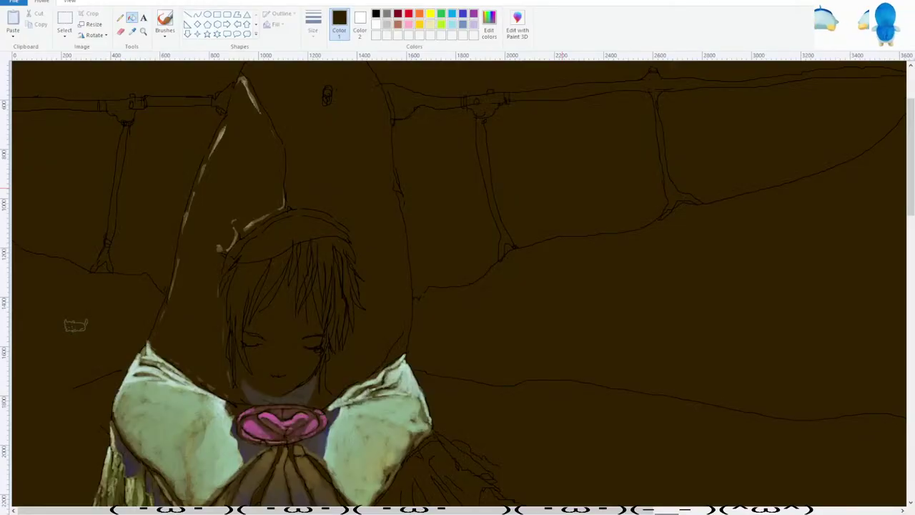
# Write "hi" in white with the brush on the dark background beside the figure.
pyautogui.click(165, 23)
pyautogui.click(377, 25)
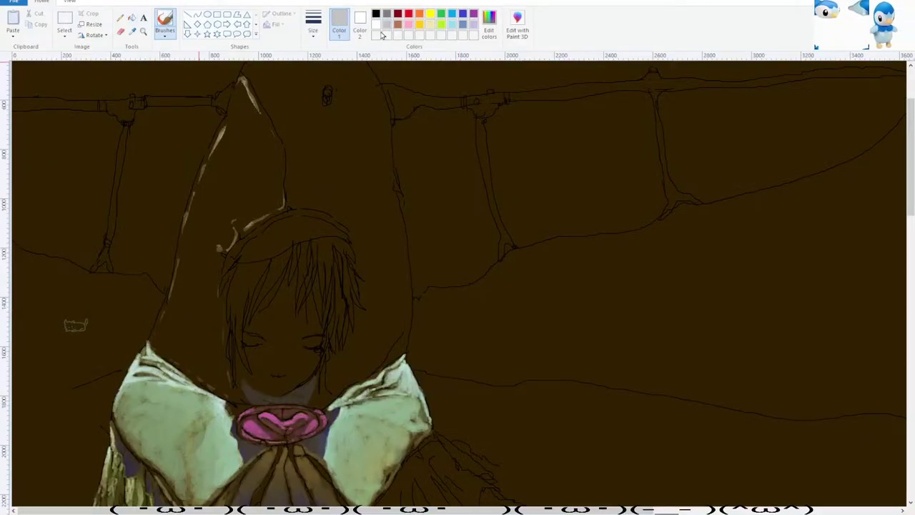
pyautogui.moveTo(619, 283); pyautogui.dragTo(641, 309)
# Copy the figure's painted ruffled sleeve and place the copy on the dark background beside the unpainted sleeve as a reference.
pyautogui.scroll(-3, 641, 308)
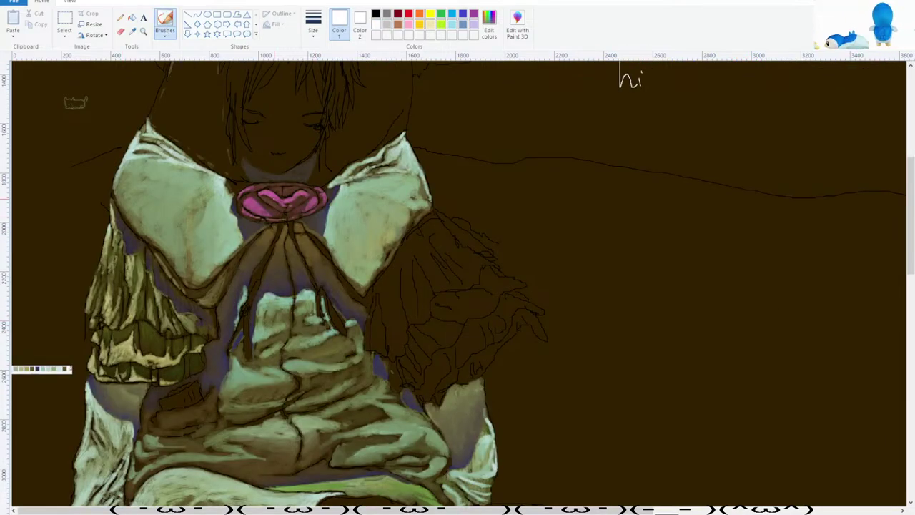
pyautogui.scroll(2, 237, 294)
pyautogui.scroll(-6, 237, 294)
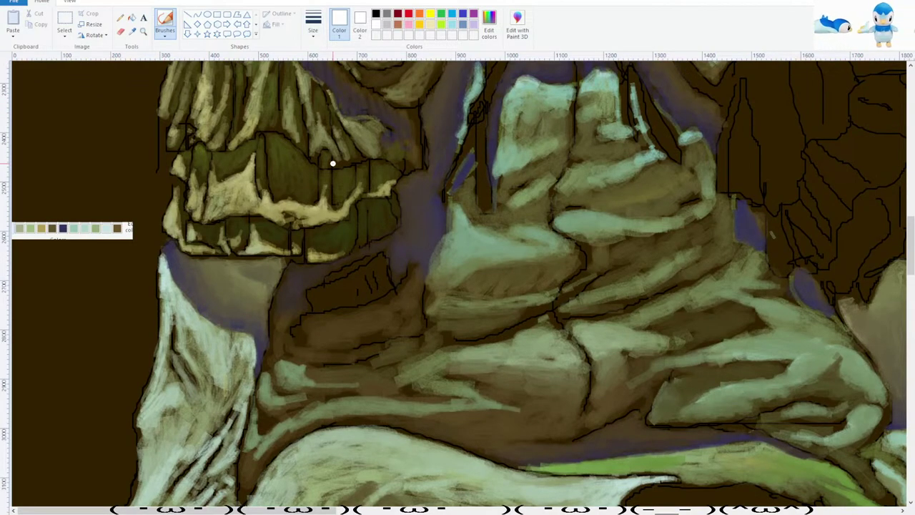
pyautogui.scroll(2, 332, 158)
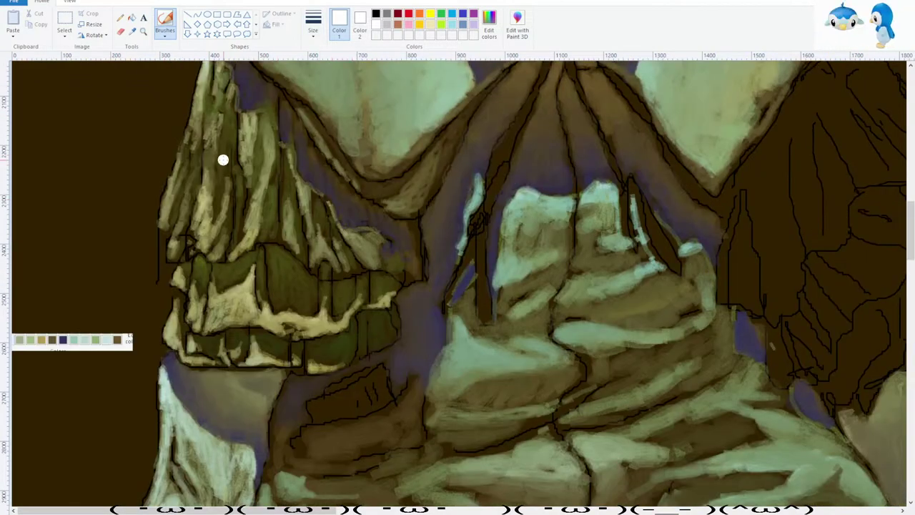
pyautogui.click(65, 21)
pyautogui.moveTo(170, 127); pyautogui.dragTo(394, 379)
pyautogui.hscroll(10, 422, 301)
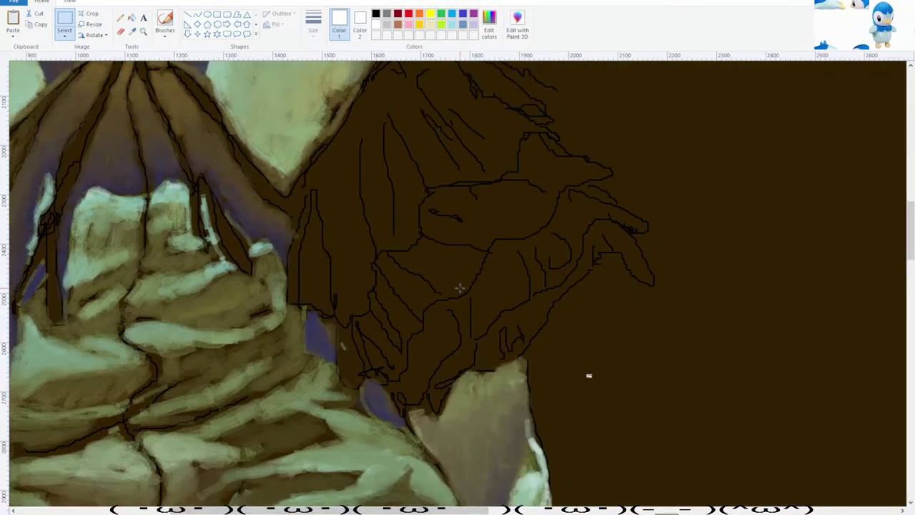
pyautogui.hotkey('ctrl', 'v')
pyautogui.moveTo(152, 201); pyautogui.dragTo(823, 268)
pyautogui.moveTo(453, 505); pyautogui.dragTo(433, 505)
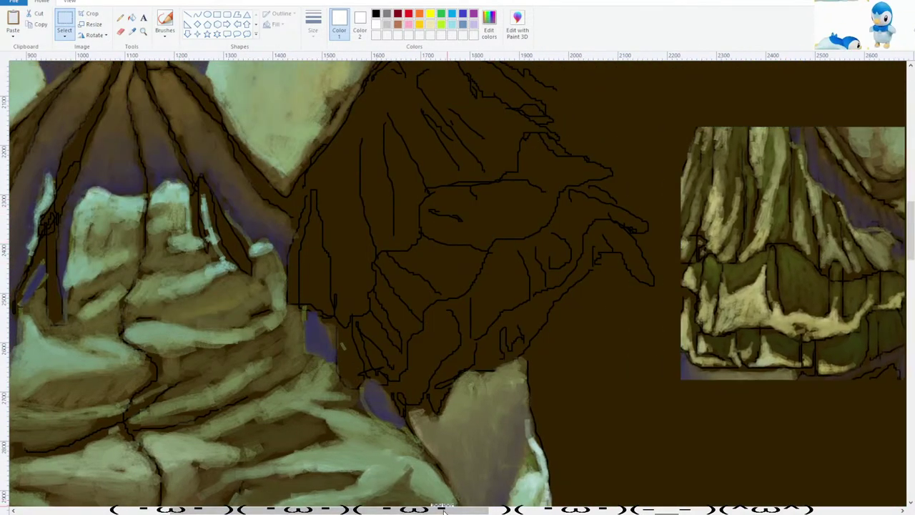
# Sample the pale olive highlight from the copied sleeve's ruffle as Color 1.
pyautogui.hscroll(5, 444, 509)
pyautogui.click(158, 25)
pyautogui.click(131, 31)
pyautogui.scroll(3, 549, 391)
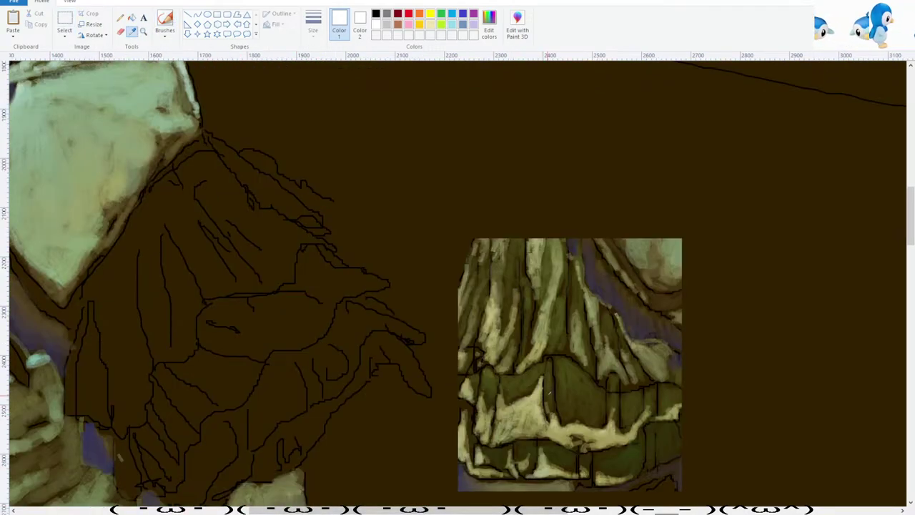
pyautogui.click(536, 392)
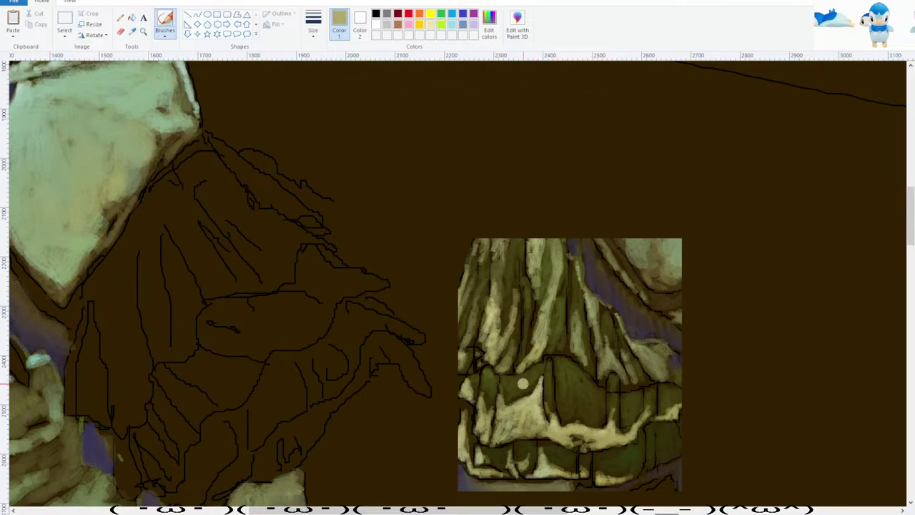
pyautogui.scroll(1, 300, 118)
pyautogui.scroll(-2, 301, 196)
pyautogui.scroll(3, 300, 196)
pyautogui.scroll(-4, 286, 192)
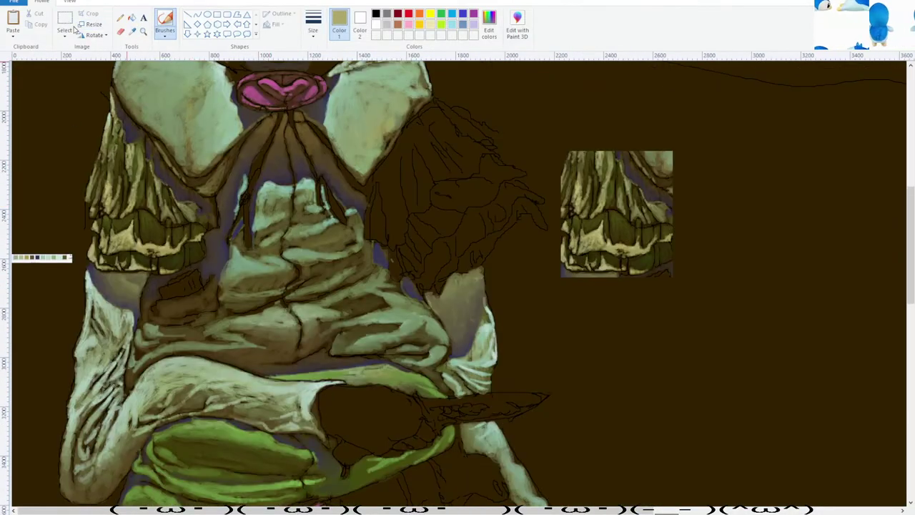
# Copy the small colour palette strip from the canvas edge and place the copy just above the sleeve reference.
pyautogui.click(66, 25)
pyautogui.moveTo(81, 272); pyautogui.dragTo(9, 245)
pyautogui.hotkey('ctrl', 'c')
pyautogui.hotkey('ctrl', 'v')
pyautogui.moveTo(57, 76); pyautogui.dragTo(691, 120)
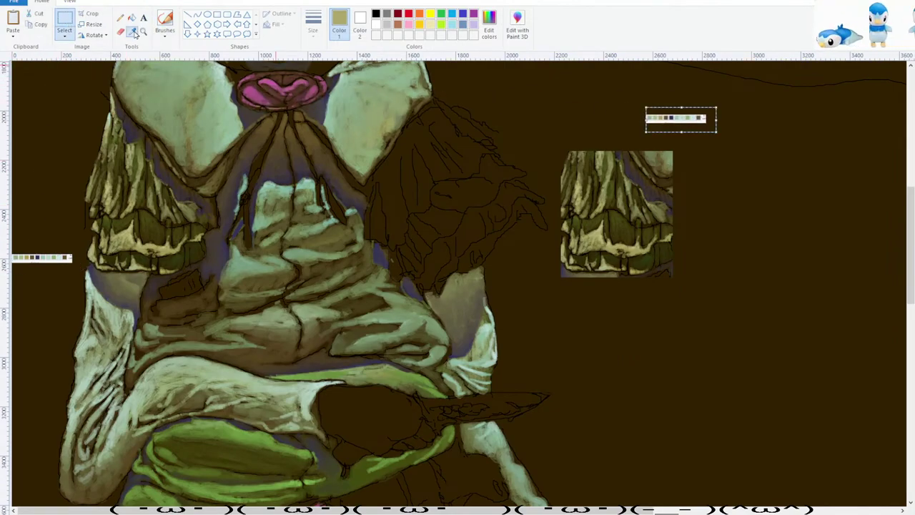
pyautogui.click(165, 25)
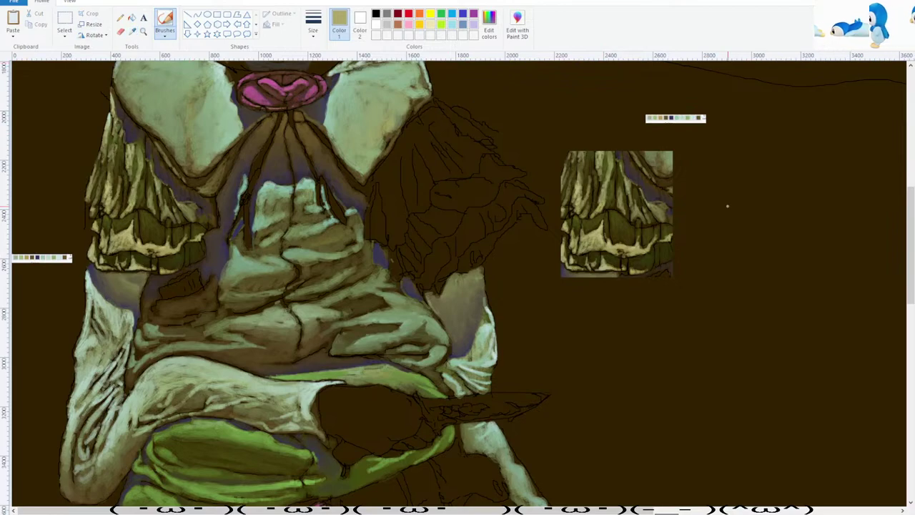
# Sample the dark brown background, assign it to Color 2 and set Color 1 to black.
pyautogui.click(132, 32)
pyautogui.click(438, 94)
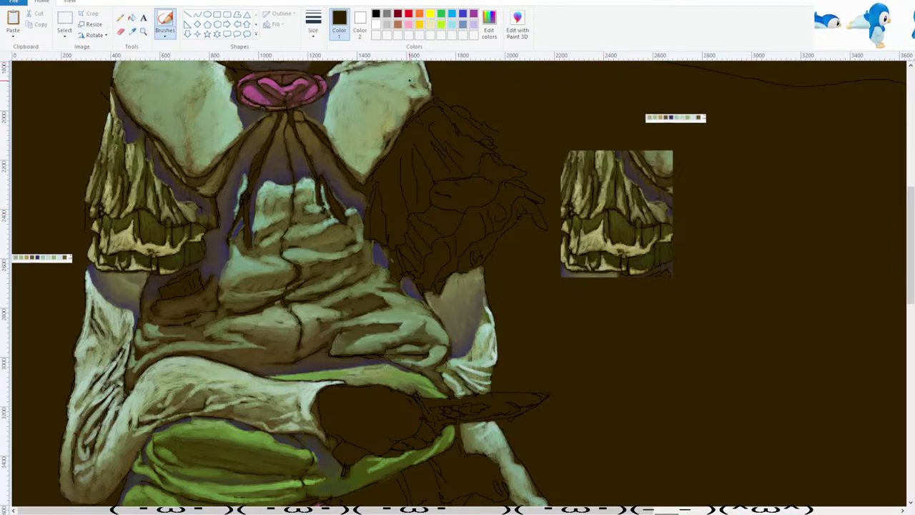
pyautogui.click(376, 34)
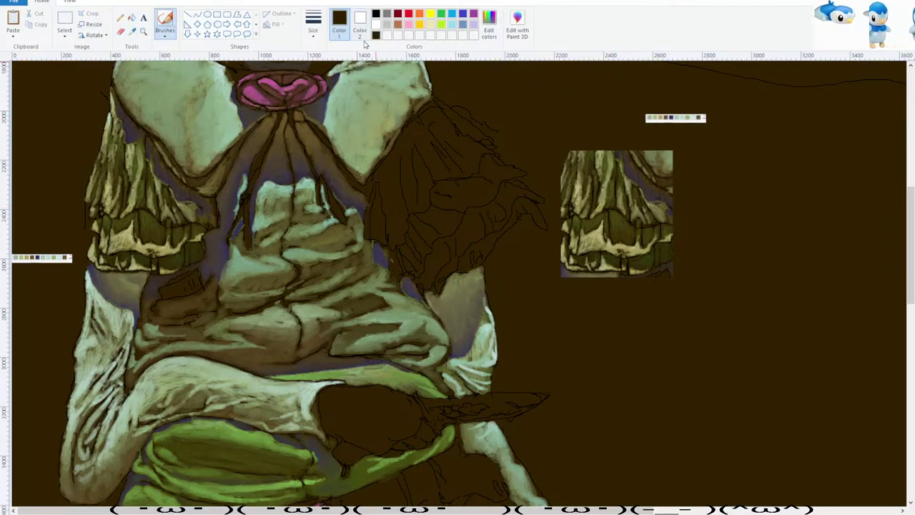
pyautogui.click(360, 25)
pyautogui.click(376, 34)
pyautogui.click(339, 25)
pyautogui.click(376, 13)
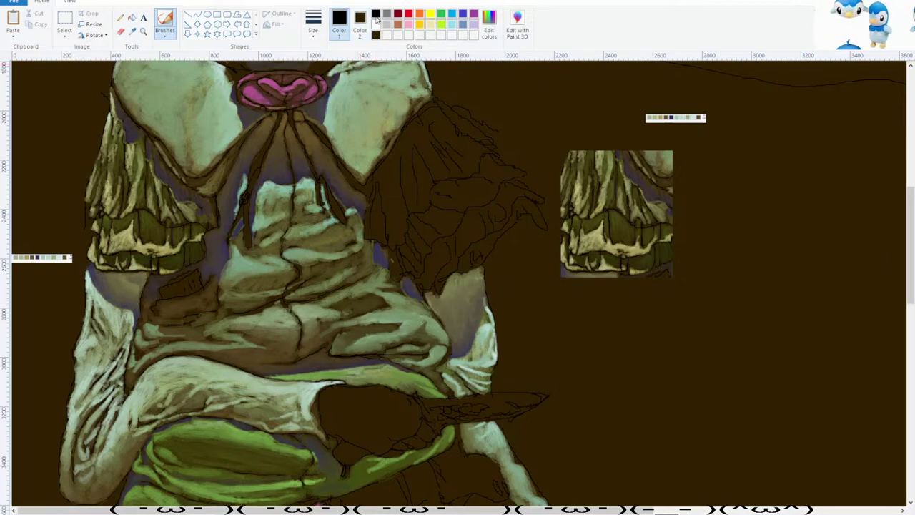
# Sample the pale yellowish highlight from the copied sleeve's lower ruffle as Color 1.
pyautogui.scroll(1, 286, 286)
pyautogui.moveTo(122, 510); pyautogui.dragTo(362, 510)
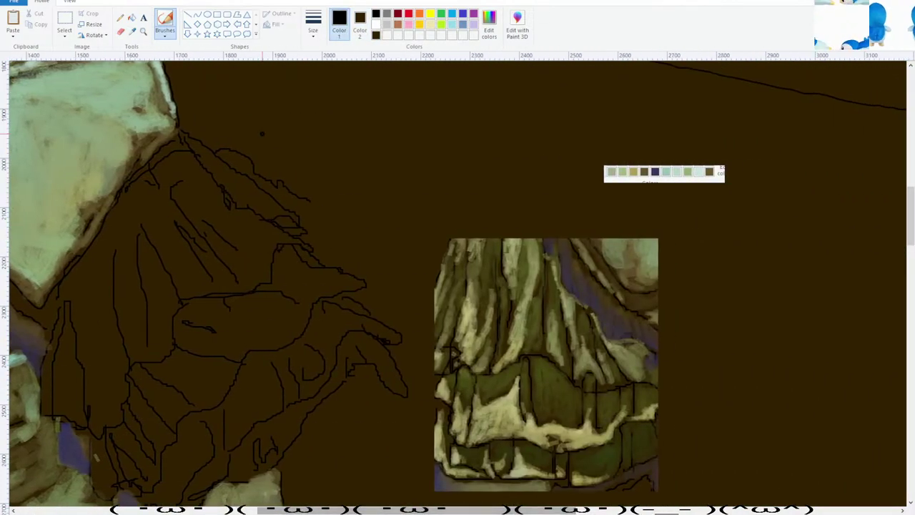
pyautogui.click(133, 33)
pyautogui.scroll(-3, 516, 298)
pyautogui.click(517, 280)
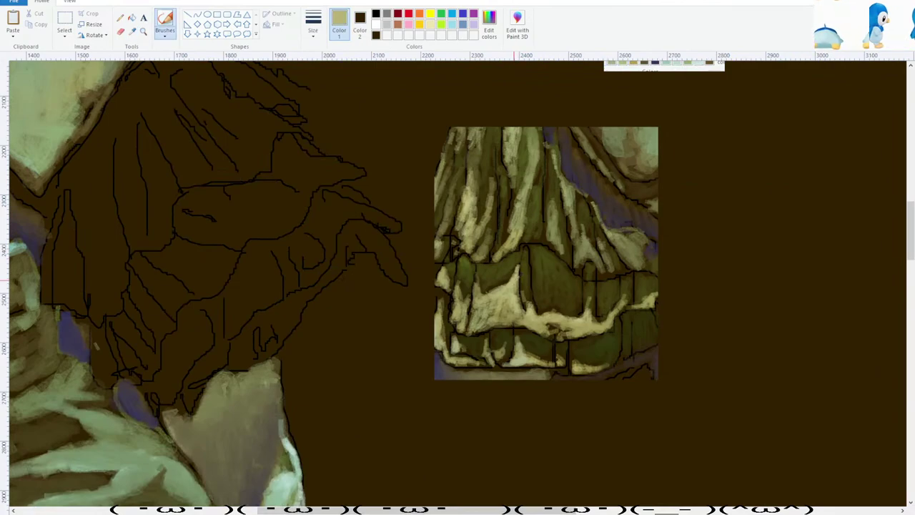
# Paint a broken pale line diagonally across the unpainted sleeve to mark the ruffle's edge, from its outer tip down to the lower folds.
pyautogui.scroll(3, 373, 296)
pyautogui.moveTo(298, 261)
pyautogui.mouseDown()
pyautogui.moveTo(333, 275)
pyautogui.moveTo(281, 285)
pyautogui.moveTo(229, 332)
pyautogui.moveTo(202, 358)
pyautogui.mouseUp()
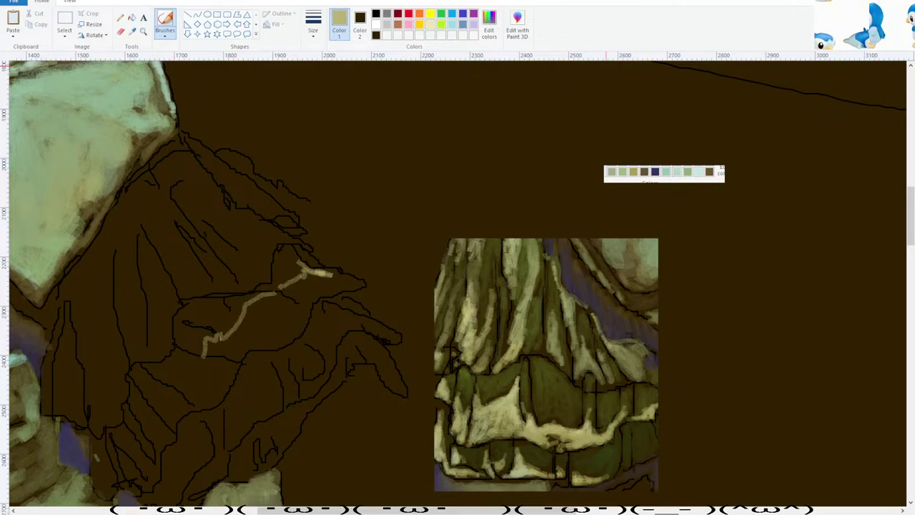
pyautogui.moveTo(206, 356); pyautogui.dragTo(168, 377)
pyautogui.scroll(-3, 168, 377)
pyautogui.moveTo(169, 267)
pyautogui.mouseDown()
pyautogui.moveTo(157, 267)
pyautogui.moveTo(148, 318)
pyautogui.mouseUp()
pyautogui.scroll(6, 149, 305)
pyautogui.scroll(-3, 150, 304)
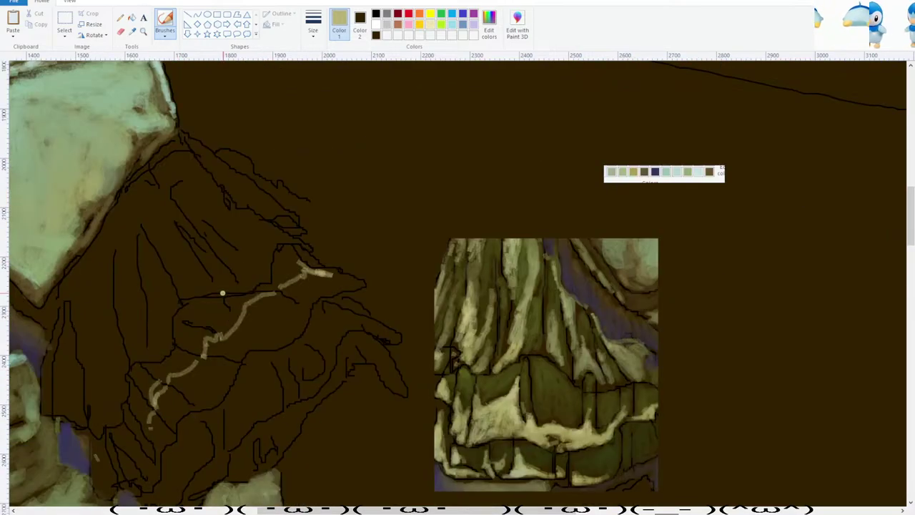
# Paint a second pale guide line from the top of the unpainted sleeve down towards its inner edge.
pyautogui.hscroll(-6, 432, 159)
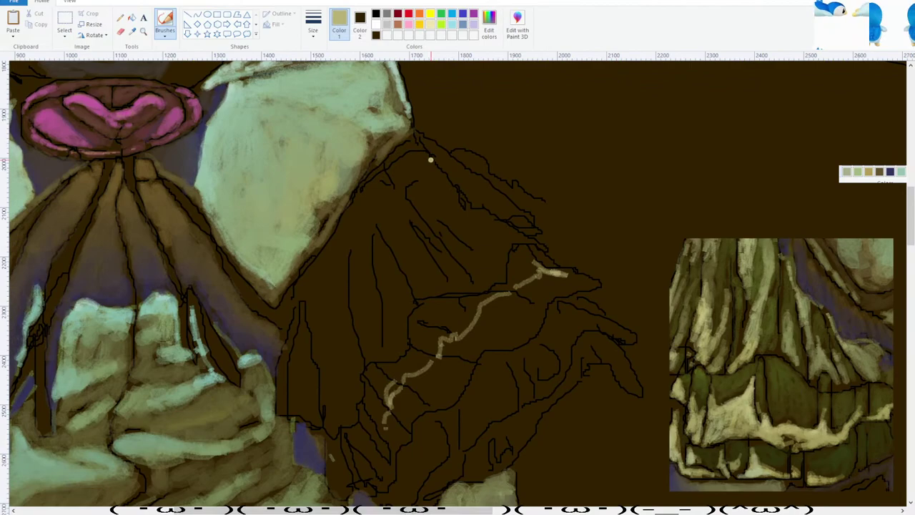
pyautogui.scroll(3, 431, 159)
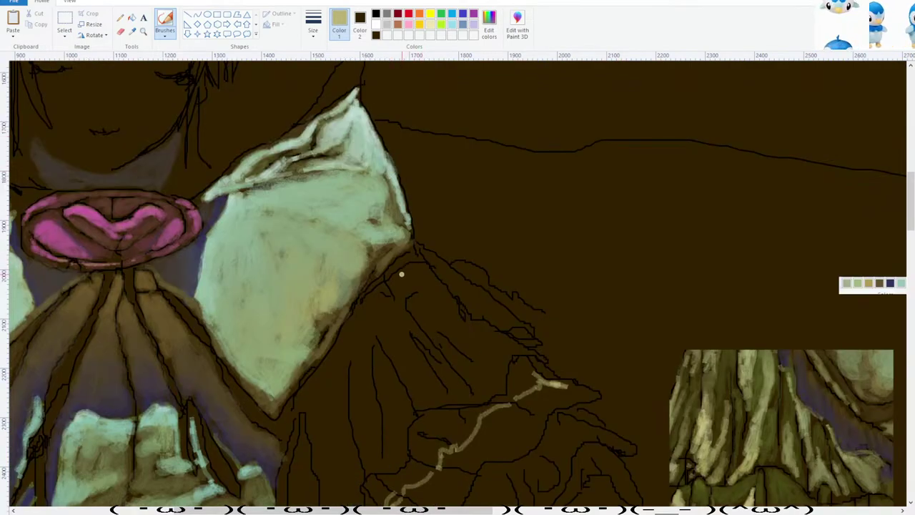
pyautogui.scroll(3, 410, 270)
pyautogui.moveTo(462, 511); pyautogui.dragTo(391, 499)
pyautogui.scroll(-3, 390, 500)
pyautogui.moveTo(620, 258)
pyautogui.mouseDown()
pyautogui.moveTo(586, 322)
pyautogui.moveTo(589, 359)
pyautogui.moveTo(549, 397)
pyautogui.mouseUp()
pyautogui.scroll(-3, 552, 388)
pyautogui.moveTo(547, 295); pyautogui.dragTo(516, 344)
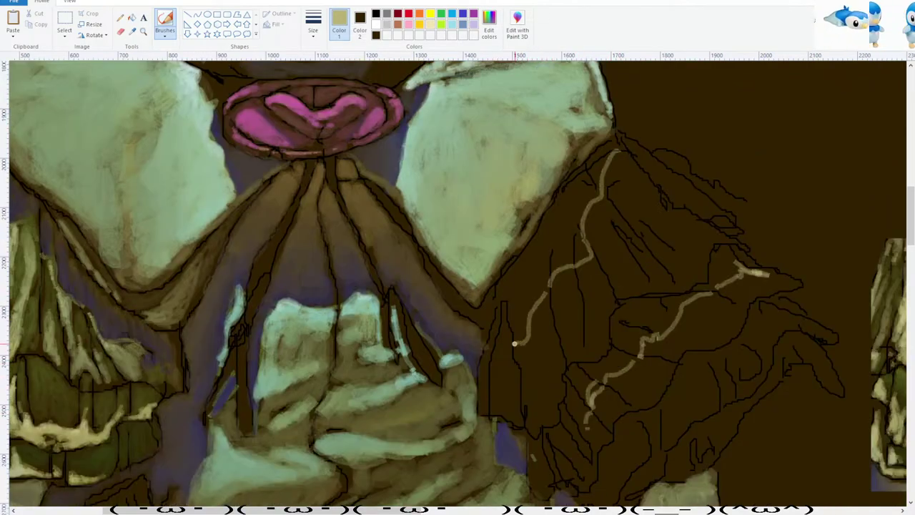
# Paint a short pale highlight at the top of the unpainted sleeve, just below the bow's outer corner.
pyautogui.scroll(3, 507, 348)
pyautogui.moveTo(617, 262)
pyautogui.mouseDown()
pyautogui.moveTo(637, 286)
pyautogui.moveTo(614, 280)
pyautogui.moveTo(633, 288)
pyautogui.moveTo(627, 309)
pyautogui.mouseUp()
pyautogui.hscroll(5, 621, 321)
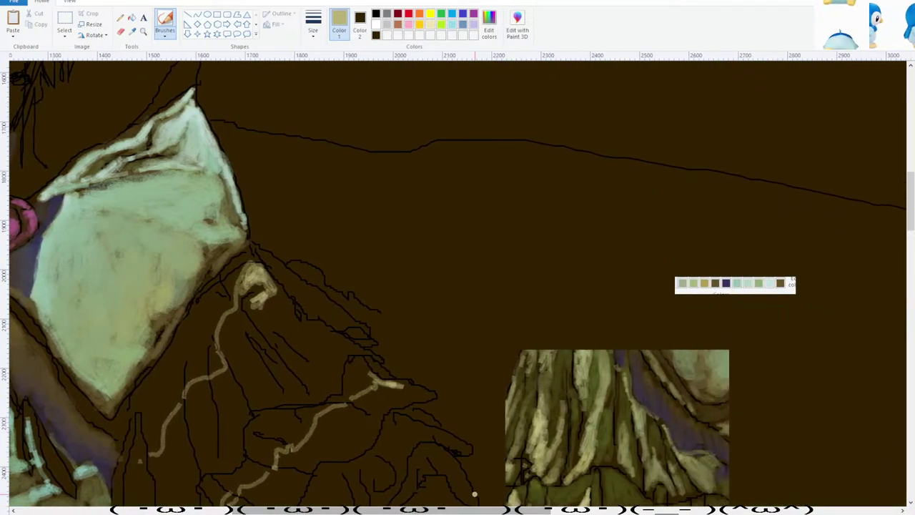
# Sample an olive green from the copied sleeve's upper folds and paint highlights on the unpainted sleeve's topmost folds.
pyautogui.scroll(-3, 465, 486)
pyautogui.hscroll(-1, 401, 429)
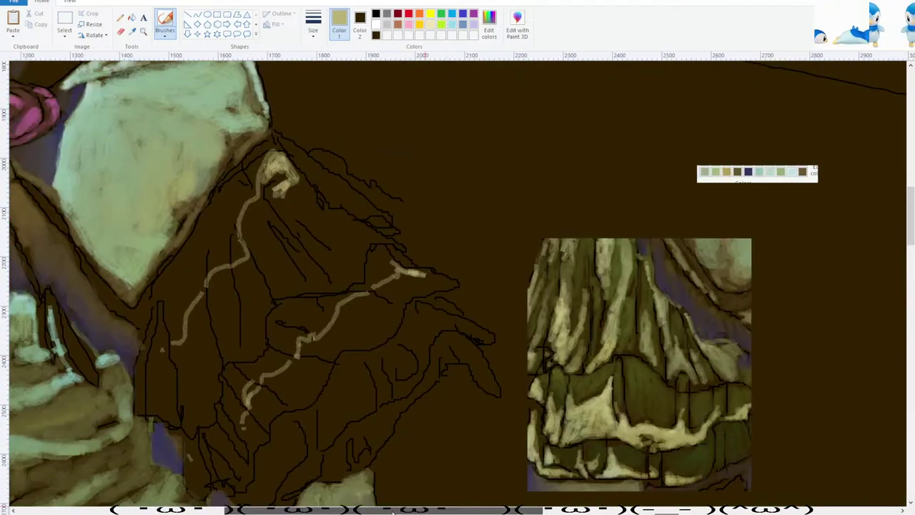
pyautogui.scroll(3, 371, 400)
pyautogui.click(132, 30)
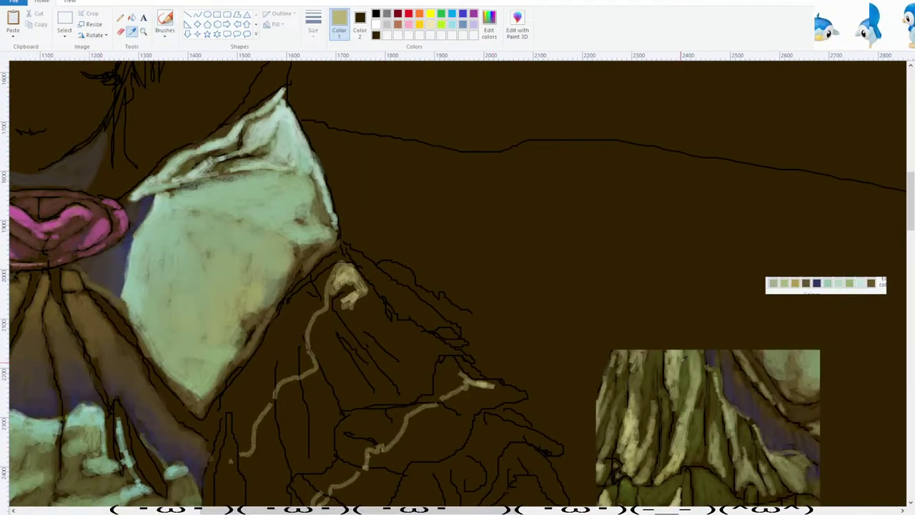
pyautogui.click(674, 358)
pyautogui.moveTo(337, 278)
pyautogui.mouseDown()
pyautogui.moveTo(357, 298)
pyautogui.moveTo(376, 322)
pyautogui.mouseUp()
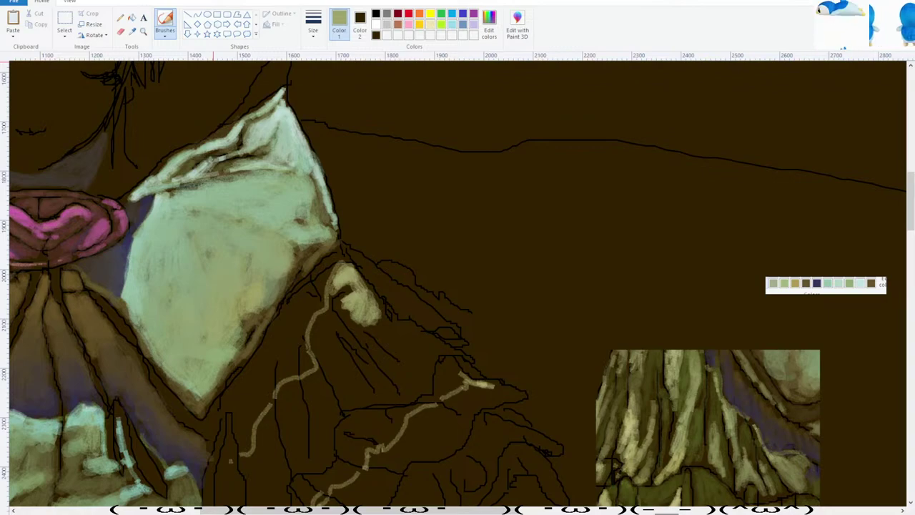
pyautogui.moveTo(362, 297); pyautogui.dragTo(396, 334)
pyautogui.moveTo(375, 274)
pyautogui.mouseDown()
pyautogui.moveTo(357, 253)
pyautogui.moveTo(398, 300)
pyautogui.mouseUp()
pyautogui.scroll(-3, 808, 216)
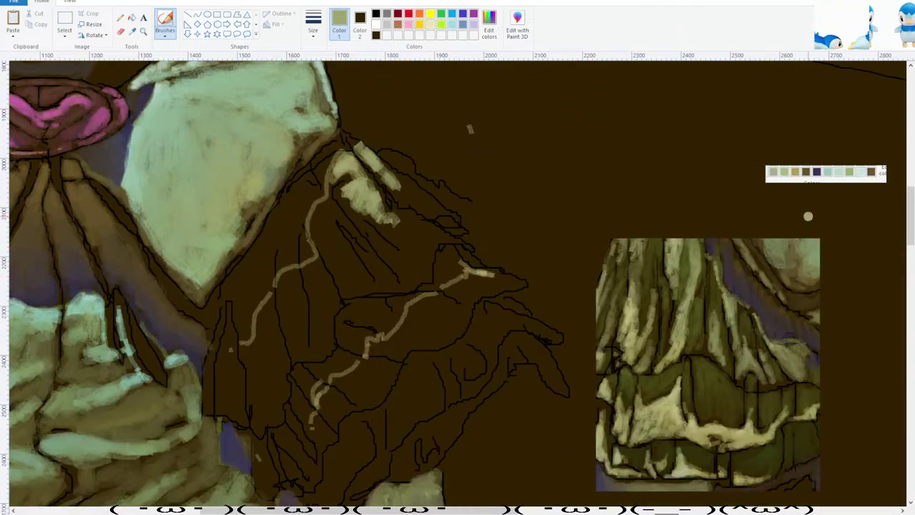
# Brush olive highlights along the upper outer folds of the sleeve and the narrow pleats beneath them.
pyautogui.click(132, 32)
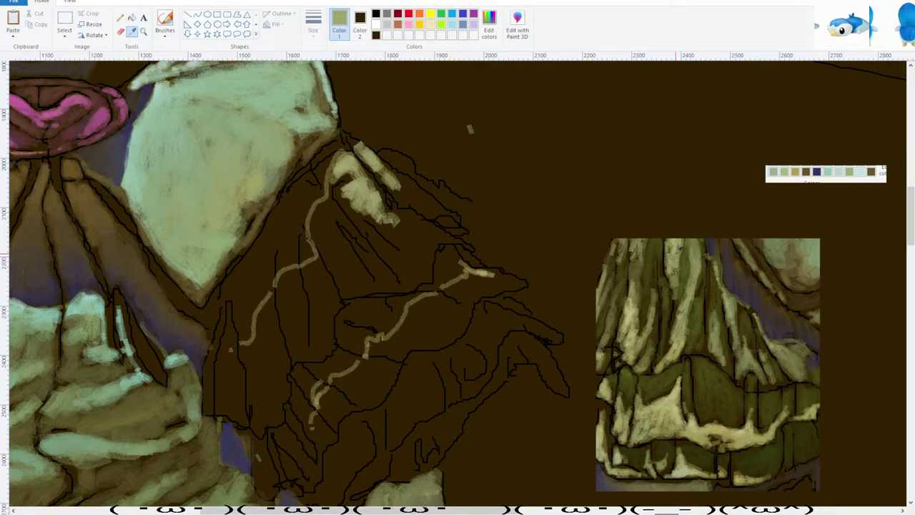
pyautogui.click(165, 25)
pyautogui.scroll(3, 298, 90)
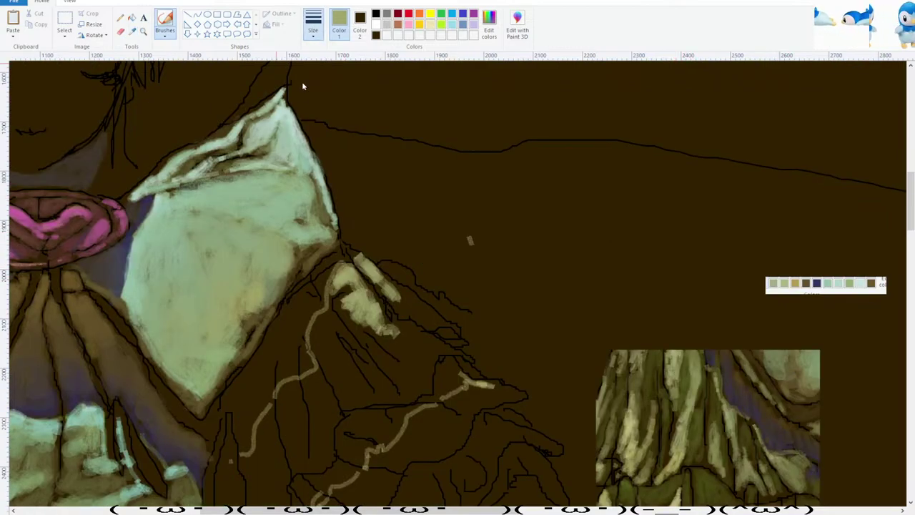
pyautogui.moveTo(405, 326)
pyautogui.mouseDown()
pyautogui.moveTo(417, 310)
pyautogui.moveTo(408, 293)
pyautogui.moveTo(451, 326)
pyautogui.mouseUp()
pyautogui.scroll(-3, 450, 326)
pyautogui.moveTo(397, 226); pyautogui.dragTo(418, 246)
pyautogui.moveTo(424, 260)
pyautogui.mouseDown()
pyautogui.moveTo(426, 234)
pyautogui.moveTo(442, 234)
pyautogui.moveTo(429, 236)
pyautogui.mouseUp()
pyautogui.moveTo(368, 235); pyautogui.dragTo(410, 276)
pyautogui.moveTo(369, 256)
pyautogui.mouseDown()
pyautogui.moveTo(331, 205)
pyautogui.moveTo(312, 210)
pyautogui.moveTo(330, 254)
pyautogui.moveTo(341, 242)
pyautogui.moveTo(364, 288)
pyautogui.mouseUp()
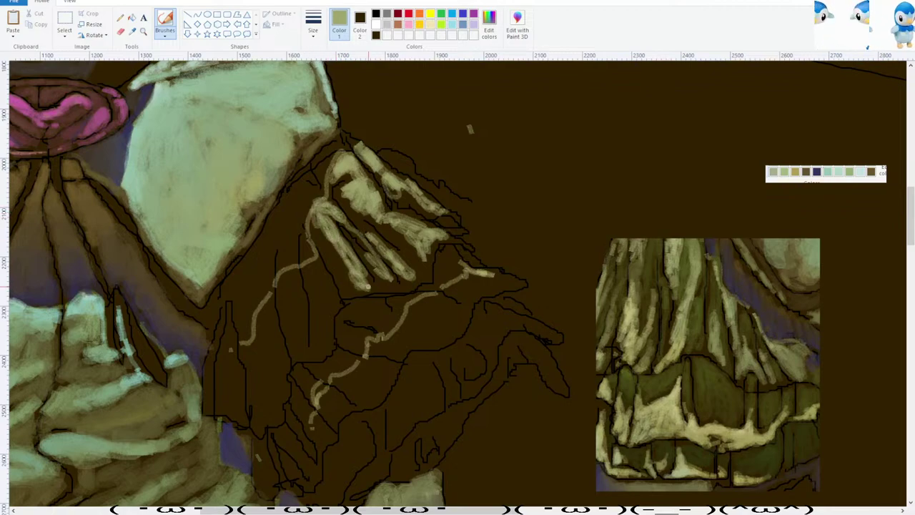
# Examine the whole figure and compare the new sleeve highlights with the finished sleeve.
pyautogui.keyDown('ctrl'); pyautogui.scroll(-4, 386, 241); pyautogui.keyUp('ctrl')
pyautogui.scroll(2, 390, 242)
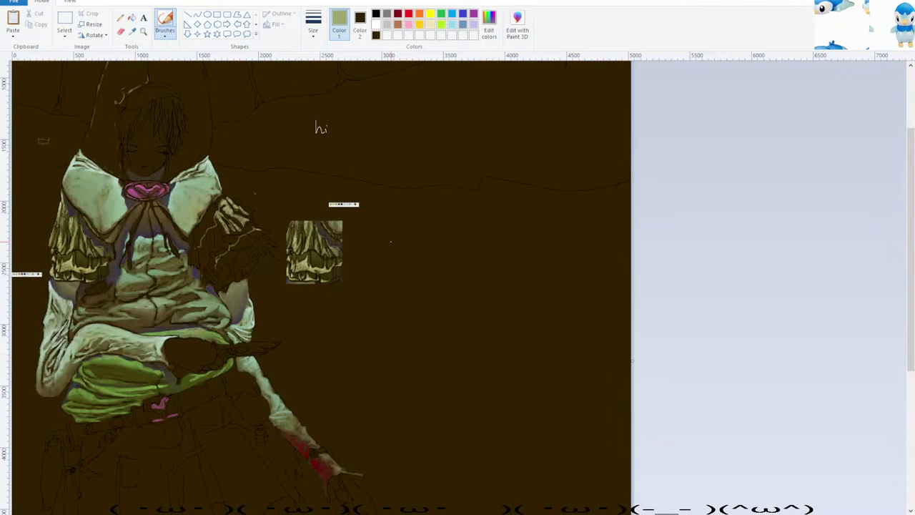
pyautogui.keyDown('ctrl'); pyautogui.scroll(2, 400, 247); pyautogui.keyUp('ctrl')
pyautogui.scroll(-2, 438, 263)
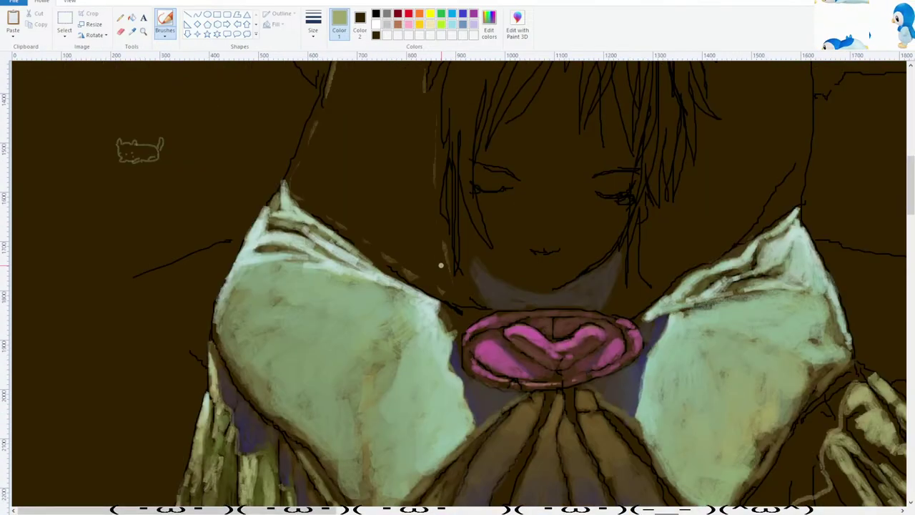
pyautogui.scroll(-4, 450, 262)
pyautogui.keyDown('ctrl'); pyautogui.scroll(-1, 458, 263); pyautogui.keyUp('ctrl')
pyautogui.scroll(2, 544, 272)
pyautogui.keyDown('ctrl'); pyautogui.scroll(1, 577, 279); pyautogui.keyUp('ctrl')
pyautogui.moveTo(295, 512); pyautogui.dragTo(459, 512)
pyautogui.scroll(-2, 453, 435)
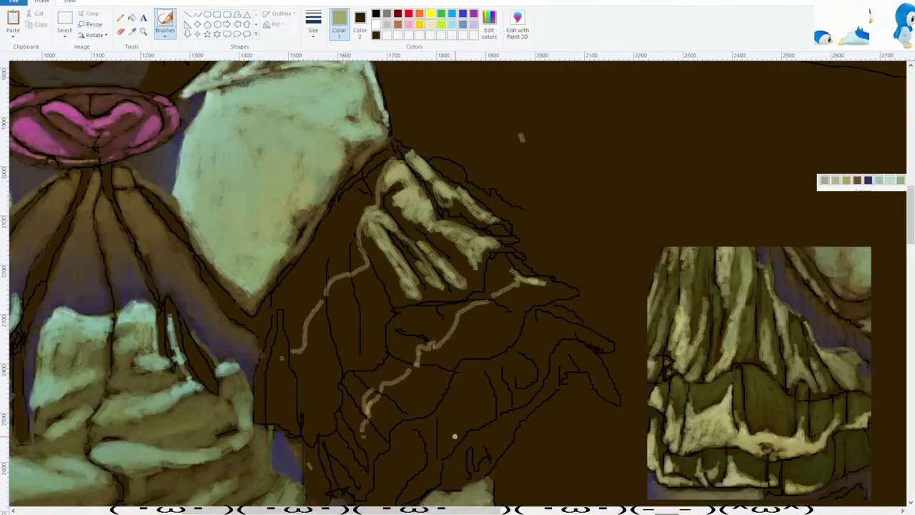
# Paint olive highlights on the remaining pleats of the upper ruffle, down to the sleeve's inner edge.
pyautogui.moveTo(363, 157)
pyautogui.mouseDown()
pyautogui.moveTo(380, 219)
pyautogui.moveTo(386, 196)
pyautogui.mouseUp()
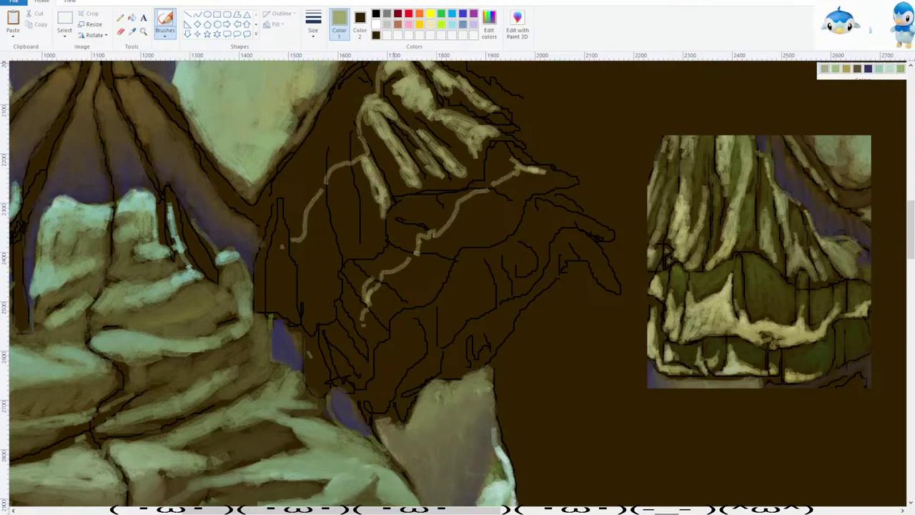
pyautogui.moveTo(367, 164)
pyautogui.mouseDown()
pyautogui.moveTo(374, 170)
pyautogui.moveTo(348, 192)
pyautogui.moveTo(356, 216)
pyautogui.moveTo(309, 204)
pyautogui.moveTo(331, 244)
pyautogui.moveTo(319, 266)
pyautogui.moveTo(332, 287)
pyautogui.moveTo(306, 248)
pyautogui.moveTo(311, 238)
pyautogui.mouseUp()
pyautogui.moveTo(324, 297)
pyautogui.mouseDown()
pyautogui.moveTo(331, 313)
pyautogui.moveTo(314, 282)
pyautogui.moveTo(293, 277)
pyautogui.moveTo(279, 315)
pyautogui.moveTo(290, 307)
pyautogui.moveTo(280, 241)
pyautogui.mouseUp()
pyautogui.scroll(-3, 280, 241)
pyautogui.scroll(6, 316, 222)
pyautogui.scroll(-3, 316, 230)
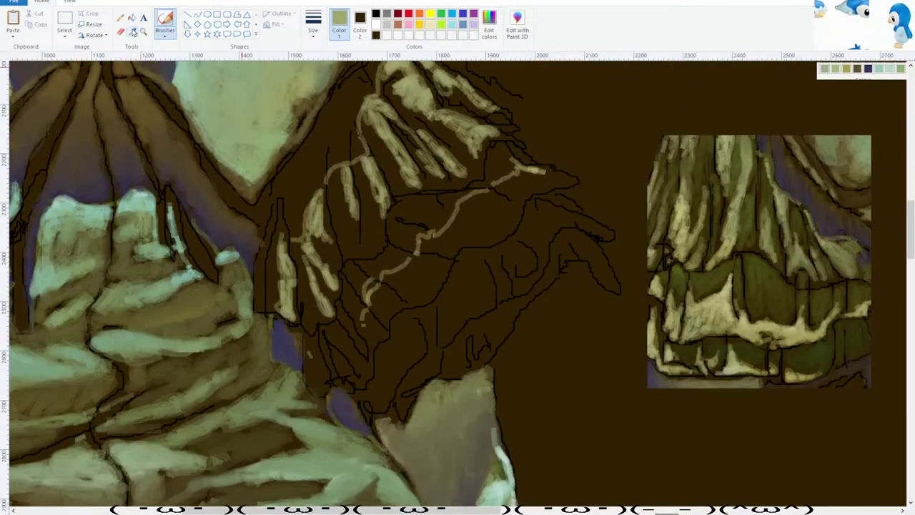
# Sample a pale yellow-beige from the copied sleeve's lower band and paint highlights on the outer end of the unpainted sleeve's middle ruffle.
pyautogui.click(133, 31)
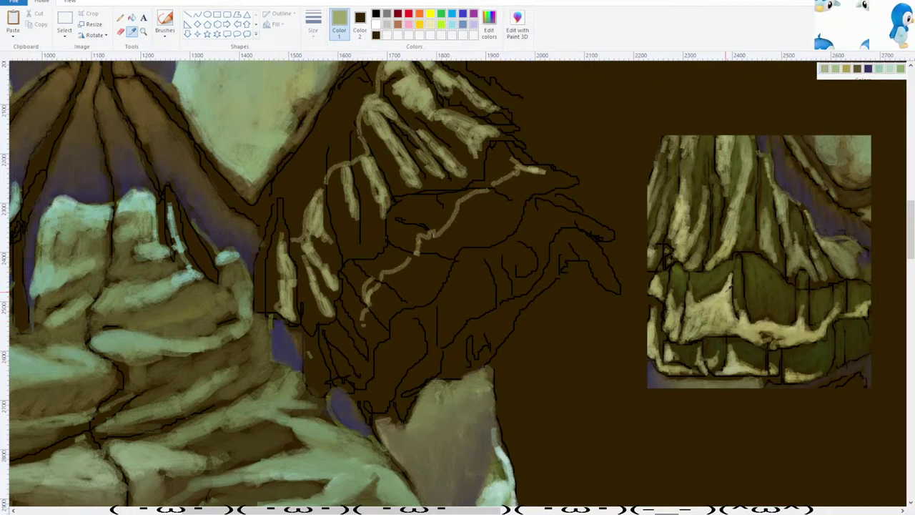
pyautogui.click(726, 292)
pyautogui.scroll(3, 644, 285)
pyautogui.moveTo(532, 288)
pyautogui.mouseDown()
pyautogui.moveTo(520, 284)
pyautogui.moveTo(553, 280)
pyautogui.moveTo(544, 293)
pyautogui.moveTo(509, 296)
pyautogui.moveTo(514, 312)
pyautogui.moveTo(481, 309)
pyautogui.moveTo(469, 324)
pyautogui.moveTo(461, 316)
pyautogui.mouseUp()
pyautogui.scroll(-3, 493, 313)
pyautogui.moveTo(489, 204)
pyautogui.mouseDown()
pyautogui.moveTo(478, 208)
pyautogui.moveTo(493, 226)
pyautogui.moveTo(466, 224)
pyautogui.mouseUp()
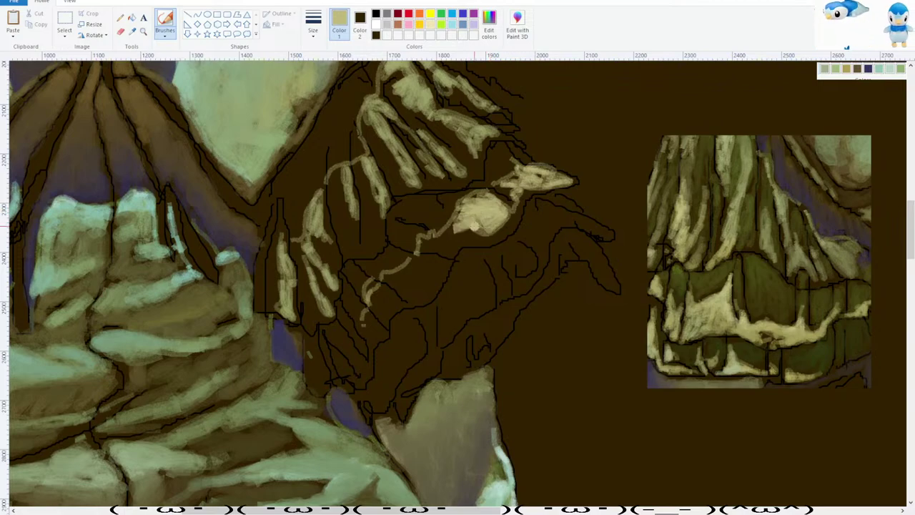
# Sample a darker ochre from the copied sleeve's lower band and extend the middle ruffle's highlights towards its inner end.
pyautogui.click(132, 31)
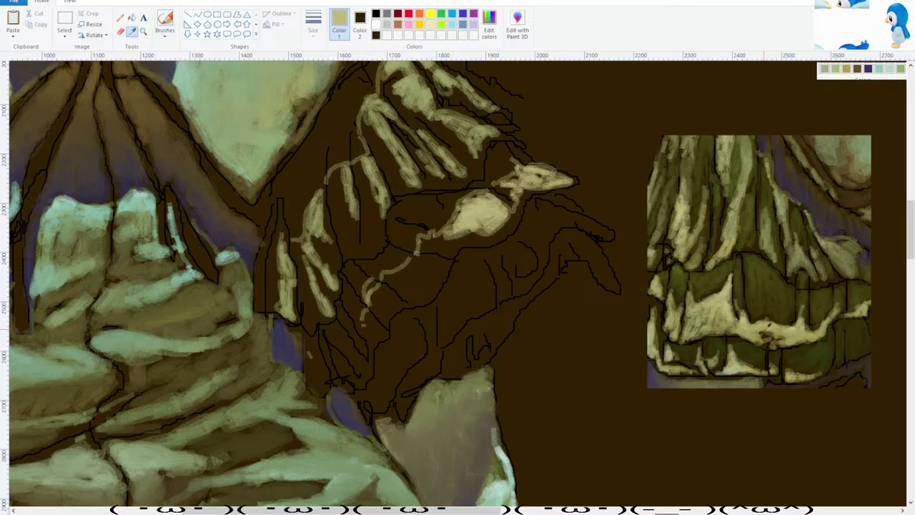
pyautogui.click(798, 337)
pyautogui.moveTo(456, 243)
pyautogui.mouseDown()
pyautogui.moveTo(425, 240)
pyautogui.moveTo(445, 242)
pyautogui.mouseUp()
pyautogui.click(418, 259)
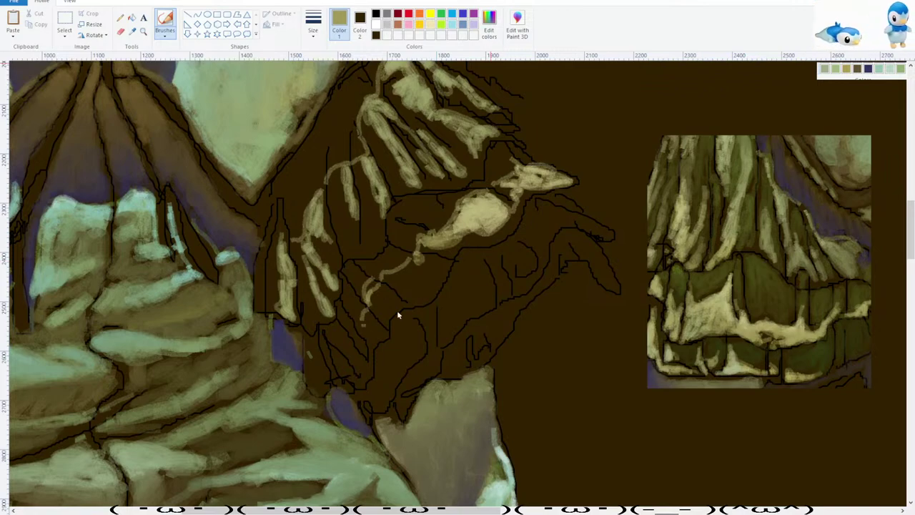
pyautogui.scroll(-3, 386, 304)
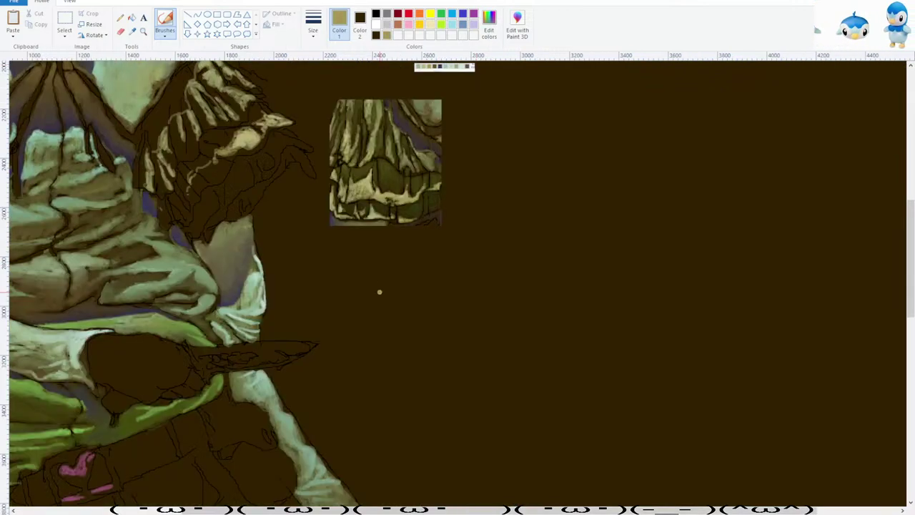
pyautogui.scroll(3, 368, 343)
pyautogui.hscroll(-4, 286, 429)
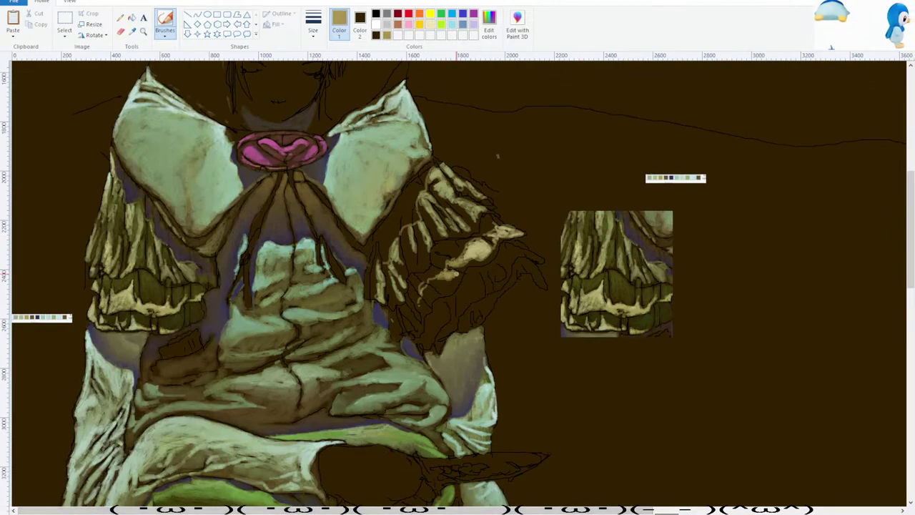
pyautogui.moveTo(436, 284)
pyautogui.mouseDown()
pyautogui.moveTo(427, 288)
pyautogui.moveTo(434, 296)
pyautogui.mouseUp()
# Sample a dark olive from the finished sleeve and shade the narrow folds beneath the inner end of the new sleeve's middle ruffle.
pyautogui.scroll(-3, 497, 156)
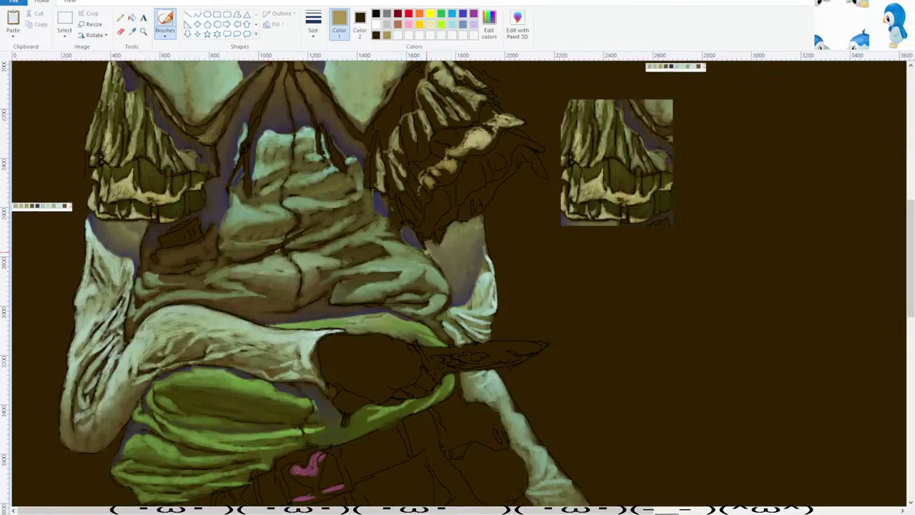
pyautogui.scroll(3, 458, 266)
pyautogui.scroll(-3, 457, 266)
pyautogui.scroll(6, 498, 268)
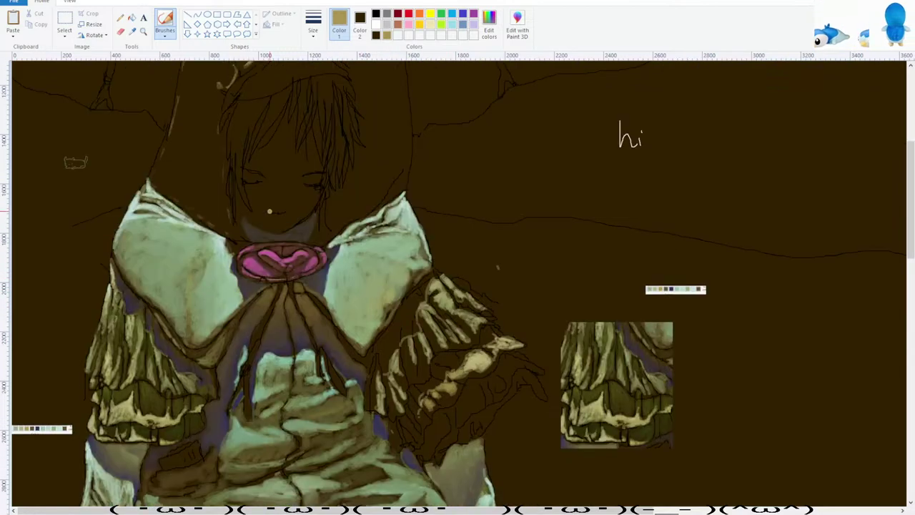
pyautogui.scroll(-3, 269, 211)
pyautogui.click(132, 30)
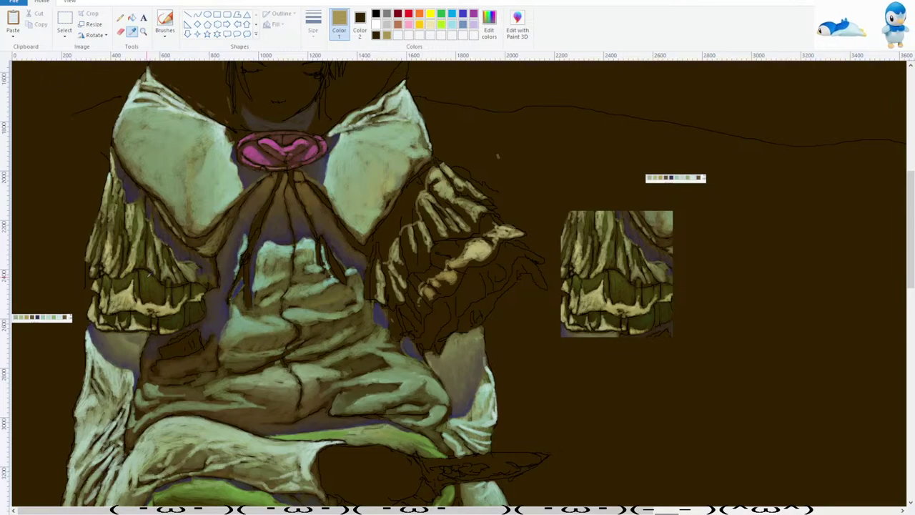
pyautogui.click(498, 155)
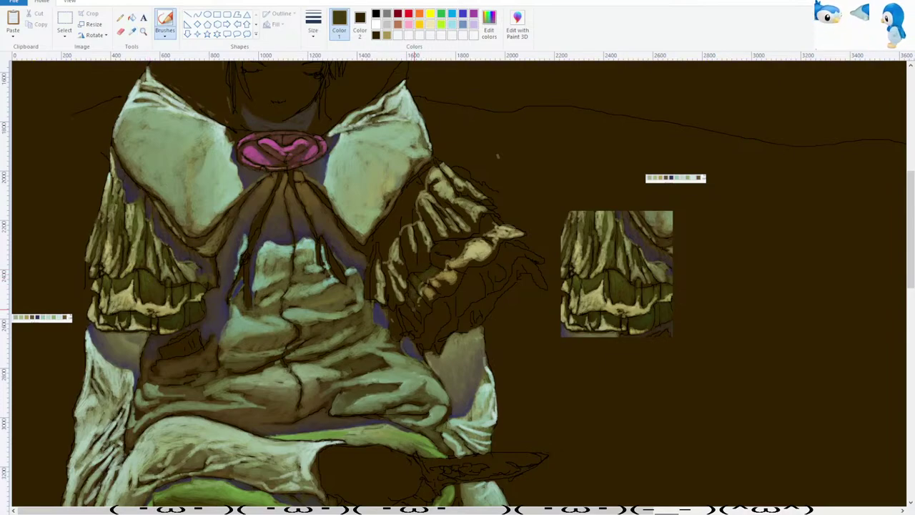
pyautogui.moveTo(405, 308); pyautogui.dragTo(414, 321)
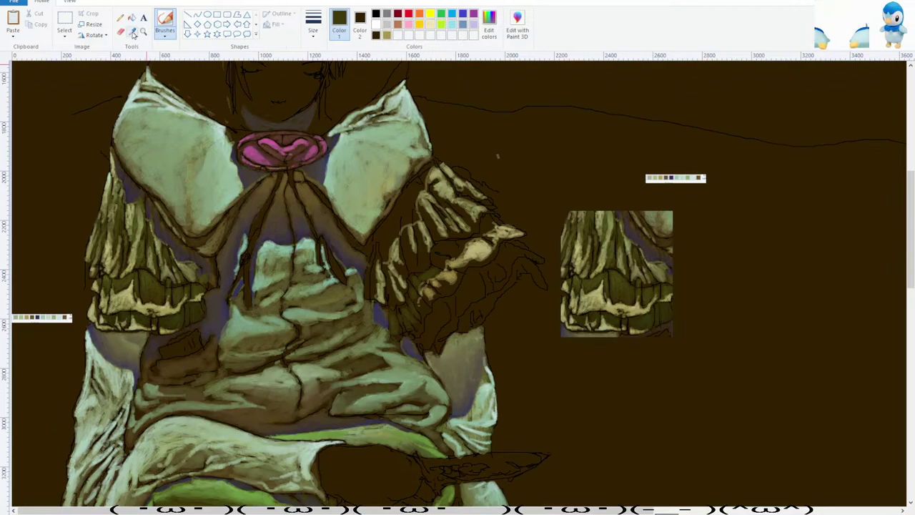
# Paint the bare shoulder area between the collar and the new sleeve's upper ruffle dark brown, matching the finished side.
pyautogui.click(132, 31)
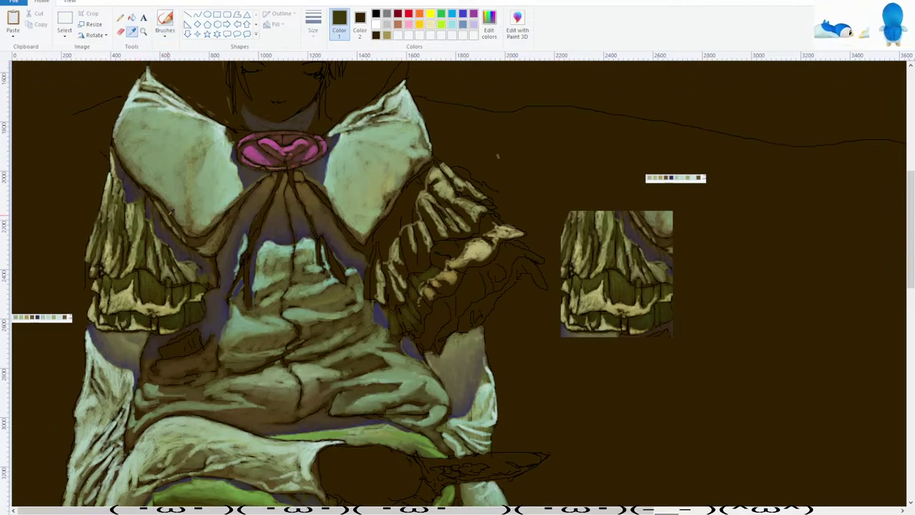
pyautogui.click(165, 29)
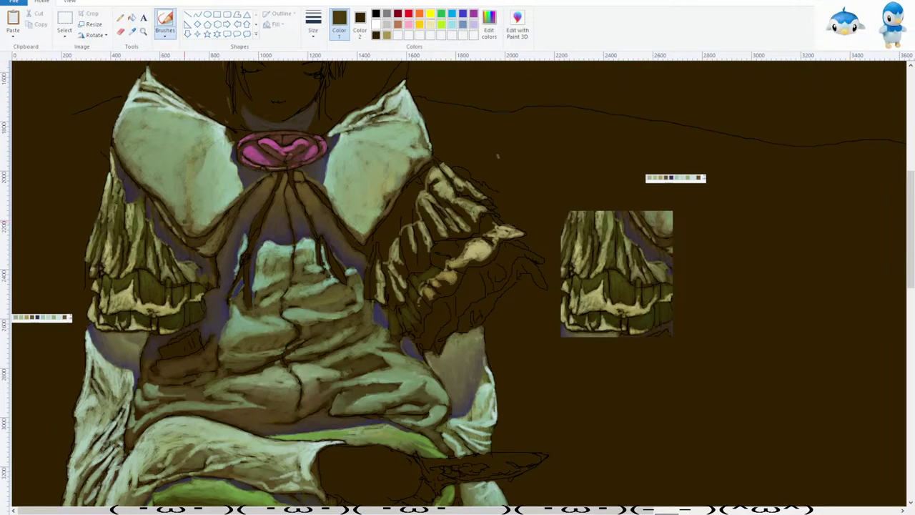
pyautogui.scroll(3, 392, 342)
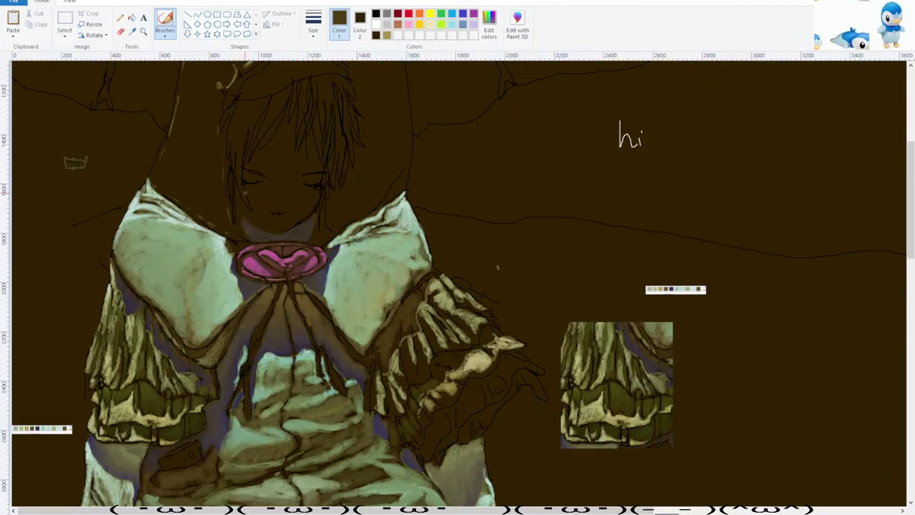
pyautogui.scroll(1, 245, 193)
pyautogui.scroll(-5, 291, 160)
pyautogui.scroll(1, 291, 164)
pyautogui.moveTo(193, 510); pyautogui.dragTo(299, 510)
pyautogui.scroll(1, 298, 381)
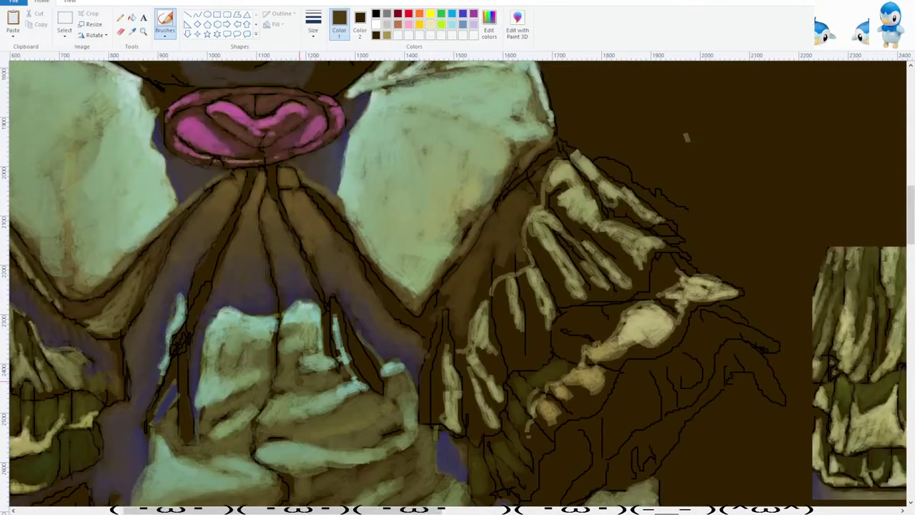
# Sample olive and dark brown tones from the finished collar's tip and paint the matching underside along the opposite collar's lower point.
pyautogui.click(132, 31)
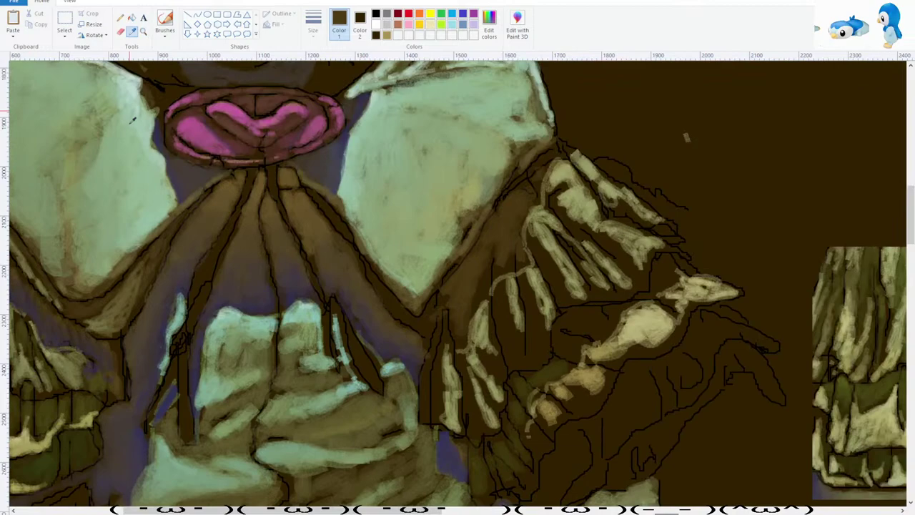
pyautogui.click(100, 323)
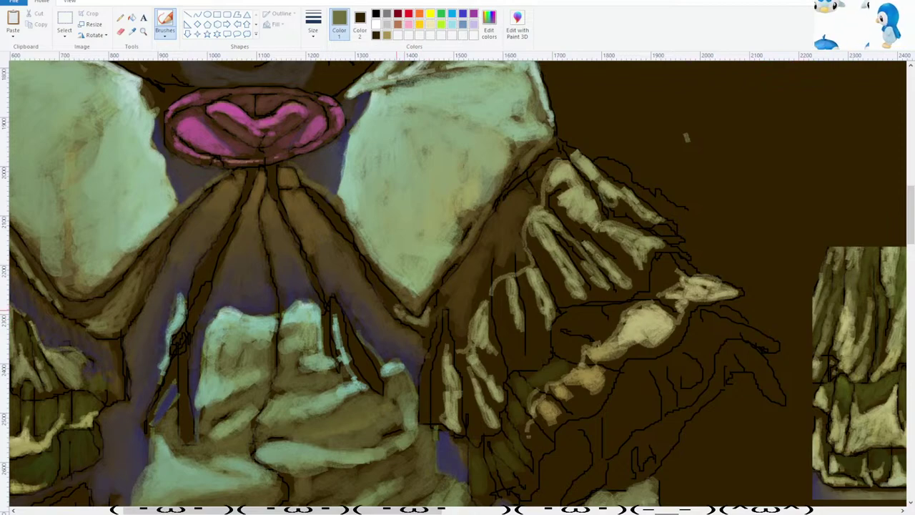
pyautogui.click(132, 32)
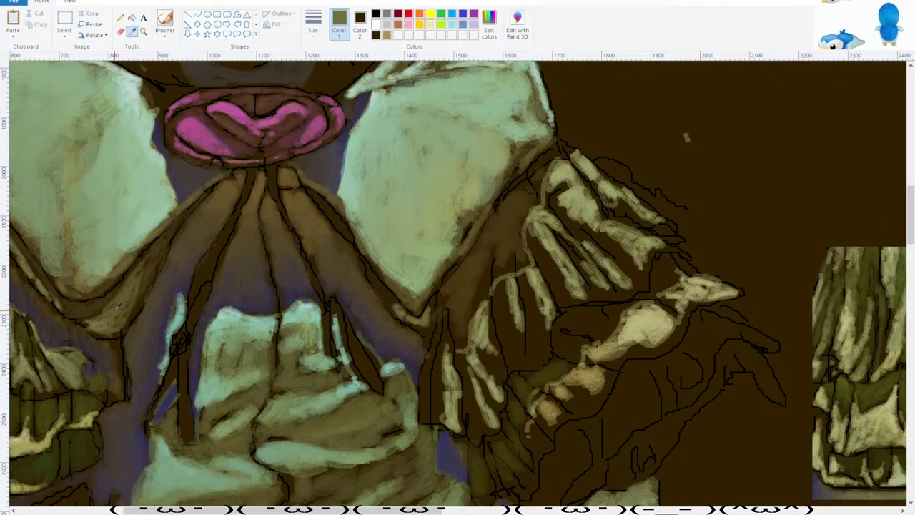
pyautogui.click(115, 308)
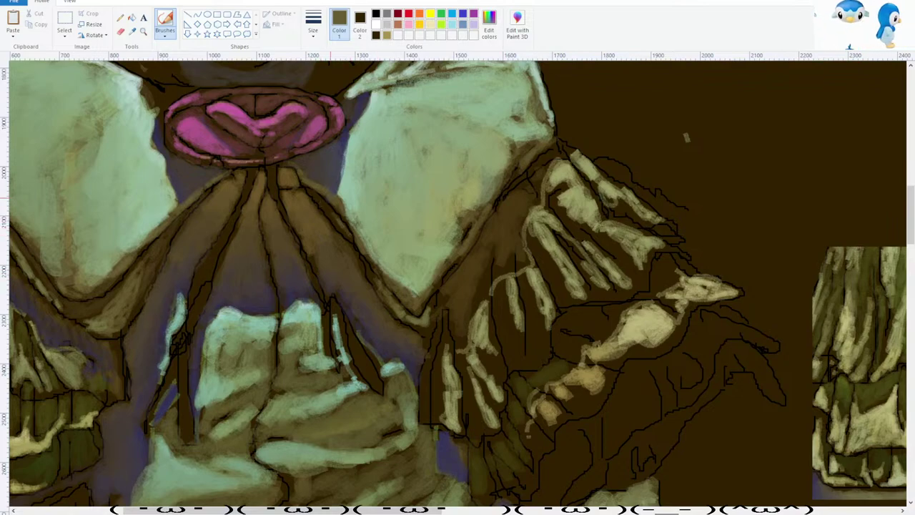
pyautogui.click(132, 31)
pyautogui.click(159, 246)
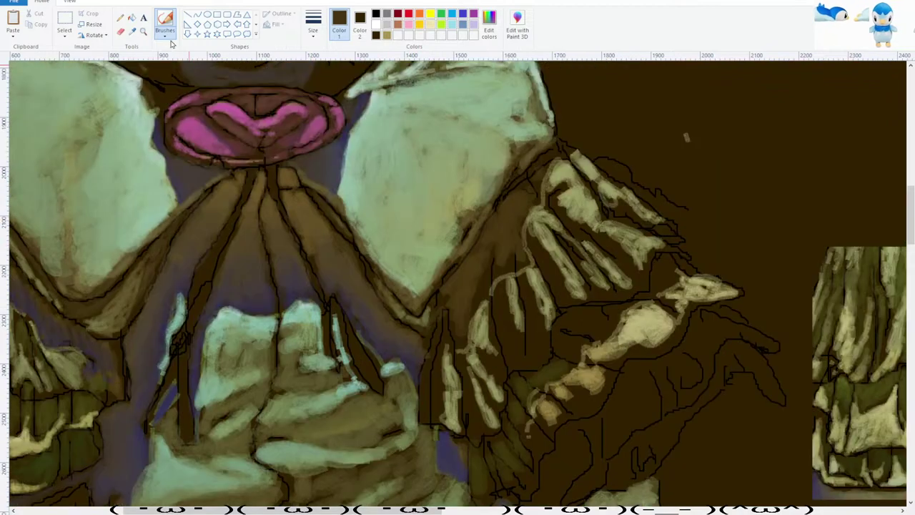
pyautogui.click(132, 32)
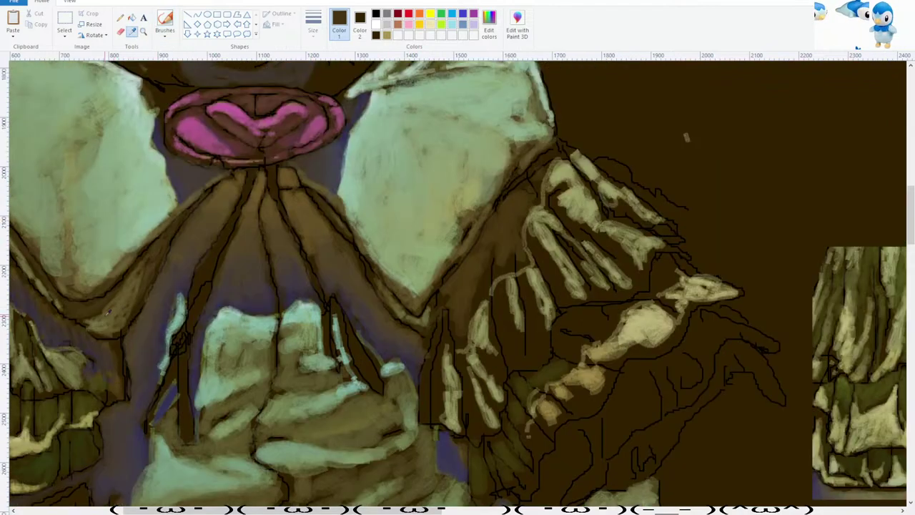
pyautogui.click(449, 304)
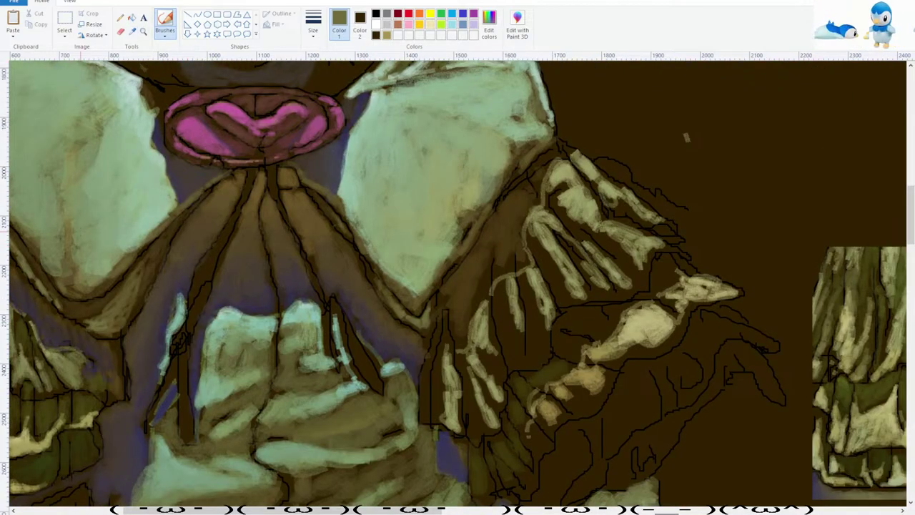
# Sample muted purple tones beside the finished sleeve and shade the brown shoulder area between the collar and the new ruffle.
pyautogui.click(132, 31)
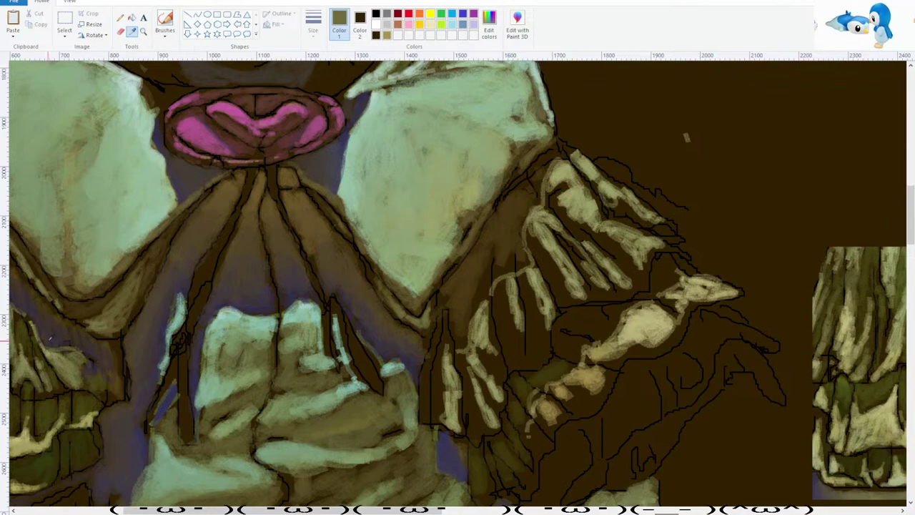
pyautogui.click(30, 313)
pyautogui.moveTo(262, 510); pyautogui.dragTo(313, 511)
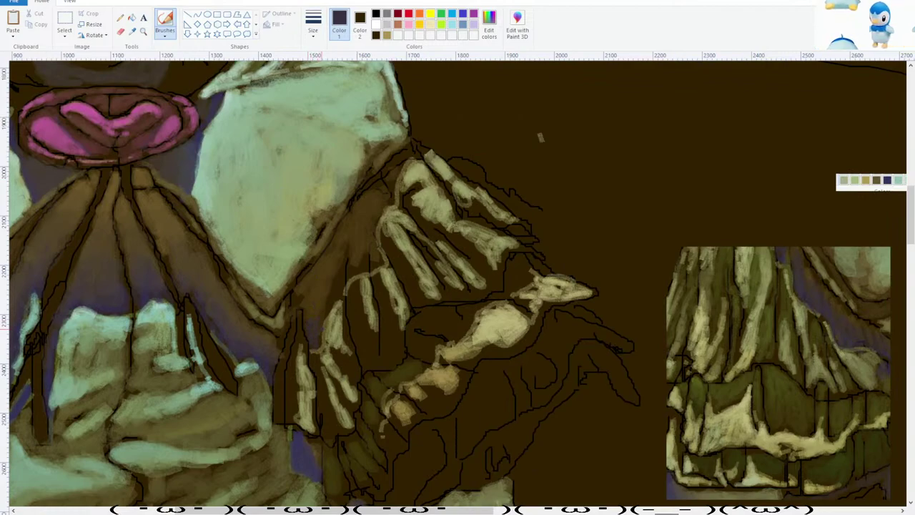
pyautogui.click(131, 31)
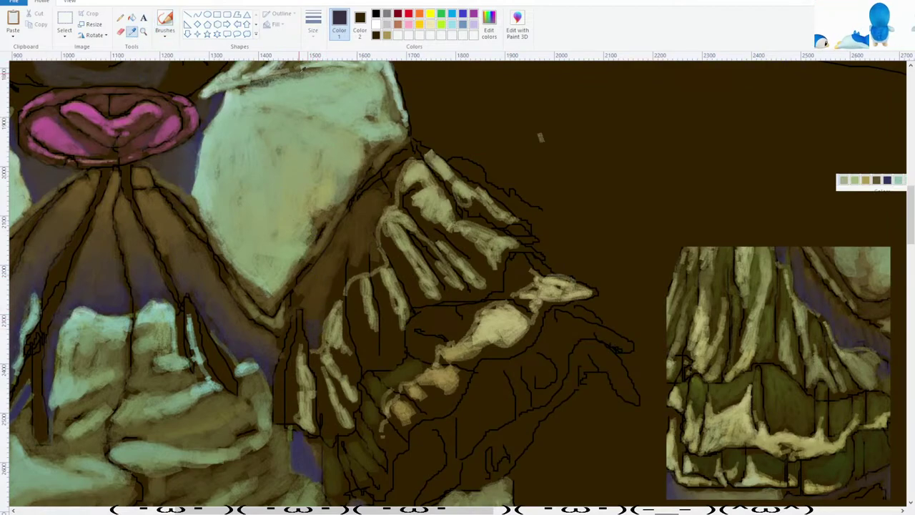
pyautogui.click(803, 290)
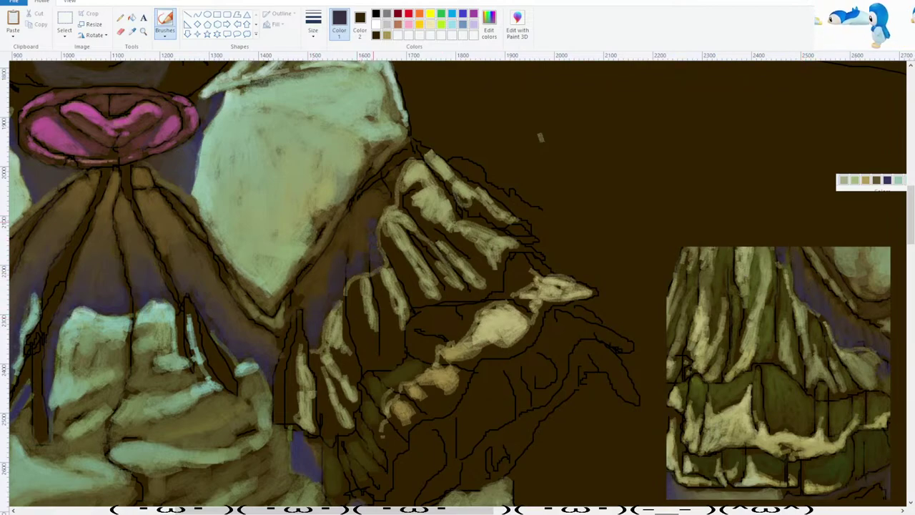
pyautogui.click(133, 33)
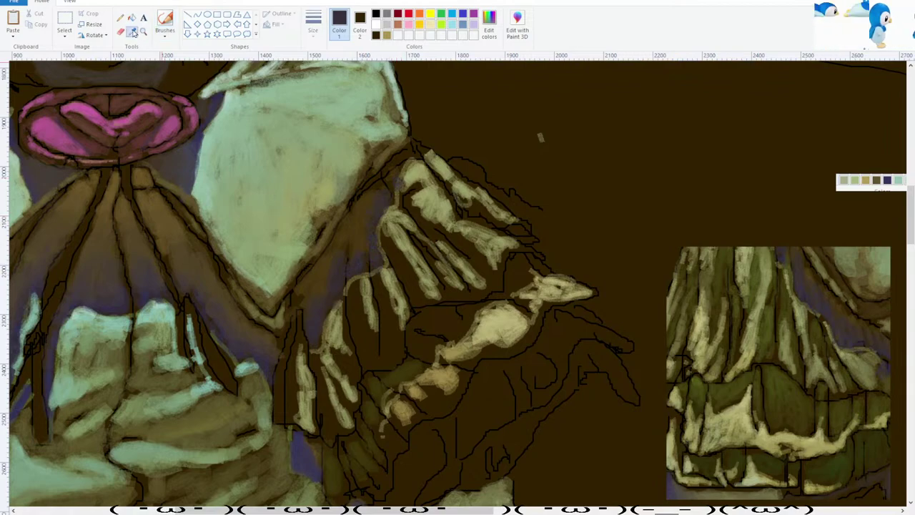
pyautogui.click(319, 294)
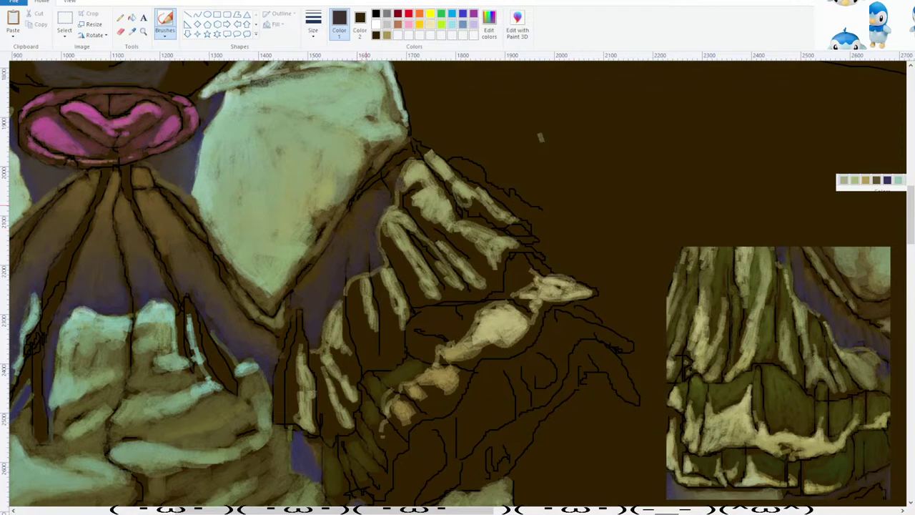
# Sample a dark olive green from the copied sleeve's folds and paint shadows between the upper ruffle's inner and central pleats.
pyautogui.scroll(-3, 540, 137)
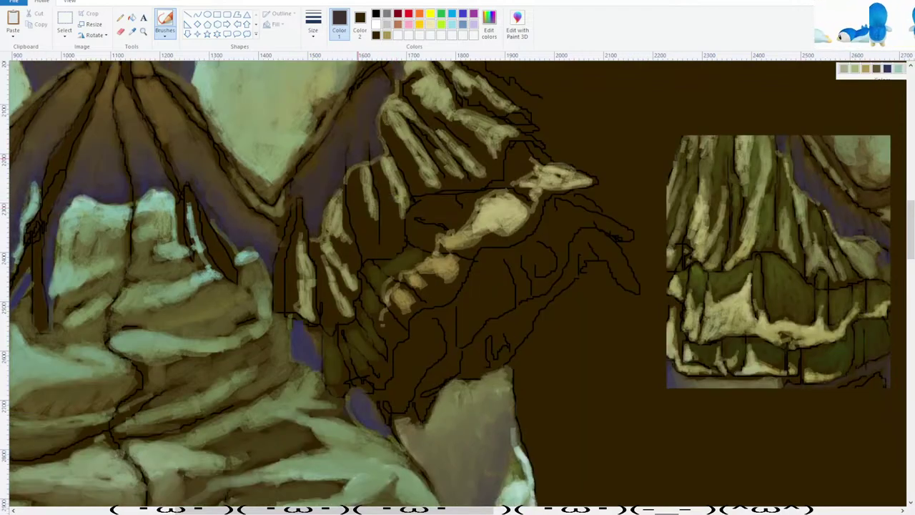
pyautogui.click(133, 32)
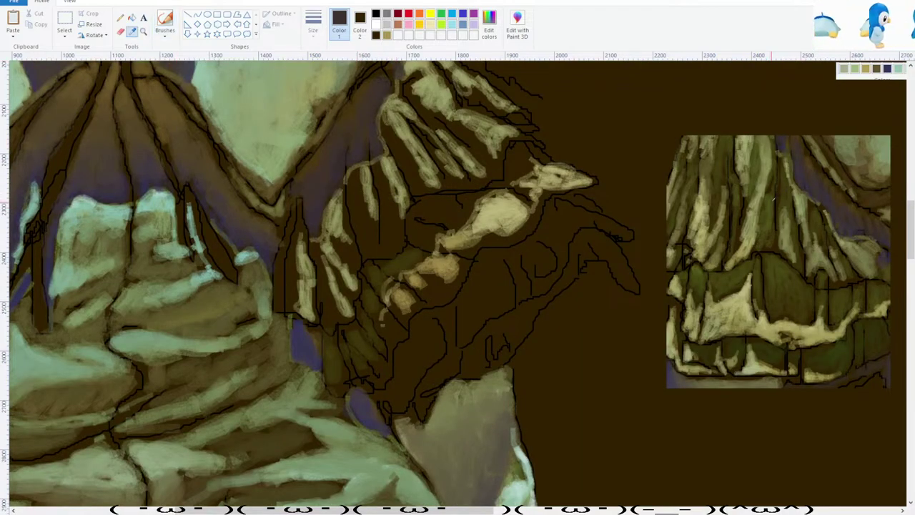
pyautogui.click(769, 203)
pyautogui.moveTo(356, 175)
pyautogui.mouseDown()
pyautogui.moveTo(359, 241)
pyautogui.moveTo(373, 254)
pyautogui.moveTo(392, 240)
pyautogui.moveTo(390, 200)
pyautogui.mouseUp()
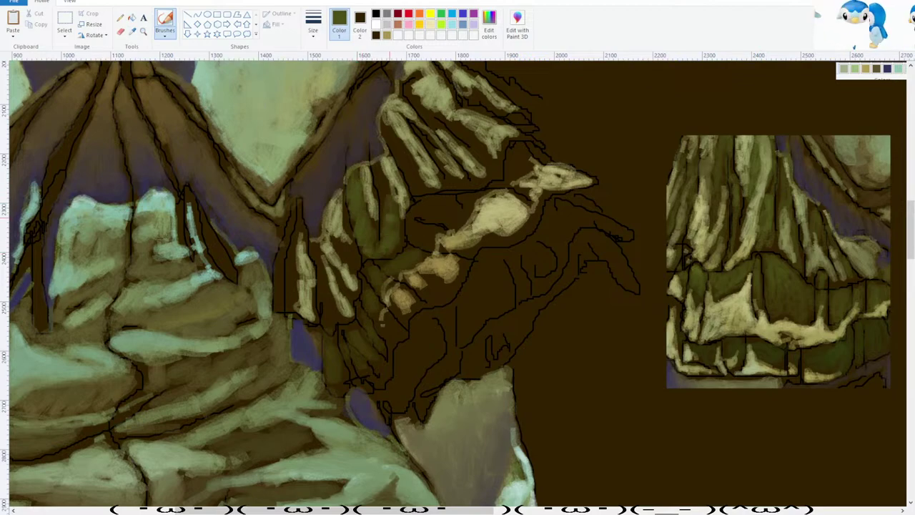
pyautogui.scroll(3, 540, 137)
pyautogui.moveTo(402, 253)
pyautogui.mouseDown()
pyautogui.moveTo(405, 287)
pyautogui.moveTo(429, 305)
pyautogui.mouseUp()
pyautogui.moveTo(422, 253); pyautogui.dragTo(459, 294)
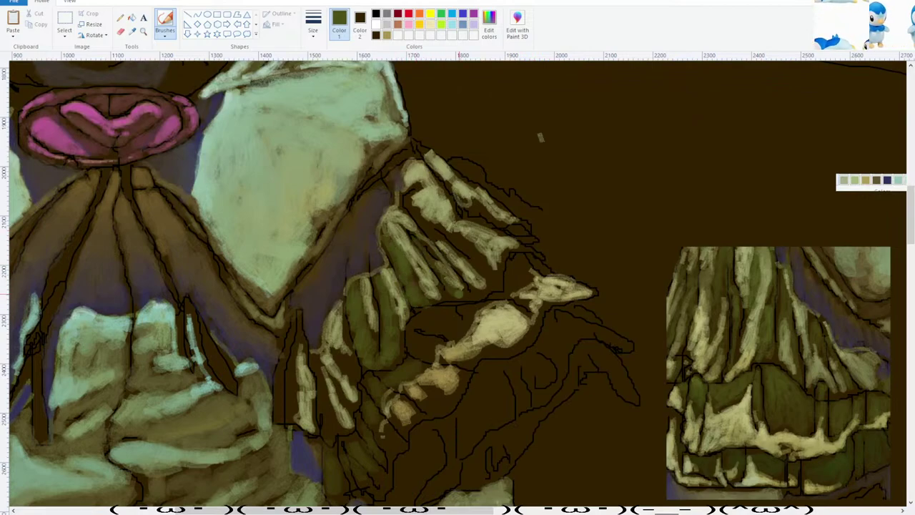
# Fill the gaps between the upper ruffle's outer pleats with dark olive green, up to the sleeve's outer edge.
pyautogui.moveTo(439, 228); pyautogui.dragTo(497, 286)
pyautogui.moveTo(476, 203)
pyautogui.mouseDown()
pyautogui.moveTo(475, 212)
pyautogui.moveTo(506, 227)
pyautogui.mouseUp()
pyautogui.moveTo(454, 168)
pyautogui.mouseDown()
pyautogui.moveTo(504, 192)
pyautogui.moveTo(532, 241)
pyautogui.mouseUp()
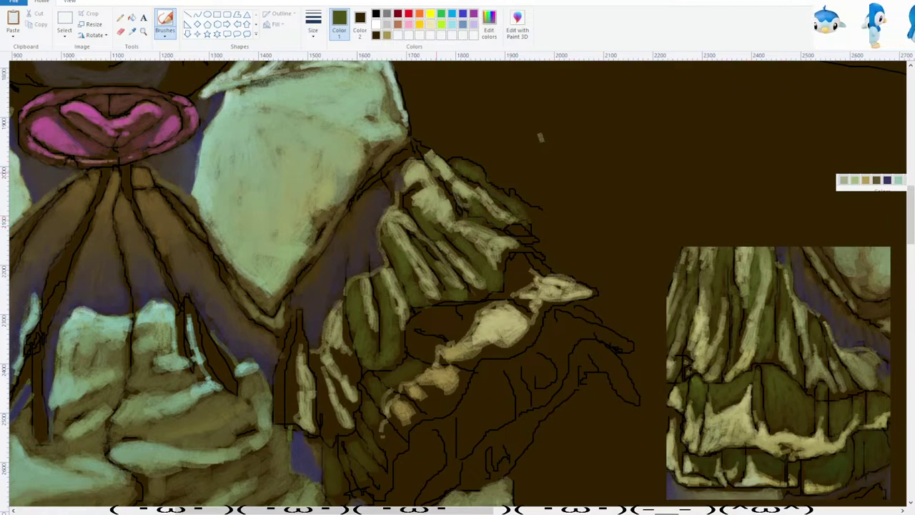
pyautogui.scroll(3, 385, 180)
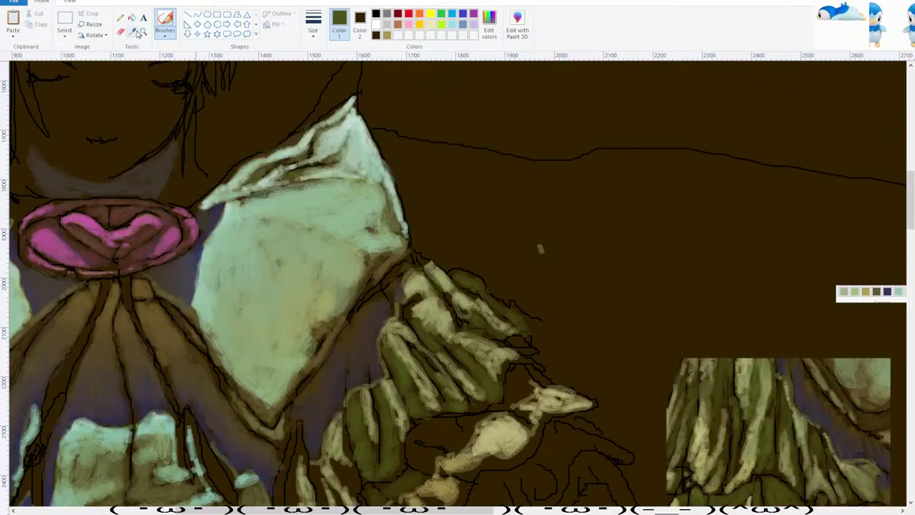
pyautogui.scroll(-3, 201, 238)
pyautogui.scroll(-6, 202, 238)
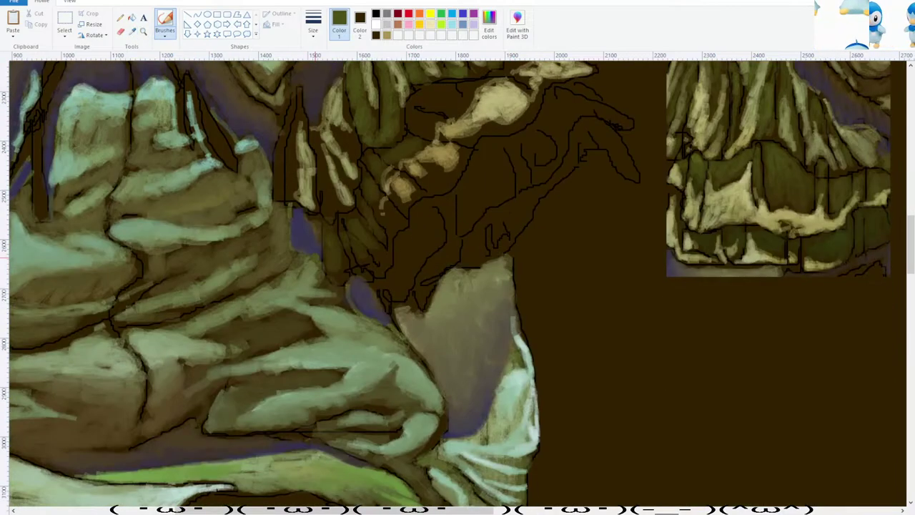
# Sample a green from the copied sleeve's middle tier and paint the curved fold beneath the new upper ruffle.
pyautogui.scroll(3, 330, 250)
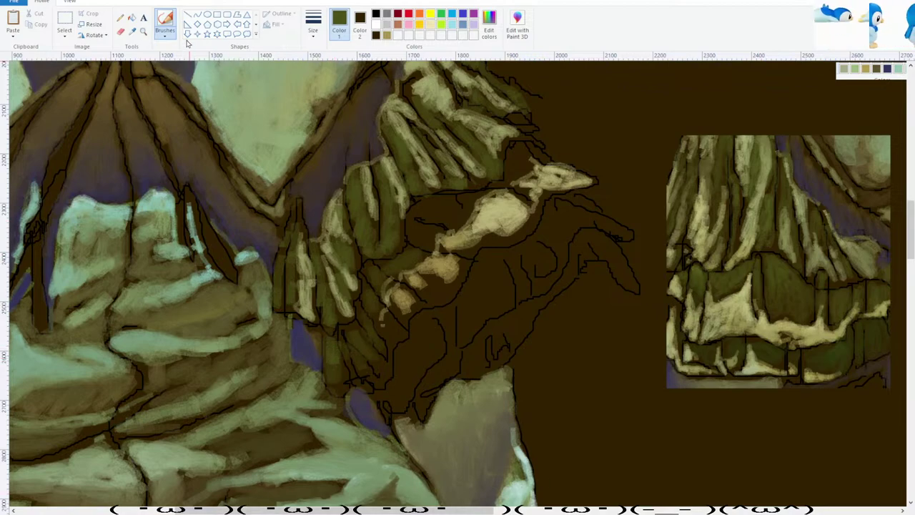
pyautogui.click(132, 31)
pyautogui.click(697, 268)
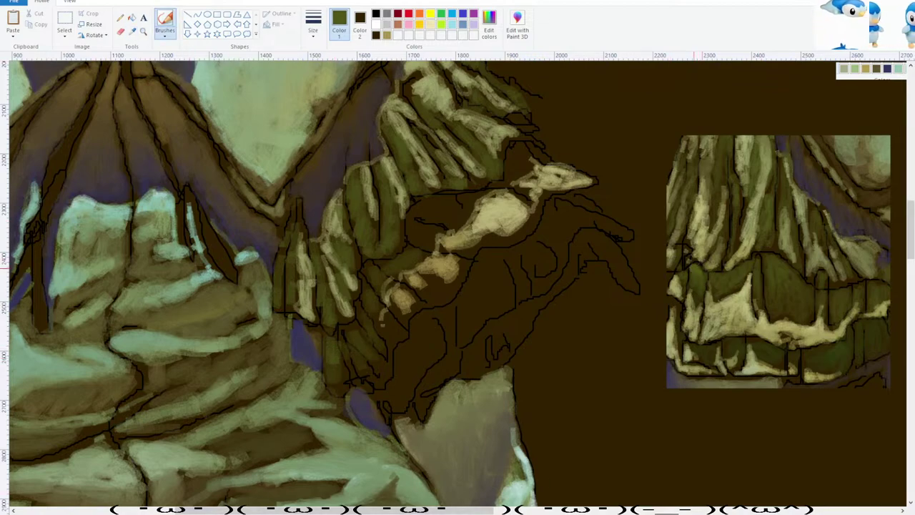
pyautogui.moveTo(434, 201)
pyautogui.mouseDown()
pyautogui.moveTo(423, 202)
pyautogui.moveTo(435, 207)
pyautogui.moveTo(421, 214)
pyautogui.moveTo(410, 247)
pyautogui.mouseUp()
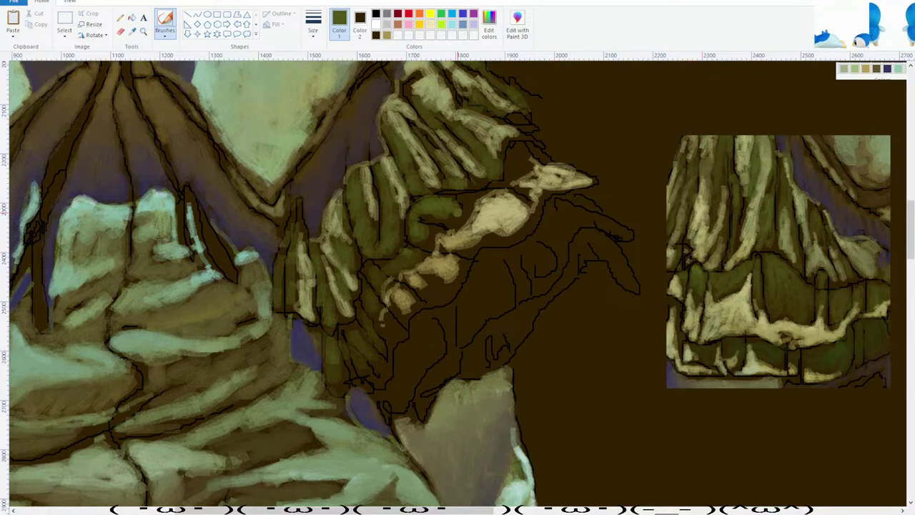
# Sample neighbouring dark greens and fill the remaining gaps between the upper ruffle and the pale highlight band, out to the sleeve's outer edge.
pyautogui.click(132, 30)
pyautogui.click(412, 249)
pyautogui.moveTo(411, 250)
pyautogui.mouseDown()
pyautogui.moveTo(400, 257)
pyautogui.moveTo(412, 250)
pyautogui.mouseUp()
pyautogui.click(133, 33)
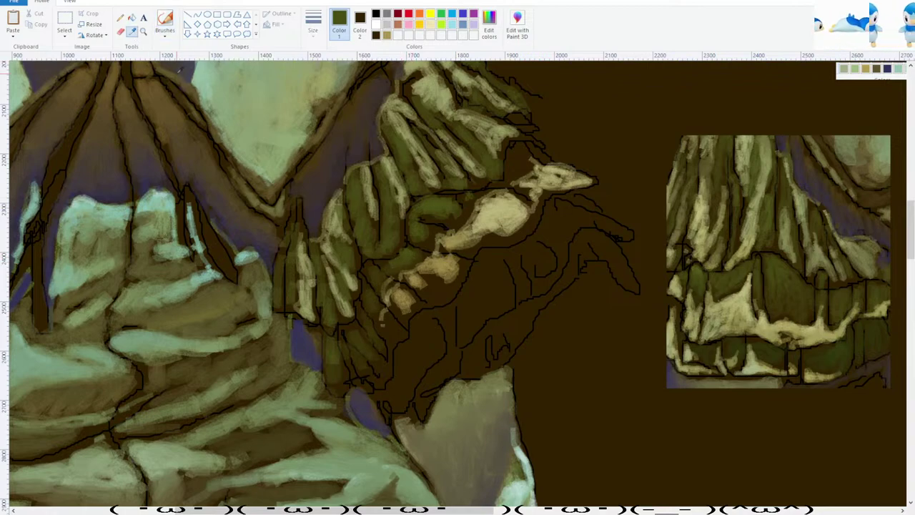
pyautogui.click(393, 261)
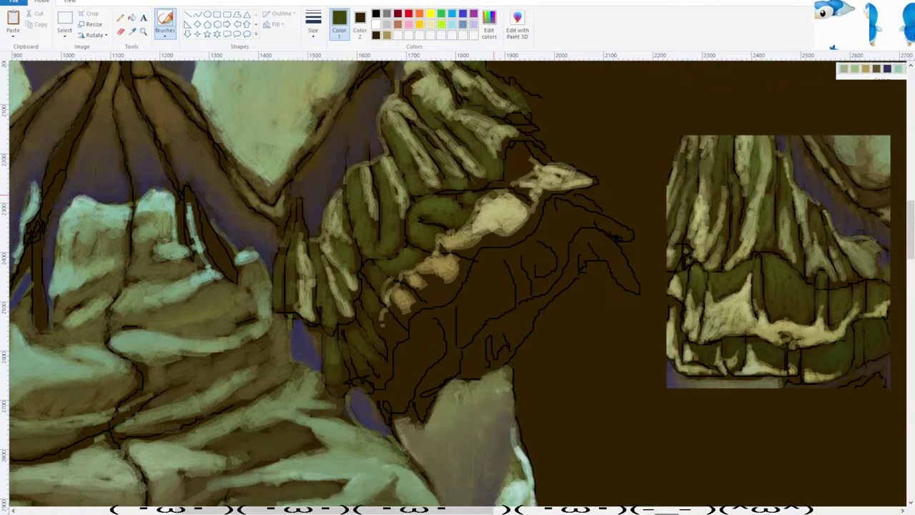
pyautogui.scroll(3, 493, 195)
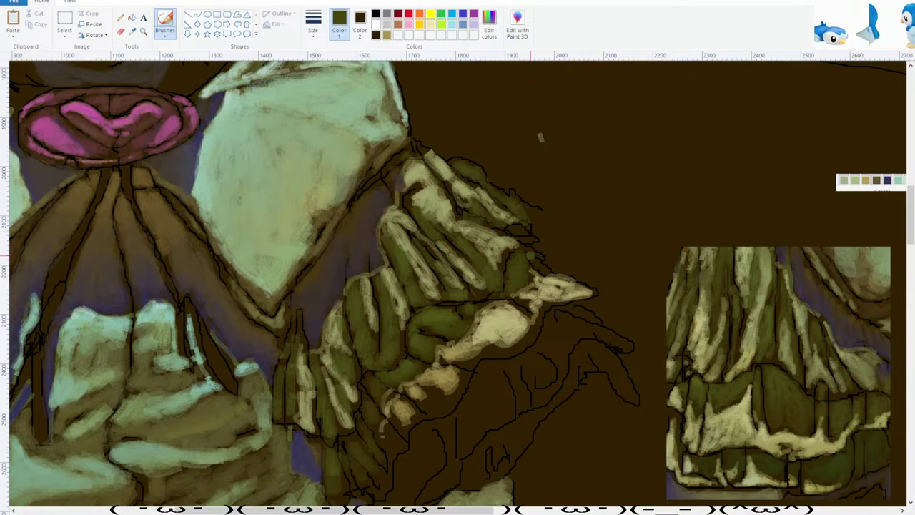
# Paint the lower ruffle's folds and underside dark green and outline its pointed outer underside in black.
pyautogui.scroll(-3, 529, 265)
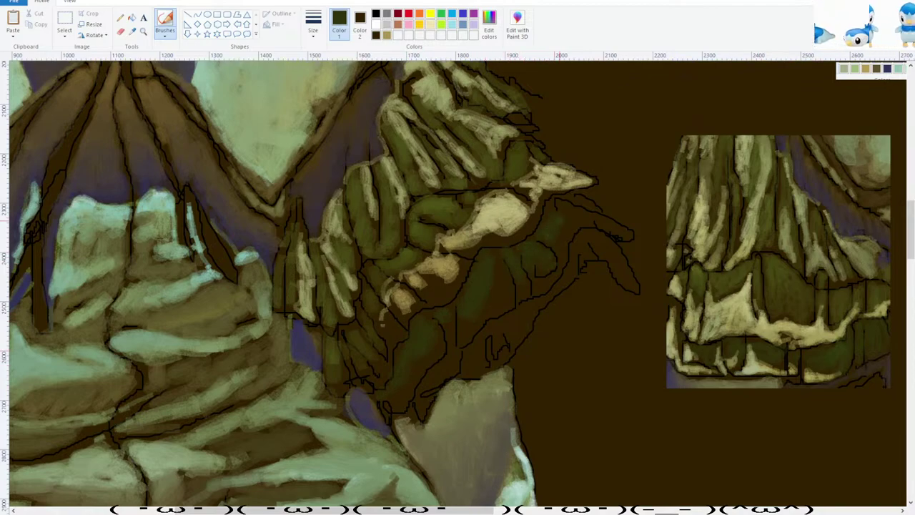
pyautogui.scroll(-3, 510, 317)
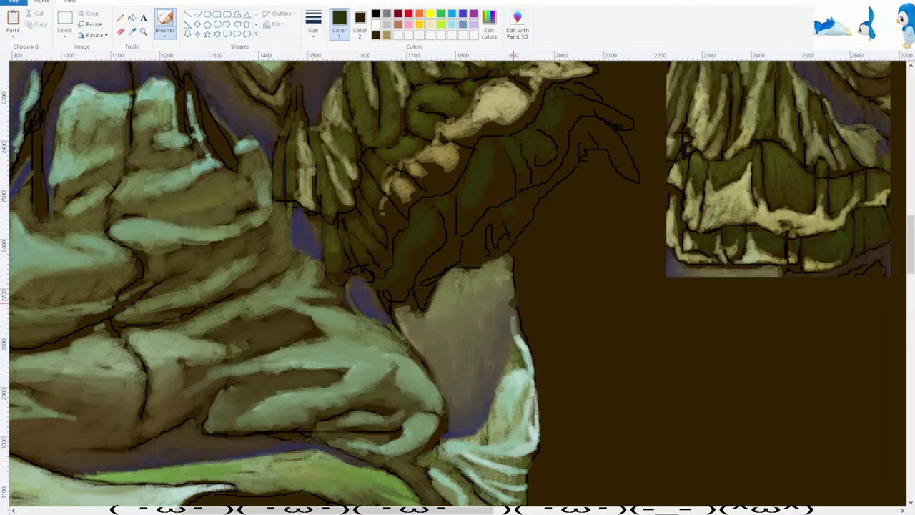
pyautogui.scroll(3, 500, 407)
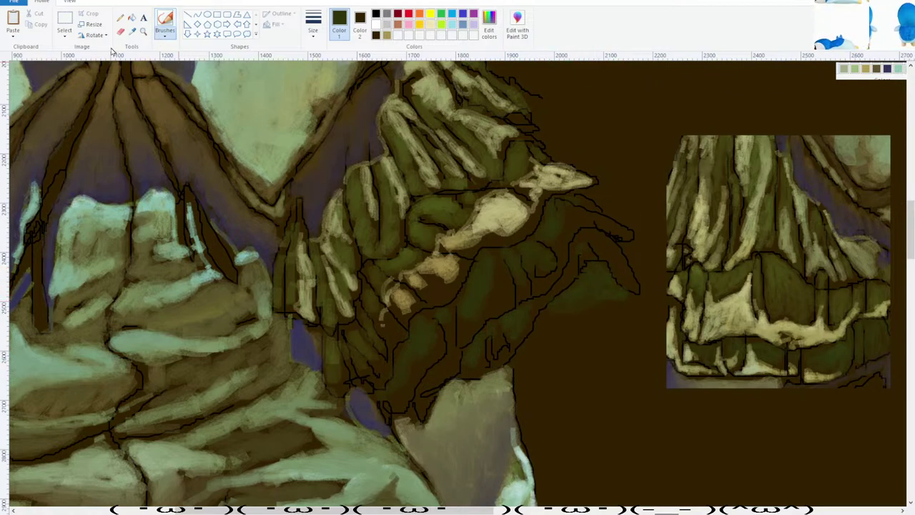
pyautogui.click(376, 23)
pyautogui.click(375, 15)
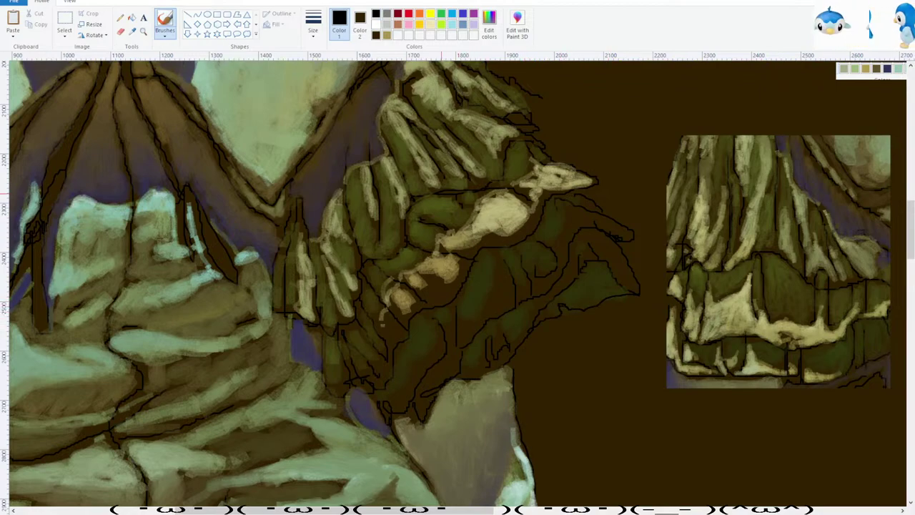
# Sample pale olive highlights from the copied sleeve and paint a small zigzag highlight on the new lower ruffle's hem.
pyautogui.click(133, 33)
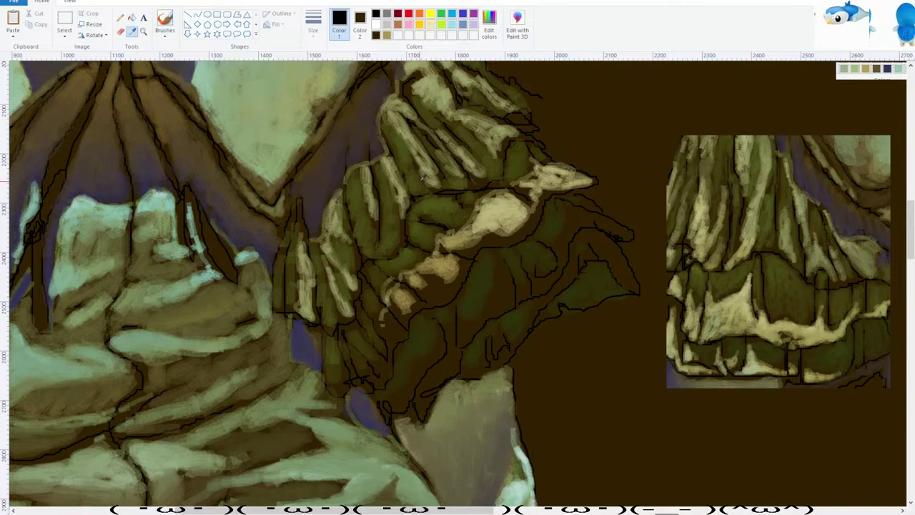
pyautogui.click(745, 293)
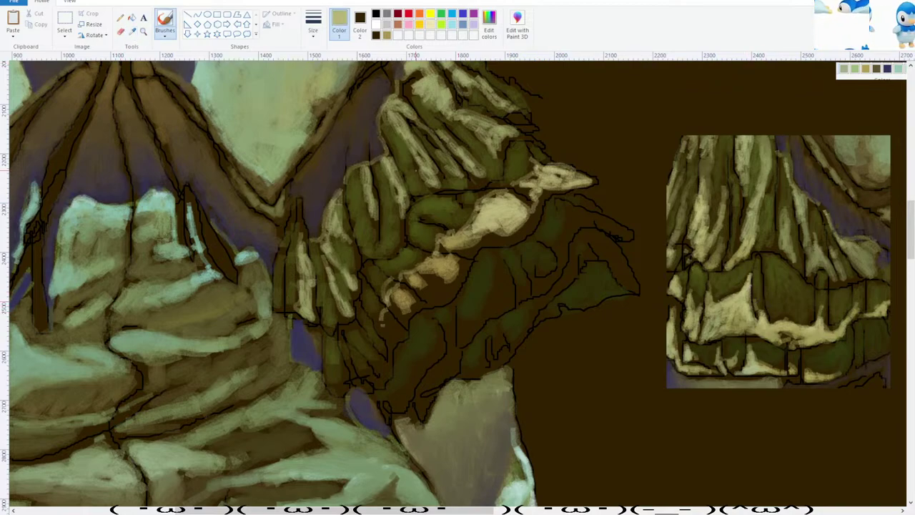
pyautogui.click(165, 20)
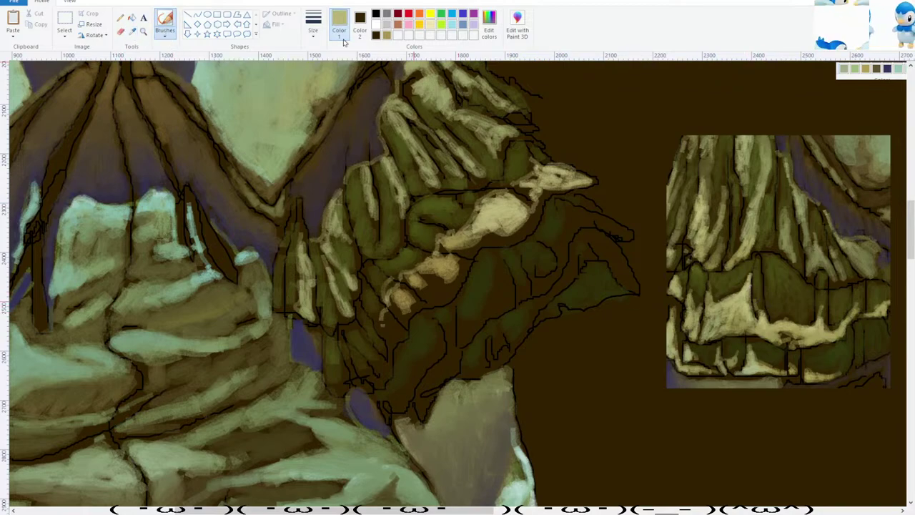
pyautogui.click(133, 31)
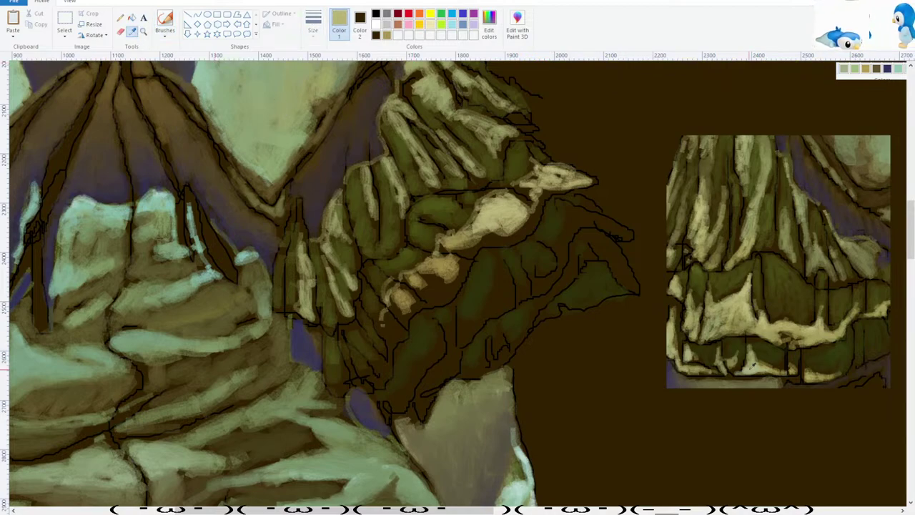
pyautogui.click(736, 364)
pyautogui.moveTo(497, 334)
pyautogui.mouseDown()
pyautogui.moveTo(497, 350)
pyautogui.moveTo(505, 327)
pyautogui.moveTo(517, 336)
pyautogui.mouseUp()
# Sample yellowish olive from the copied sleeve's hem and paint highlights along the lower ruffle's outer hem and curled folds.
pyautogui.click(131, 31)
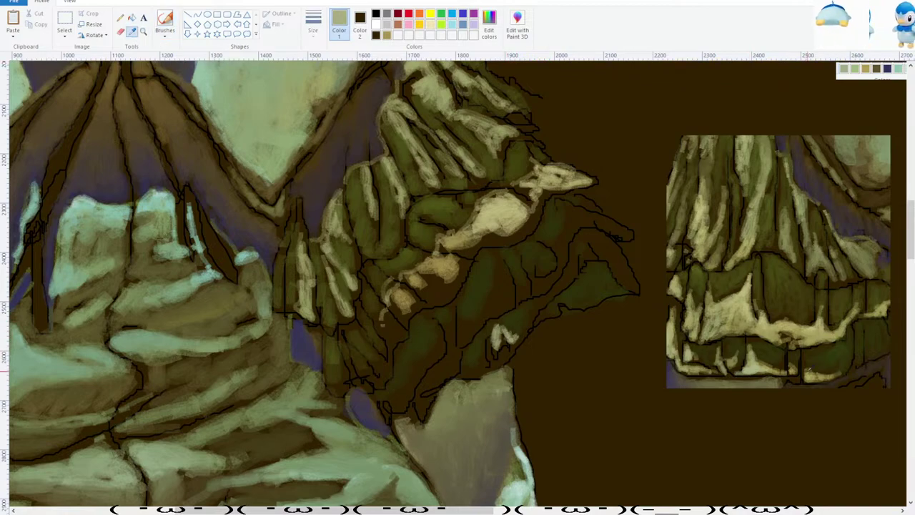
pyautogui.click(809, 376)
pyautogui.moveTo(513, 334)
pyautogui.mouseDown()
pyautogui.moveTo(511, 344)
pyautogui.moveTo(591, 252)
pyautogui.moveTo(615, 256)
pyautogui.moveTo(610, 250)
pyautogui.moveTo(639, 291)
pyautogui.mouseUp()
pyautogui.moveTo(612, 248)
pyautogui.mouseDown()
pyautogui.moveTo(595, 220)
pyautogui.moveTo(634, 235)
pyautogui.moveTo(557, 215)
pyautogui.moveTo(558, 244)
pyautogui.moveTo(579, 215)
pyautogui.moveTo(595, 218)
pyautogui.moveTo(541, 280)
pyautogui.mouseUp()
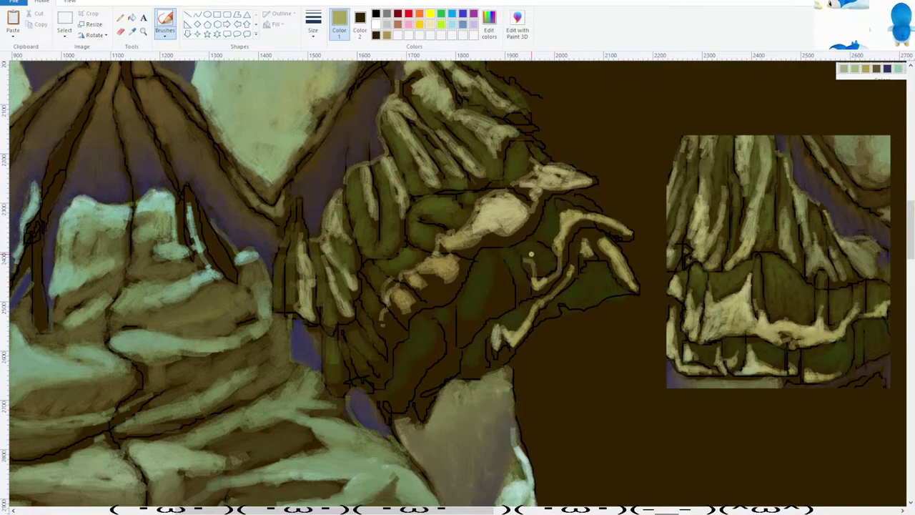
# Paint yellowish olive highlights down the lower ruffle's central fold and along its inner folds.
pyautogui.scroll(-2, 541, 261)
pyautogui.scroll(2, 498, 291)
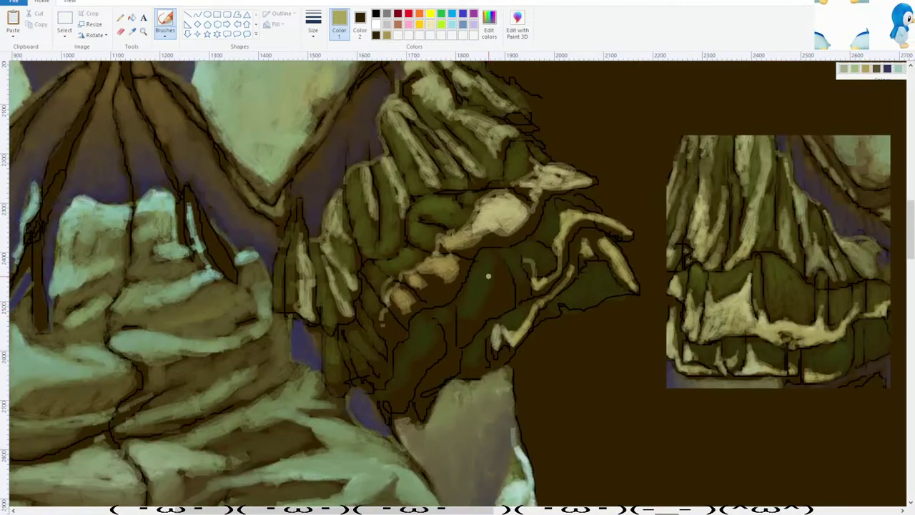
pyautogui.moveTo(496, 293)
pyautogui.mouseDown()
pyautogui.moveTo(505, 286)
pyautogui.moveTo(509, 299)
pyautogui.moveTo(449, 341)
pyautogui.moveTo(447, 367)
pyautogui.moveTo(428, 384)
pyautogui.moveTo(445, 361)
pyautogui.moveTo(428, 350)
pyautogui.moveTo(438, 332)
pyautogui.moveTo(396, 405)
pyautogui.moveTo(404, 396)
pyautogui.moveTo(419, 404)
pyautogui.moveTo(419, 394)
pyautogui.mouseUp()
# Sample dark green from the finished sleeve's lower ruffle and fill the brown gaps around the new lower ruffle's highlights.
pyautogui.scroll(-1, 422, 392)
pyautogui.scroll(3, 439, 351)
pyautogui.moveTo(411, 510); pyautogui.dragTo(314, 510)
pyautogui.scroll(1, 373, 461)
pyautogui.scroll(-5, 373, 461)
pyautogui.click(120, 32)
pyautogui.scroll(1, 390, 224)
pyautogui.click(164, 26)
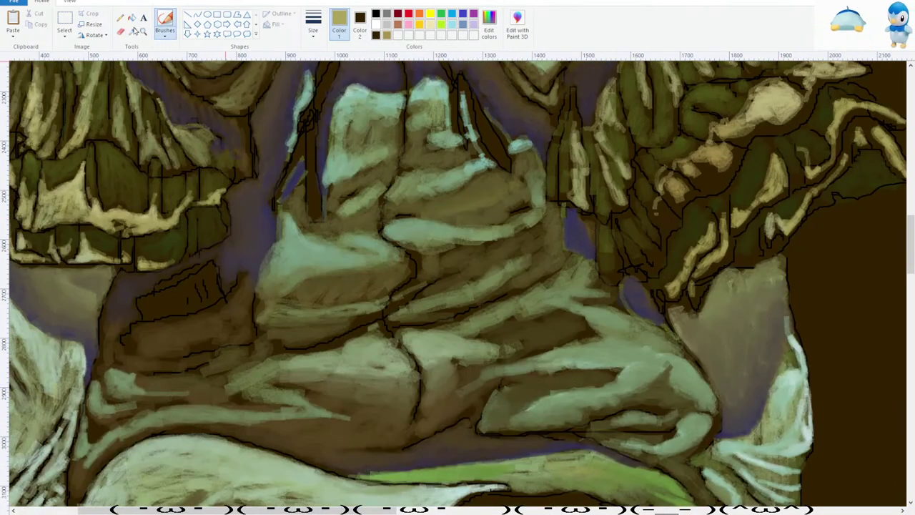
pyautogui.click(131, 32)
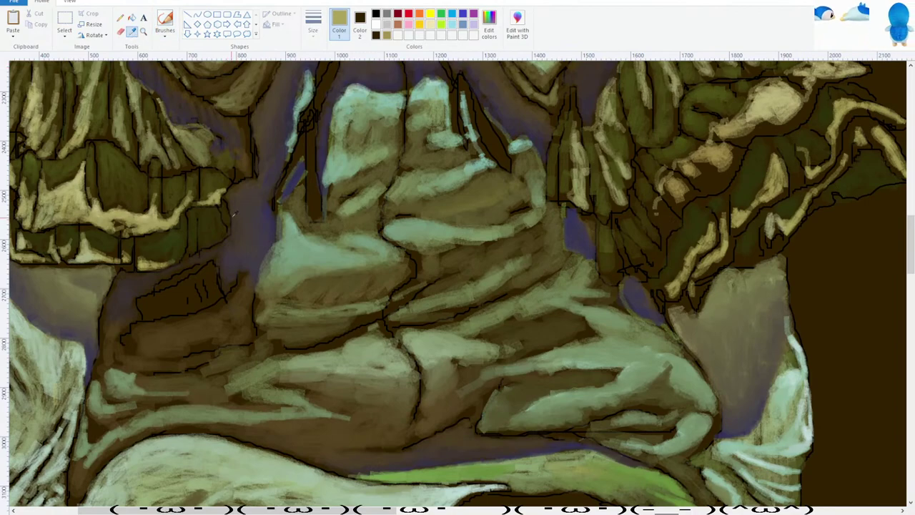
pyautogui.click(179, 233)
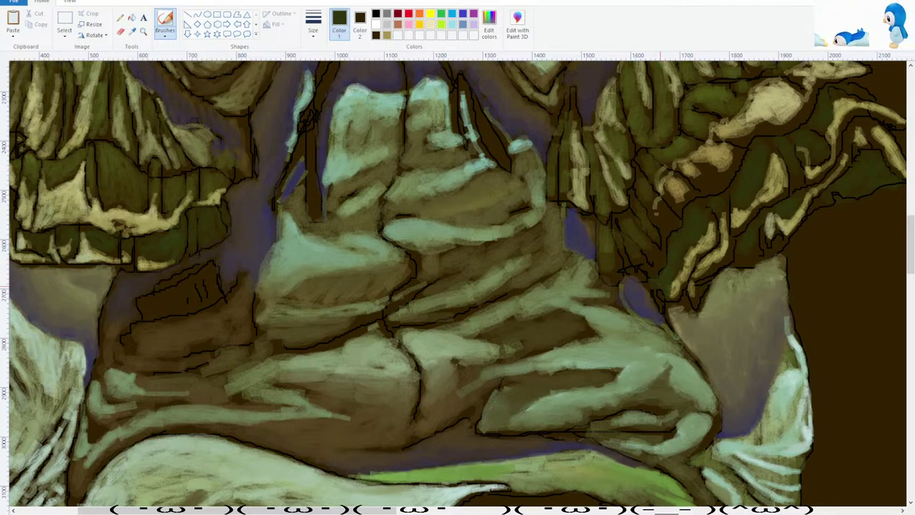
pyautogui.scroll(3, 659, 288)
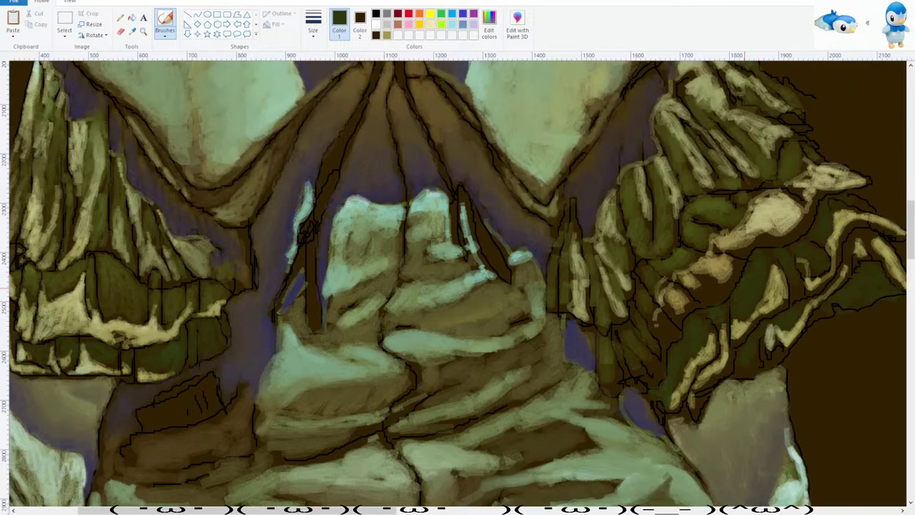
pyautogui.moveTo(376, 511); pyautogui.dragTo(523, 511)
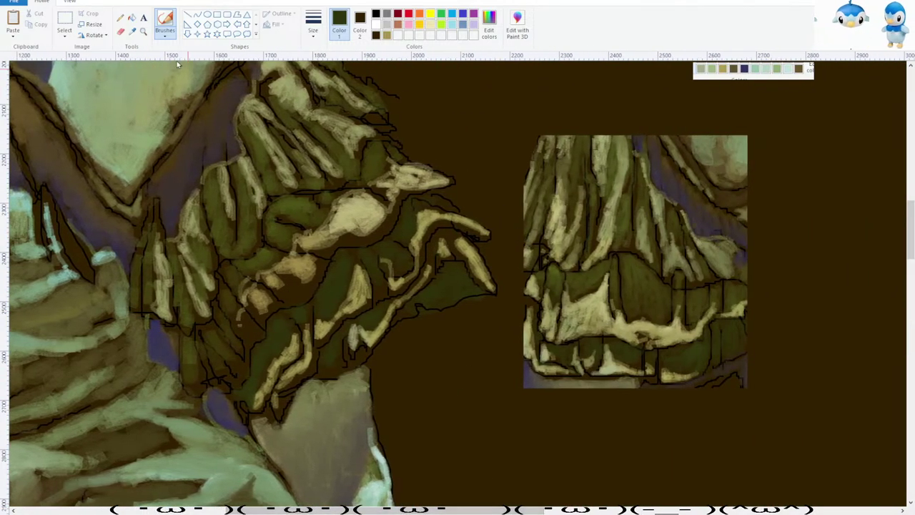
# Sample olive greens from the copied and new sleeves and shade the gaps at the middle tier's inner end.
pyautogui.click(132, 33)
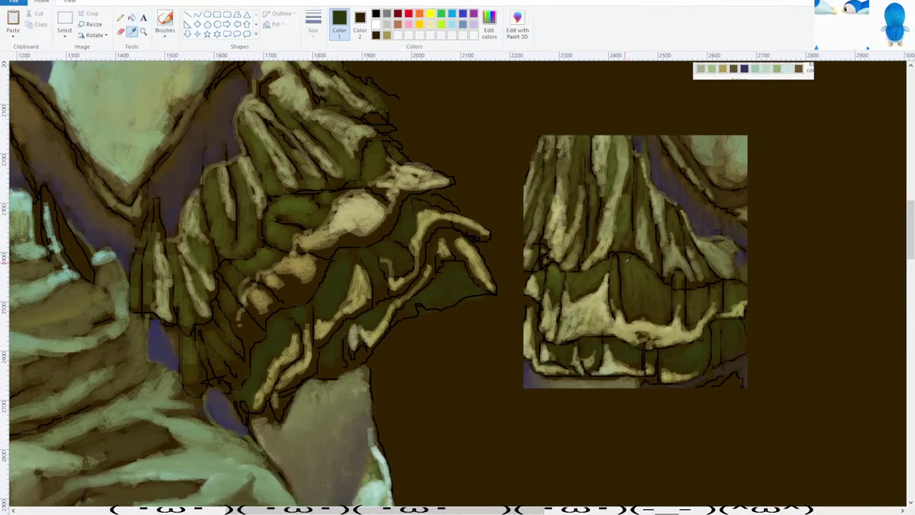
pyautogui.click(627, 261)
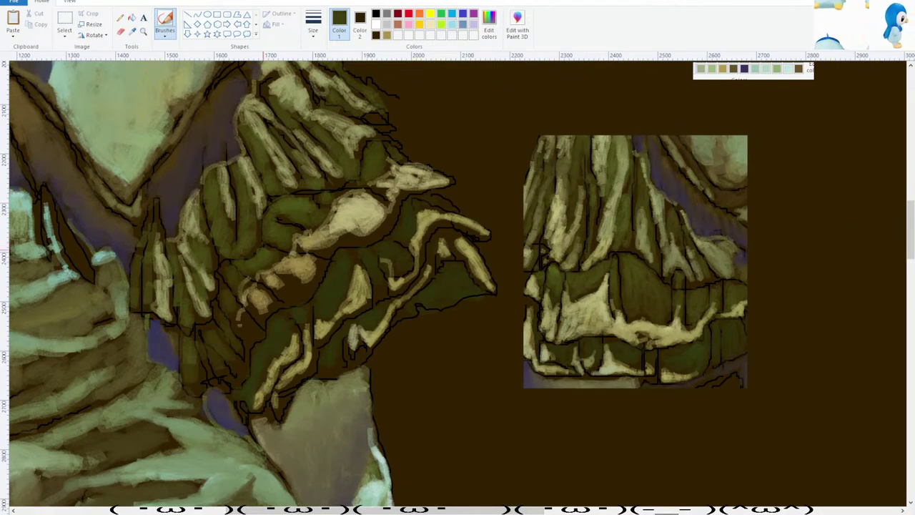
pyautogui.click(132, 33)
pyautogui.click(343, 272)
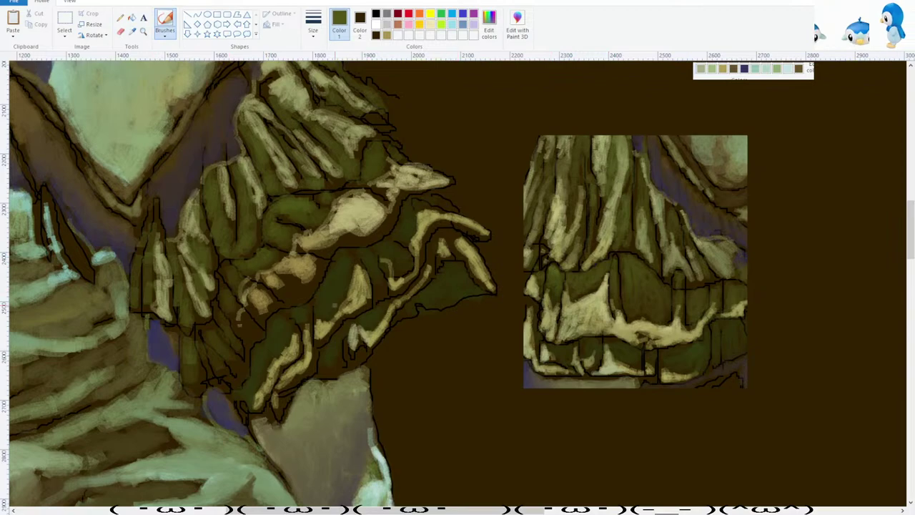
pyautogui.moveTo(229, 272); pyautogui.dragTo(223, 294)
# Sample dark olive from the freshly painted folds and paint the narrow pleats at the sleeve's lower inner end.
pyautogui.click(132, 33)
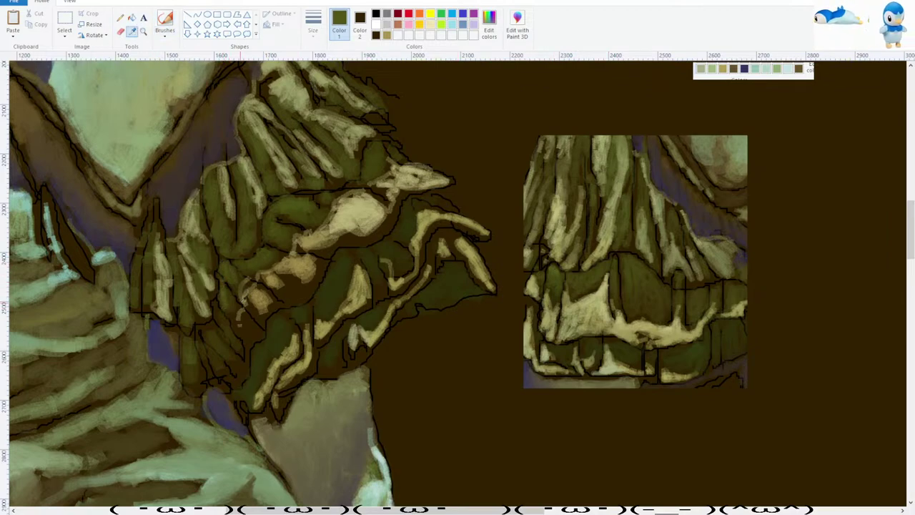
pyautogui.click(228, 302)
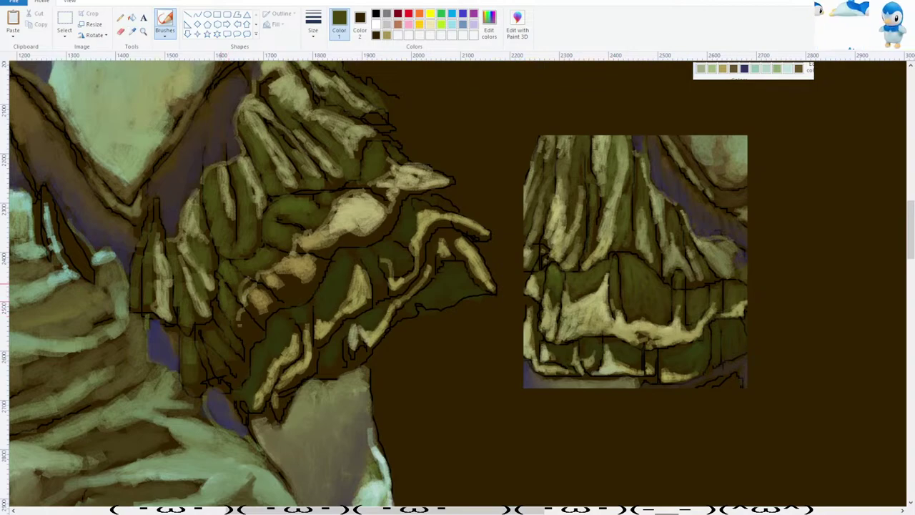
pyautogui.moveTo(221, 321); pyautogui.dragTo(220, 327)
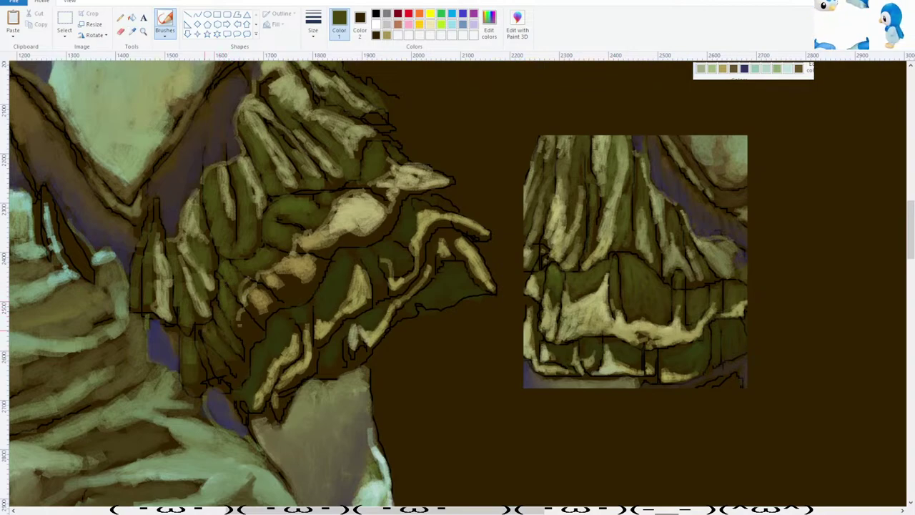
pyautogui.moveTo(216, 365); pyautogui.dragTo(216, 370)
pyautogui.moveTo(196, 334); pyautogui.dragTo(203, 359)
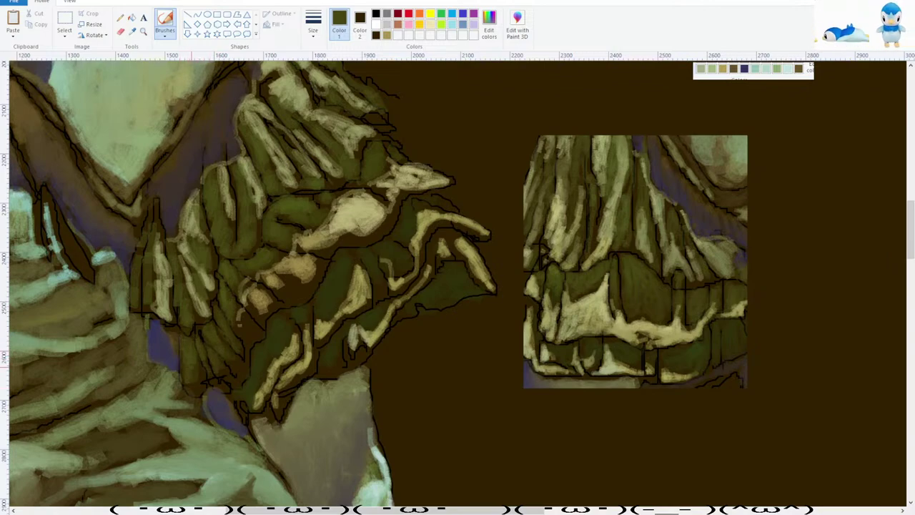
# Sample a muted brown beside the pale highlight band and blend the band's inner patches together.
pyautogui.click(132, 31)
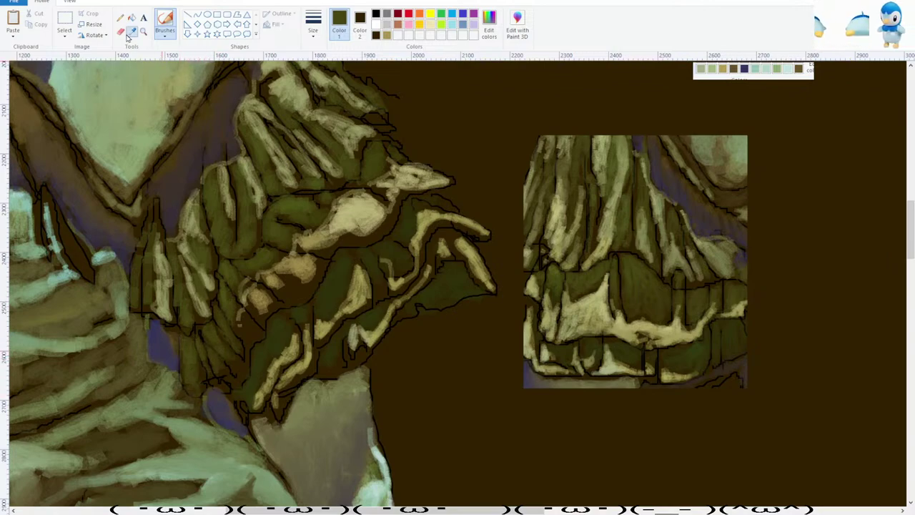
pyautogui.click(256, 292)
pyautogui.moveTo(246, 288); pyautogui.dragTo(259, 319)
# Sample khaki from the highlight band and extend highlights along the middle tier's lower edge, from the outer tip to the inner pleats.
pyautogui.click(132, 31)
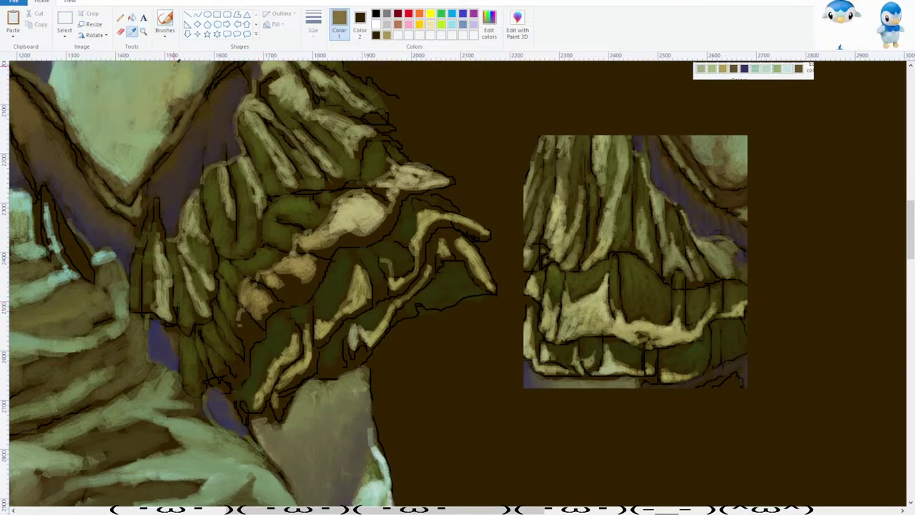
pyautogui.click(332, 220)
pyautogui.moveTo(319, 241)
pyautogui.mouseDown()
pyautogui.moveTo(376, 238)
pyautogui.moveTo(391, 217)
pyautogui.moveTo(316, 247)
pyautogui.moveTo(324, 249)
pyautogui.moveTo(320, 280)
pyautogui.moveTo(278, 290)
pyautogui.moveTo(293, 291)
pyautogui.moveTo(234, 320)
pyautogui.moveTo(257, 334)
pyautogui.mouseUp()
pyautogui.moveTo(245, 367)
pyautogui.mouseDown()
pyautogui.moveTo(245, 348)
pyautogui.moveTo(242, 371)
pyautogui.mouseUp()
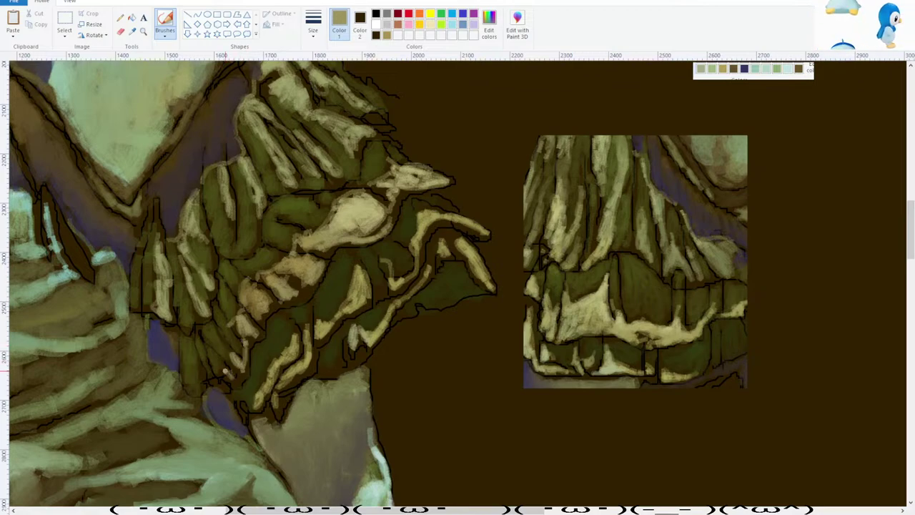
pyautogui.scroll(3, 297, 275)
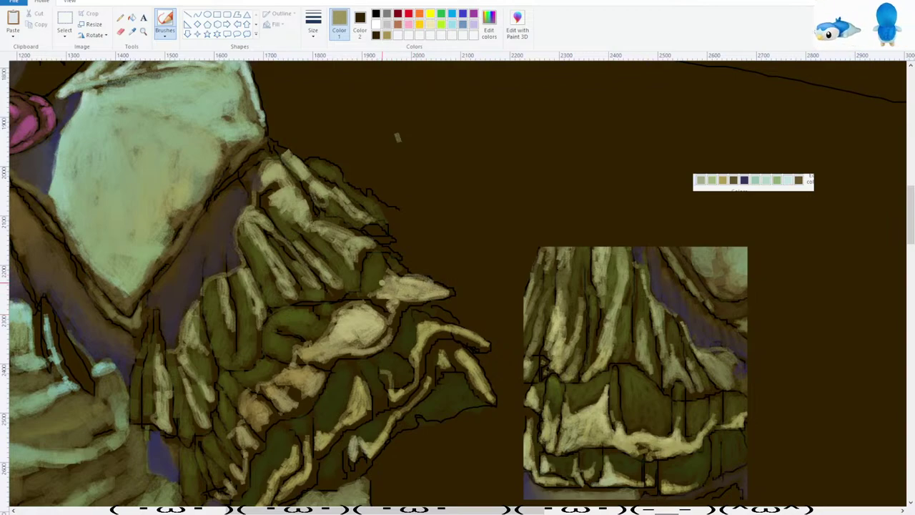
pyautogui.scroll(3, 258, 236)
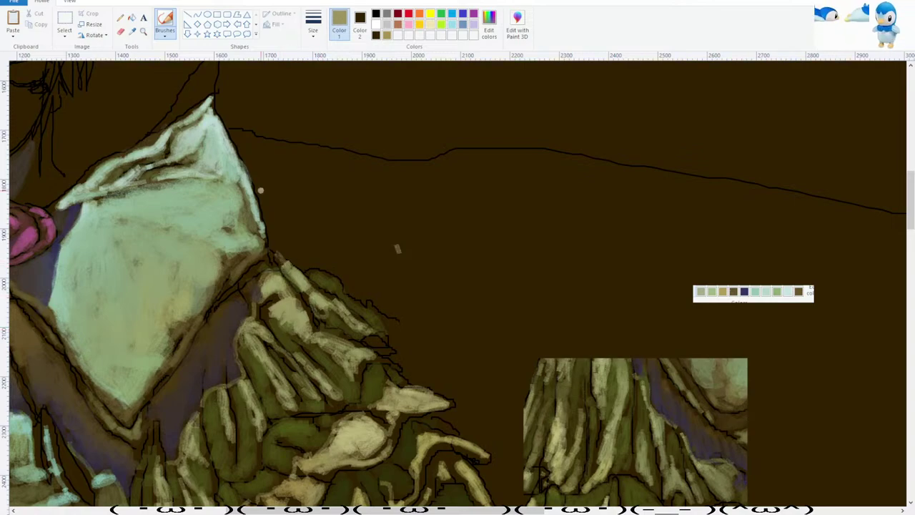
pyautogui.scroll(-3, 286, 265)
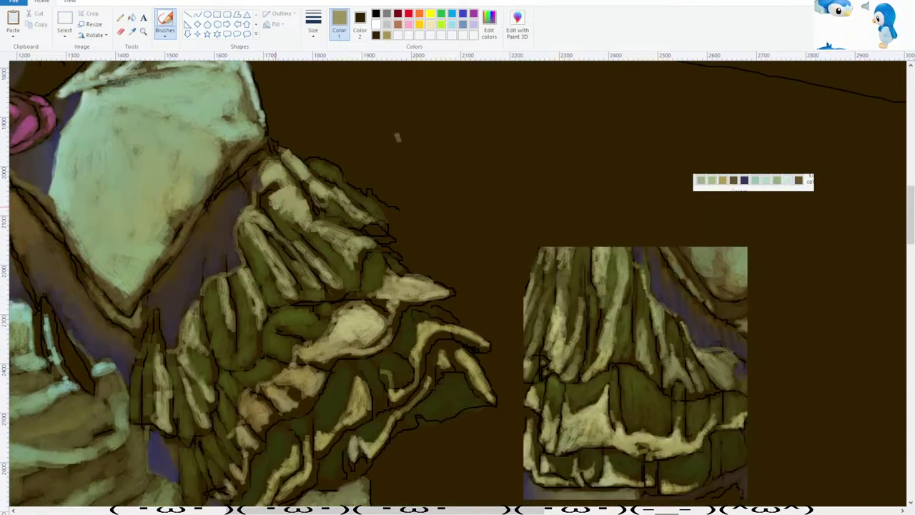
# Adjust the brush size and sample a pale highlight tone, followed by a dark green, from the copied sleeve's bottom tier.
pyautogui.click(131, 33)
pyautogui.scroll(-3, 399, 137)
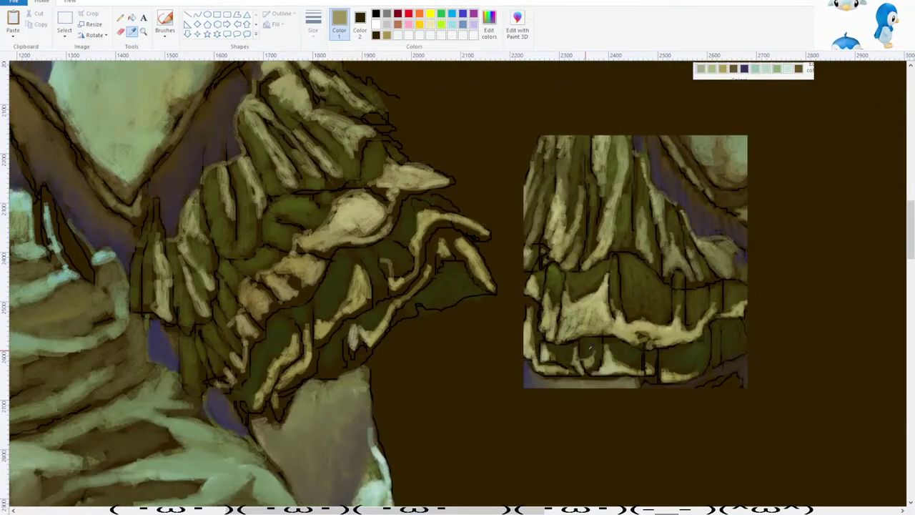
pyautogui.click(610, 367)
pyautogui.click(316, 25)
pyautogui.click(313, 96)
pyautogui.click(131, 33)
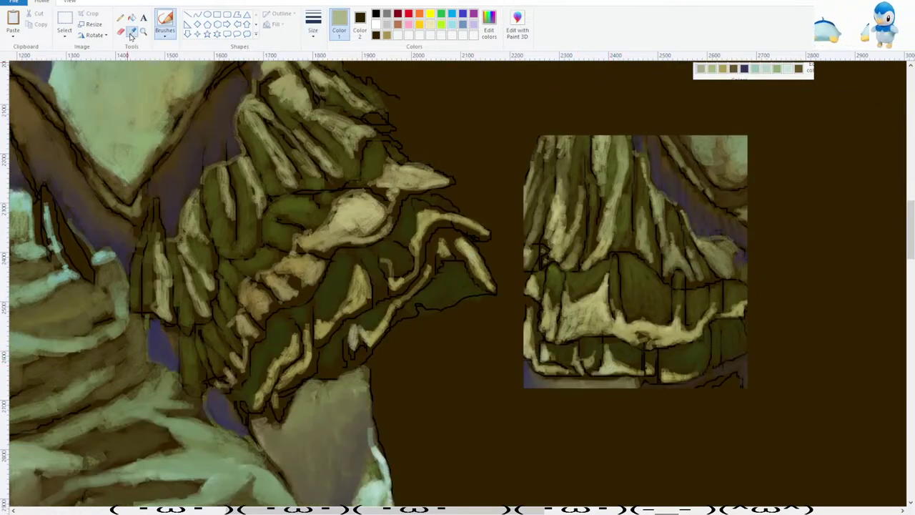
pyautogui.click(706, 344)
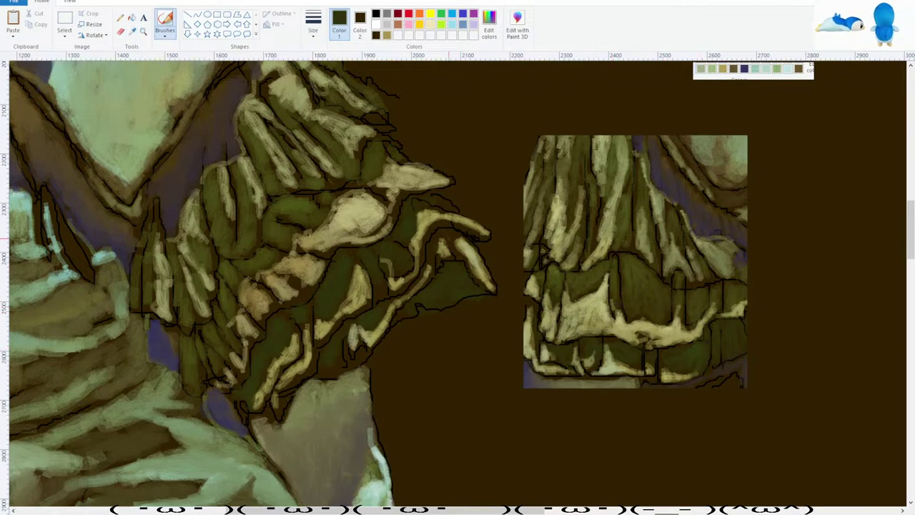
# Sample olive green from the new sleeve's middle tier and paint it over the inner part of the tier's large pale highlight.
pyautogui.scroll(-5, 458, 286)
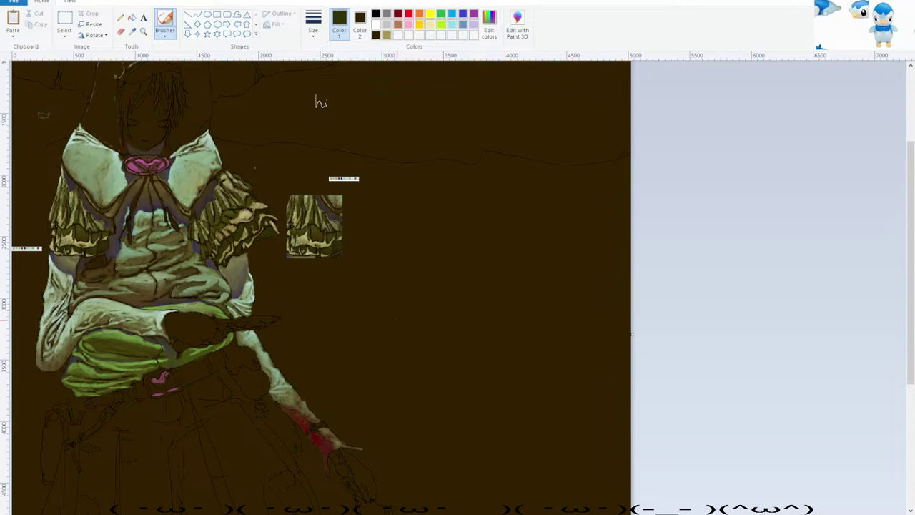
pyautogui.scroll(5, 153, 175)
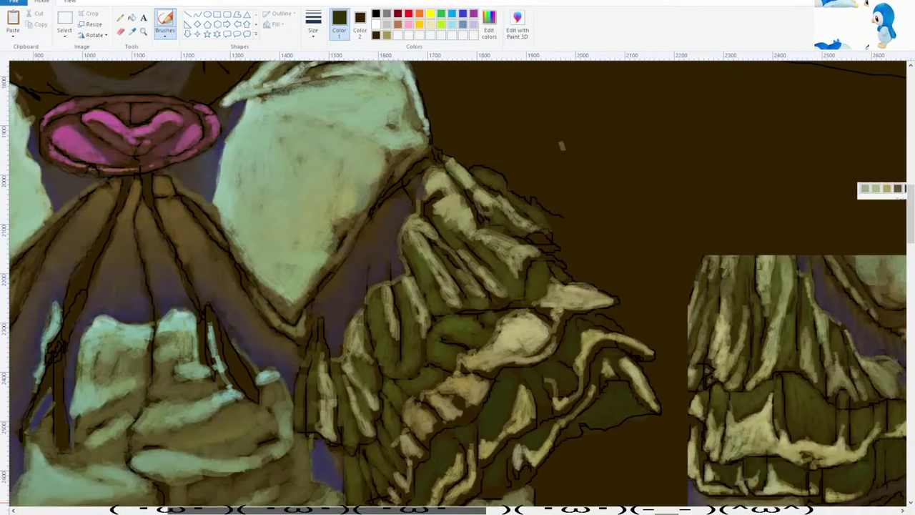
pyautogui.scroll(-3, 314, 141)
pyautogui.click(132, 31)
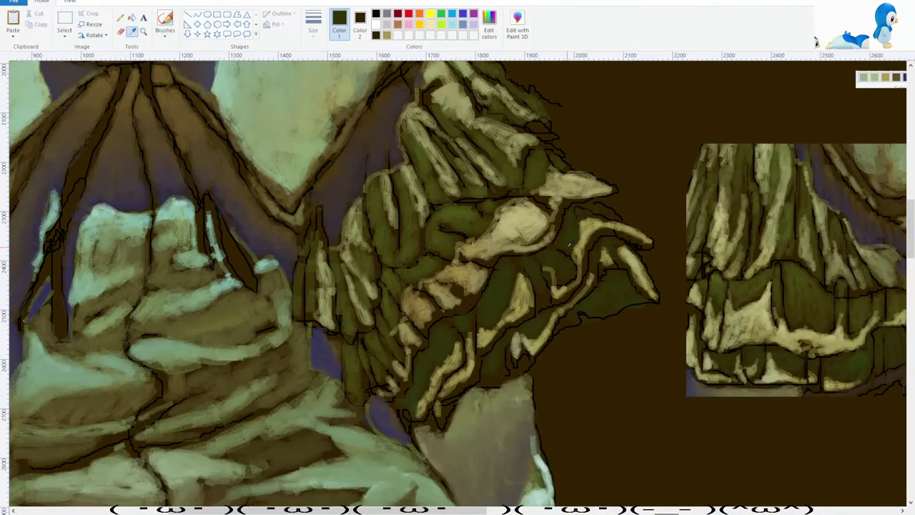
pyautogui.click(470, 215)
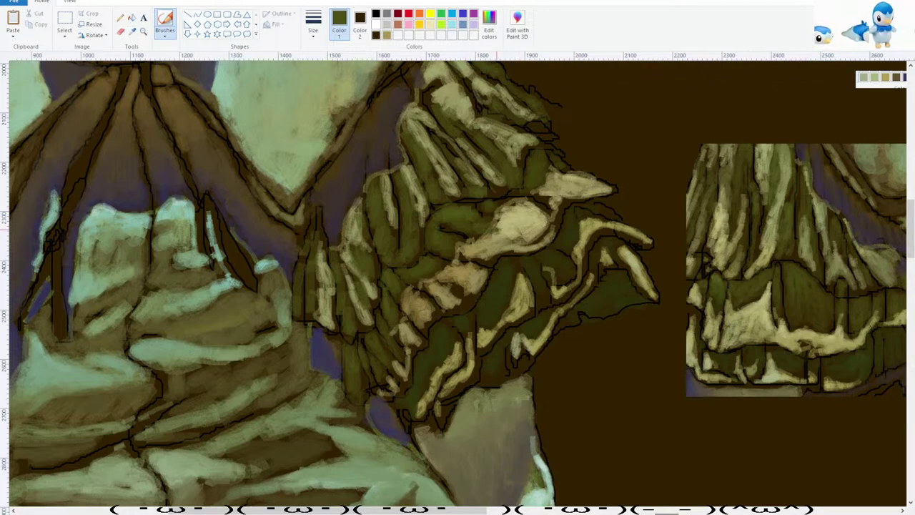
pyautogui.moveTo(479, 231)
pyautogui.mouseDown()
pyautogui.moveTo(515, 230)
pyautogui.moveTo(500, 222)
pyautogui.mouseUp()
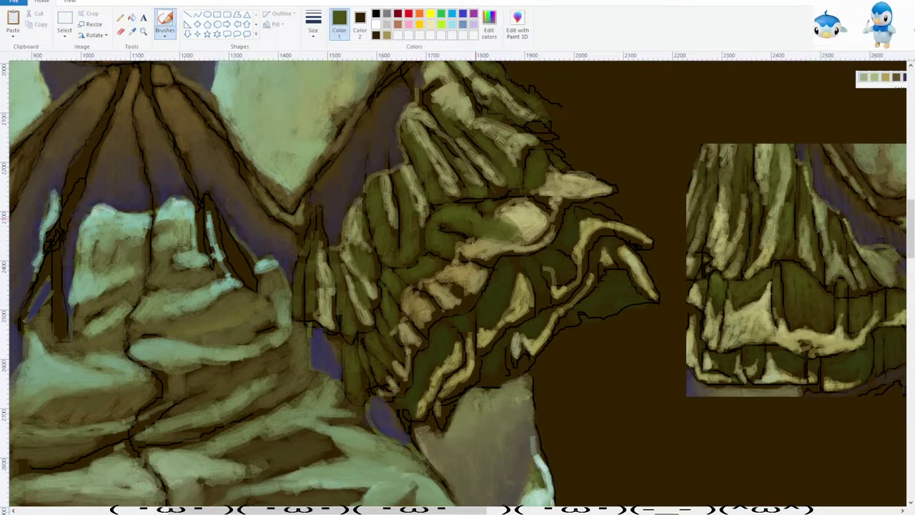
# Sample intermediate olive tones from the repainted highlight and soften its transition into the surrounding green.
pyautogui.scroll(-1, 499, 223)
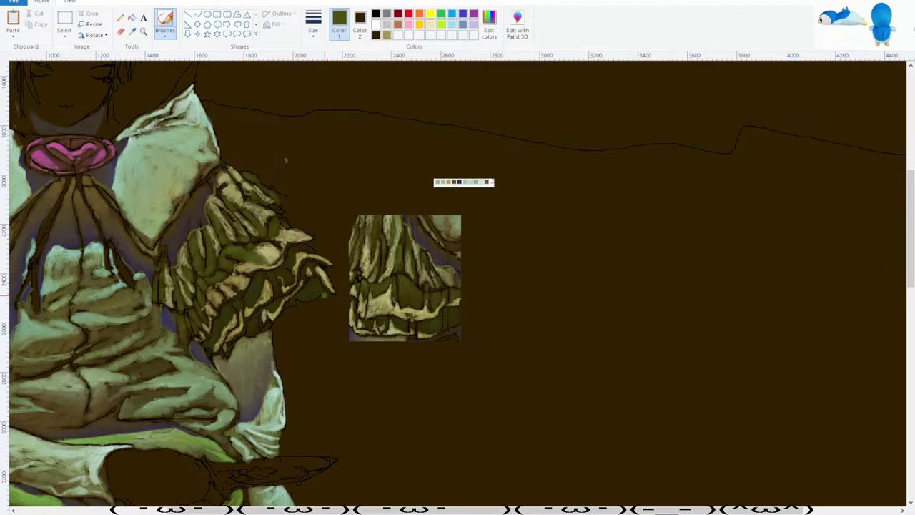
pyautogui.hotkey('ctrl', 'pageup')
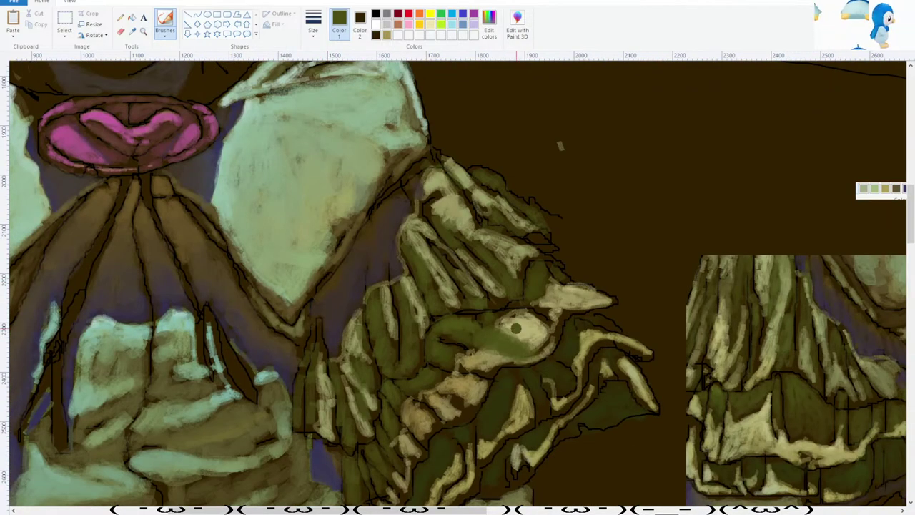
pyautogui.click(133, 31)
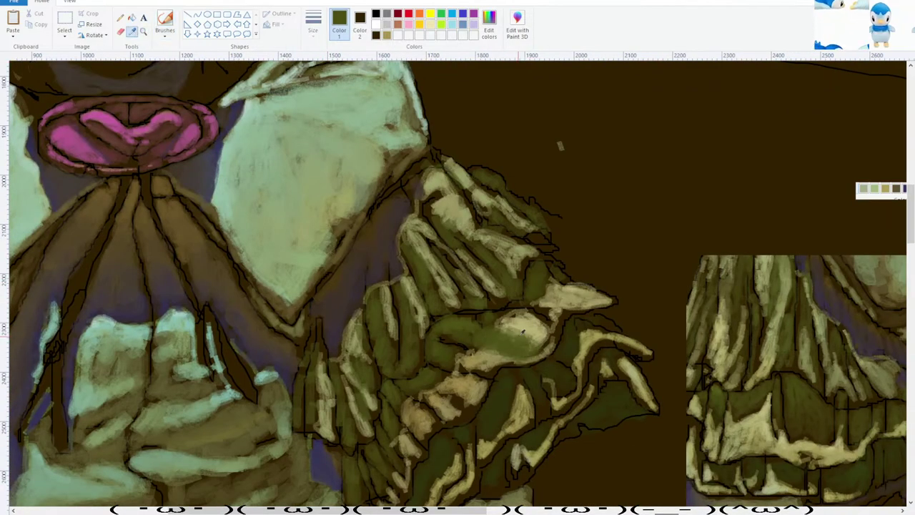
pyautogui.click(522, 331)
pyautogui.hotkey('ctrl', 'pagedown')
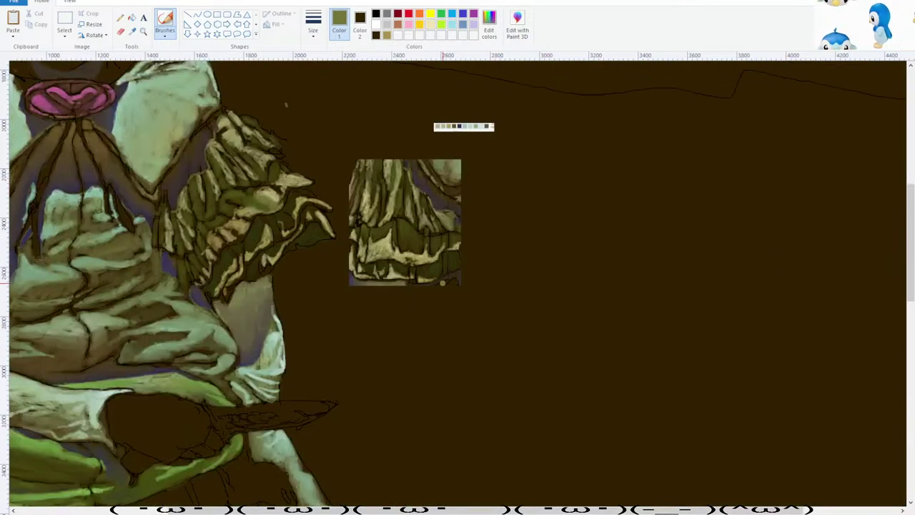
pyautogui.hotkey('ctrl', 'pageup')
pyautogui.scroll(-2, 443, 283)
pyautogui.click(132, 31)
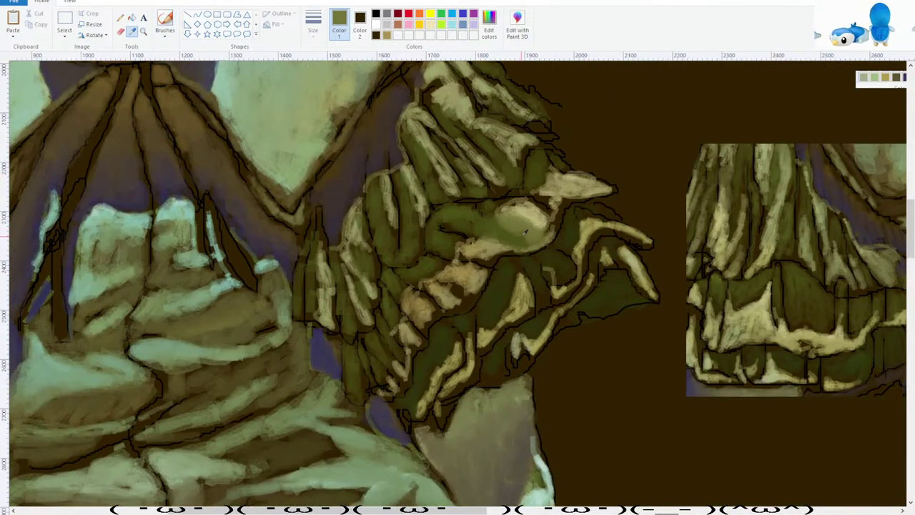
pyautogui.click(524, 232)
# Sample dark olive beside the middle tier's pale highlight and darken the highlight's upper inner edge.
pyautogui.hotkey('ctrl', 'pagedown')
pyautogui.hotkey('ctrl', 'pagedown')
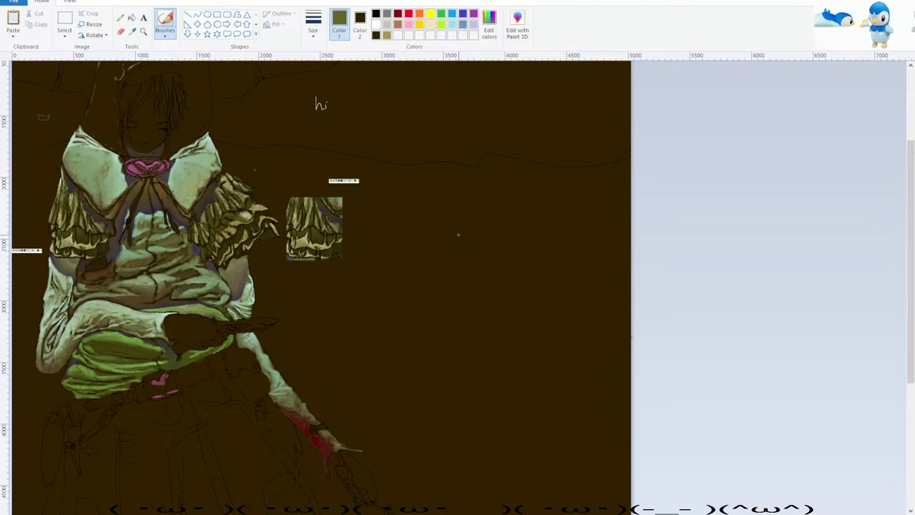
pyautogui.hotkey('ctrl', 'pageup')
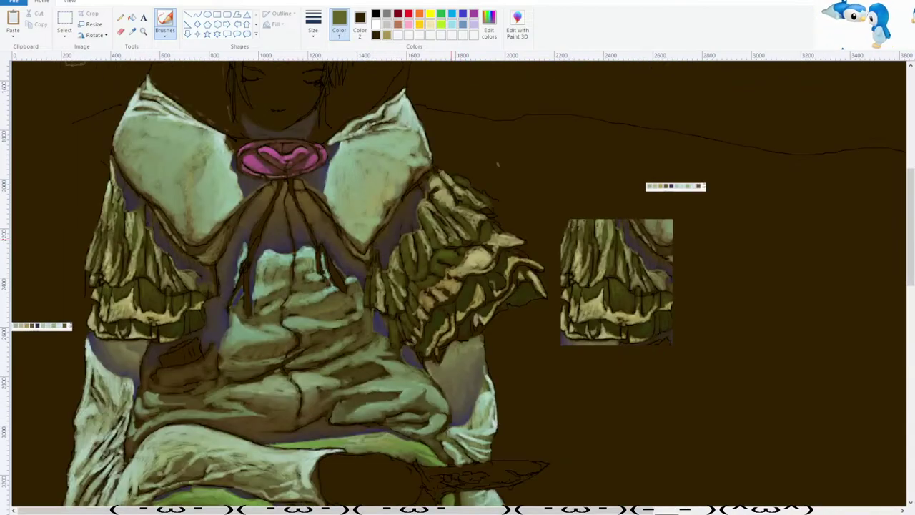
pyautogui.click(133, 31)
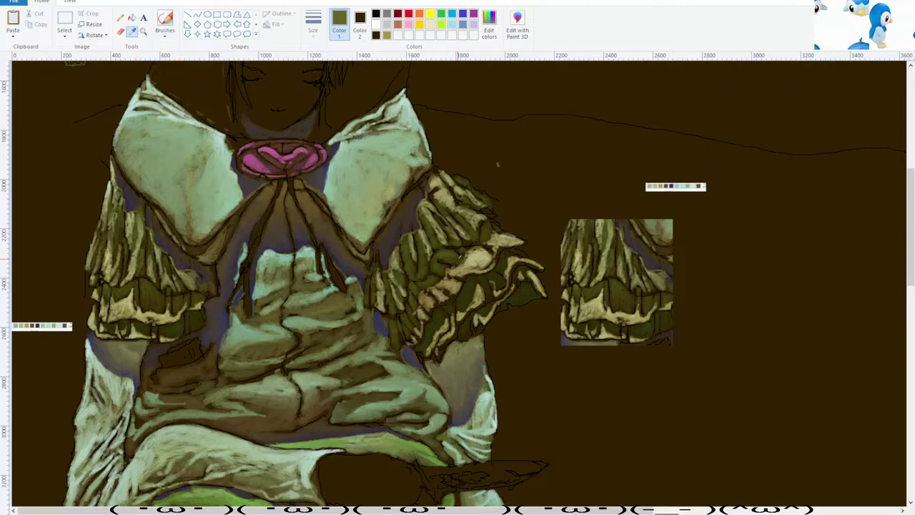
pyautogui.click(463, 259)
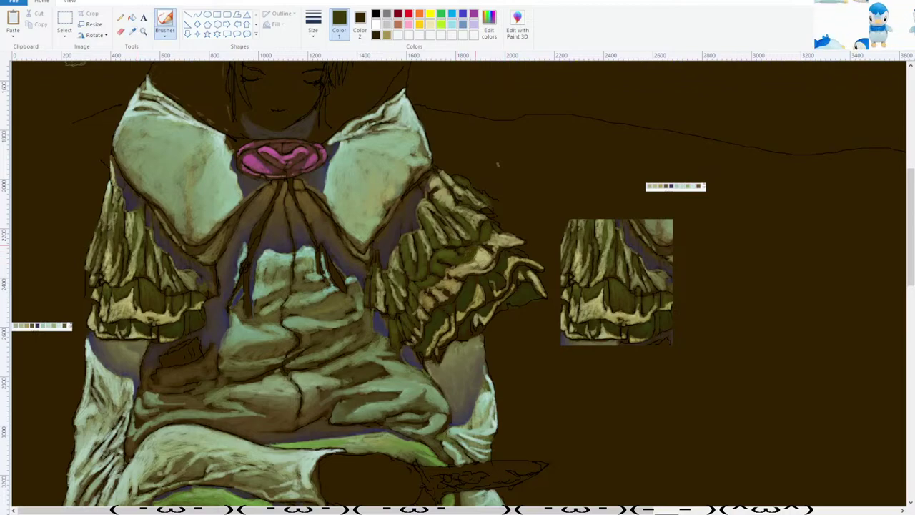
# Sample khaki from the outer fold's highlight and paint a highlight along the bottom edge of the lower tier's outer tip.
pyautogui.hotkey('ctrl', 'pagedown')
pyautogui.hotkey('ctrl', 'pagedown')
pyautogui.scroll(-3, 413, 251)
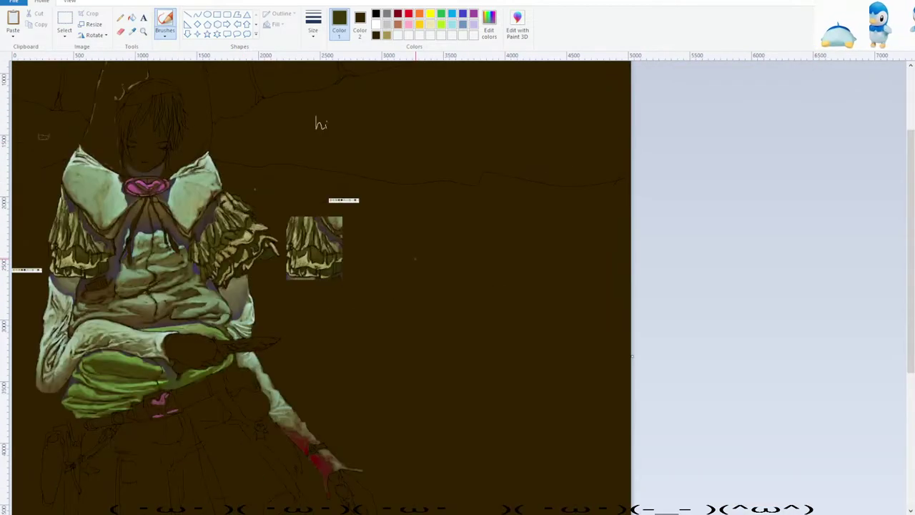
pyautogui.scroll(1, 416, 258)
pyautogui.scroll(-2, 415, 258)
pyautogui.scroll(1, 416, 259)
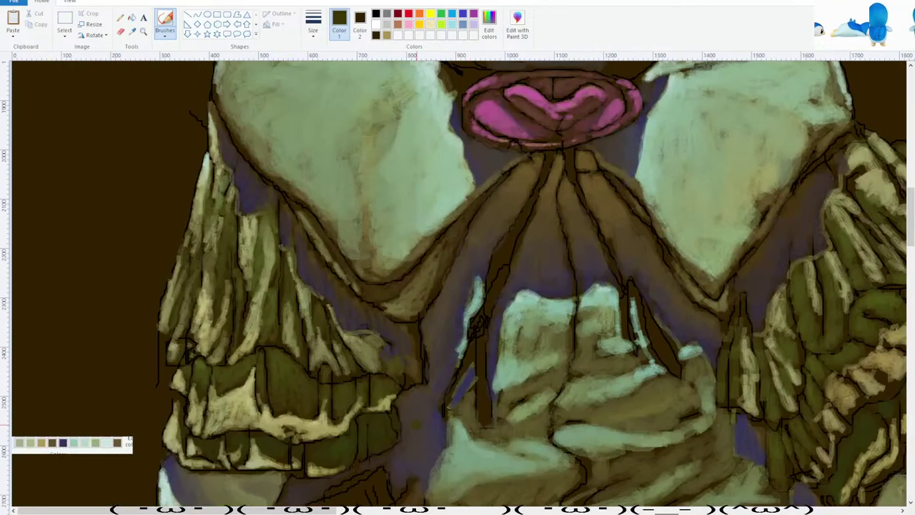
pyautogui.scroll(-1, 415, 258)
pyautogui.moveTo(322, 511); pyautogui.dragTo(552, 512)
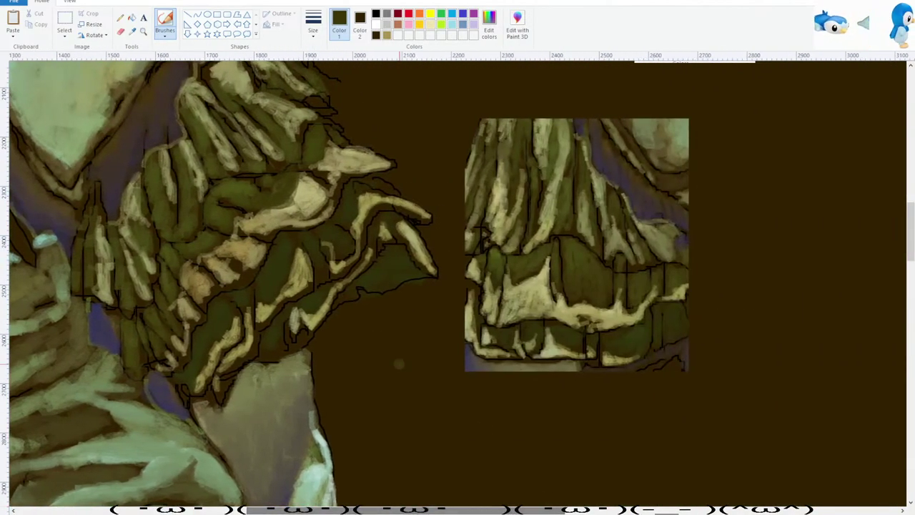
pyautogui.click(132, 32)
pyautogui.click(418, 241)
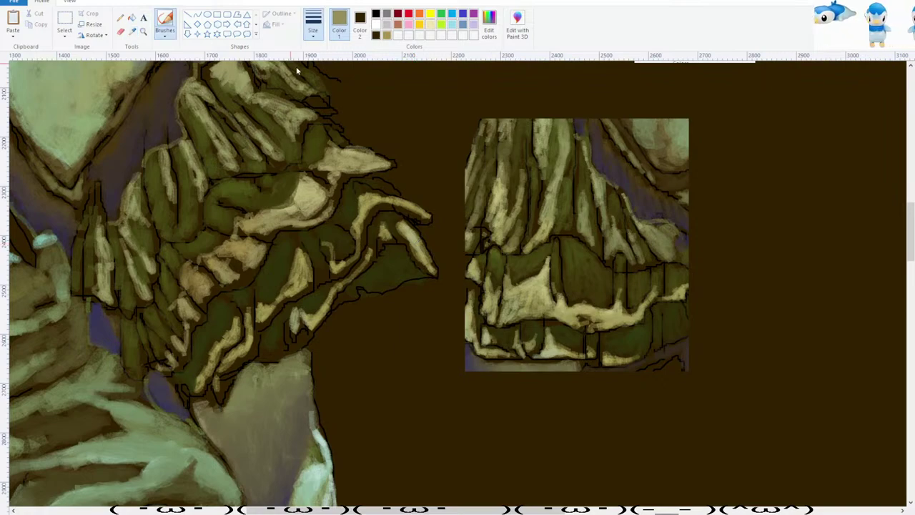
pyautogui.moveTo(422, 275); pyautogui.dragTo(353, 297)
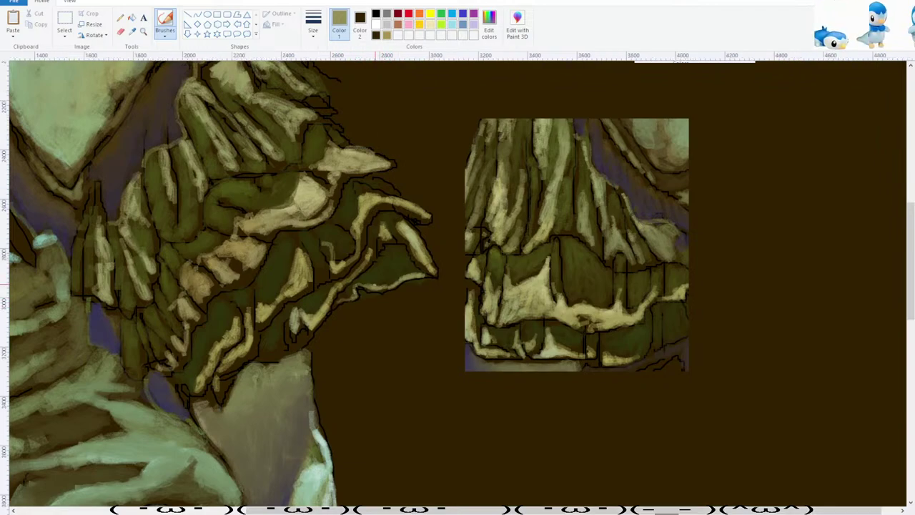
pyautogui.scroll(-2, 372, 289)
pyautogui.scroll(2, 378, 272)
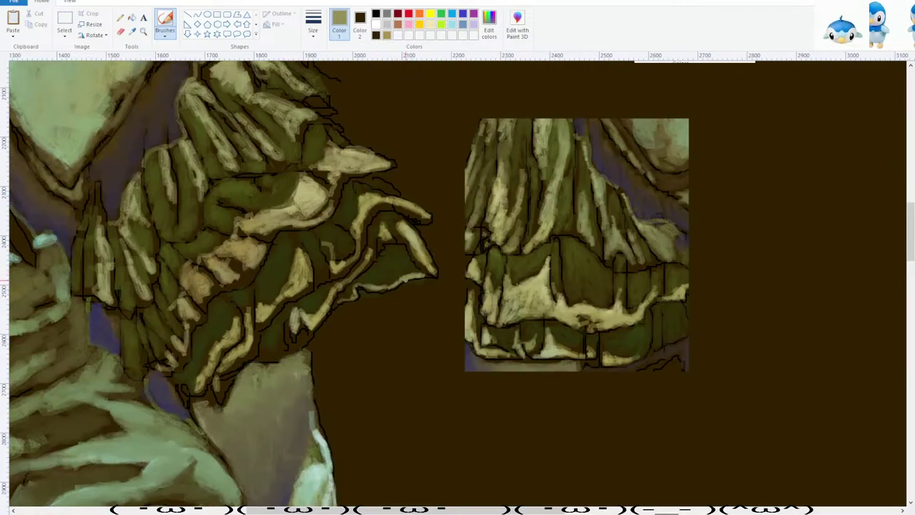
pyautogui.moveTo(403, 280)
pyautogui.mouseDown()
pyautogui.moveTo(386, 282)
pyautogui.moveTo(394, 280)
pyautogui.mouseUp()
# Sample olive from the middle tier, mix a brighter green, and dab it inside the fold at the lower tier's outer tip.
pyautogui.scroll(-2, 381, 272)
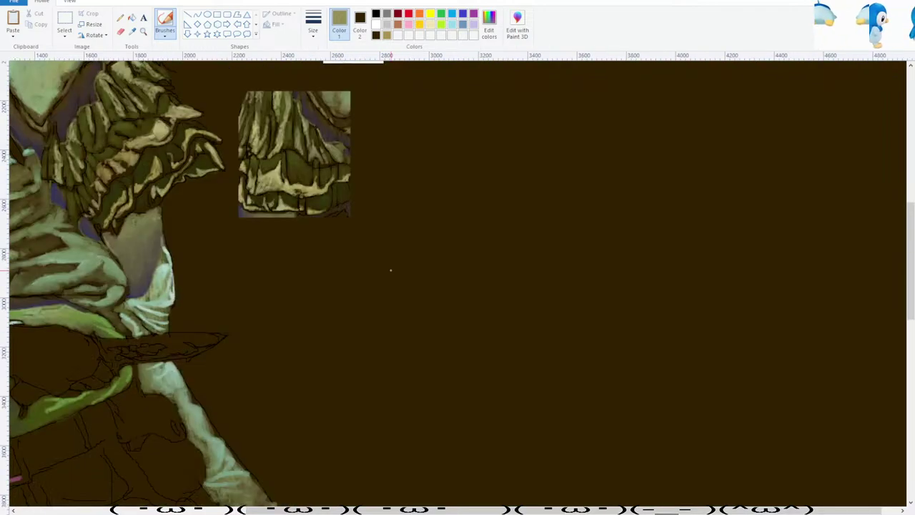
pyautogui.scroll(2, 391, 270)
pyautogui.click(131, 31)
pyautogui.click(231, 190)
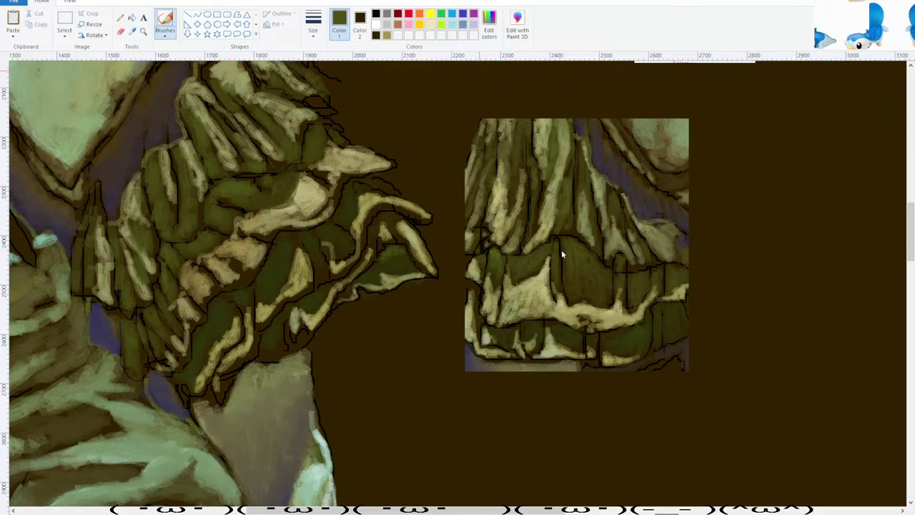
pyautogui.click(379, 324)
pyautogui.moveTo(388, 251); pyautogui.dragTo(400, 258)
# Blend the outer tip's bright green with darker sampled greens, and shade the lower tier's central folds in dark olive.
pyautogui.click(133, 31)
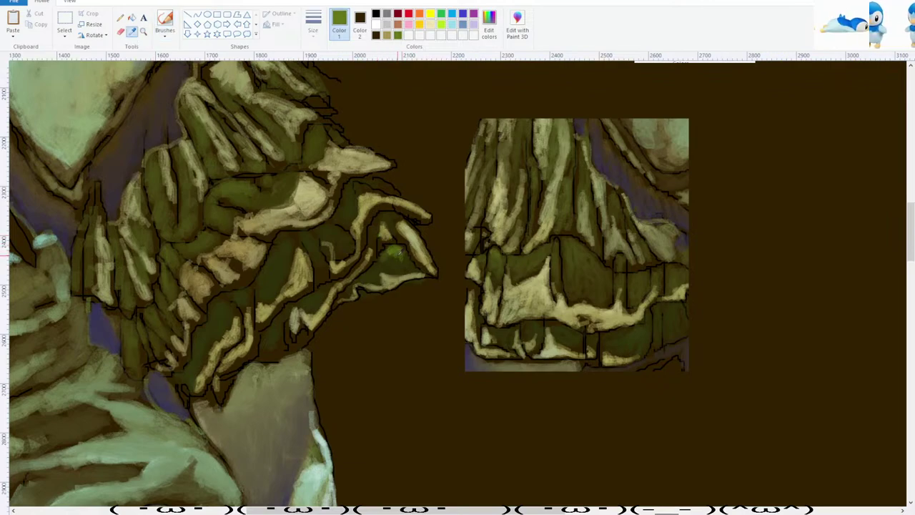
pyautogui.click(398, 253)
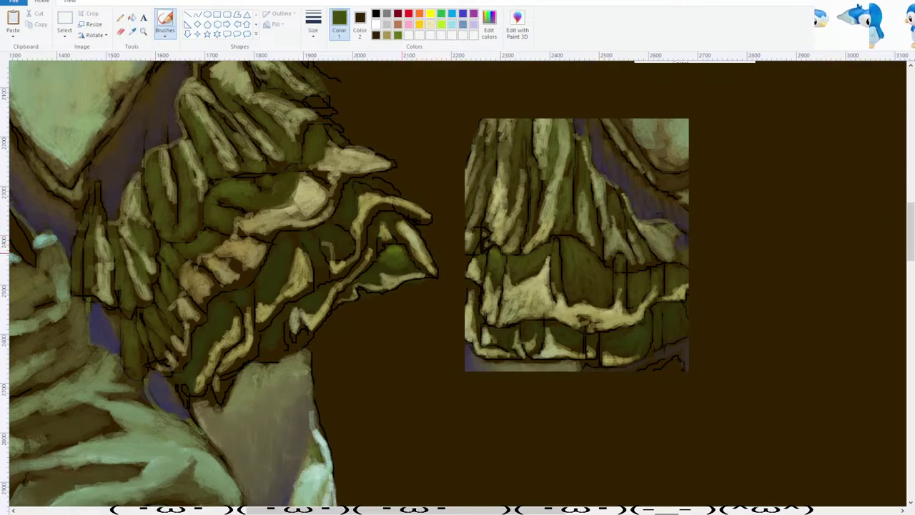
pyautogui.click(133, 31)
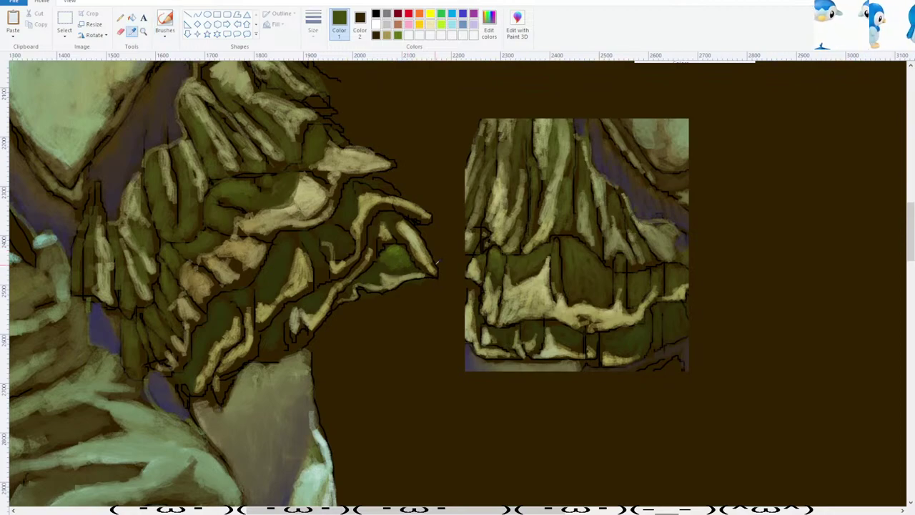
pyautogui.click(398, 264)
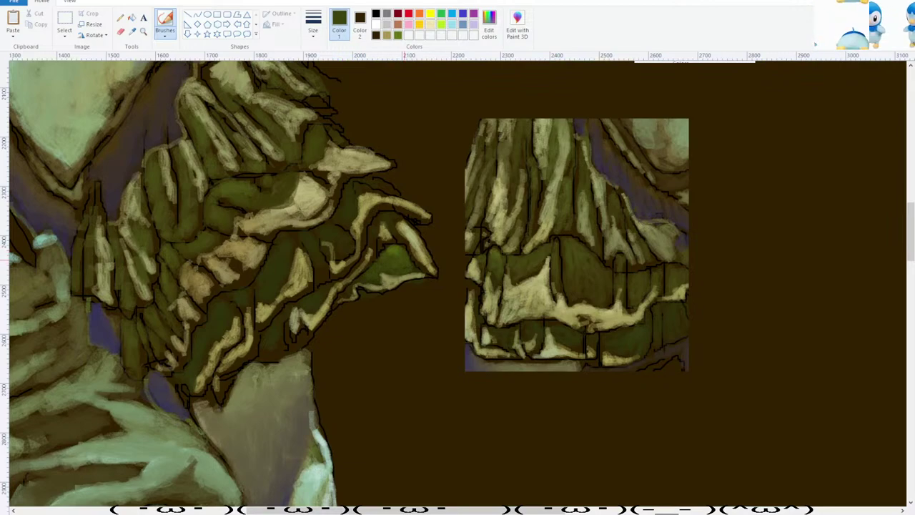
pyautogui.click(133, 31)
pyautogui.click(237, 182)
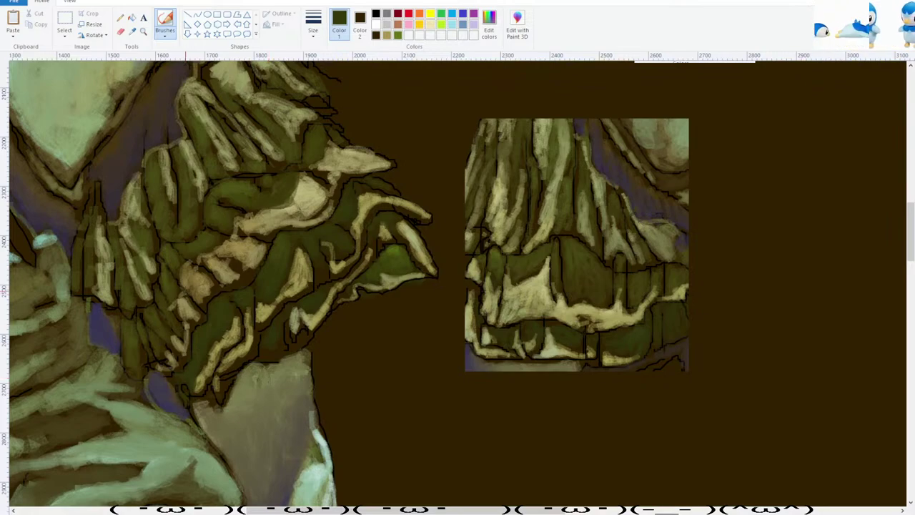
# Sample pale khaki from the middle tier's highlight and paint highlights on the lower inner pleats and the top tier's outer folds.
pyautogui.click(132, 31)
pyautogui.click(287, 213)
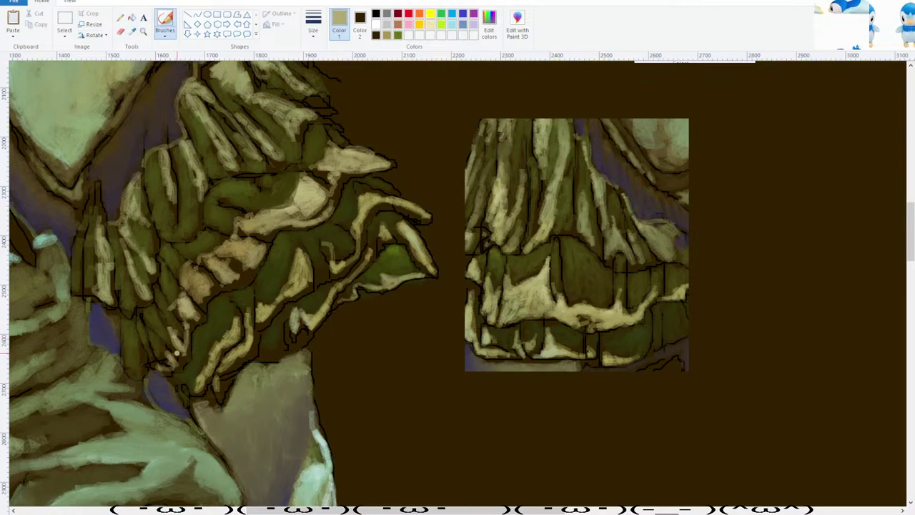
pyautogui.scroll(5, 214, 246)
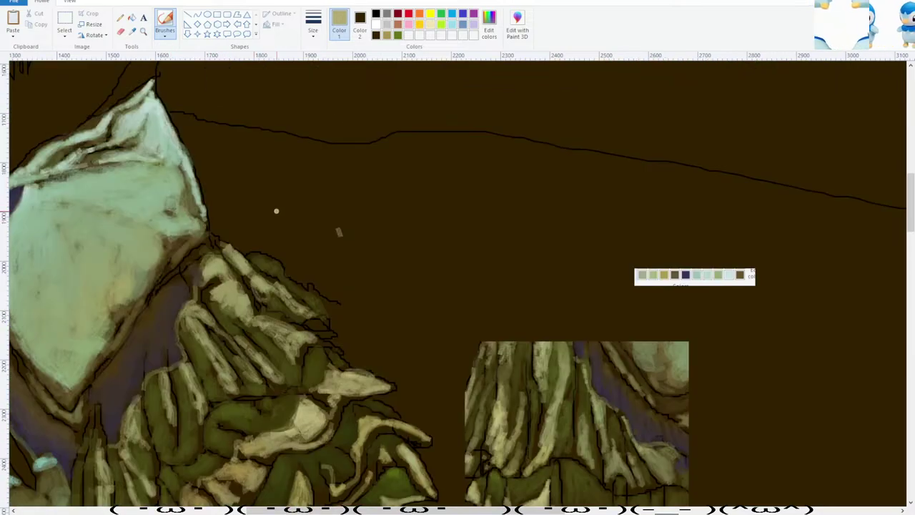
pyautogui.moveTo(255, 257)
pyautogui.mouseDown()
pyautogui.moveTo(272, 259)
pyautogui.moveTo(319, 306)
pyautogui.mouseUp()
# Sample dark olive and lighter olive from the top tier's inner pleats and touch up the fold shading there.
pyautogui.scroll(-2, 339, 232)
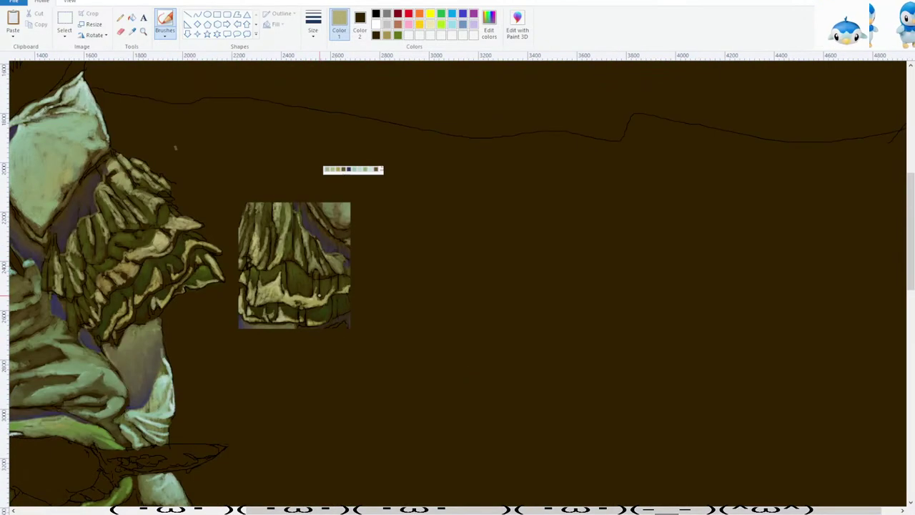
pyautogui.scroll(2, 320, 293)
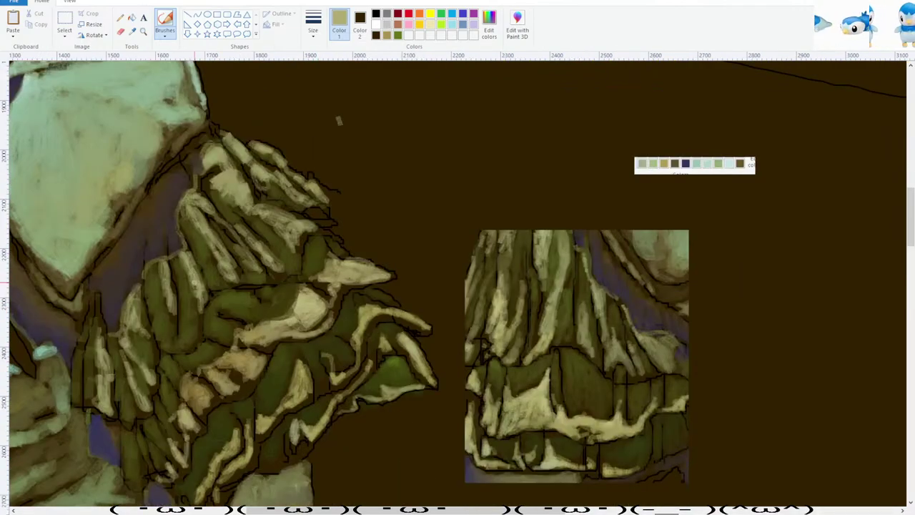
pyautogui.click(132, 31)
pyautogui.click(190, 300)
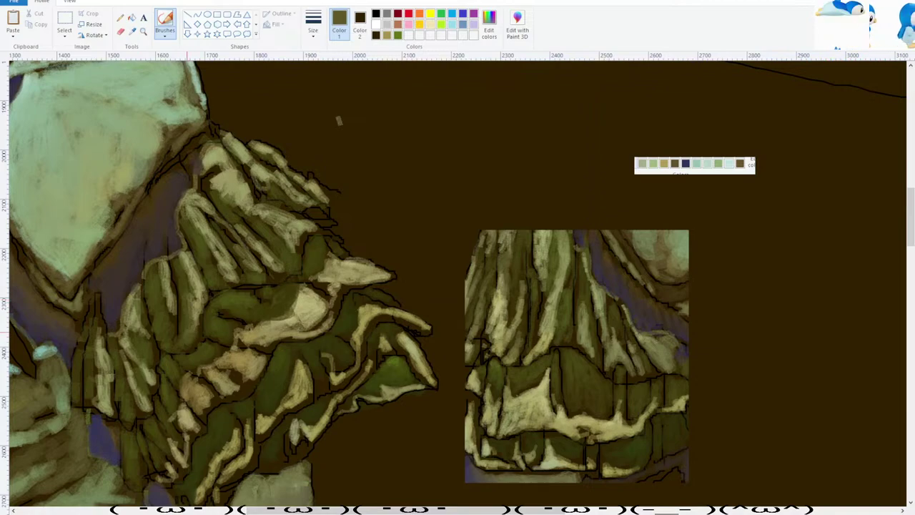
pyautogui.click(132, 32)
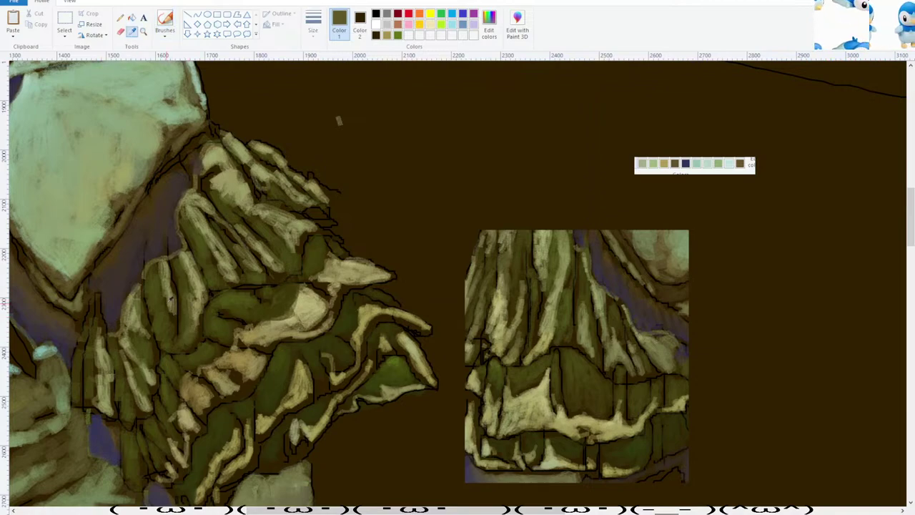
pyautogui.click(166, 309)
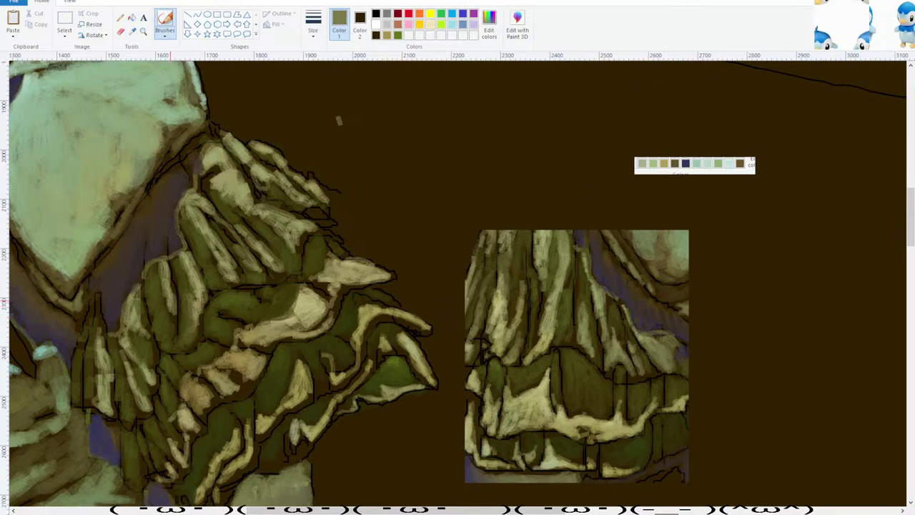
# Examine the whole figure and compare the sleeve being painted with the finished side.
pyautogui.scroll(-2, 182, 291)
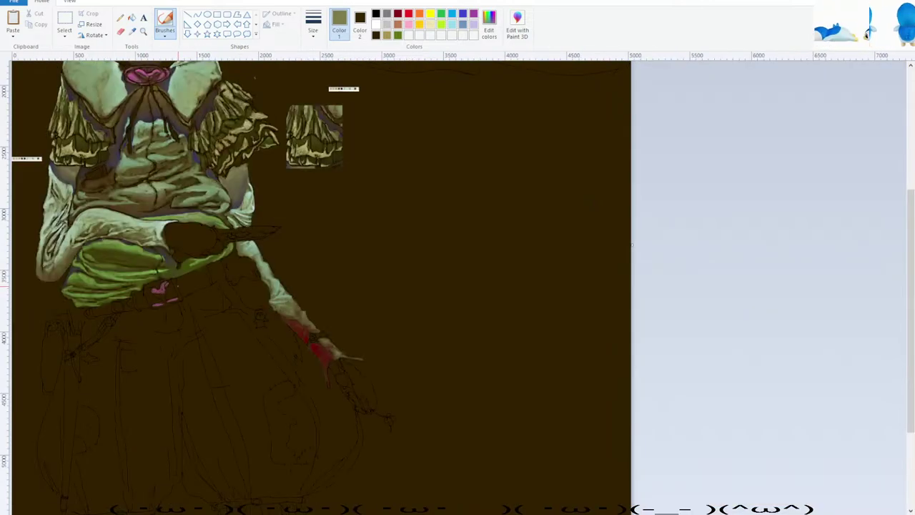
pyautogui.scroll(1, 331, 282)
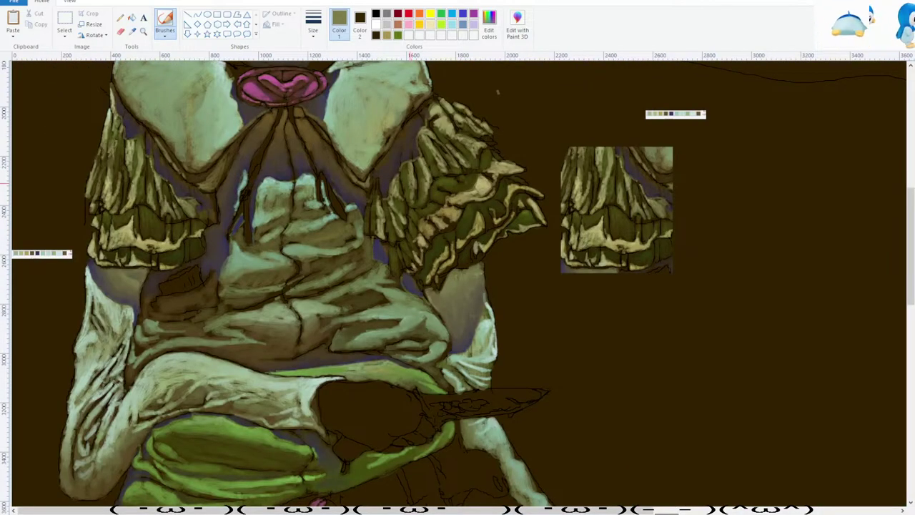
pyautogui.scroll(-1, 416, 166)
pyautogui.scroll(2, 427, 153)
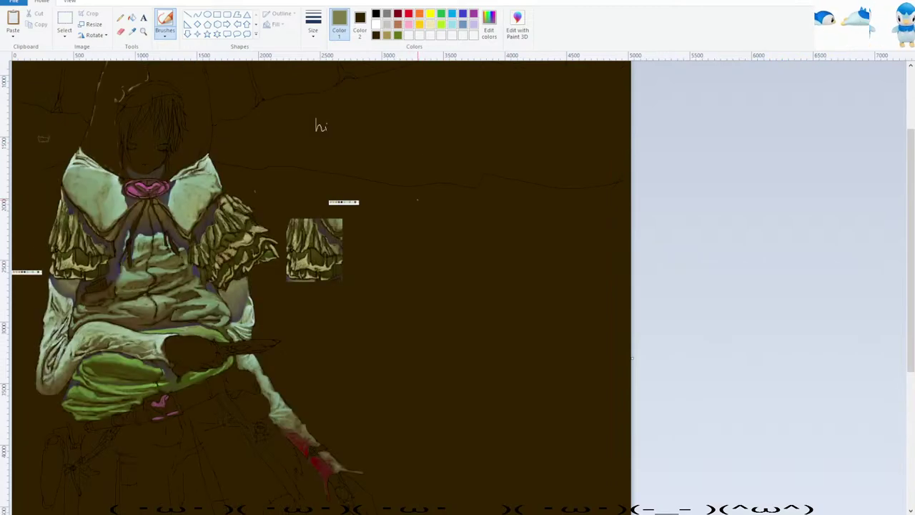
pyautogui.scroll(1, 428, 272)
pyautogui.scroll(-2, 429, 272)
pyautogui.moveTo(322, 511); pyautogui.dragTo(400, 510)
pyautogui.scroll(1, 399, 510)
# Sample khaki and dark olive tones around the top tier's inner pleats and darken the inner pleat's upper edge into shadow.
pyautogui.click(133, 32)
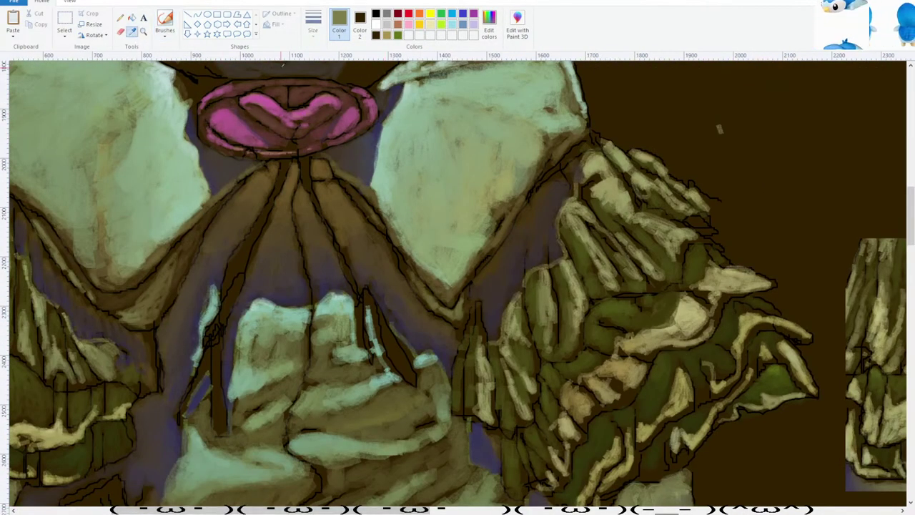
pyautogui.click(571, 216)
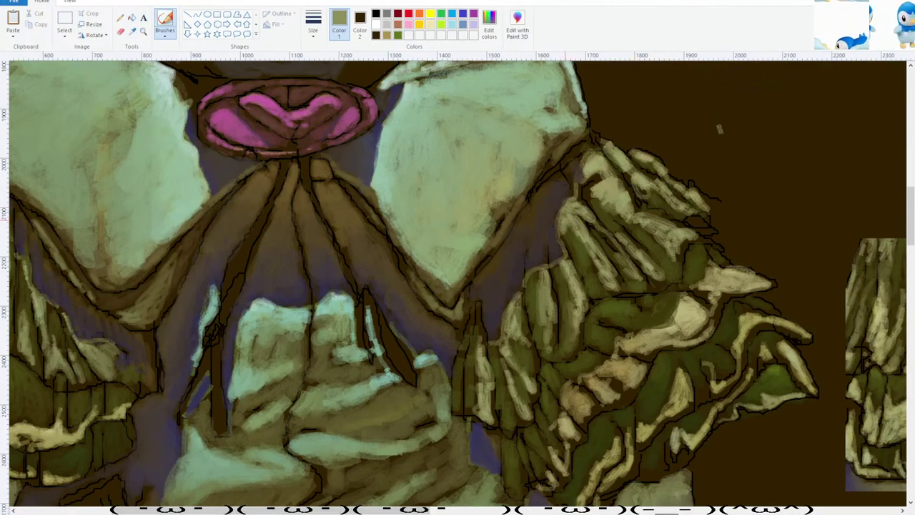
pyautogui.click(132, 31)
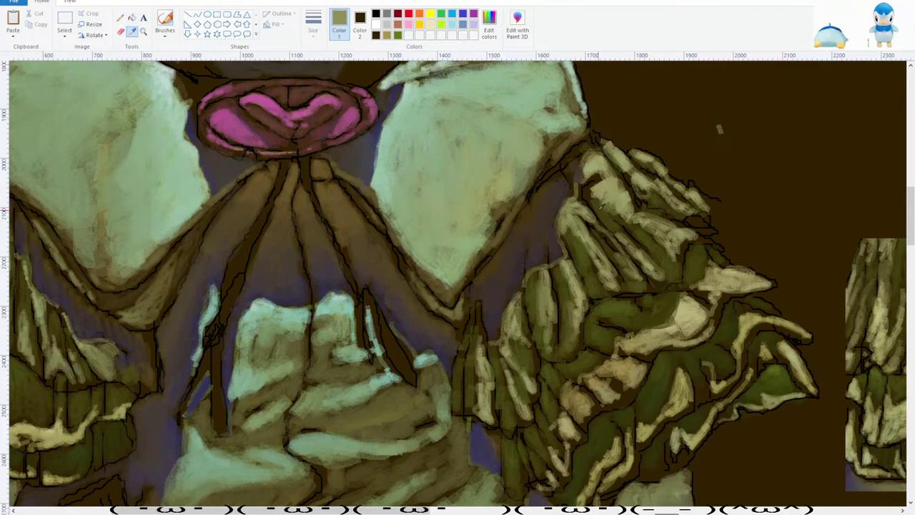
pyautogui.click(571, 228)
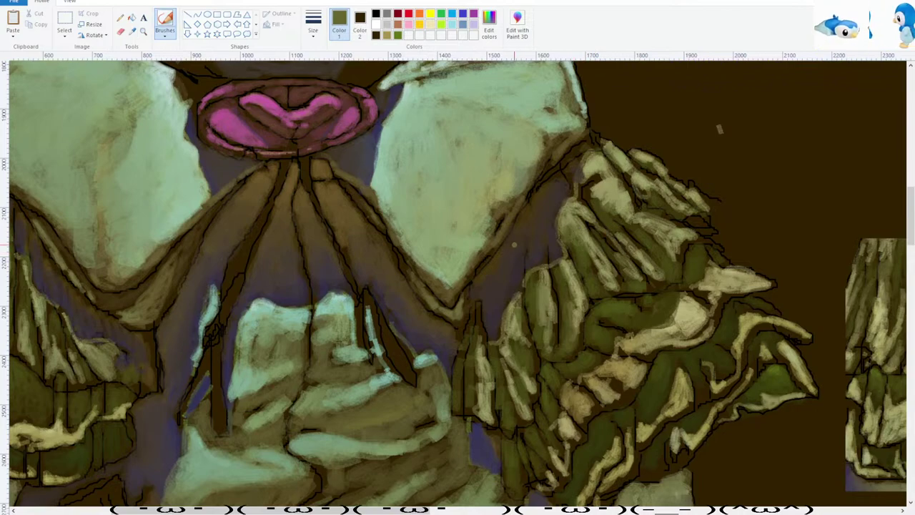
pyautogui.click(133, 31)
pyautogui.click(565, 261)
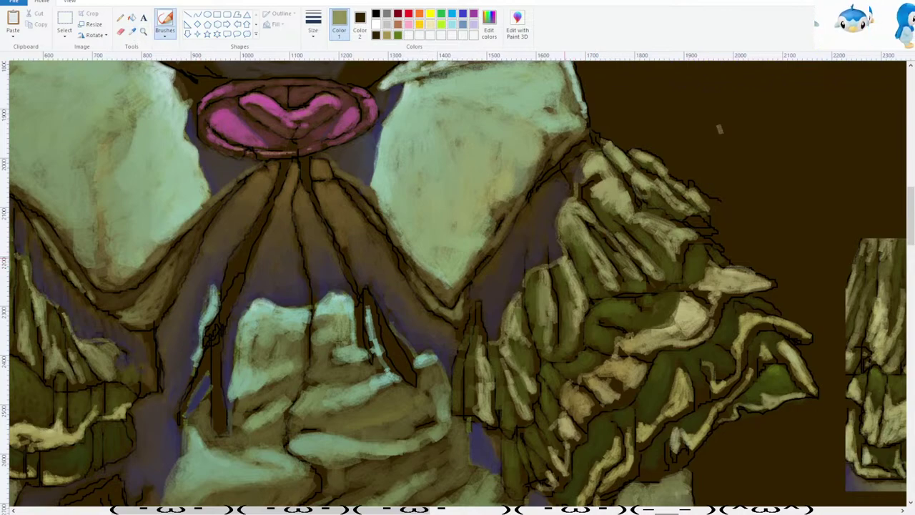
pyautogui.click(132, 31)
pyautogui.click(531, 274)
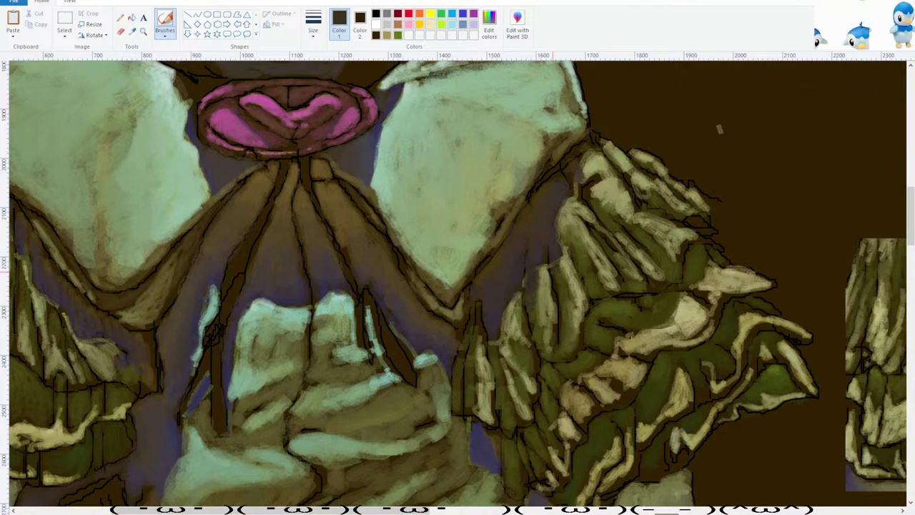
# Sample khaki from the upper tip of the finished sleeve.
pyautogui.scroll(-3, 522, 293)
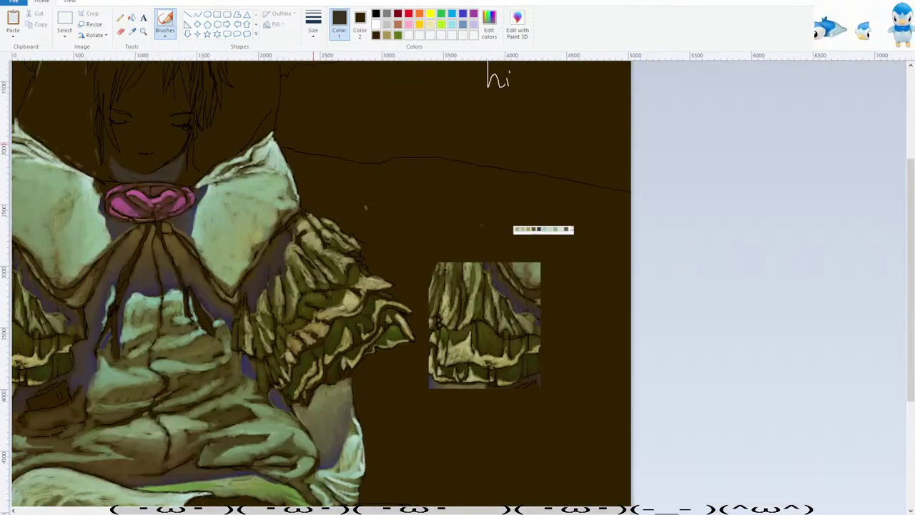
pyautogui.scroll(3, 322, 286)
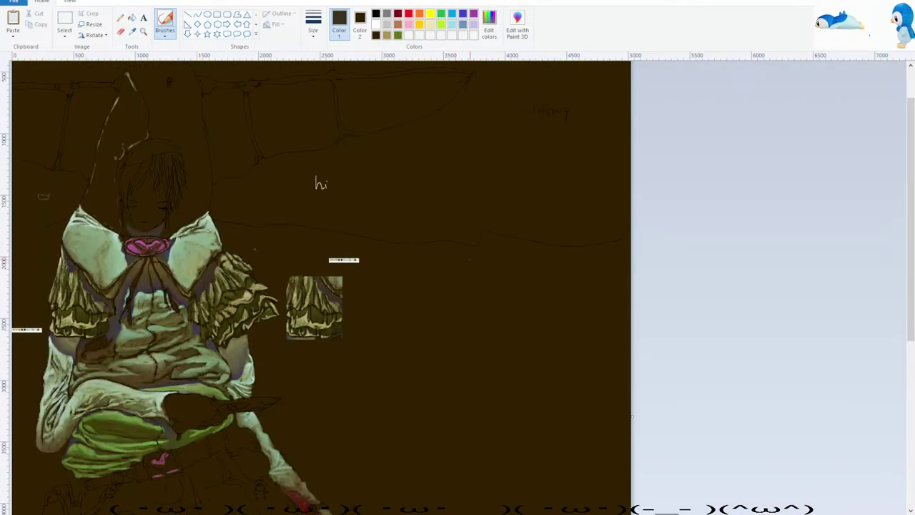
pyautogui.scroll(3, 458, 286)
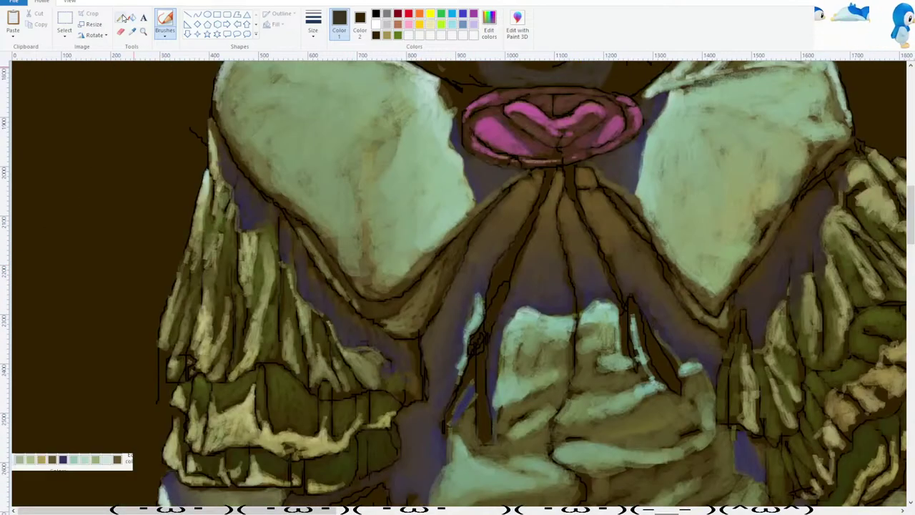
pyautogui.click(132, 31)
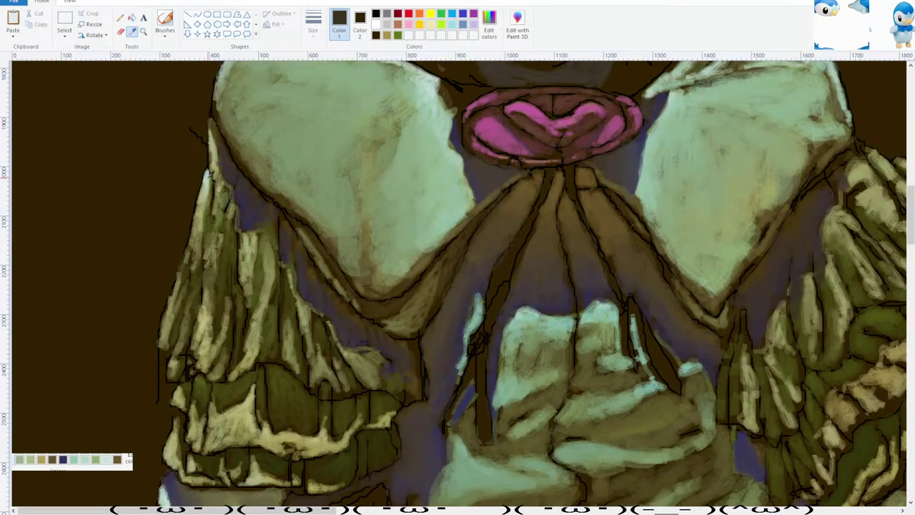
pyautogui.click(212, 187)
pyautogui.hscroll(10, 229, 164)
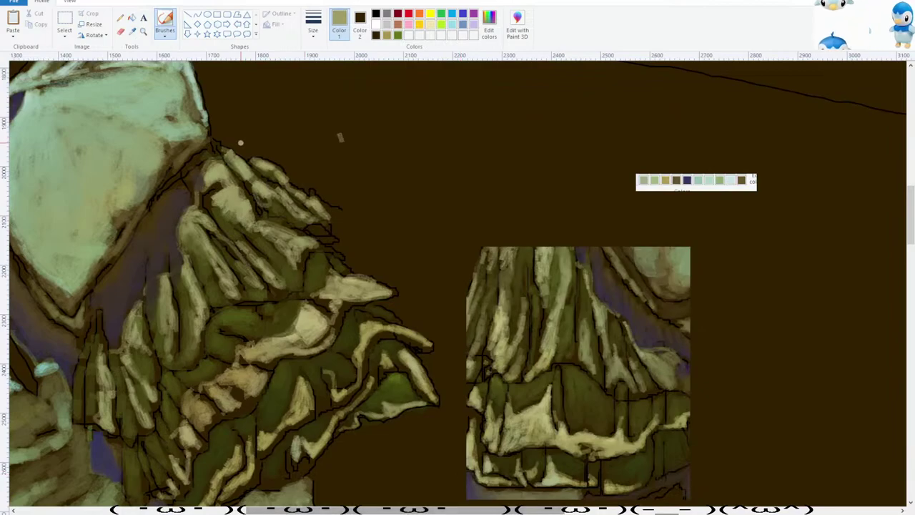
# Sample the pale mint highlight from the finished sleeve's upper tip and paint it on the top tier's outermost fold.
pyautogui.moveTo(460, 510); pyautogui.dragTo(59, 478)
pyautogui.keyDown('ctrl'); pyautogui.scroll(1, 300, 495); pyautogui.keyUp('ctrl')
pyautogui.scroll(-3, 296, 497)
pyautogui.click(292, 510)
pyautogui.scroll(3, 59, 458)
pyautogui.click(131, 30)
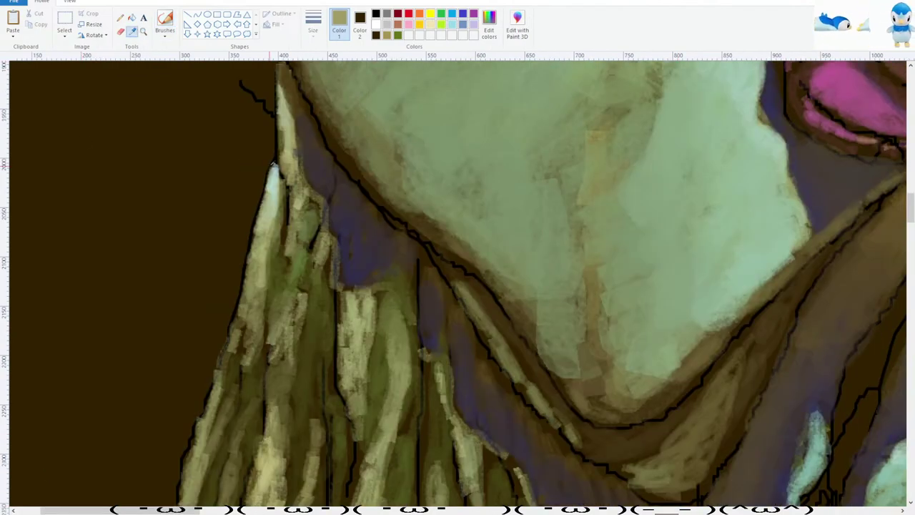
pyautogui.click(273, 181)
pyautogui.moveTo(107, 510); pyautogui.dragTo(355, 510)
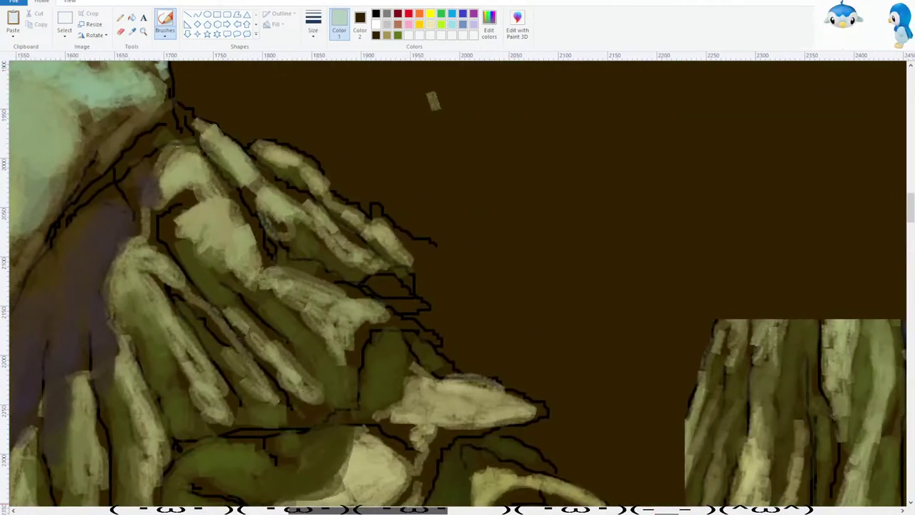
pyautogui.moveTo(269, 147)
pyautogui.mouseDown()
pyautogui.moveTo(255, 148)
pyautogui.moveTo(305, 156)
pyautogui.mouseUp()
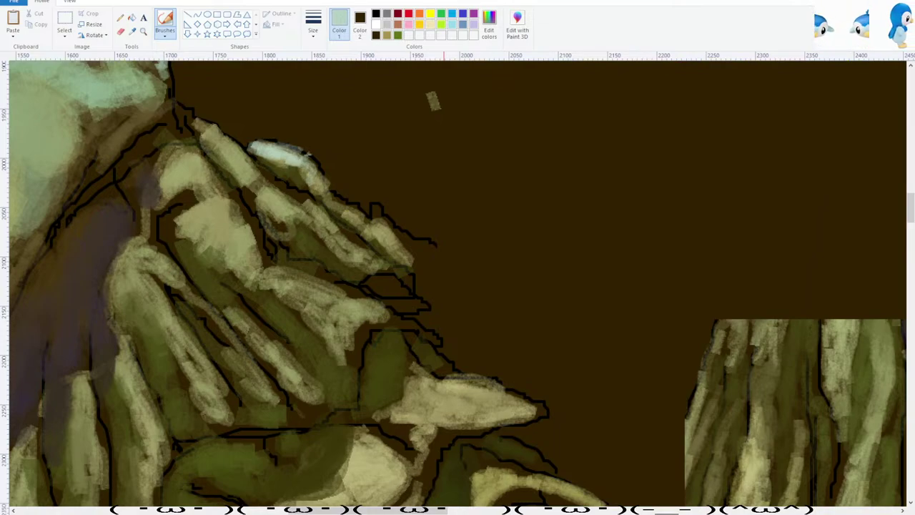
# Sample grey-green from the outermost fold and extend pale highlights down the outer folds and over the inner folds' upper ends.
pyautogui.click(131, 32)
pyautogui.click(301, 165)
pyautogui.moveTo(305, 167)
pyautogui.mouseDown()
pyautogui.moveTo(329, 199)
pyautogui.moveTo(382, 220)
pyautogui.moveTo(386, 240)
pyautogui.mouseUp()
pyautogui.moveTo(215, 135)
pyautogui.mouseDown()
pyautogui.moveTo(182, 116)
pyautogui.moveTo(191, 145)
pyautogui.moveTo(166, 123)
pyautogui.moveTo(165, 161)
pyautogui.moveTo(182, 149)
pyautogui.mouseUp()
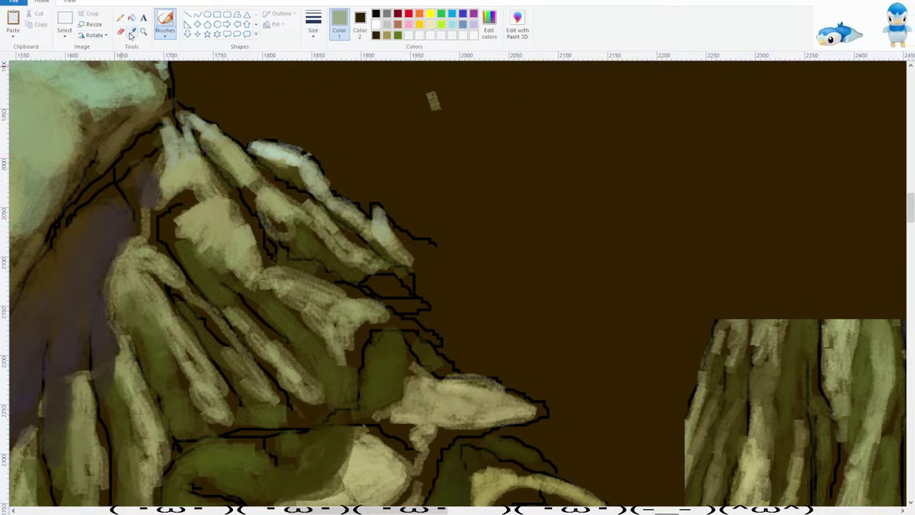
pyautogui.moveTo(214, 178)
pyautogui.mouseDown()
pyautogui.moveTo(207, 203)
pyautogui.moveTo(162, 214)
pyautogui.moveTo(165, 233)
pyautogui.moveTo(204, 190)
pyautogui.moveTo(179, 192)
pyautogui.moveTo(148, 225)
pyautogui.moveTo(147, 250)
pyautogui.moveTo(153, 243)
pyautogui.mouseUp()
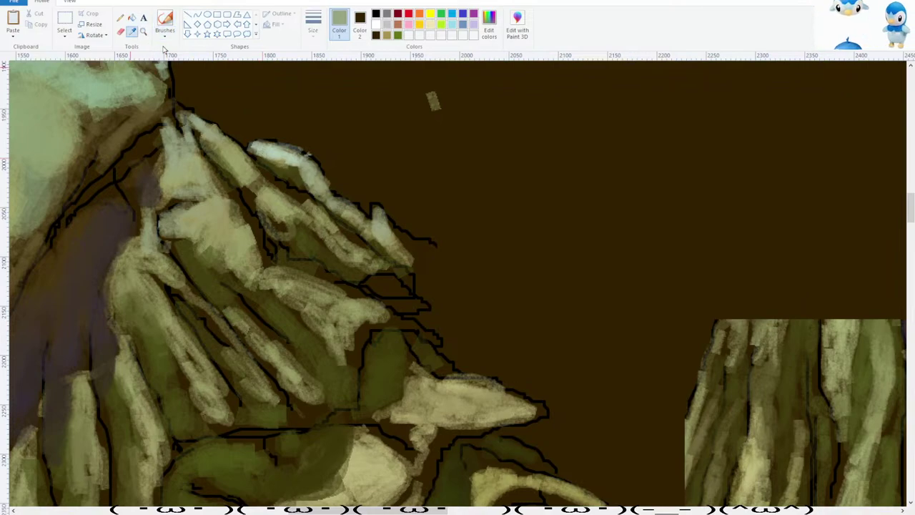
pyautogui.scroll(3, 281, 151)
pyautogui.moveTo(215, 255)
pyautogui.mouseDown()
pyautogui.moveTo(226, 274)
pyautogui.moveTo(275, 312)
pyautogui.moveTo(257, 304)
pyautogui.moveTo(311, 322)
pyautogui.mouseUp()
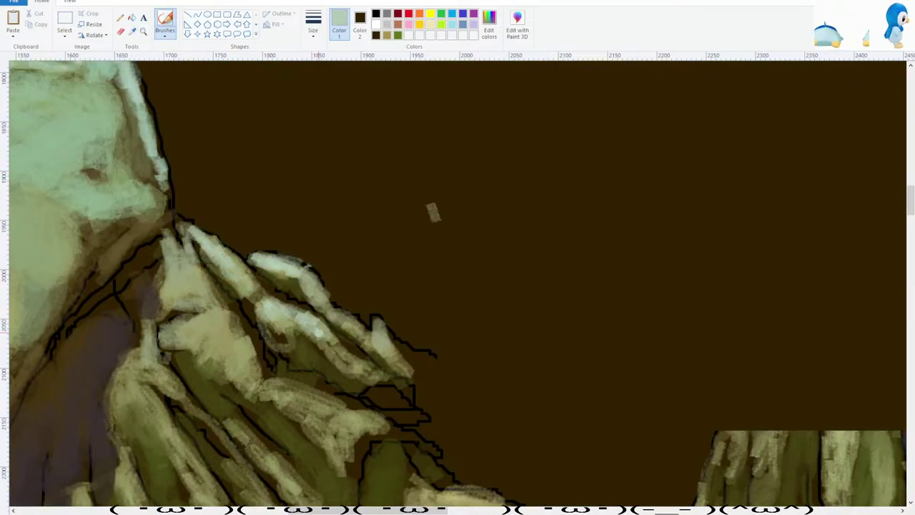
# Examine the figure as a whole to judge the new sleeve highlights against the finished side.
pyautogui.scroll(-2, 173, 285)
pyautogui.scroll(-1, 173, 285)
pyautogui.scroll(1, 178, 275)
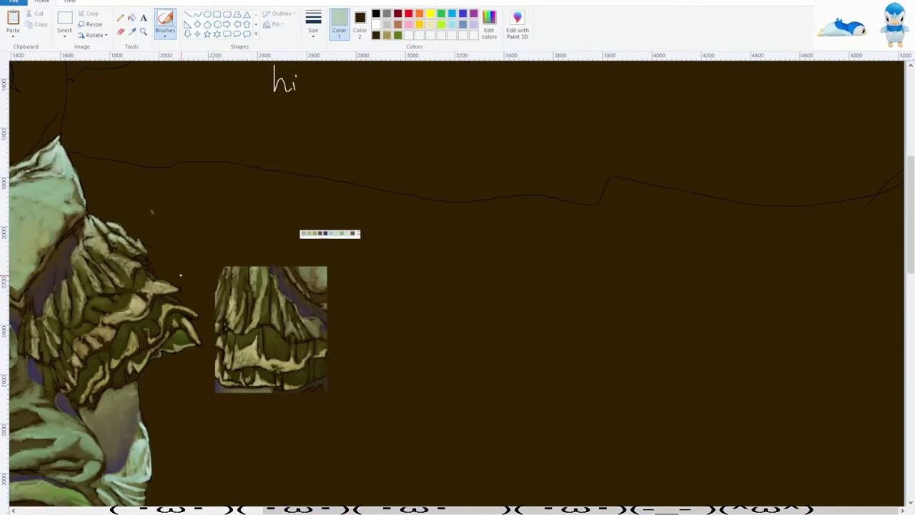
pyautogui.scroll(-1, 179, 273)
pyautogui.scroll(1, 215, 290)
pyautogui.scroll(1, 308, 318)
pyautogui.scroll(-1, 308, 318)
pyautogui.scroll(1, 372, 356)
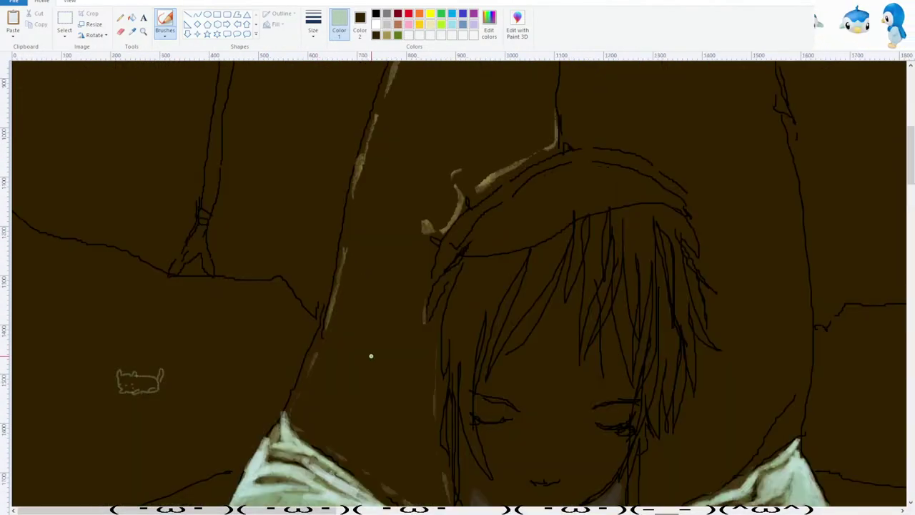
# Draw a black outline from the collar's outer edge down to the outermost sleeve fold, replacing the first attempt with a second stroke.
pyautogui.scroll(-2, 372, 355)
pyautogui.moveTo(260, 510); pyautogui.dragTo(478, 511)
pyautogui.scroll(1, 396, 366)
pyautogui.scroll(-5, 395, 366)
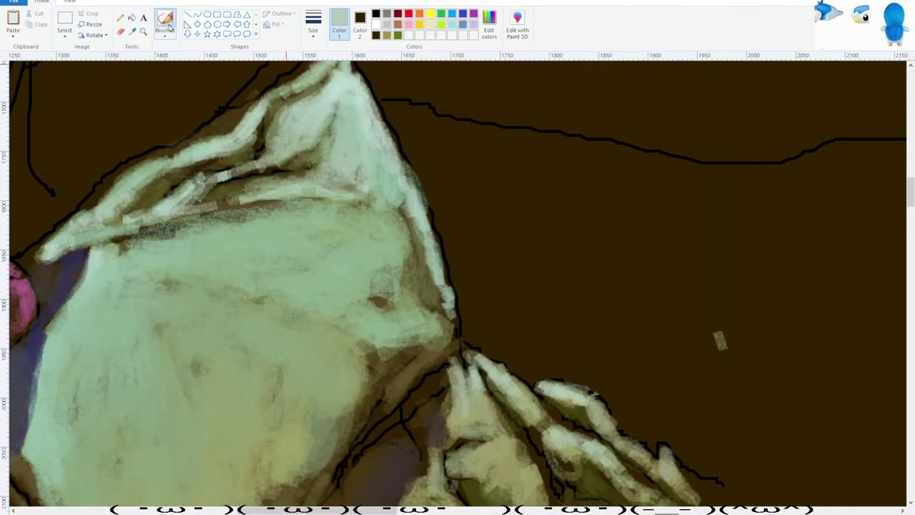
pyautogui.click(376, 29)
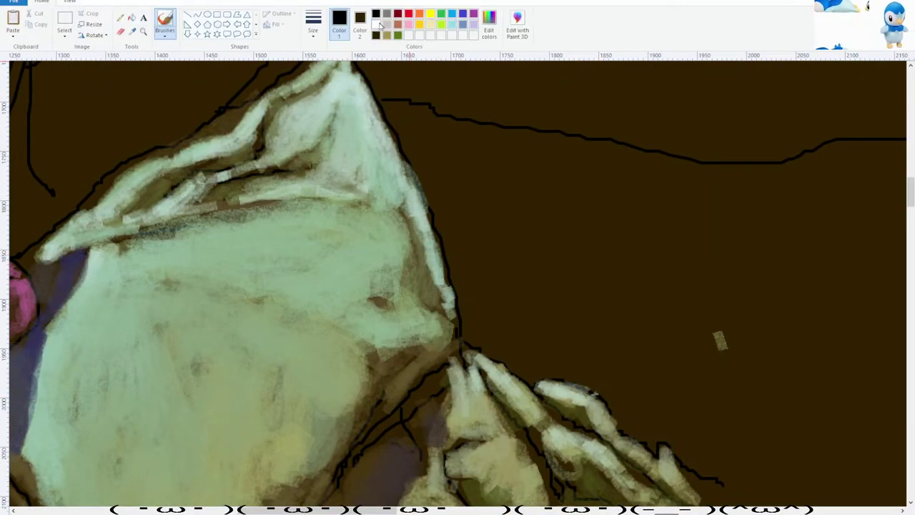
pyautogui.scroll(-2, 457, 286)
pyautogui.moveTo(456, 175); pyautogui.dragTo(549, 274)
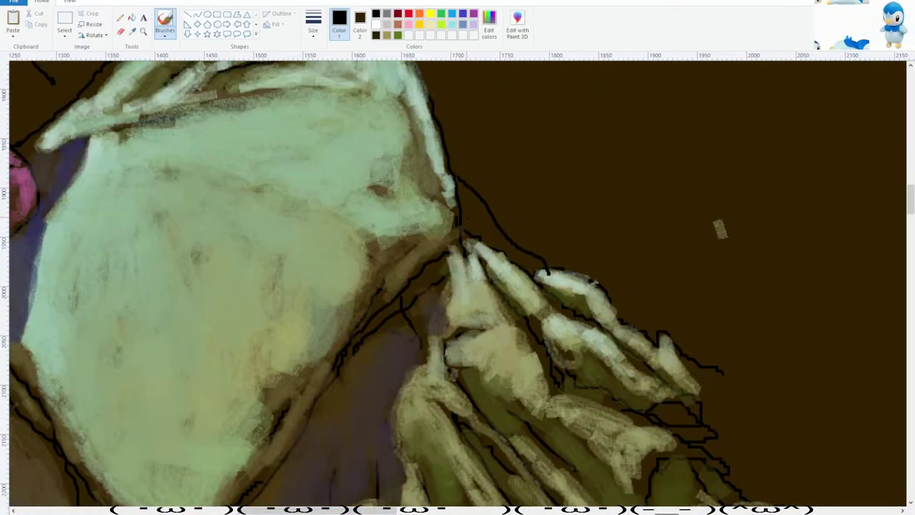
pyautogui.hotkey('ctrl', 'z')
pyautogui.moveTo(457, 174); pyautogui.dragTo(551, 270)
# Sample olive from the top tier's fold and fill the newly outlined fold below the collar's outer corner.
pyautogui.click(133, 31)
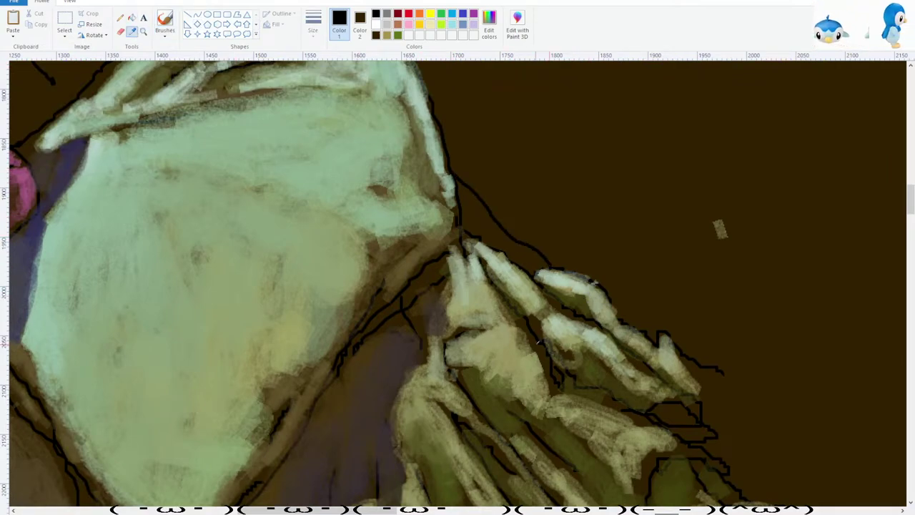
pyautogui.click(477, 384)
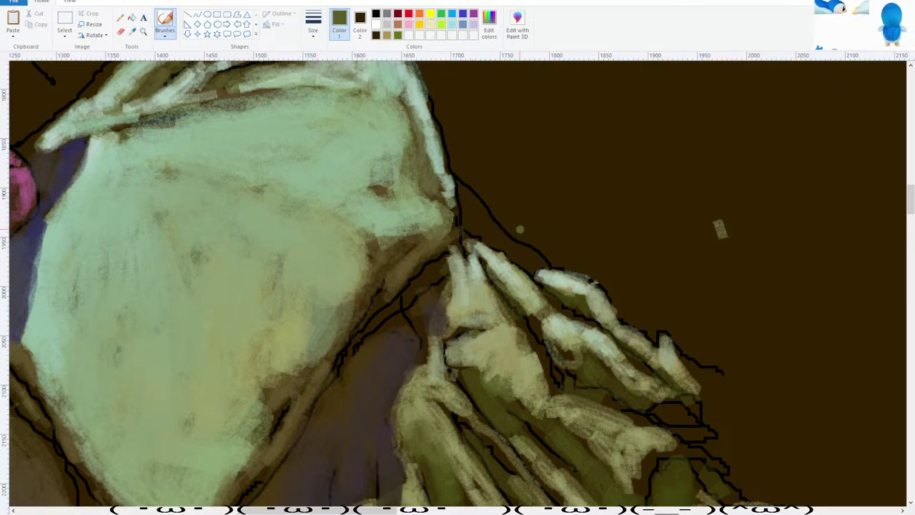
pyautogui.moveTo(465, 226)
pyautogui.mouseDown()
pyautogui.moveTo(535, 269)
pyautogui.moveTo(473, 213)
pyautogui.mouseUp()
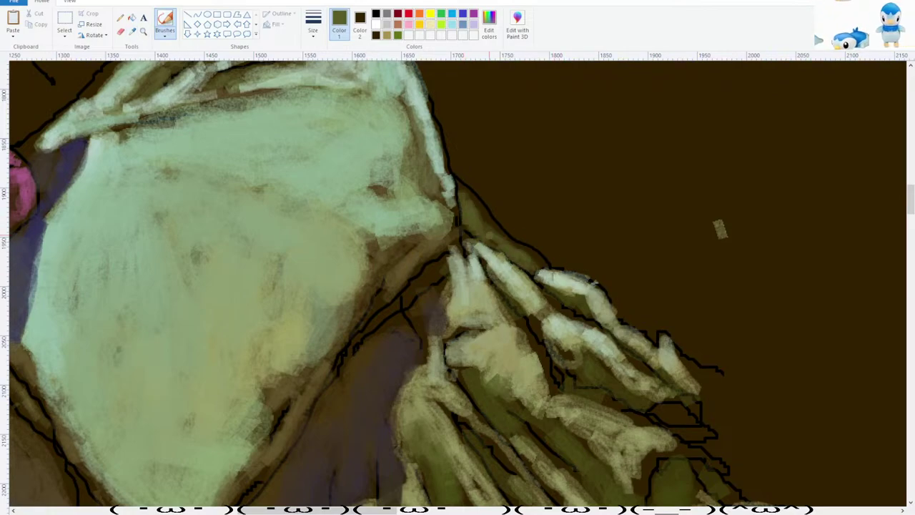
# Sample pale mint from the outermost fold's highlight and paint a highlight along the new fold's outer edge.
pyautogui.click(133, 33)
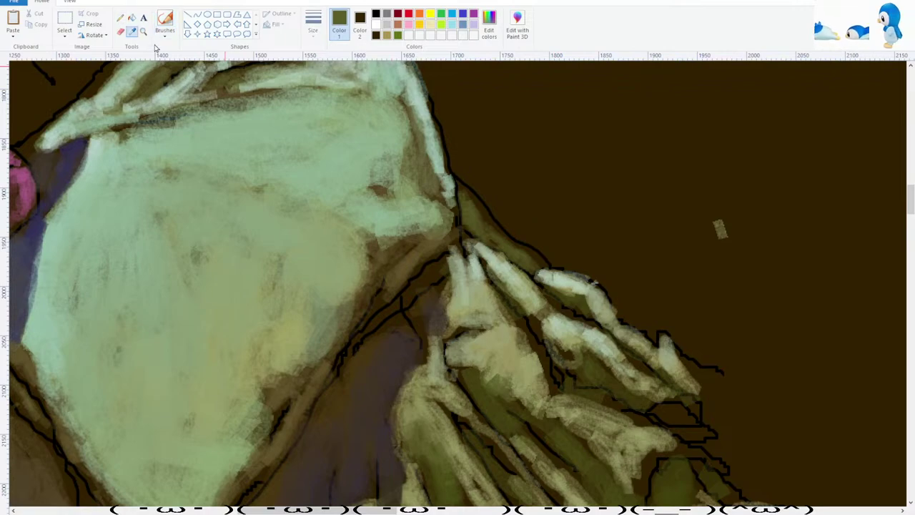
pyautogui.click(562, 275)
pyautogui.moveTo(465, 188)
pyautogui.mouseDown()
pyautogui.moveTo(482, 224)
pyautogui.moveTo(466, 199)
pyautogui.moveTo(502, 244)
pyautogui.moveTo(532, 259)
pyautogui.mouseUp()
pyautogui.scroll(-4, 532, 258)
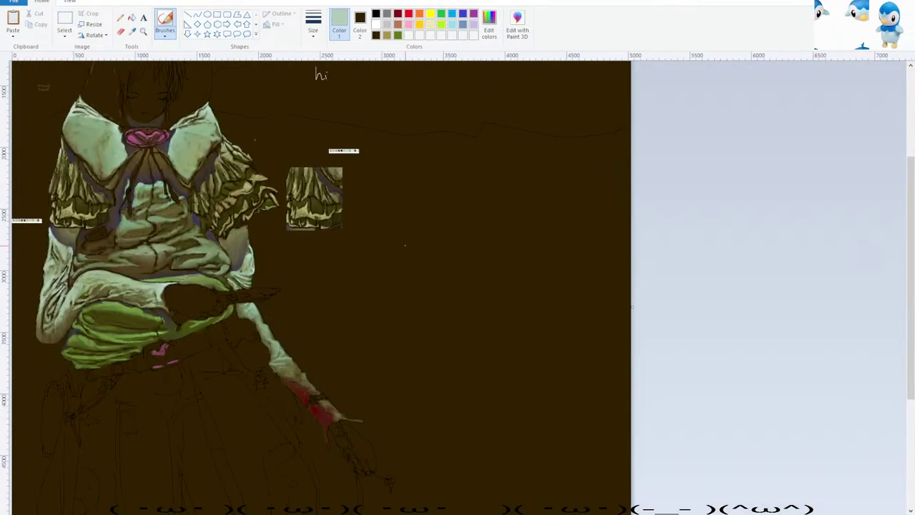
# Sample pale khaki from the finished sleeve's outermost fold and brush over the highlights on the opposite sleeve's top-tier folds.
pyautogui.scroll(4, 400, 239)
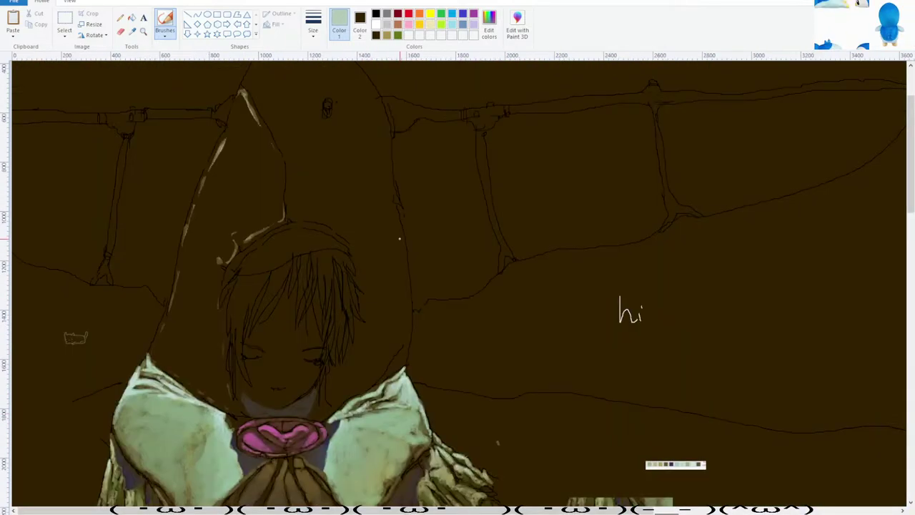
pyautogui.scroll(1, 244, 185)
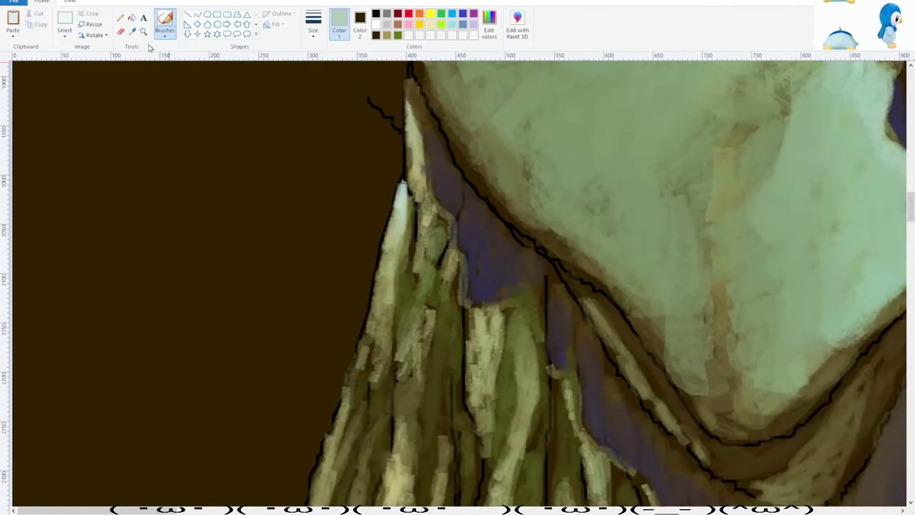
pyautogui.click(132, 32)
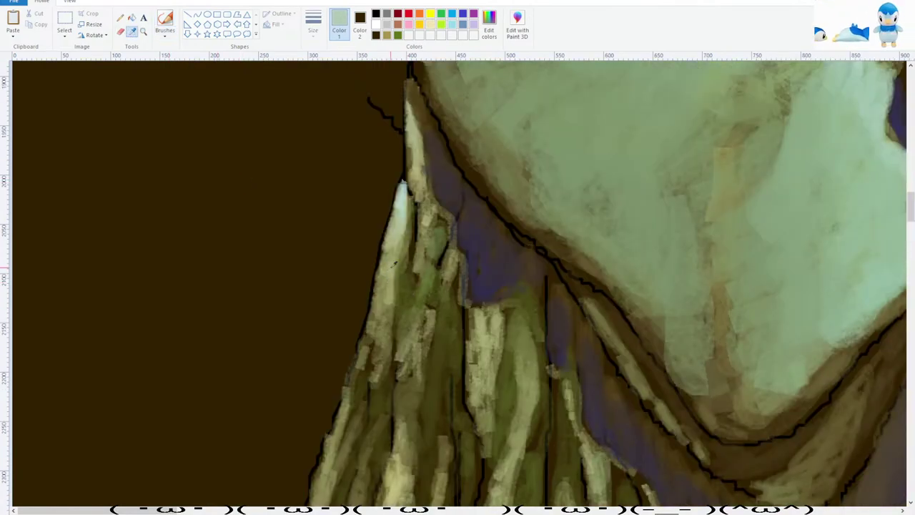
pyautogui.click(394, 263)
pyautogui.moveTo(156, 510); pyautogui.dragTo(402, 510)
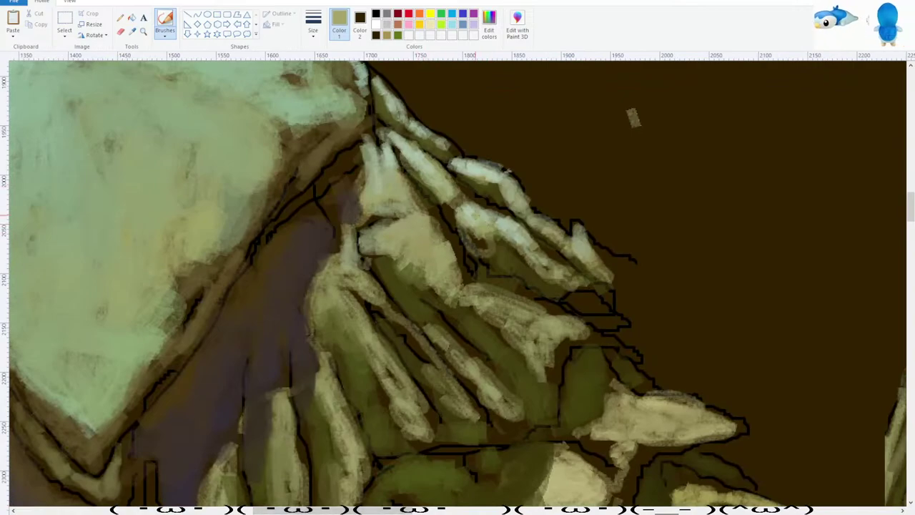
pyautogui.moveTo(472, 241)
pyautogui.mouseDown()
pyautogui.moveTo(509, 264)
pyautogui.moveTo(510, 277)
pyautogui.mouseUp()
pyautogui.moveTo(460, 262)
pyautogui.mouseDown()
pyautogui.moveTo(469, 281)
pyautogui.moveTo(432, 212)
pyautogui.moveTo(473, 277)
pyautogui.moveTo(533, 314)
pyautogui.mouseUp()
pyautogui.moveTo(355, 268); pyautogui.dragTo(429, 347)
pyautogui.scroll(-3, 423, 351)
pyautogui.moveTo(415, 245)
pyautogui.mouseDown()
pyautogui.moveTo(461, 306)
pyautogui.moveTo(493, 325)
pyautogui.mouseUp()
# Sample dark olive green from the sleeve's second tier and paint over the dark patches along that tier's upper fold.
pyautogui.scroll(-1, 476, 294)
pyautogui.scroll(3, 437, 281)
pyautogui.scroll(1, 434, 279)
pyautogui.scroll(-1, 436, 280)
pyautogui.scroll(1, 509, 290)
pyautogui.scroll(-2, 490, 285)
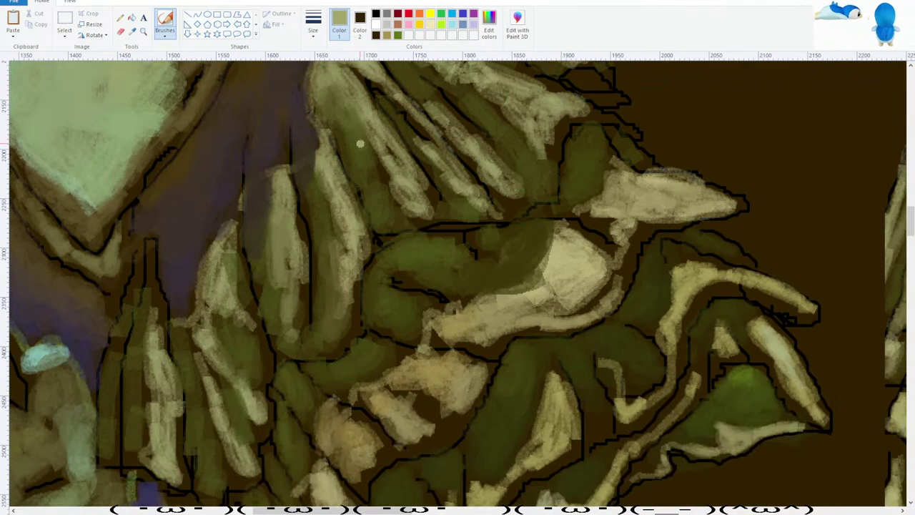
pyautogui.click(132, 31)
pyautogui.click(428, 244)
pyautogui.moveTo(437, 236); pyautogui.dragTo(501, 253)
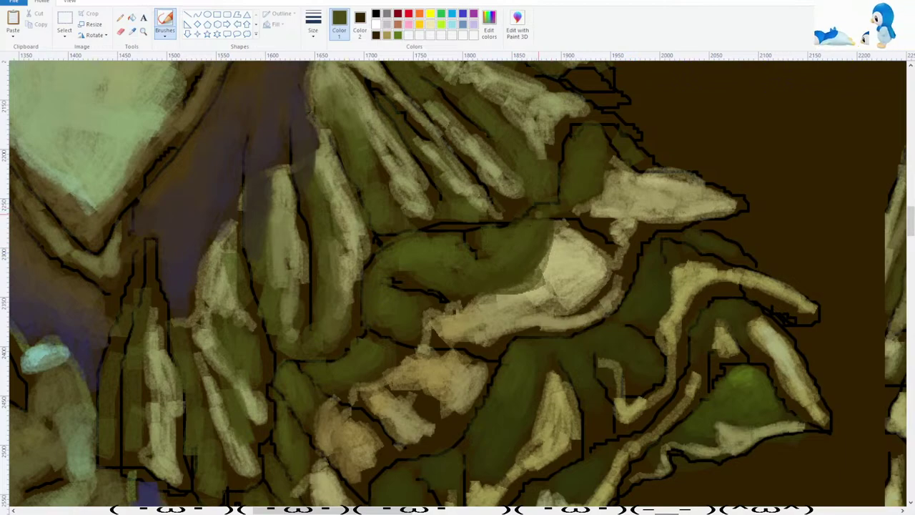
pyautogui.scroll(-1, 536, 192)
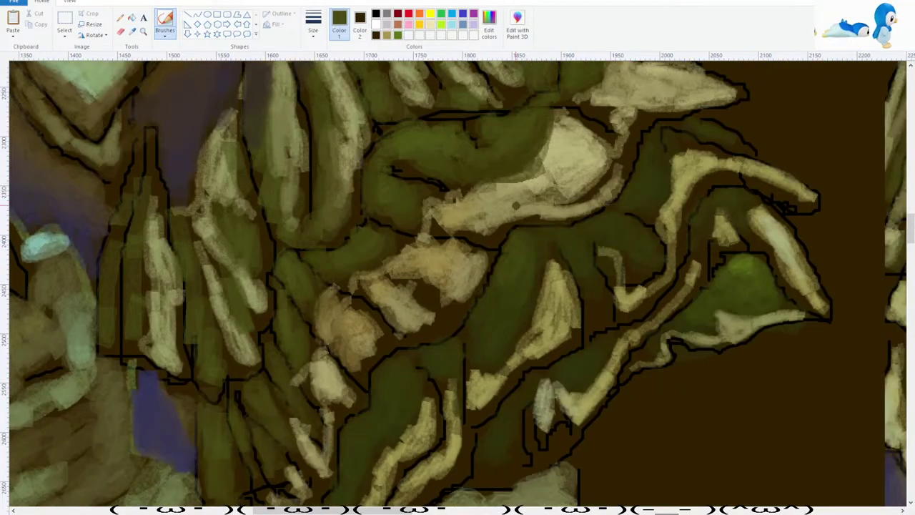
pyautogui.scroll(-1, 456, 235)
# Blend sampled olive-brown and grey-brown into the upper part of the purple shadow patch beside the sleeve's lower inner edge.
pyautogui.scroll(4, 261, 293)
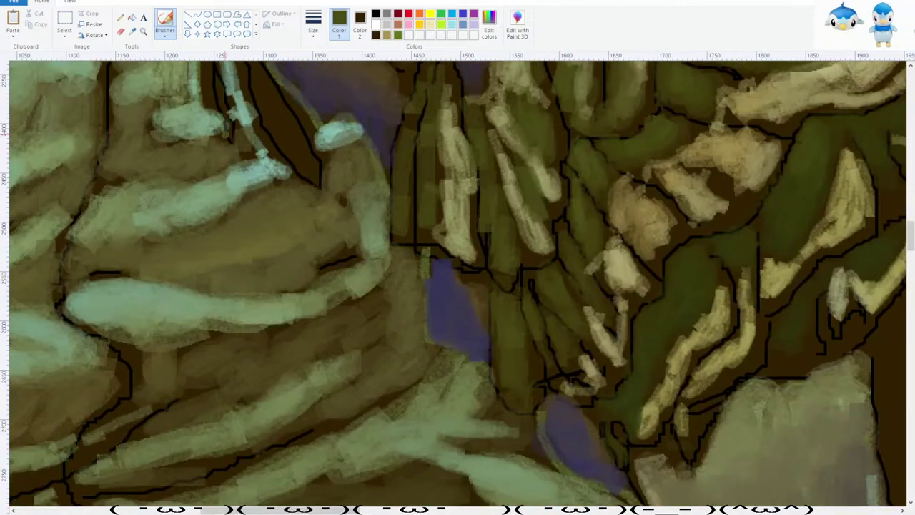
pyautogui.click(132, 30)
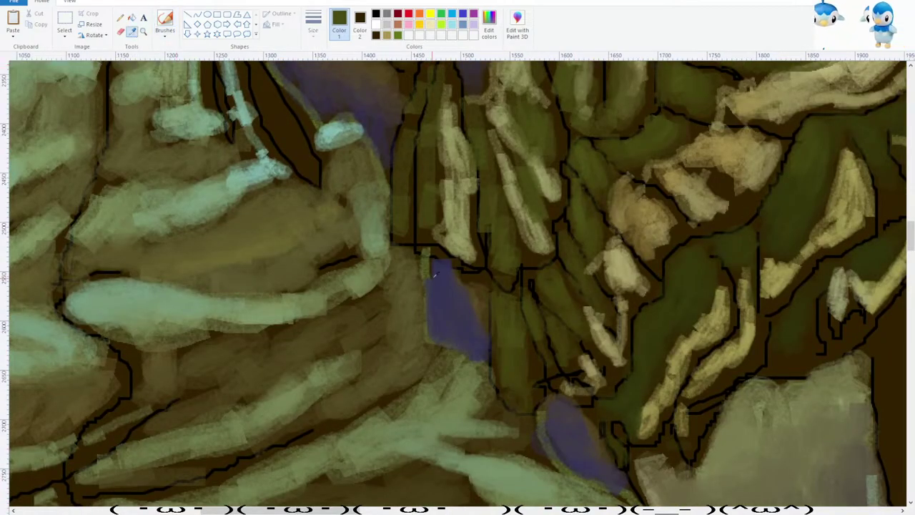
pyautogui.click(469, 284)
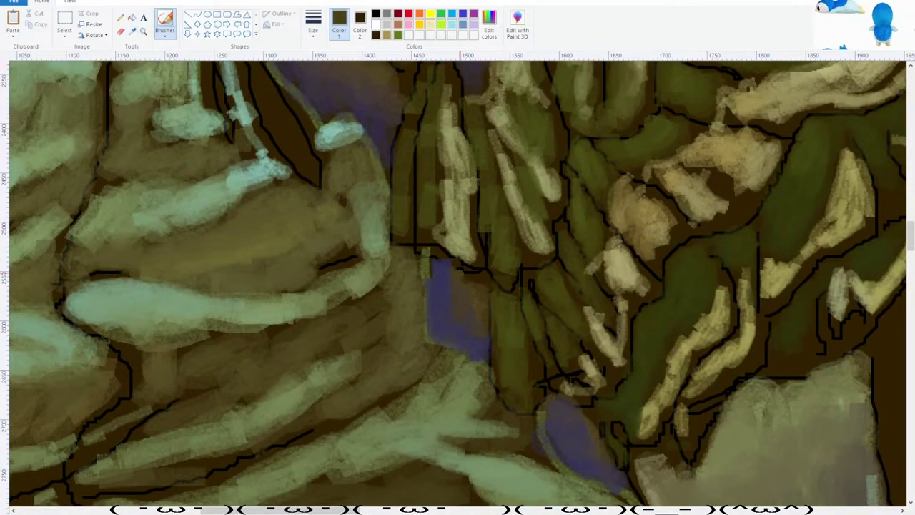
pyautogui.click(132, 32)
pyautogui.click(488, 326)
pyautogui.click(134, 31)
pyautogui.click(464, 315)
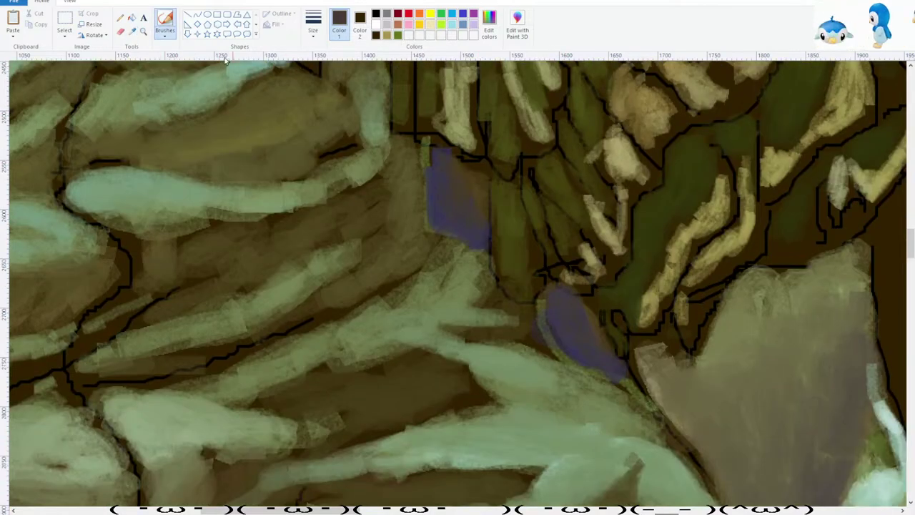
pyautogui.click(133, 31)
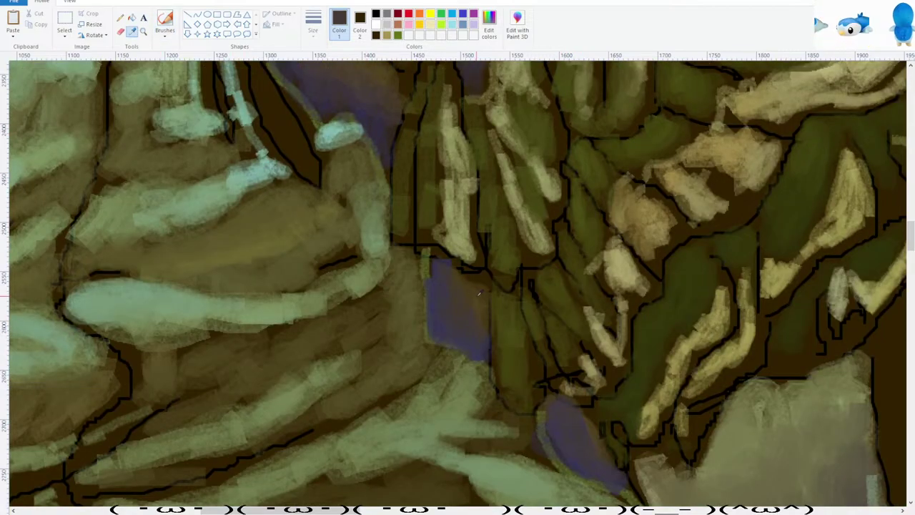
pyautogui.click(483, 276)
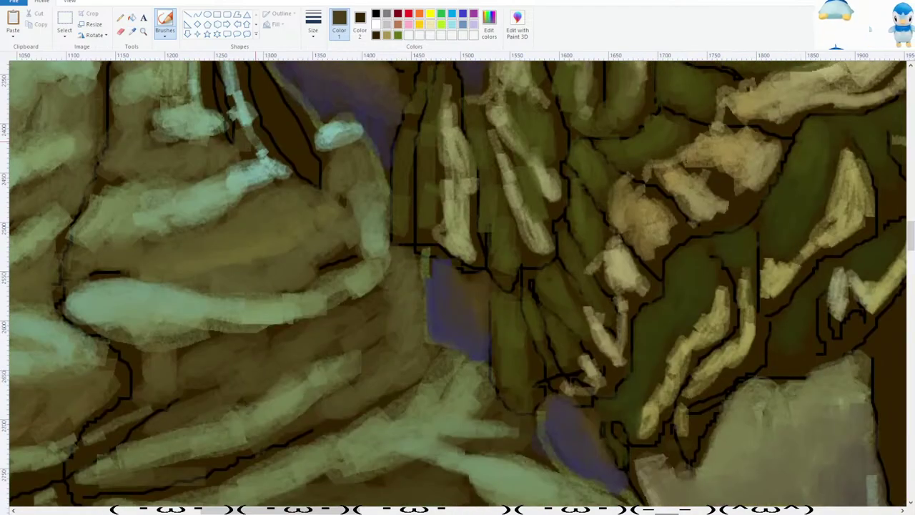
# Soften the narrow mint highlight beside the bodice's central dark gap, using olive and mint sampled from the neighbouring folds.
pyautogui.scroll(2, 252, 179)
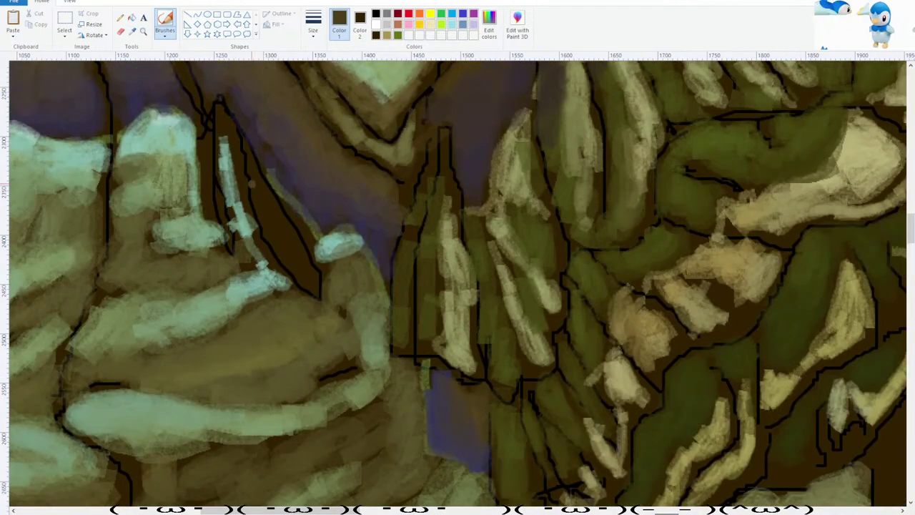
pyautogui.click(133, 33)
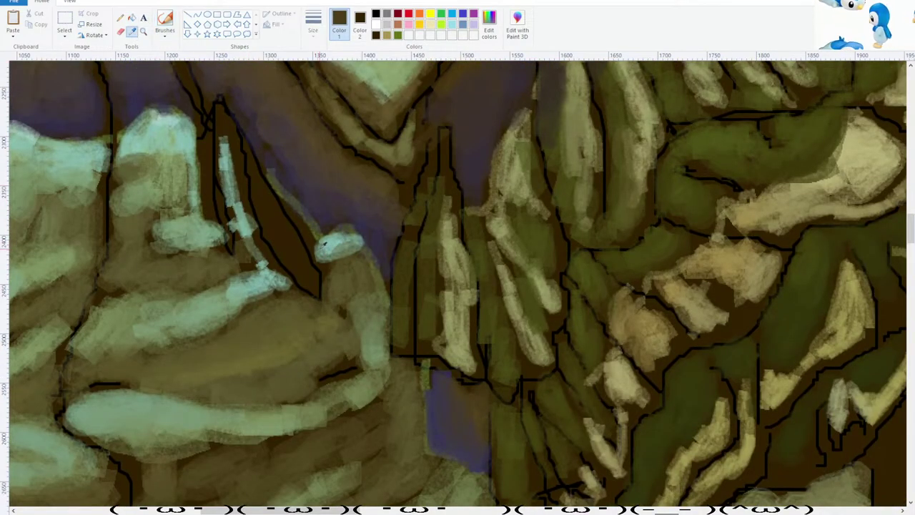
pyautogui.click(323, 243)
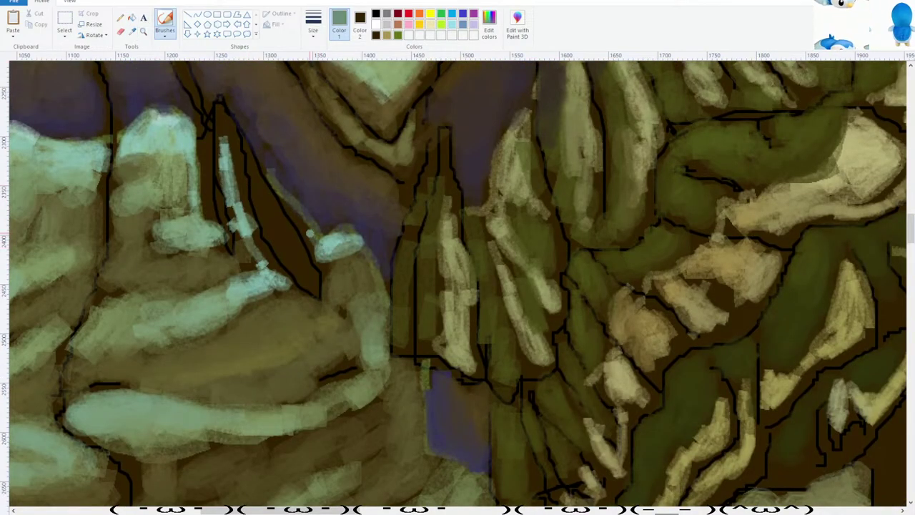
pyautogui.click(132, 31)
pyautogui.click(143, 219)
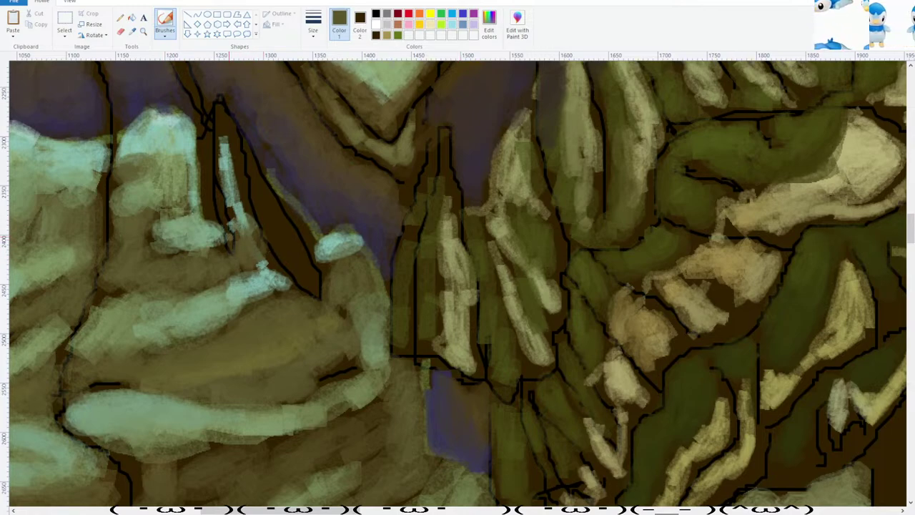
pyautogui.click(132, 31)
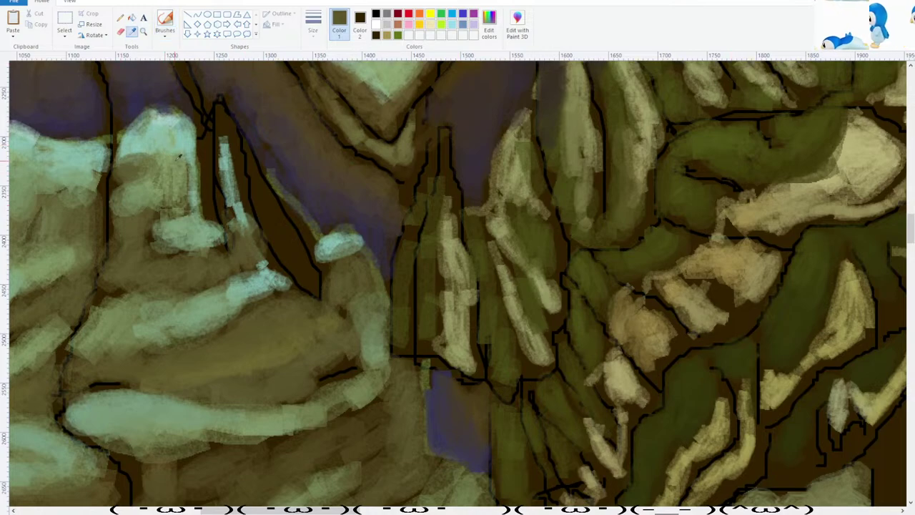
pyautogui.click(179, 155)
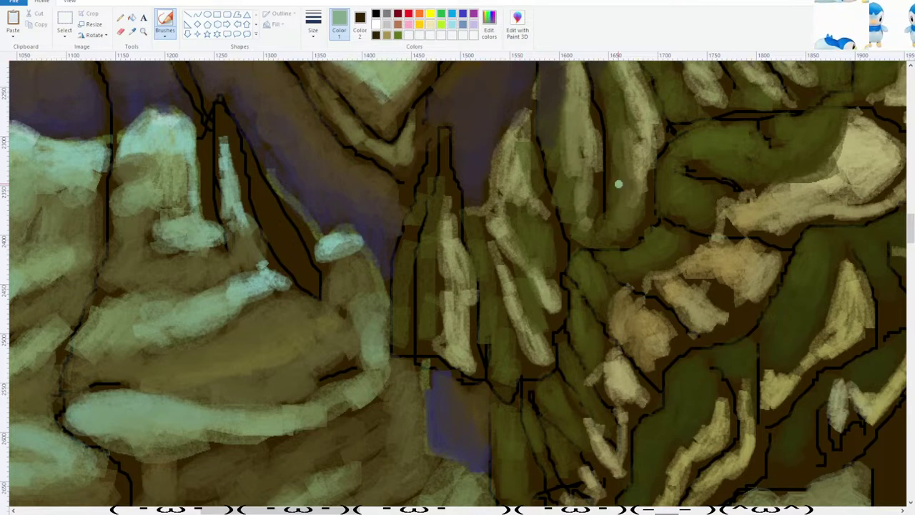
# Paint a mint highlight along the bodice edge beside the purple shadow and sample a muted grey-green from the nearby fold.
pyautogui.moveTo(277, 180)
pyautogui.mouseDown()
pyautogui.moveTo(271, 173)
pyautogui.moveTo(300, 211)
pyautogui.moveTo(308, 246)
pyautogui.mouseUp()
pyautogui.click(132, 31)
pyautogui.click(251, 239)
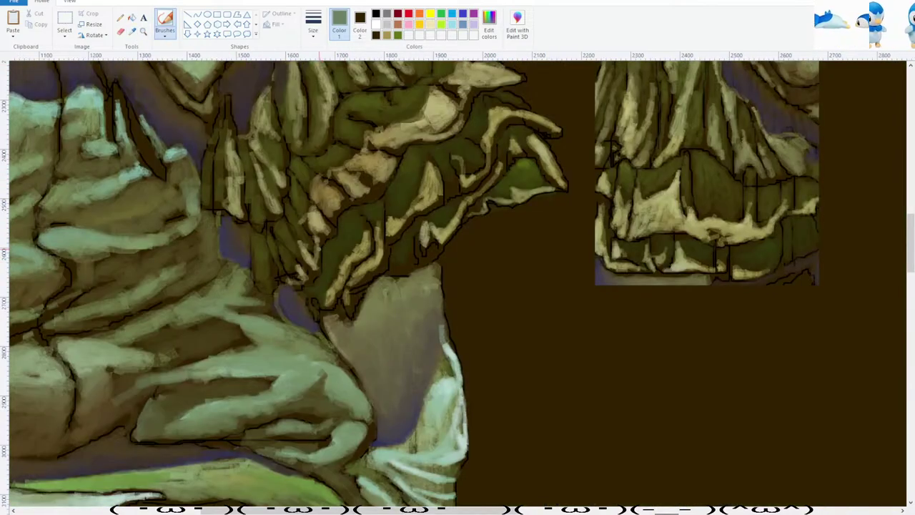
# Sample teal-green from the bodice's waist fold and paint a highlight along the lower edge of the unpainted outlined patch.
pyautogui.scroll(-1, 319, 249)
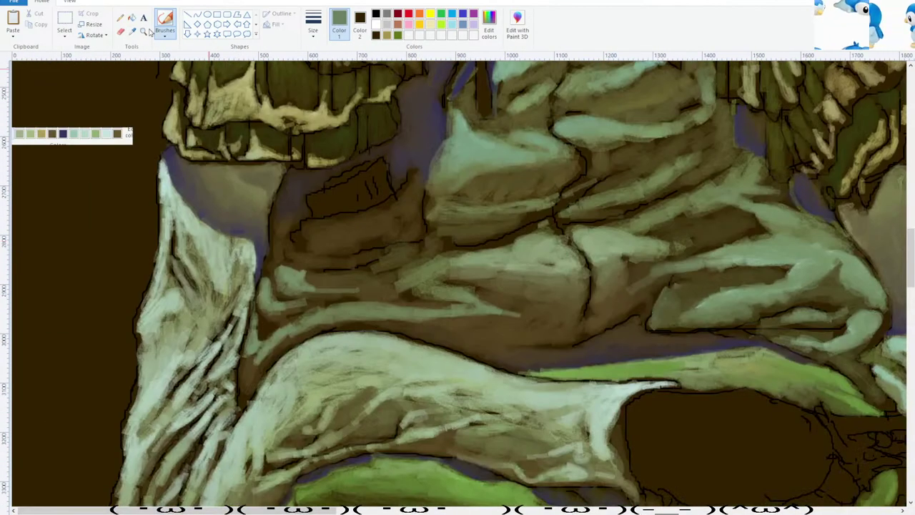
pyautogui.click(131, 31)
pyautogui.scroll(3, 482, 181)
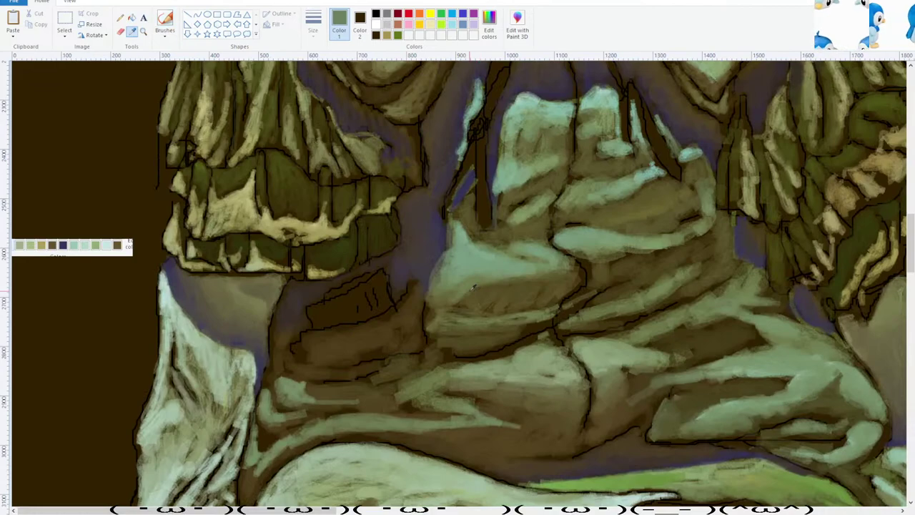
pyautogui.click(474, 272)
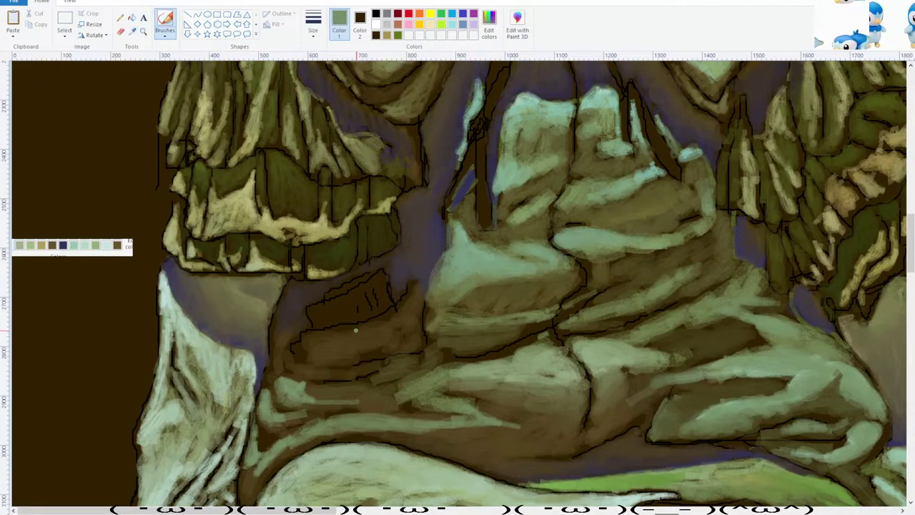
pyautogui.click(132, 31)
pyautogui.click(480, 258)
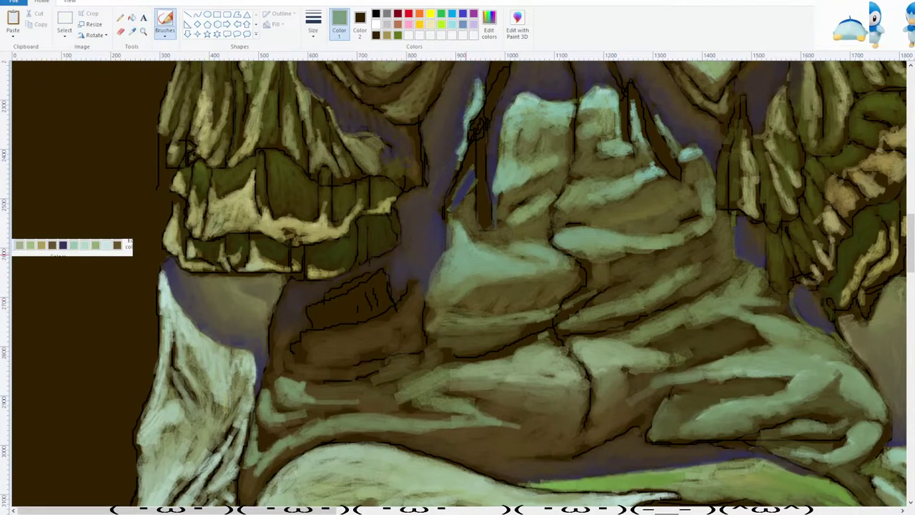
pyautogui.moveTo(331, 327)
pyautogui.mouseDown()
pyautogui.moveTo(366, 329)
pyautogui.moveTo(315, 333)
pyautogui.moveTo(382, 328)
pyautogui.moveTo(395, 315)
pyautogui.moveTo(386, 308)
pyautogui.moveTo(379, 333)
pyautogui.moveTo(407, 321)
pyautogui.mouseUp()
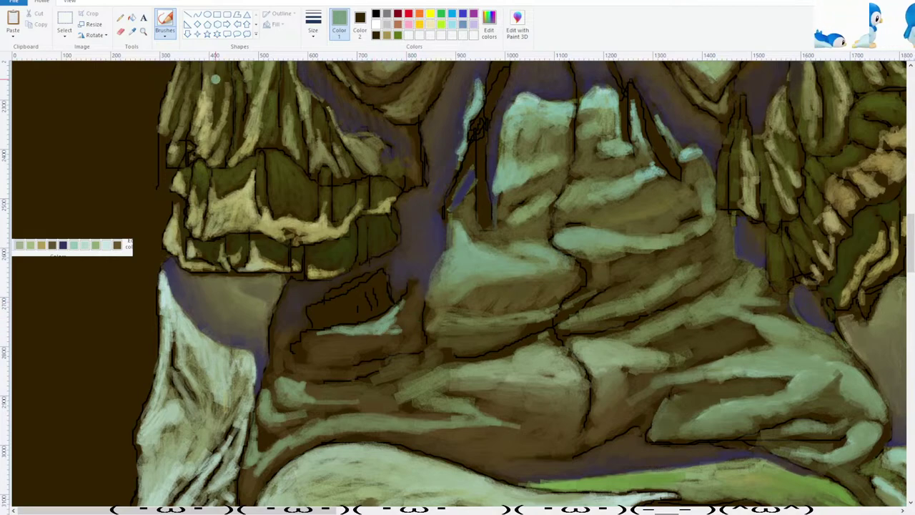
# Sample muted green and olive from the bodice and paint midtones beside and below the new teal highlight.
pyautogui.click(132, 32)
pyautogui.click(470, 281)
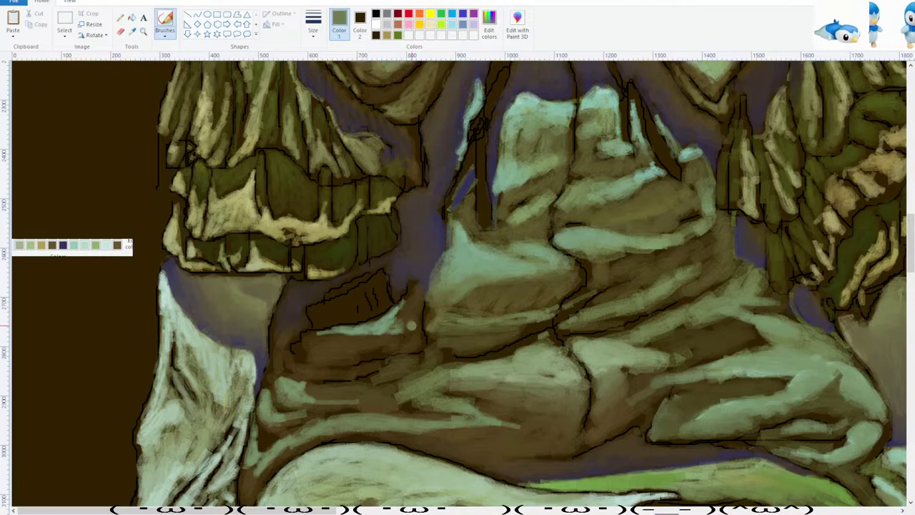
pyautogui.click(132, 31)
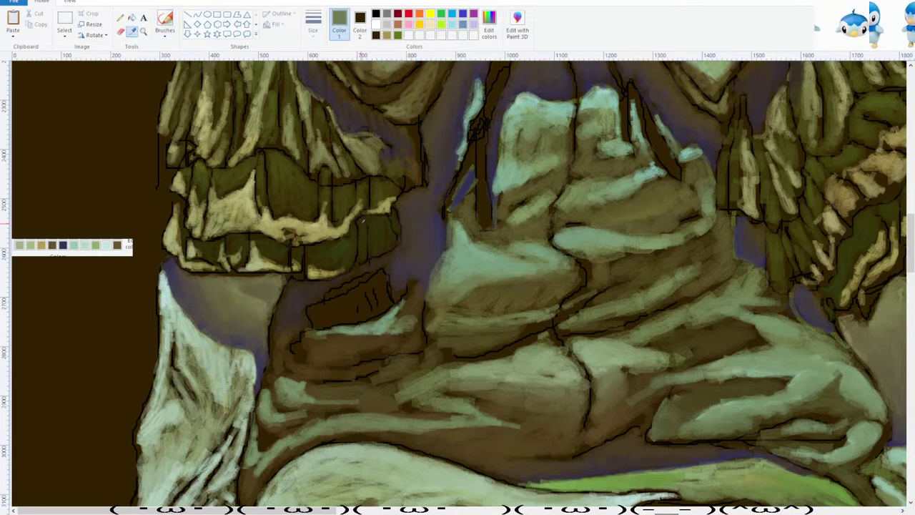
pyautogui.click(412, 312)
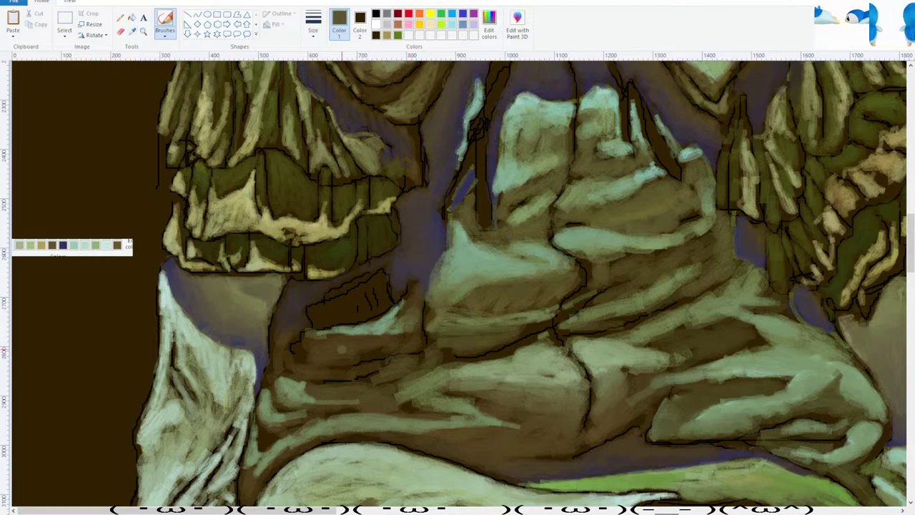
pyautogui.scroll(-1, 344, 357)
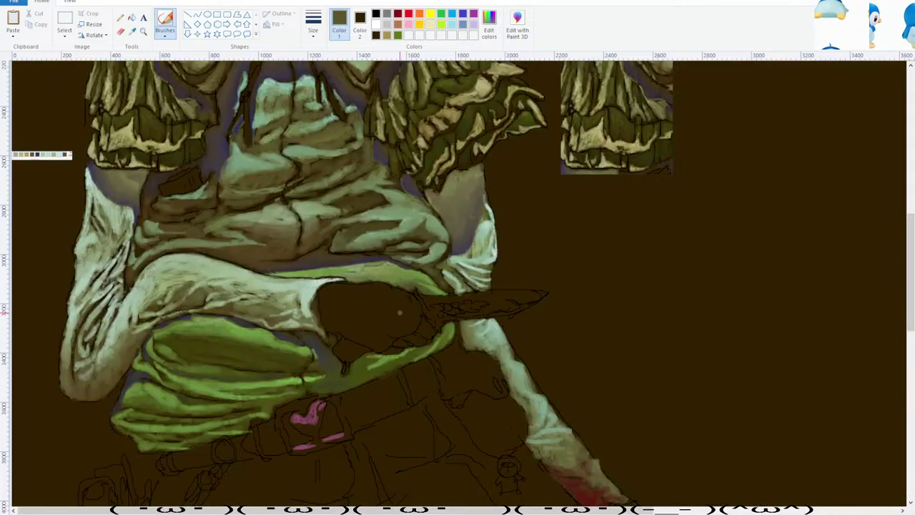
pyautogui.scroll(1, 349, 307)
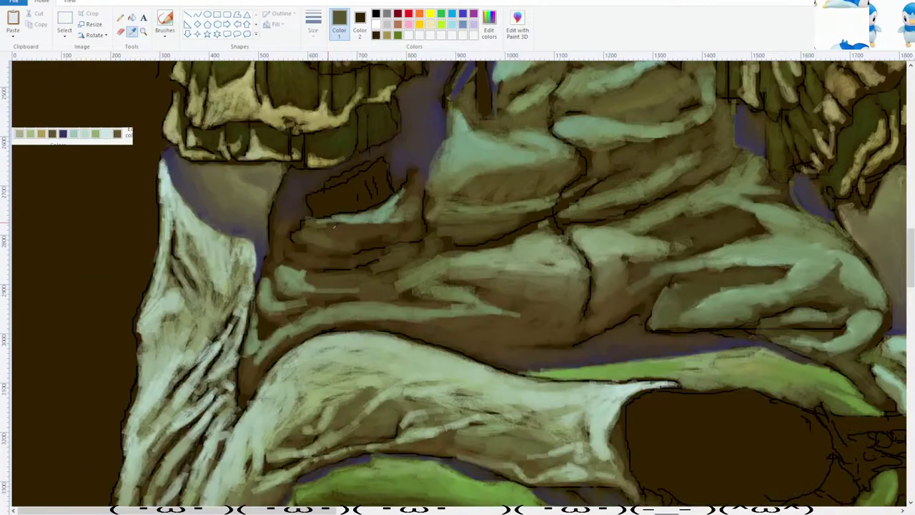
# Paint dark olive and yellow-olive accents along the bodice folds below the teal highlight, then sample a softer olive to blend them.
pyautogui.click(386, 288)
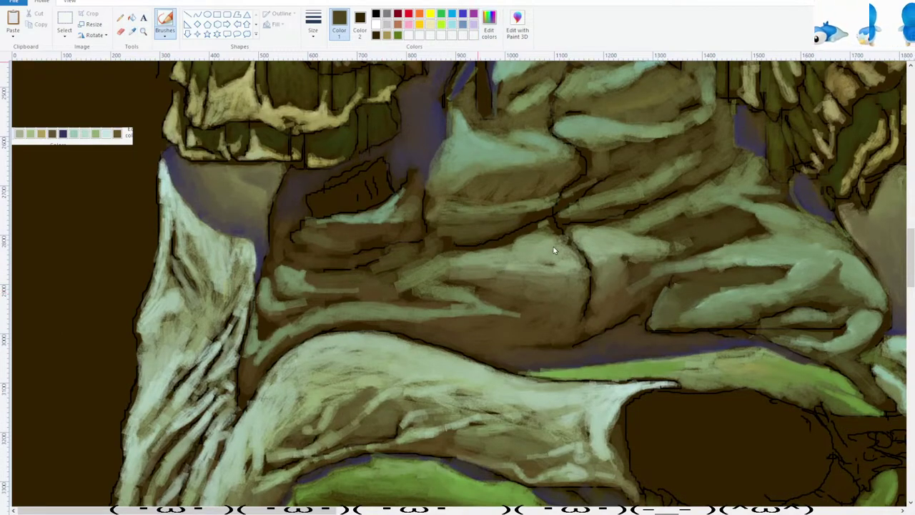
pyautogui.click(365, 320)
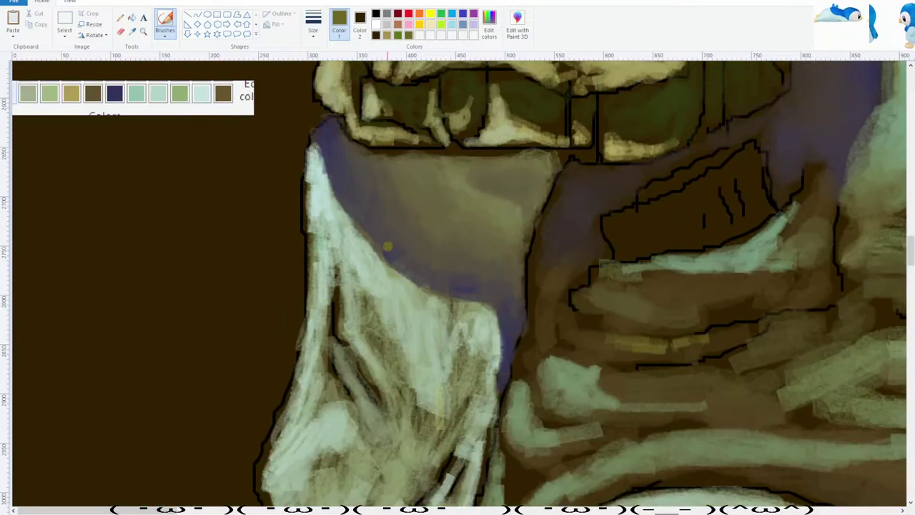
pyautogui.keyDown('ctrl'); pyautogui.scroll(1, 386, 249); pyautogui.keyUp('ctrl')
pyautogui.click(133, 30)
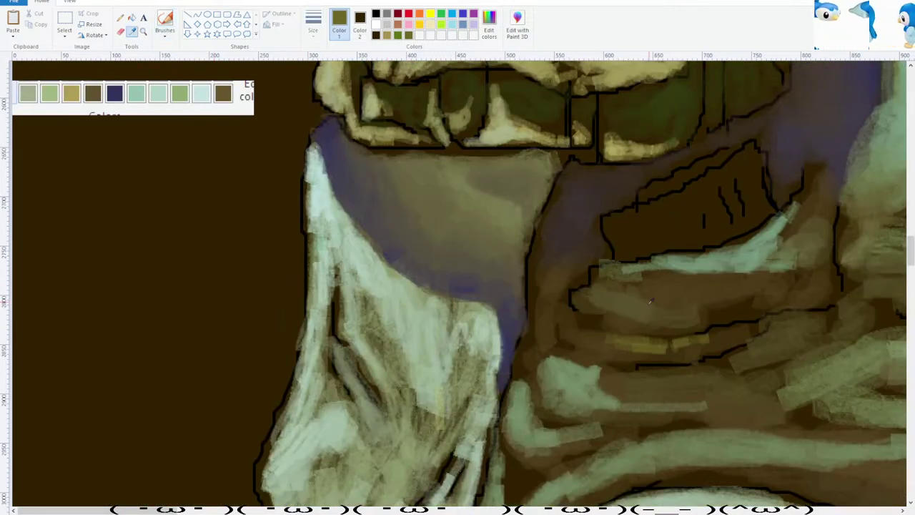
pyautogui.click(625, 334)
pyautogui.keyDown('ctrl'); pyautogui.scroll(-1, 744, 326); pyautogui.keyUp('ctrl')
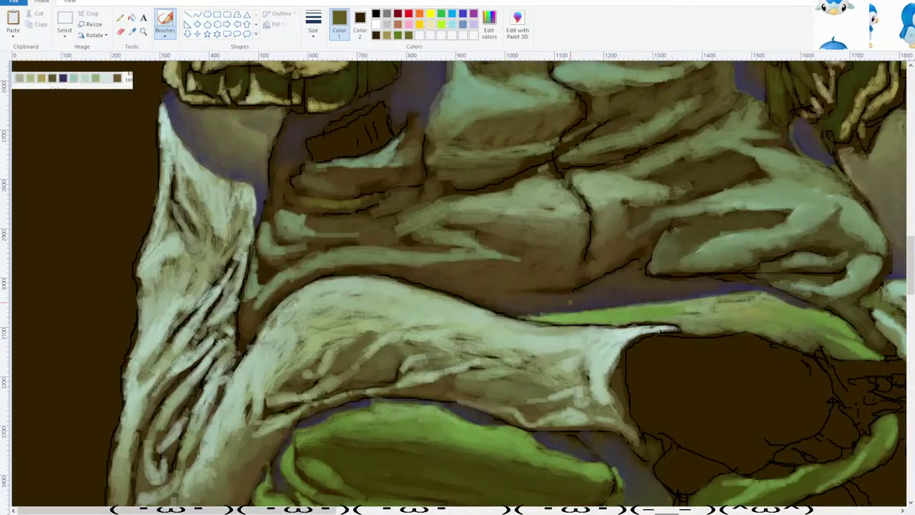
pyautogui.scroll(3, 398, 291)
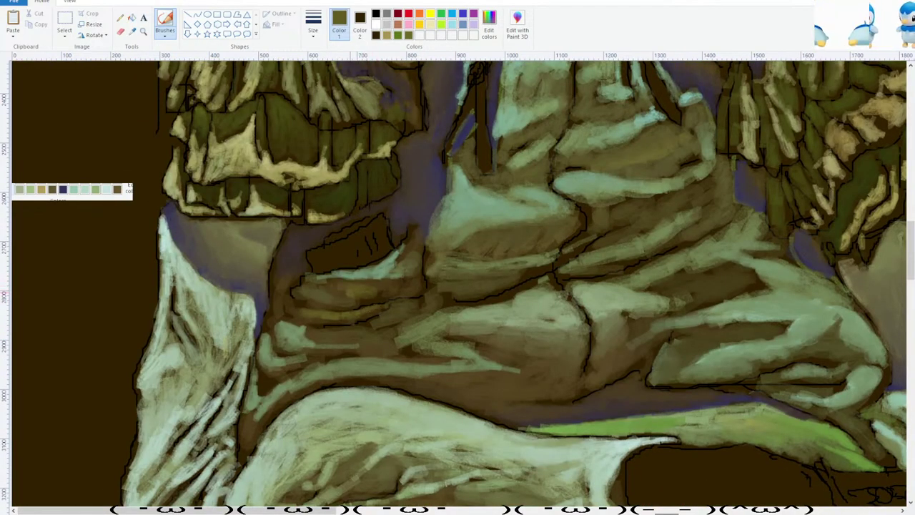
# Sample olive from the fold beneath the unpainted outlined patch and blend it into the surrounding shading.
pyautogui.click(136, 34)
pyautogui.click(334, 286)
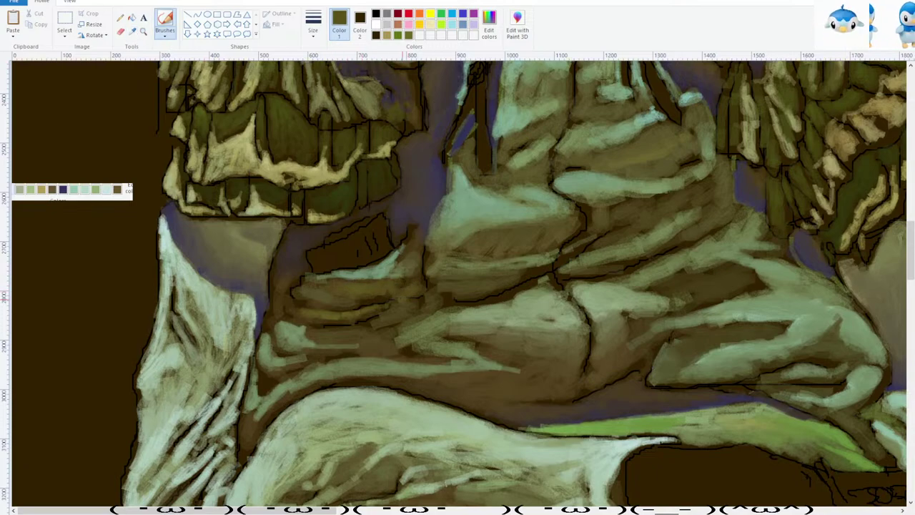
pyautogui.keyDown('ctrl'); pyautogui.scroll(-1, 386, 329); pyautogui.keyUp('ctrl')
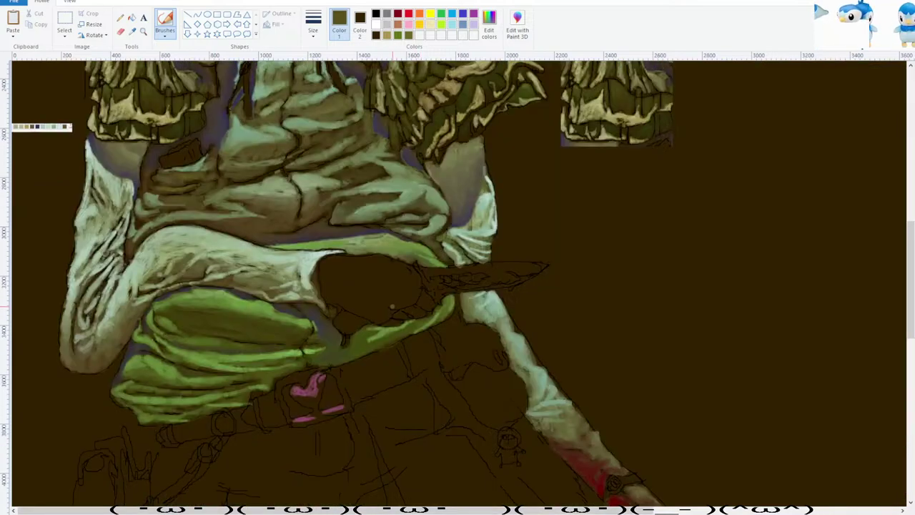
pyautogui.keyDown('ctrl'); pyautogui.scroll(1, 393, 306); pyautogui.keyUp('ctrl')
# Sample grey-green from the waist fold and paint small highlights at both ends of the teal edge below the outlined patch.
pyautogui.click(136, 34)
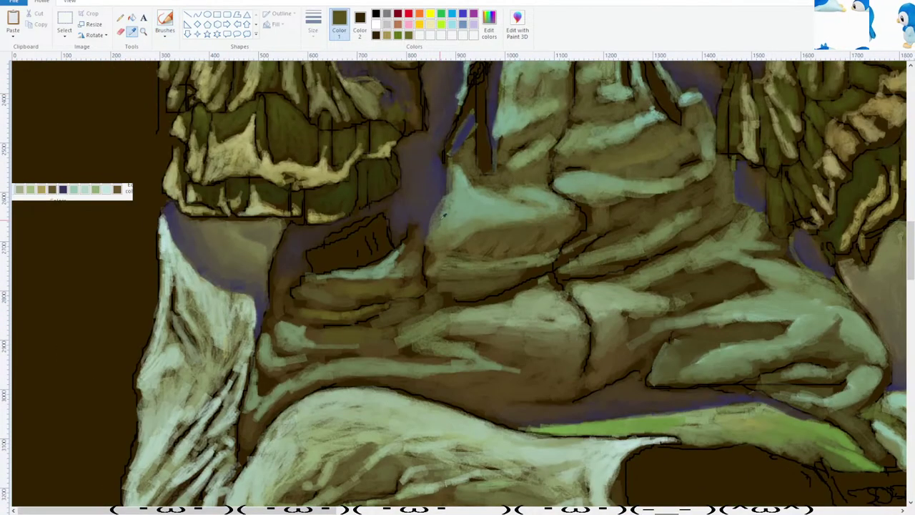
pyautogui.click(473, 225)
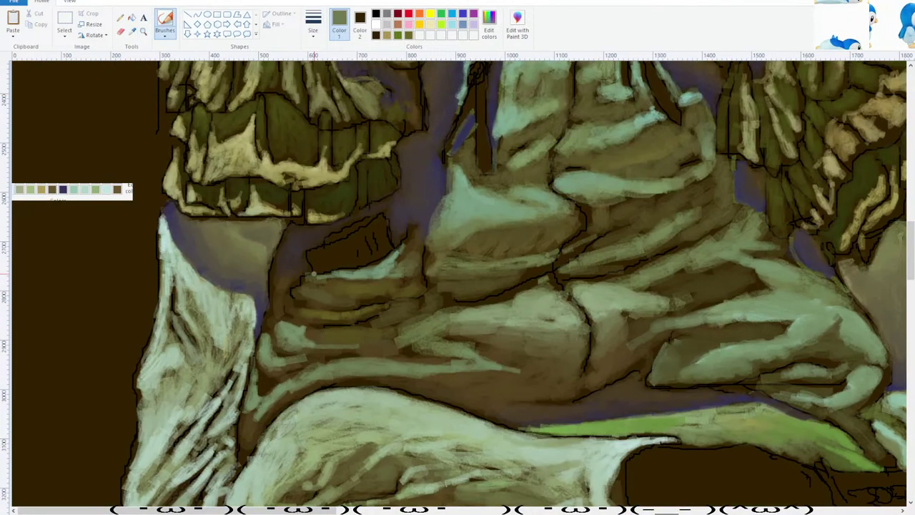
pyautogui.moveTo(310, 287); pyautogui.dragTo(313, 294)
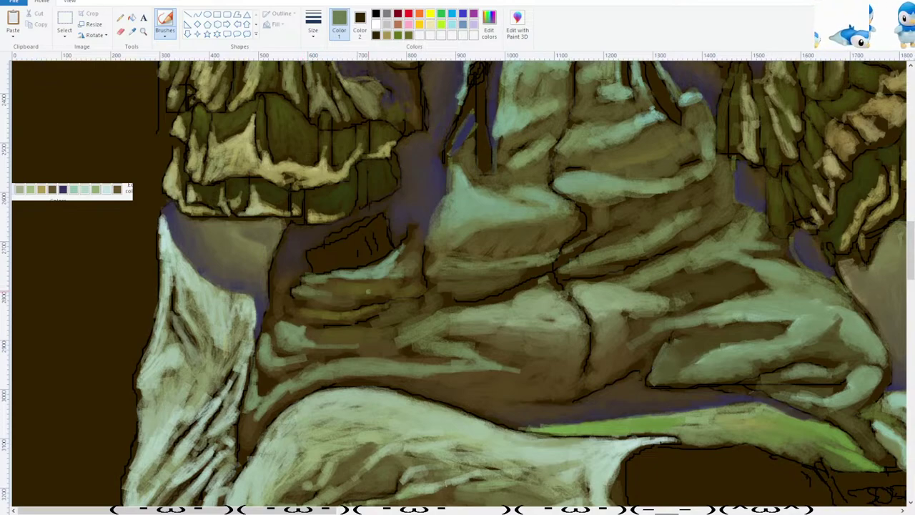
pyautogui.moveTo(404, 252); pyautogui.dragTo(409, 238)
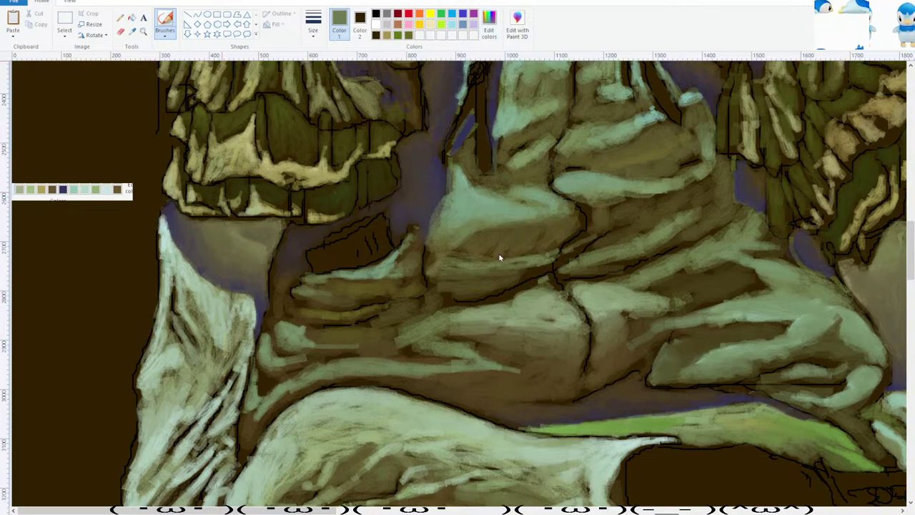
# Try a pale mint fill inside the unpainted outlined patch and check it against the whole figure.
pyautogui.click(379, 318)
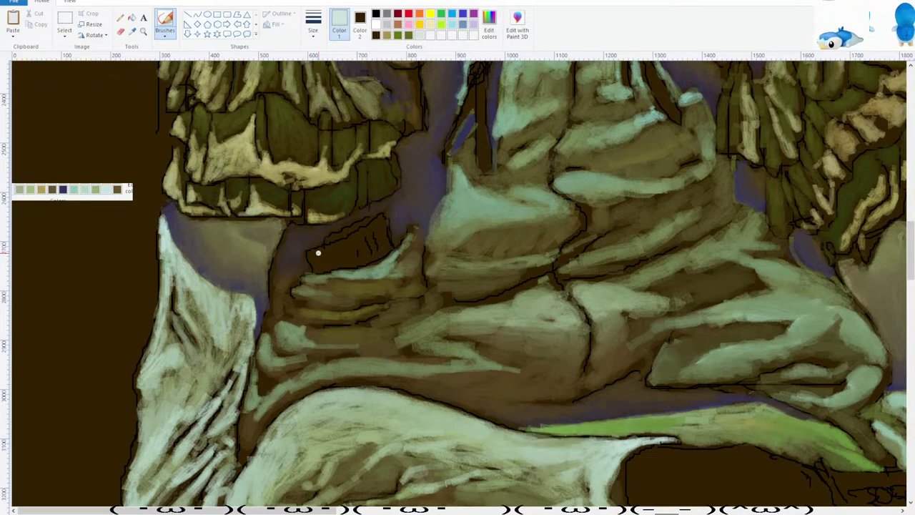
pyautogui.moveTo(315, 252)
pyautogui.mouseDown()
pyautogui.moveTo(336, 261)
pyautogui.moveTo(319, 250)
pyautogui.moveTo(324, 266)
pyautogui.moveTo(366, 262)
pyautogui.mouseUp()
pyautogui.scroll(-4, 405, 210)
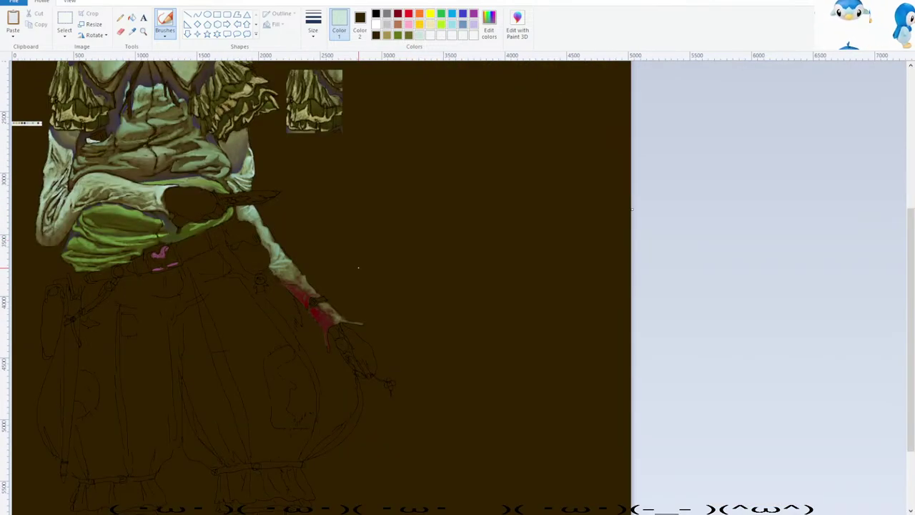
pyautogui.scroll(4, 358, 266)
pyautogui.scroll(-3, 357, 266)
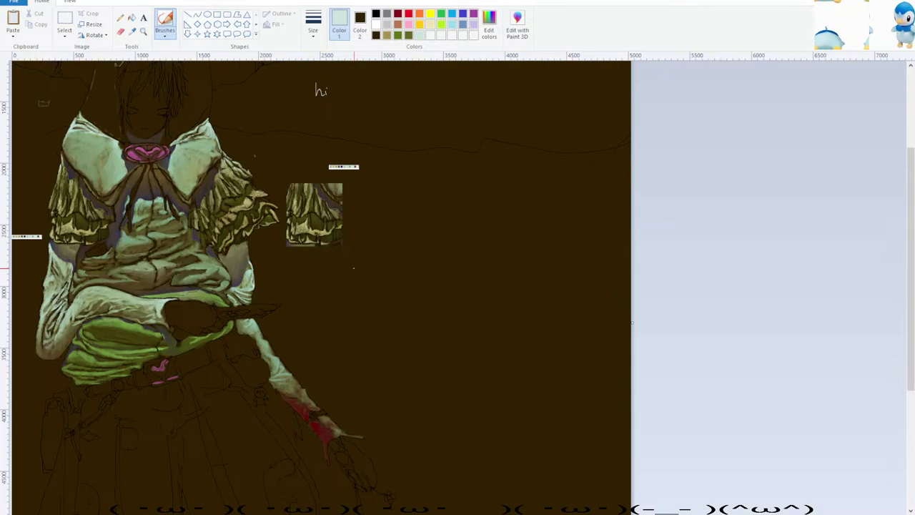
pyautogui.scroll(3, 353, 268)
pyautogui.scroll(1, 342, 261)
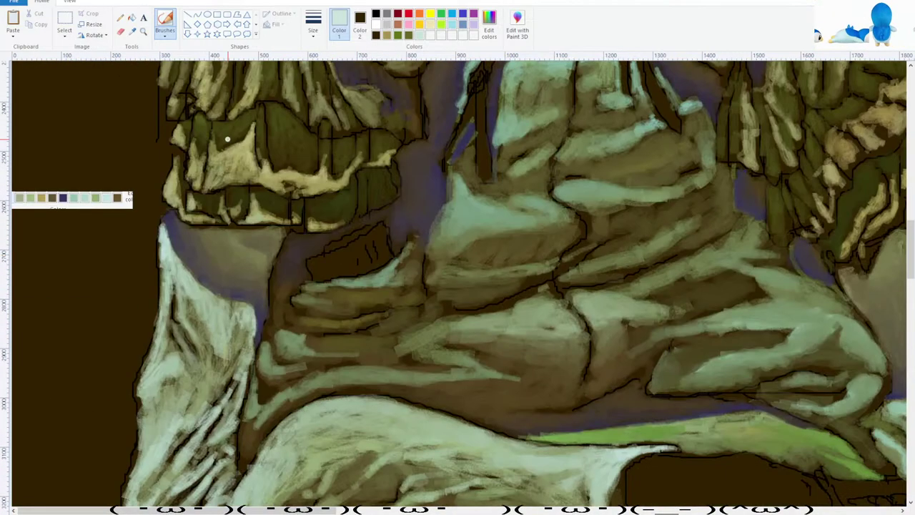
# Sample olive from the fold below the outlined patch and paint it along the dark crease running toward the bodice's centre seam.
pyautogui.click(132, 32)
pyautogui.click(344, 319)
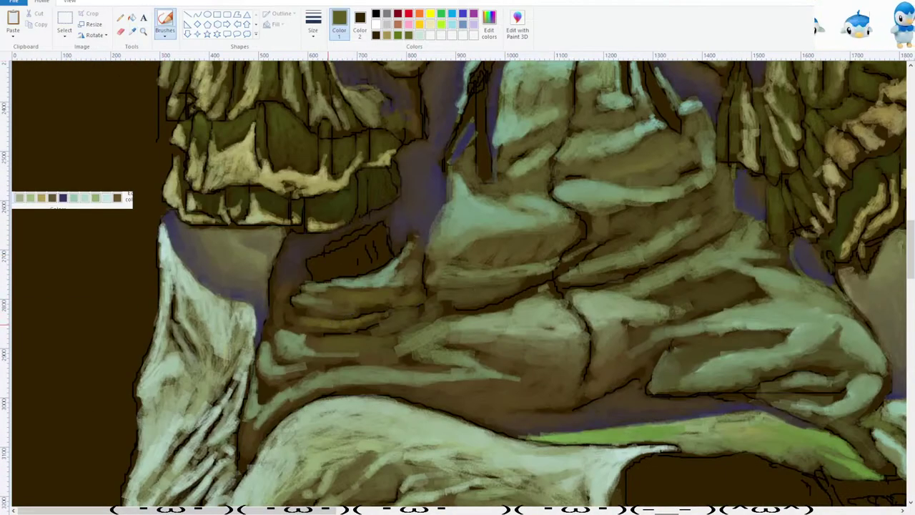
pyautogui.moveTo(477, 310)
pyautogui.mouseDown()
pyautogui.moveTo(532, 293)
pyautogui.moveTo(528, 285)
pyautogui.mouseUp()
pyautogui.keyDown('ctrl'); pyautogui.scroll(-2, 575, 260); pyautogui.keyUp('ctrl')
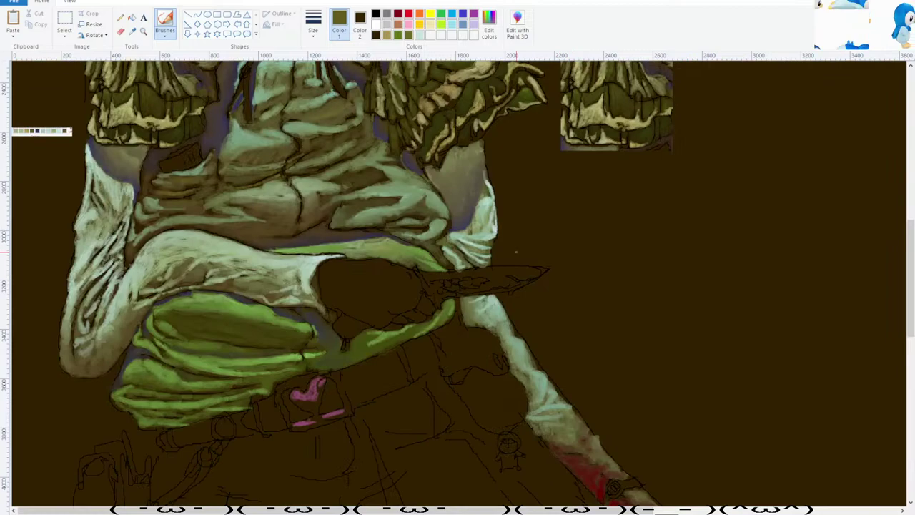
pyautogui.keyDown('ctrl'); pyautogui.scroll(2, 517, 252); pyautogui.keyUp('ctrl')
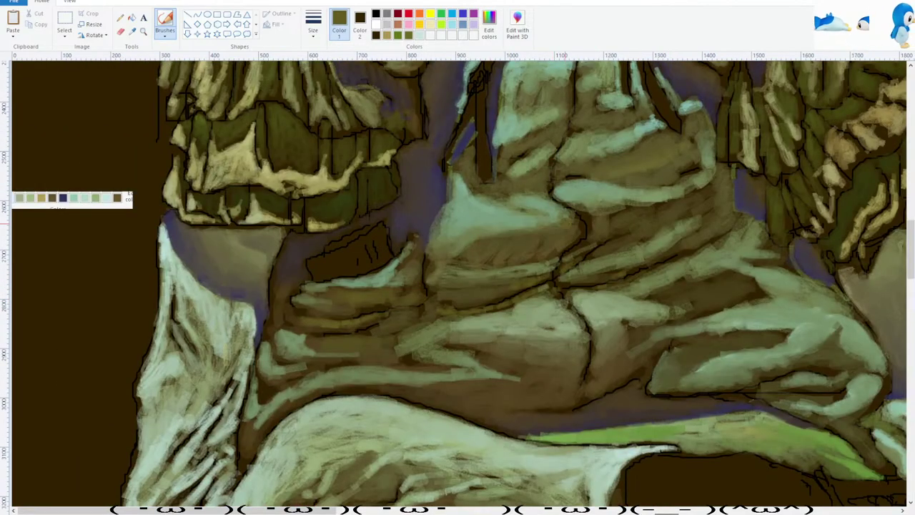
# Blend the broad fold right of the bodice's centre seam with sampled mid-green and darker olive-green, then check the whole figure.
pyautogui.click(132, 32)
pyautogui.click(758, 271)
pyautogui.moveTo(751, 272); pyautogui.dragTo(697, 268)
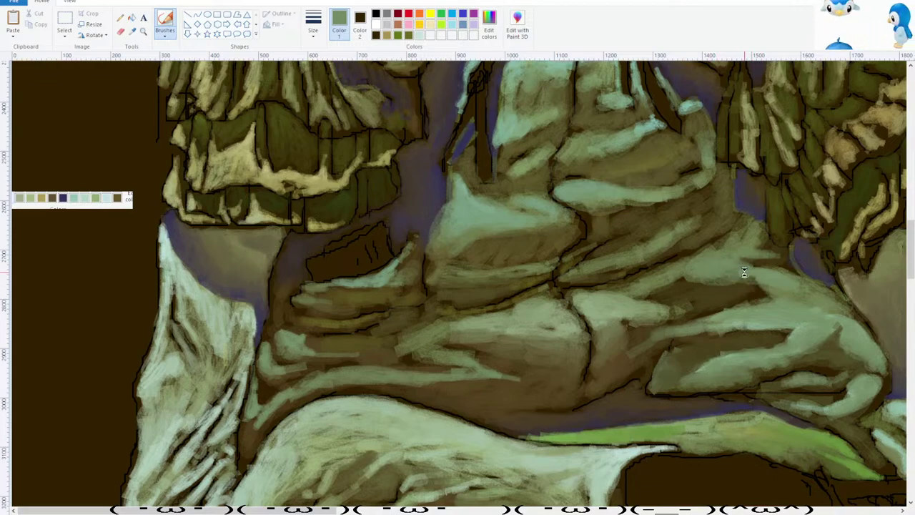
pyautogui.click(132, 31)
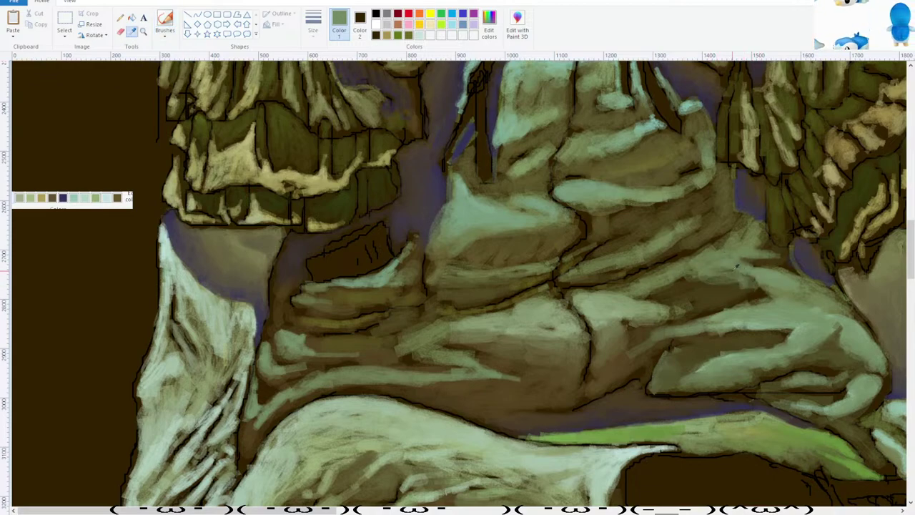
pyautogui.click(733, 272)
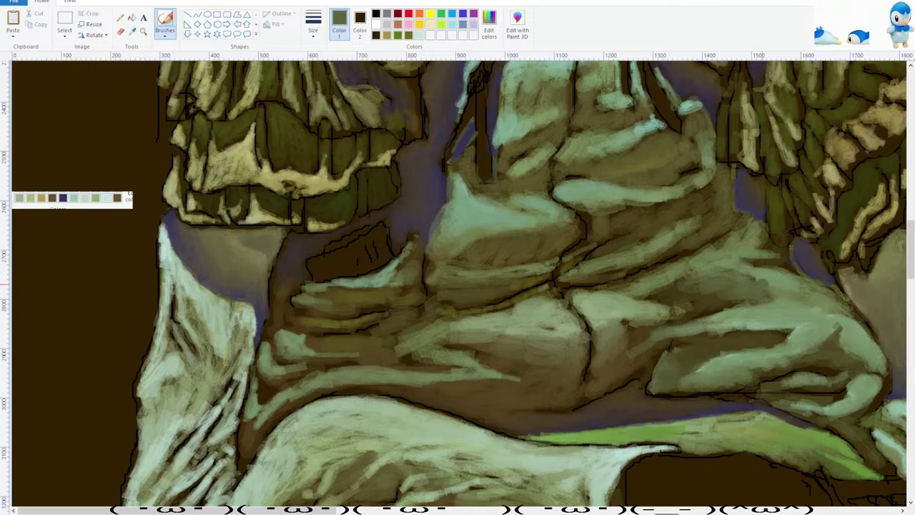
pyautogui.click(131, 32)
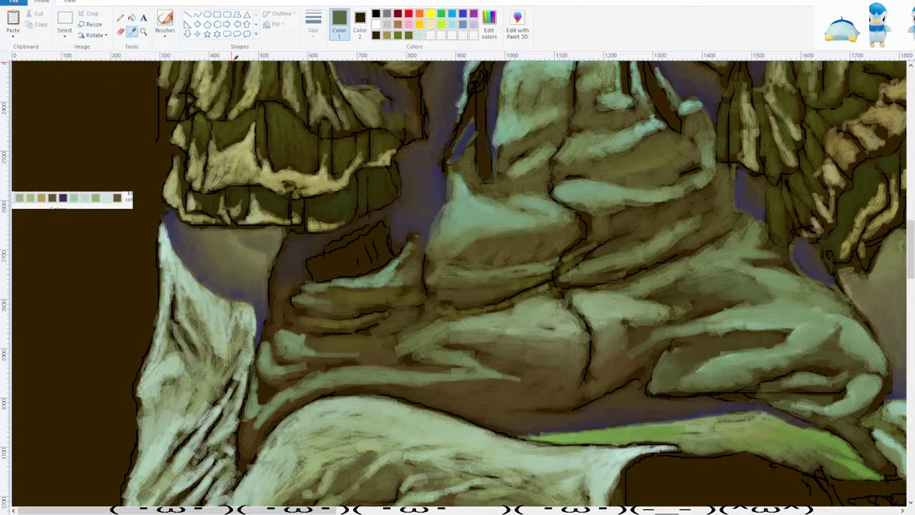
pyautogui.click(702, 284)
pyautogui.scroll(-3, 715, 301)
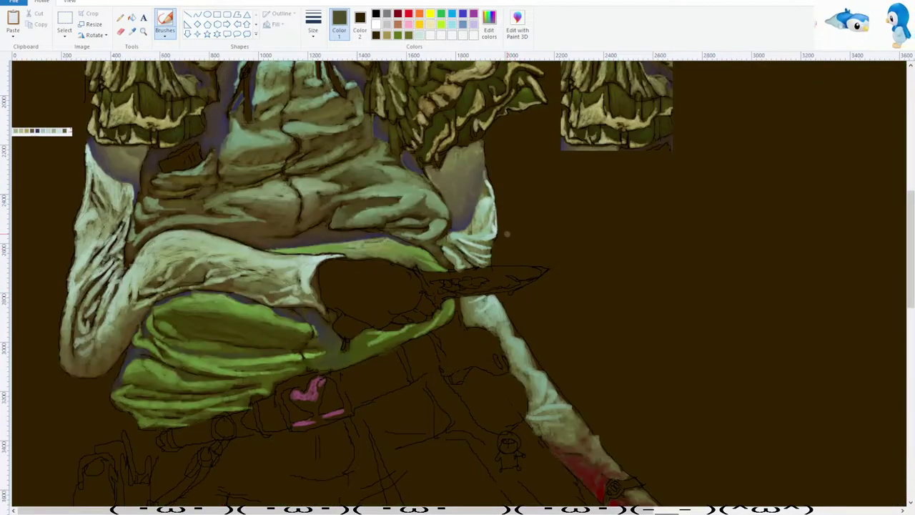
pyautogui.scroll(3, 475, 236)
pyautogui.keyDown('ctrl'); pyautogui.scroll(6, 365, 290); pyautogui.keyUp('ctrl')
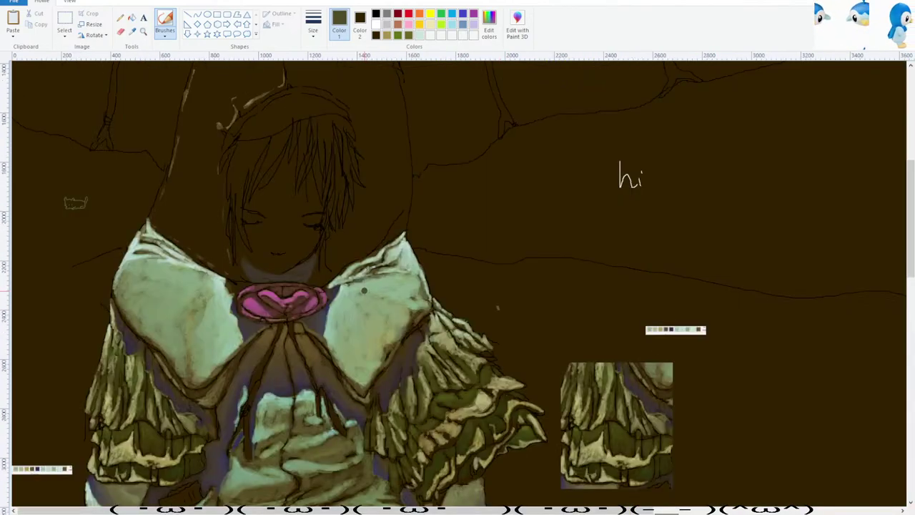
pyautogui.scroll(-3, 434, 264)
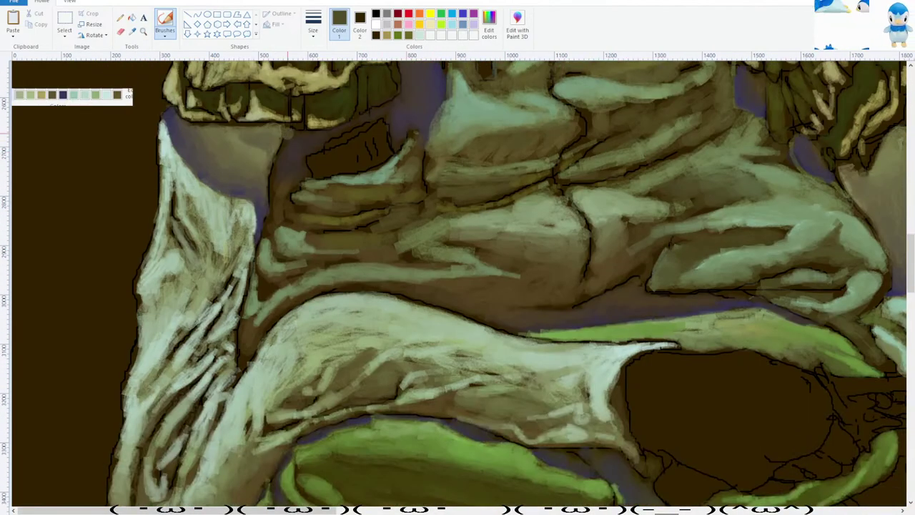
# Sample light green from the right waist fold and paint thin highlights on the lower bodice folds on both sides of the centre seam.
pyautogui.click(133, 32)
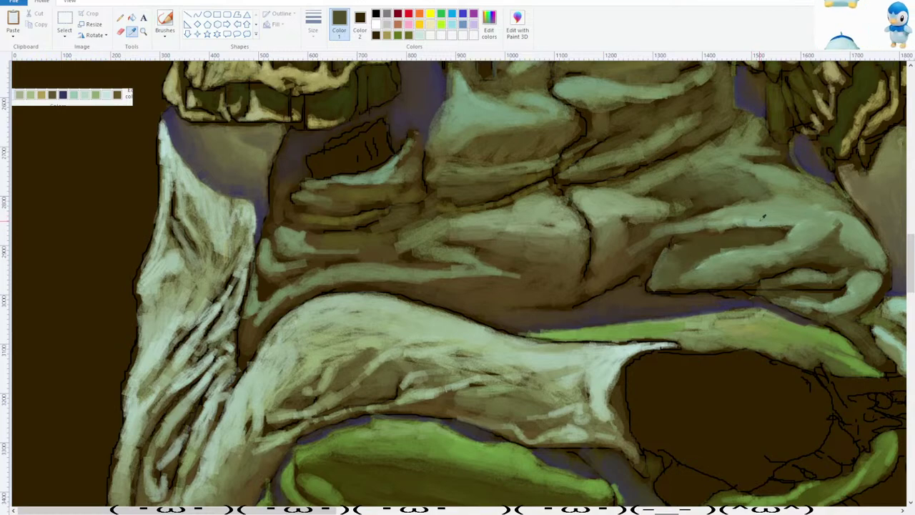
pyautogui.click(763, 217)
pyautogui.moveTo(636, 253)
pyautogui.mouseDown()
pyautogui.moveTo(610, 262)
pyautogui.moveTo(635, 248)
pyautogui.mouseUp()
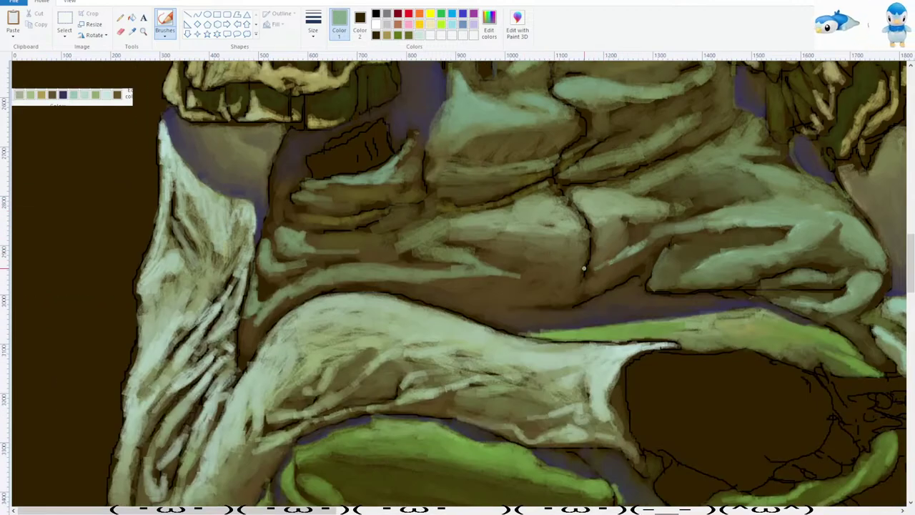
pyautogui.moveTo(509, 275); pyautogui.dragTo(555, 277)
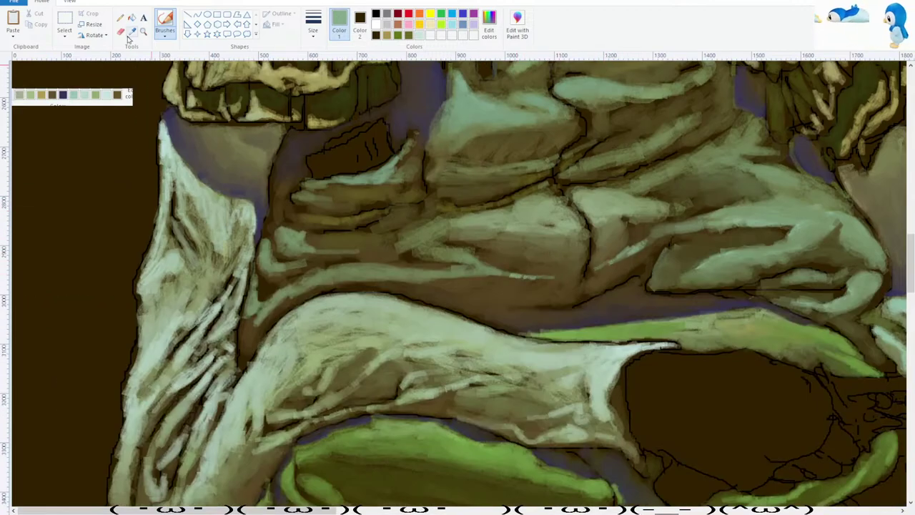
pyautogui.moveTo(499, 275); pyautogui.dragTo(552, 279)
pyautogui.moveTo(552, 279); pyautogui.dragTo(569, 277)
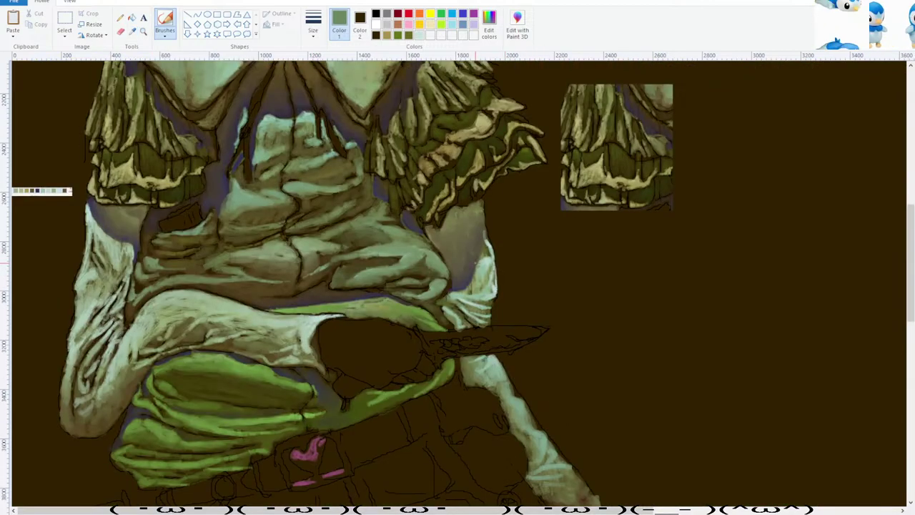
pyautogui.scroll(-1, 476, 263)
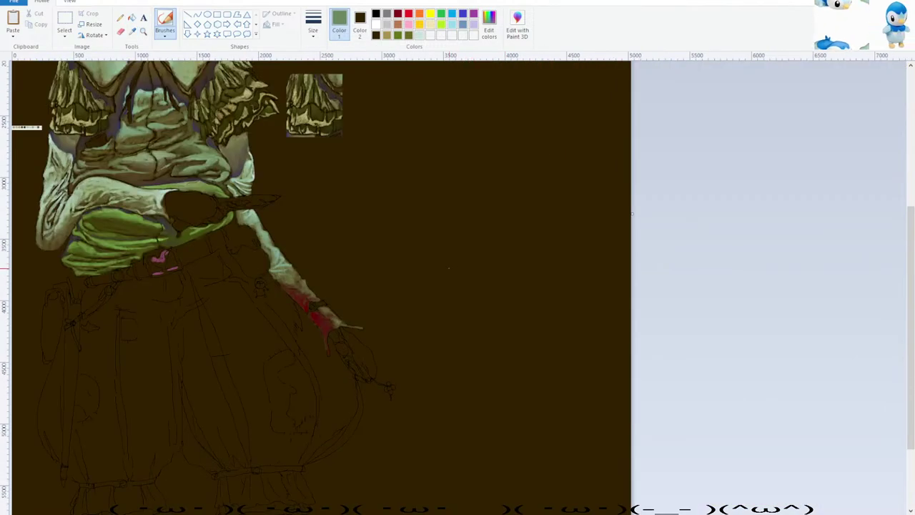
pyautogui.scroll(3, 448, 268)
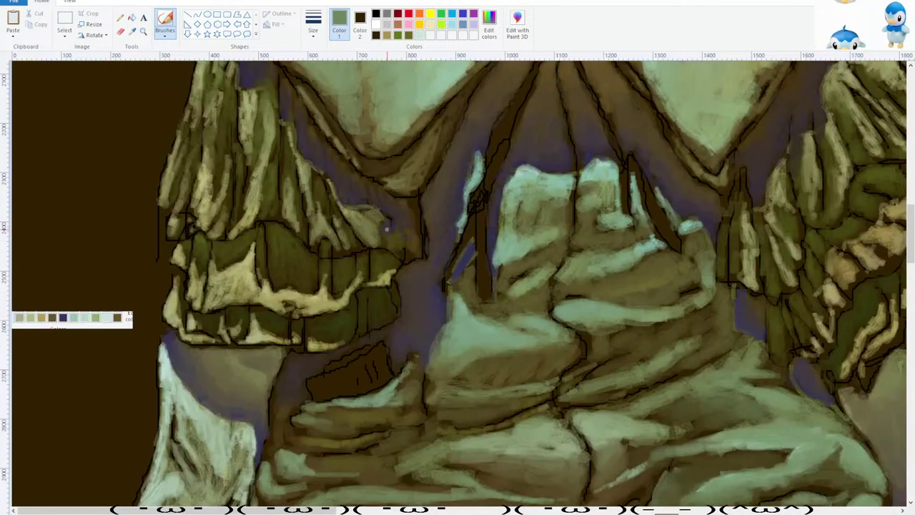
# Sample mint from the bodice's upper edge, brighten the mid-bodice fold beside the centre seam, and soften it with a sampled green.
pyautogui.click(133, 31)
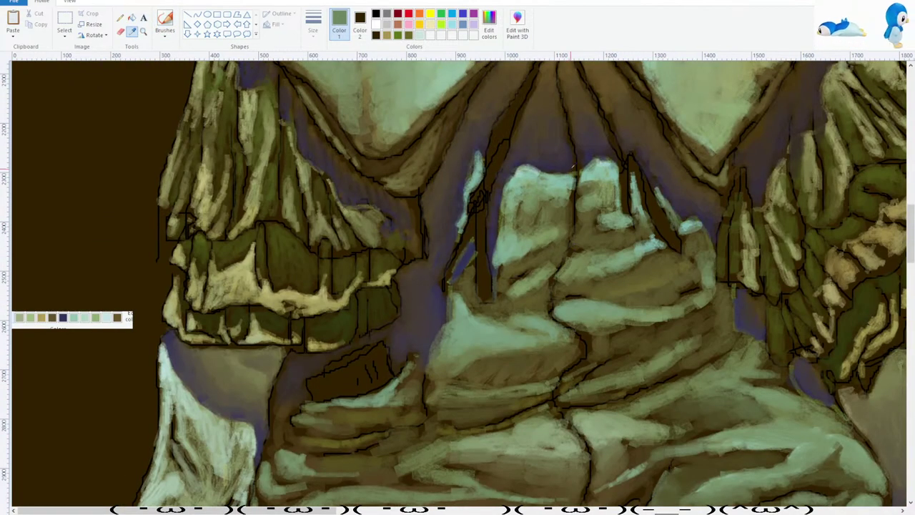
pyautogui.click(565, 175)
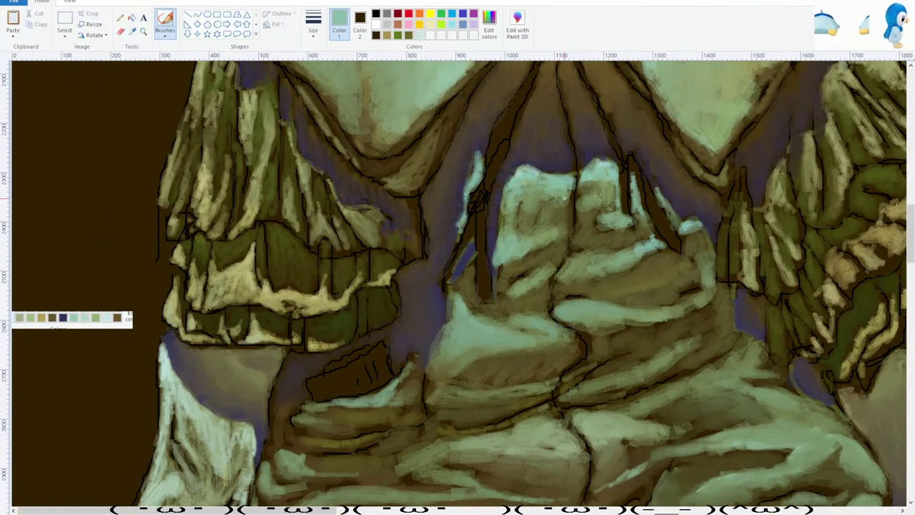
pyautogui.moveTo(574, 328); pyautogui.dragTo(582, 329)
pyautogui.moveTo(583, 329); pyautogui.dragTo(558, 312)
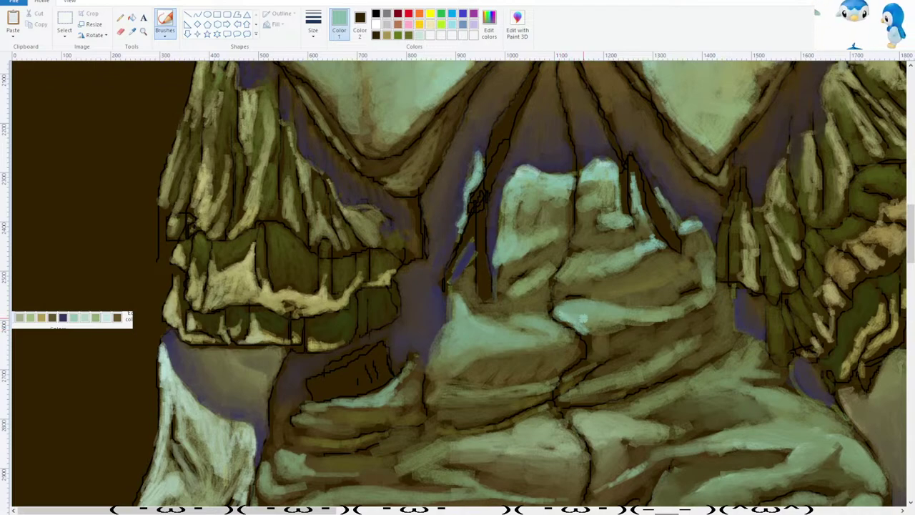
pyautogui.click(133, 32)
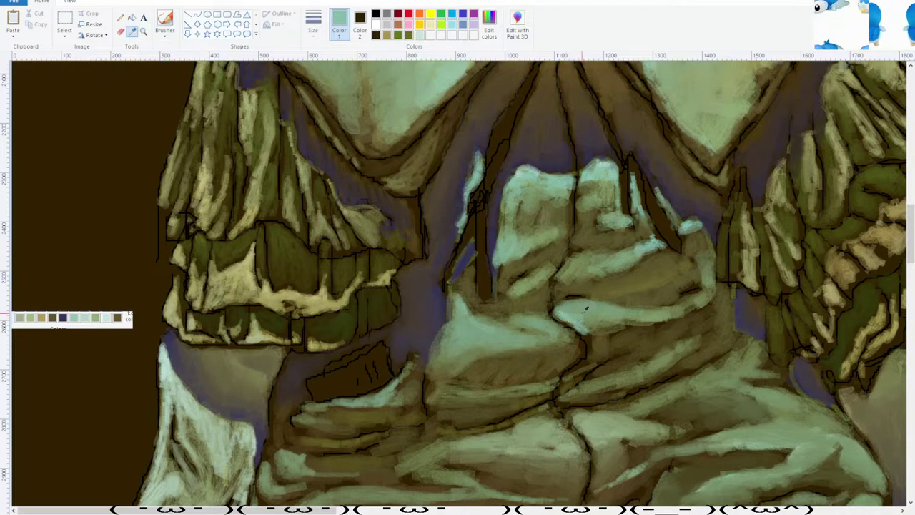
pyautogui.click(582, 315)
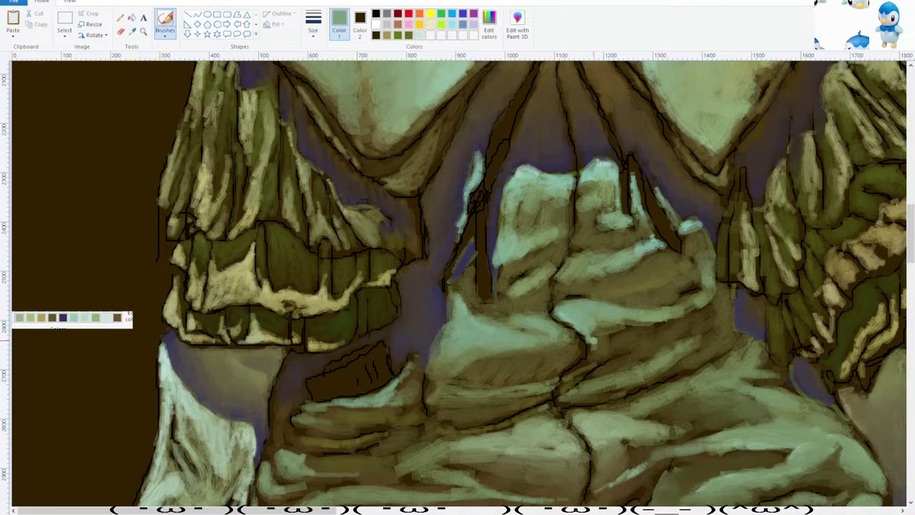
# Sample olive and mid-green from the bodice folds and touch up the bodice's left edge beside the dark ribbon.
pyautogui.click(132, 31)
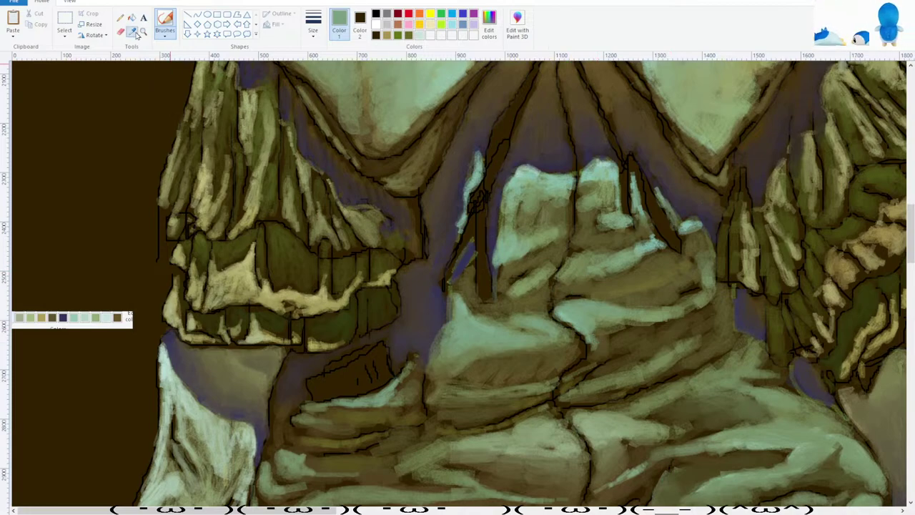
pyautogui.click(595, 343)
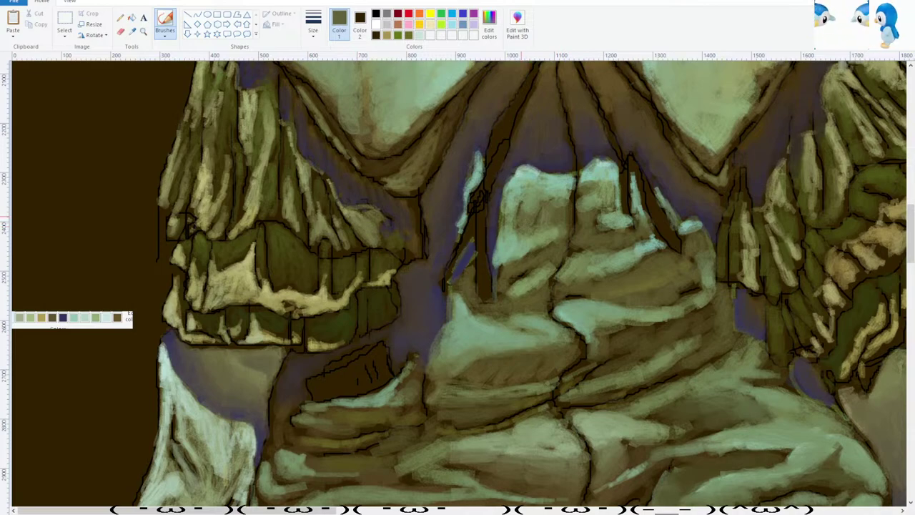
pyautogui.click(132, 33)
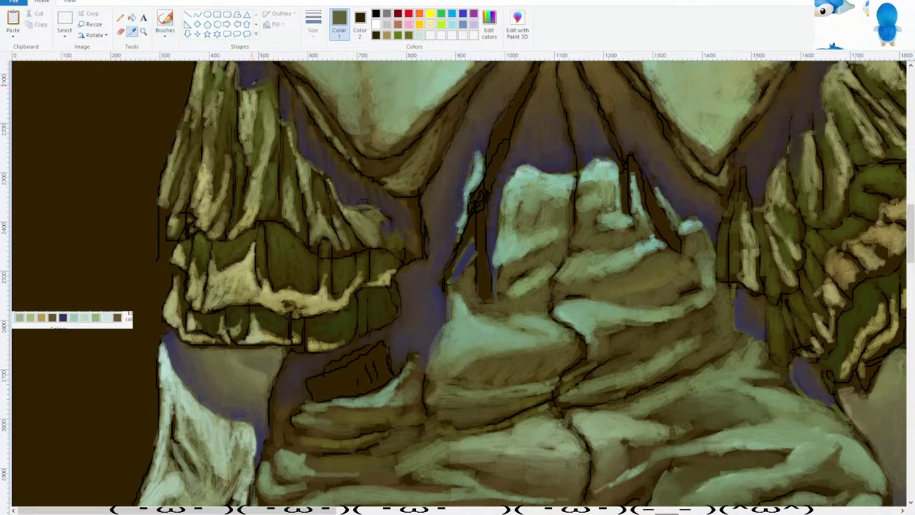
pyautogui.click(504, 244)
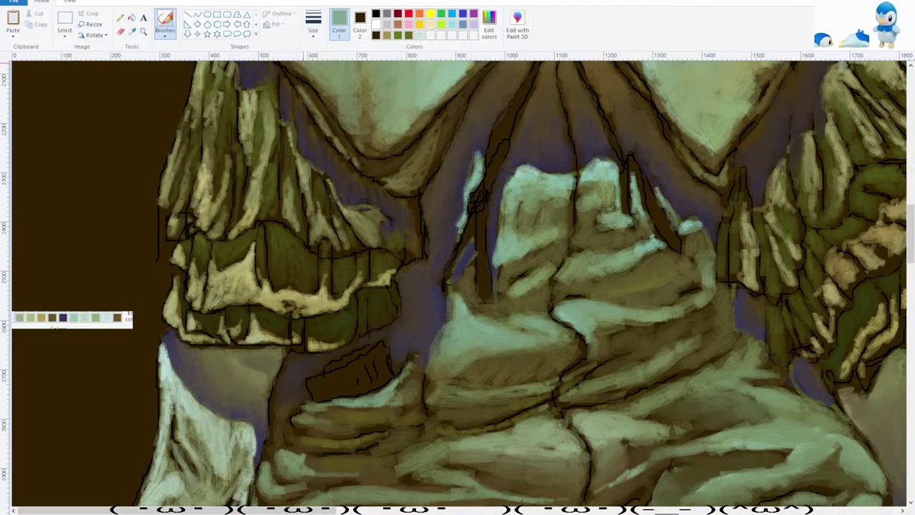
pyautogui.moveTo(465, 259)
pyautogui.mouseDown()
pyautogui.moveTo(466, 273)
pyautogui.moveTo(476, 268)
pyautogui.mouseUp()
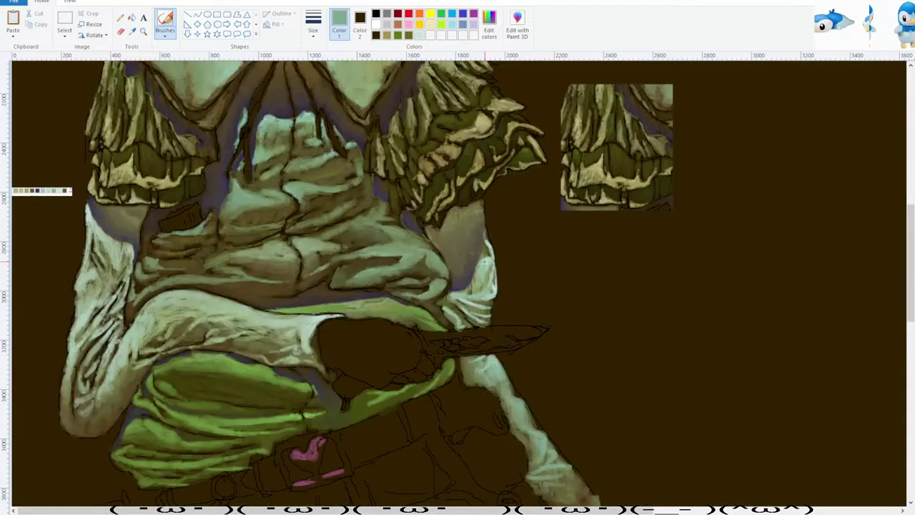
# Soften the highlight beside the right ribbon tail on the upper bodice with a sampled muted green, and check the whole figure.
pyautogui.scroll(3, 479, 260)
pyautogui.scroll(-1, 443, 261)
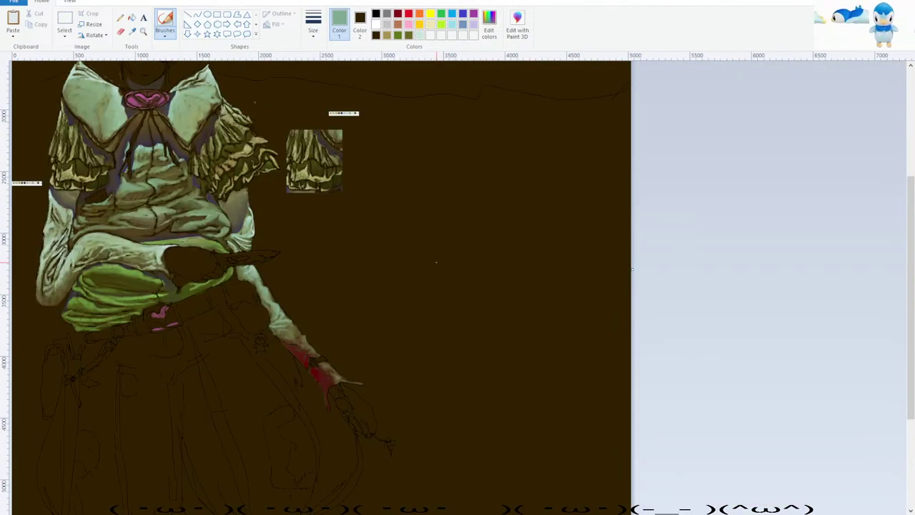
pyautogui.scroll(3, 436, 261)
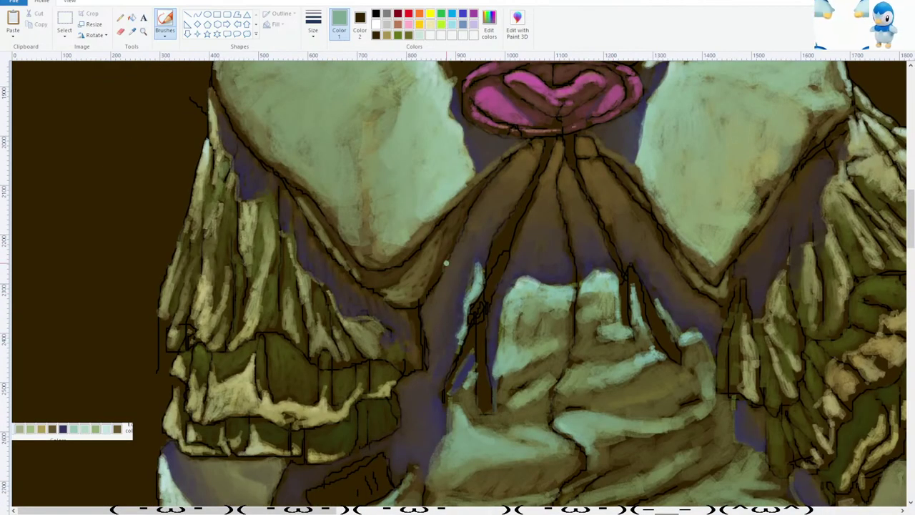
pyautogui.click(131, 30)
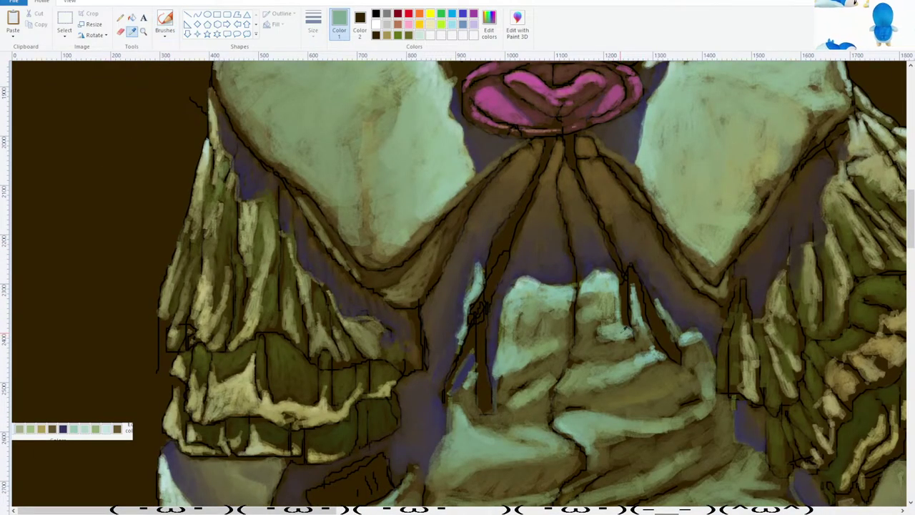
pyautogui.click(627, 336)
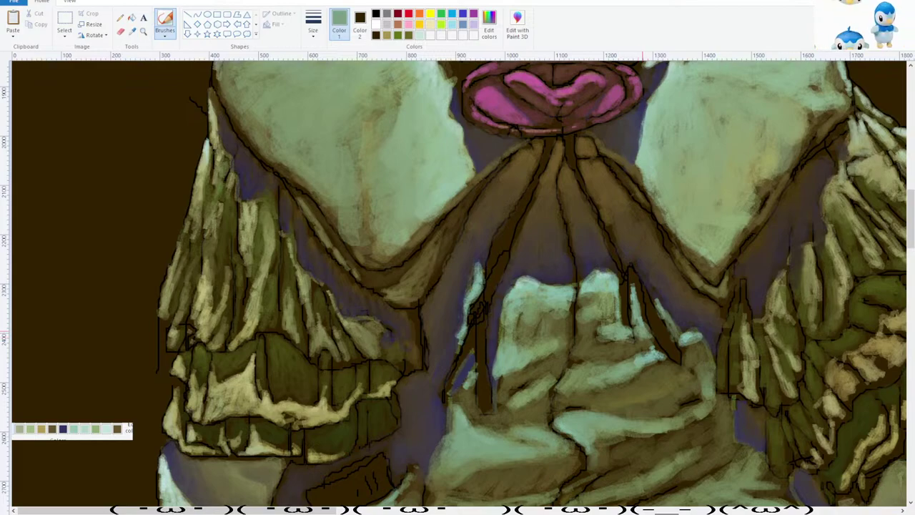
pyautogui.scroll(-4, 593, 328)
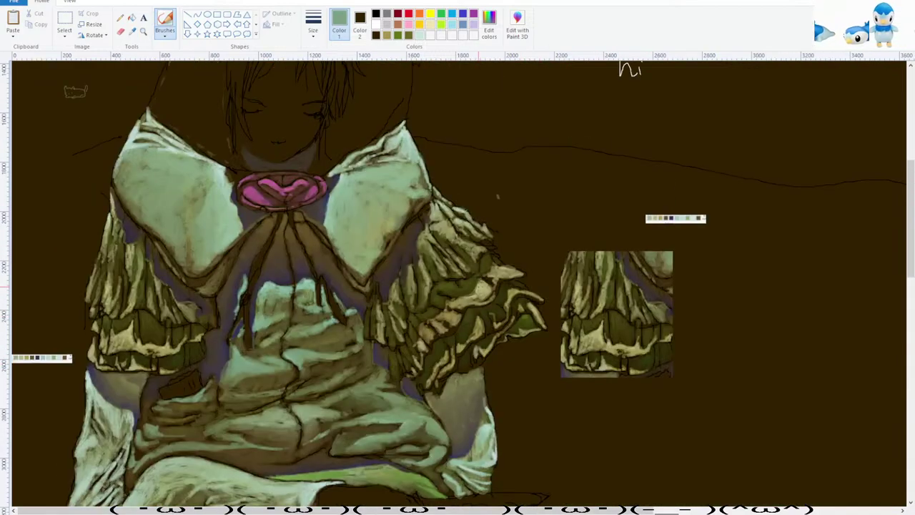
pyautogui.scroll(-2, 416, 283)
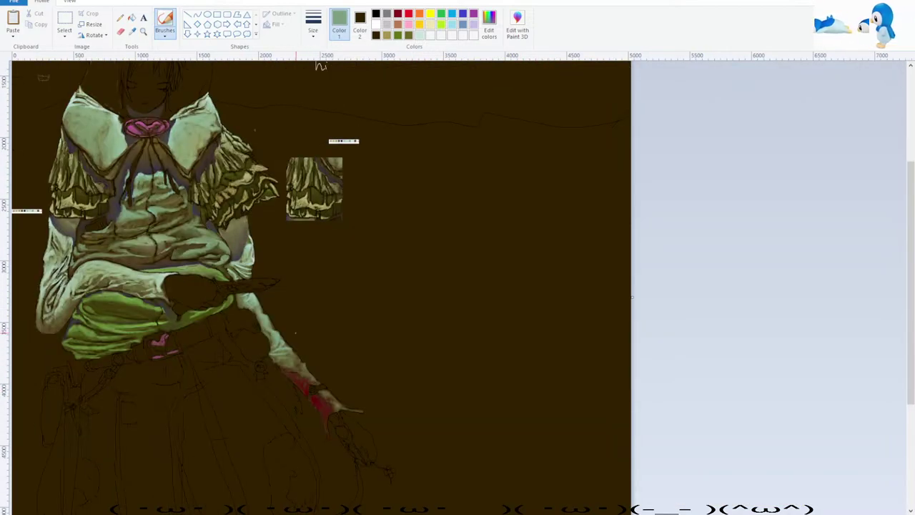
# Sample dark red from the stain on the hanging arm's sleeve and touch up the stain above the button band.
pyautogui.scroll(3, 410, 355)
pyautogui.scroll(4, 410, 356)
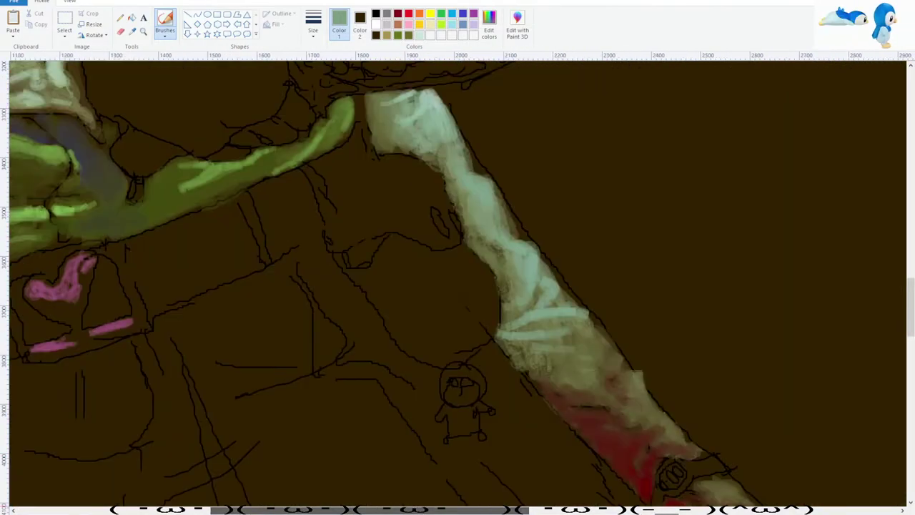
pyautogui.scroll(-3, 519, 479)
pyautogui.click(132, 30)
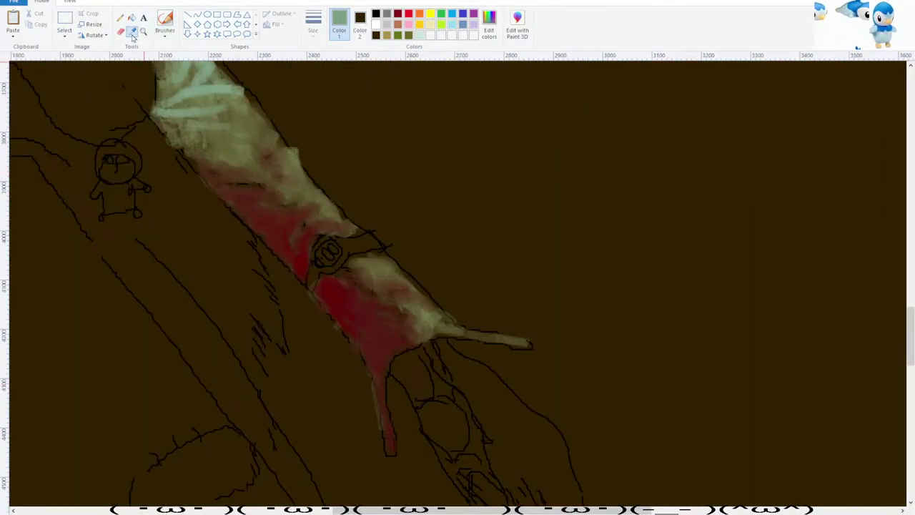
pyautogui.click(303, 262)
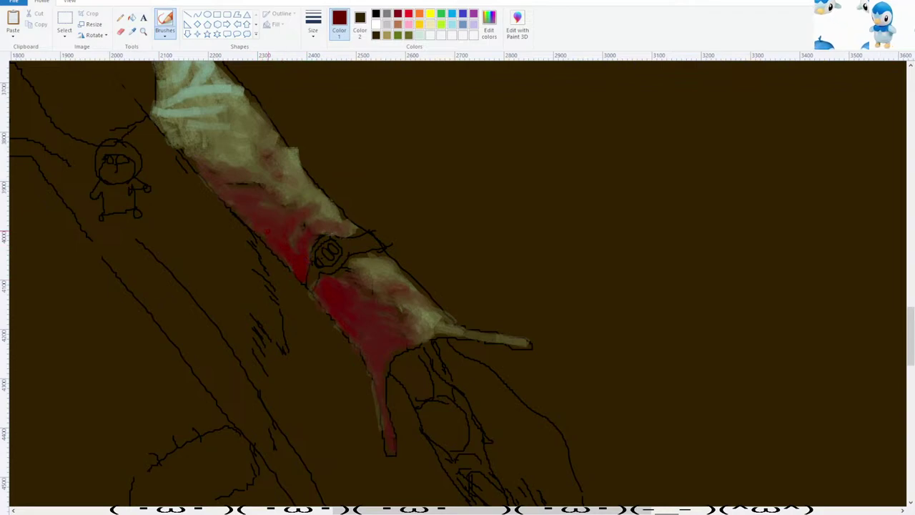
# Paint a pale mint highlight sampled from the upper sleeve along the cuff's thin outer tip, and blend its base with a sampled grey-green.
pyautogui.click(131, 31)
pyautogui.scroll(2, 642, 286)
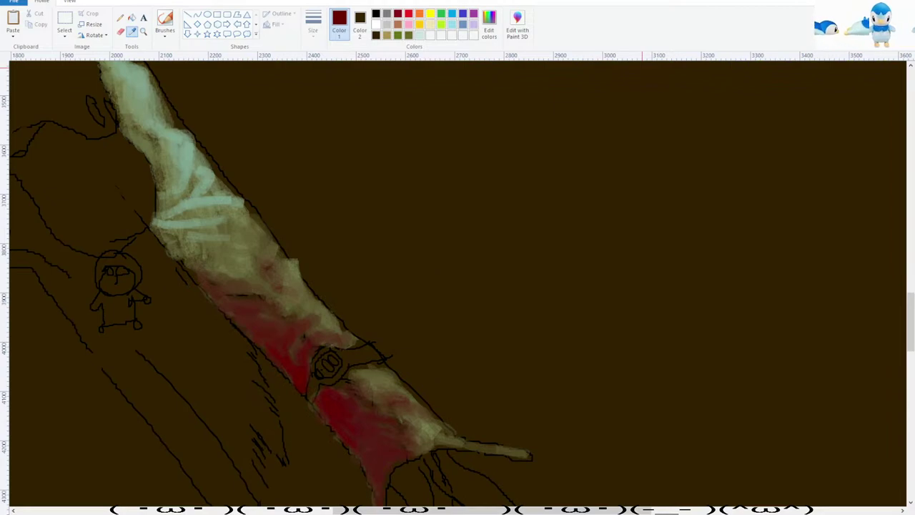
pyautogui.scroll(1, 482, 189)
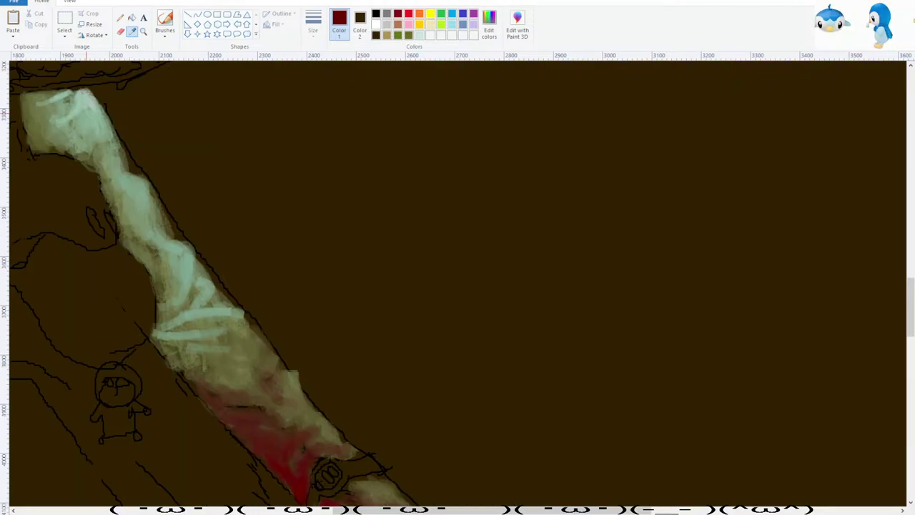
pyautogui.click(85, 125)
pyautogui.scroll(-4, 180, 149)
pyautogui.moveTo(451, 327)
pyautogui.mouseDown()
pyautogui.moveTo(528, 342)
pyautogui.moveTo(441, 327)
pyautogui.mouseUp()
pyautogui.click(132, 30)
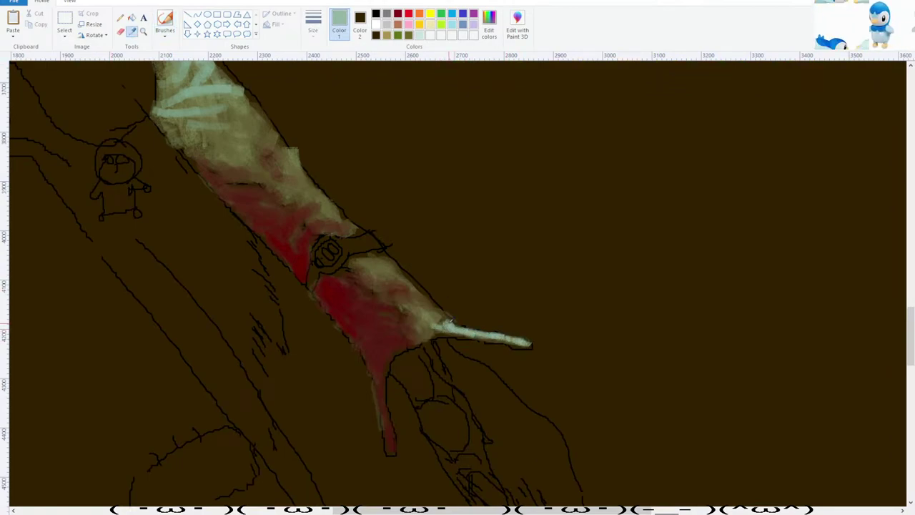
pyautogui.click(450, 322)
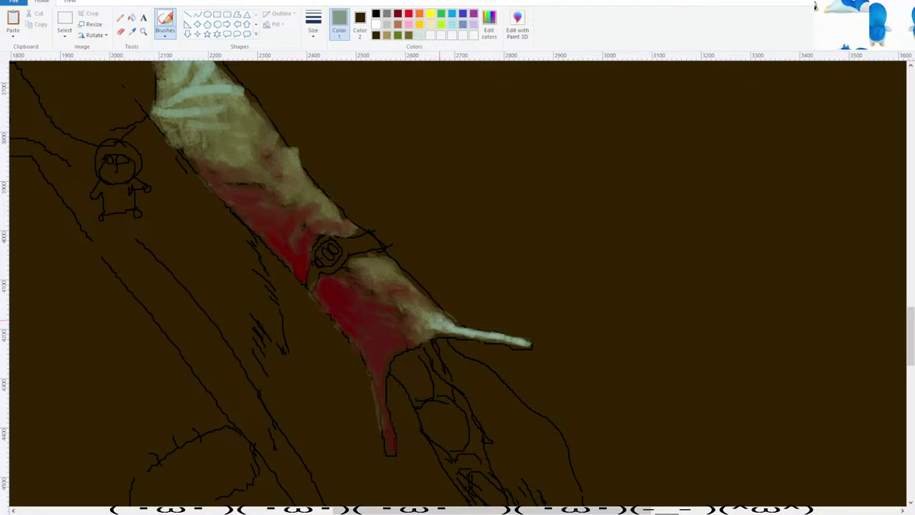
# Blend the cuff above its outer tip with sampled grey-greens and paint a light highlight just below the button band.
pyautogui.click(133, 33)
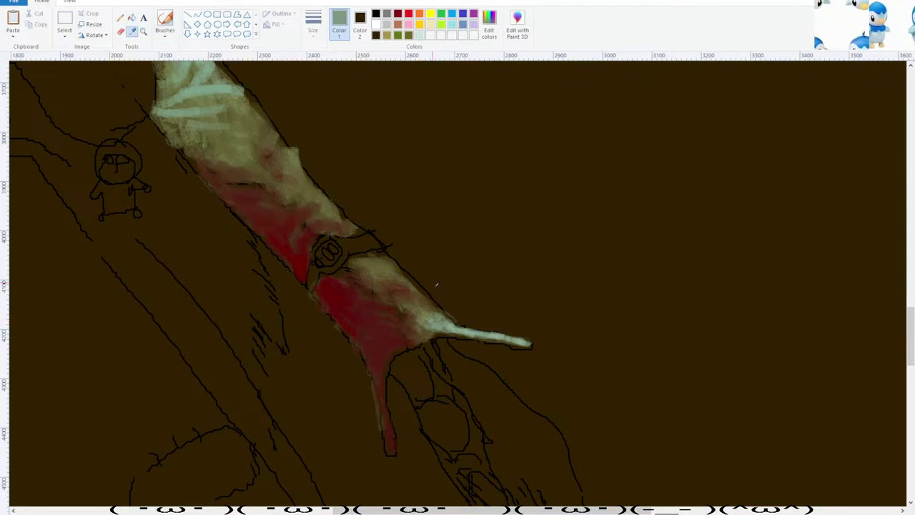
pyautogui.click(413, 316)
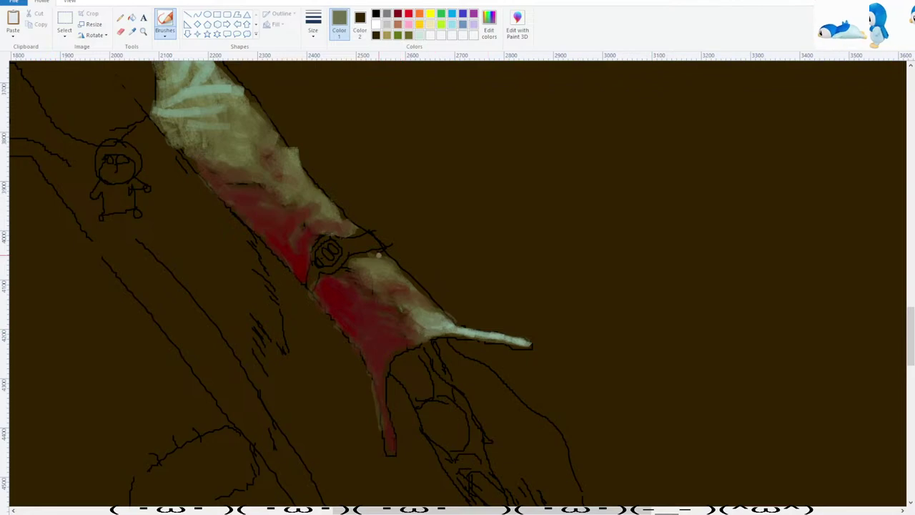
pyautogui.hotkey('alt', 'h')
pyautogui.press('k')
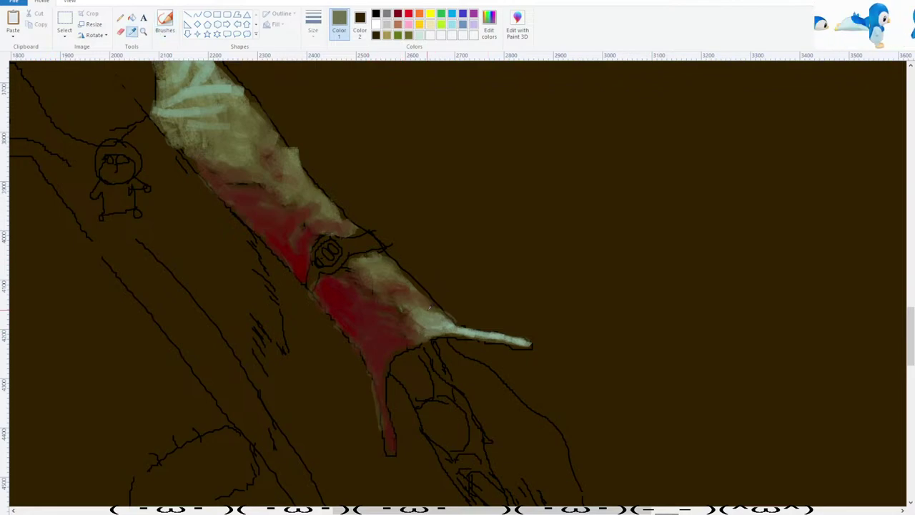
pyautogui.click(447, 333)
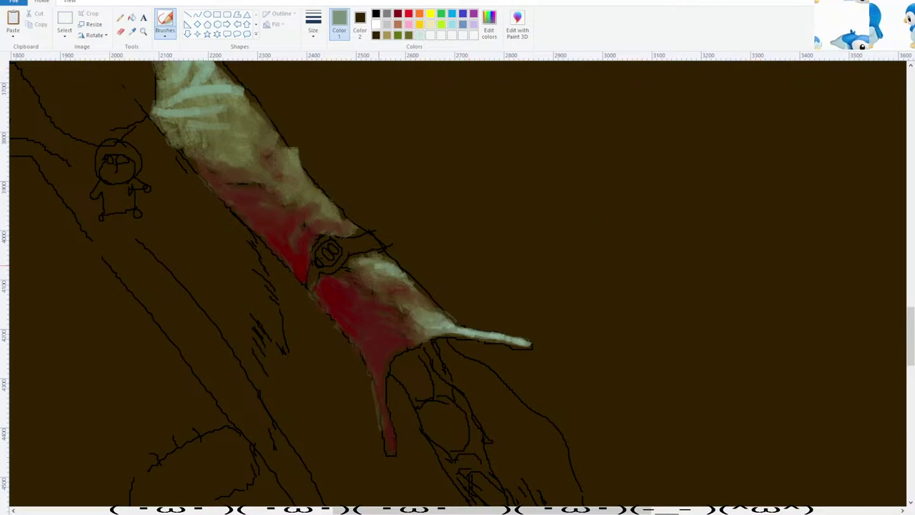
pyautogui.scroll(-1, 429, 274)
pyautogui.scroll(2, 425, 272)
pyautogui.scroll(-1, 329, 281)
# Extend the red stain along the sleeve's lower edge above the button band with sampled dark red, and soften it with brownish red.
pyautogui.click(132, 32)
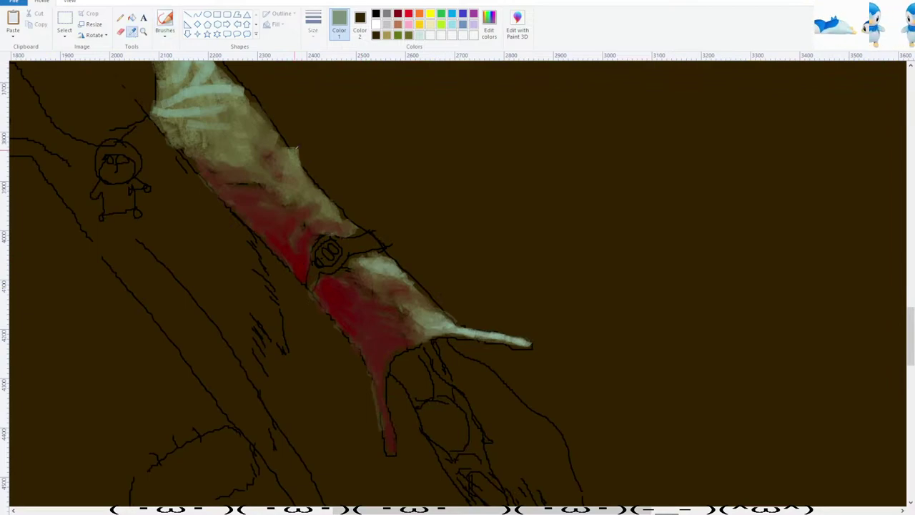
pyautogui.scroll(1, 275, 315)
pyautogui.click(271, 349)
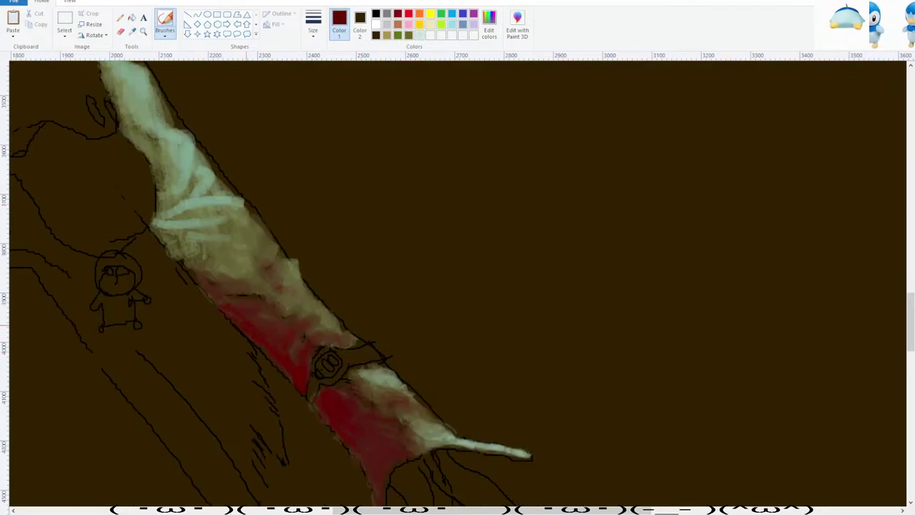
pyautogui.scroll(-1, 187, 150)
pyautogui.click(131, 31)
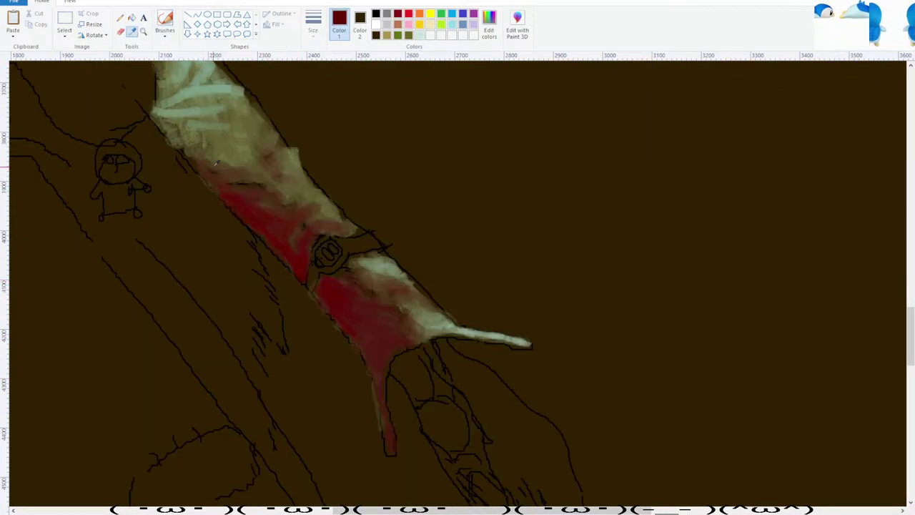
pyautogui.click(212, 179)
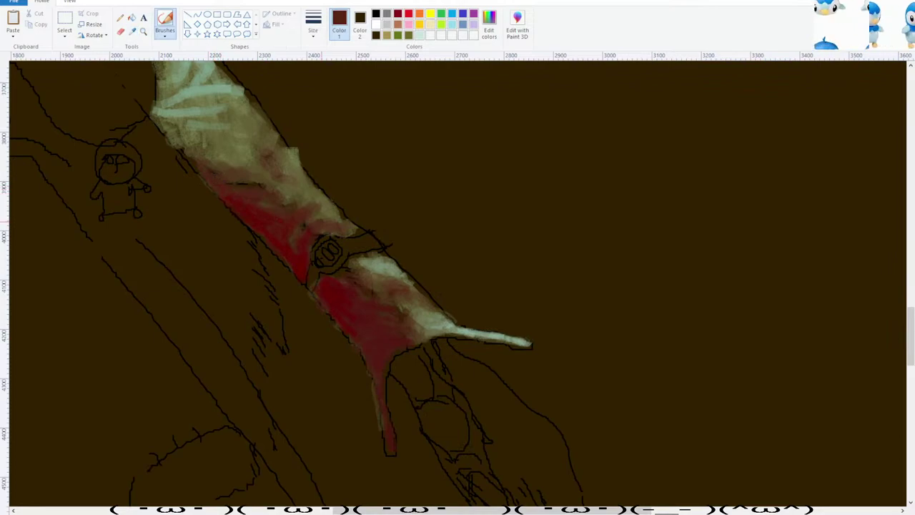
# Sample dark red from the cuff below the button band and strengthen the stain along its inner edge.
pyautogui.hscroll(-3, 458, 286)
pyautogui.scroll(-2, 458, 286)
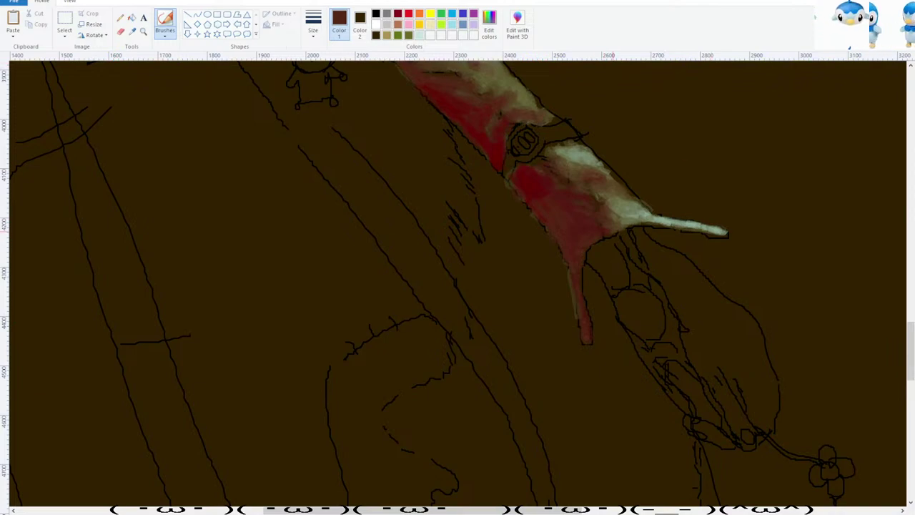
pyautogui.scroll(3, 641, 204)
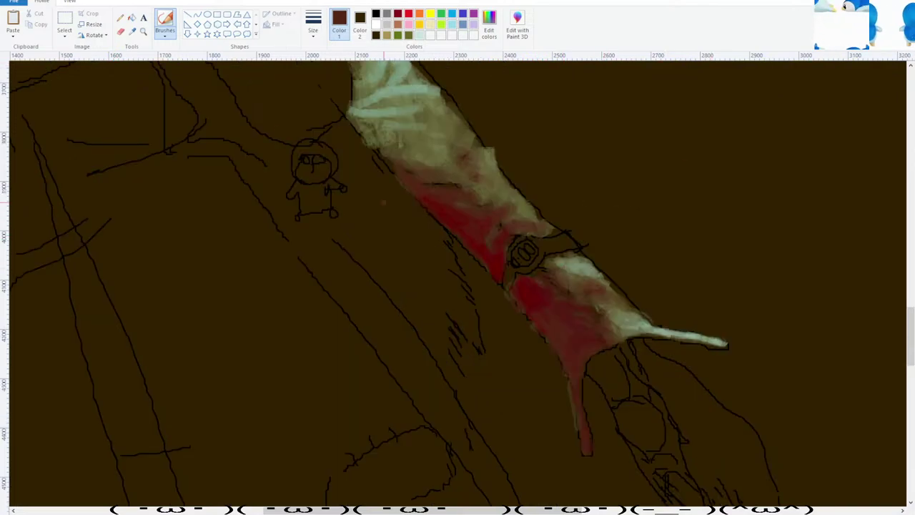
pyautogui.click(131, 31)
pyautogui.click(536, 297)
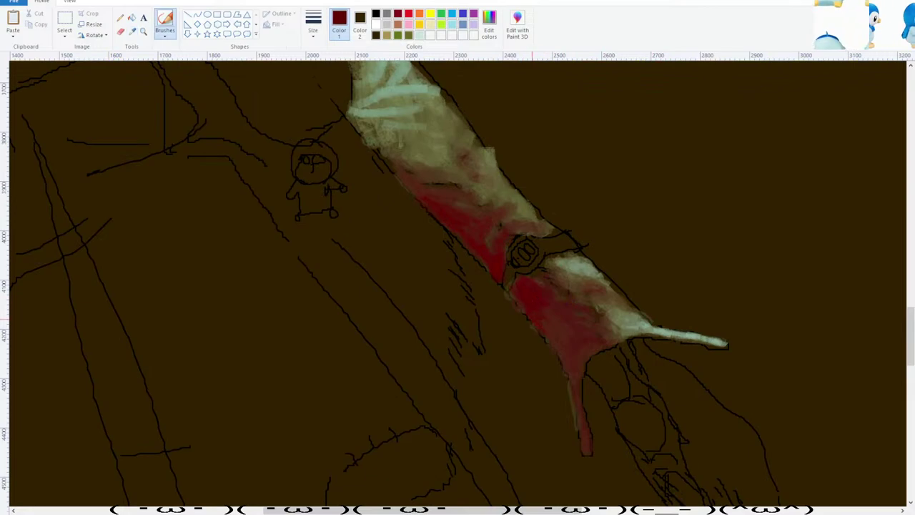
# Examine the stained arm and the rest of the figure at different zoom levels.
pyautogui.scroll(-2, 562, 311)
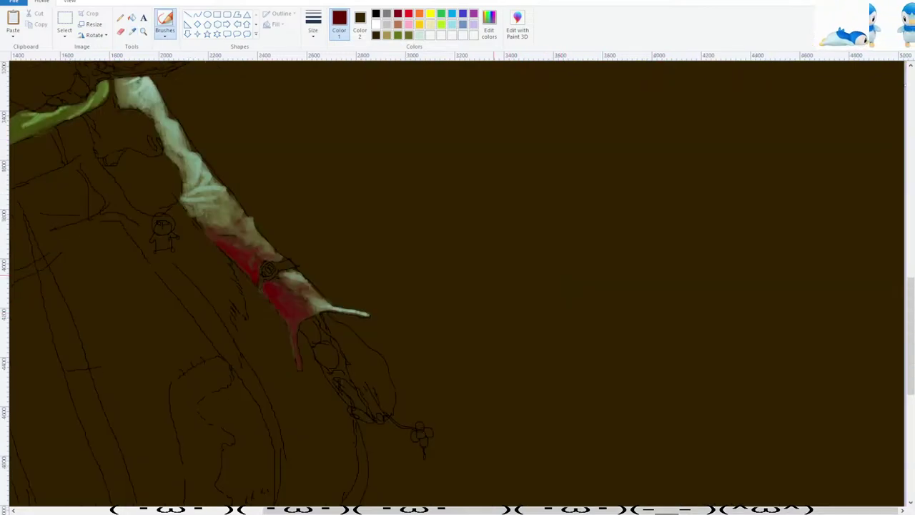
pyautogui.scroll(-2, 489, 281)
pyautogui.scroll(1, 486, 279)
pyautogui.scroll(-2, 481, 289)
pyautogui.scroll(1, 409, 412)
pyautogui.scroll(-2, 408, 414)
pyautogui.scroll(3, 308, 458)
pyautogui.scroll(1, 296, 461)
pyautogui.scroll(-1, 296, 461)
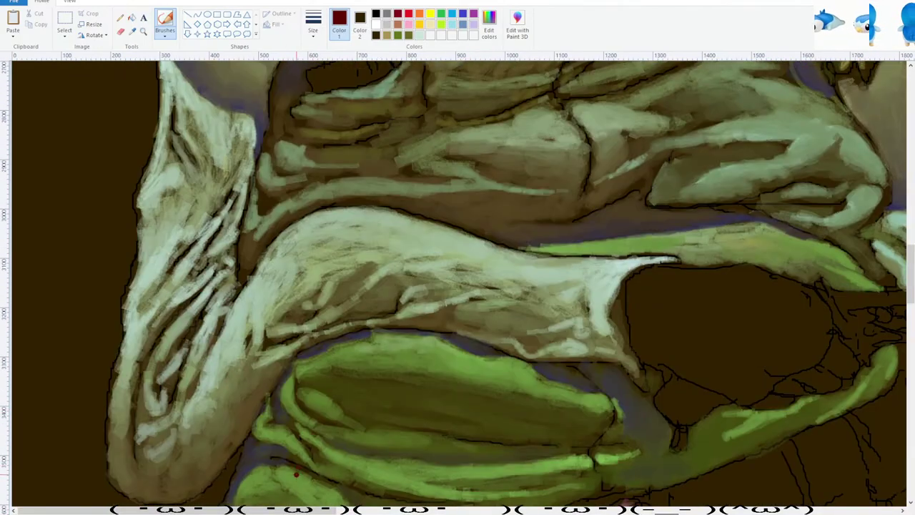
# Sample light green from the left ruffled sleeve's upper edge, change the brush size, and paint along the sleeve's outer pleats.
pyautogui.scroll(4, 295, 464)
pyautogui.moveTo(289, 511); pyautogui.dragTo(336, 511)
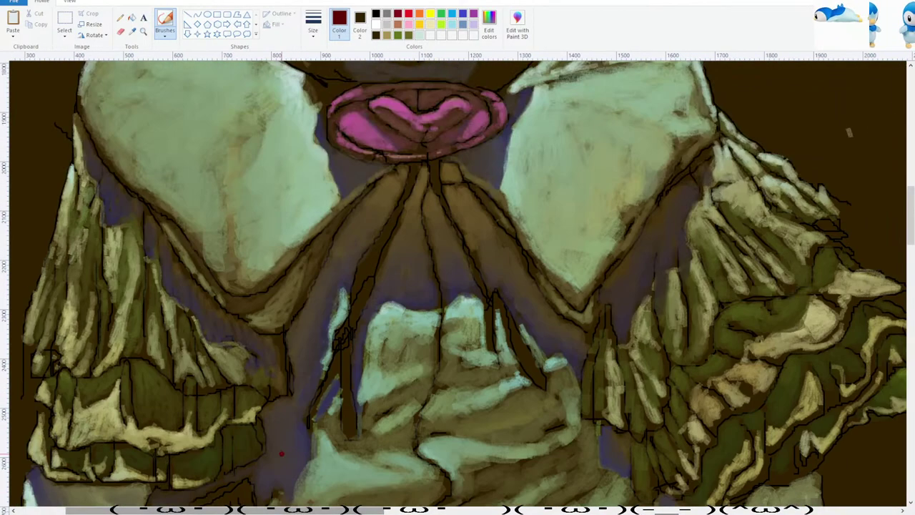
pyautogui.moveTo(258, 512); pyautogui.dragTo(207, 509)
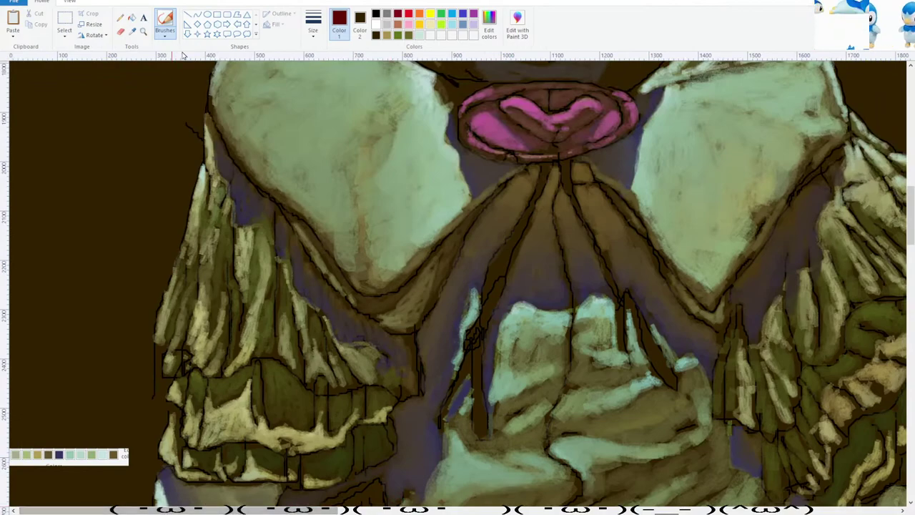
pyautogui.click(132, 32)
pyautogui.scroll(1, 292, 184)
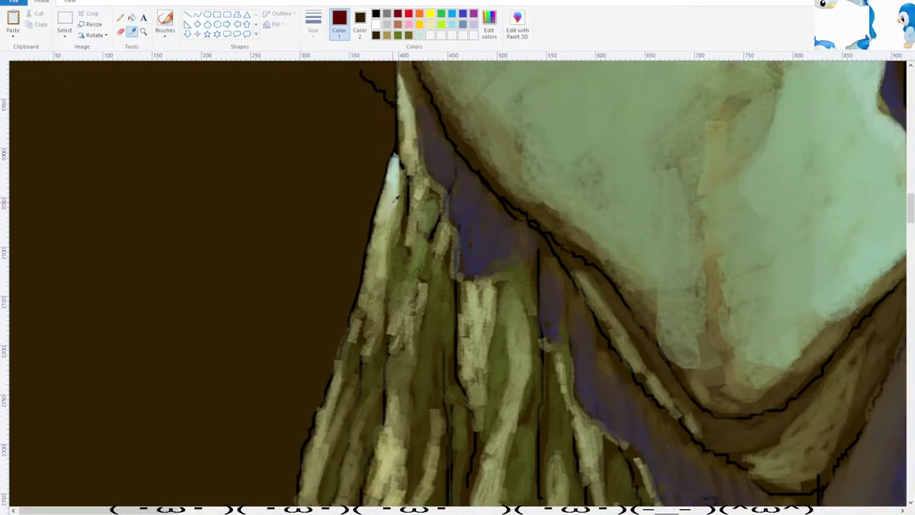
pyautogui.click(392, 207)
pyautogui.scroll(-2, 374, 261)
pyautogui.click(313, 28)
pyautogui.click(309, 65)
pyautogui.moveTo(344, 257)
pyautogui.mouseDown()
pyautogui.moveTo(344, 240)
pyautogui.moveTo(319, 346)
pyautogui.mouseUp()
pyautogui.scroll(-2, 195, 85)
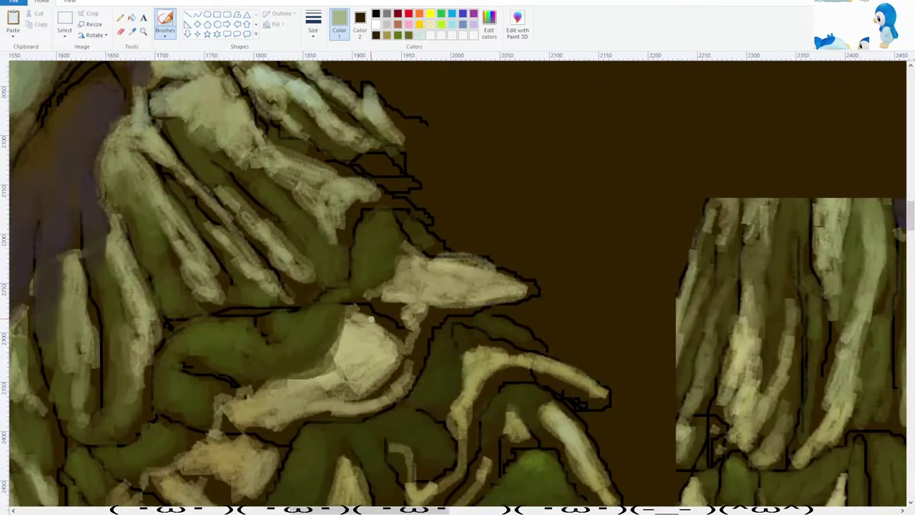
# Paint light green highlights on the central fold and outer pleat tips of the figure's left ruffled sleeve.
pyautogui.moveTo(371, 319)
pyautogui.mouseDown()
pyautogui.moveTo(379, 328)
pyautogui.moveTo(345, 322)
pyautogui.moveTo(355, 322)
pyautogui.mouseUp()
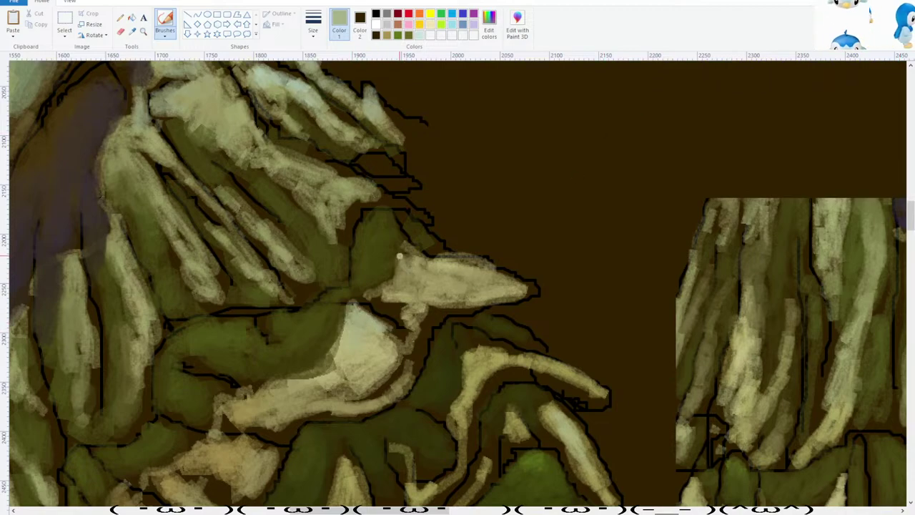
pyautogui.moveTo(397, 199)
pyautogui.mouseDown()
pyautogui.moveTo(349, 190)
pyautogui.moveTo(401, 201)
pyautogui.moveTo(368, 170)
pyautogui.moveTo(408, 180)
pyautogui.moveTo(349, 174)
pyautogui.mouseUp()
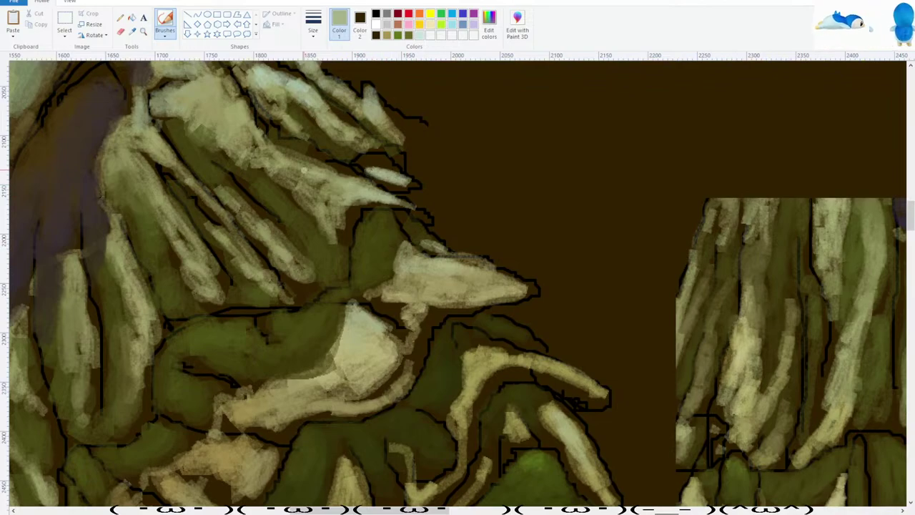
pyautogui.keyDown('ctrl'); pyautogui.scroll(-2, 336, 183); pyautogui.keyUp('ctrl')
pyautogui.scroll(3, 315, 201)
pyautogui.keyDown('ctrl'); pyautogui.scroll(4, 316, 200); pyautogui.keyUp('ctrl')
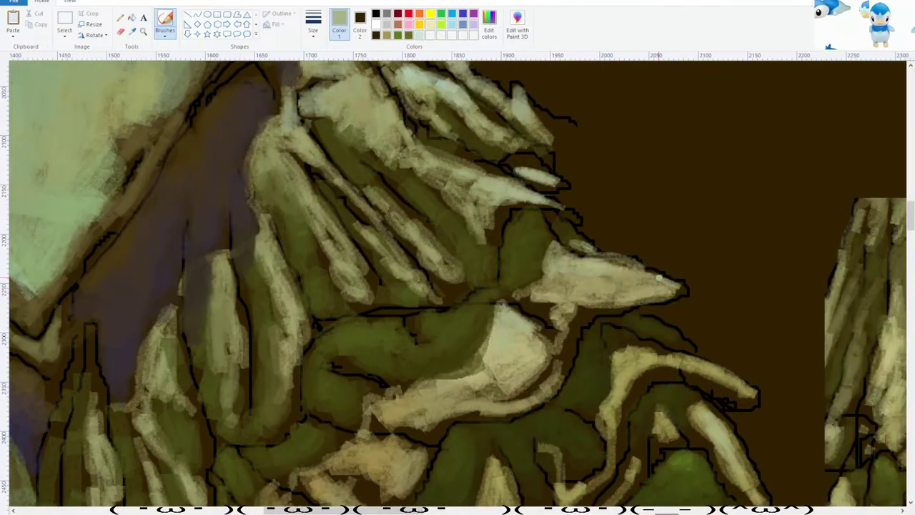
pyautogui.moveTo(659, 278)
pyautogui.mouseDown()
pyautogui.moveTo(688, 296)
pyautogui.moveTo(622, 280)
pyautogui.moveTo(640, 273)
pyautogui.mouseUp()
pyautogui.moveTo(663, 341)
pyautogui.mouseDown()
pyautogui.moveTo(643, 323)
pyautogui.moveTo(690, 346)
pyautogui.moveTo(634, 328)
pyautogui.moveTo(683, 345)
pyautogui.moveTo(750, 401)
pyautogui.mouseUp()
# Sample pale grey-green from the sleeve's upper pleats and brighten the pointed tip of the long lower fold.
pyautogui.scroll(3, 229, 156)
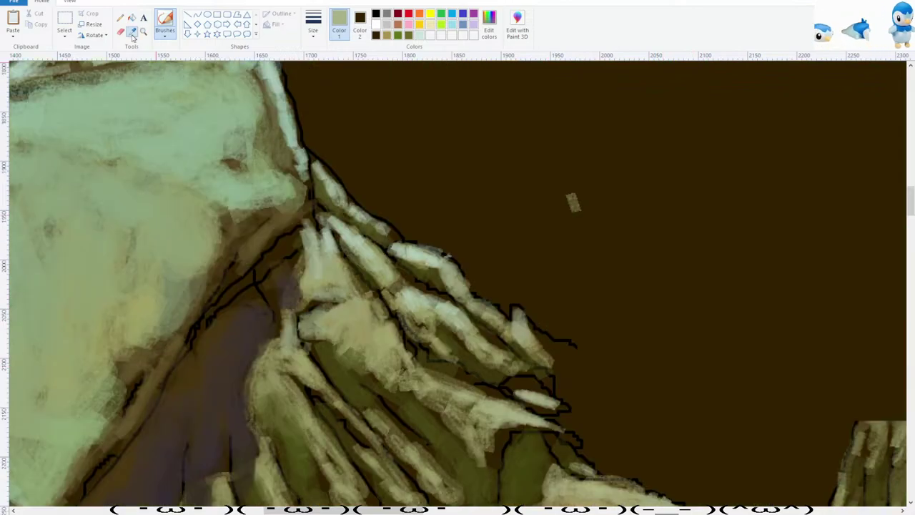
pyautogui.scroll(-5, 422, 218)
pyautogui.scroll(-3, 702, 305)
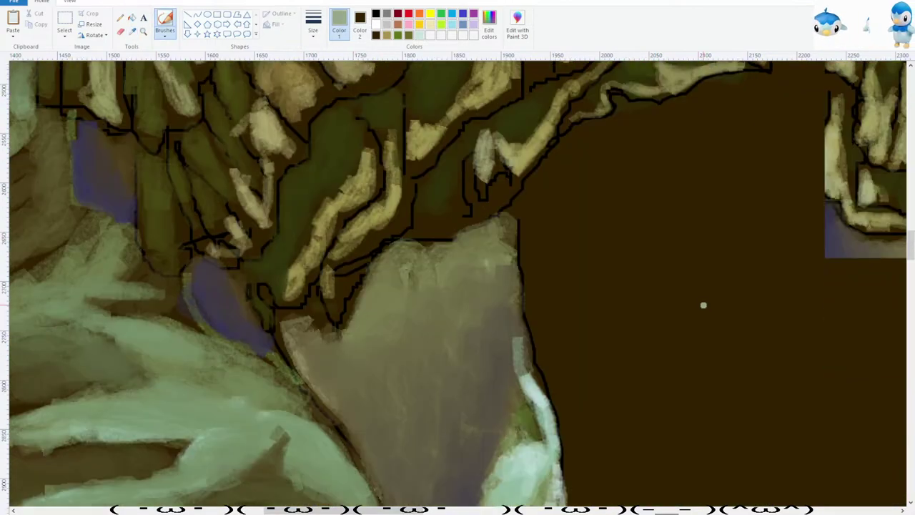
pyautogui.scroll(6, 692, 282)
pyautogui.moveTo(740, 384); pyautogui.dragTo(754, 396)
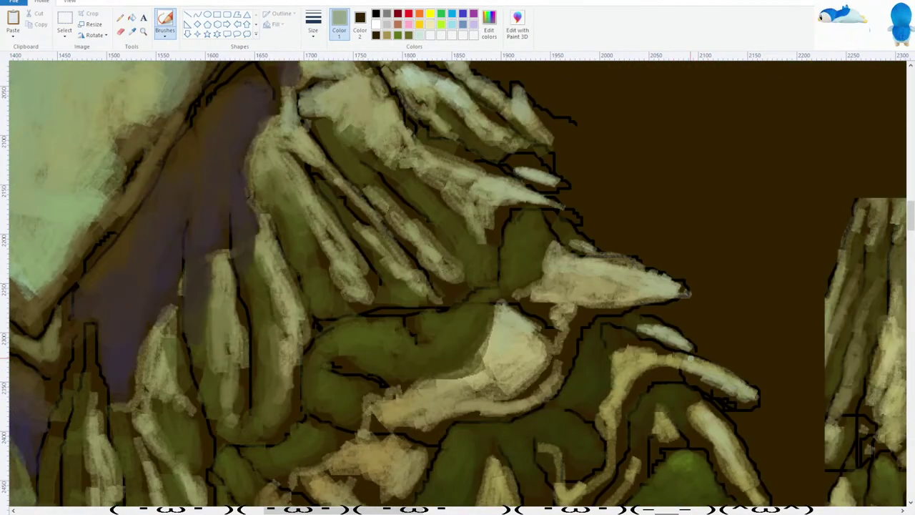
# Sample pale green from the narrow strip beside the collar and highlight the outer edges of the lower ruffles.
pyautogui.scroll(3, 692, 359)
pyautogui.click(132, 33)
pyautogui.scroll(-1, 316, 232)
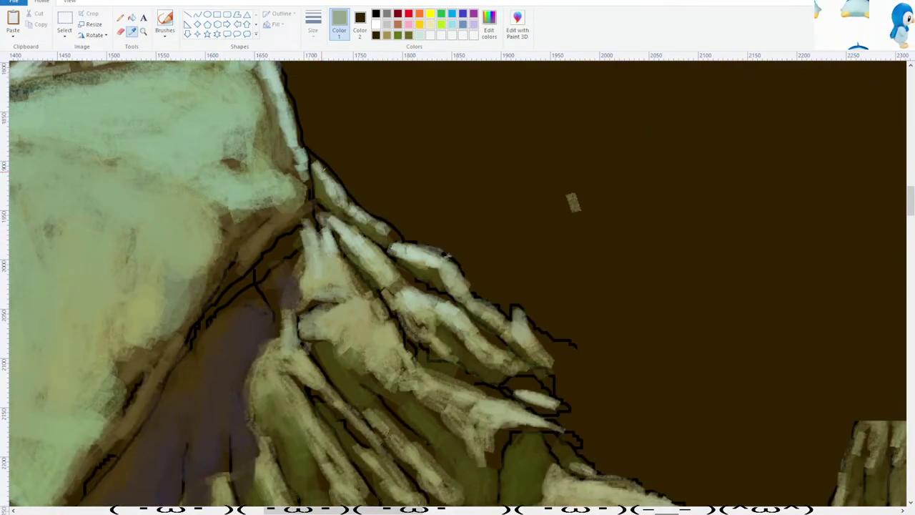
pyautogui.click(293, 122)
pyautogui.scroll(-5, 753, 304)
pyautogui.moveTo(747, 286)
pyautogui.mouseDown()
pyautogui.moveTo(737, 266)
pyautogui.moveTo(642, 240)
pyautogui.moveTo(626, 246)
pyautogui.moveTo(689, 256)
pyautogui.mouseUp()
pyautogui.moveTo(734, 338)
pyautogui.mouseDown()
pyautogui.moveTo(719, 311)
pyautogui.moveTo(763, 395)
pyautogui.mouseUp()
# Examine the highlighted ruffled sleeve against the whole figure at different zoom levels.
pyautogui.scroll(-2, 588, 318)
pyautogui.scroll(3, 589, 317)
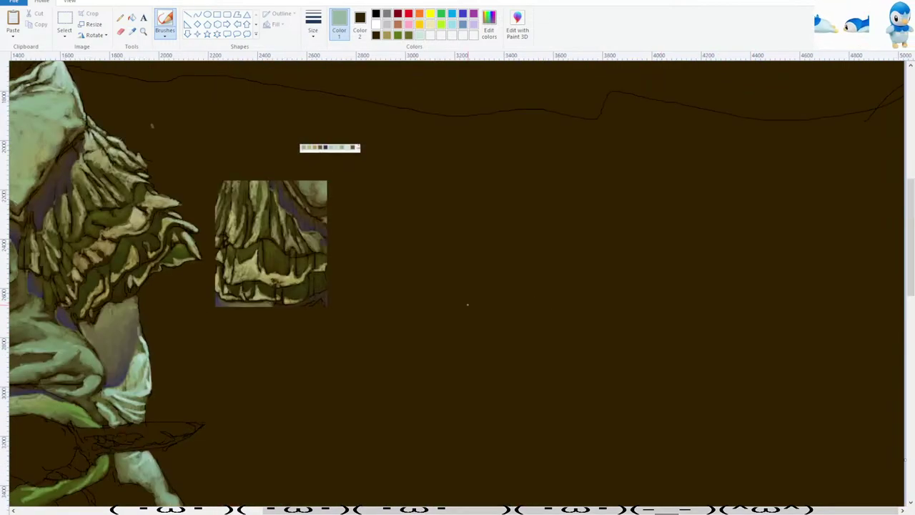
pyautogui.scroll(5, 452, 305)
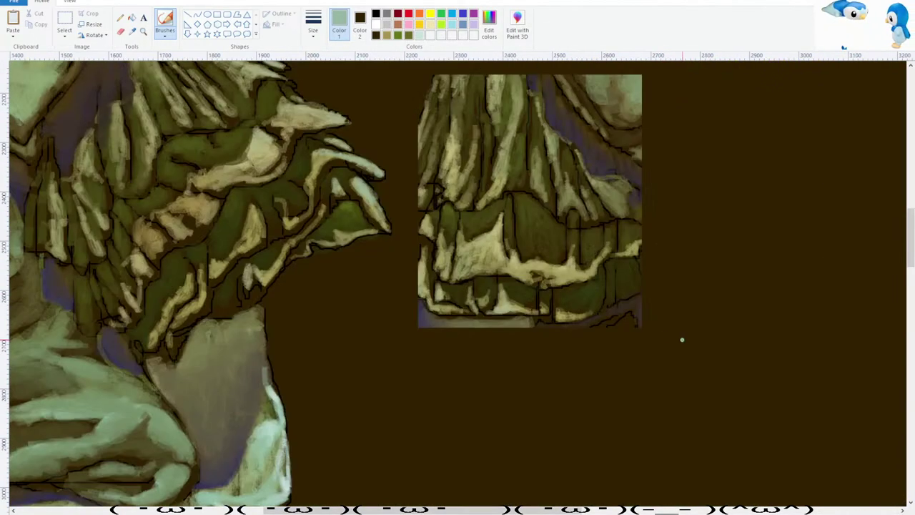
pyautogui.scroll(-5, 672, 322)
pyautogui.scroll(-2, 492, 311)
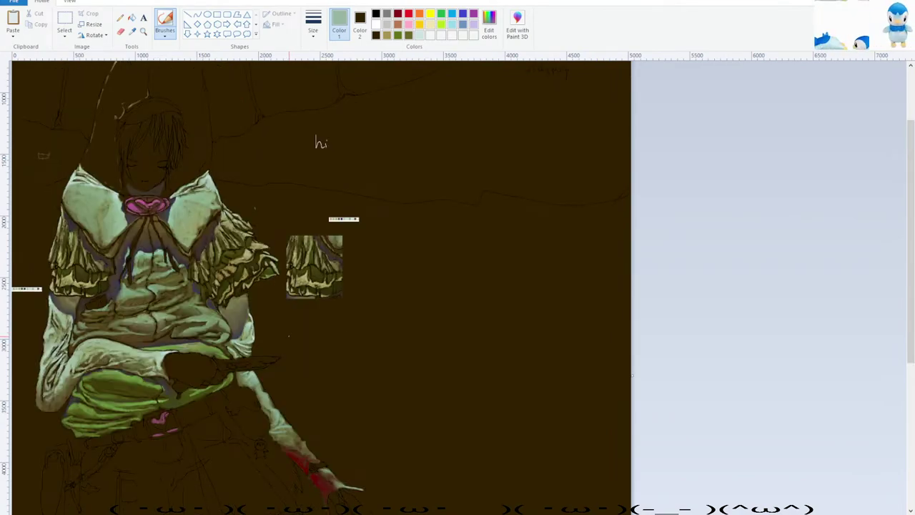
pyautogui.scroll(4, 322, 286)
pyautogui.hscroll(10, 435, 86)
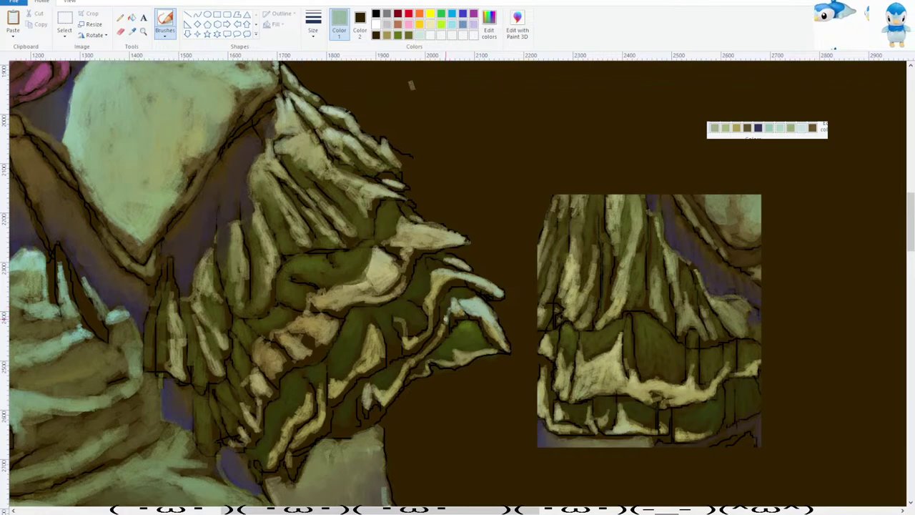
pyautogui.scroll(-3, 430, 336)
pyautogui.scroll(3, 424, 341)
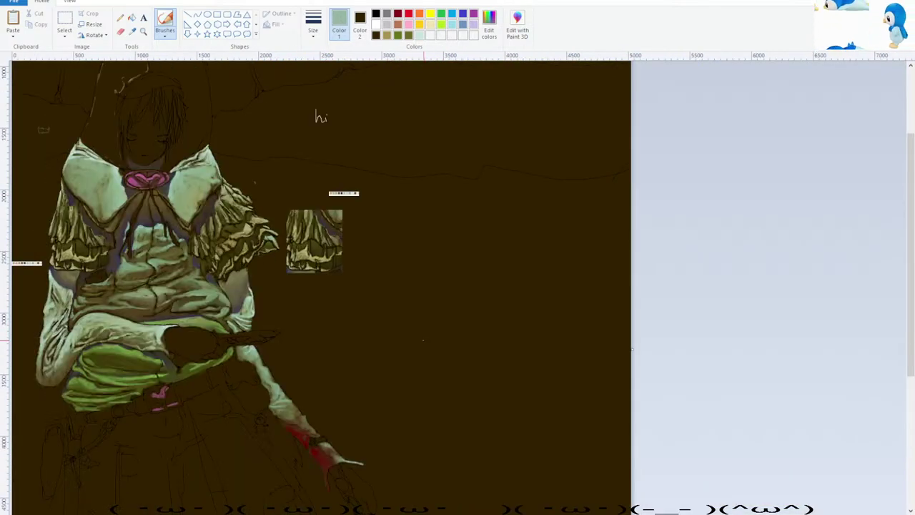
pyautogui.scroll(4, 423, 340)
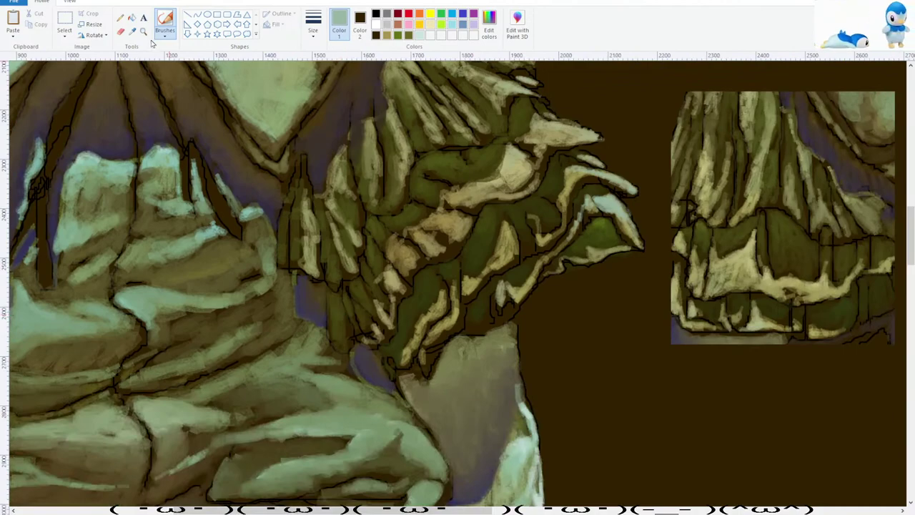
# Sample dark green from the outermost ruffle to refine its shadows, and sample light green from its bright upper fold.
pyautogui.click(132, 31)
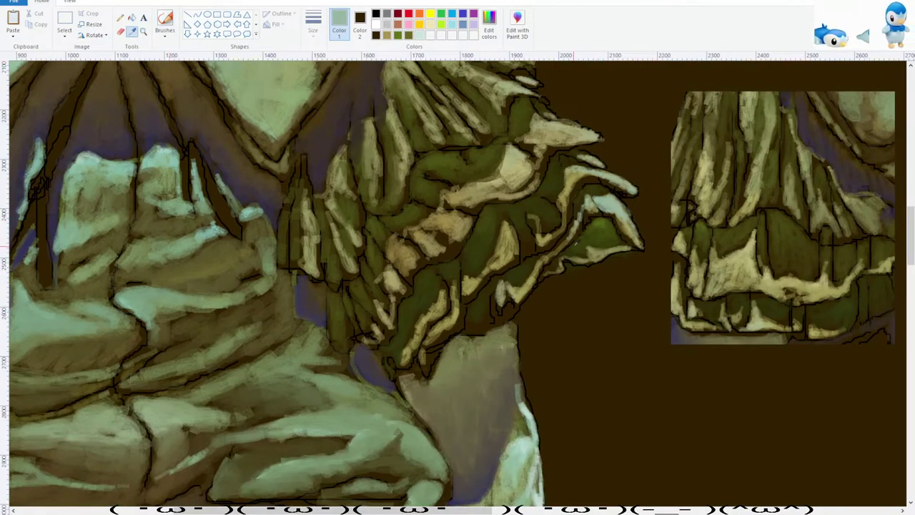
pyautogui.click(569, 251)
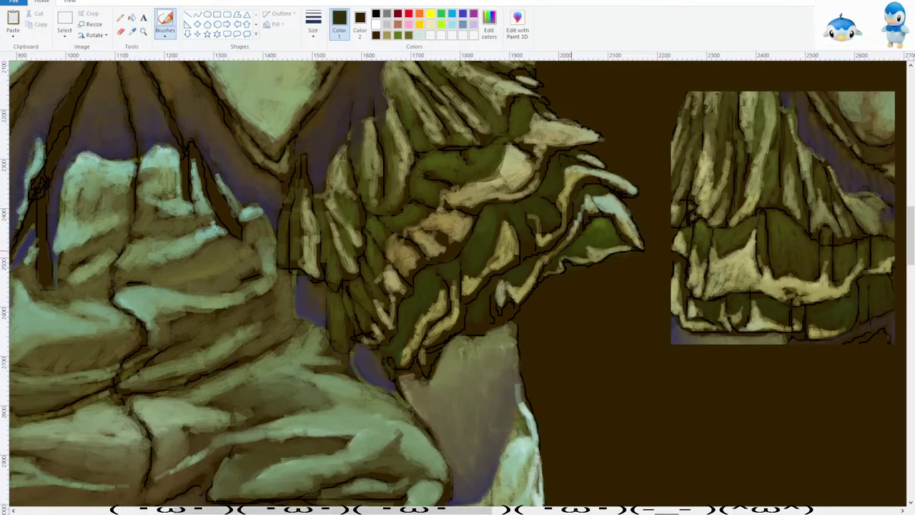
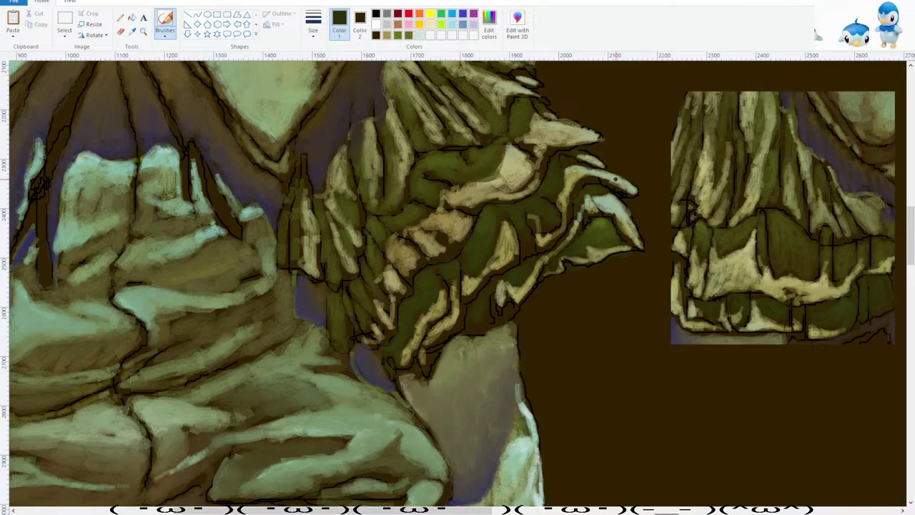
pyautogui.click(133, 31)
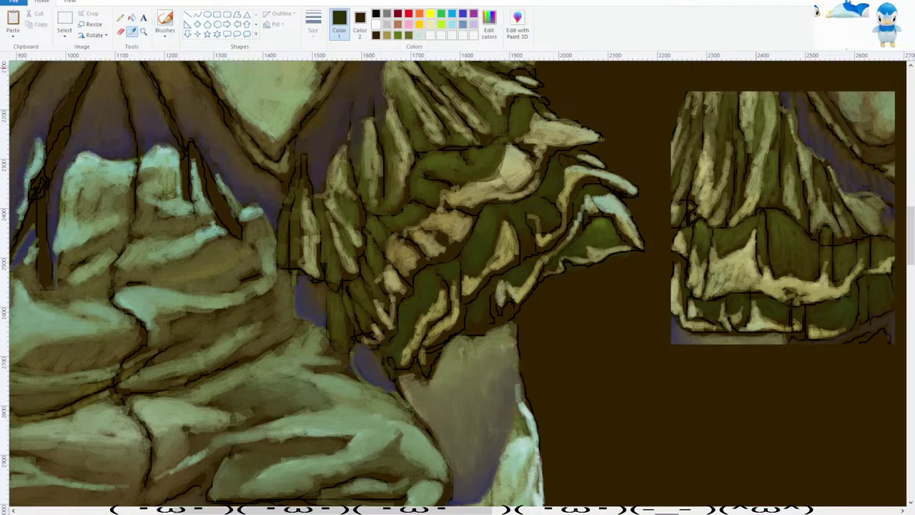
pyautogui.click(604, 200)
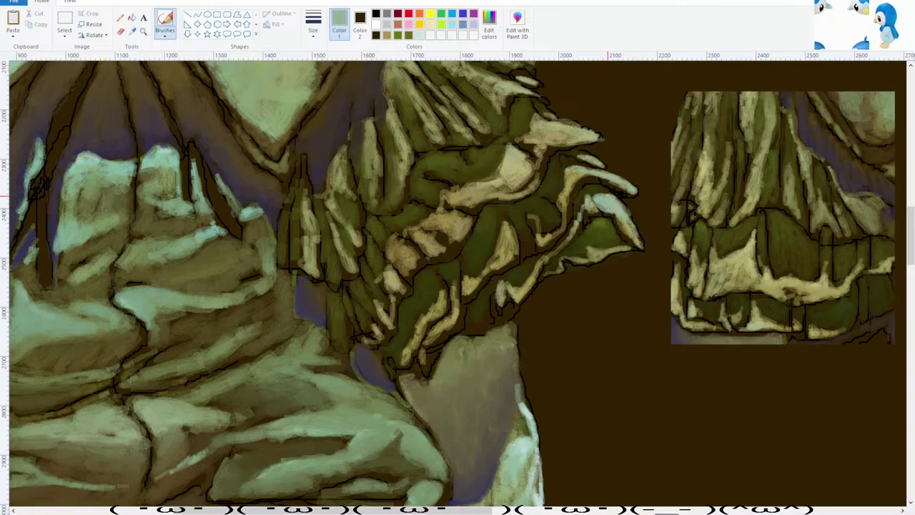
# Sample olive from the outermost ruffle's tip and lower edge to touch up its rim.
pyautogui.click(131, 32)
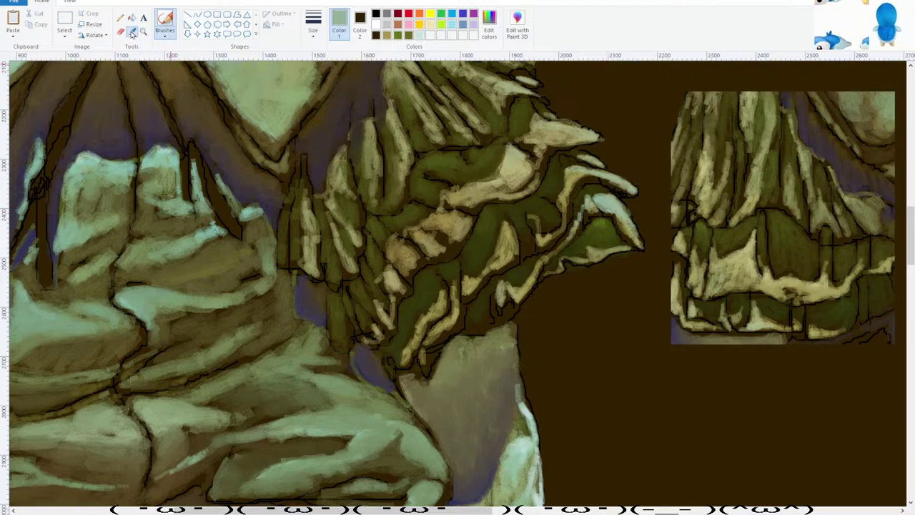
pyautogui.click(631, 246)
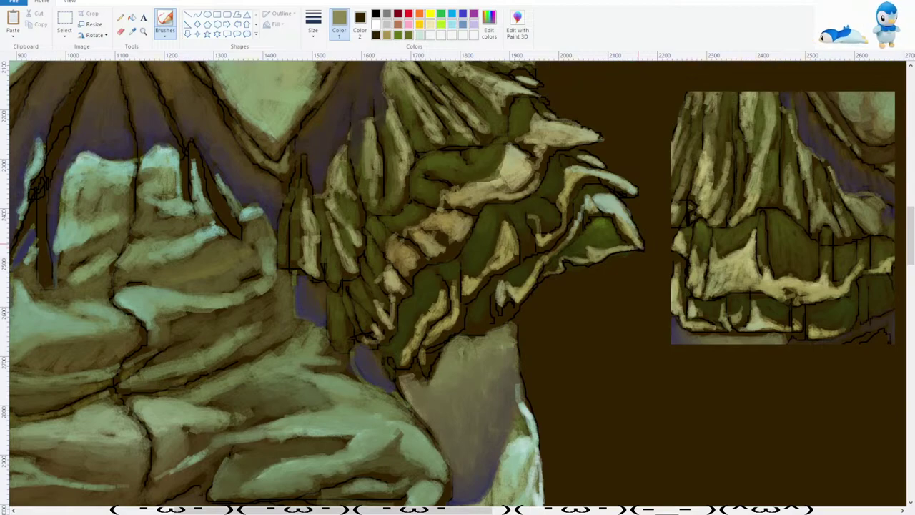
pyautogui.click(132, 31)
pyautogui.click(588, 263)
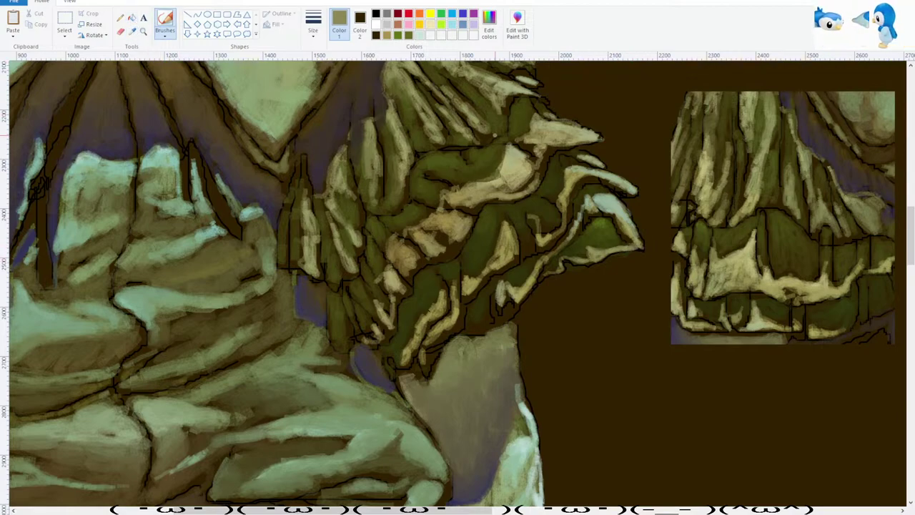
# Sample mid-green from inside the outermost ruffle and fill the dark gaps in the lowest folds above the arm.
pyautogui.click(132, 32)
pyautogui.click(613, 227)
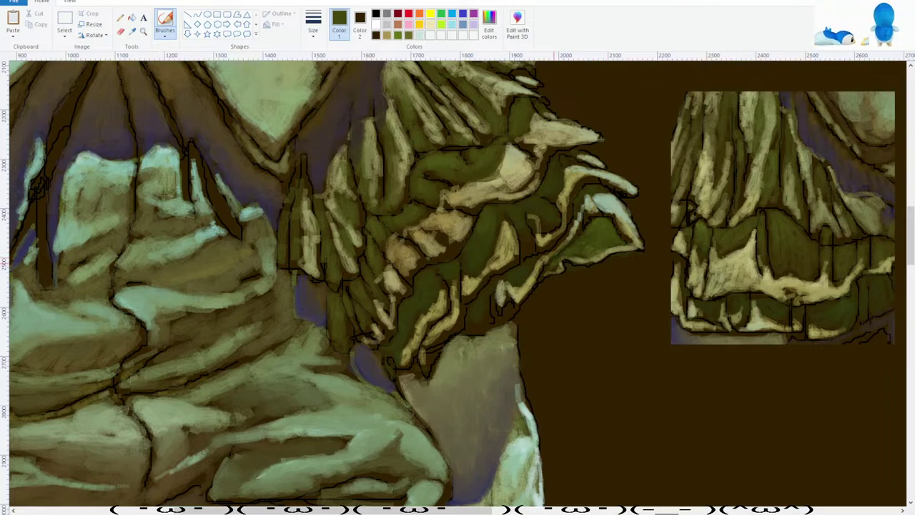
pyautogui.moveTo(534, 256); pyautogui.dragTo(525, 270)
pyautogui.scroll(-2, 534, 257)
pyautogui.scroll(2, 532, 275)
pyautogui.click(132, 31)
pyautogui.click(528, 259)
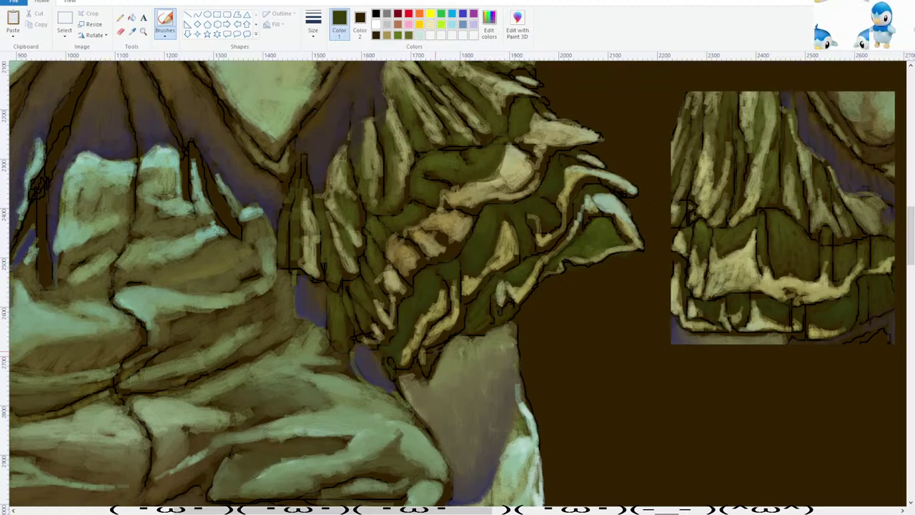
pyautogui.scroll(-2, 442, 363)
pyautogui.scroll(2, 417, 318)
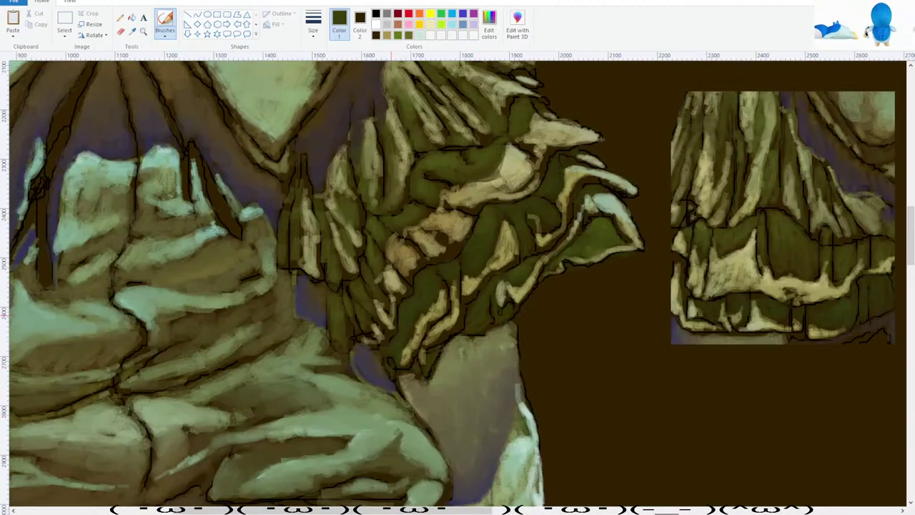
# Sample dark greyish purple from beneath the ruffled sleeve and paint the shadow between its lower edge and the bodice.
pyautogui.scroll(-2, 391, 315)
pyautogui.click(133, 32)
pyautogui.scroll(1, 276, 215)
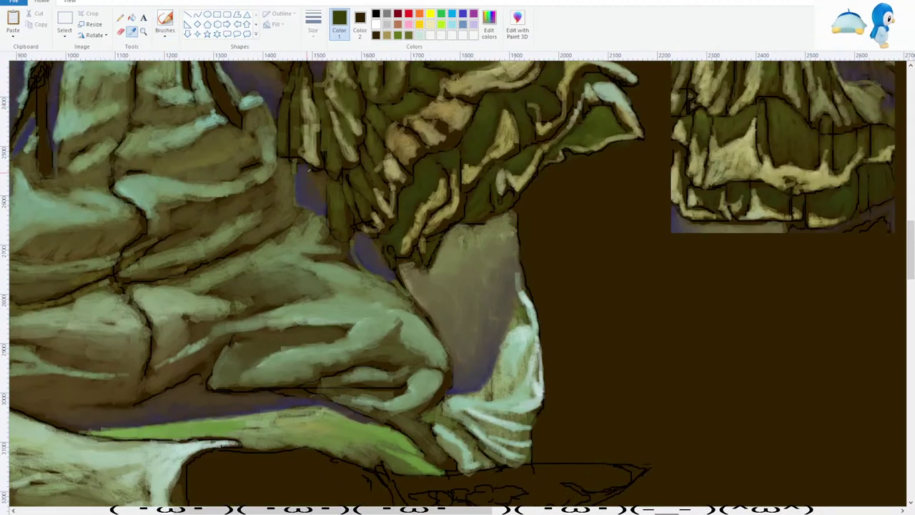
pyautogui.click(350, 232)
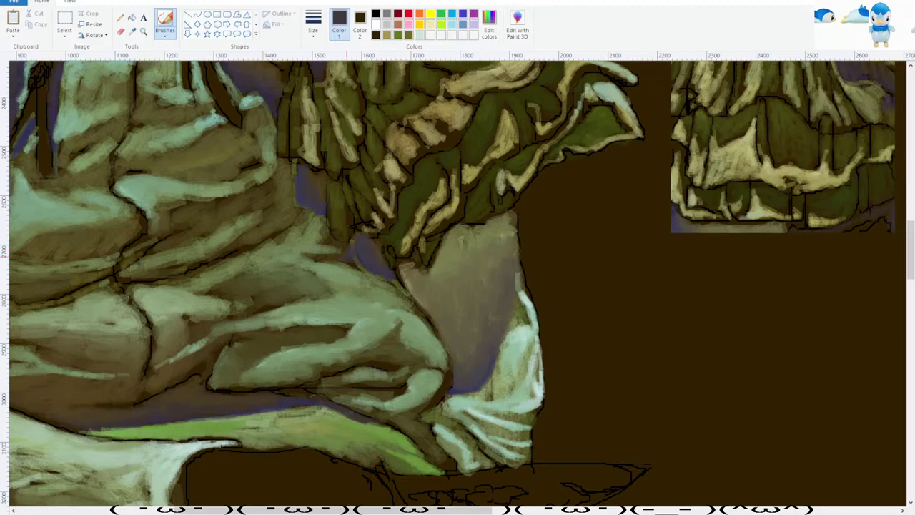
pyautogui.scroll(-2, 347, 244)
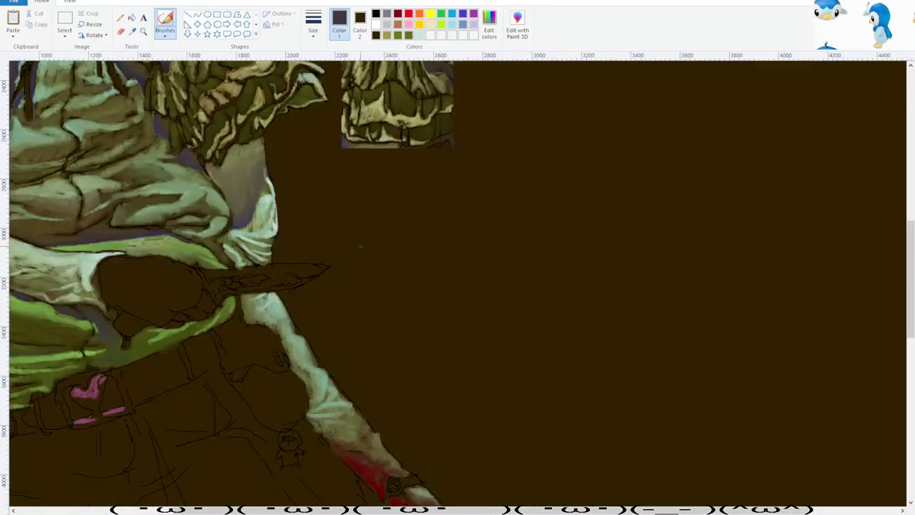
pyautogui.scroll(2, 317, 231)
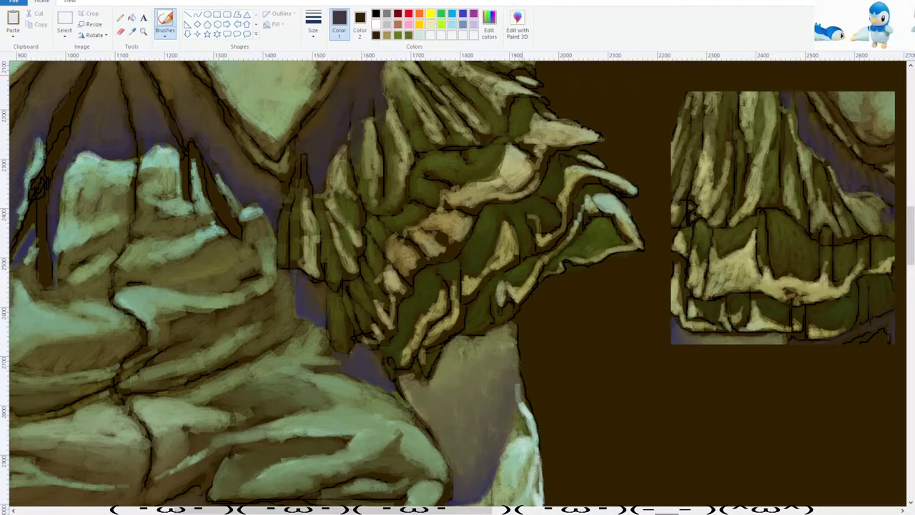
# Sample olive green from the lower bodice fold beside the centre seam.
pyautogui.moveTo(458, 511); pyautogui.dragTo(373, 511)
pyautogui.scroll(-3, 399, 396)
pyautogui.click(132, 32)
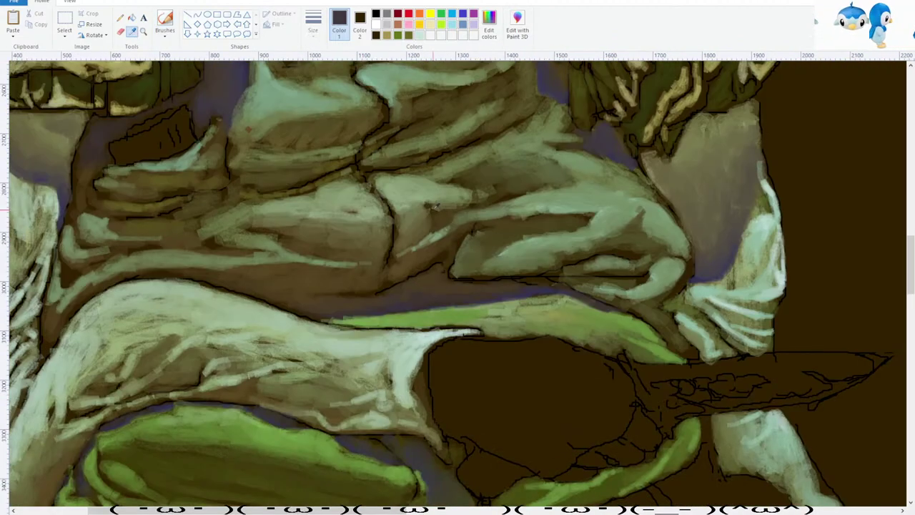
pyautogui.click(441, 211)
pyautogui.scroll(3, 458, 279)
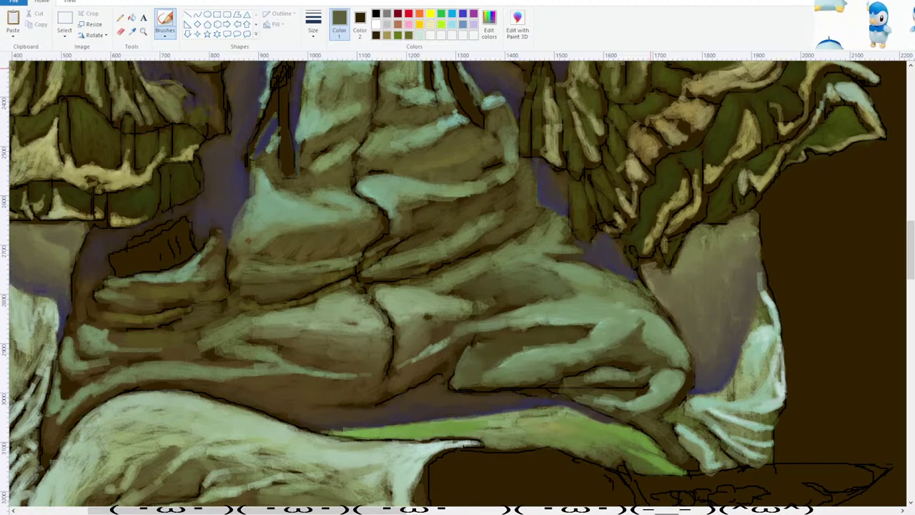
pyautogui.scroll(-12, 490, 156)
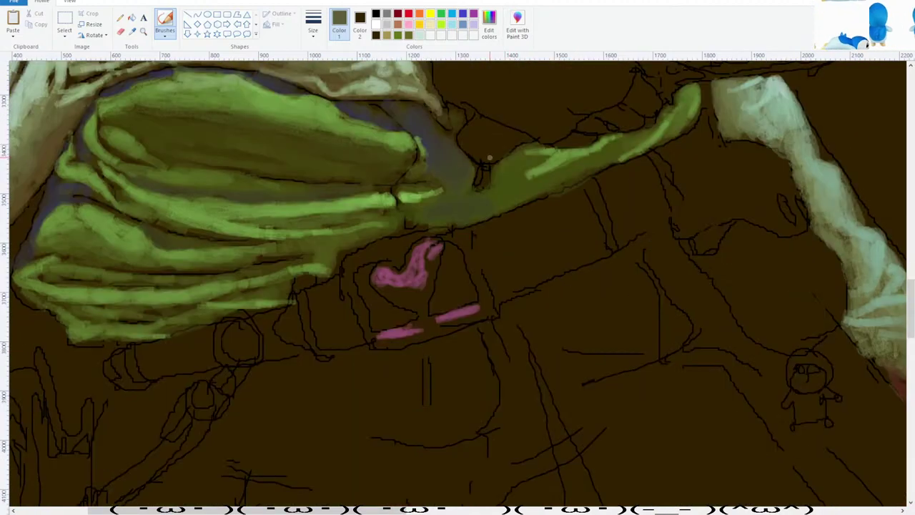
pyautogui.scroll(3, 490, 157)
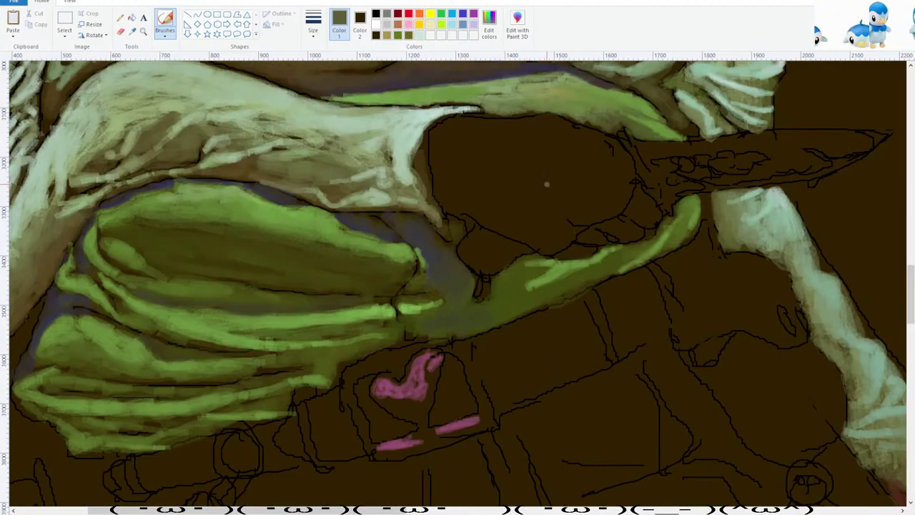
# Sample light greens from the skirt's highlights and paint them along the narrow fold beside the knife hand and its lower edge.
pyautogui.click(132, 32)
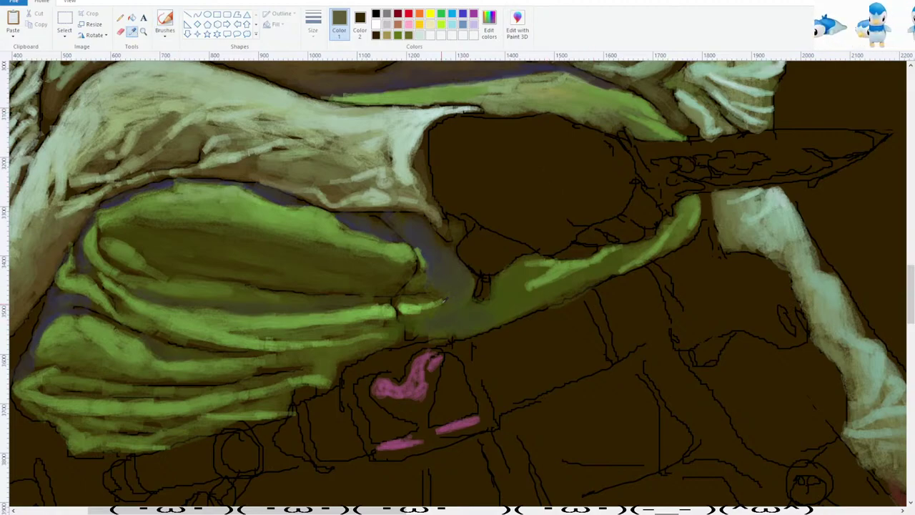
pyautogui.click(507, 289)
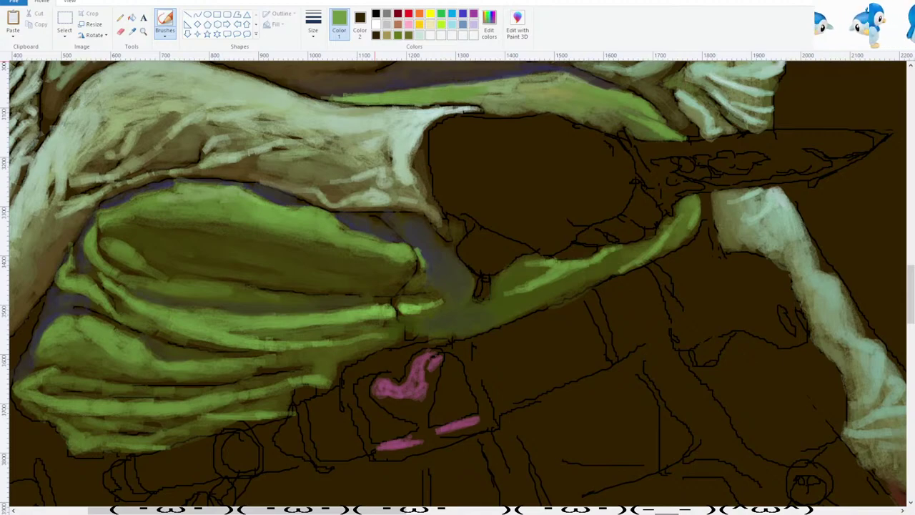
pyautogui.click(132, 32)
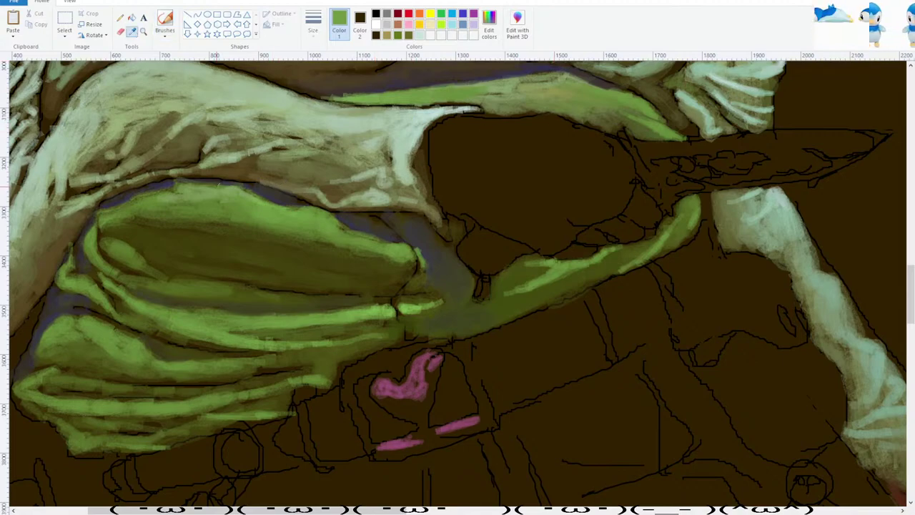
pyautogui.click(236, 191)
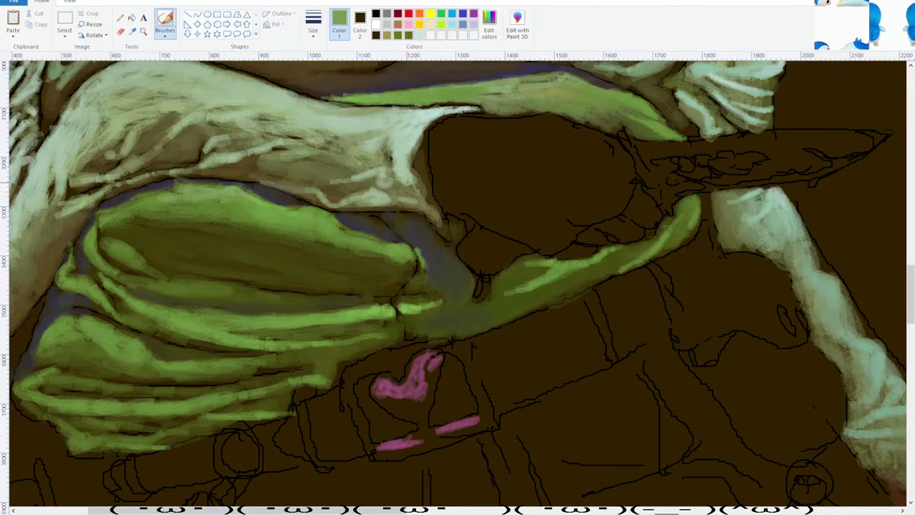
pyautogui.moveTo(428, 306)
pyautogui.mouseDown()
pyautogui.moveTo(446, 301)
pyautogui.moveTo(423, 309)
pyautogui.mouseUp()
pyautogui.moveTo(499, 295); pyautogui.dragTo(517, 289)
pyautogui.moveTo(631, 265); pyautogui.dragTo(606, 274)
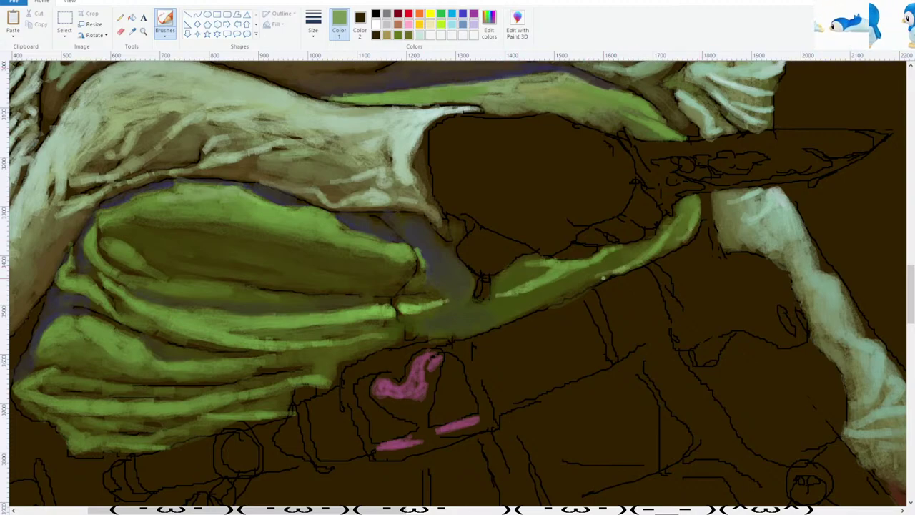
# Sample mid-greens around the lowest skirt folds and extend the fold's end just above the heart-decorated belt.
pyautogui.scroll(-3, 389, 355)
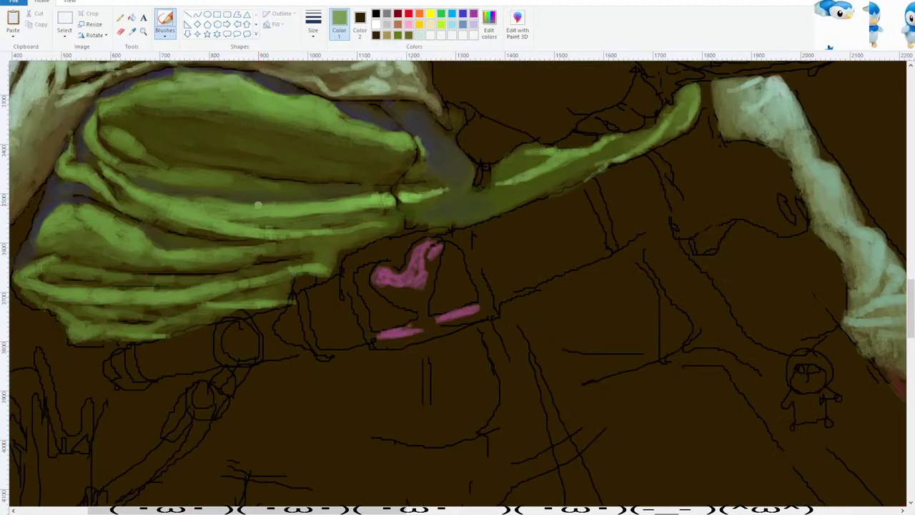
pyautogui.click(132, 31)
pyautogui.click(322, 264)
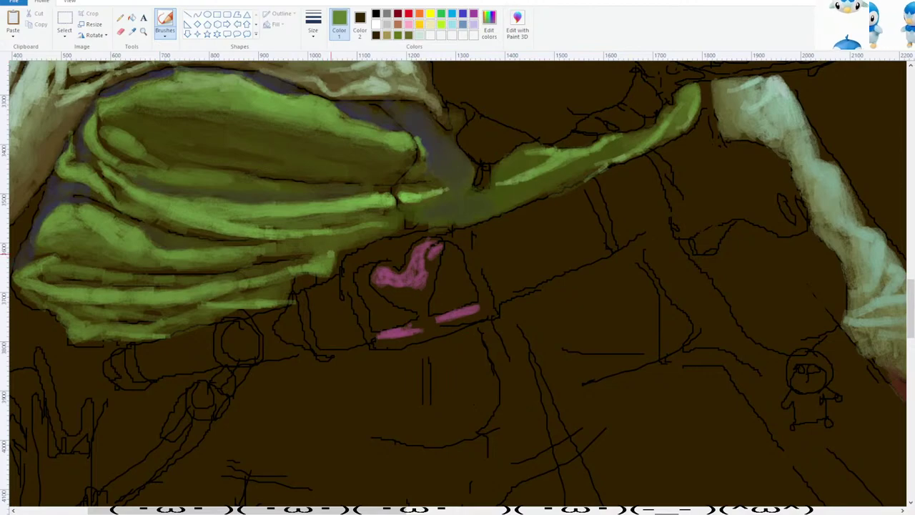
pyautogui.click(132, 31)
pyautogui.click(330, 246)
# Examine the whole figure, comparing the painted bodice, sleeves and green skirt with the unpainted head and legs.
pyautogui.scroll(-5, 330, 250)
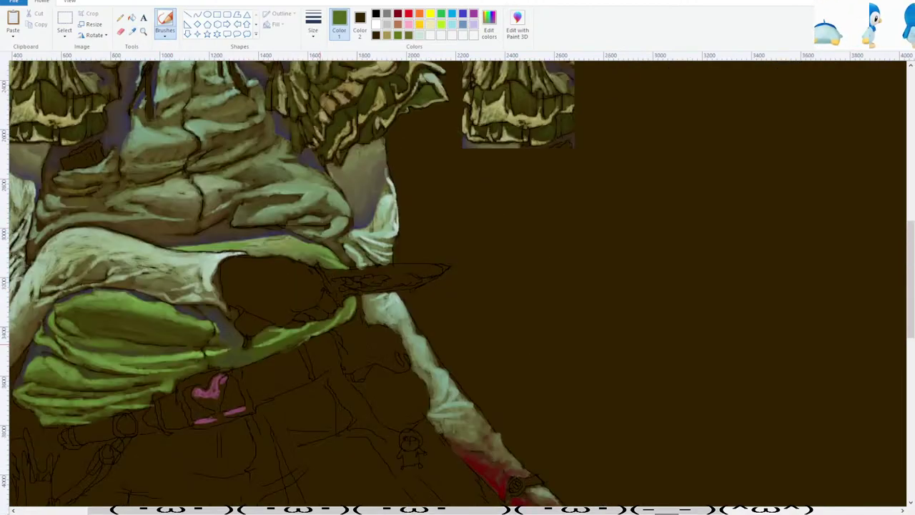
pyautogui.scroll(2, 306, 234)
pyautogui.scroll(2, 247, 265)
pyautogui.scroll(-4, 236, 251)
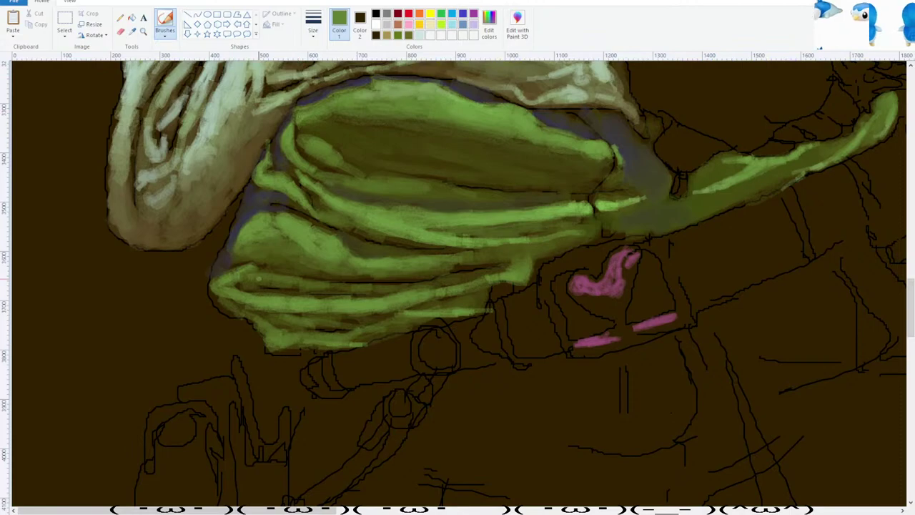
pyautogui.scroll(-4, 371, 278)
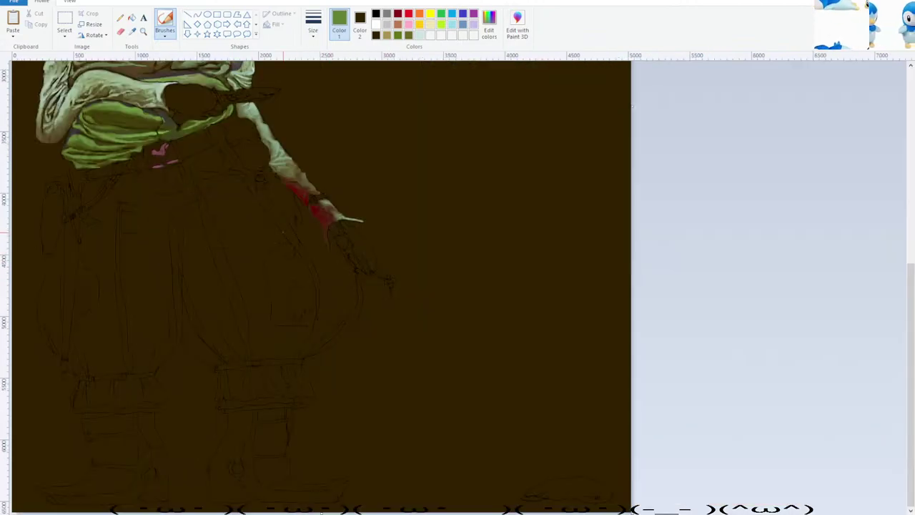
pyautogui.scroll(1, 190, 355)
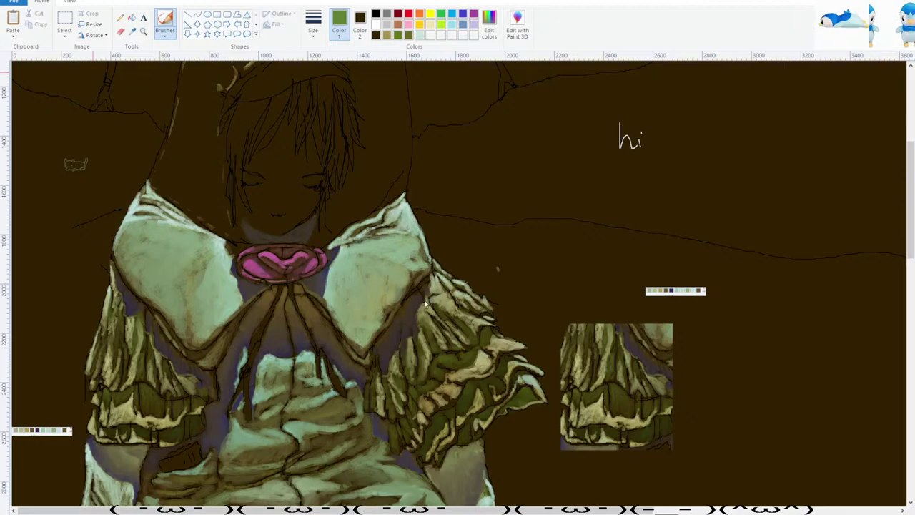
pyautogui.scroll(3, 372, 218)
pyautogui.scroll(-3, 372, 218)
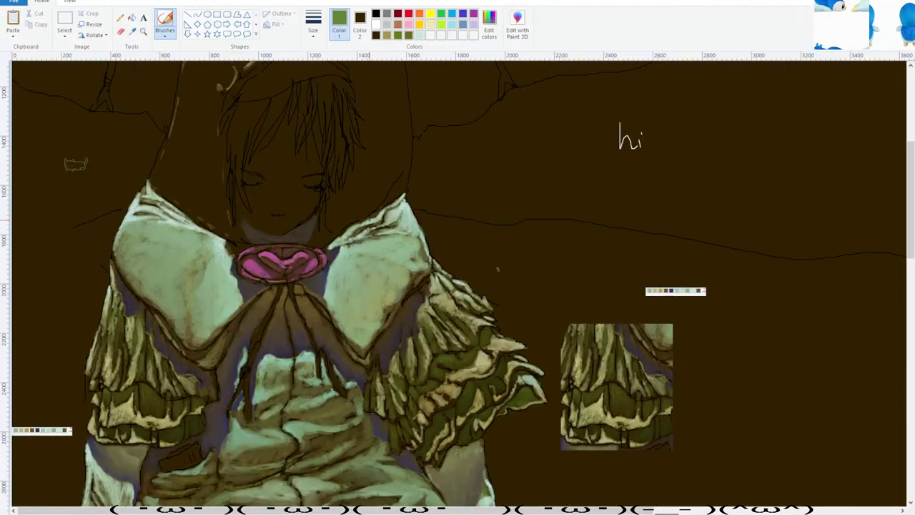
pyautogui.scroll(1, 370, 221)
pyautogui.scroll(-2, 296, 233)
pyautogui.scroll(-2, 229, 289)
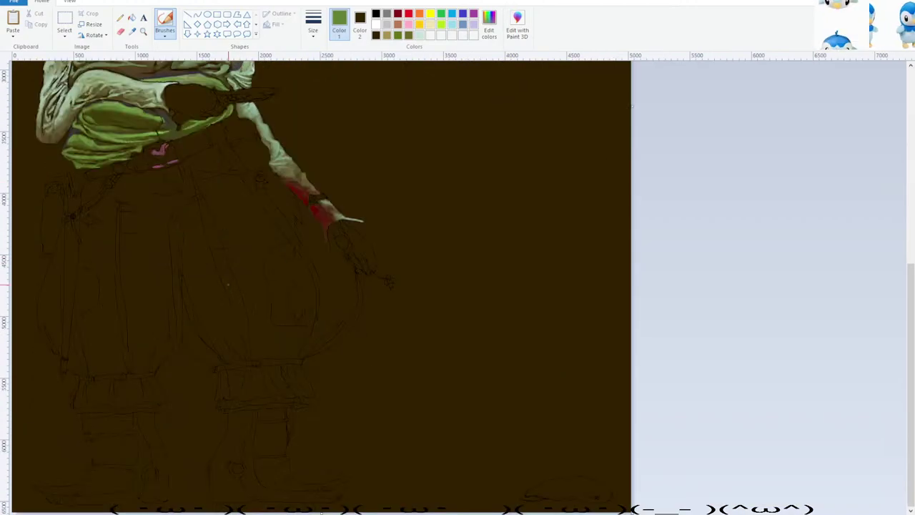
pyautogui.scroll(2, 227, 283)
pyautogui.scroll(-3, 226, 280)
pyautogui.scroll(3, 226, 281)
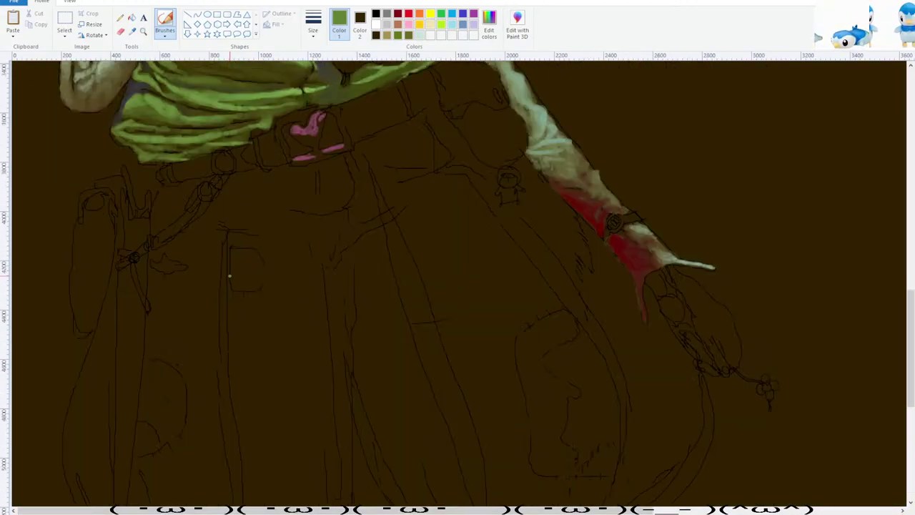
pyautogui.scroll(-3, 228, 279)
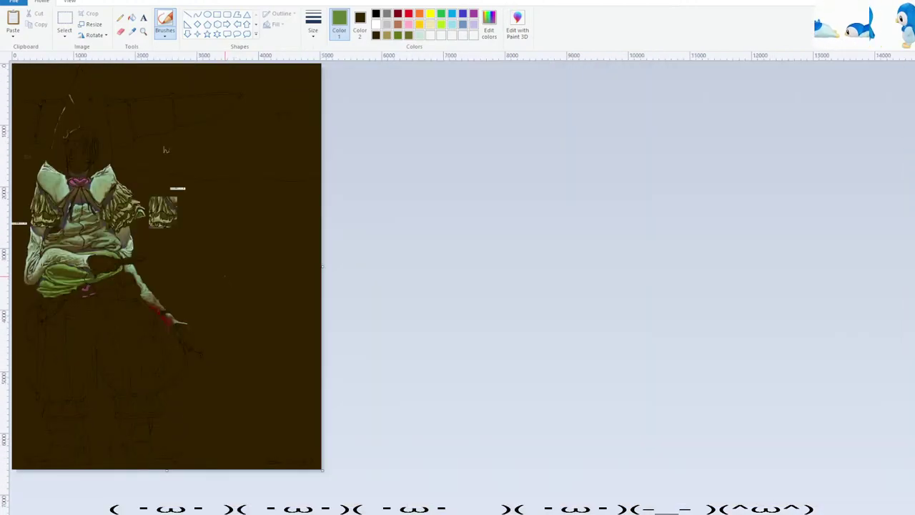
pyautogui.scroll(1, 224, 276)
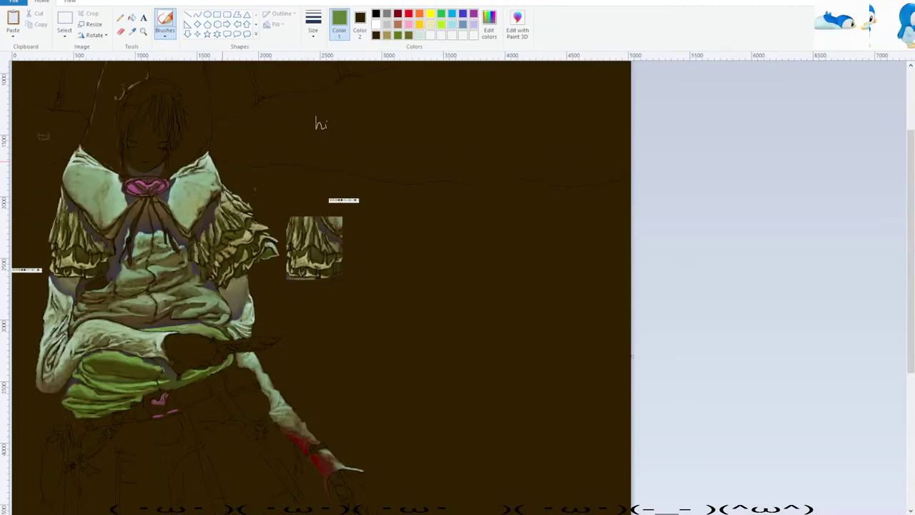
pyautogui.scroll(1, 225, 276)
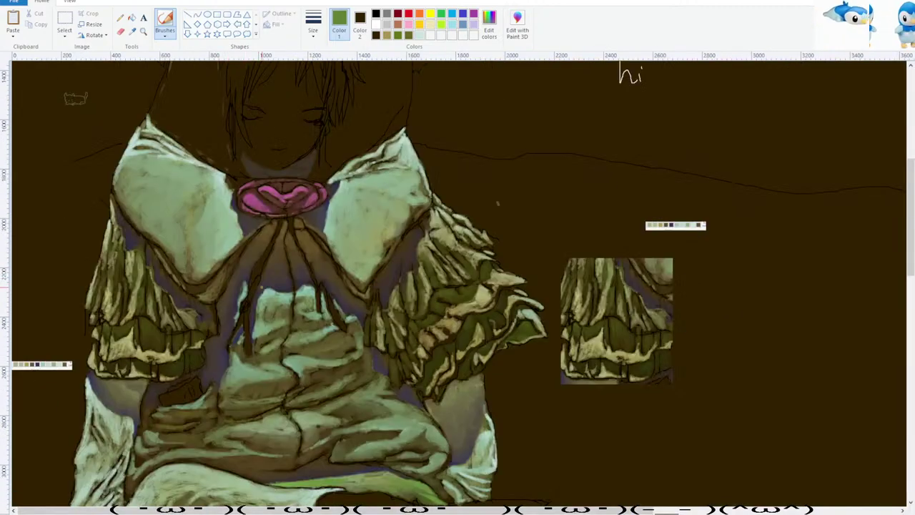
# Handwrite a white note "fix later" with an arrow pointing to the outer ruffled sleeve.
pyautogui.click(376, 23)
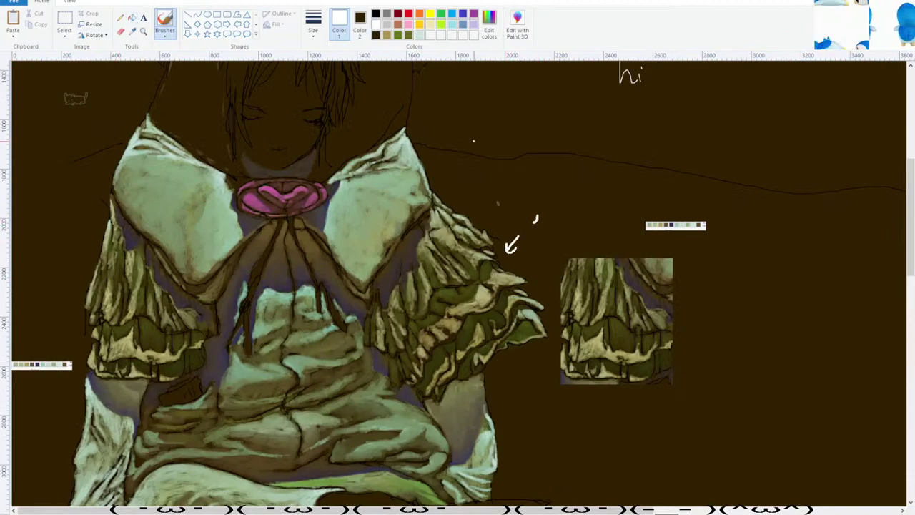
pyautogui.moveTo(533, 243); pyautogui.dragTo(522, 253)
pyautogui.moveTo(519, 245); pyautogui.dragTo(527, 254)
pyautogui.moveTo(548, 216)
pyautogui.mouseDown()
pyautogui.moveTo(541, 234)
pyautogui.moveTo(552, 227)
pyautogui.moveTo(589, 233)
pyautogui.mouseUp()
pyautogui.moveTo(594, 217)
pyautogui.mouseDown()
pyautogui.moveTo(593, 228)
pyautogui.moveTo(605, 233)
pyautogui.mouseUp()
pyautogui.moveTo(603, 233); pyautogui.dragTo(609, 228)
# Sample pale aqua from the collar and block in the middle of the figure's headband with it.
pyautogui.scroll(3, 608, 236)
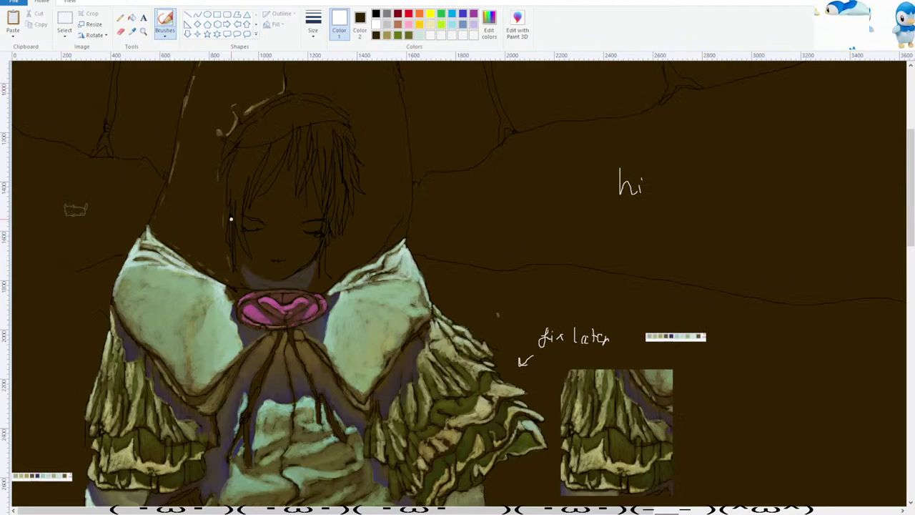
pyautogui.scroll(1, 234, 221)
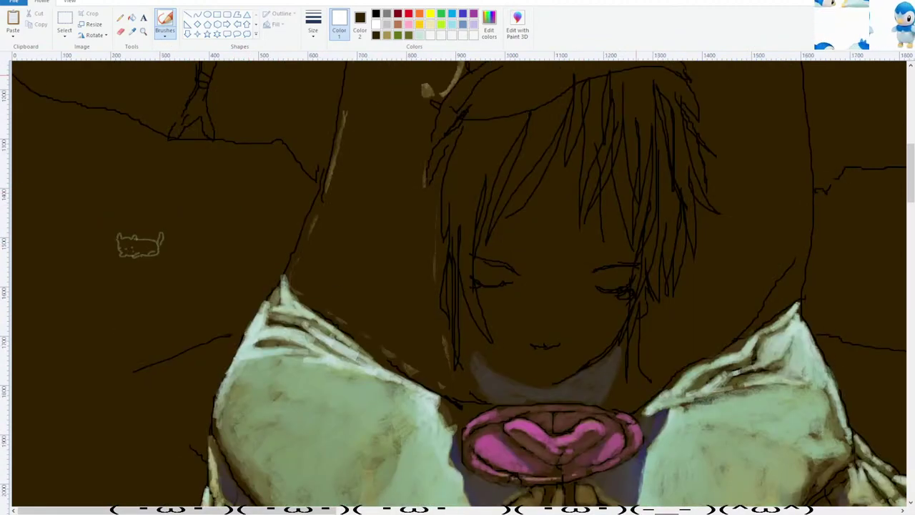
pyautogui.scroll(-3, 280, 231)
pyautogui.click(133, 32)
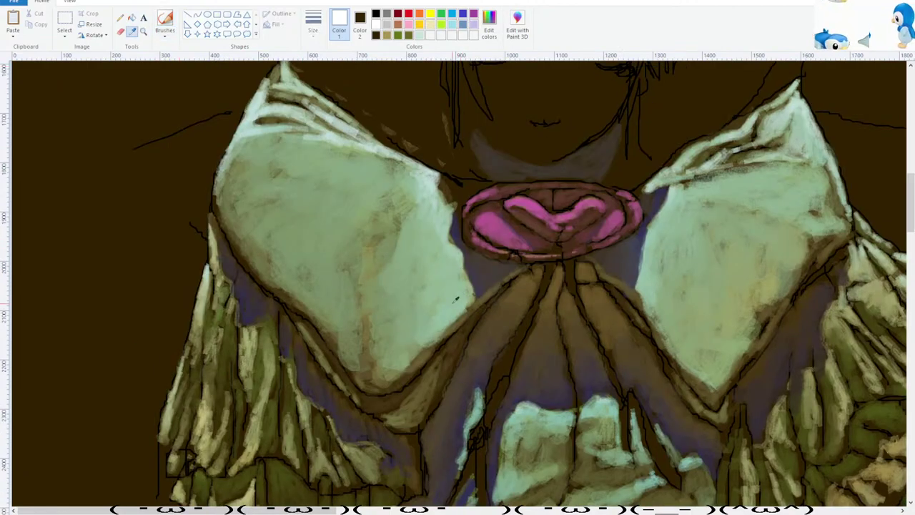
pyautogui.click(459, 300)
pyautogui.scroll(2, 517, 130)
pyautogui.scroll(2, 517, 130)
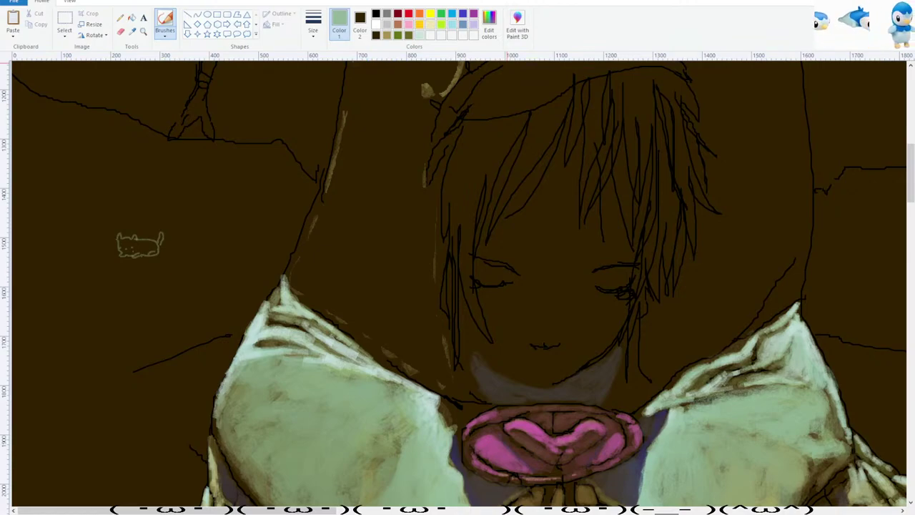
pyautogui.click(383, 308)
pyautogui.scroll(3, 427, 298)
pyautogui.moveTo(519, 293)
pyautogui.mouseDown()
pyautogui.moveTo(498, 313)
pyautogui.moveTo(486, 312)
pyautogui.moveTo(517, 299)
pyautogui.moveTo(502, 321)
pyautogui.moveTo(534, 304)
pyautogui.mouseUp()
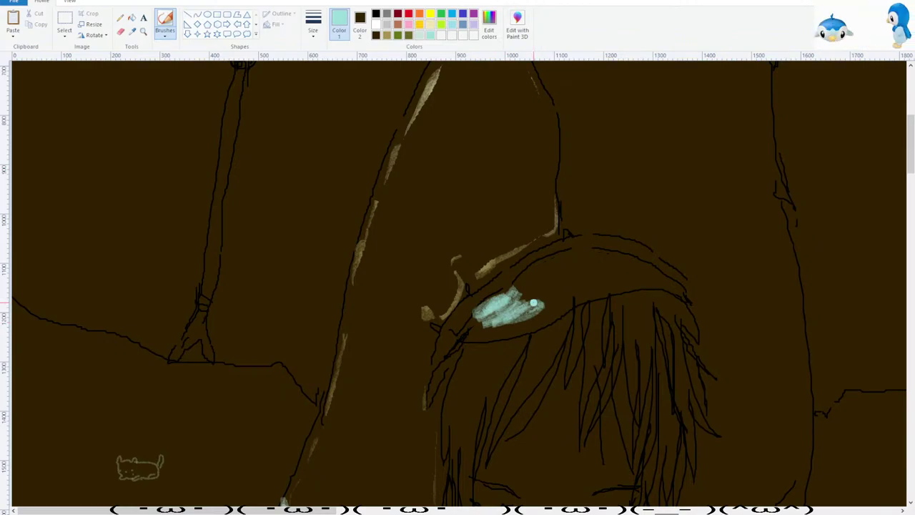
pyautogui.moveTo(541, 284)
pyautogui.mouseDown()
pyautogui.moveTo(540, 306)
pyautogui.moveTo(583, 269)
pyautogui.moveTo(585, 256)
pyautogui.moveTo(609, 273)
pyautogui.moveTo(584, 280)
pyautogui.moveTo(612, 266)
pyautogui.moveTo(653, 280)
pyautogui.mouseUp()
# Sample muted green from the collar's shaded area and shade the lower end of the headband near the temple.
pyautogui.scroll(-3, 518, 261)
pyautogui.scroll(4, 502, 253)
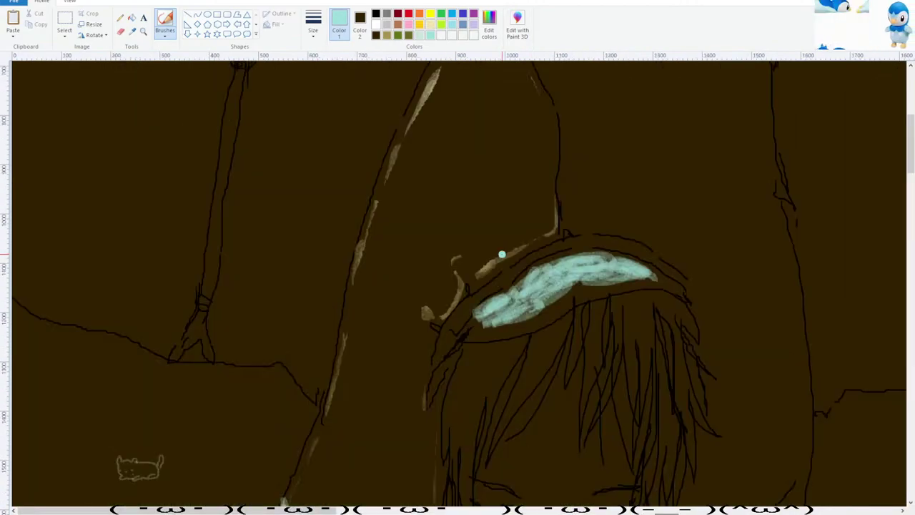
pyautogui.scroll(-3, 236, 72)
pyautogui.scroll(-4, 290, 219)
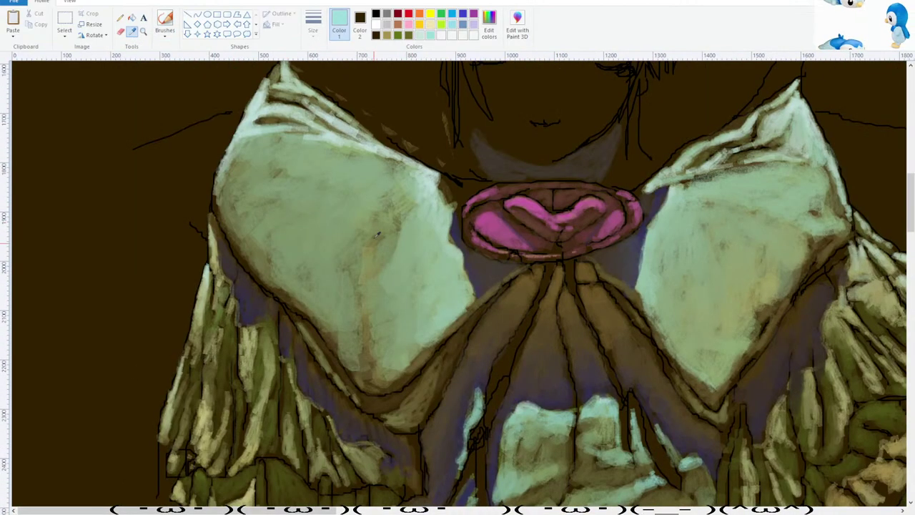
pyautogui.scroll(2, 386, 276)
pyautogui.click(348, 316)
pyautogui.scroll(3, 458, 301)
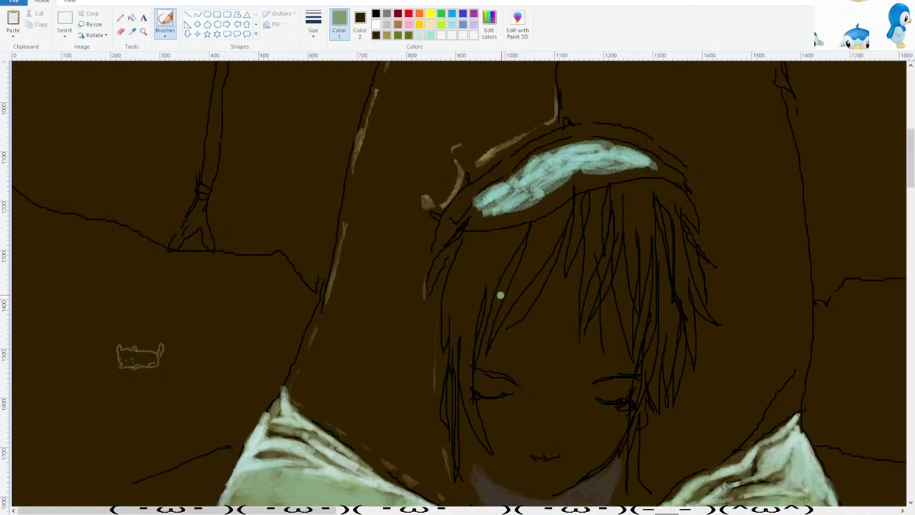
pyautogui.moveTo(479, 203)
pyautogui.mouseDown()
pyautogui.moveTo(470, 220)
pyautogui.moveTo(535, 201)
pyautogui.mouseUp()
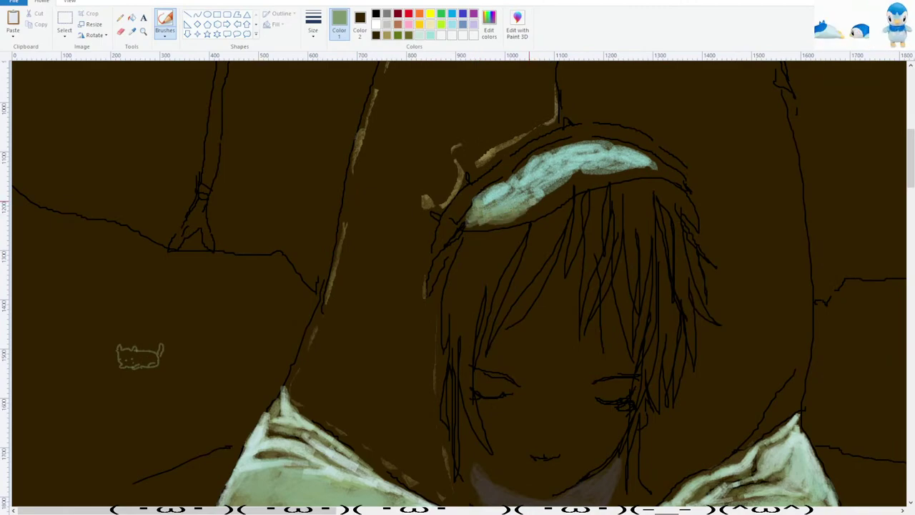
# Sample greyish green from the headband and blend it along the lower edge out to the far tip.
pyautogui.click(132, 31)
pyautogui.scroll(3, 529, 278)
pyautogui.click(519, 309)
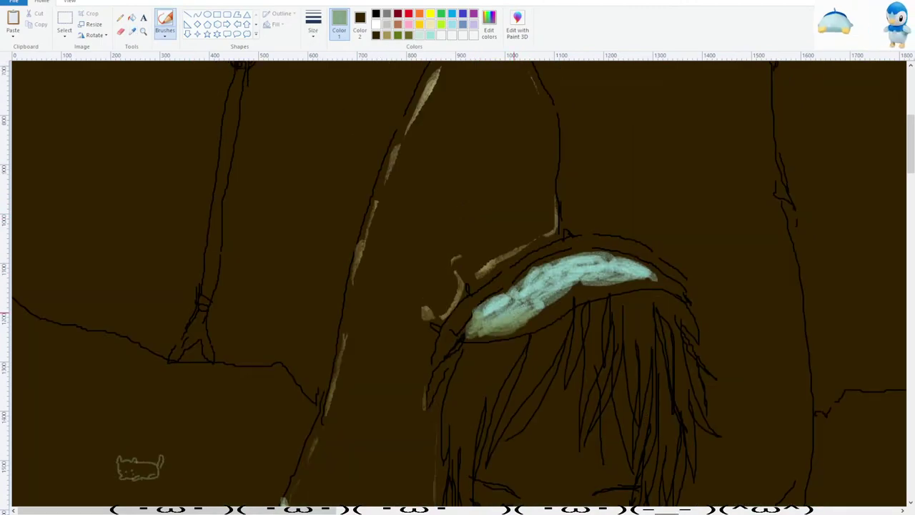
pyautogui.moveTo(529, 307)
pyautogui.mouseDown()
pyautogui.moveTo(547, 314)
pyautogui.moveTo(581, 285)
pyautogui.moveTo(558, 295)
pyautogui.moveTo(618, 277)
pyautogui.moveTo(665, 281)
pyautogui.moveTo(644, 278)
pyautogui.moveTo(652, 267)
pyautogui.moveTo(670, 281)
pyautogui.mouseUp()
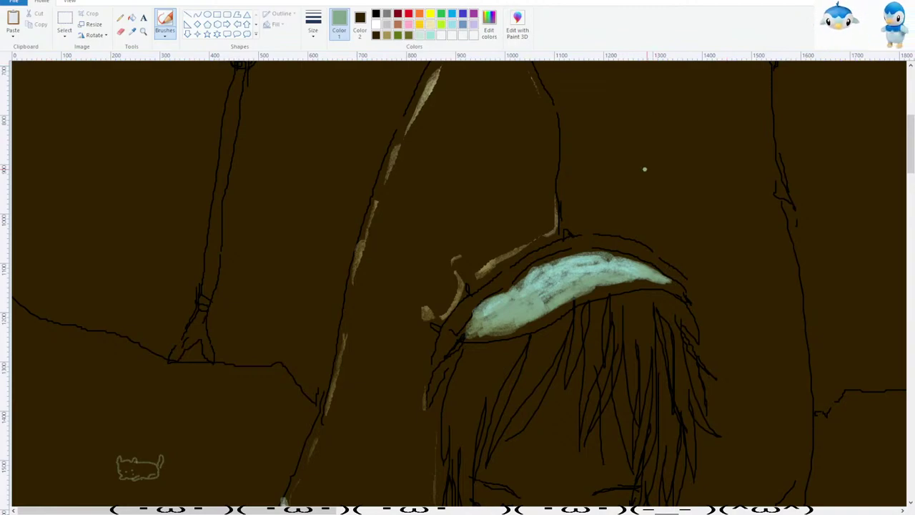
pyautogui.moveTo(669, 280); pyautogui.dragTo(682, 287)
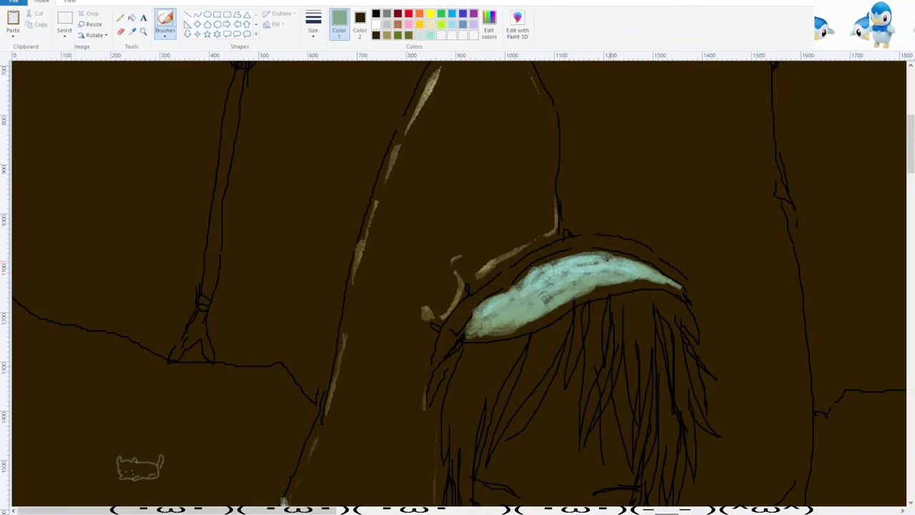
# Sample aqua and grey-green tones from the headband and smooth the patchy strokes across its crown and far half.
pyautogui.click(132, 31)
pyautogui.click(594, 262)
pyautogui.moveTo(587, 256); pyautogui.dragTo(635, 266)
pyautogui.moveTo(577, 280)
pyautogui.mouseDown()
pyautogui.moveTo(598, 277)
pyautogui.moveTo(571, 293)
pyautogui.moveTo(609, 277)
pyautogui.moveTo(597, 280)
pyautogui.mouseUp()
pyautogui.click(132, 32)
pyautogui.click(610, 272)
pyautogui.moveTo(624, 268); pyautogui.dragTo(652, 282)
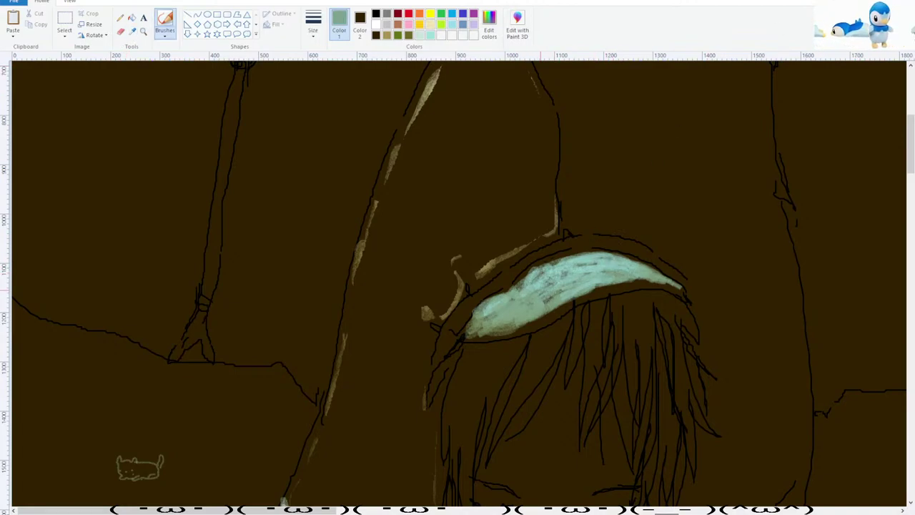
# Sample darker grey-green tones from the headband and shade its lower edge out to the far tip.
pyautogui.scroll(-1, 528, 269)
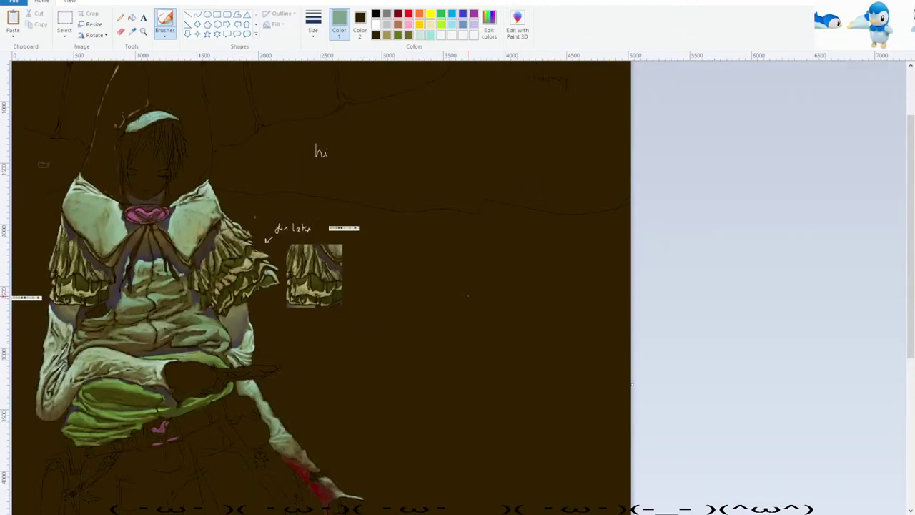
pyautogui.scroll(5, 471, 295)
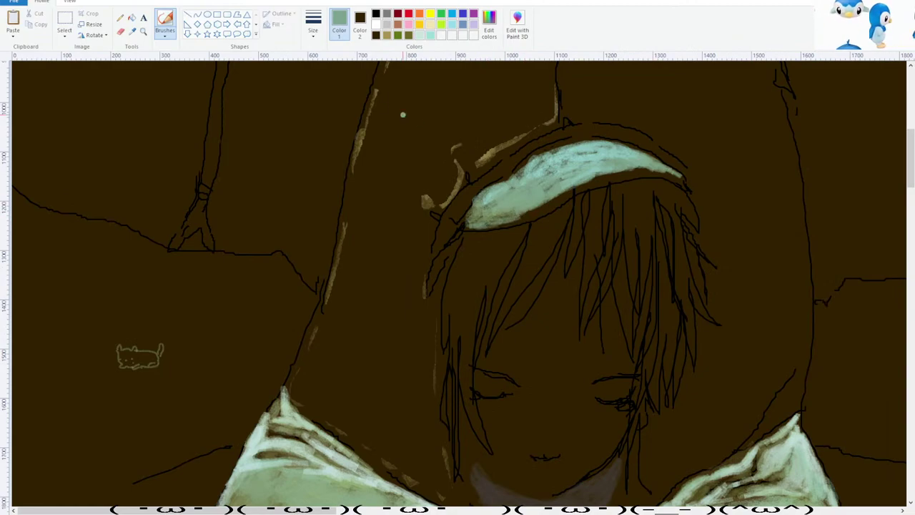
pyautogui.click(131, 31)
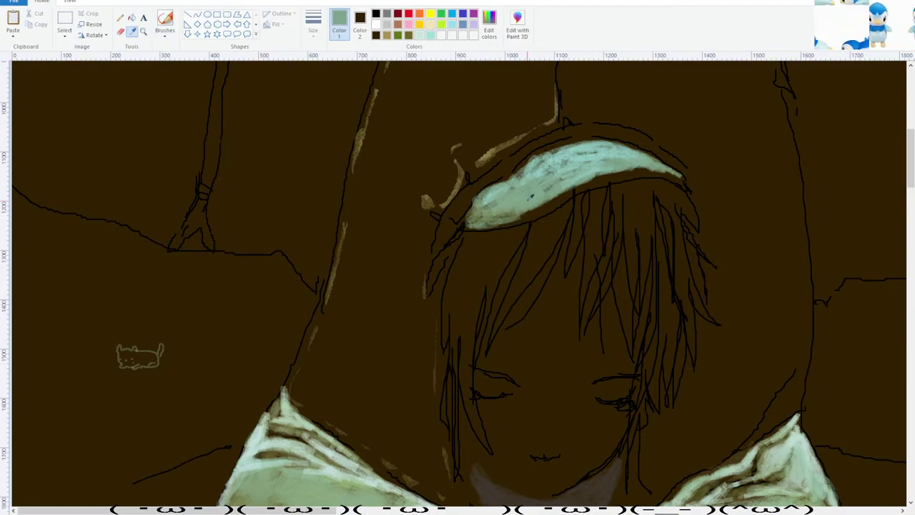
pyautogui.click(500, 220)
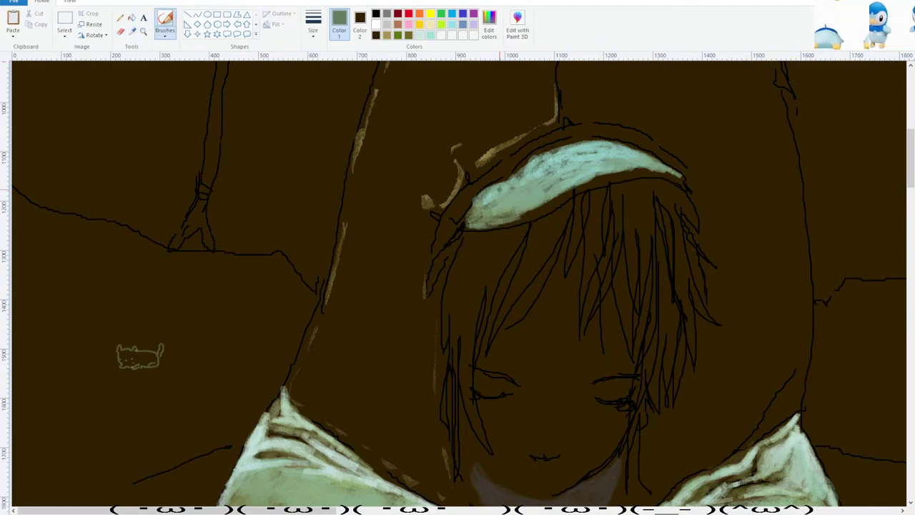
pyautogui.moveTo(539, 211)
pyautogui.mouseDown()
pyautogui.moveTo(615, 174)
pyautogui.moveTo(663, 172)
pyautogui.mouseUp()
pyautogui.click(131, 31)
pyautogui.click(592, 184)
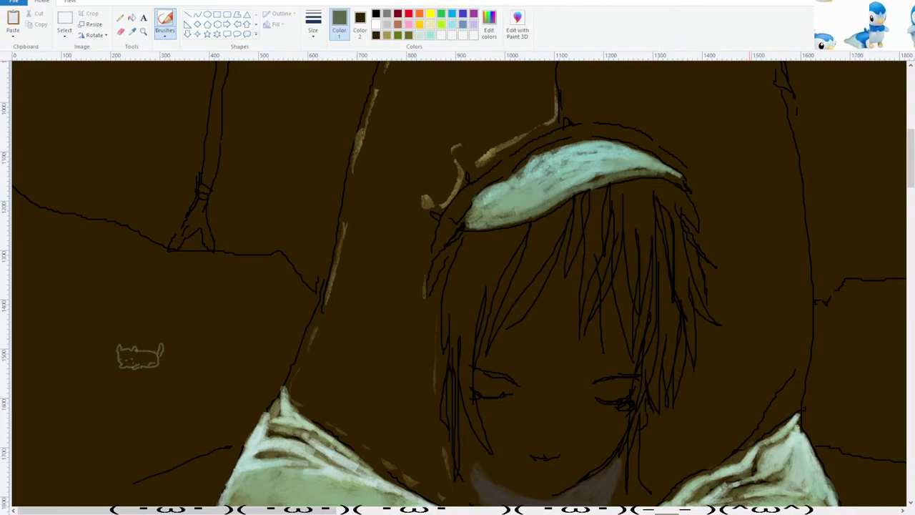
pyautogui.moveTo(664, 175); pyautogui.dragTo(686, 187)
# Sample aqua from the headband's crown and paint a thin raised rim following its upper outline.
pyautogui.scroll(-2, 539, 200)
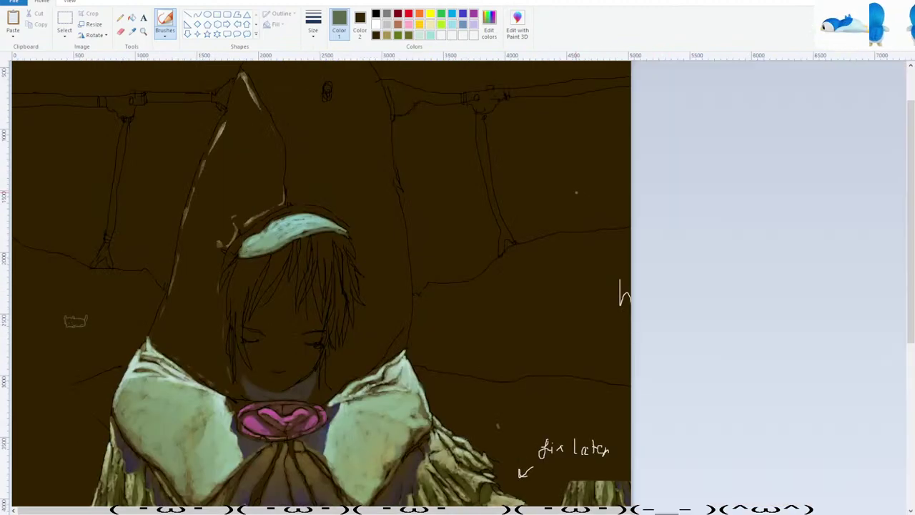
pyautogui.scroll(2, 452, 204)
pyautogui.scroll(-3, 452, 204)
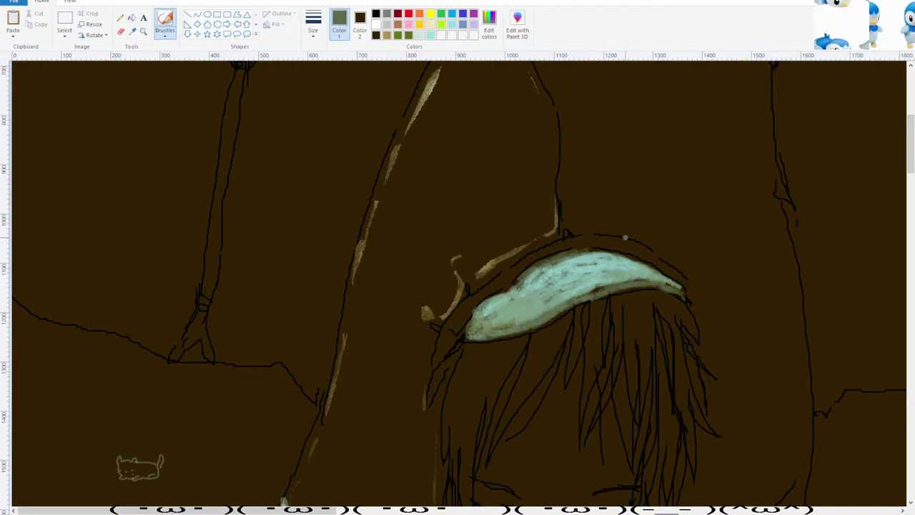
pyautogui.scroll(-3, 458, 286)
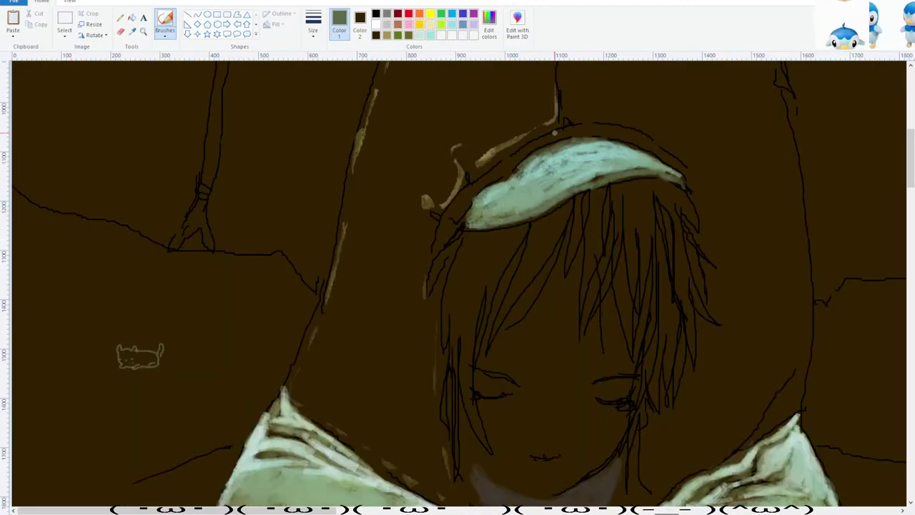
pyautogui.click(133, 30)
pyautogui.click(601, 143)
pyautogui.scroll(3, 583, 148)
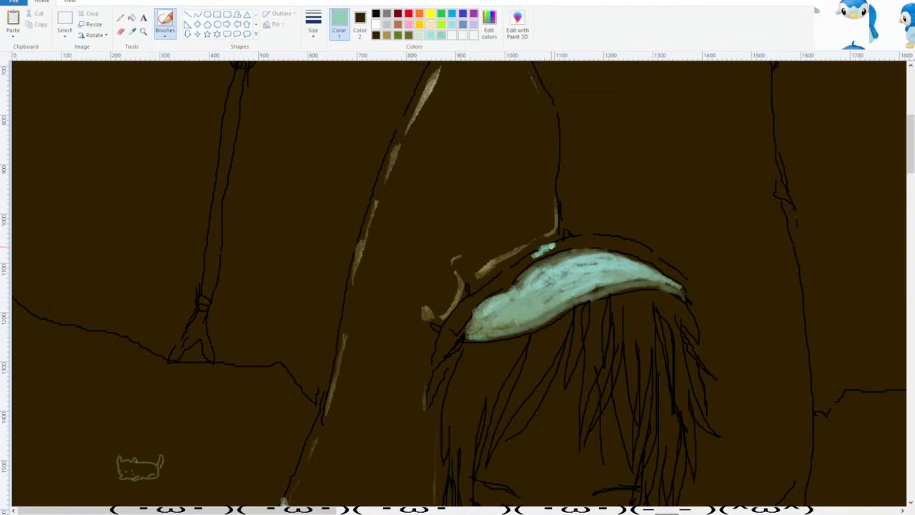
pyautogui.moveTo(550, 252)
pyautogui.mouseDown()
pyautogui.moveTo(534, 254)
pyautogui.moveTo(620, 241)
pyautogui.moveTo(680, 278)
pyautogui.moveTo(535, 256)
pyautogui.moveTo(453, 321)
pyautogui.mouseUp()
# Sample pale aqua from the collar and paint a highlight along the upper tip of the tall pointed shape above the headband.
pyautogui.scroll(-2, 463, 287)
pyautogui.scroll(2, 393, 248)
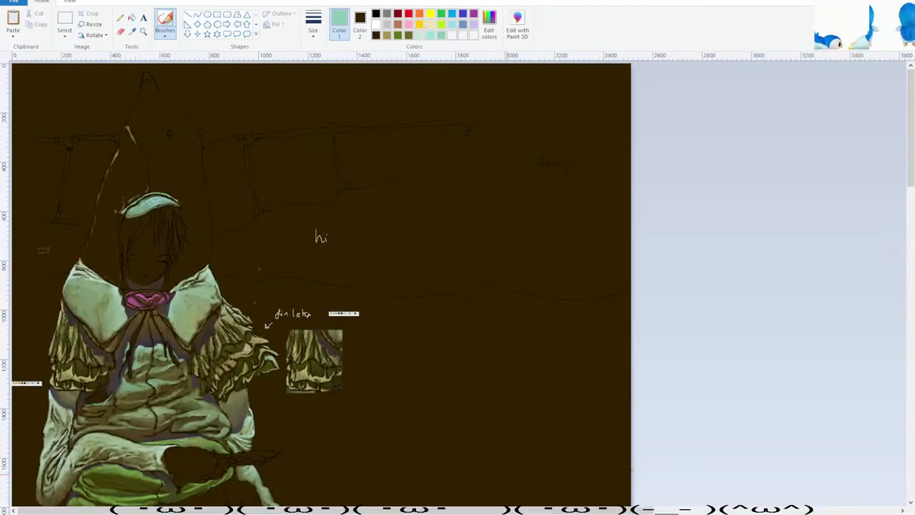
pyautogui.scroll(3, 259, 269)
pyautogui.scroll(-3, 259, 269)
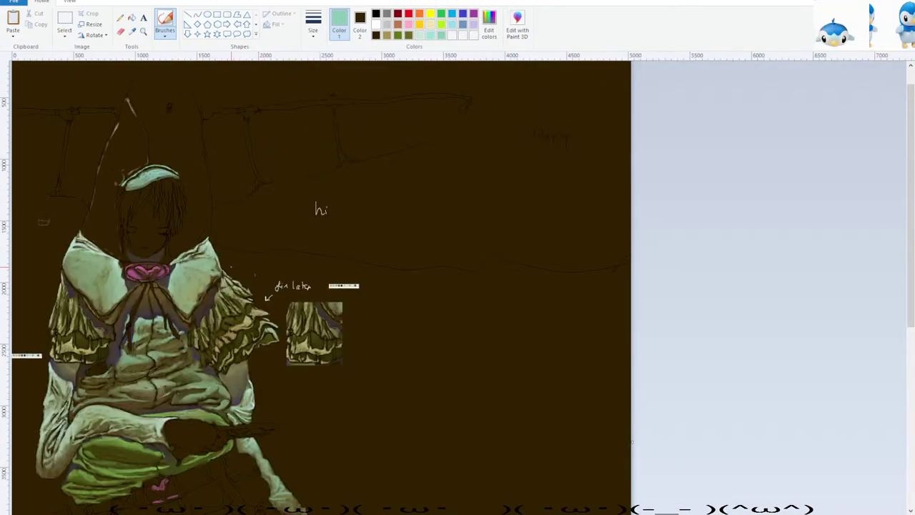
pyautogui.scroll(3, 231, 269)
pyautogui.scroll(1, 201, 179)
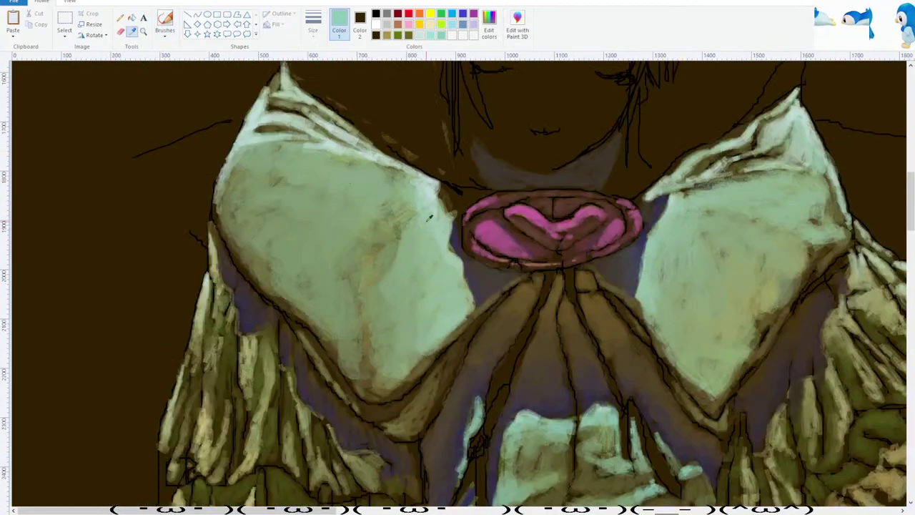
pyautogui.click(430, 185)
pyautogui.scroll(3, 436, 197)
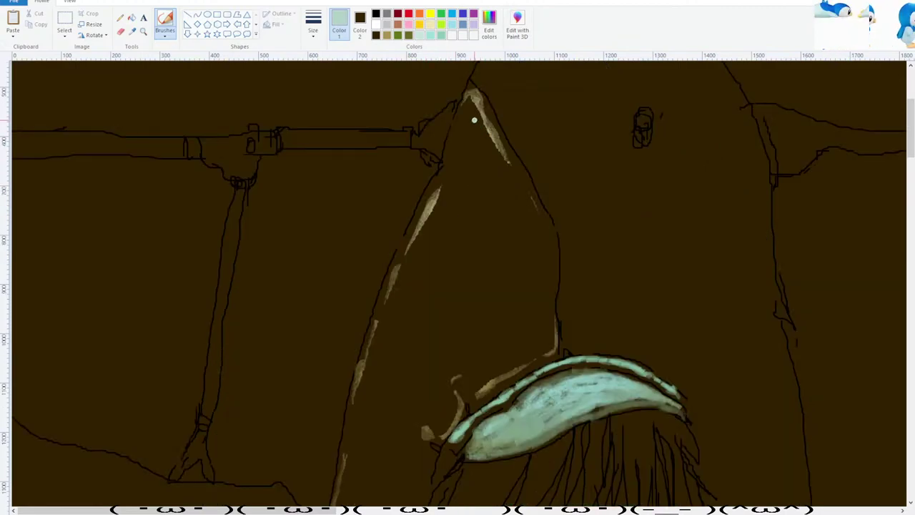
pyautogui.moveTo(468, 198)
pyautogui.mouseDown()
pyautogui.moveTo(480, 249)
pyautogui.moveTo(478, 219)
pyautogui.moveTo(452, 251)
pyautogui.moveTo(487, 224)
pyautogui.moveTo(520, 305)
pyautogui.moveTo(552, 348)
pyautogui.mouseUp()
# Block in the lower peak of the tall pointed shape with pale aqua, working down toward the headband.
pyautogui.scroll(-2, 544, 339)
pyautogui.scroll(-2, 544, 339)
pyautogui.scroll(4, 482, 296)
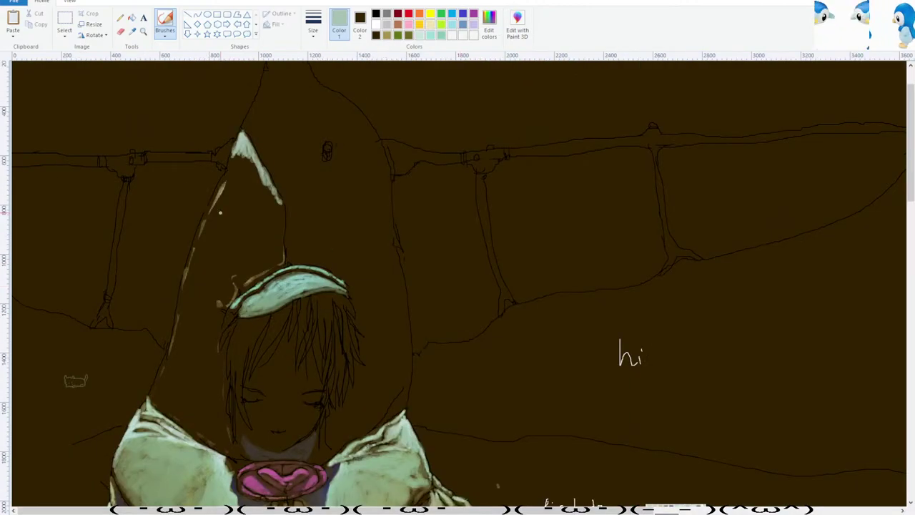
pyautogui.moveTo(445, 196)
pyautogui.mouseDown()
pyautogui.moveTo(417, 236)
pyautogui.moveTo(439, 241)
pyautogui.moveTo(443, 233)
pyautogui.moveTo(415, 227)
pyautogui.moveTo(441, 228)
pyautogui.moveTo(469, 292)
pyautogui.moveTo(462, 250)
pyautogui.moveTo(463, 291)
pyautogui.moveTo(467, 300)
pyautogui.moveTo(476, 296)
pyautogui.moveTo(465, 350)
pyautogui.moveTo(500, 319)
pyautogui.mouseUp()
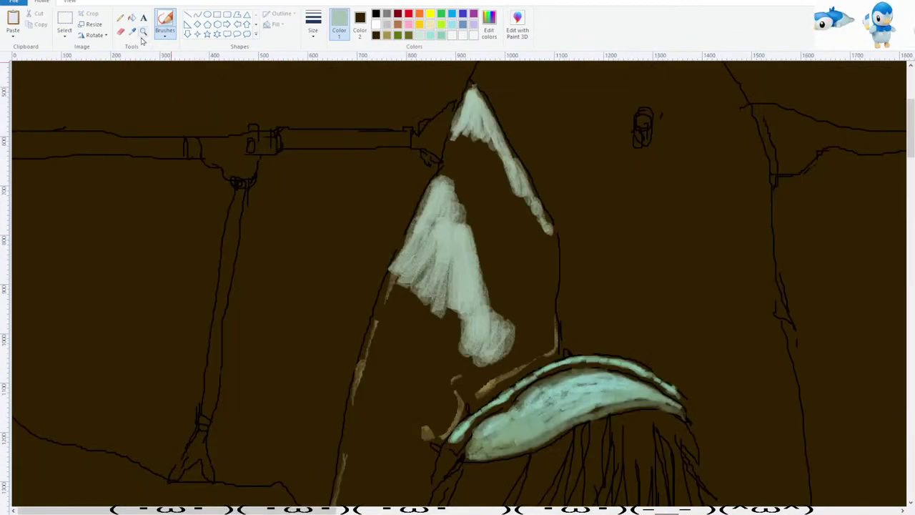
# Sample greyish green from the lower peak's edge and brush it in beneath the pale highlight along the outer side.
pyautogui.click(131, 31)
pyautogui.click(422, 266)
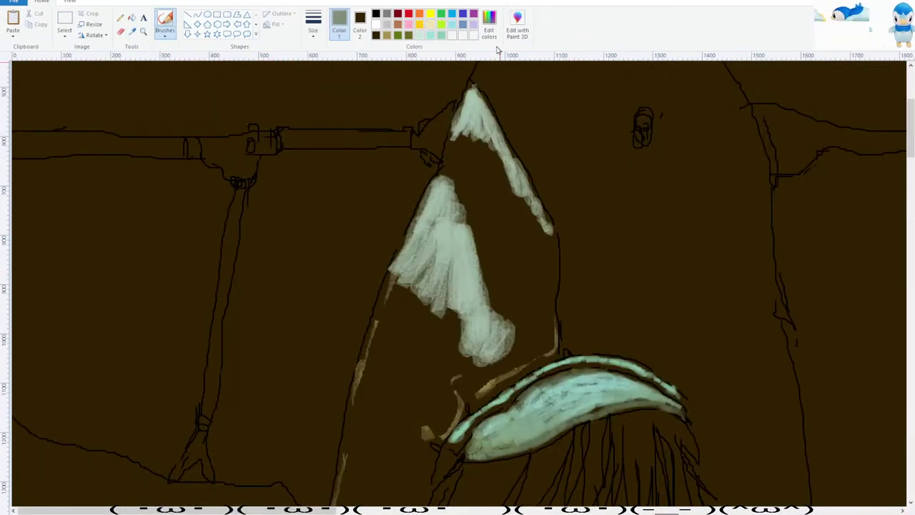
pyautogui.click(362, 333)
pyautogui.moveTo(416, 282)
pyautogui.mouseDown()
pyautogui.moveTo(386, 343)
pyautogui.moveTo(408, 335)
pyautogui.mouseUp()
pyautogui.click(131, 32)
pyautogui.click(405, 280)
pyautogui.moveTo(398, 281)
pyautogui.mouseDown()
pyautogui.moveTo(374, 372)
pyautogui.moveTo(412, 340)
pyautogui.moveTo(451, 331)
pyautogui.moveTo(435, 389)
pyautogui.moveTo(449, 371)
pyautogui.mouseUp()
# Sample grey-green from the peak's middle and blend the pale highlight down to the headband's edge.
pyautogui.click(131, 32)
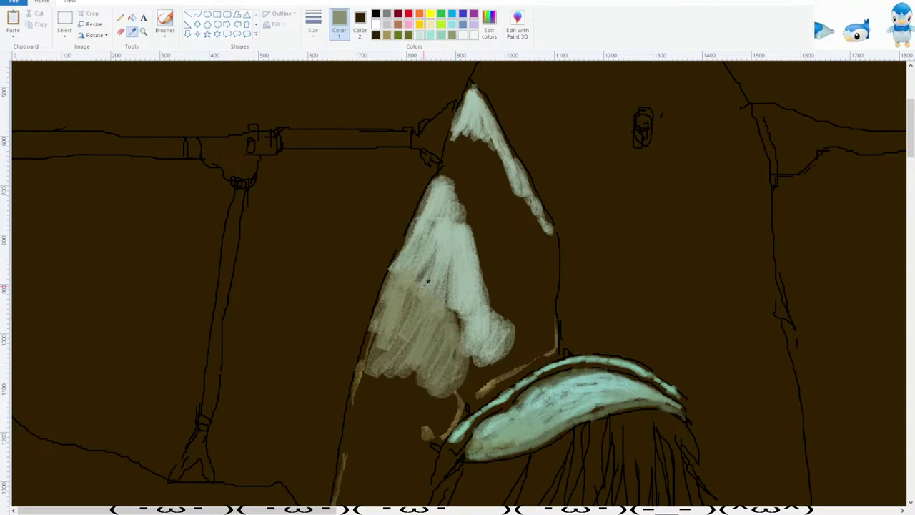
pyautogui.click(428, 281)
pyautogui.scroll(-3, 461, 336)
pyautogui.moveTo(458, 218)
pyautogui.mouseDown()
pyautogui.moveTo(465, 272)
pyautogui.moveTo(486, 247)
pyautogui.moveTo(494, 286)
pyautogui.moveTo(500, 250)
pyautogui.mouseUp()
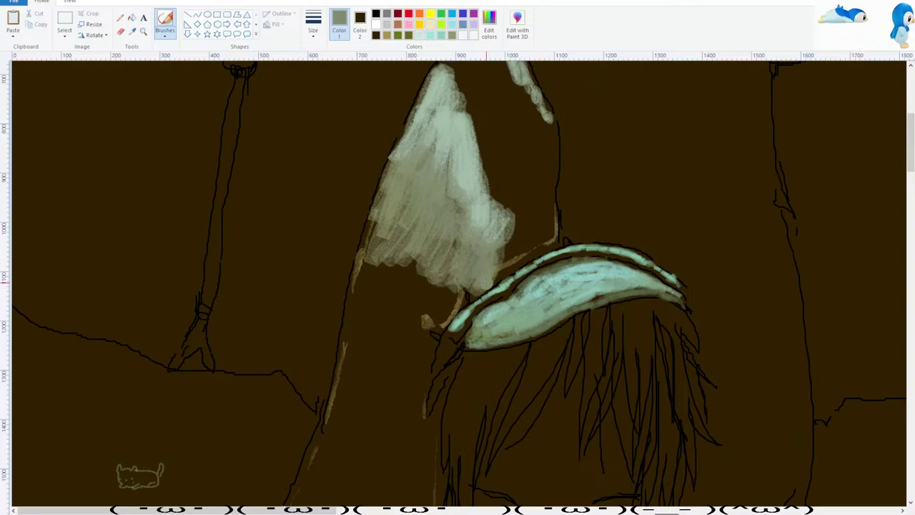
# Extend the pointed shape downward beside the headband with sampled grey-green strokes along its outer edge.
pyautogui.scroll(-2, 383, 230)
pyautogui.keyDown('ctrl'); pyautogui.scroll(4, 373, 225); pyautogui.keyUp('ctrl')
pyautogui.moveTo(390, 260)
pyautogui.mouseDown()
pyautogui.moveTo(365, 267)
pyautogui.moveTo(360, 308)
pyautogui.moveTo(352, 295)
pyautogui.moveTo(346, 326)
pyautogui.mouseUp()
pyautogui.click(132, 31)
pyautogui.click(359, 265)
pyautogui.moveTo(358, 272)
pyautogui.mouseDown()
pyautogui.moveTo(353, 353)
pyautogui.moveTo(363, 322)
pyautogui.moveTo(403, 286)
pyautogui.moveTo(418, 282)
pyautogui.moveTo(447, 318)
pyautogui.moveTo(454, 301)
pyautogui.moveTo(384, 335)
pyautogui.moveTo(414, 348)
pyautogui.moveTo(407, 302)
pyautogui.mouseUp()
# Sample olive tones near the headband's lower end and paint the shape further down beside the hair.
pyautogui.click(131, 31)
pyautogui.click(459, 304)
pyautogui.scroll(-2, 407, 303)
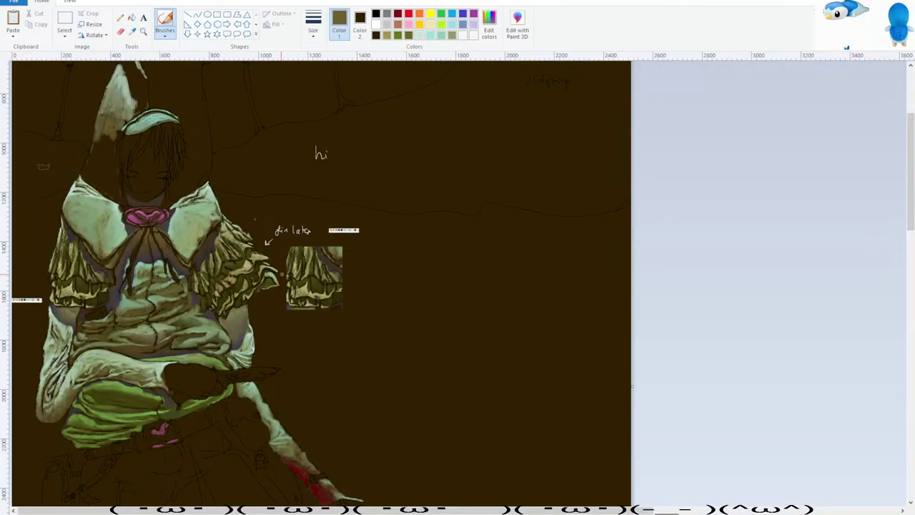
pyautogui.scroll(2, 281, 274)
pyautogui.scroll(-3, 191, 136)
pyautogui.click(132, 32)
pyautogui.click(422, 206)
pyautogui.moveTo(423, 180)
pyautogui.mouseDown()
pyautogui.moveTo(376, 226)
pyautogui.moveTo(389, 307)
pyautogui.moveTo(400, 318)
pyautogui.moveTo(415, 258)
pyautogui.moveTo(412, 329)
pyautogui.mouseUp()
# Fill the shape's lower part down to the collar with dark brown and blend sampled olive into it beside the hair.
pyautogui.scroll(-3, 559, 261)
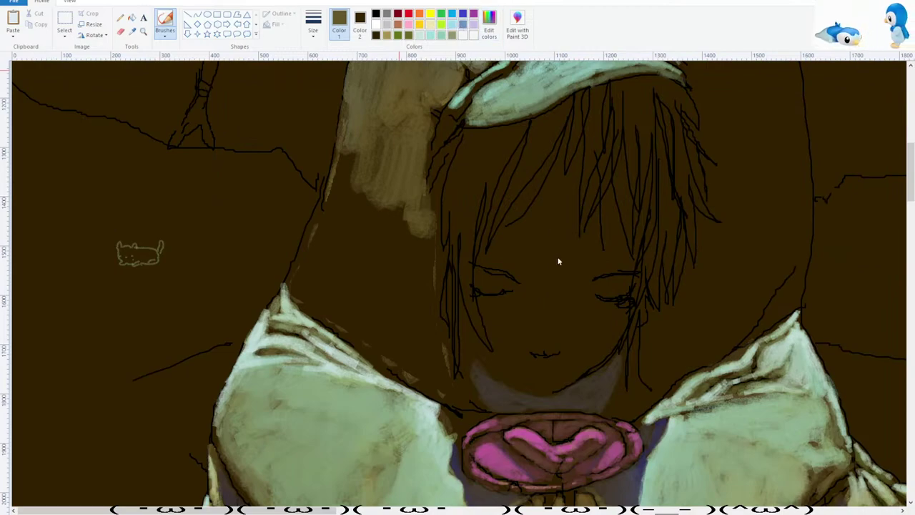
pyautogui.click(359, 317)
pyautogui.moveTo(389, 227)
pyautogui.mouseDown()
pyautogui.moveTo(405, 231)
pyautogui.moveTo(426, 375)
pyautogui.moveTo(439, 386)
pyautogui.moveTo(411, 354)
pyautogui.moveTo(382, 351)
pyautogui.moveTo(390, 311)
pyautogui.moveTo(365, 297)
pyautogui.moveTo(325, 311)
pyautogui.moveTo(339, 278)
pyautogui.moveTo(366, 261)
pyautogui.moveTo(371, 218)
pyautogui.mouseUp()
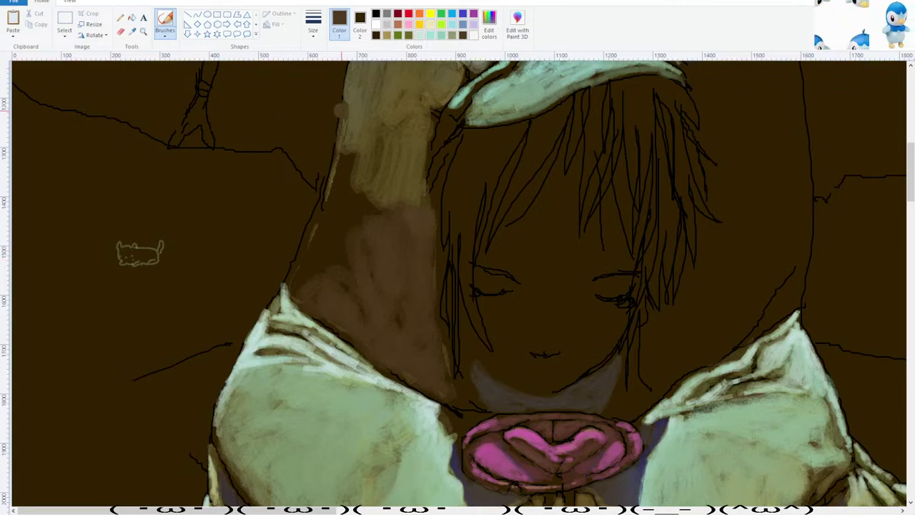
pyautogui.click(133, 31)
pyautogui.click(413, 186)
pyautogui.moveTo(401, 217)
pyautogui.mouseDown()
pyautogui.moveTo(407, 247)
pyautogui.moveTo(425, 255)
pyautogui.mouseUp()
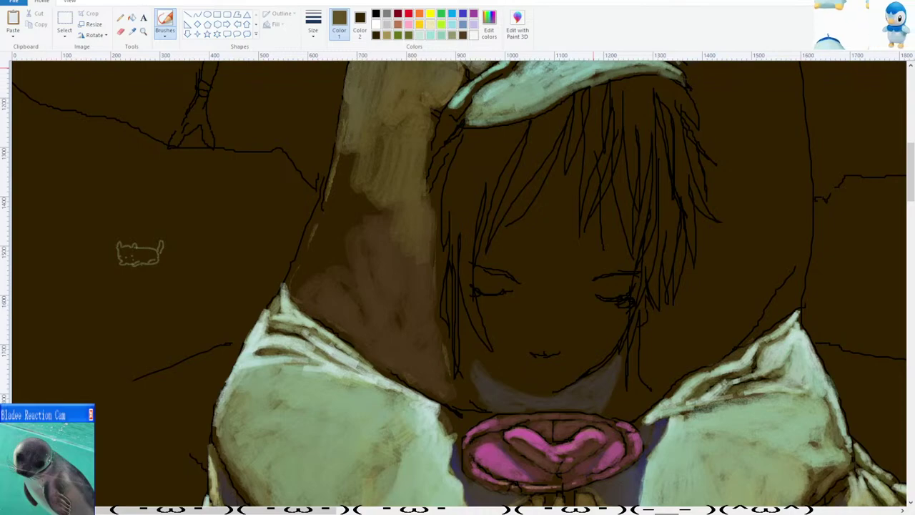
# Fill the remaining gap along the shape's outer edge with olive brown and smooth the brown area above the collar.
pyautogui.scroll(3, 447, 115)
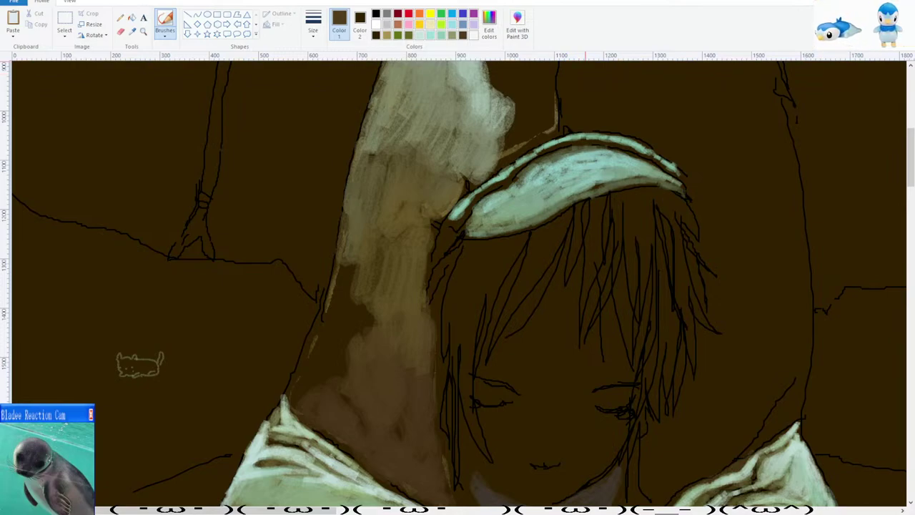
pyautogui.moveTo(350, 341)
pyautogui.mouseDown()
pyautogui.moveTo(340, 279)
pyautogui.moveTo(325, 341)
pyautogui.moveTo(333, 379)
pyautogui.moveTo(322, 322)
pyautogui.moveTo(307, 390)
pyautogui.moveTo(314, 411)
pyautogui.mouseUp()
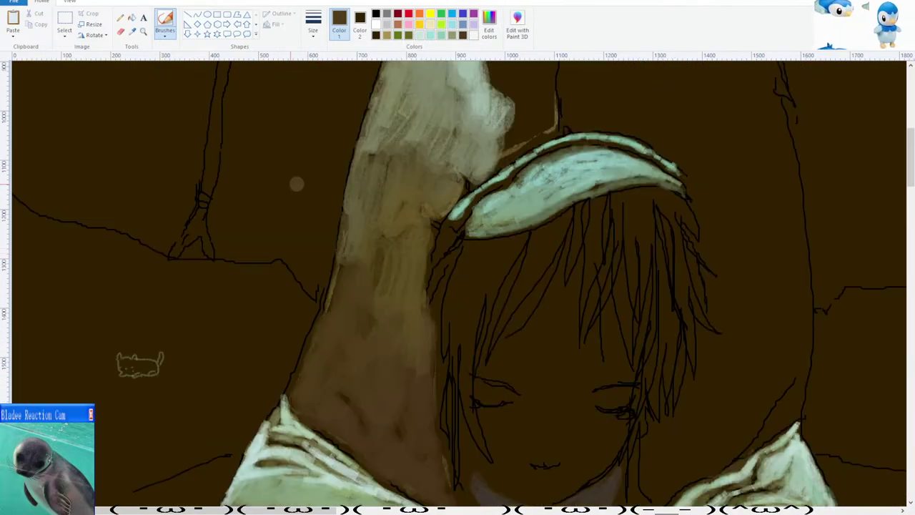
pyautogui.moveTo(410, 356); pyautogui.dragTo(411, 416)
pyautogui.moveTo(436, 351); pyautogui.dragTo(433, 428)
pyautogui.moveTo(373, 277); pyautogui.dragTo(363, 336)
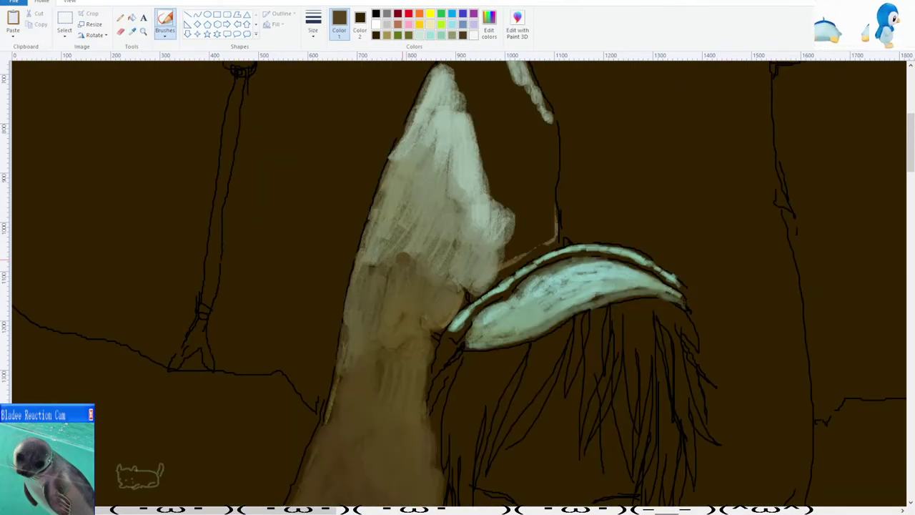
# Sample grey-green from the shape's middle and blend the transition into the olive area beside the headband.
pyautogui.click(132, 31)
pyautogui.click(374, 256)
pyautogui.moveTo(371, 265); pyautogui.dragTo(379, 295)
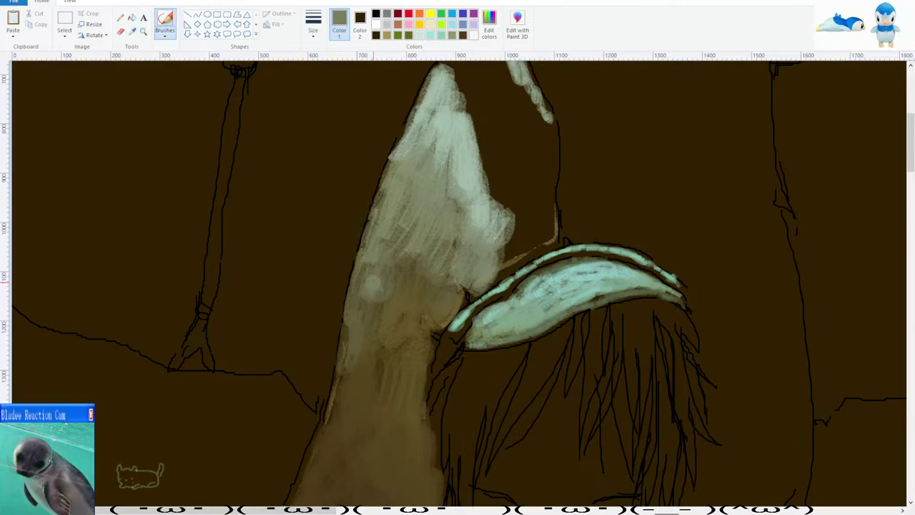
pyautogui.click(133, 32)
pyautogui.click(373, 294)
pyautogui.moveTo(358, 313)
pyautogui.mouseDown()
pyautogui.moveTo(412, 266)
pyautogui.moveTo(448, 271)
pyautogui.mouseUp()
# Paint the inner area below the upper tip's highlight with grey-green down to the headband.
pyautogui.scroll(-5, 343, 281)
pyautogui.scroll(3, 334, 281)
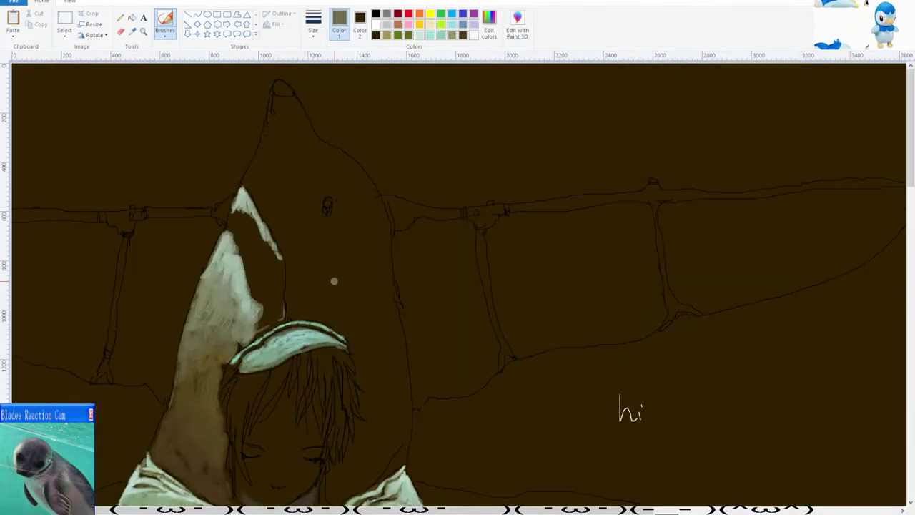
pyautogui.scroll(1, 334, 281)
pyautogui.moveTo(465, 169)
pyautogui.mouseDown()
pyautogui.moveTo(488, 151)
pyautogui.moveTo(504, 210)
pyautogui.moveTo(489, 248)
pyautogui.moveTo(500, 303)
pyautogui.moveTo(516, 290)
pyautogui.moveTo(524, 306)
pyautogui.moveTo(548, 268)
pyautogui.moveTo(529, 319)
pyautogui.moveTo(516, 306)
pyautogui.moveTo(533, 332)
pyautogui.moveTo(516, 347)
pyautogui.moveTo(509, 375)
pyautogui.moveTo(550, 332)
pyautogui.mouseUp()
# Sample an olive tone from the shape beside the headband's lower end.
pyautogui.scroll(-3, 433, 300)
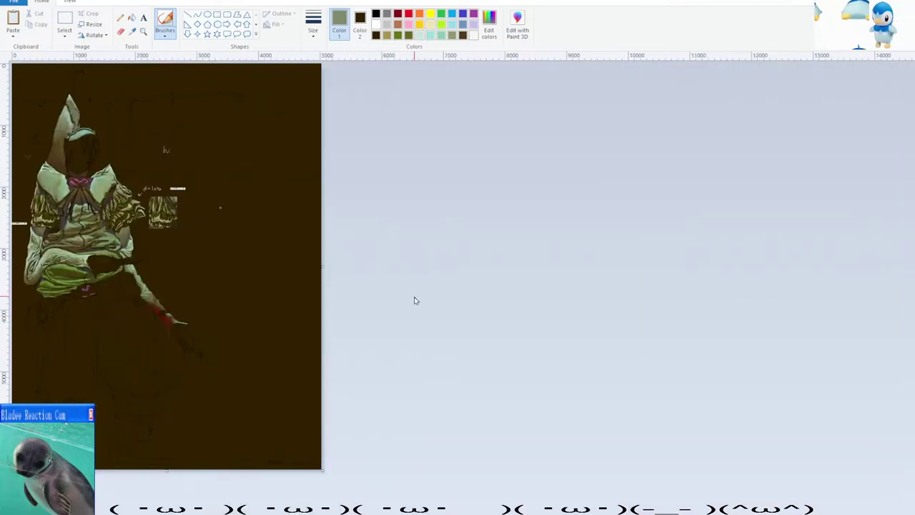
pyautogui.keyDown('ctrl'); pyautogui.scroll(4, 341, 293); pyautogui.keyUp('ctrl')
pyautogui.keyDown('ctrl'); pyautogui.scroll(1, 339, 290); pyautogui.keyUp('ctrl')
pyautogui.keyDown('ctrl'); pyautogui.scroll(-1, 341, 279); pyautogui.keyUp('ctrl')
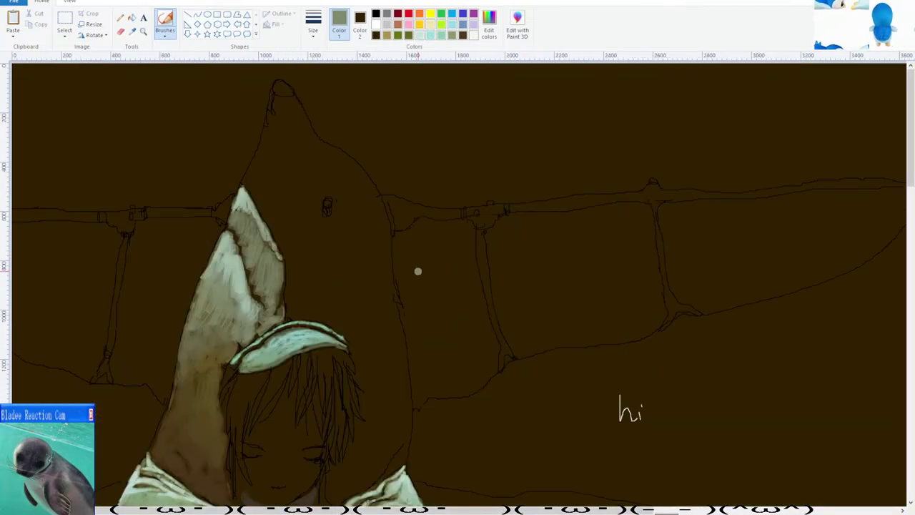
pyautogui.keyDown('ctrl'); pyautogui.scroll(2, 427, 272); pyautogui.keyUp('ctrl')
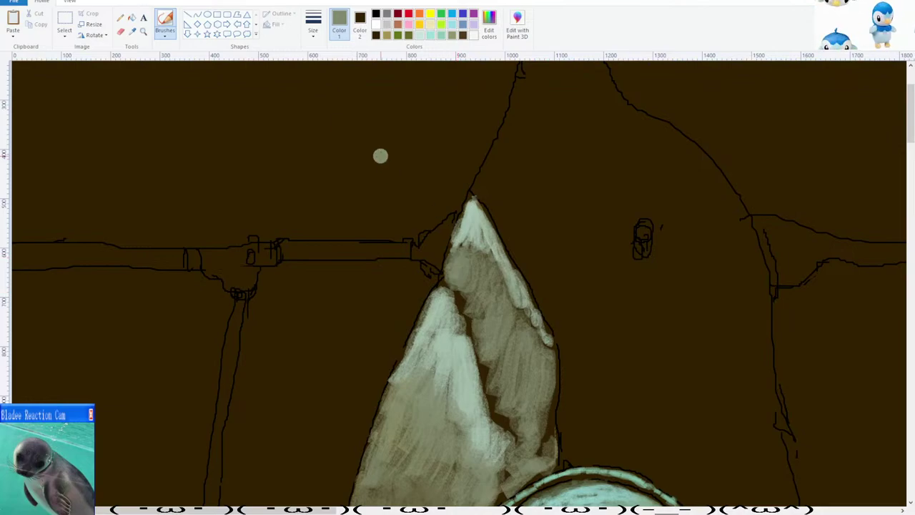
pyautogui.scroll(-3, 373, 297)
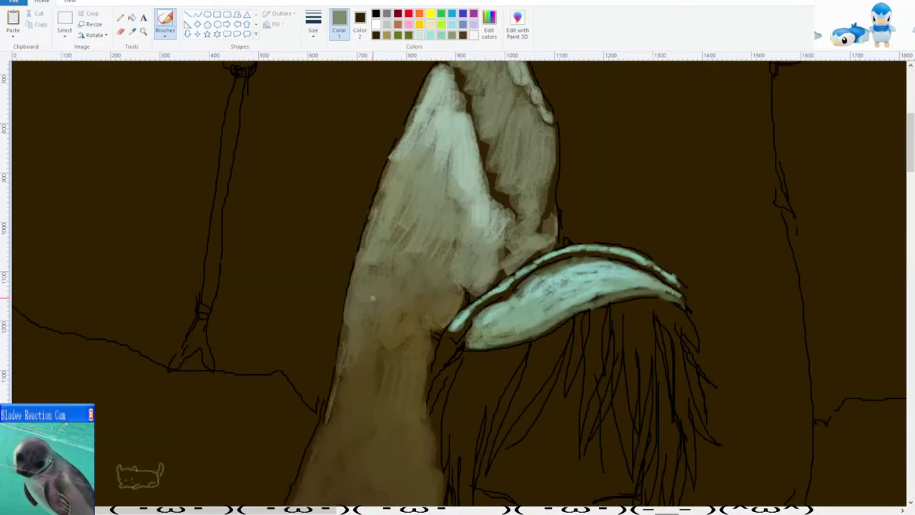
pyautogui.click(132, 32)
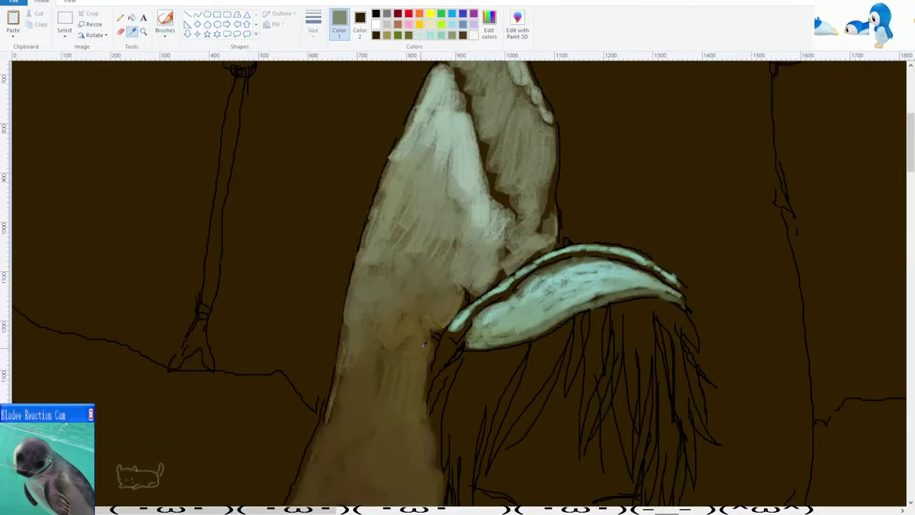
# Sample brown tones from the tall pointed form and darken the crease between its two peaks with the brush.
pyautogui.click(424, 344)
pyautogui.scroll(2, 424, 344)
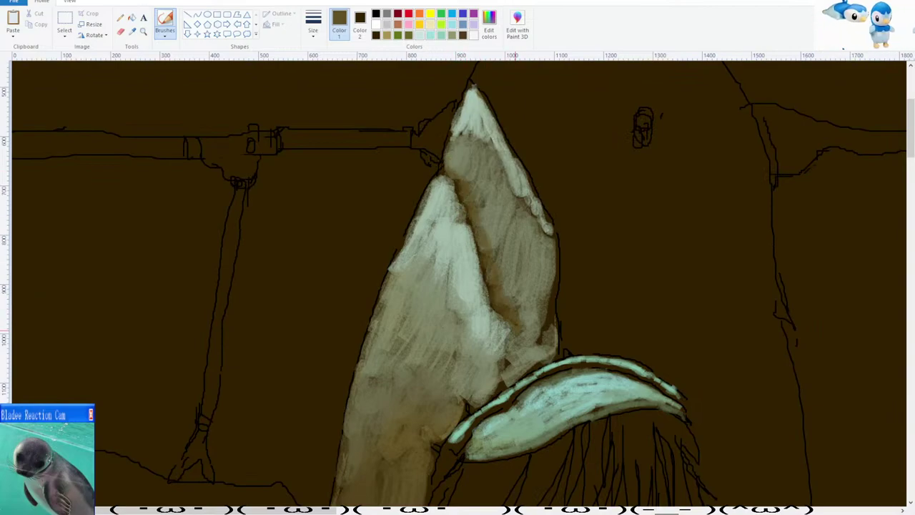
pyautogui.scroll(-1, 467, 294)
pyautogui.scroll(1, 467, 294)
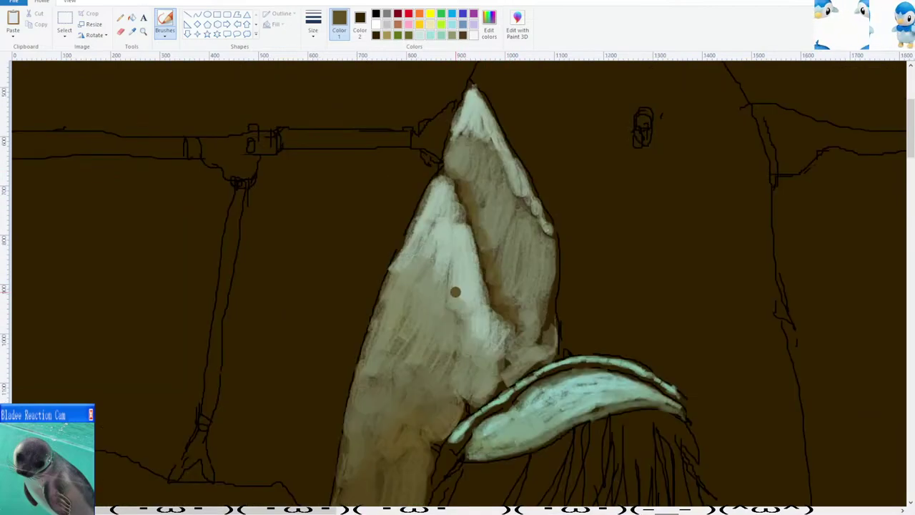
pyautogui.click(132, 31)
pyautogui.click(462, 174)
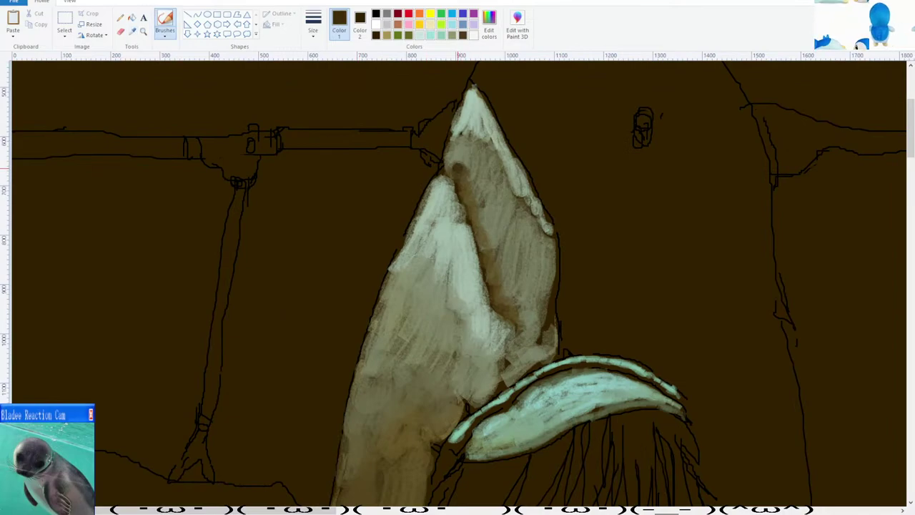
pyautogui.click(131, 31)
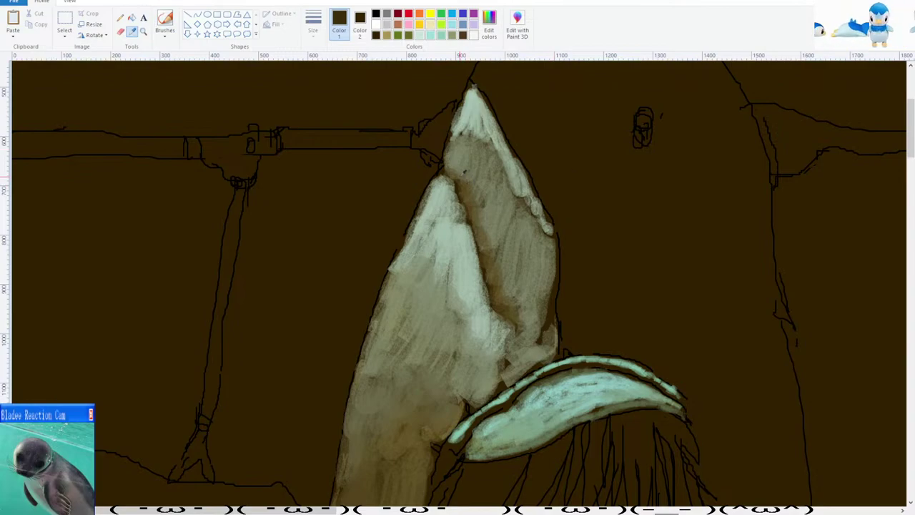
pyautogui.click(464, 173)
pyautogui.moveTo(459, 164)
pyautogui.mouseDown()
pyautogui.moveTo(509, 311)
pyautogui.moveTo(523, 320)
pyautogui.mouseUp()
# Sample a light grey-green near the rear peak's tip and brush it down the peak to soften its highlight.
pyautogui.scroll(-2, 456, 277)
pyautogui.scroll(-2, 334, 248)
pyautogui.scroll(2, 308, 236)
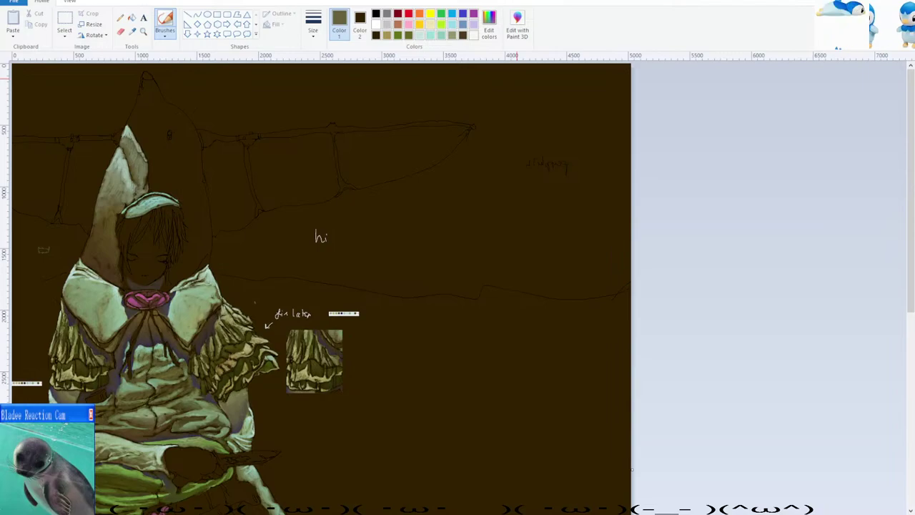
pyautogui.scroll(1, 312, 284)
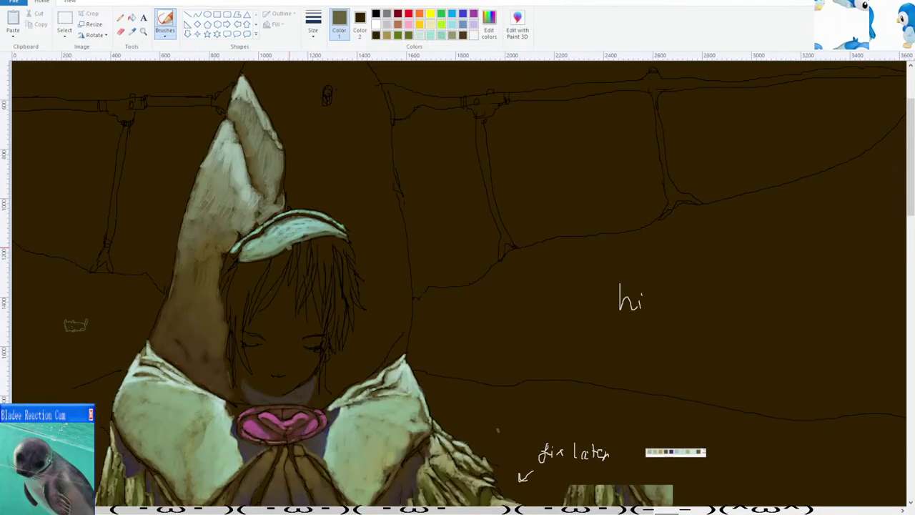
pyautogui.scroll(2, 290, 234)
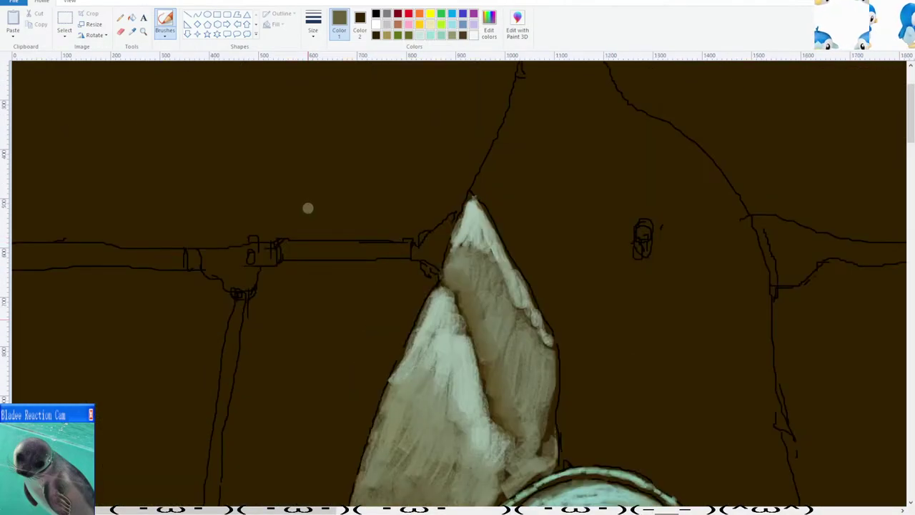
pyautogui.click(133, 30)
pyautogui.click(461, 238)
pyautogui.moveTo(452, 243)
pyautogui.mouseDown()
pyautogui.moveTo(518, 335)
pyautogui.moveTo(547, 342)
pyautogui.moveTo(531, 330)
pyautogui.moveTo(545, 372)
pyautogui.mouseUp()
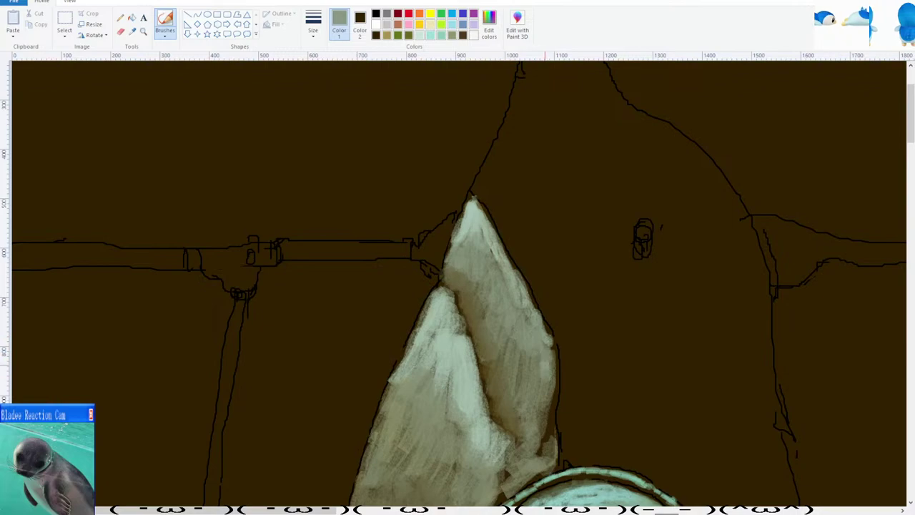
# Resample grey-green midtones from the rear peak and smooth the shading on its inner side.
pyautogui.click(133, 31)
pyautogui.click(460, 265)
pyautogui.moveTo(459, 267)
pyautogui.mouseDown()
pyautogui.moveTo(453, 274)
pyautogui.moveTo(470, 289)
pyautogui.moveTo(497, 365)
pyautogui.mouseUp()
pyautogui.click(132, 32)
pyautogui.click(474, 278)
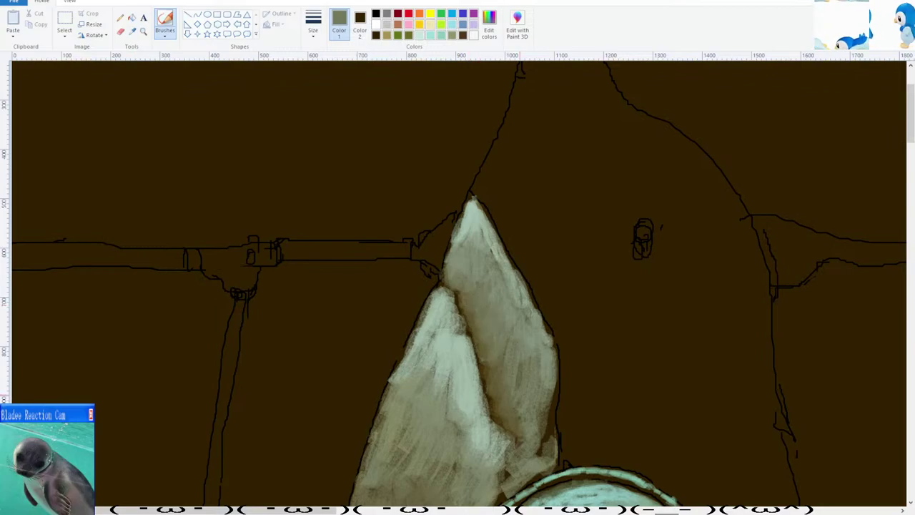
pyautogui.scroll(-3, 472, 286)
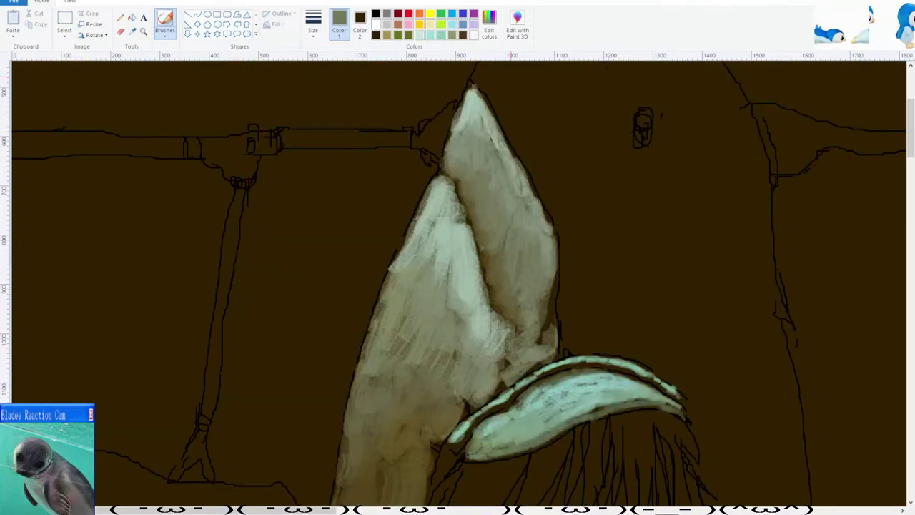
pyautogui.scroll(-3, 471, 286)
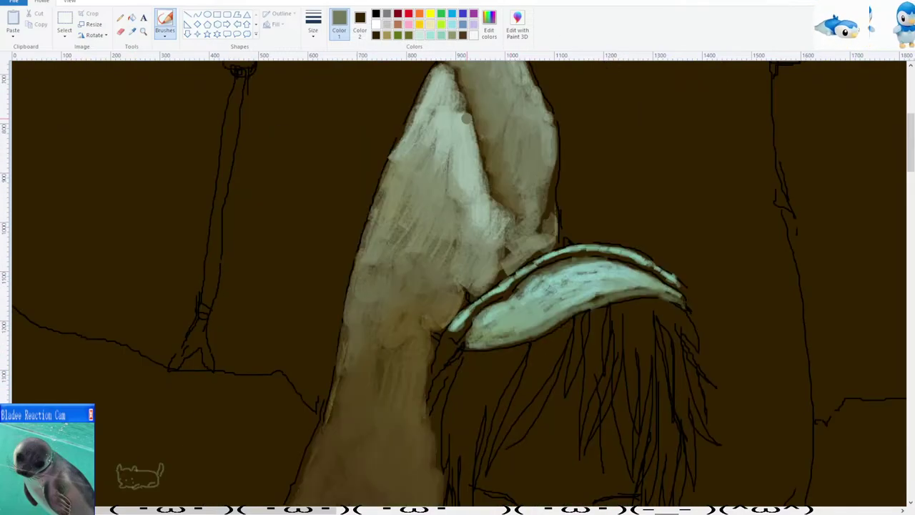
# Sample the pale tip colour and paint light rim strokes where the pointed form meets the headband.
pyautogui.scroll(6, 472, 286)
pyautogui.click(132, 30)
pyautogui.click(475, 206)
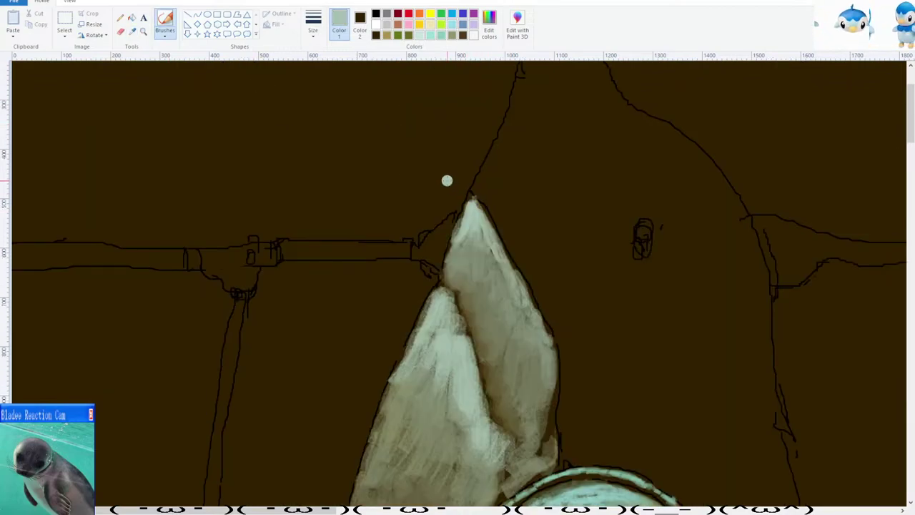
pyautogui.scroll(-6, 472, 208)
pyautogui.moveTo(547, 232)
pyautogui.mouseDown()
pyautogui.moveTo(538, 239)
pyautogui.moveTo(553, 196)
pyautogui.mouseUp()
pyautogui.scroll(-2, 494, 206)
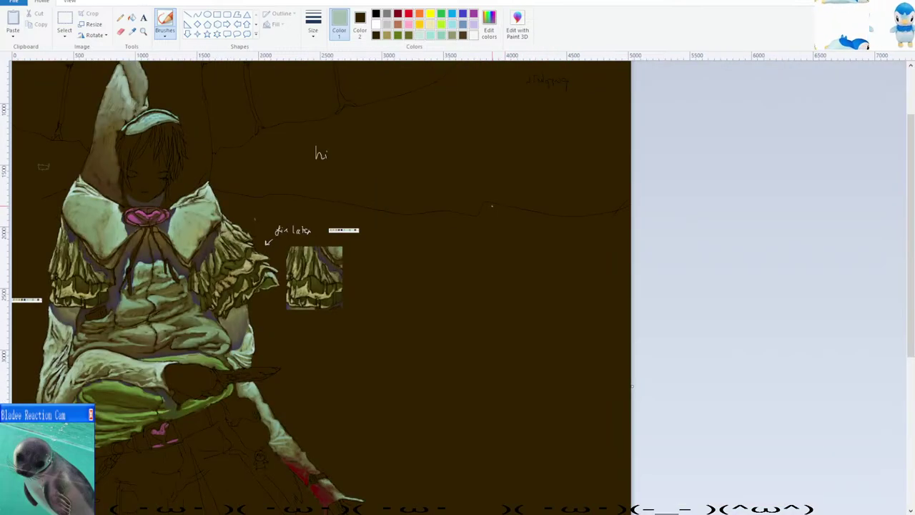
pyautogui.scroll(3, 492, 206)
pyautogui.moveTo(514, 227)
pyautogui.mouseDown()
pyautogui.moveTo(537, 252)
pyautogui.moveTo(506, 244)
pyautogui.moveTo(509, 265)
pyautogui.moveTo(485, 248)
pyautogui.moveTo(501, 280)
pyautogui.moveTo(458, 298)
pyautogui.moveTo(473, 279)
pyautogui.mouseUp()
# Sample tones around the headband's edge and blend the pale rim down toward the headband's left end.
pyautogui.click(132, 30)
pyautogui.click(531, 242)
pyautogui.scroll(-3, 476, 250)
pyautogui.scroll(2, 475, 249)
pyautogui.scroll(-3, 412, 215)
pyautogui.scroll(3, 414, 214)
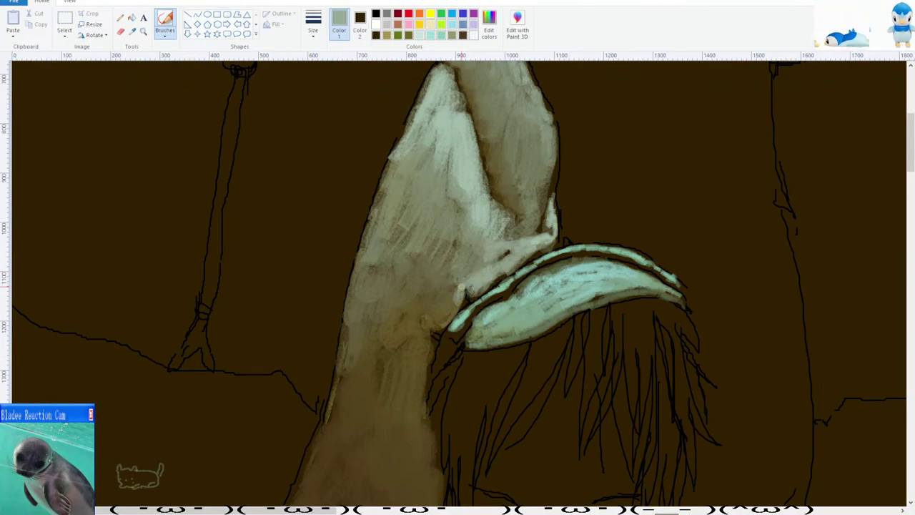
pyautogui.click(133, 32)
pyautogui.click(457, 293)
pyautogui.moveTo(451, 294); pyautogui.dragTo(450, 314)
pyautogui.moveTo(449, 314); pyautogui.dragTo(443, 322)
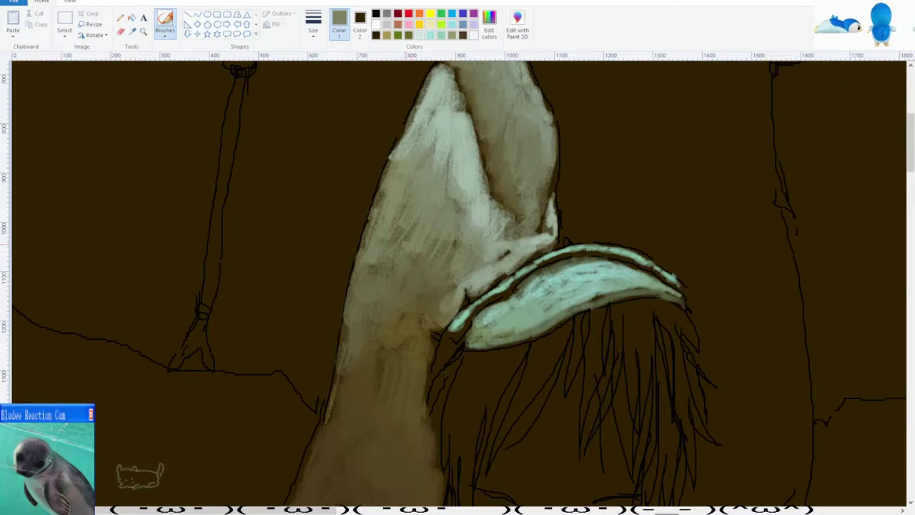
# Sample the front peak's highlight colour and paint a light fold across the bottom of the crease.
pyautogui.click(132, 32)
pyautogui.click(489, 212)
pyautogui.moveTo(512, 233)
pyautogui.mouseDown()
pyautogui.moveTo(507, 226)
pyautogui.moveTo(530, 226)
pyautogui.mouseUp()
pyautogui.scroll(-1, 512, 221)
pyautogui.scroll(3, 434, 200)
pyautogui.scroll(1, 449, 242)
pyautogui.scroll(-3, 449, 244)
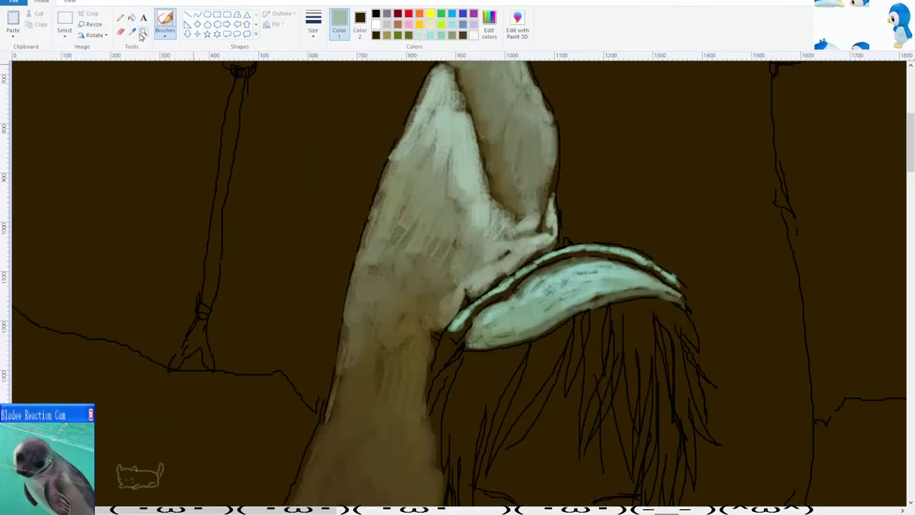
# Sample grey-greens beside the crease and extend the light fold upward at the rear peak's base.
pyautogui.click(132, 31)
pyautogui.click(533, 209)
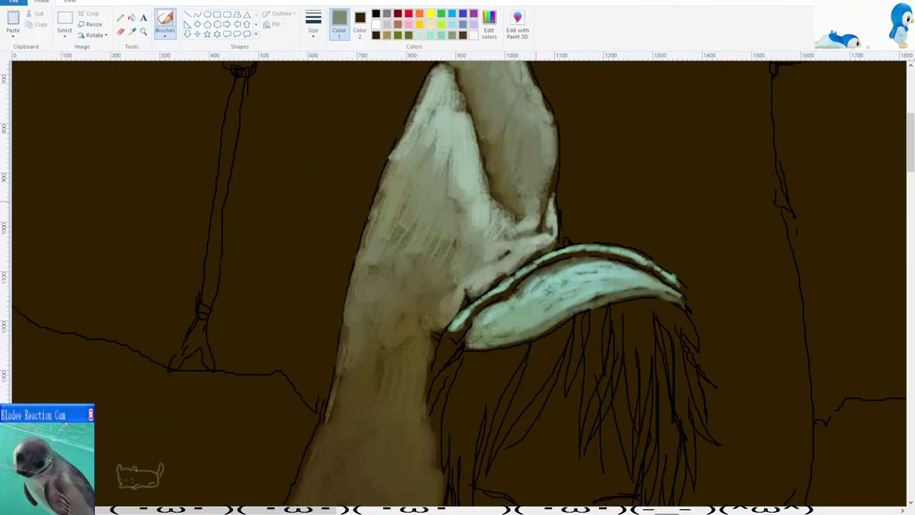
pyautogui.click(133, 33)
pyautogui.click(534, 225)
pyautogui.moveTo(537, 210); pyautogui.dragTo(536, 203)
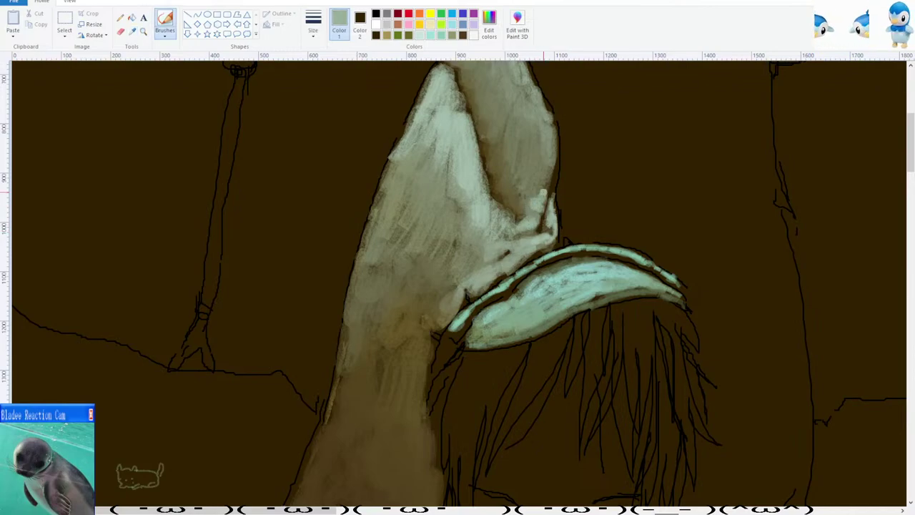
pyautogui.scroll(-3, 507, 190)
pyautogui.scroll(3, 458, 188)
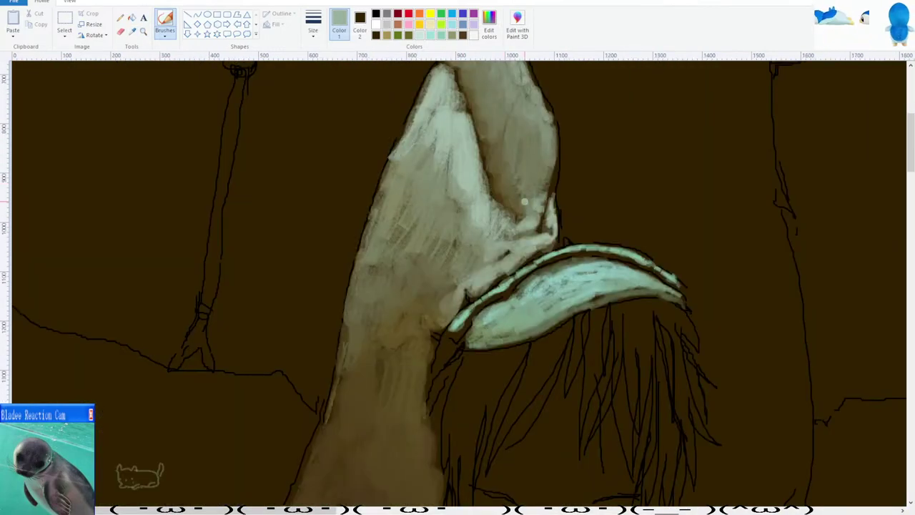
# Sample a pale grey-green from the rear peak's tip and highlight its outer edge with a thinner brush.
pyautogui.scroll(1, 533, 204)
pyautogui.scroll(2, 458, 147)
pyautogui.click(133, 32)
pyautogui.click(471, 207)
pyautogui.click(314, 25)
pyautogui.click(311, 70)
pyautogui.moveTo(458, 221)
pyautogui.mouseDown()
pyautogui.moveTo(500, 249)
pyautogui.moveTo(554, 343)
pyautogui.mouseUp()
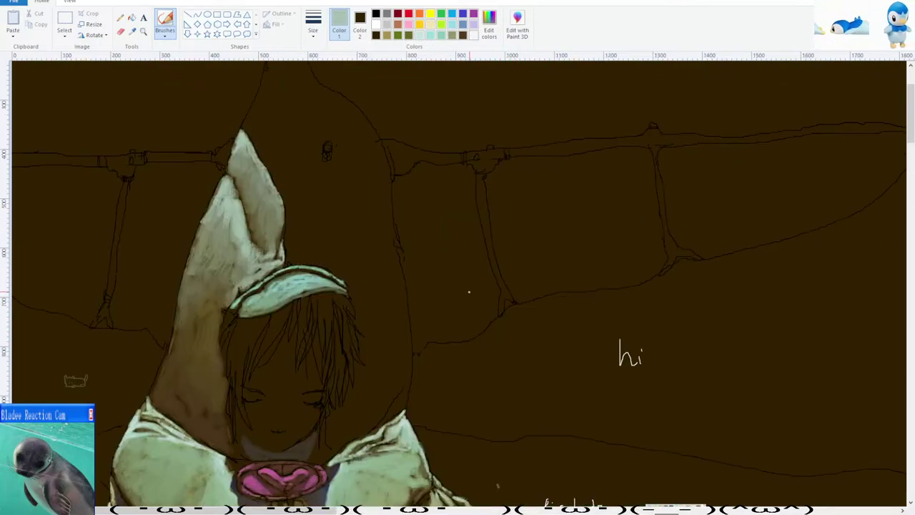
# Brush a pale highlight along the front peak's left edge and sample a grey-green from just below it.
pyautogui.scroll(1, 470, 292)
pyautogui.scroll(-3, 444, 259)
pyautogui.scroll(3, 448, 195)
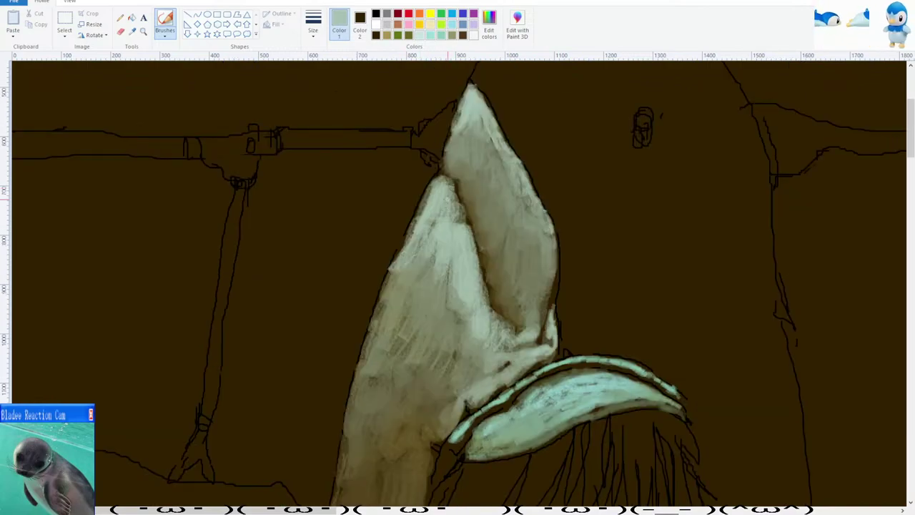
pyautogui.moveTo(439, 185); pyautogui.dragTo(407, 244)
pyautogui.scroll(-3, 449, 243)
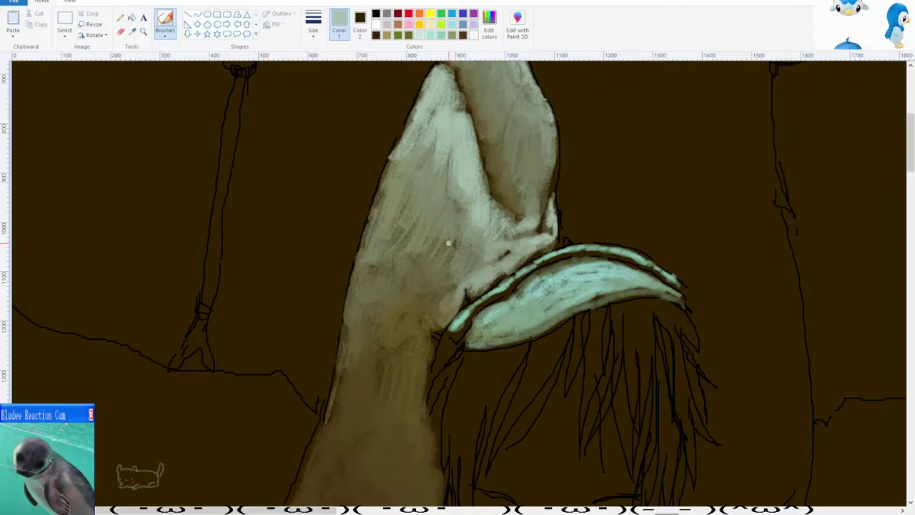
pyautogui.click(131, 31)
pyautogui.scroll(3, 306, 158)
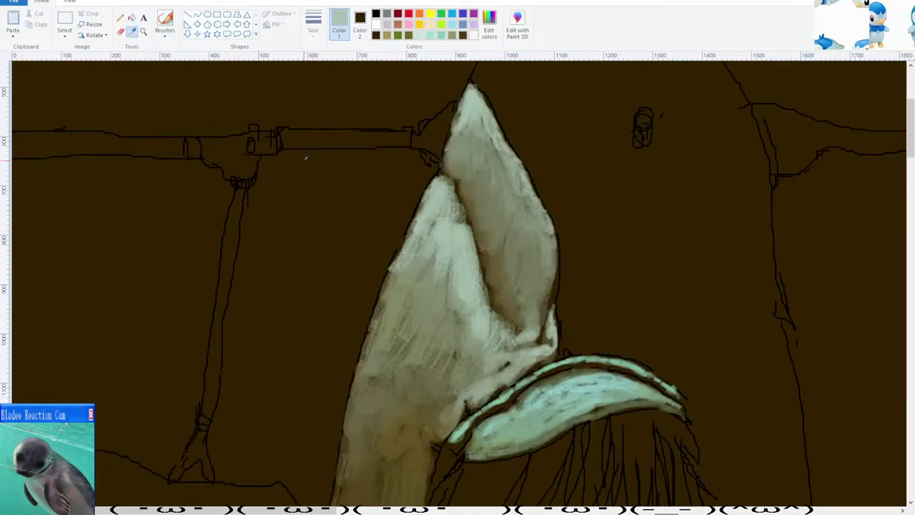
pyautogui.click(402, 264)
# Sample the form's lower brown, lighten it to a custom tan, and paint a highlight at its lower end near the brooch.
pyautogui.scroll(-3, 396, 279)
pyautogui.scroll(-1, 361, 258)
pyautogui.scroll(5, 302, 263)
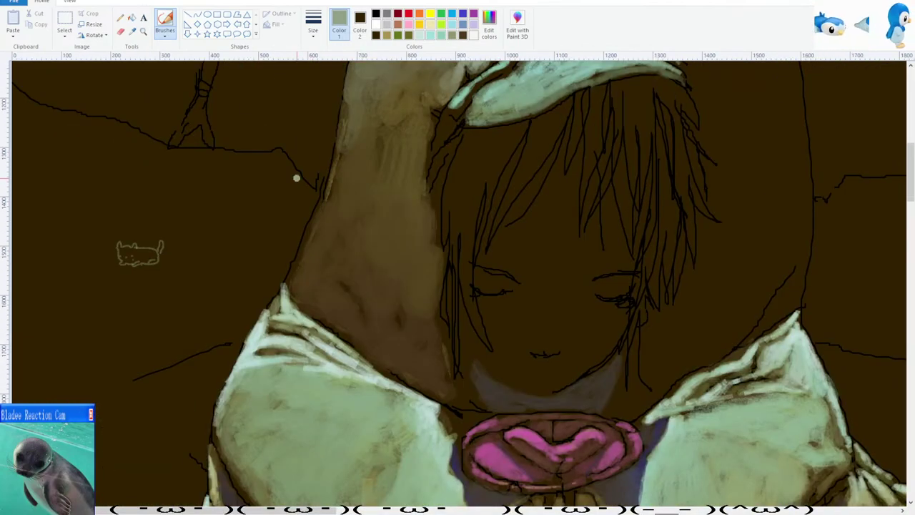
pyautogui.click(133, 32)
pyautogui.click(420, 183)
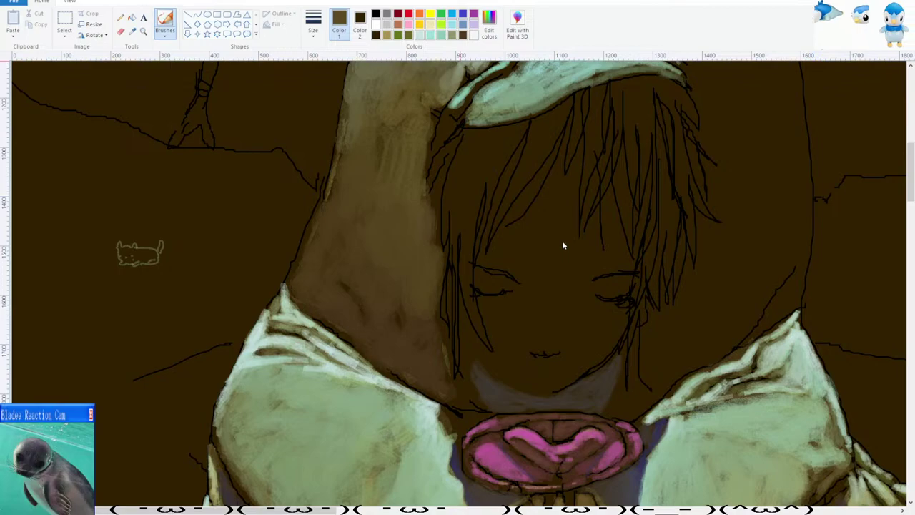
pyautogui.click(360, 319)
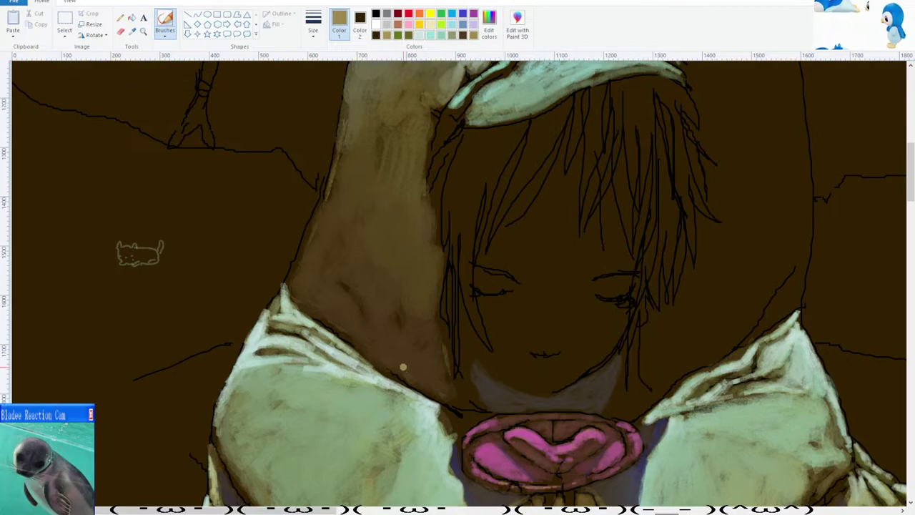
pyautogui.scroll(-3, 423, 356)
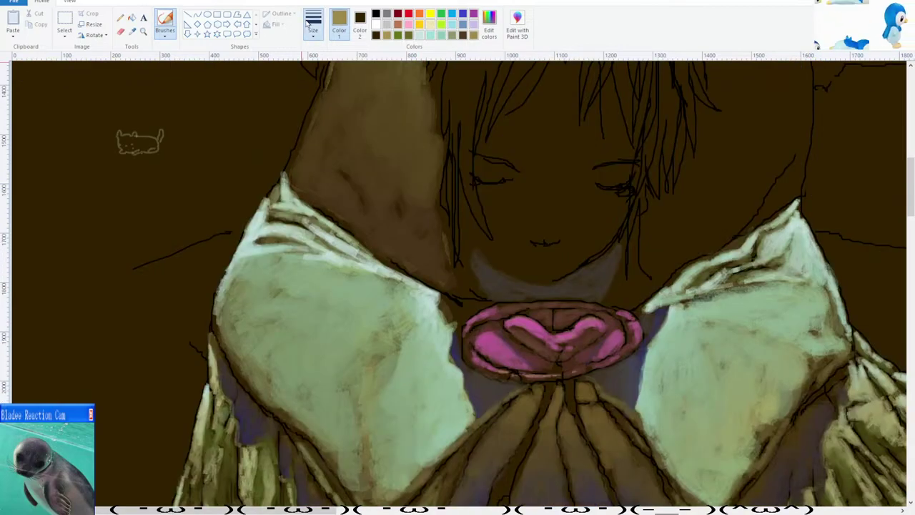
pyautogui.moveTo(471, 288)
pyautogui.mouseDown()
pyautogui.moveTo(386, 221)
pyautogui.moveTo(433, 242)
pyautogui.moveTo(427, 214)
pyautogui.moveTo(441, 257)
pyautogui.mouseUp()
# Sample softer browns from the form's lower part and extend the tan highlight upward in a blended patch.
pyautogui.click(132, 31)
pyautogui.click(399, 218)
pyautogui.moveTo(387, 223)
pyautogui.mouseDown()
pyautogui.moveTo(367, 210)
pyautogui.moveTo(405, 204)
pyautogui.moveTo(415, 189)
pyautogui.moveTo(371, 178)
pyautogui.moveTo(369, 196)
pyautogui.moveTo(373, 172)
pyautogui.moveTo(396, 164)
pyautogui.moveTo(375, 166)
pyautogui.mouseUp()
pyautogui.click(133, 32)
pyautogui.click(399, 177)
pyautogui.scroll(-5, 357, 164)
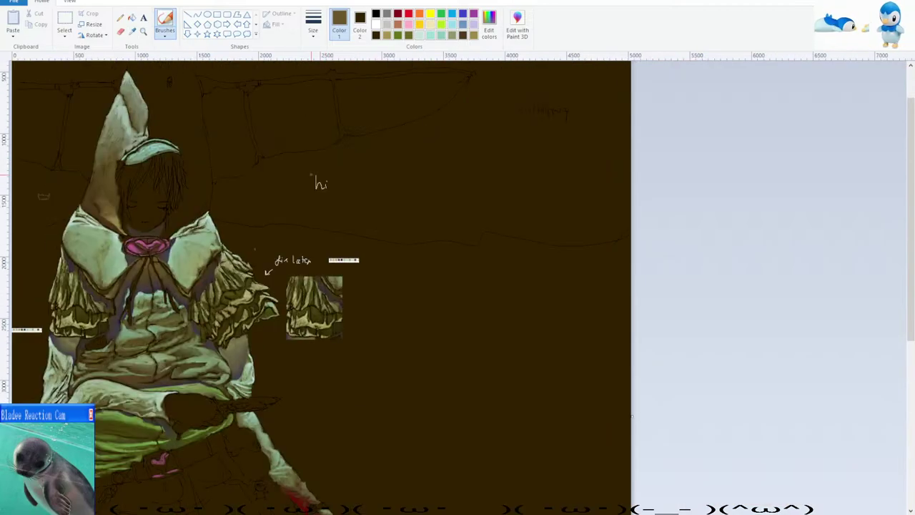
pyautogui.scroll(5, 165, 149)
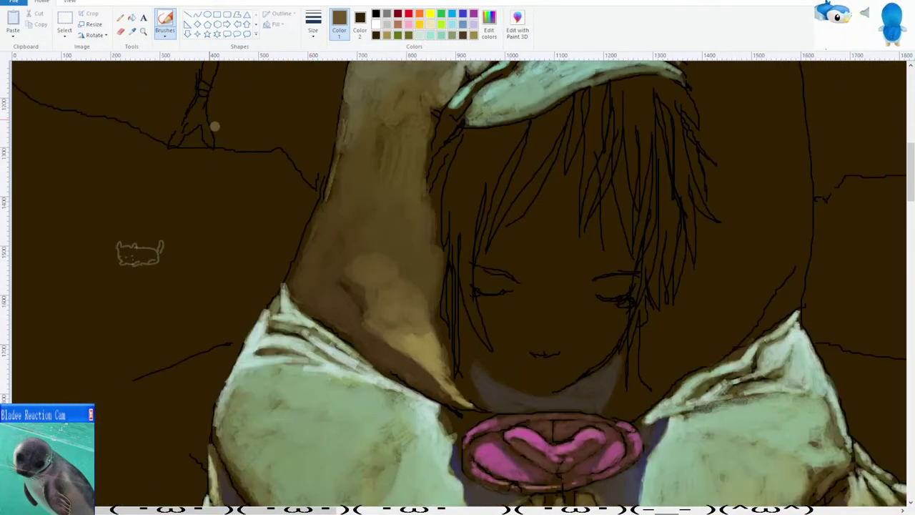
# Sample tan tones within the lower highlight, blend its hard edge into the brown, and undo the last stroke.
pyautogui.click(133, 32)
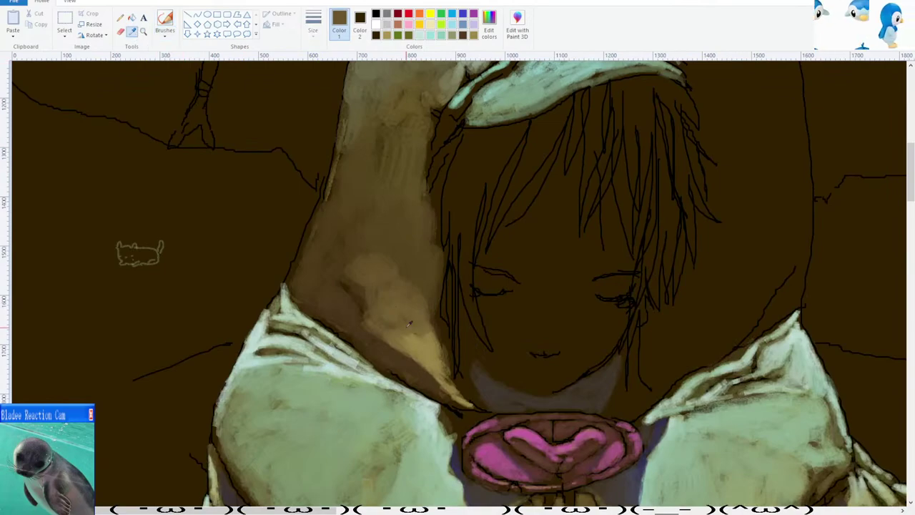
pyautogui.click(405, 333)
pyautogui.click(121, 33)
pyautogui.click(132, 32)
pyautogui.click(422, 344)
pyautogui.moveTo(421, 347)
pyautogui.mouseDown()
pyautogui.moveTo(429, 355)
pyautogui.moveTo(418, 358)
pyautogui.mouseUp()
pyautogui.hotkey('ctrl', 'z')
pyautogui.click(163, 30)
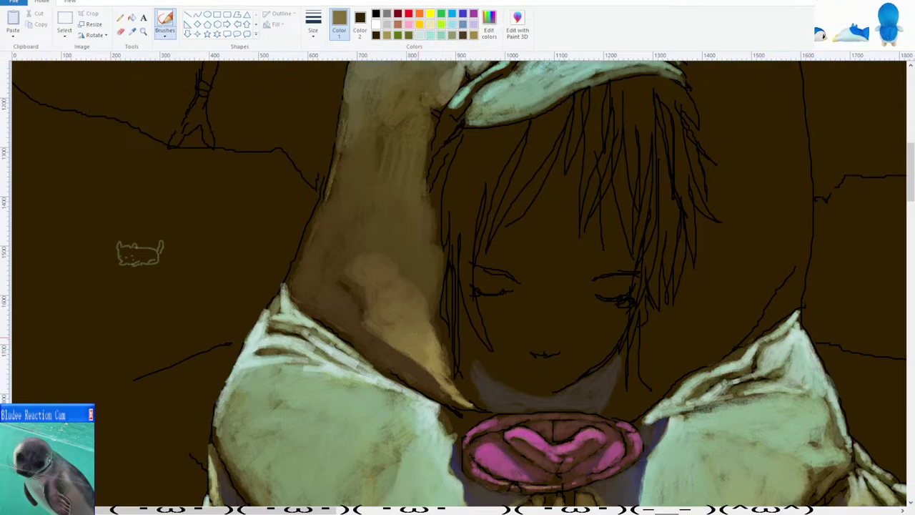
# Sample the light tan at the form's lower tip and paint a thin highlight along the edge above the collar.
pyautogui.scroll(-2, 422, 332)
pyautogui.scroll(2, 392, 312)
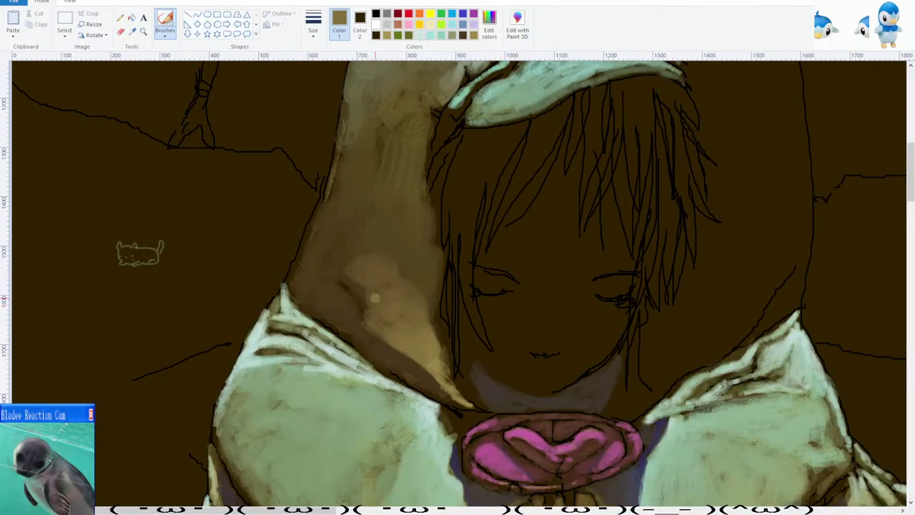
pyautogui.scroll(-2, 245, 136)
pyautogui.click(132, 32)
pyautogui.scroll(1, 269, 146)
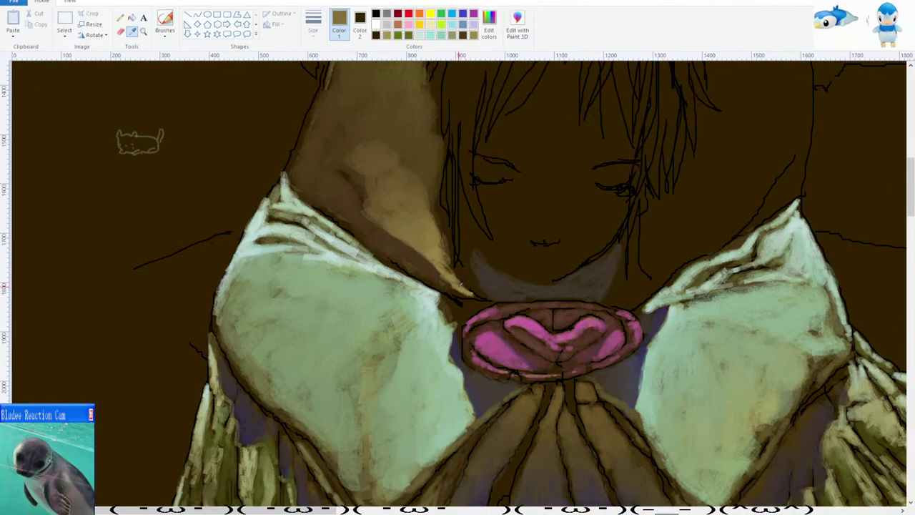
pyautogui.click(458, 286)
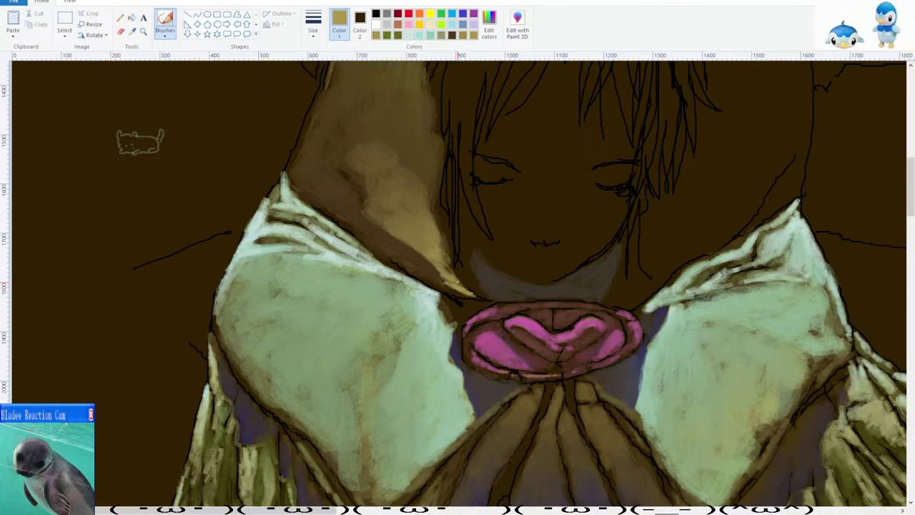
pyautogui.keyDown('ctrl'); pyautogui.scroll(-3, 450, 281); pyautogui.keyUp('ctrl')
pyautogui.scroll(4, 433, 256)
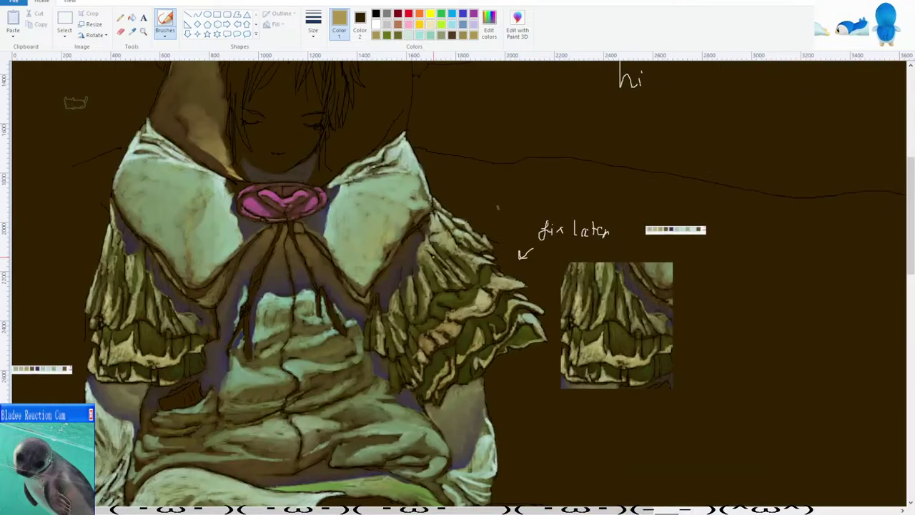
pyautogui.moveTo(422, 274); pyautogui.dragTo(432, 280)
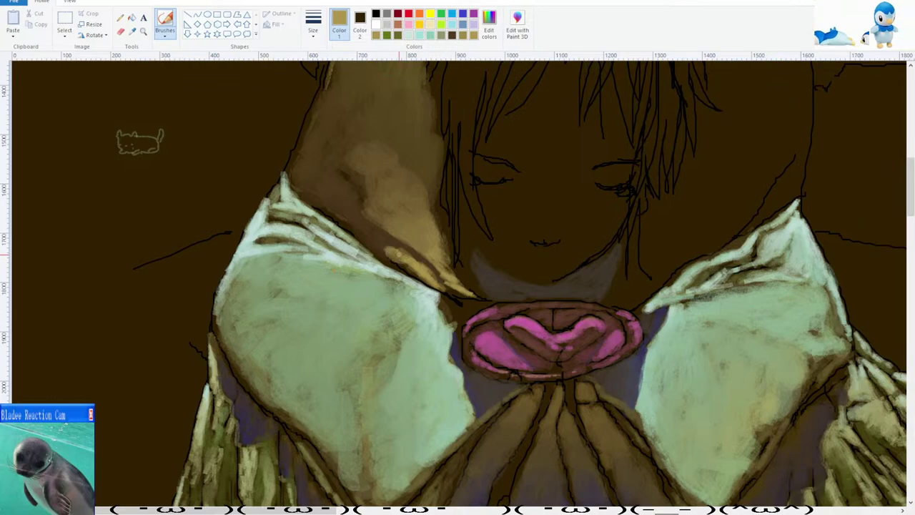
# Sample two darker tans around the upper end of the collar-edge highlight and blend that end into the brown.
pyautogui.scroll(-4, 400, 254)
pyautogui.scroll(5, 351, 246)
pyautogui.scroll(-2, 175, 109)
pyautogui.click(132, 31)
pyautogui.click(381, 239)
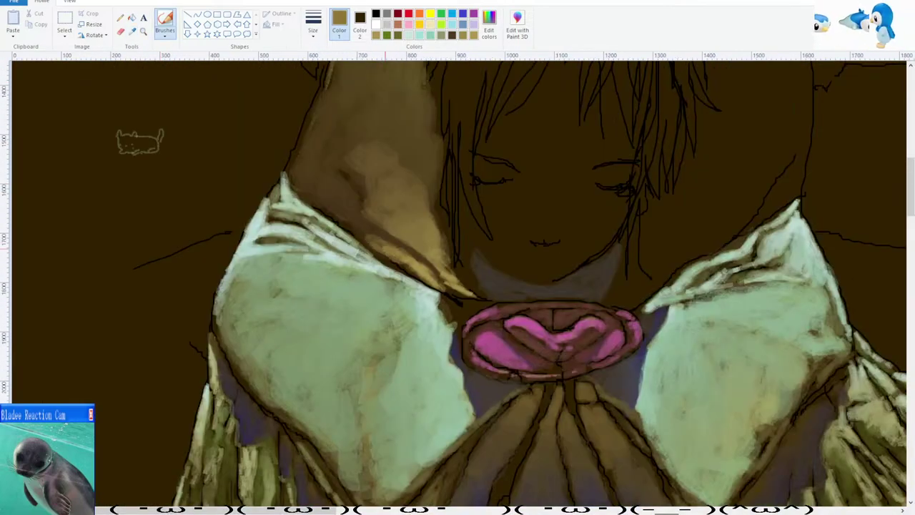
pyautogui.scroll(-2, 369, 240)
pyautogui.scroll(1, 363, 233)
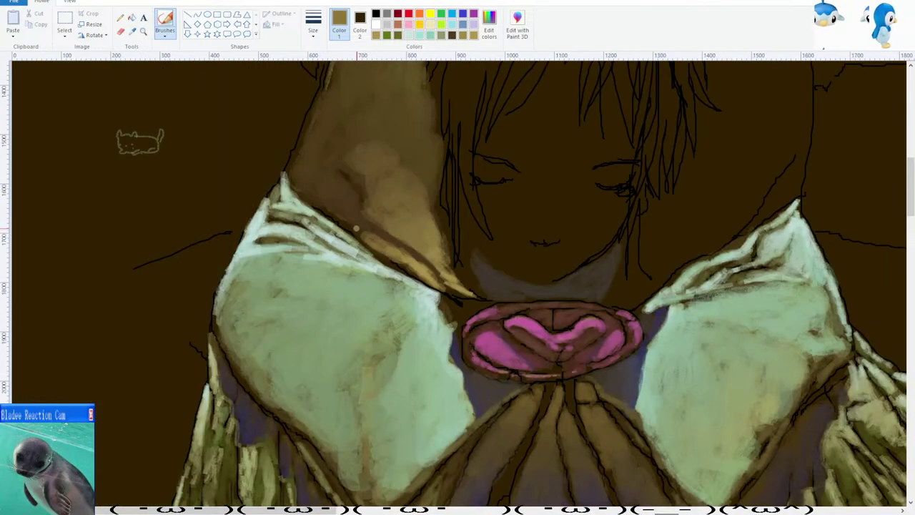
pyautogui.click(133, 31)
pyautogui.click(371, 231)
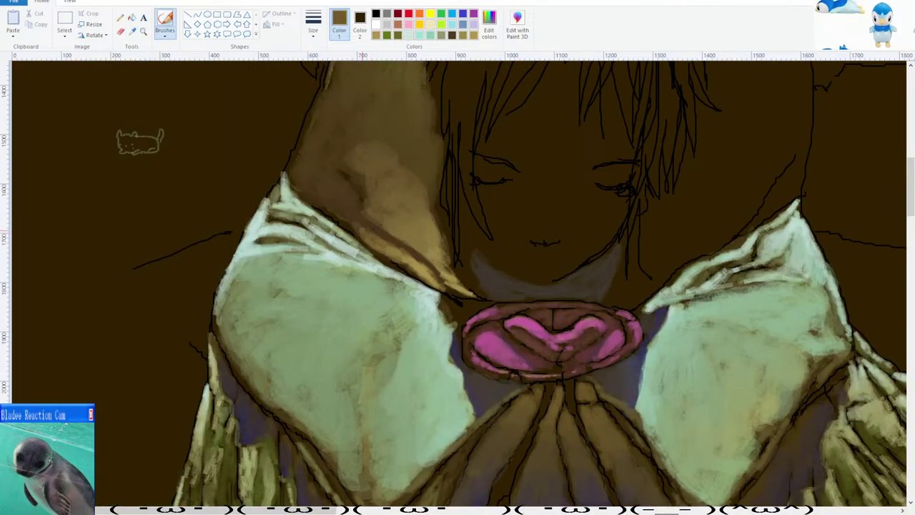
# Extend the tan highlight upward from the collar edge as a curved ridge beside the dark crease.
pyautogui.scroll(-2, 372, 231)
pyautogui.scroll(-1, 317, 225)
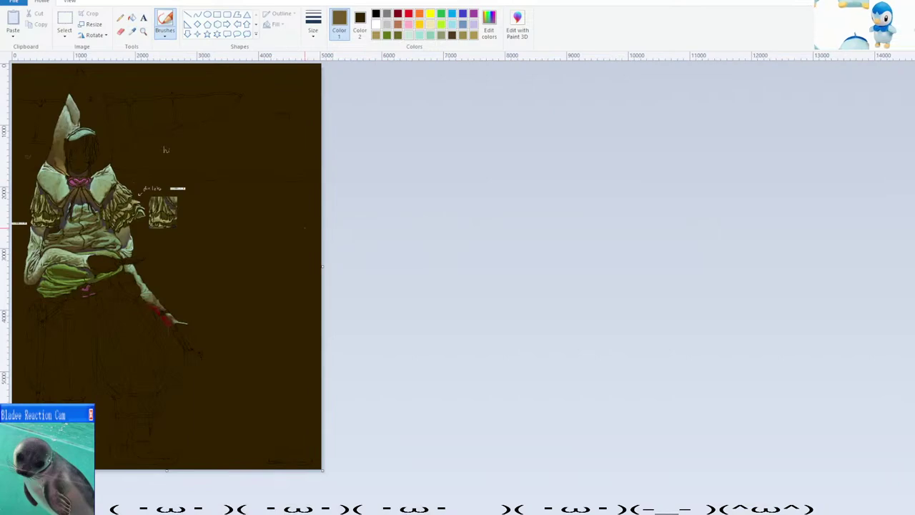
pyautogui.scroll(2, 306, 227)
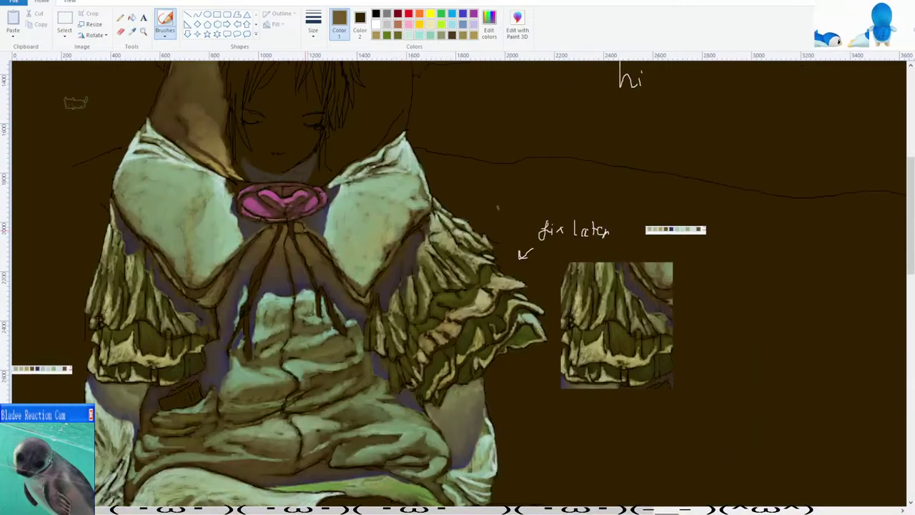
pyautogui.scroll(2, 307, 230)
pyautogui.scroll(-1, 339, 238)
pyautogui.moveTo(337, 181); pyautogui.dragTo(358, 211)
pyautogui.scroll(3, 343, 209)
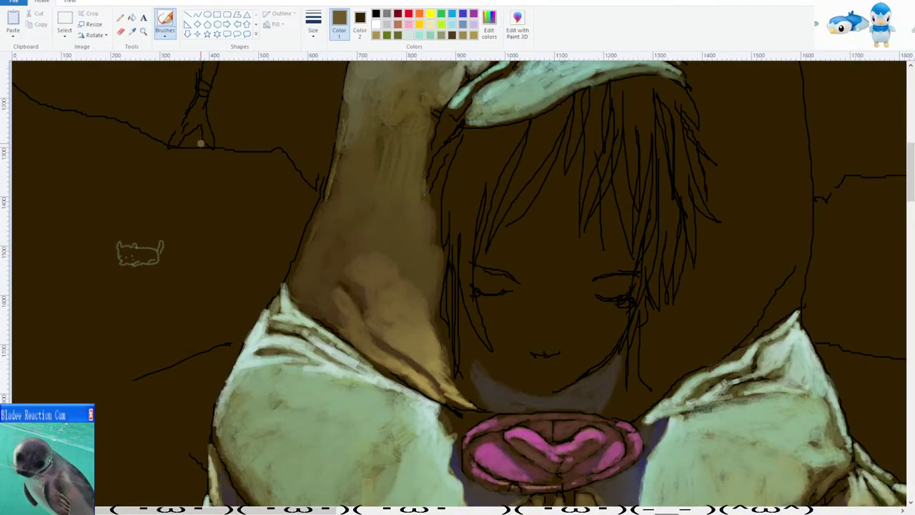
# Sample browns around the crease and blend the rounded top of the tan patch into the form's shadow.
pyautogui.click(133, 32)
pyautogui.click(340, 281)
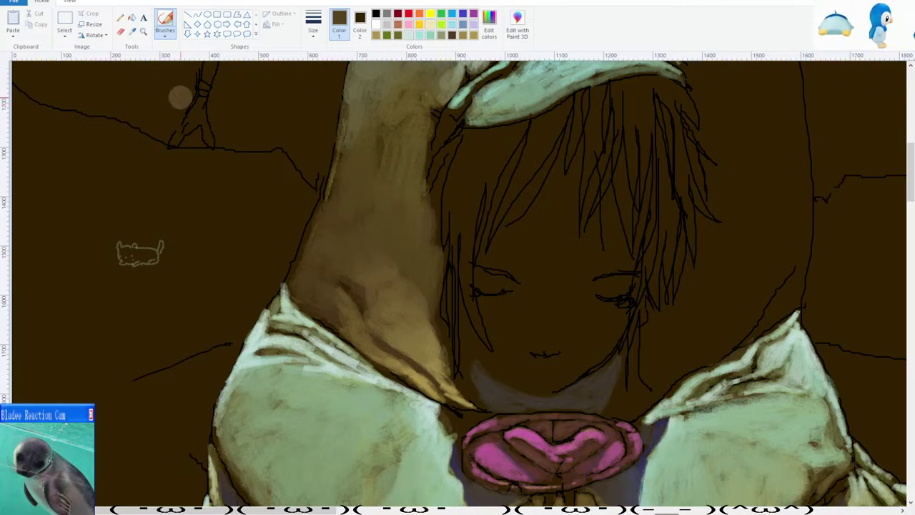
pyautogui.moveTo(330, 263)
pyautogui.mouseDown()
pyautogui.moveTo(383, 237)
pyautogui.moveTo(426, 293)
pyautogui.mouseUp()
pyautogui.click(133, 33)
pyautogui.click(392, 225)
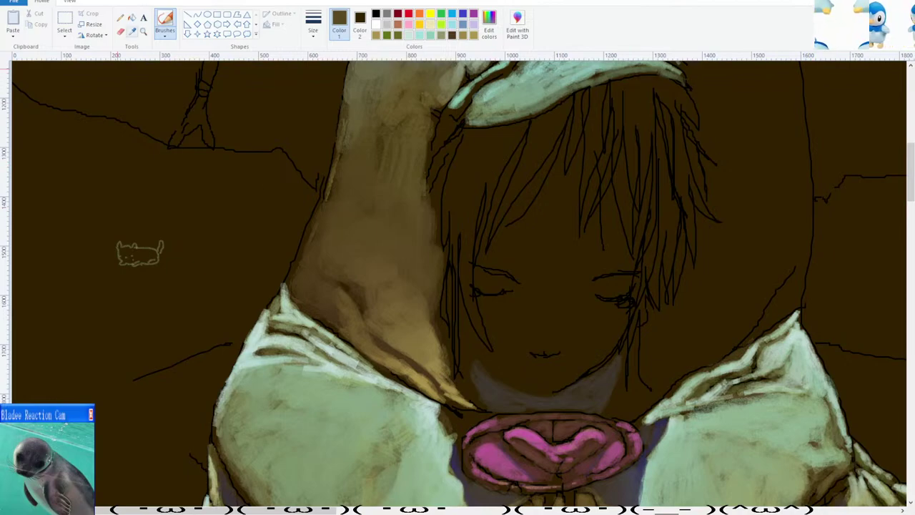
# Sample browns from the ridge beside the crease and soften the ridge's edge.
pyautogui.click(132, 31)
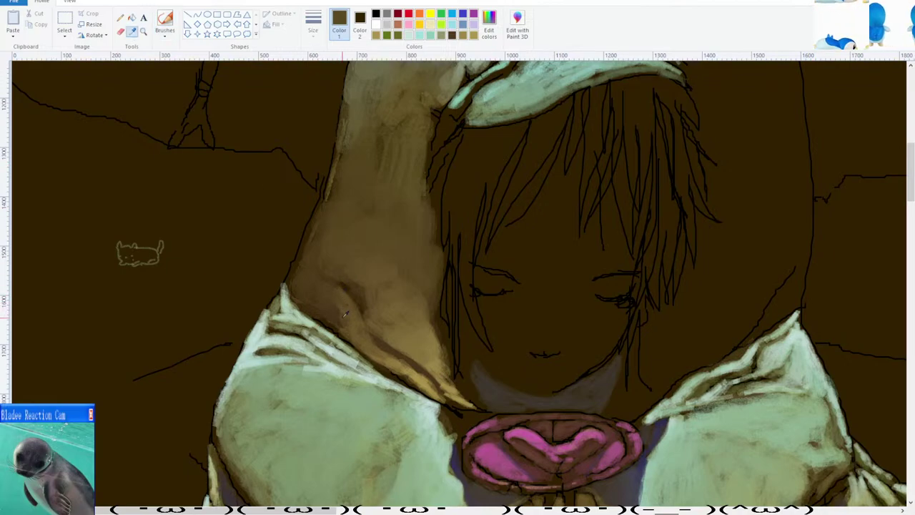
pyautogui.click(343, 315)
pyautogui.moveTo(346, 310); pyautogui.dragTo(324, 302)
pyautogui.click(132, 33)
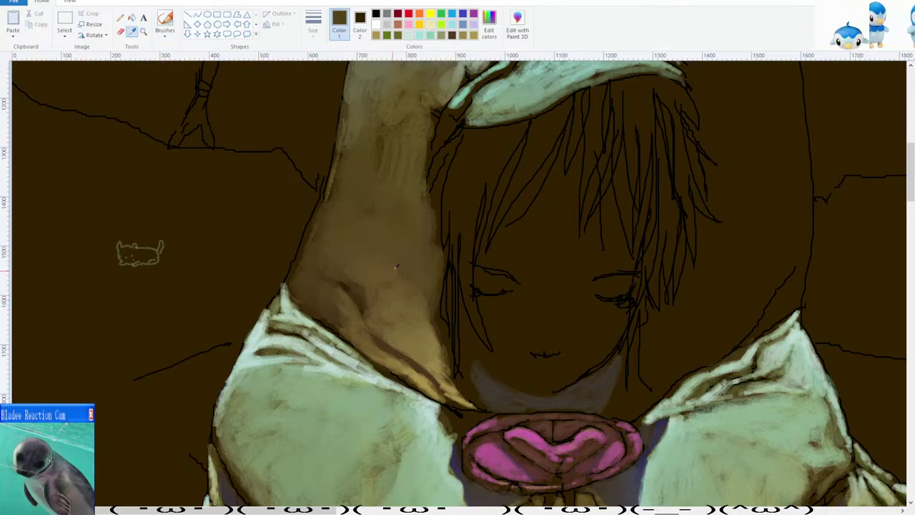
pyautogui.click(343, 301)
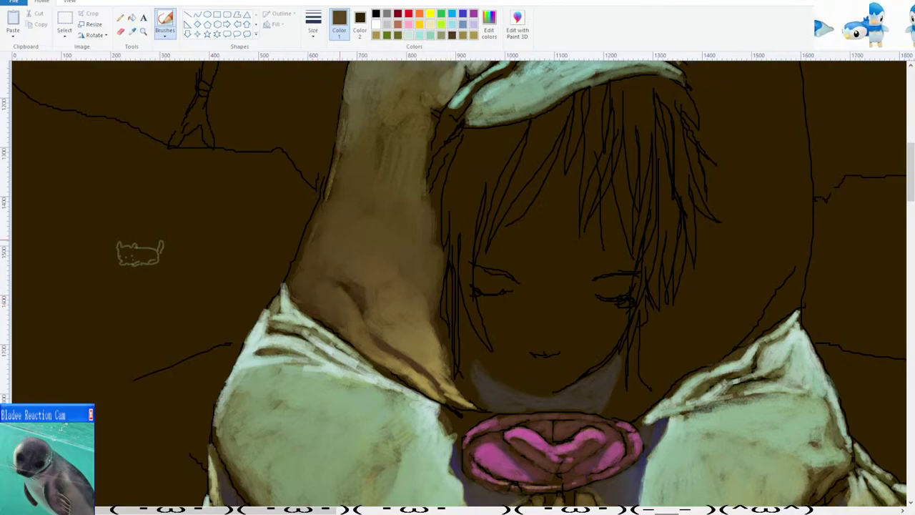
# Sample the light tan near the brooch and paint a highlight at the outer lower corner above the collar's point.
pyautogui.click(133, 31)
pyautogui.click(449, 381)
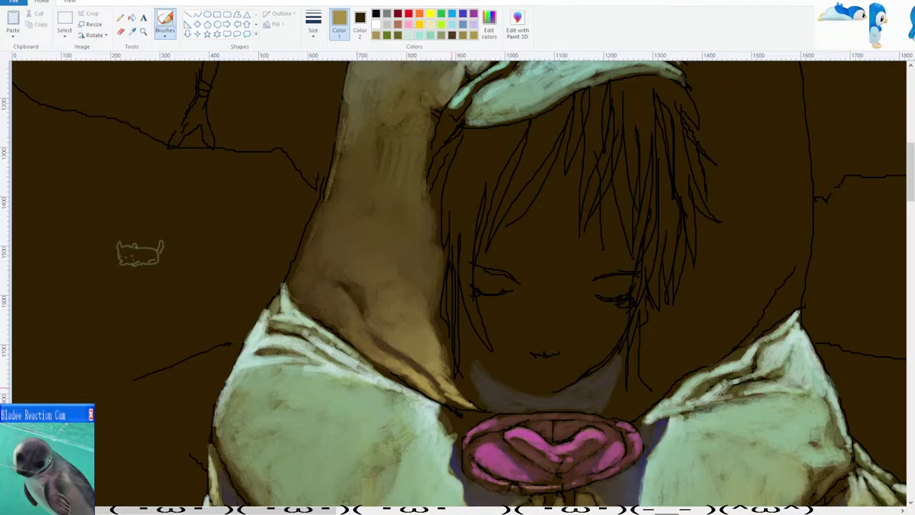
pyautogui.scroll(-2, 460, 386)
pyautogui.scroll(2, 461, 286)
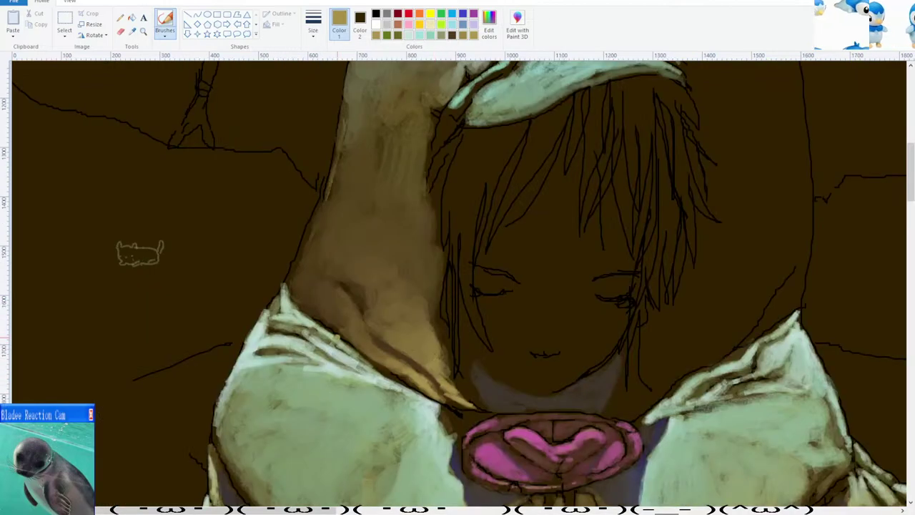
pyautogui.moveTo(341, 288); pyautogui.dragTo(307, 275)
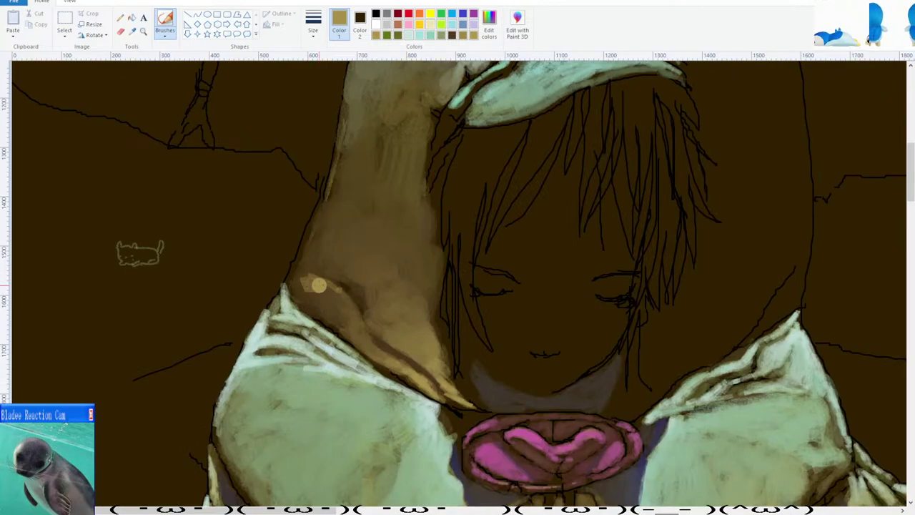
# Sample a mid tan from the new corner highlight and blend it along the fold toward the crease.
pyautogui.click(133, 31)
pyautogui.click(308, 279)
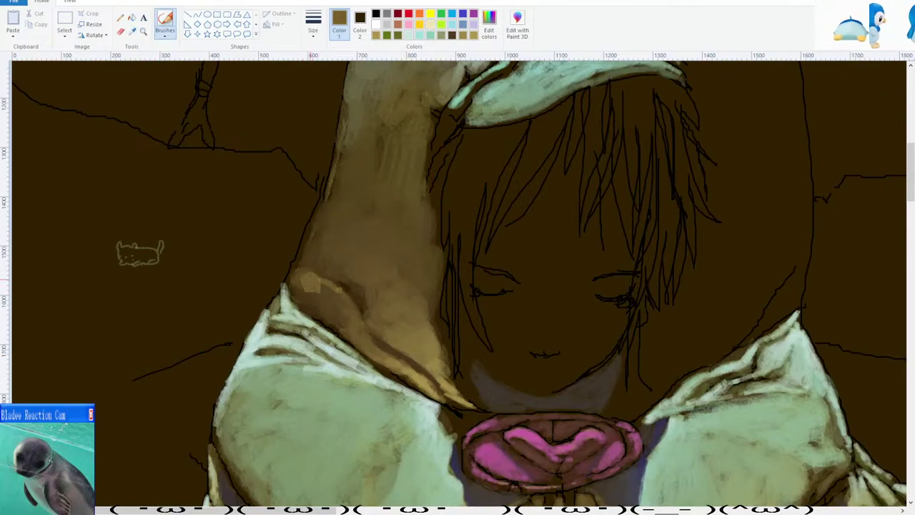
pyautogui.scroll(-1, 336, 308)
pyautogui.scroll(1, 338, 281)
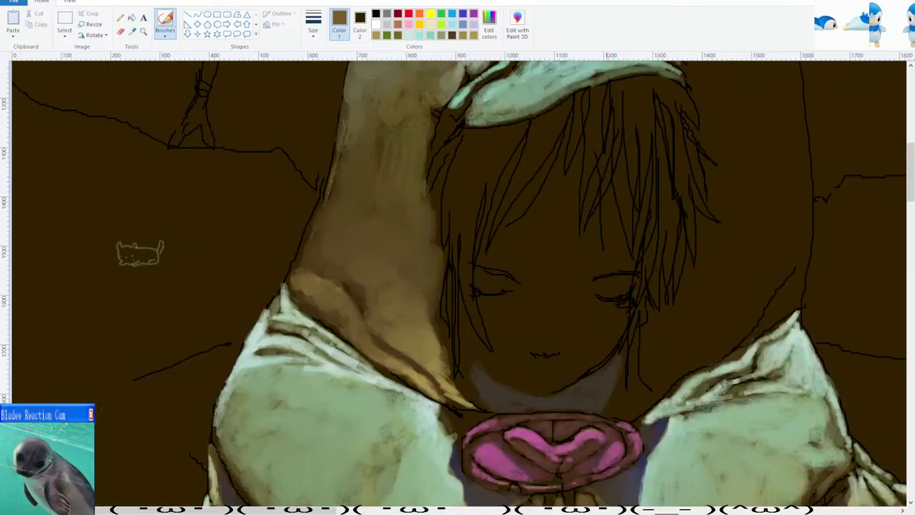
pyautogui.scroll(-1, 337, 282)
pyautogui.scroll(1, 337, 281)
# Sample browns around the crease and blend the shading in the form's lower part.
pyautogui.click(133, 31)
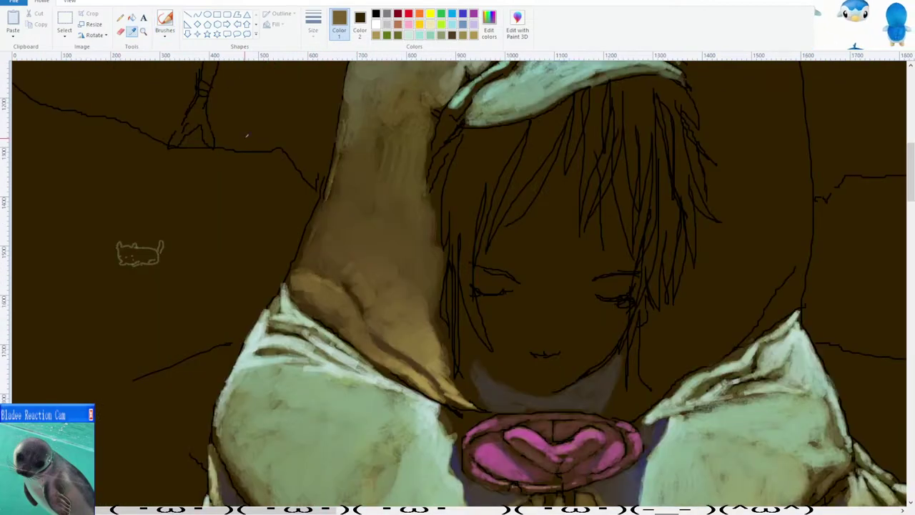
pyautogui.click(356, 272)
pyautogui.scroll(-1, 356, 272)
pyautogui.scroll(-2, 356, 272)
pyautogui.scroll(-1, 632, 386)
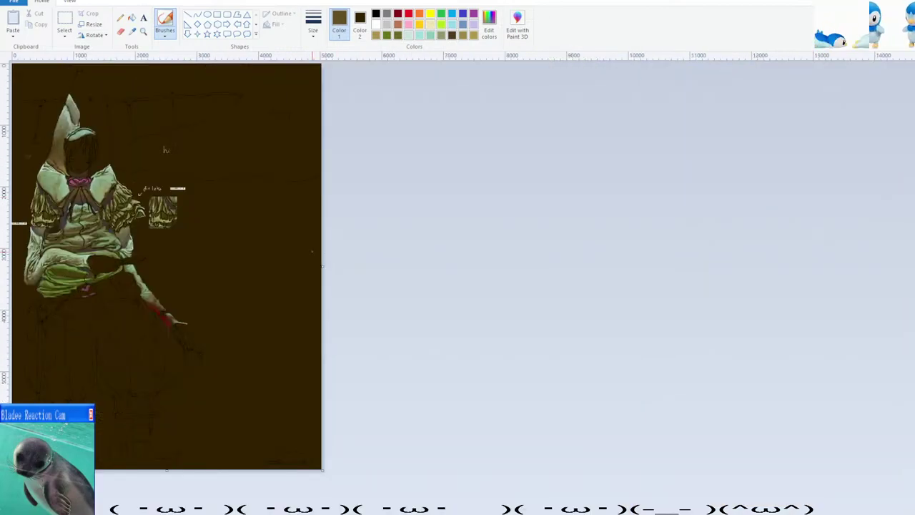
pyautogui.scroll(5, 311, 251)
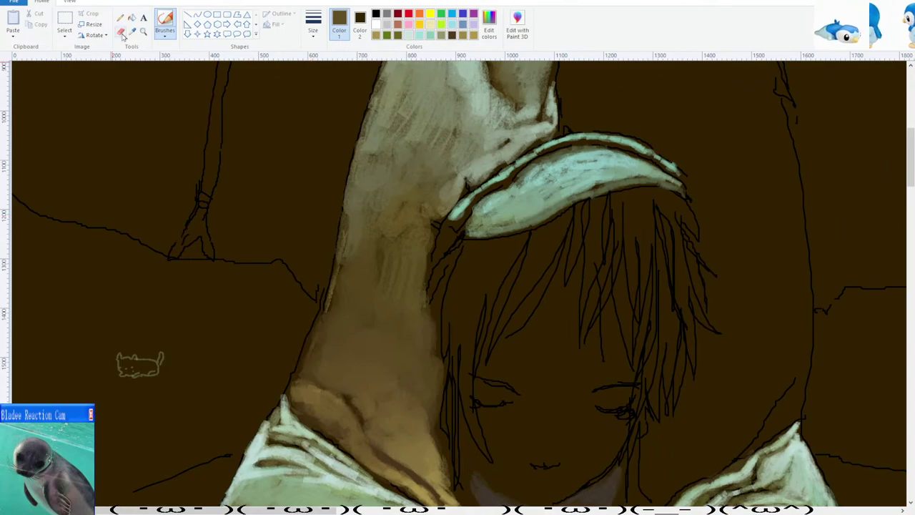
pyautogui.click(131, 32)
pyautogui.scroll(-1, 390, 238)
pyautogui.click(345, 273)
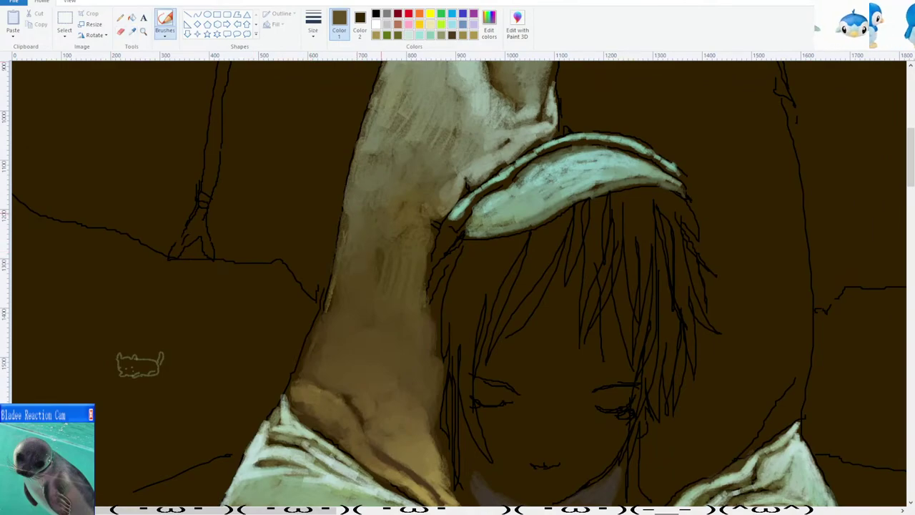
pyautogui.scroll(-2, 390, 199)
pyautogui.scroll(-1, 323, 188)
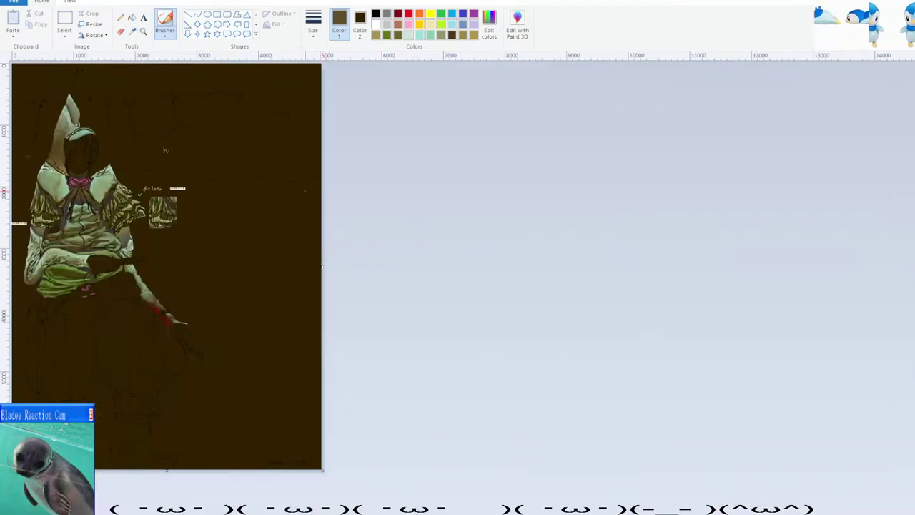
pyautogui.scroll(5, 299, 193)
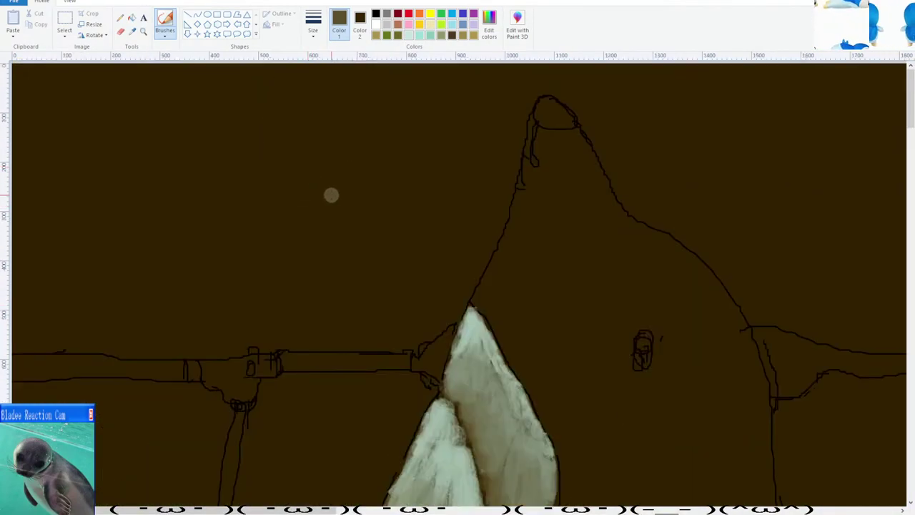
# Pick a pale green, change the brush size, and paint a narrow band just below the tall outline's tip.
pyautogui.scroll(-5, 314, 179)
pyautogui.click(132, 31)
pyautogui.scroll(3, 472, 193)
pyautogui.click(478, 205)
pyautogui.scroll(3, 515, 215)
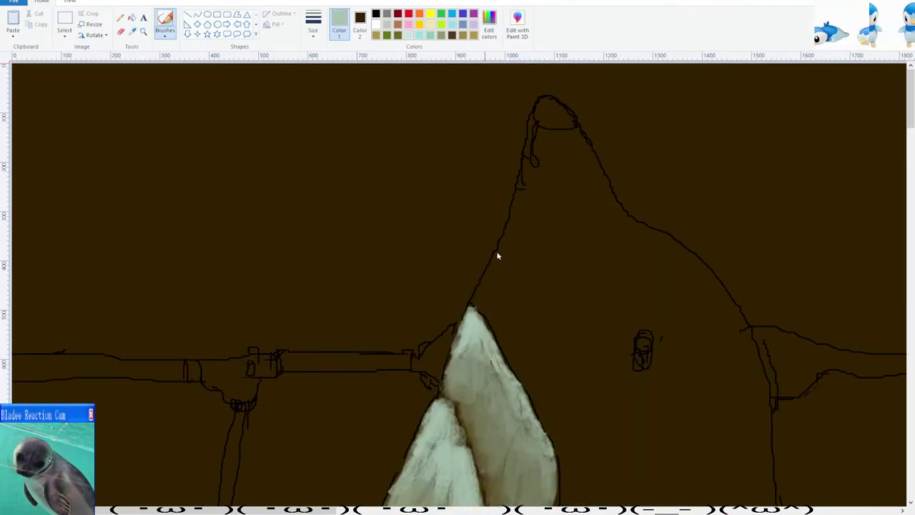
pyautogui.click(380, 321)
pyautogui.click(309, 26)
pyautogui.click(314, 53)
pyautogui.moveTo(529, 139); pyautogui.dragTo(576, 136)
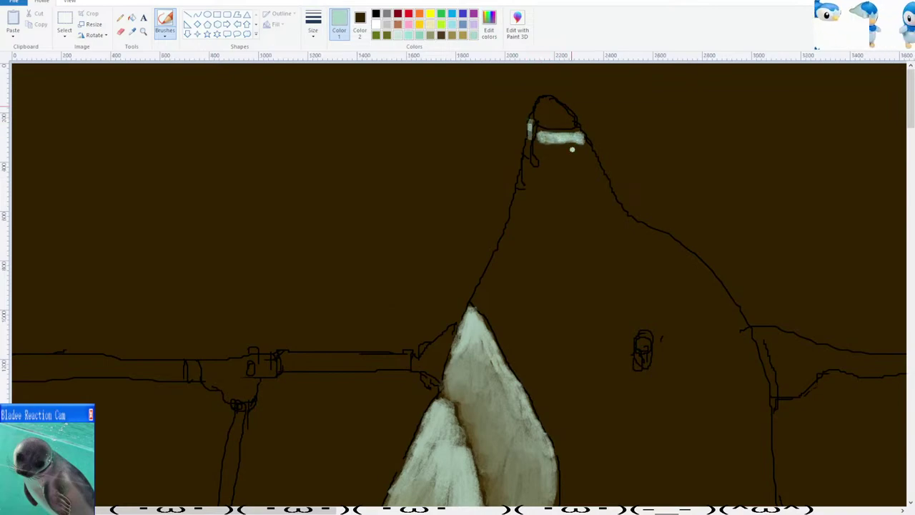
# Paint a wide pale green patch down the tall outline's outer curve, past the small eye sketch.
pyautogui.keyDown('ctrl'); pyautogui.scroll(-1, 572, 148); pyautogui.keyUp('ctrl')
pyautogui.keyDown('ctrl'); pyautogui.scroll(1, 538, 168); pyautogui.keyUp('ctrl')
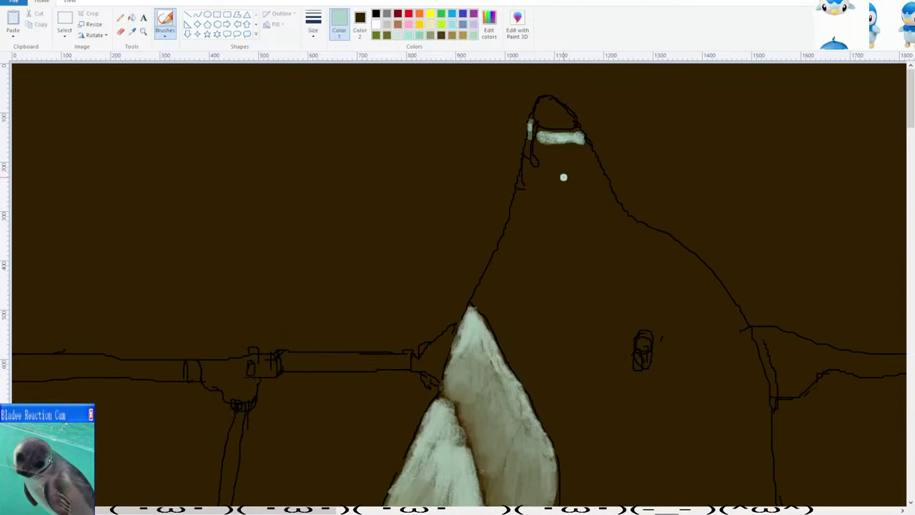
pyautogui.moveTo(639, 227)
pyautogui.mouseDown()
pyautogui.moveTo(635, 229)
pyautogui.moveTo(662, 260)
pyautogui.moveTo(669, 306)
pyautogui.moveTo(662, 240)
pyautogui.moveTo(692, 258)
pyautogui.moveTo(656, 319)
pyautogui.moveTo(656, 306)
pyautogui.moveTo(688, 337)
pyautogui.moveTo(704, 328)
pyautogui.moveTo(697, 307)
pyautogui.moveTo(715, 322)
pyautogui.moveTo(719, 313)
pyautogui.moveTo(723, 352)
pyautogui.moveTo(703, 344)
pyautogui.moveTo(703, 330)
pyautogui.moveTo(728, 321)
pyautogui.mouseUp()
pyautogui.scroll(-3, 561, 341)
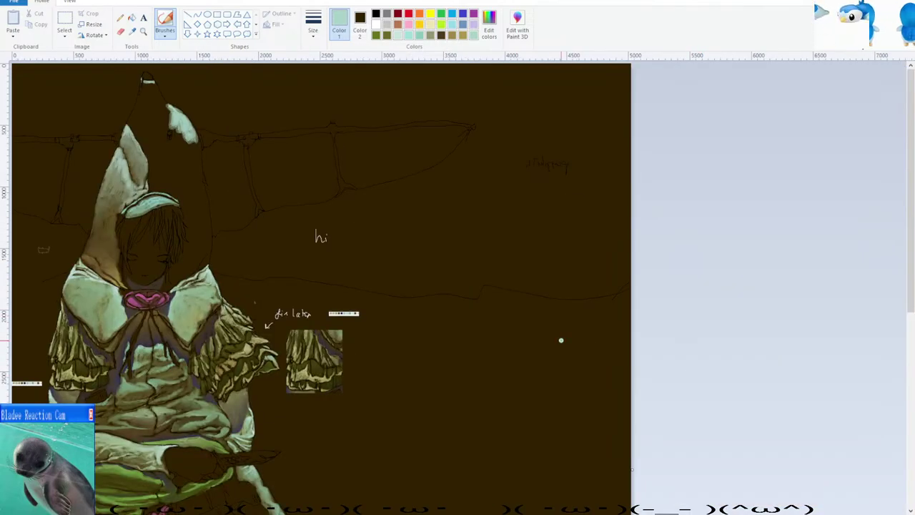
pyautogui.scroll(1, 561, 341)
pyautogui.moveTo(379, 209)
pyautogui.mouseDown()
pyautogui.moveTo(371, 226)
pyautogui.moveTo(381, 257)
pyautogui.mouseUp()
pyautogui.moveTo(378, 306)
pyautogui.mouseDown()
pyautogui.moveTo(361, 290)
pyautogui.moveTo(378, 327)
pyautogui.moveTo(393, 316)
pyautogui.moveTo(398, 351)
pyautogui.mouseUp()
# Undo the last stroke and block in a patch beside the headband with a custom medium green.
pyautogui.scroll(-1, 374, 317)
pyautogui.scroll(1, 374, 317)
pyautogui.hotkey('ctrl', 'z')
pyautogui.moveTo(356, 311); pyautogui.dragTo(374, 351)
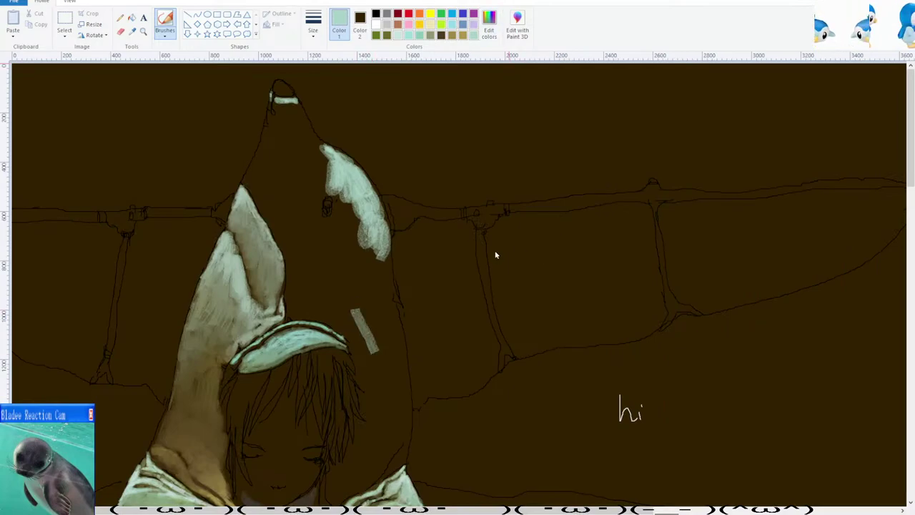
pyautogui.click(395, 330)
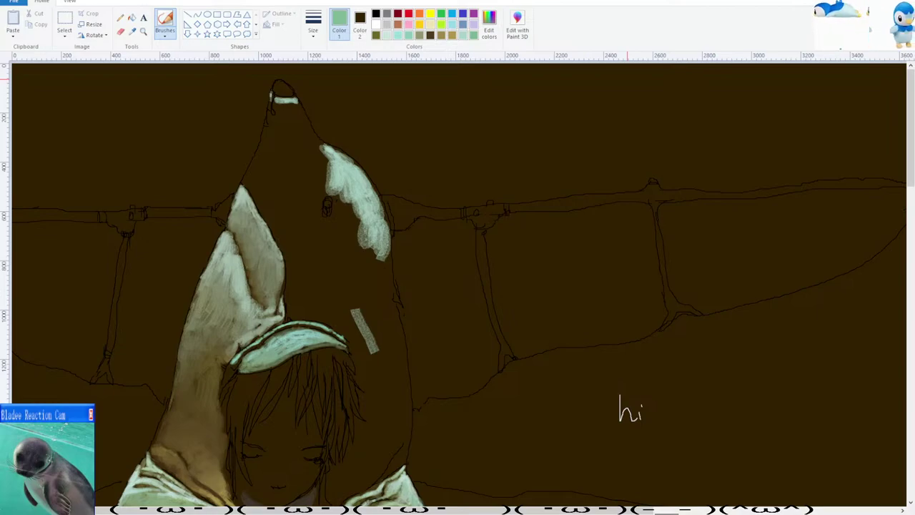
pyautogui.moveTo(361, 330)
pyautogui.mouseDown()
pyautogui.moveTo(356, 315)
pyautogui.moveTo(350, 325)
pyautogui.moveTo(368, 322)
pyautogui.moveTo(385, 340)
pyautogui.moveTo(395, 333)
pyautogui.moveTo(379, 302)
pyautogui.mouseUp()
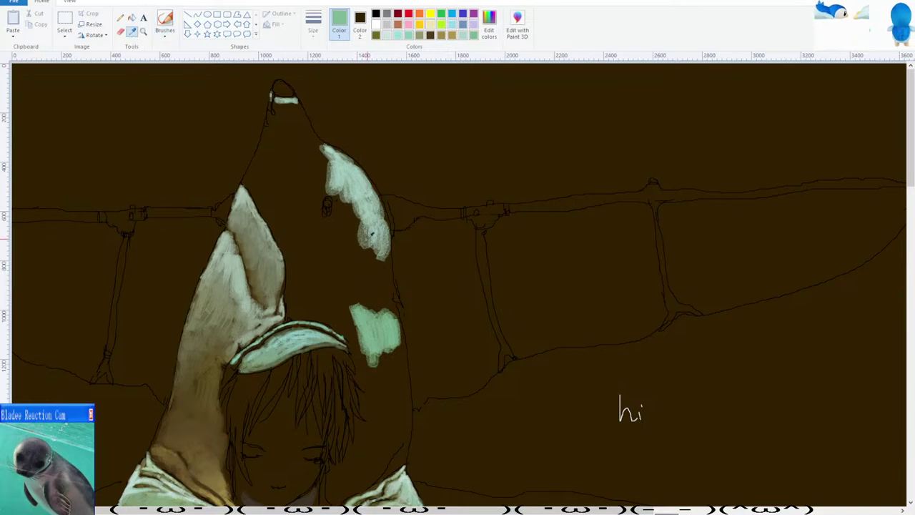
# Sample a grey-brown from the front peak and fill the area above the headband between the peak and the green patches.
pyautogui.moveTo(367, 245)
pyautogui.mouseDown()
pyautogui.moveTo(368, 270)
pyautogui.moveTo(383, 276)
pyautogui.moveTo(370, 289)
pyautogui.moveTo(387, 306)
pyautogui.moveTo(331, 290)
pyautogui.moveTo(351, 285)
pyautogui.moveTo(366, 294)
pyautogui.moveTo(324, 303)
pyautogui.moveTo(345, 327)
pyautogui.mouseUp()
pyautogui.click(365, 266)
pyautogui.click(132, 31)
pyautogui.click(264, 279)
pyautogui.click(132, 32)
pyautogui.click(365, 289)
pyautogui.moveTo(314, 293)
pyautogui.mouseDown()
pyautogui.moveTo(293, 297)
pyautogui.moveTo(300, 270)
pyautogui.moveTo(321, 272)
pyautogui.mouseUp()
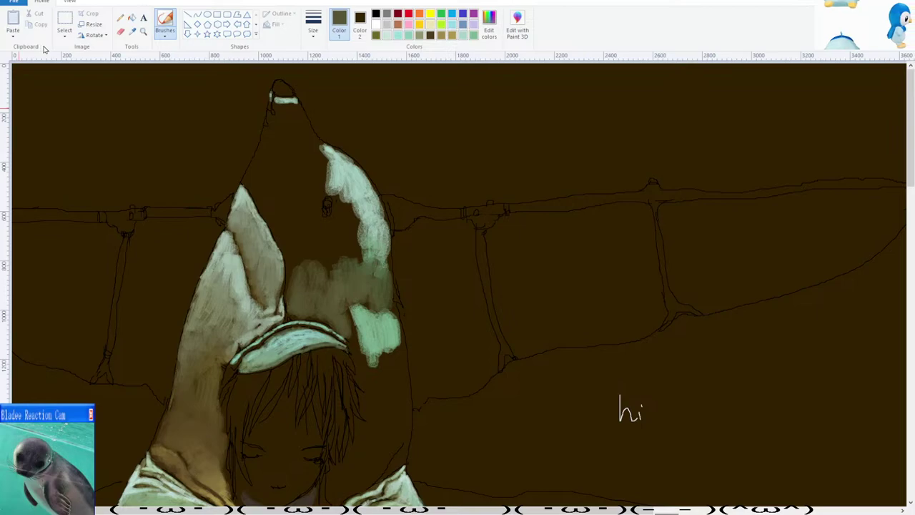
# Sample a dark green and fill the hood's middle from the brown area above the headband up toward the narrow neck.
pyautogui.click(132, 32)
pyautogui.click(380, 275)
pyautogui.moveTo(346, 277)
pyautogui.mouseDown()
pyautogui.moveTo(368, 259)
pyautogui.moveTo(344, 275)
pyautogui.moveTo(351, 215)
pyautogui.moveTo(304, 250)
pyautogui.moveTo(293, 279)
pyautogui.moveTo(289, 229)
pyautogui.moveTo(257, 175)
pyautogui.moveTo(261, 161)
pyautogui.moveTo(282, 215)
pyautogui.moveTo(295, 207)
pyautogui.moveTo(302, 232)
pyautogui.moveTo(321, 230)
pyautogui.mouseUp()
pyautogui.scroll(-2, 276, 229)
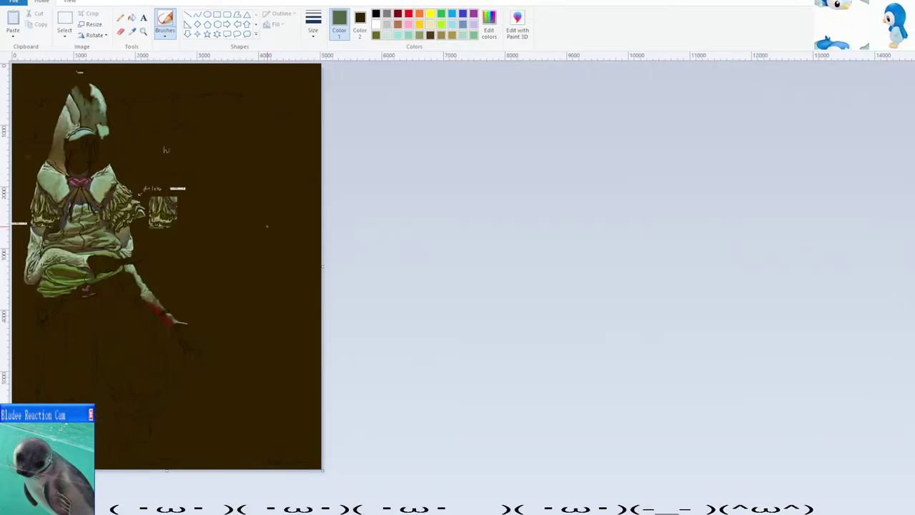
pyautogui.scroll(3, 267, 226)
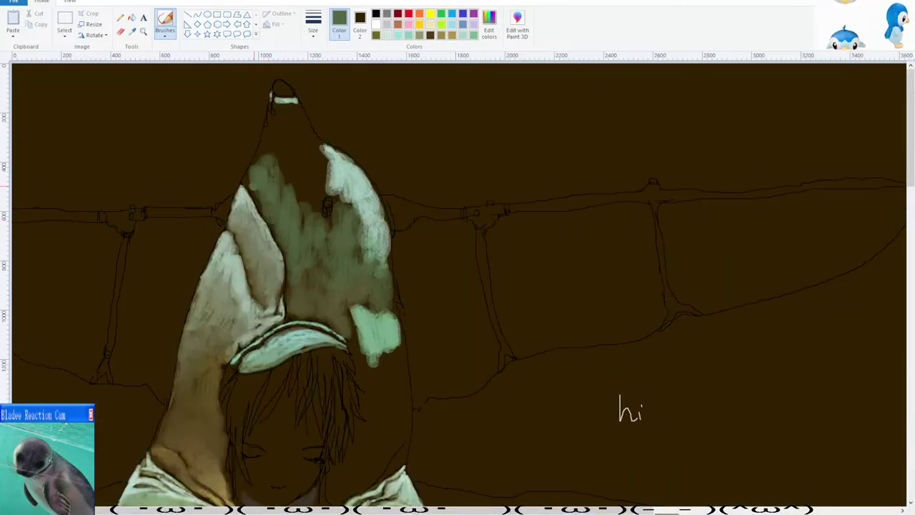
# Sample a light teal from the headband, change the brush size, and dab a small highlight above it beside the dark fold line.
pyautogui.scroll(-3, 458, 286)
pyautogui.click(133, 32)
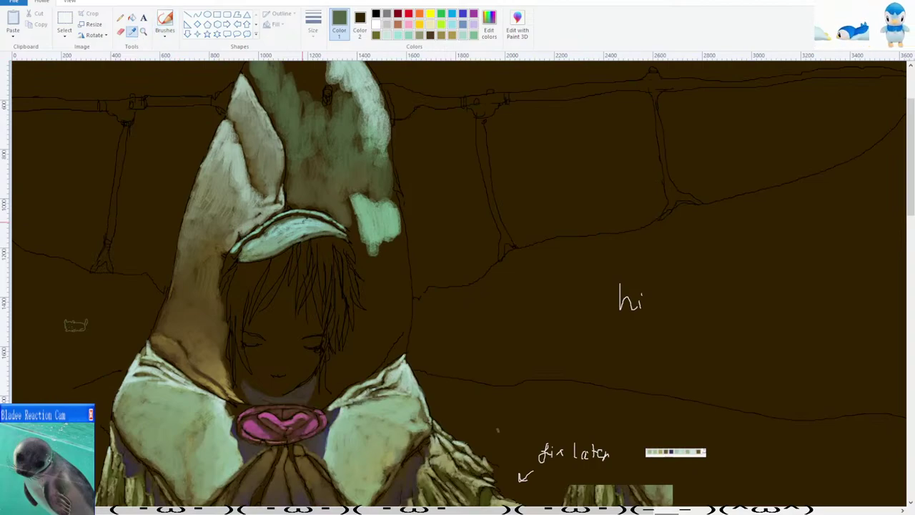
pyautogui.click(309, 222)
pyautogui.click(315, 28)
pyautogui.click(289, 111)
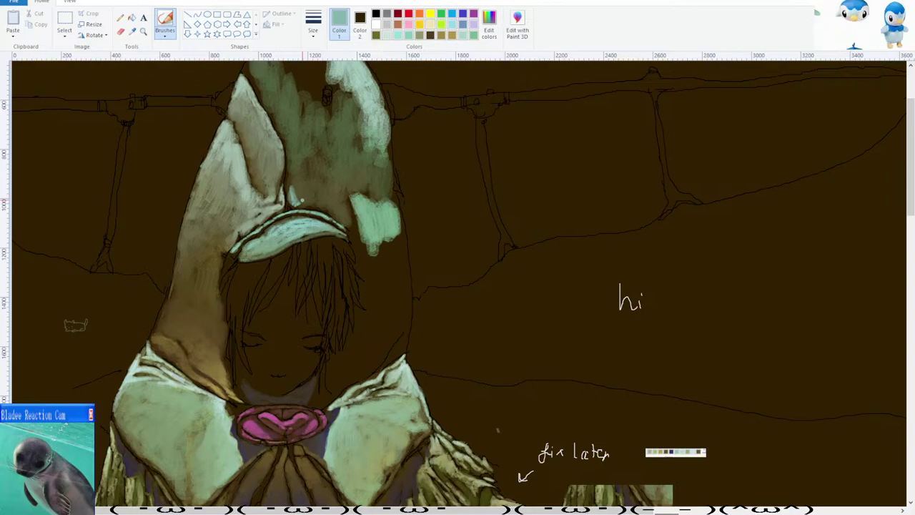
pyautogui.scroll(3, 457, 286)
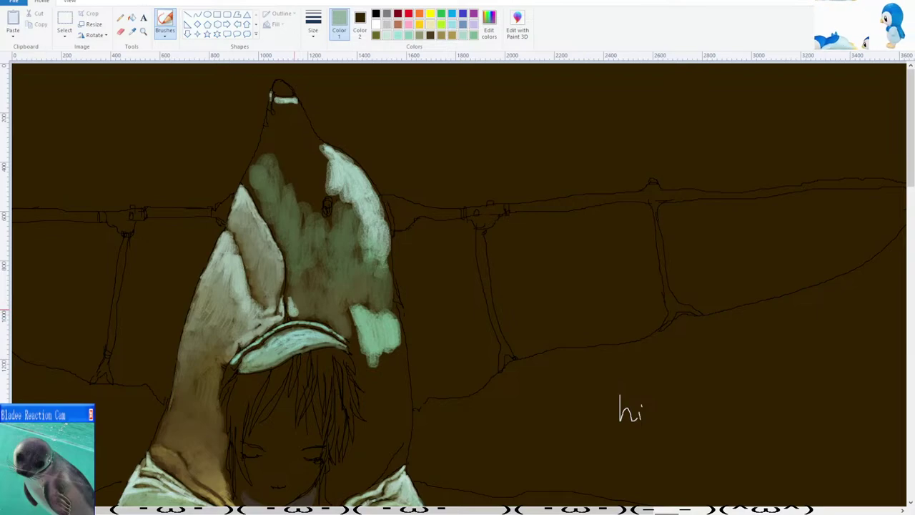
pyautogui.scroll(-1, 305, 314)
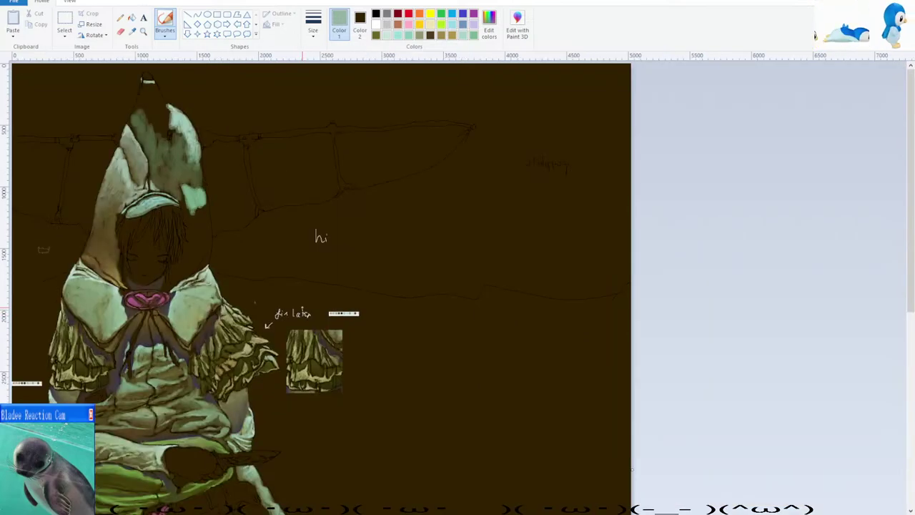
pyautogui.scroll(1, 302, 308)
pyautogui.scroll(-3, 342, 292)
pyautogui.scroll(1, 413, 247)
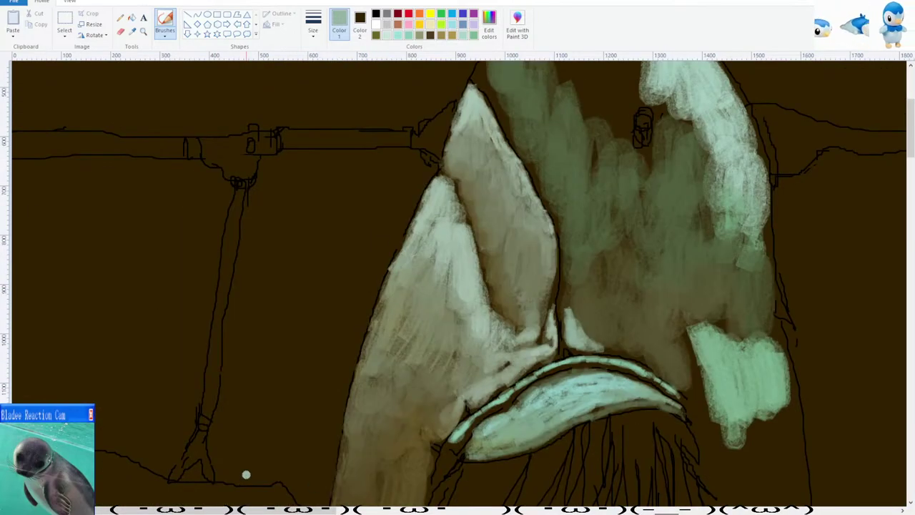
# Extend the highlight along the headband's upper edge, then sample a grey-green and soften its start beside the fold.
pyautogui.hscroll(5, 248, 472)
pyautogui.moveTo(354, 342)
pyautogui.mouseDown()
pyautogui.moveTo(393, 347)
pyautogui.moveTo(432, 379)
pyautogui.mouseUp()
pyautogui.click(133, 35)
pyautogui.click(392, 341)
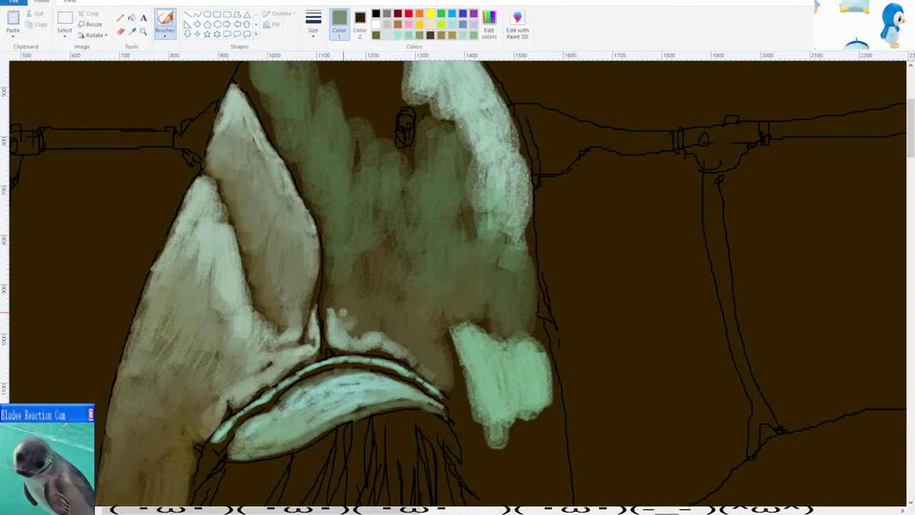
pyautogui.scroll(-2, 332, 287)
pyautogui.scroll(2, 332, 287)
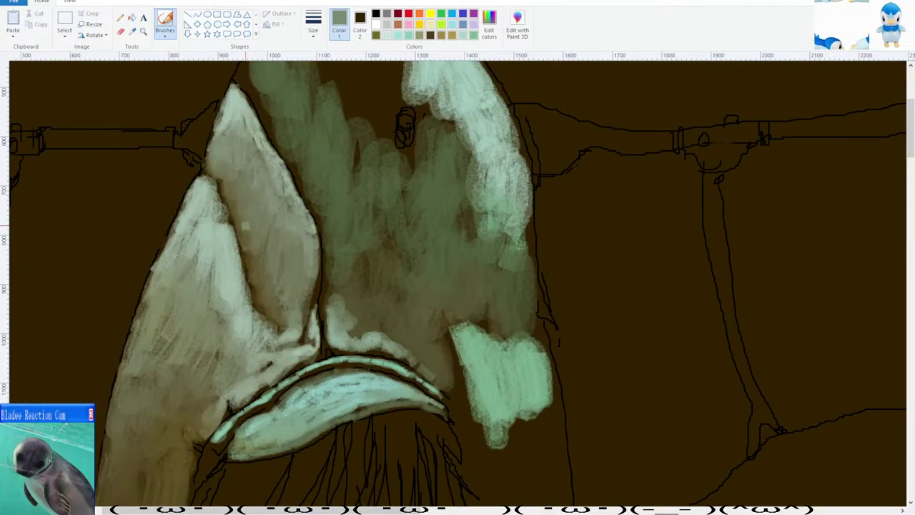
# Stretch the highlight up along the fold line above the headband, resampling nearby greens to fade it into the dark hood.
pyautogui.click(133, 33)
pyautogui.click(341, 334)
pyautogui.moveTo(342, 334)
pyautogui.mouseDown()
pyautogui.moveTo(331, 254)
pyautogui.moveTo(337, 284)
pyautogui.mouseUp()
pyautogui.click(133, 33)
pyautogui.click(338, 302)
pyautogui.click(131, 33)
pyautogui.click(333, 267)
pyautogui.moveTo(352, 331); pyautogui.dragTo(355, 320)
pyautogui.moveTo(355, 320); pyautogui.dragTo(351, 304)
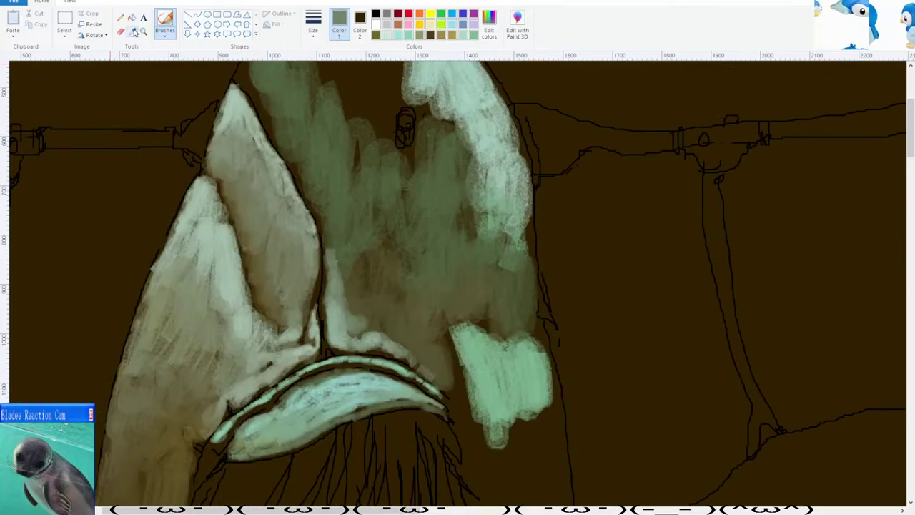
# Sample a muted green beside the fold highlight and blend its inner edge into the brown area above the headband.
pyautogui.click(134, 33)
pyautogui.click(358, 321)
pyautogui.moveTo(361, 325); pyautogui.dragTo(387, 318)
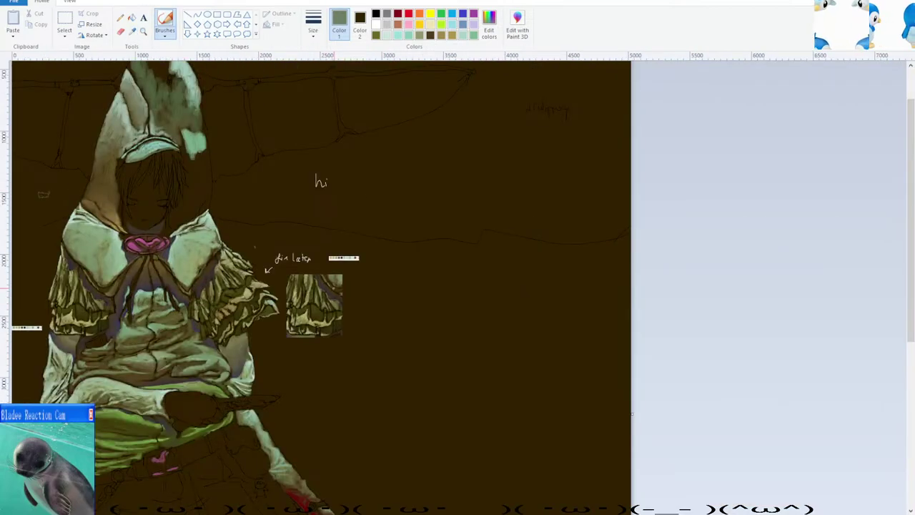
pyautogui.scroll(2, 334, 284)
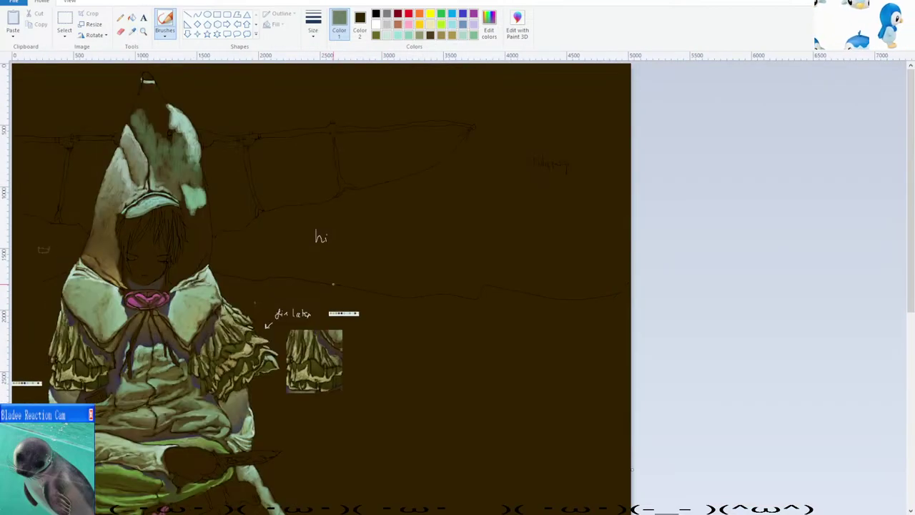
pyautogui.scroll(5, 333, 283)
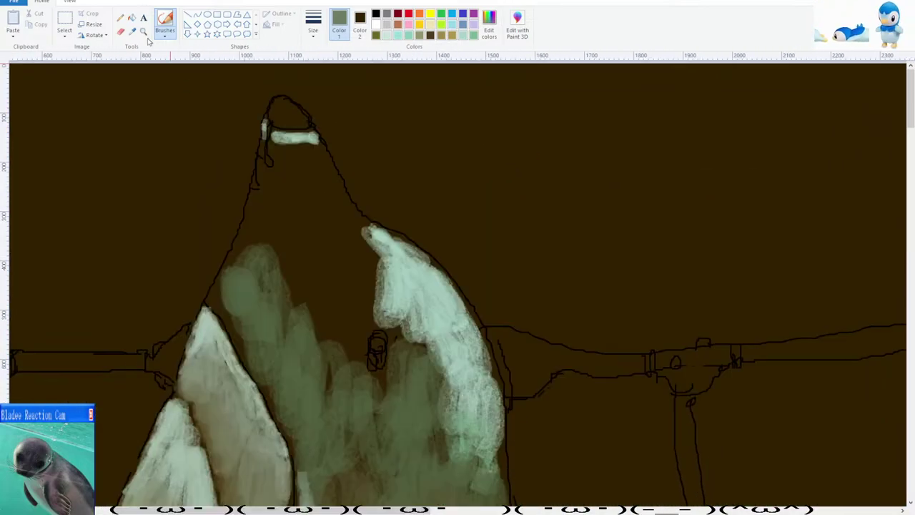
# Sample a mid green and paint vertical strokes below the pale band at the hood's tip.
pyautogui.click(132, 32)
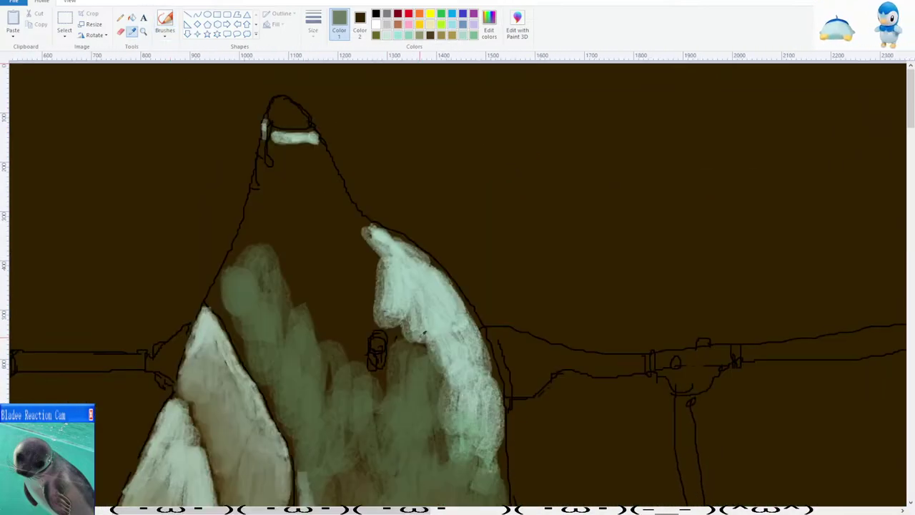
pyautogui.scroll(-2, 419, 337)
pyautogui.click(484, 336)
pyautogui.scroll(2, 375, 303)
pyautogui.moveTo(280, 151)
pyautogui.mouseDown()
pyautogui.moveTo(287, 183)
pyautogui.moveTo(299, 153)
pyautogui.moveTo(307, 199)
pyautogui.moveTo(317, 152)
pyautogui.moveTo(327, 167)
pyautogui.moveTo(319, 182)
pyautogui.moveTo(260, 166)
pyautogui.moveTo(273, 209)
pyautogui.moveTo(319, 200)
pyautogui.moveTo(342, 214)
pyautogui.mouseUp()
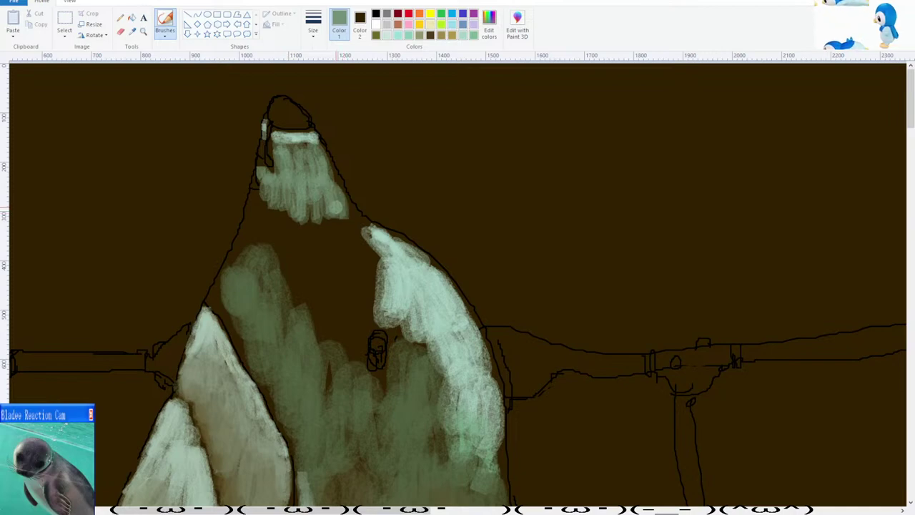
# Fill the bare gap below the tip down to the dark green area, resampling the darker green for the shadow.
pyautogui.moveTo(299, 206); pyautogui.dragTo(301, 295)
pyautogui.click(131, 31)
pyautogui.click(252, 273)
pyautogui.moveTo(252, 273)
pyautogui.mouseDown()
pyautogui.moveTo(304, 286)
pyautogui.moveTo(343, 370)
pyautogui.moveTo(359, 333)
pyautogui.moveTo(336, 239)
pyautogui.moveTo(314, 221)
pyautogui.moveTo(333, 239)
pyautogui.mouseUp()
# Blend the light tip strokes into the dark green body of the hood with sampled mid and dark greens.
pyautogui.click(131, 30)
pyautogui.click(309, 207)
pyautogui.moveTo(296, 210)
pyautogui.mouseDown()
pyautogui.moveTo(292, 235)
pyautogui.moveTo(267, 206)
pyautogui.moveTo(257, 231)
pyautogui.moveTo(261, 206)
pyautogui.moveTo(251, 250)
pyautogui.moveTo(325, 227)
pyautogui.moveTo(343, 247)
pyautogui.mouseUp()
pyautogui.click(131, 31)
pyautogui.click(292, 254)
pyautogui.moveTo(265, 261)
pyautogui.mouseDown()
pyautogui.moveTo(229, 295)
pyautogui.moveTo(333, 266)
pyautogui.moveTo(364, 264)
pyautogui.mouseUp()
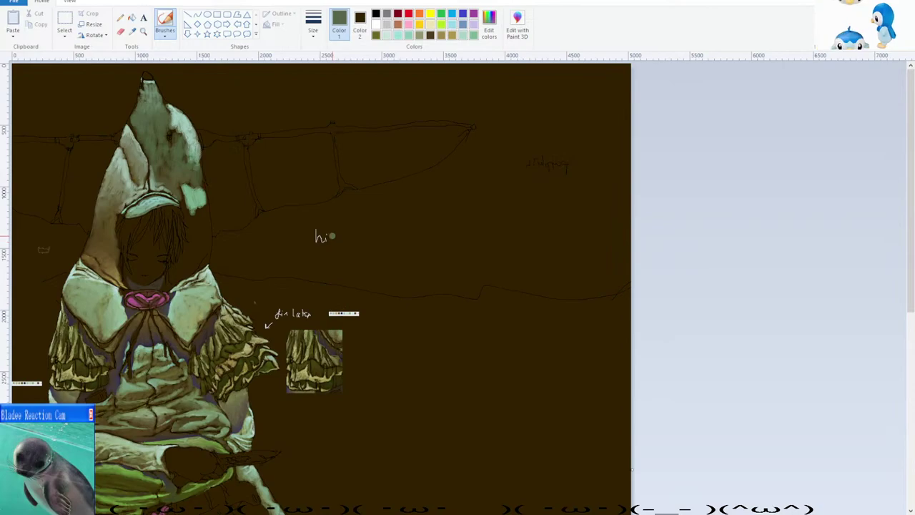
# Sample a green from the outer highlight and extend the bright patch beside the headband upward and toward the headband's end.
pyautogui.scroll(2, 374, 245)
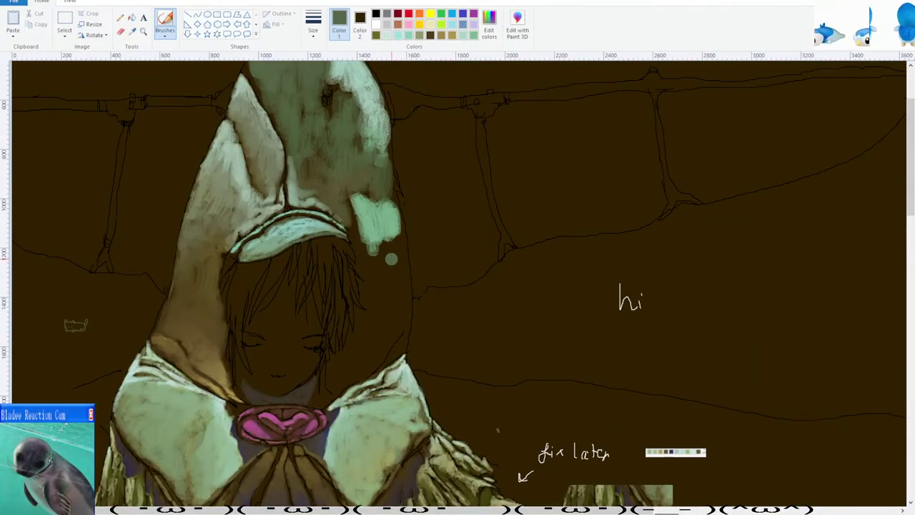
pyautogui.click(134, 31)
pyautogui.click(360, 92)
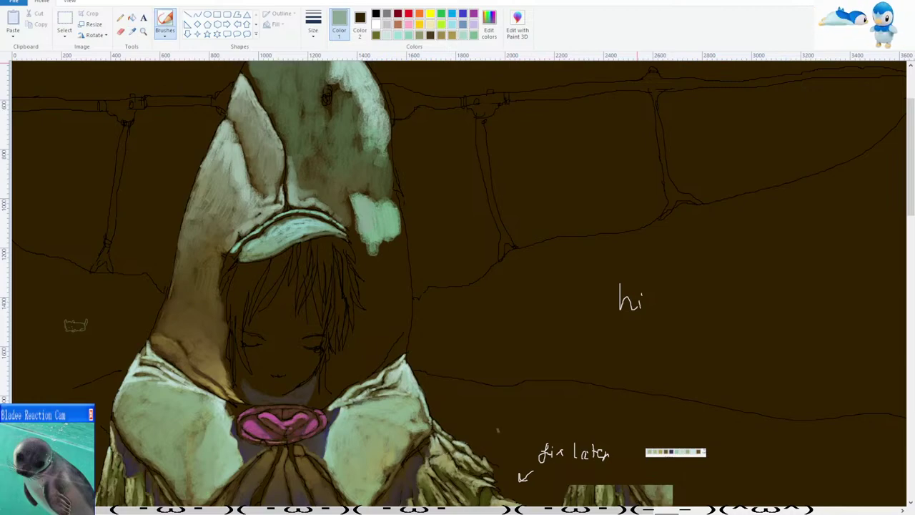
pyautogui.scroll(3, 166, 73)
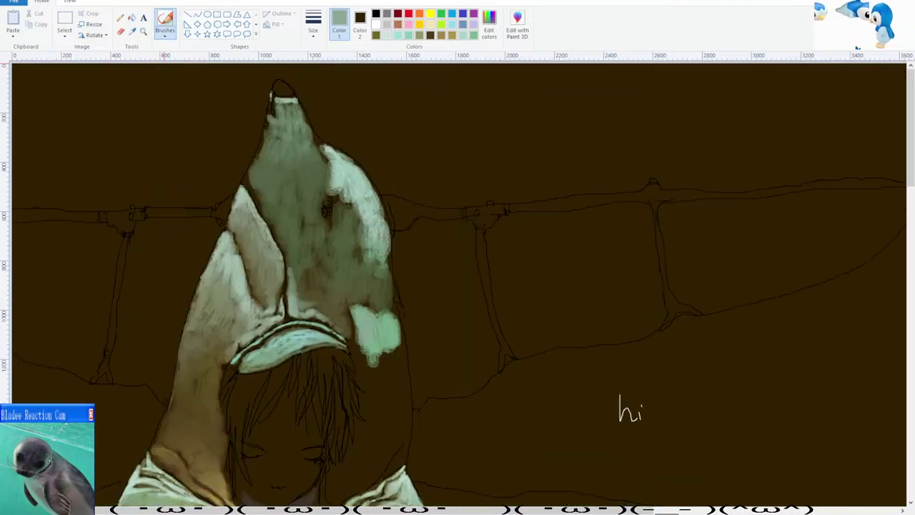
pyautogui.click(330, 149)
pyautogui.moveTo(348, 316)
pyautogui.mouseDown()
pyautogui.moveTo(358, 337)
pyautogui.moveTo(380, 322)
pyautogui.moveTo(357, 297)
pyautogui.moveTo(378, 319)
pyautogui.mouseUp()
pyautogui.click(132, 31)
pyautogui.click(359, 307)
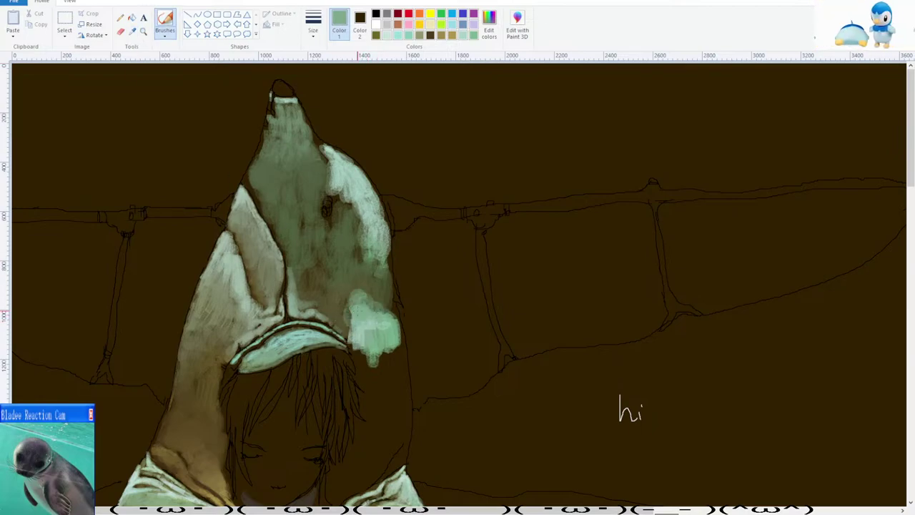
# Undo the last stroke and soften the upper and inner edges of the patch beside the headband with a sampled muted green.
pyautogui.hotkey('ctrl', 'z')
pyautogui.click(124, 33)
pyautogui.click(132, 34)
pyautogui.click(357, 298)
pyautogui.moveTo(358, 299)
pyautogui.mouseDown()
pyautogui.moveTo(379, 308)
pyautogui.moveTo(342, 326)
pyautogui.mouseUp()
pyautogui.click(166, 22)
pyautogui.scroll(-2, 317, 235)
pyautogui.scroll(2, 336, 307)
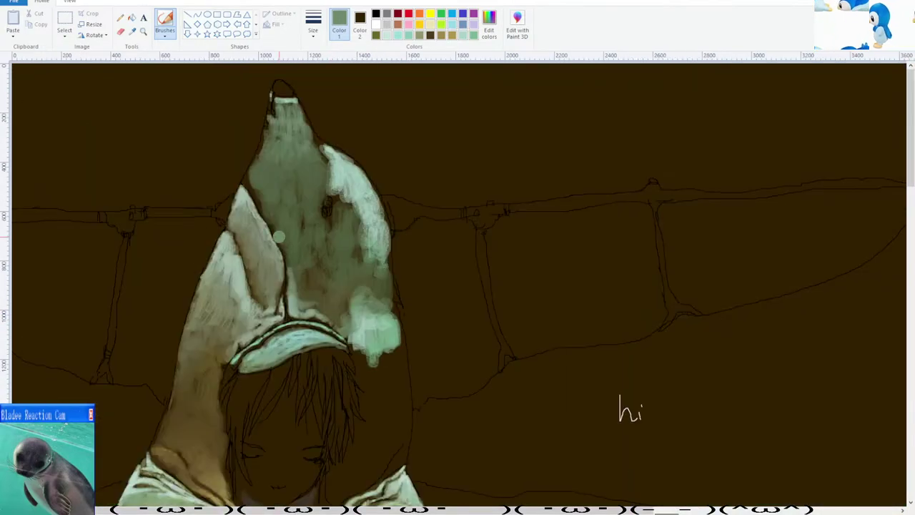
# Sample a green near the bright patch and extend it down the hood beside the hair.
pyautogui.click(134, 32)
pyautogui.scroll(2, 322, 279)
pyautogui.click(360, 208)
pyautogui.moveTo(356, 236)
pyautogui.mouseDown()
pyautogui.moveTo(371, 265)
pyautogui.moveTo(398, 251)
pyautogui.moveTo(398, 290)
pyautogui.moveTo(378, 303)
pyautogui.mouseUp()
# Resample greens and continue the outer hood area downward beside the hair toward the shoulder.
pyautogui.click(134, 32)
pyautogui.click(395, 223)
pyautogui.click(133, 32)
pyautogui.click(387, 290)
pyautogui.moveTo(375, 268)
pyautogui.mouseDown()
pyautogui.moveTo(372, 297)
pyautogui.moveTo(368, 289)
pyautogui.mouseUp()
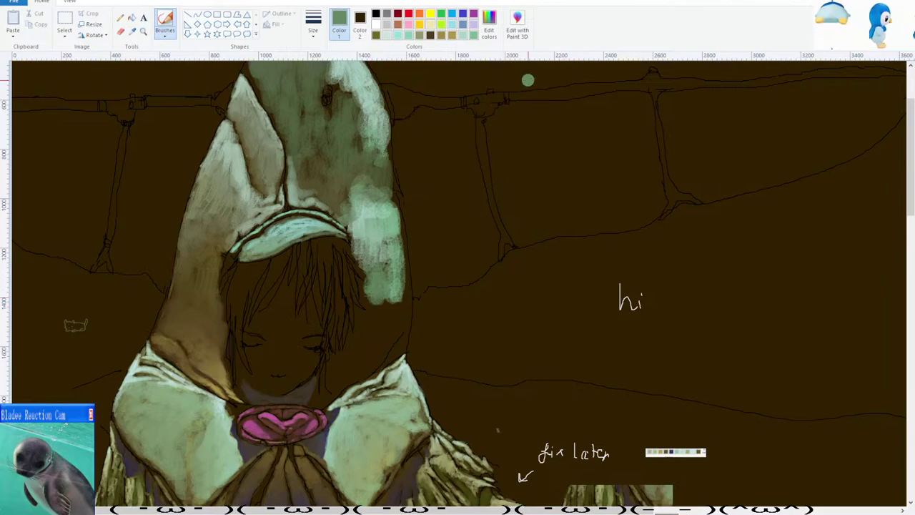
pyautogui.moveTo(380, 306)
pyautogui.mouseDown()
pyautogui.moveTo(384, 335)
pyautogui.moveTo(399, 326)
pyautogui.mouseUp()
pyautogui.scroll(-1, 339, 298)
pyautogui.keyDown('ctrl'); pyautogui.scroll(-1, 339, 297); pyautogui.keyUp('ctrl')
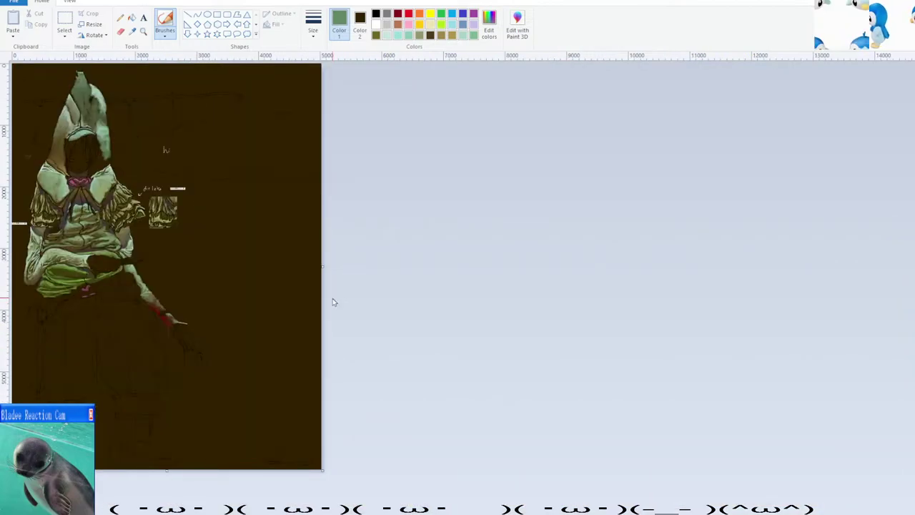
pyautogui.keyDown('ctrl'); pyautogui.scroll(2, 332, 302); pyautogui.keyUp('ctrl')
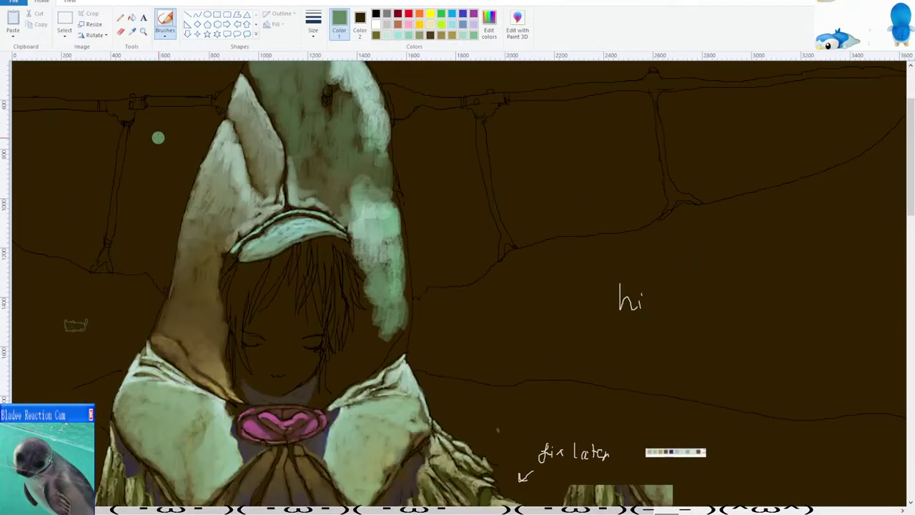
# Sample a brown from the opposite lower side of the hood and fill the bare area between the cheek and shoulder frill.
pyautogui.click(132, 31)
pyautogui.scroll(-3, 215, 239)
pyautogui.click(214, 239)
pyautogui.moveTo(391, 205)
pyautogui.mouseDown()
pyautogui.moveTo(376, 231)
pyautogui.moveTo(366, 207)
pyautogui.moveTo(372, 241)
pyautogui.moveTo(367, 251)
pyautogui.moveTo(354, 242)
pyautogui.moveTo(357, 261)
pyautogui.mouseUp()
pyautogui.keyDown('ctrl'); pyautogui.scroll(-1, 322, 237); pyautogui.keyUp('ctrl')
pyautogui.keyDown('ctrl'); pyautogui.scroll(1, 322, 237); pyautogui.keyUp('ctrl')
pyautogui.scroll(3, 317, 229)
# Blend the join between the green and brown areas beside the face with sampled in-between tones.
pyautogui.click(133, 32)
pyautogui.click(396, 318)
pyautogui.moveTo(382, 311)
pyautogui.mouseDown()
pyautogui.moveTo(367, 283)
pyautogui.moveTo(390, 326)
pyautogui.moveTo(375, 318)
pyautogui.mouseUp()
pyautogui.click(132, 31)
pyautogui.click(390, 330)
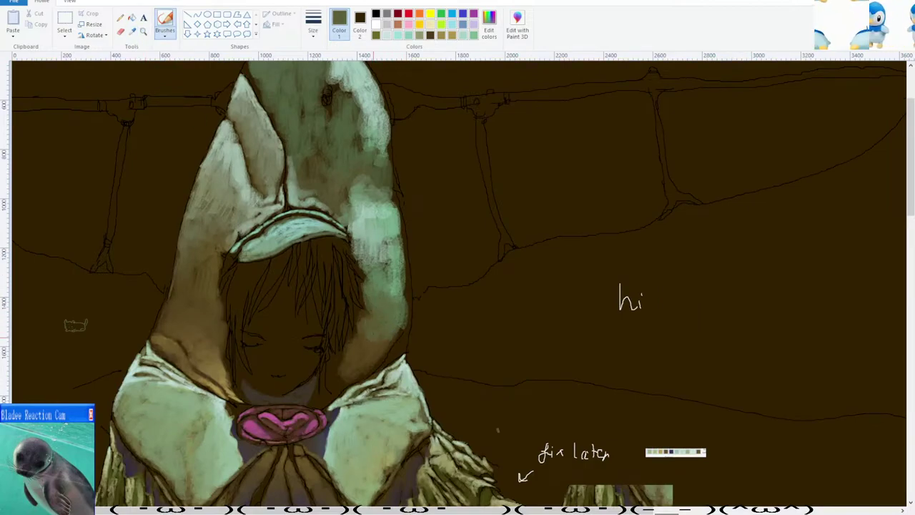
pyautogui.keyDown('ctrl'); pyautogui.scroll(-1, 383, 347); pyautogui.keyUp('ctrl')
pyautogui.keyDown('ctrl'); pyautogui.scroll(1, 366, 289); pyautogui.keyUp('ctrl')
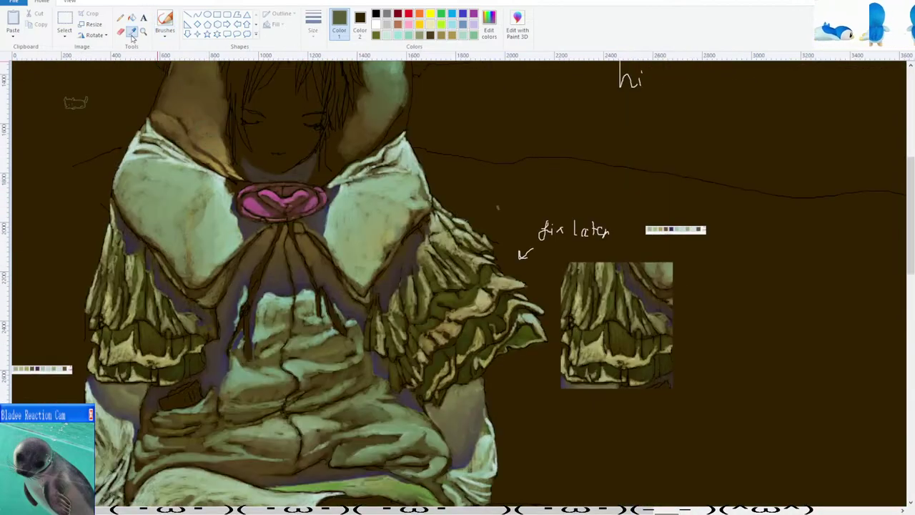
# Sample a dark olive brown from the lower hood and blend the shading above the shoulder frill.
pyautogui.scroll(3, 368, 257)
pyautogui.click(371, 230)
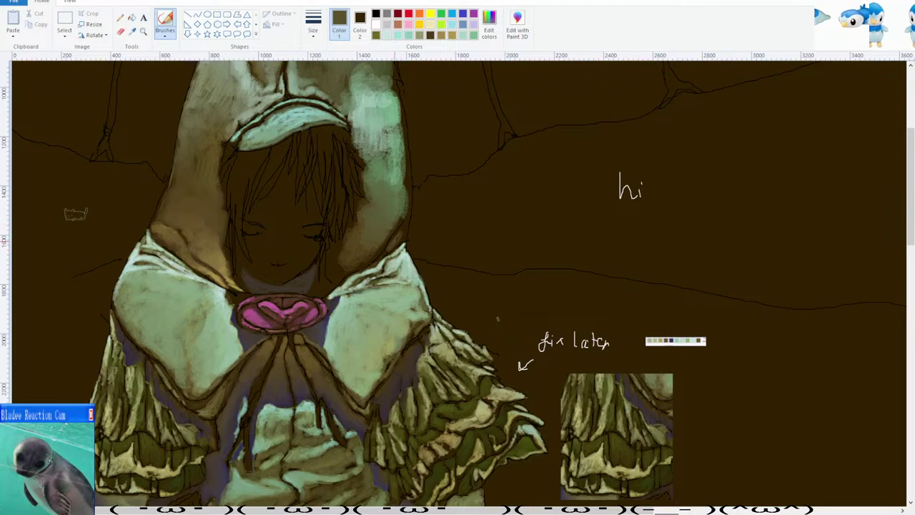
pyautogui.keyDown('ctrl'); pyautogui.scroll(-3, 364, 233); pyautogui.keyUp('ctrl')
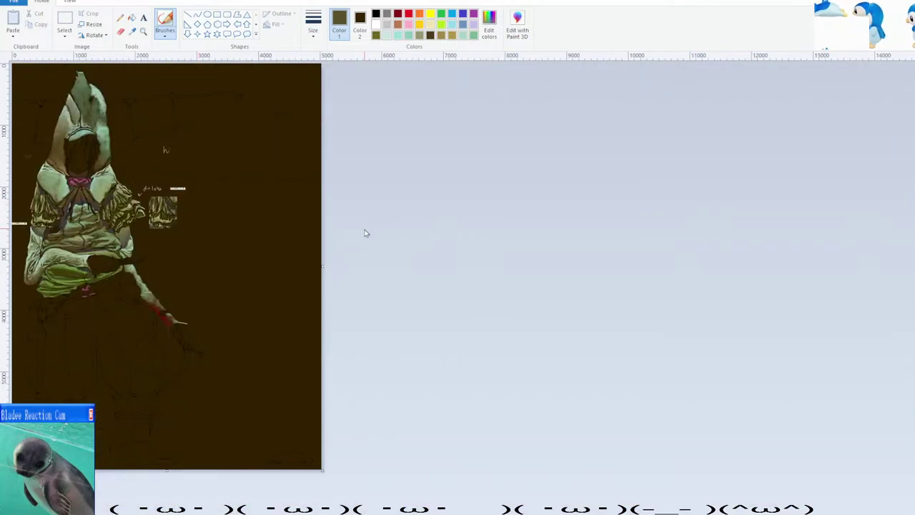
pyautogui.keyDown('ctrl'); pyautogui.scroll(3, 365, 233); pyautogui.keyUp('ctrl')
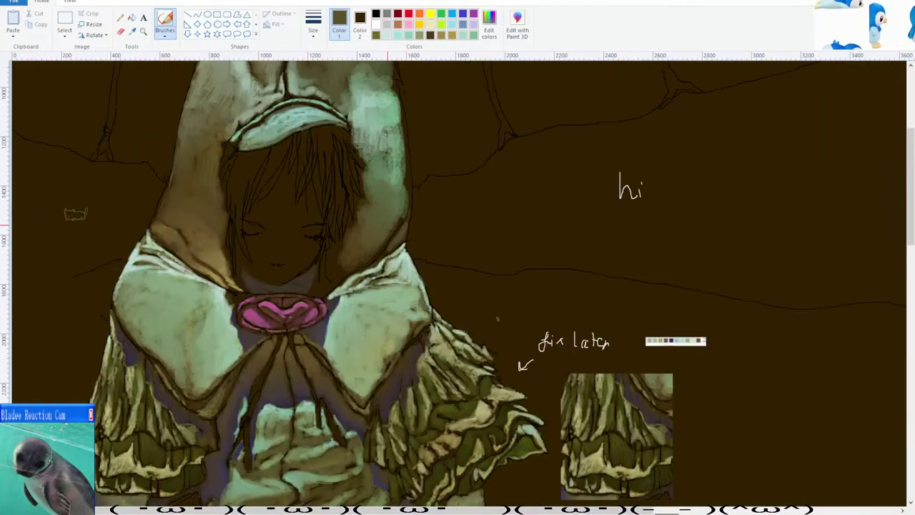
# Sample a yellowish brown from the opposite lower end of the hood and paint the matching end down toward the pink brooch.
pyautogui.click(133, 31)
pyautogui.click(222, 259)
pyautogui.moveTo(348, 258); pyautogui.dragTo(341, 272)
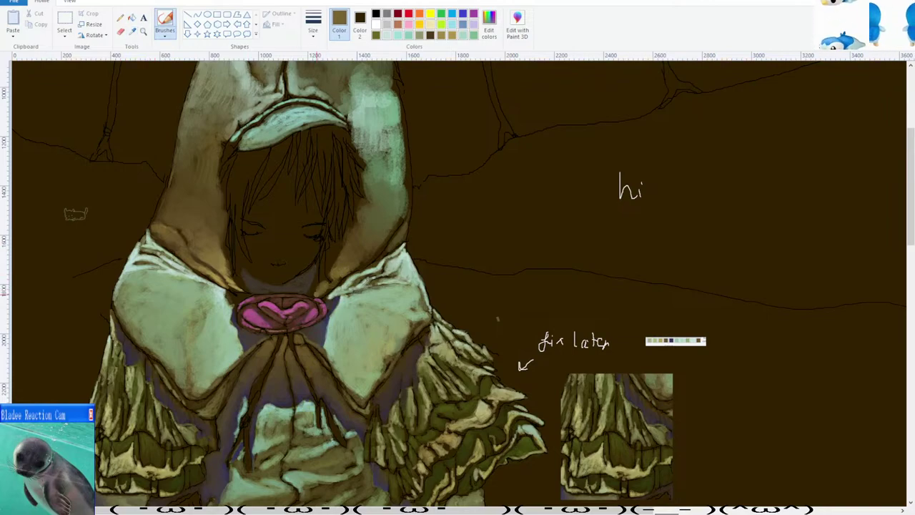
pyautogui.scroll(-2, 339, 250)
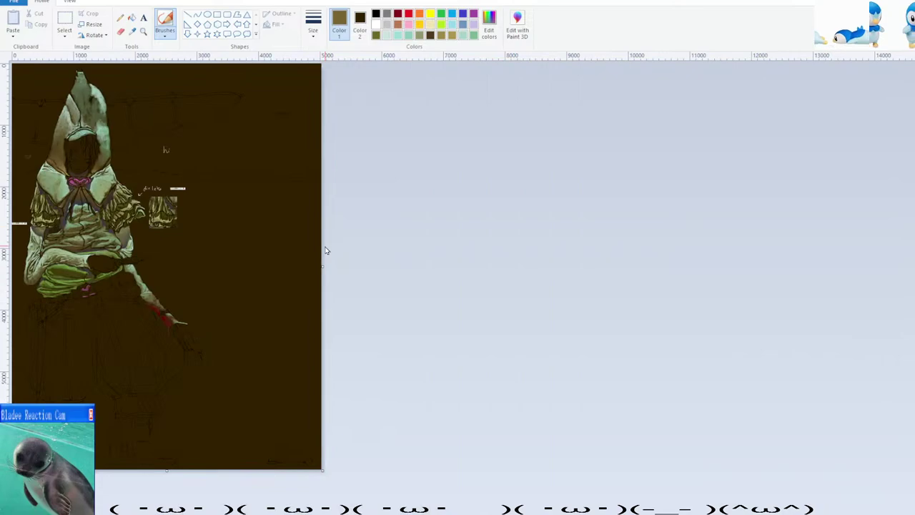
pyautogui.scroll(2, 326, 250)
pyautogui.scroll(-1, 325, 250)
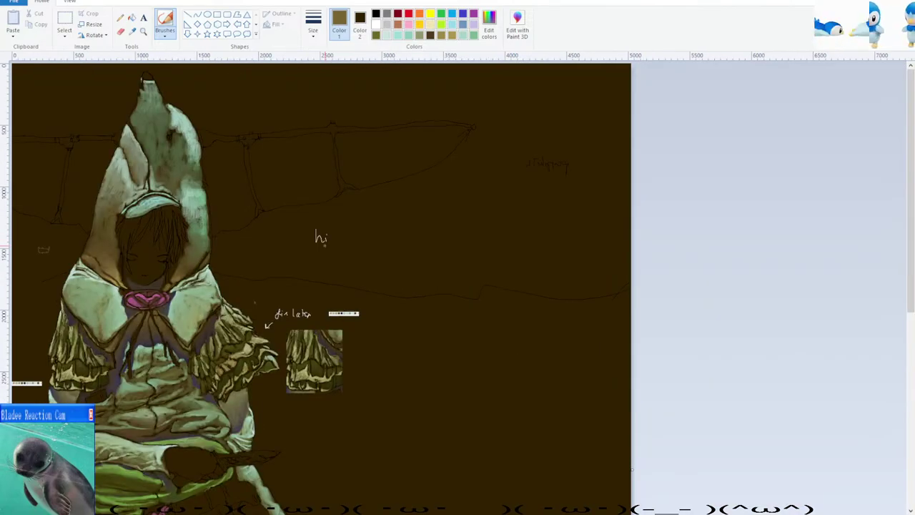
pyautogui.scroll(1, 324, 246)
pyautogui.scroll(-2, 286, 222)
# Sample a pale green from the front peak and paint a thin highlight on the fold line just above the headband.
pyautogui.click(132, 32)
pyautogui.scroll(1, 344, 192)
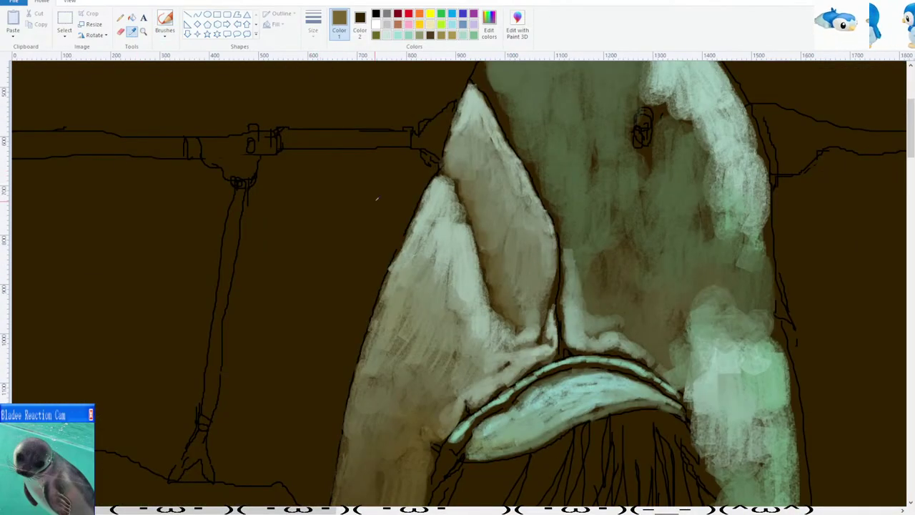
pyautogui.click(422, 194)
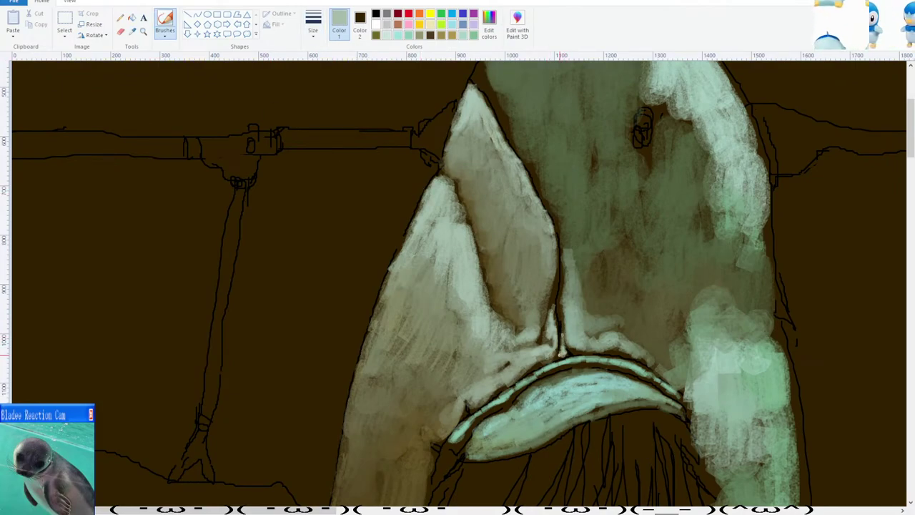
pyautogui.scroll(-4, 563, 350)
pyautogui.scroll(4, 527, 322)
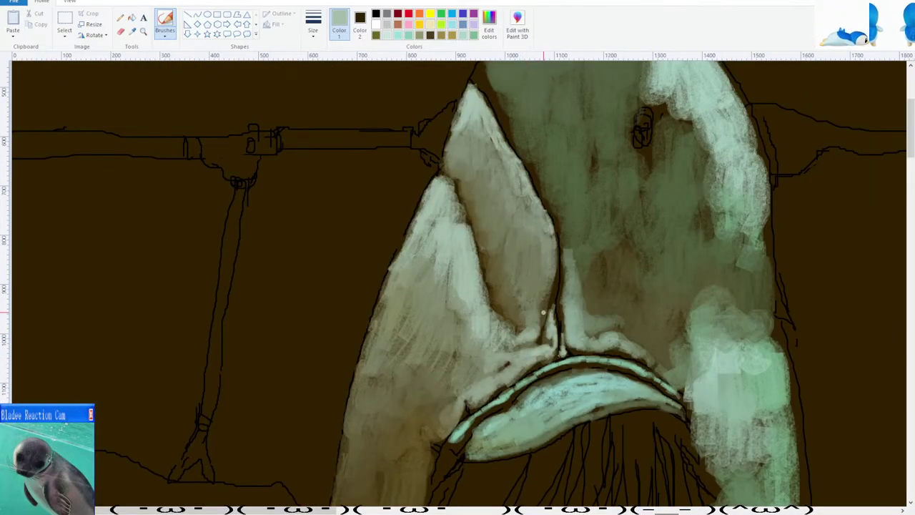
# Extend the thin pale green highlight up the edge of the front peak along the fold line above the headband.
pyautogui.moveTo(555, 292); pyautogui.dragTo(553, 245)
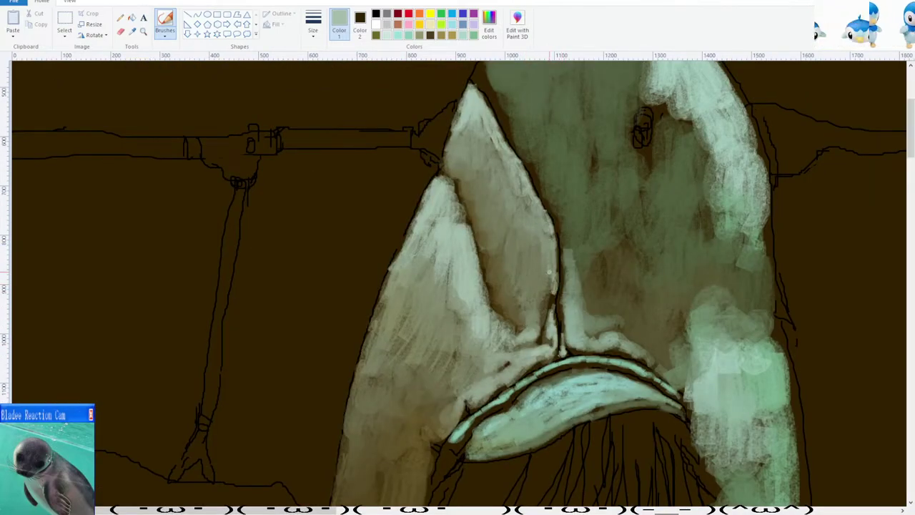
pyautogui.scroll(-4, 527, 286)
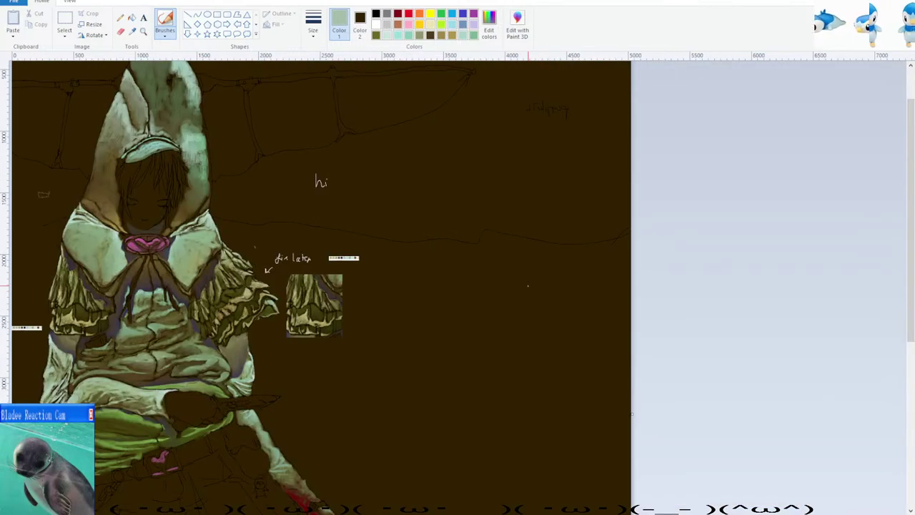
pyautogui.scroll(4, 498, 287)
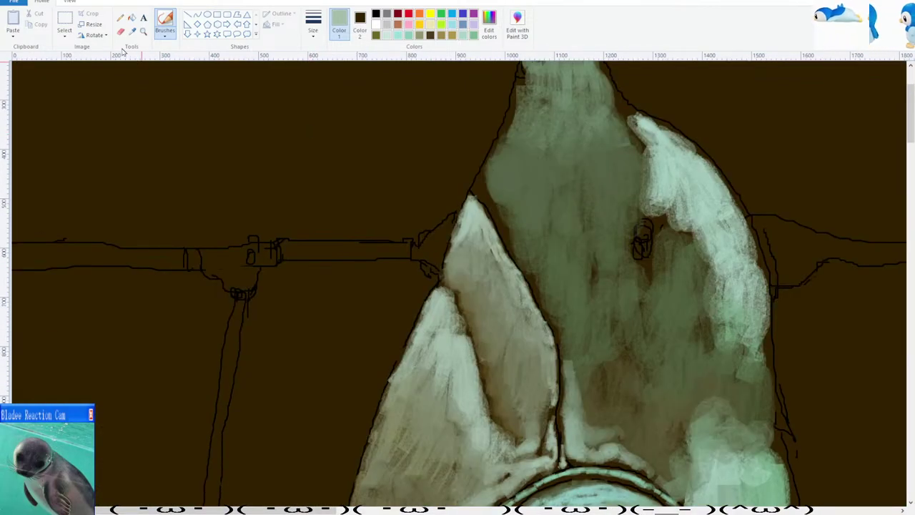
# Sample dark greens from the middle of the hood and fill the shaded panel out to the outline beside the front peak.
pyautogui.click(133, 31)
pyautogui.click(531, 258)
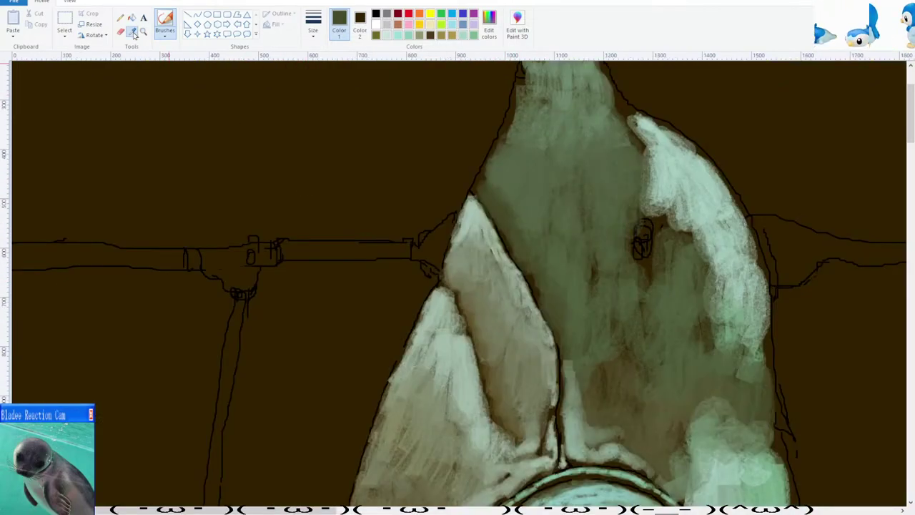
pyautogui.click(135, 35)
pyautogui.click(548, 283)
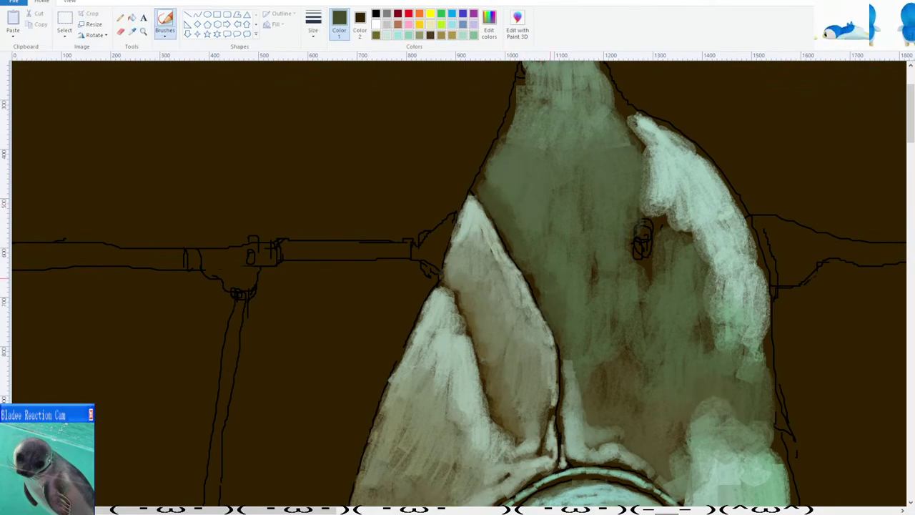
pyautogui.click(133, 30)
pyautogui.click(500, 168)
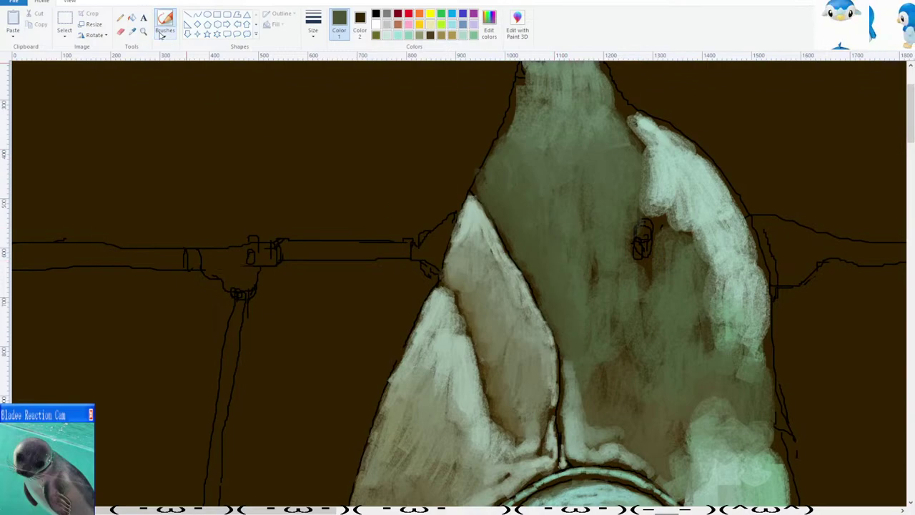
# Sample olive brown and dark green tones and blend the shading across the hood's central panel above the headband.
pyautogui.click(133, 31)
pyautogui.click(619, 357)
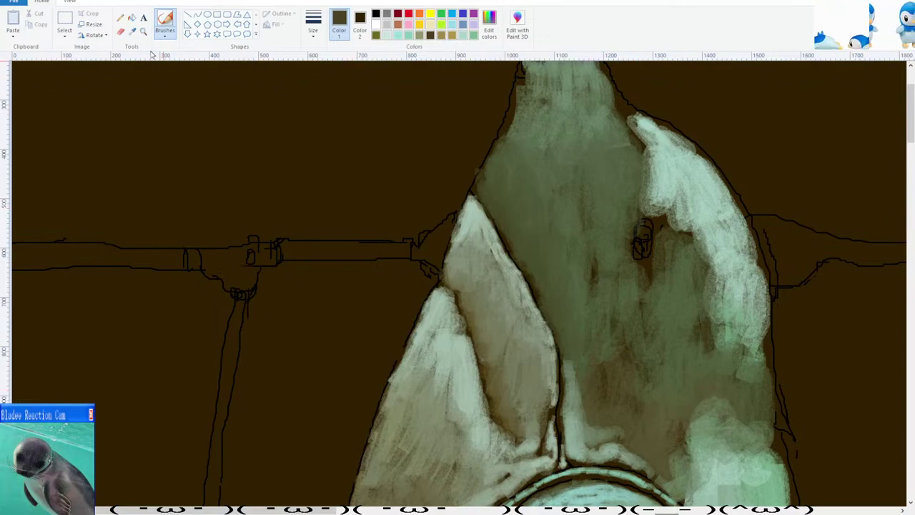
pyautogui.click(133, 31)
pyautogui.click(600, 339)
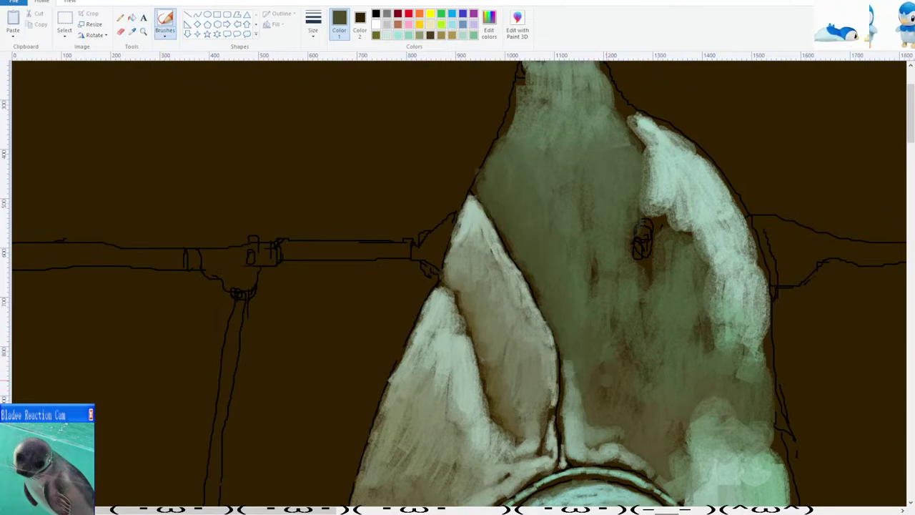
pyautogui.click(133, 31)
pyautogui.click(634, 321)
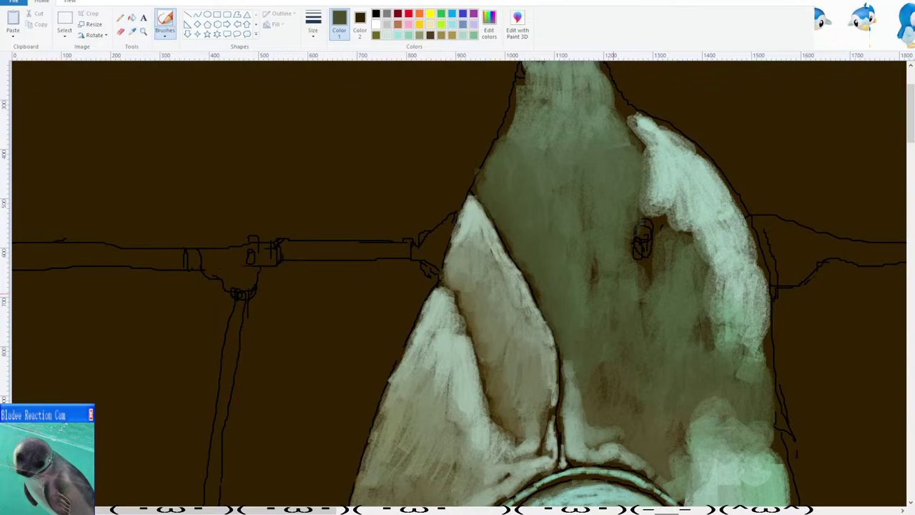
# Mirror the whole picture horizontally to check the drawing, and undo the flip.
pyautogui.scroll(-4, 706, 343)
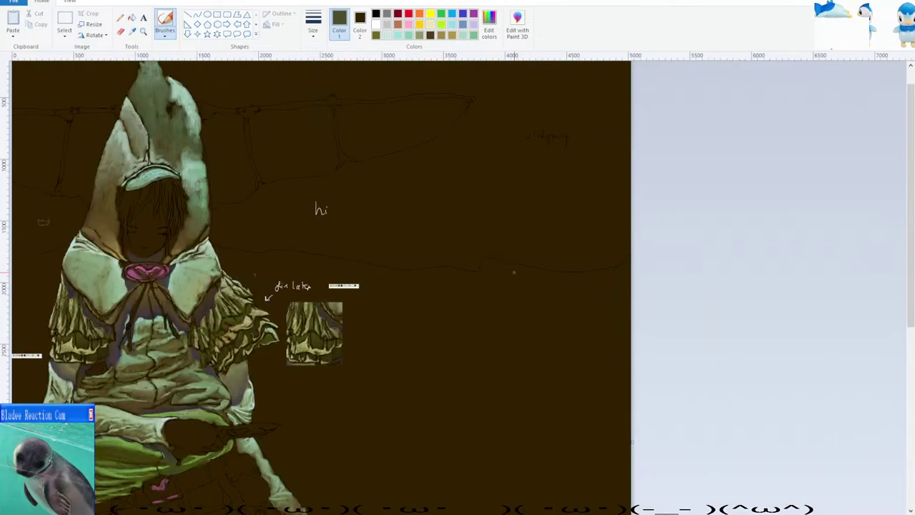
pyautogui.scroll(-2, 345, 248)
pyautogui.click(95, 35)
pyautogui.click(83, 87)
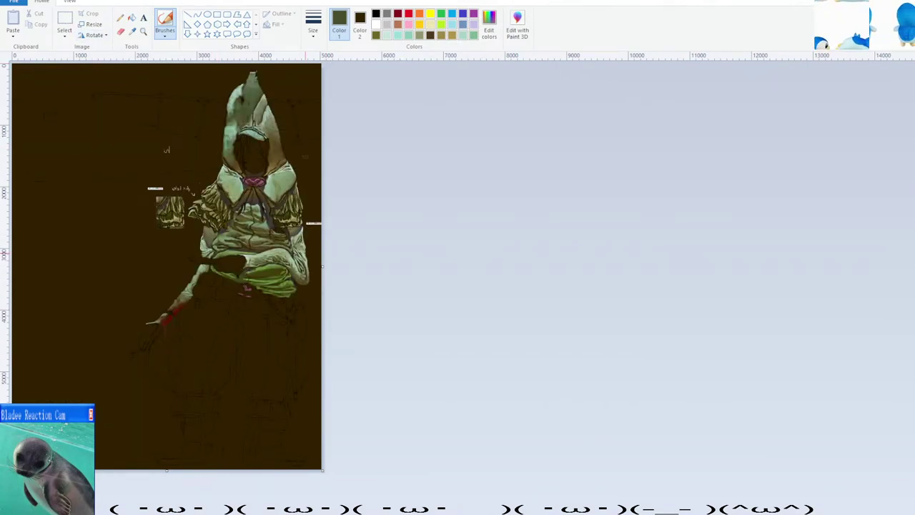
pyautogui.hotkey('ctrl', 'z')
# Sample yellowish browns from the lower hood and soften the dark crease running above the shoulder frill toward the brooch.
pyautogui.scroll(4, 300, 247)
pyautogui.scroll(-3, 300, 247)
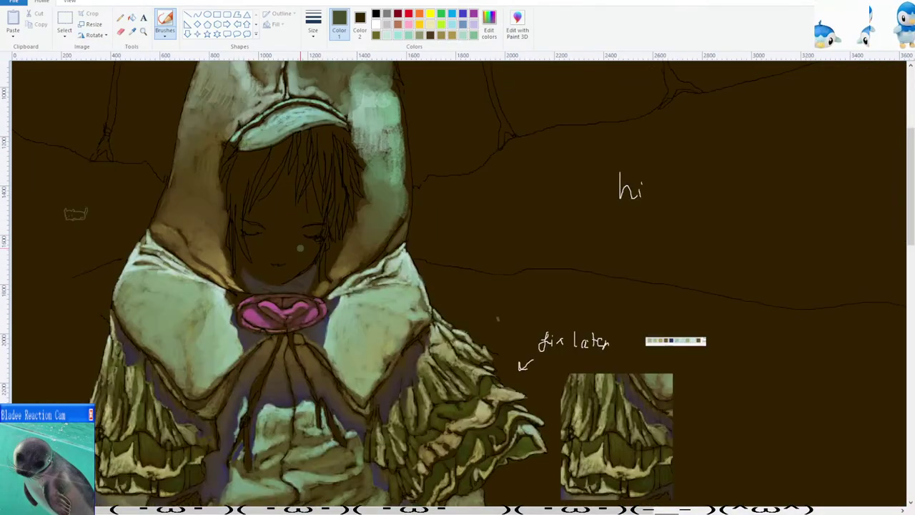
pyautogui.scroll(2, 301, 247)
pyautogui.scroll(-3, 278, 333)
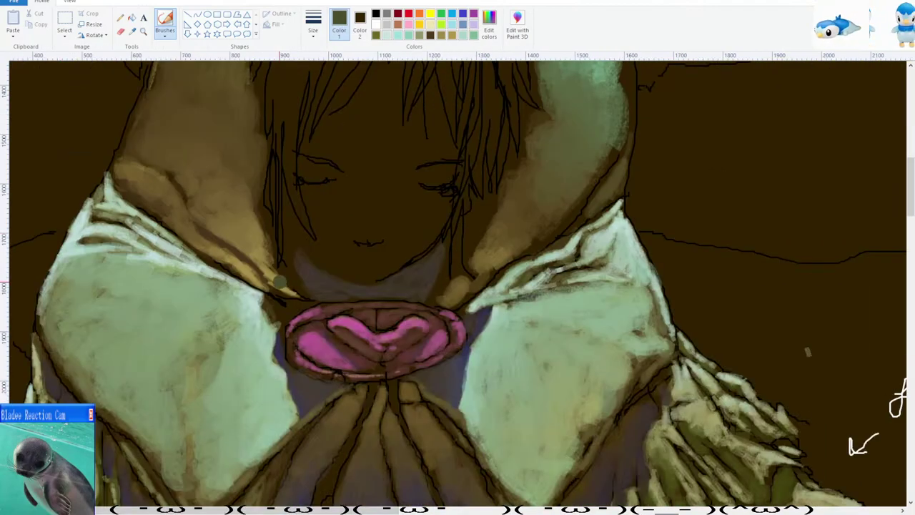
pyautogui.click(133, 33)
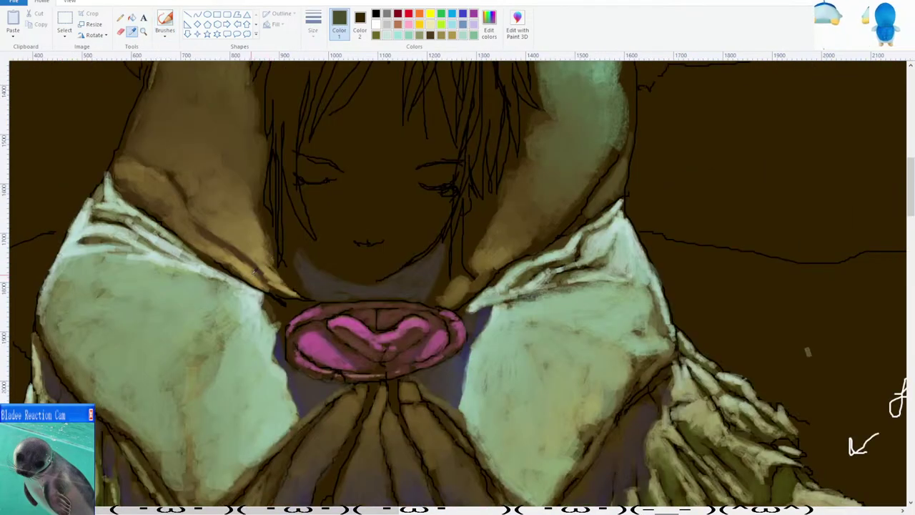
pyautogui.click(255, 273)
pyautogui.moveTo(196, 222); pyautogui.dragTo(245, 264)
pyautogui.hotkey('ctrl', 'z')
pyautogui.click(133, 33)
pyautogui.click(214, 238)
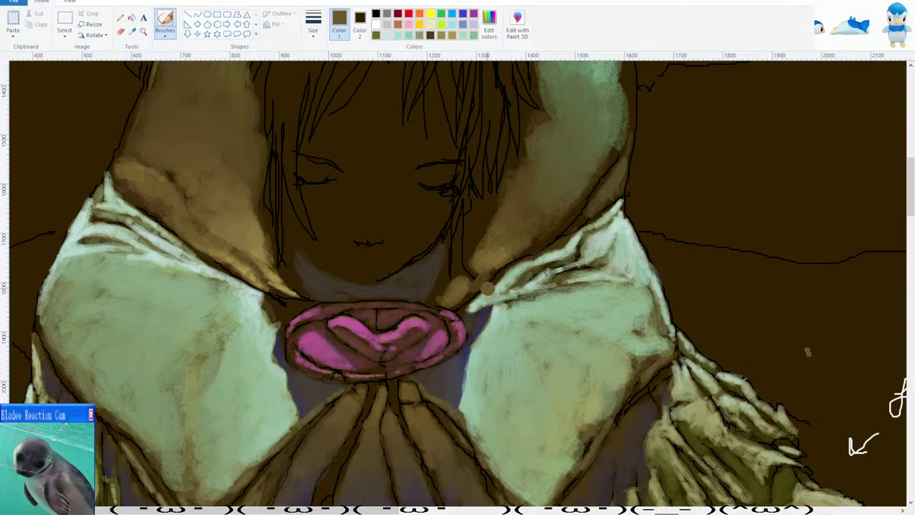
# Sample a lighter yellowish brown and paint the tips of both lower hood ends beside the pink brooch.
pyautogui.click(133, 31)
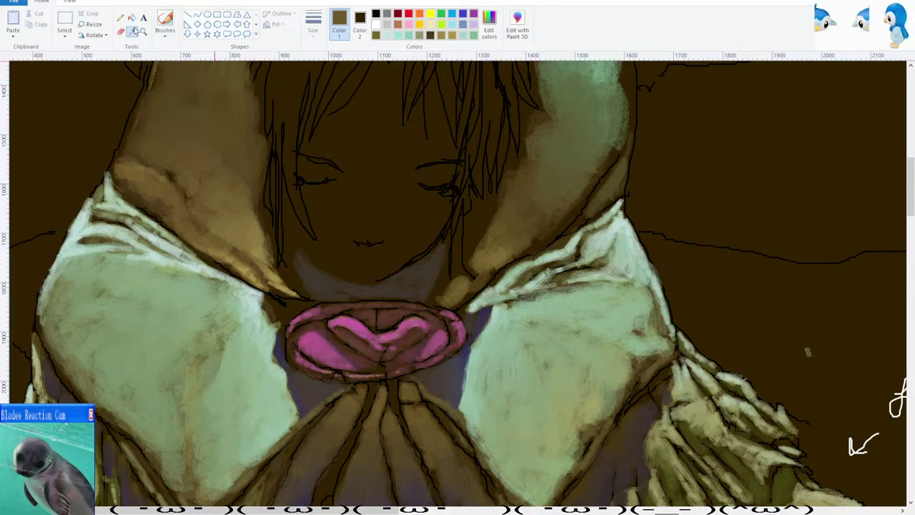
pyautogui.click(276, 289)
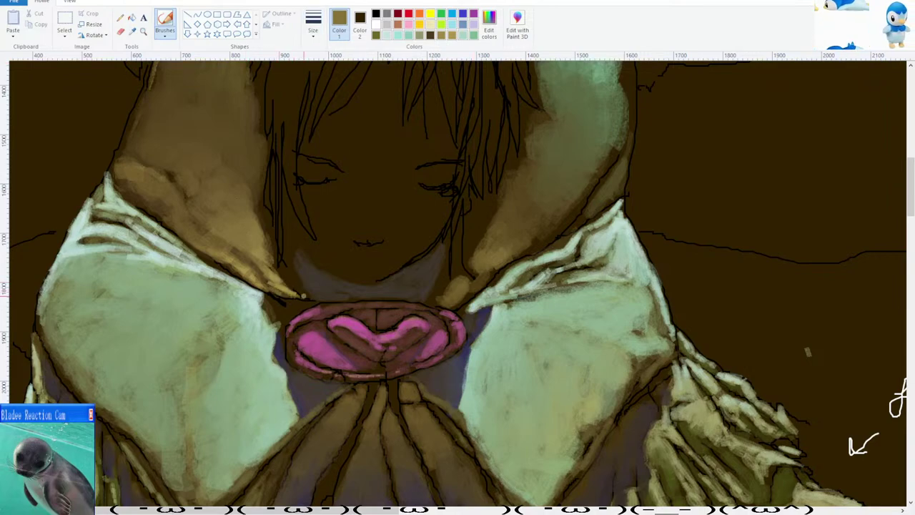
pyautogui.moveTo(460, 291)
pyautogui.mouseDown()
pyautogui.moveTo(436, 304)
pyautogui.moveTo(462, 292)
pyautogui.moveTo(441, 289)
pyautogui.moveTo(472, 281)
pyautogui.moveTo(470, 291)
pyautogui.moveTo(485, 276)
pyautogui.moveTo(482, 286)
pyautogui.mouseUp()
pyautogui.scroll(3, 481, 248)
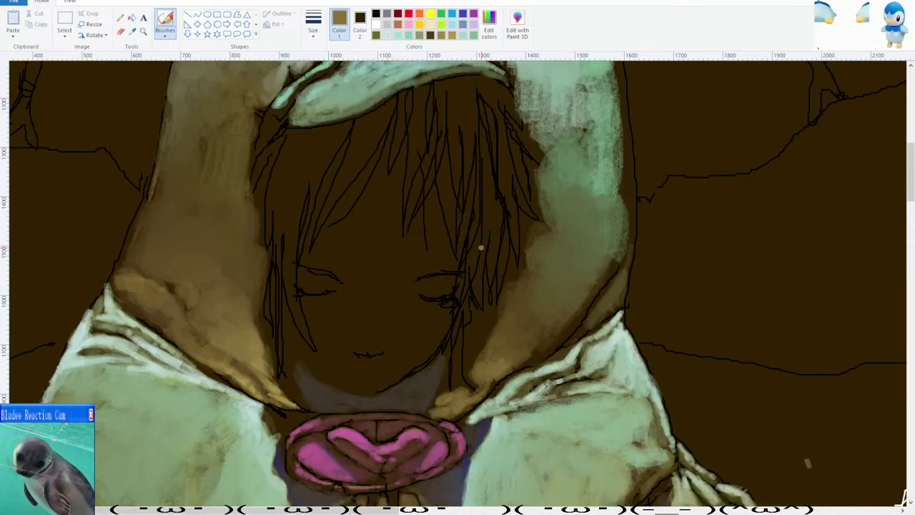
pyautogui.moveTo(470, 372); pyautogui.dragTo(459, 387)
pyautogui.scroll(-3, 406, 347)
pyautogui.scroll(5, 86, 143)
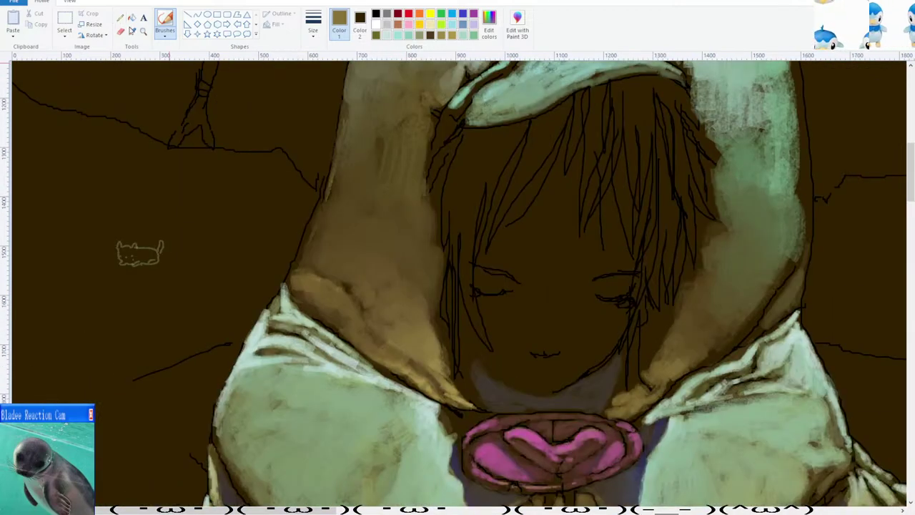
pyautogui.click(133, 31)
pyautogui.click(433, 332)
pyautogui.moveTo(432, 331); pyautogui.dragTo(437, 351)
pyautogui.hotkey('ctrl', 'z')
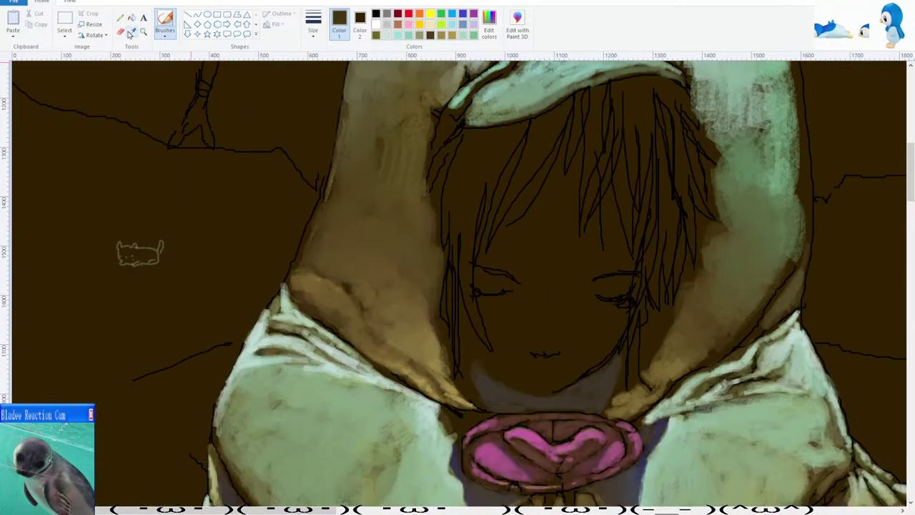
# Sample brown tones and smooth the hood's inner edge beside the face, adding a small fold down to the purple collar.
pyautogui.click(132, 31)
pyautogui.click(432, 285)
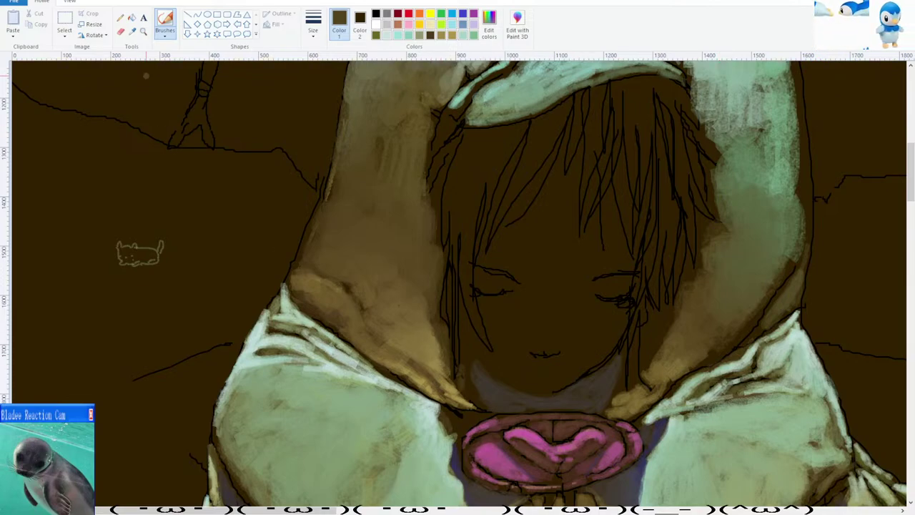
pyautogui.click(131, 32)
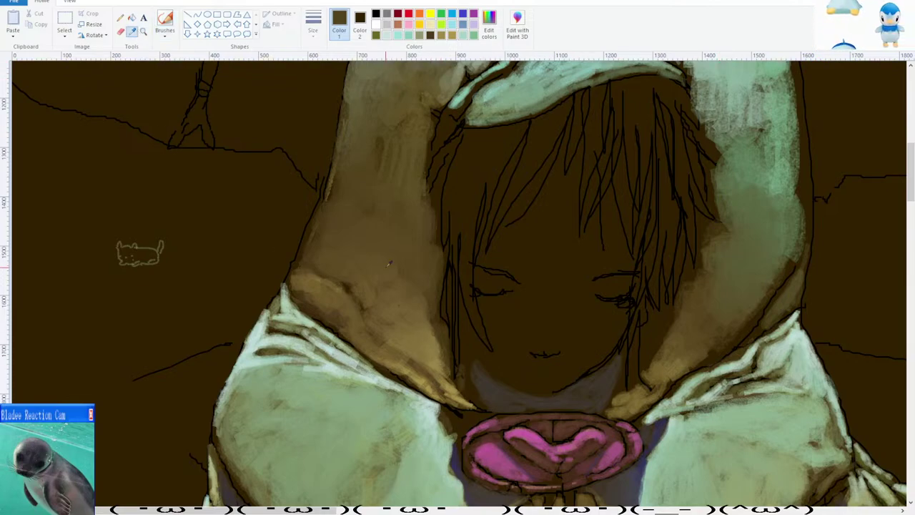
pyautogui.click(423, 336)
pyautogui.moveTo(469, 383)
pyautogui.mouseDown()
pyautogui.moveTo(483, 407)
pyautogui.moveTo(467, 387)
pyautogui.mouseUp()
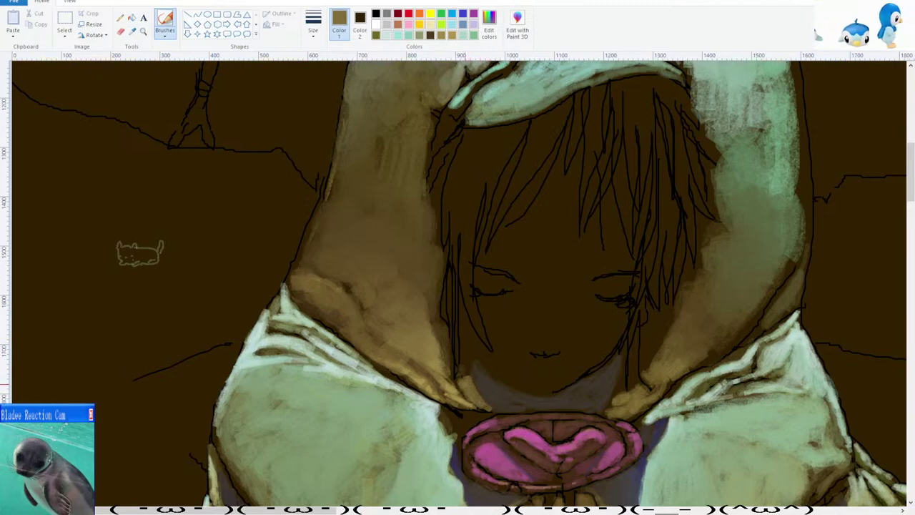
pyautogui.click(132, 31)
pyautogui.click(460, 355)
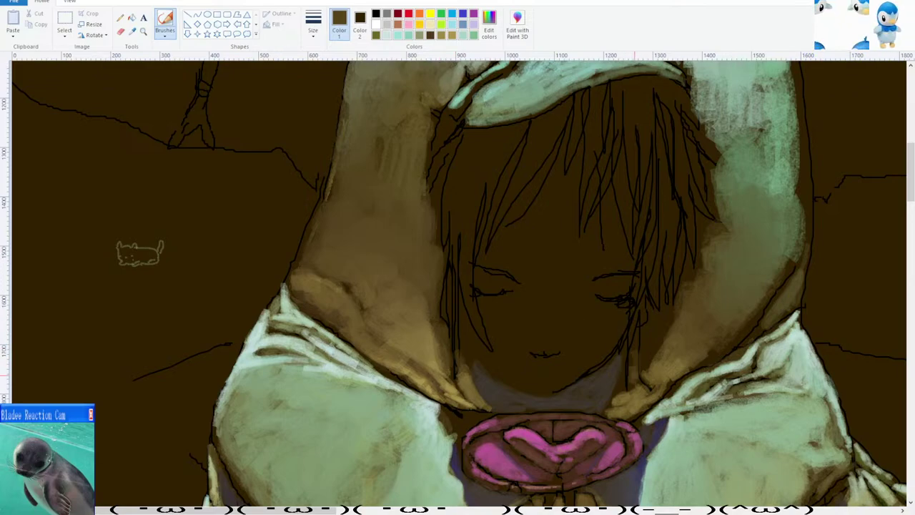
# Sample a dark brown and extend the inner edge of the hood's greener side inward to the hair strands beside the eye.
pyautogui.scroll(-1, 657, 318)
pyautogui.scroll(2, 629, 304)
pyautogui.scroll(-1, 602, 290)
pyautogui.scroll(-2, 567, 304)
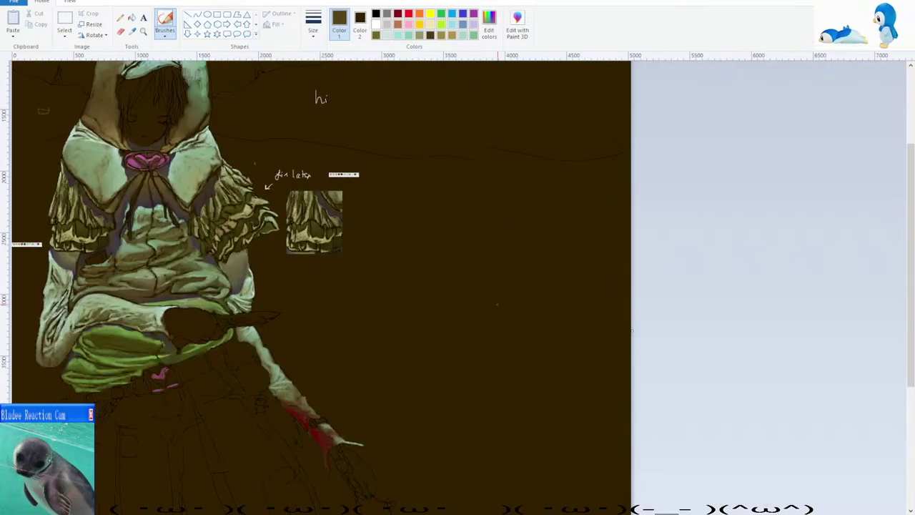
pyautogui.scroll(4, 497, 304)
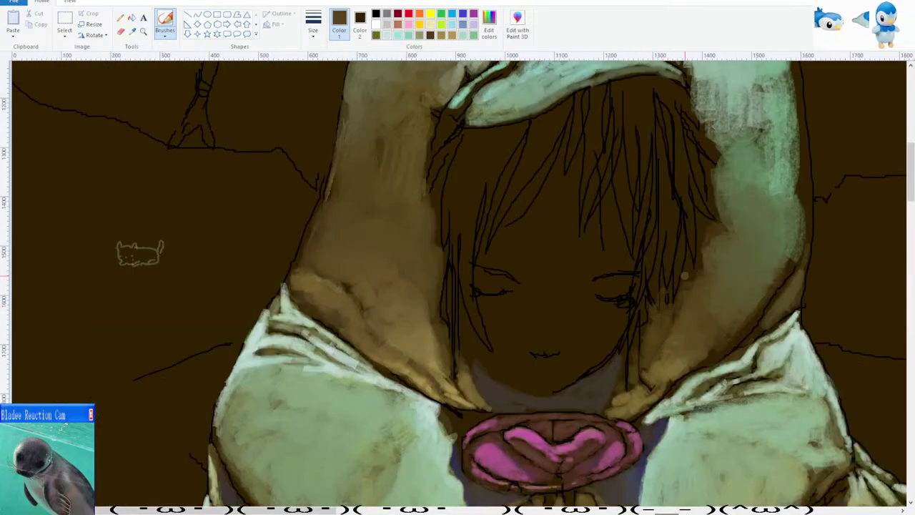
pyautogui.click(131, 31)
pyautogui.click(697, 271)
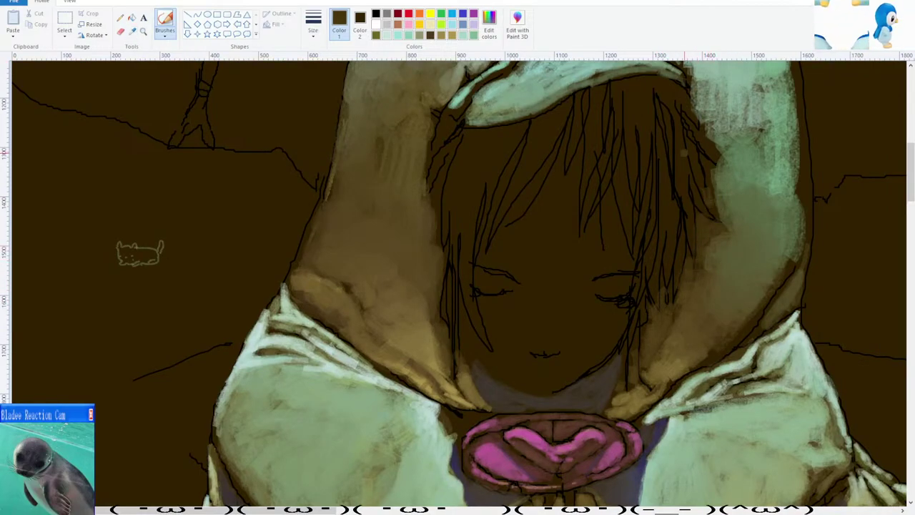
# Sample a muted green from the hood's side and paint its inner edge along the hair just below the headband.
pyautogui.scroll(3, 712, 259)
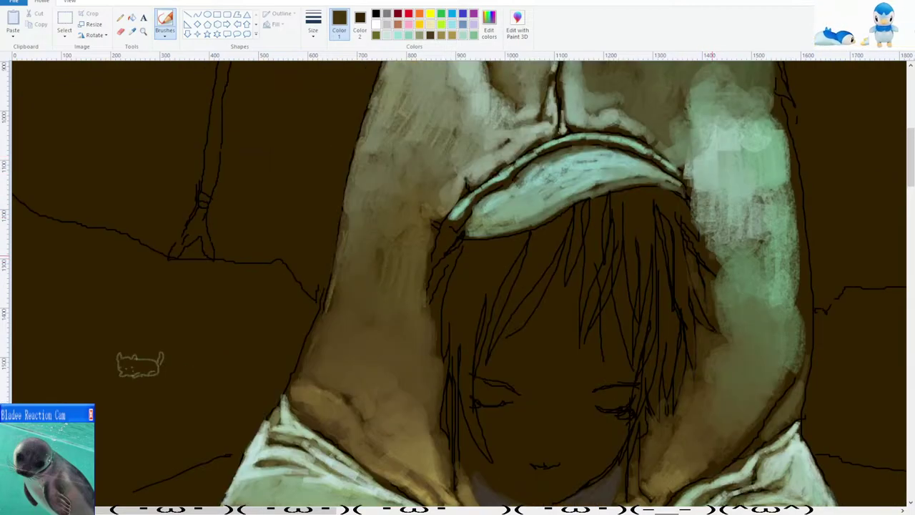
pyautogui.click(132, 32)
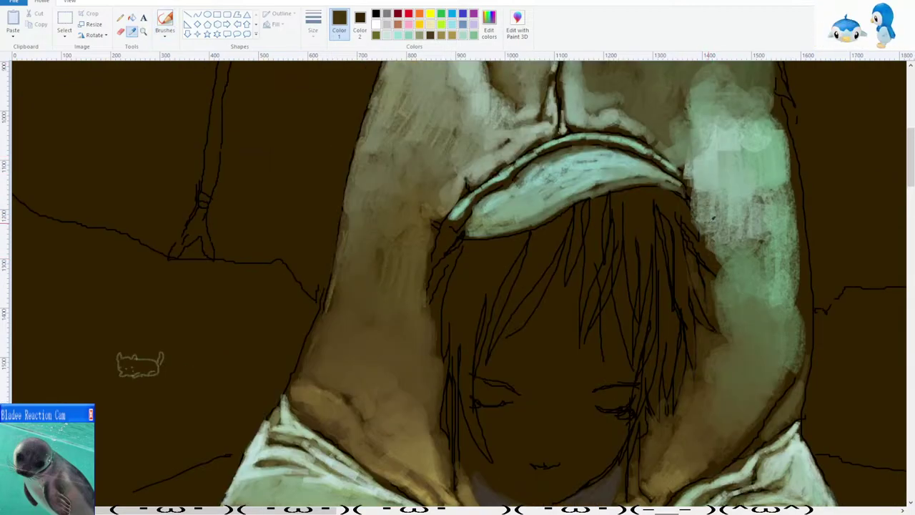
pyautogui.click(708, 222)
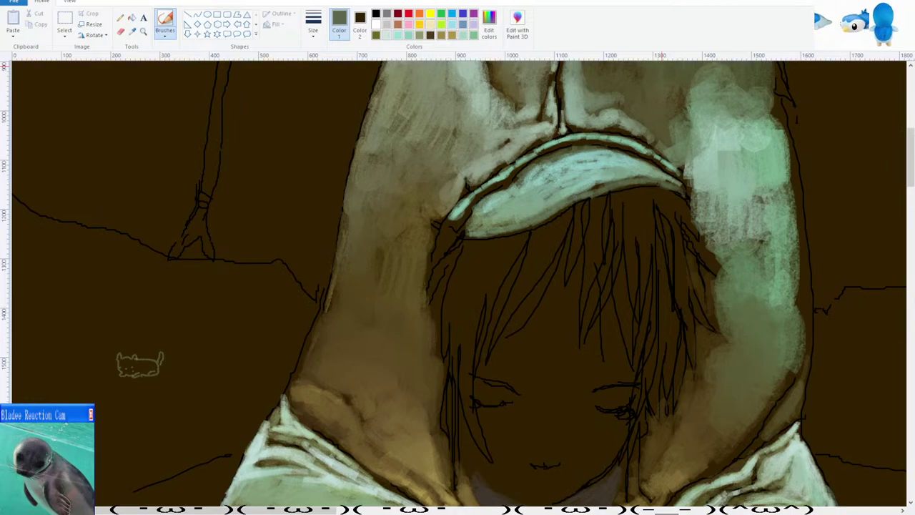
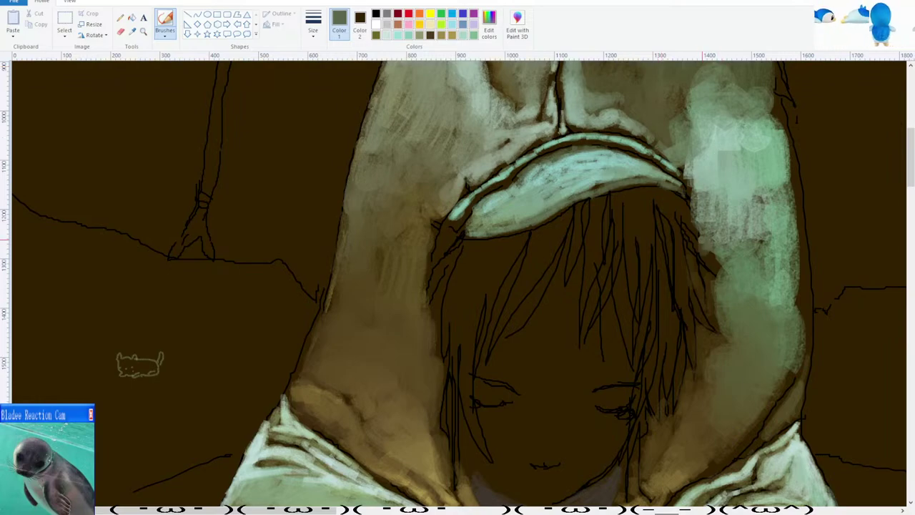
pyautogui.scroll(1, 722, 301)
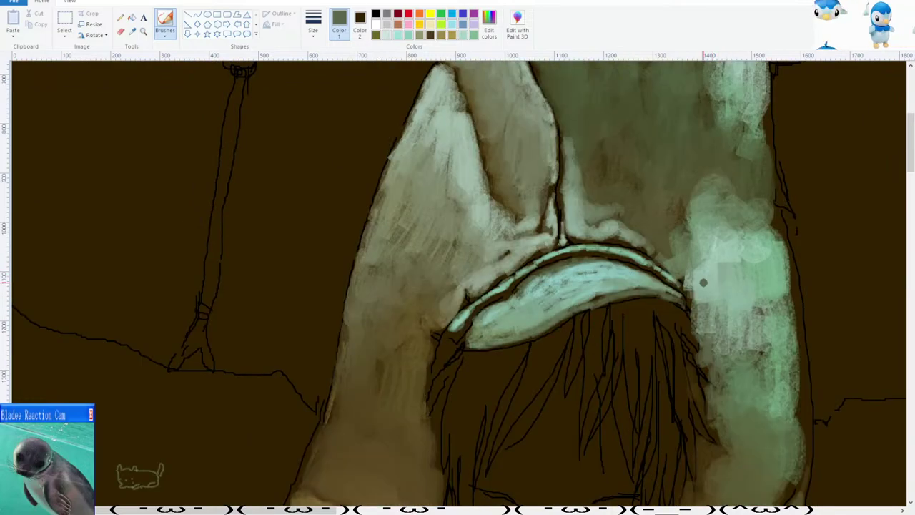
pyautogui.scroll(-4, 724, 322)
pyautogui.scroll(-3, 621, 276)
pyautogui.scroll(2, 359, 300)
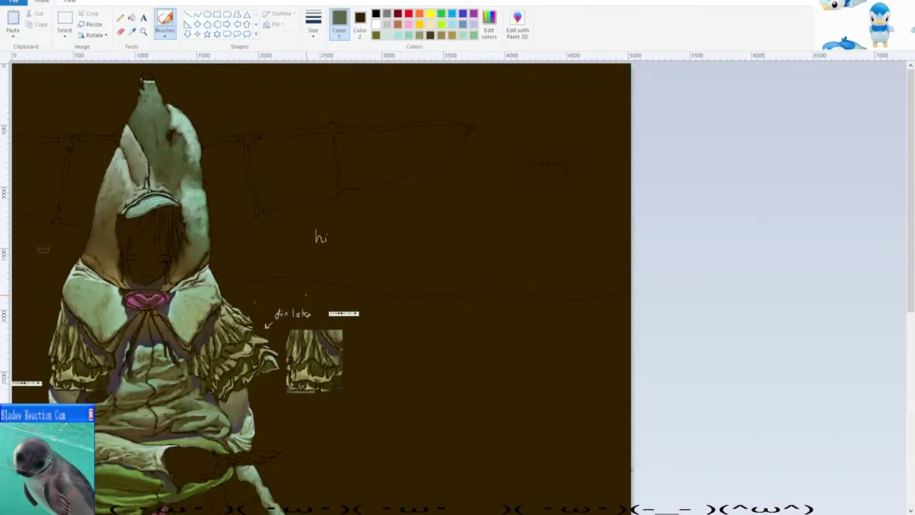
# Sample a muted green and blend the upper edge of the pale patch on the hood's side into the darker panel.
pyautogui.click(132, 32)
pyautogui.click(165, 23)
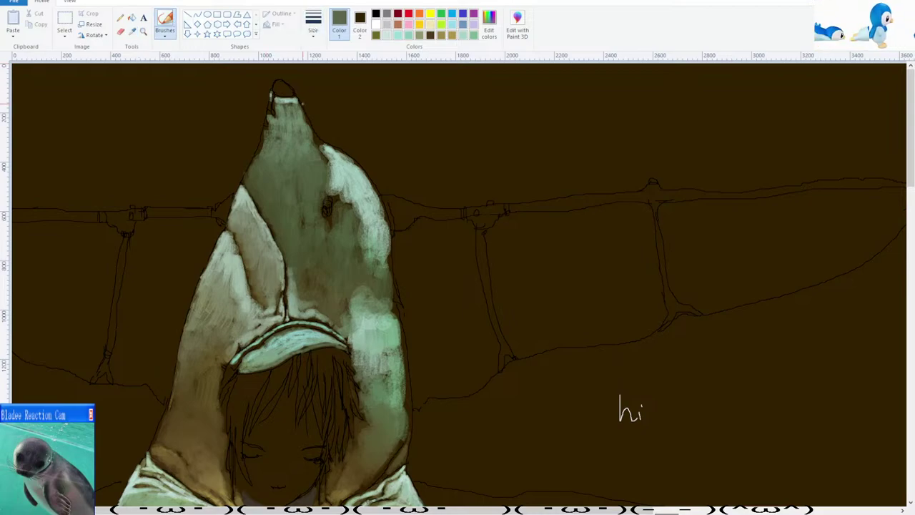
pyautogui.click(131, 32)
pyautogui.click(355, 288)
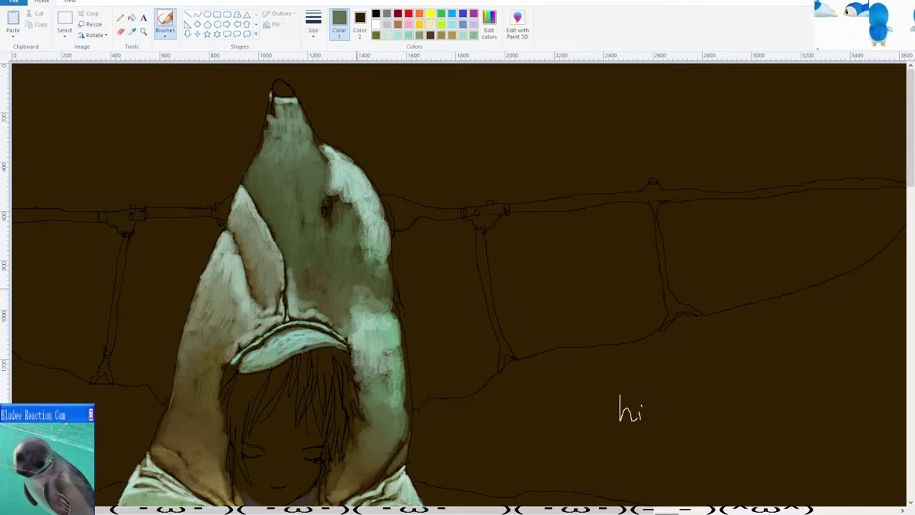
# Sample a pale green from the hood and brush a highlight just below its dark tip.
pyautogui.click(131, 32)
pyautogui.click(369, 268)
pyautogui.scroll(-1, 334, 272)
pyautogui.scroll(2, 325, 254)
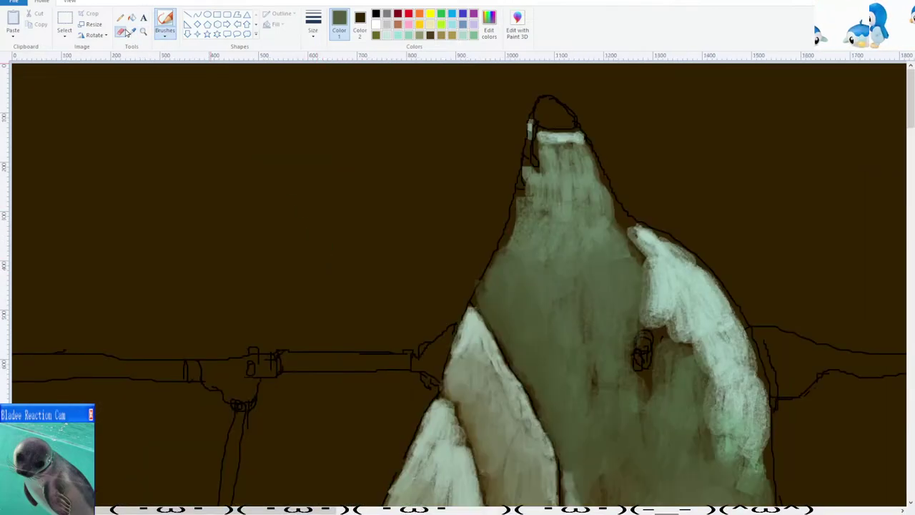
pyautogui.click(130, 33)
pyautogui.click(619, 229)
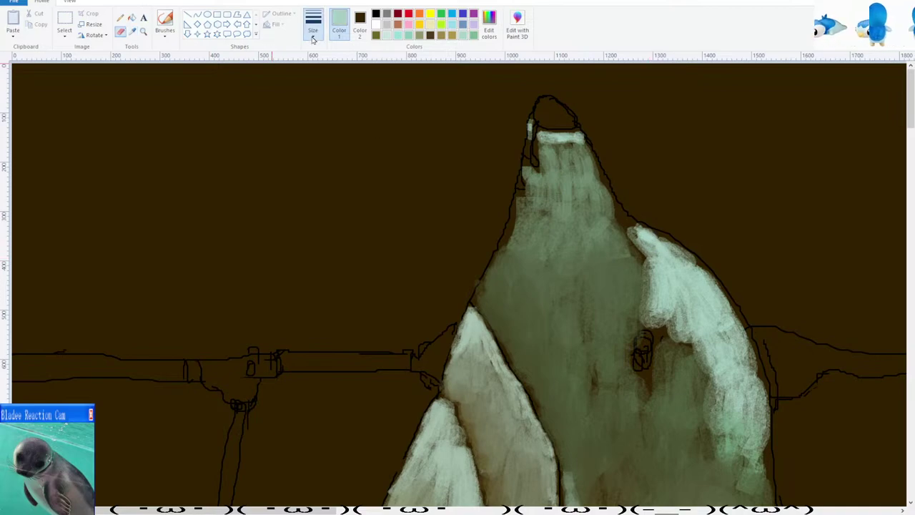
pyautogui.click(164, 22)
pyautogui.moveTo(533, 143); pyautogui.dragTo(568, 157)
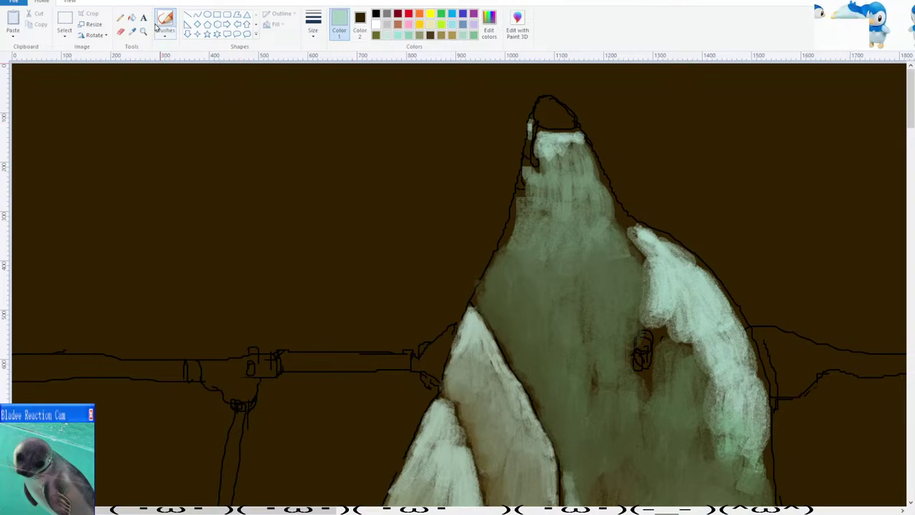
# Sample a muted green and blend the tip highlight downward and along the hood's narrow side edges.
pyautogui.click(132, 33)
pyautogui.click(552, 157)
pyautogui.moveTo(547, 153)
pyautogui.mouseDown()
pyautogui.moveTo(577, 162)
pyautogui.moveTo(555, 172)
pyautogui.mouseUp()
pyautogui.scroll(-1, 530, 166)
pyautogui.scroll(1, 520, 163)
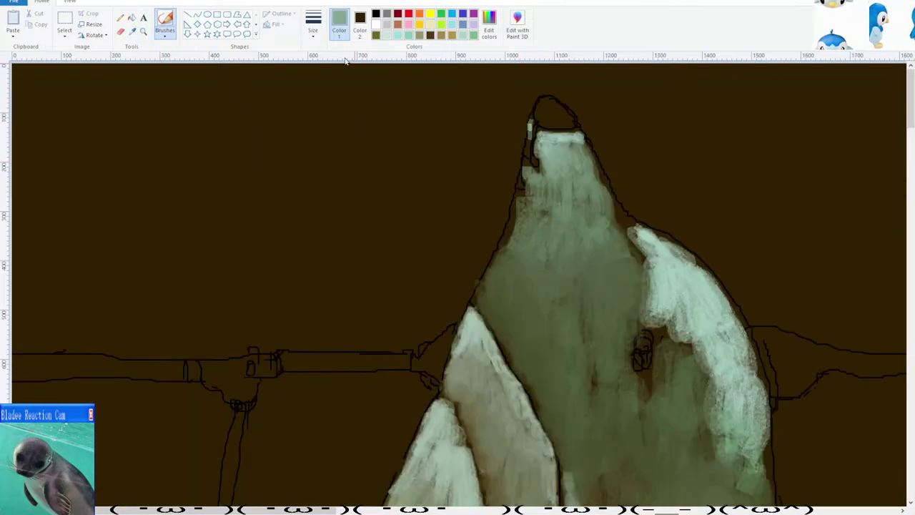
pyautogui.moveTo(527, 153); pyautogui.dragTo(530, 140)
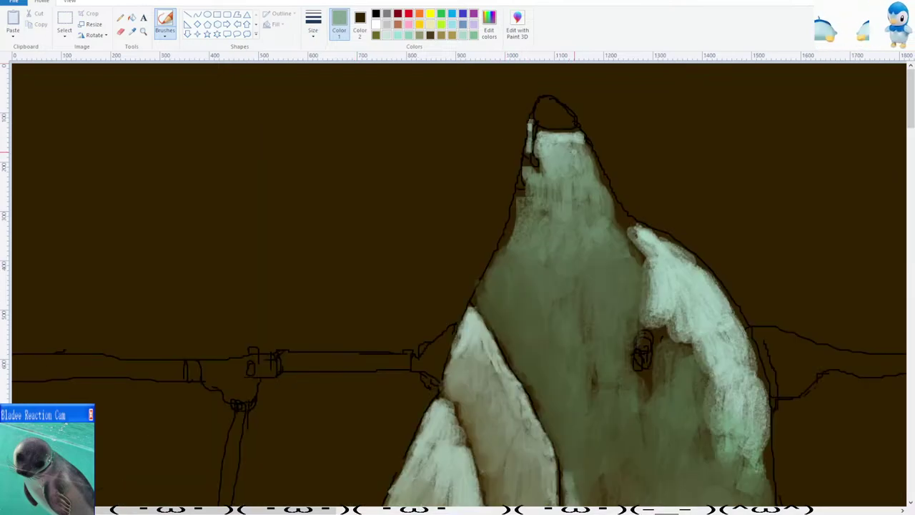
pyautogui.moveTo(574, 153)
pyautogui.mouseDown()
pyautogui.moveTo(591, 159)
pyautogui.moveTo(624, 227)
pyautogui.mouseUp()
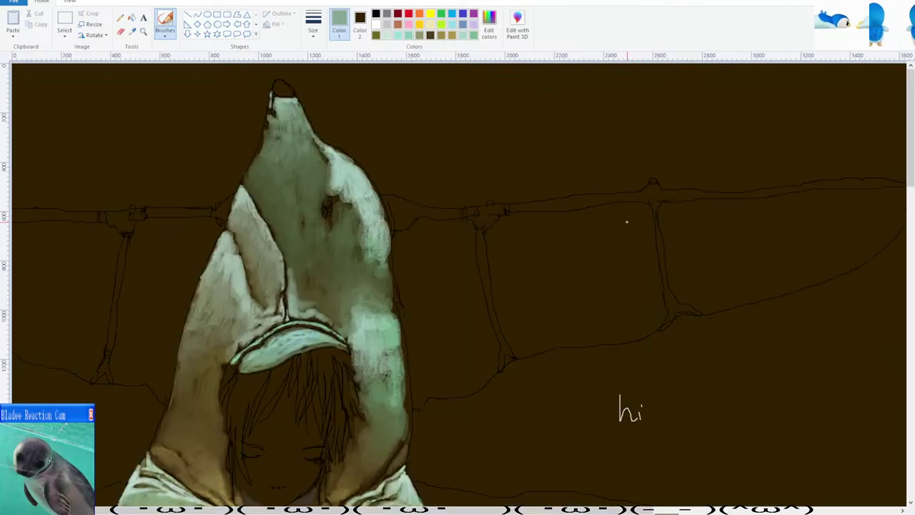
# Paint a light green along the inner edge of the hood's large pale patch, down beside the dark eye mark.
pyautogui.scroll(-2, 597, 219)
pyautogui.scroll(2, 594, 211)
pyautogui.moveTo(631, 238)
pyautogui.mouseDown()
pyautogui.moveTo(648, 289)
pyautogui.moveTo(637, 275)
pyautogui.moveTo(637, 299)
pyautogui.mouseUp()
pyautogui.scroll(-2, 642, 243)
pyautogui.moveTo(655, 217)
pyautogui.mouseDown()
pyautogui.moveTo(665, 234)
pyautogui.moveTo(658, 254)
pyautogui.mouseUp()
pyautogui.scroll(-1, 657, 254)
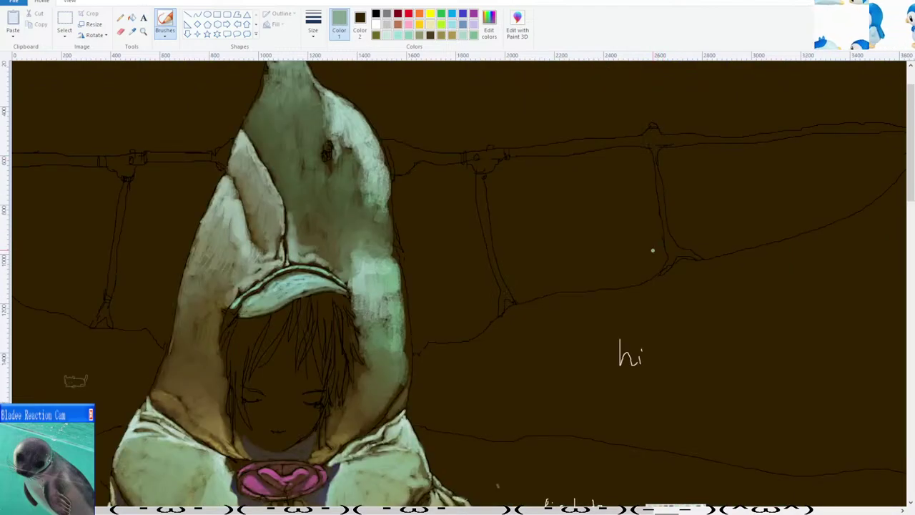
pyautogui.scroll(2, 552, 224)
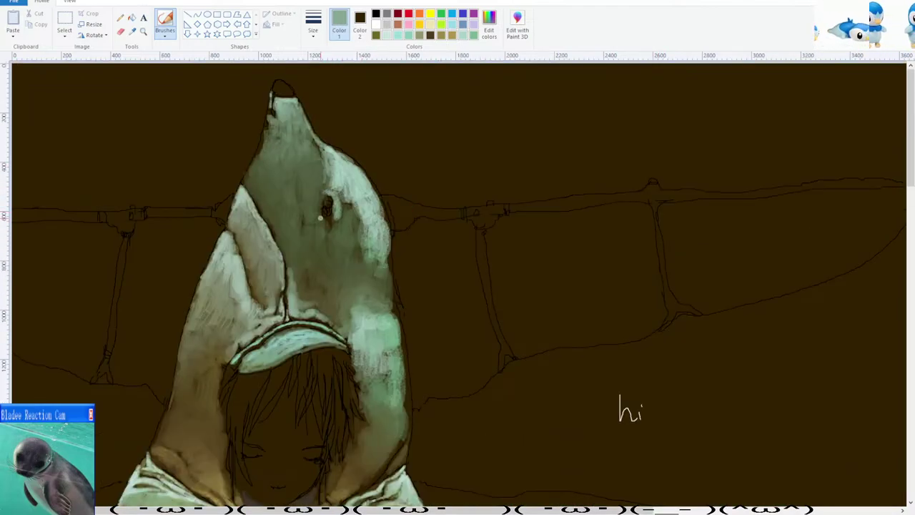
# Sample darker and lighter greens in turn and blend the area between the eye mark and the pale patch.
pyautogui.click(132, 31)
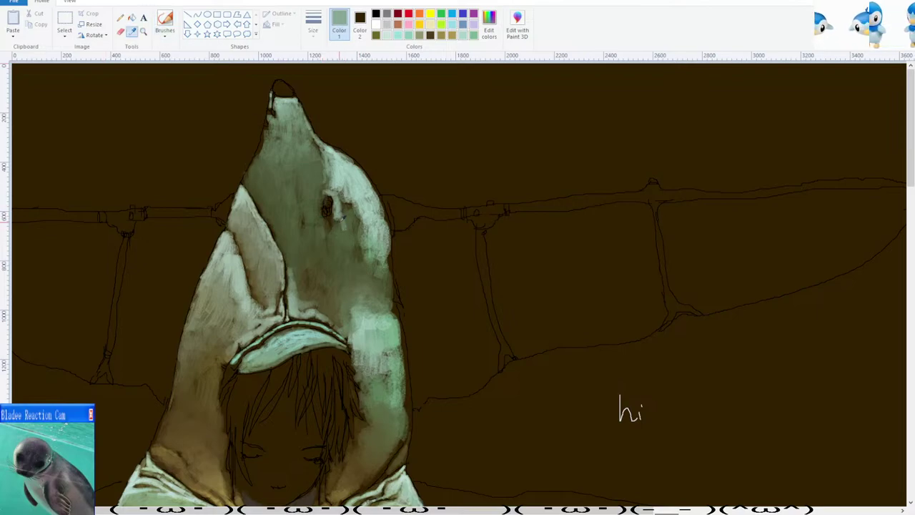
pyautogui.click(336, 215)
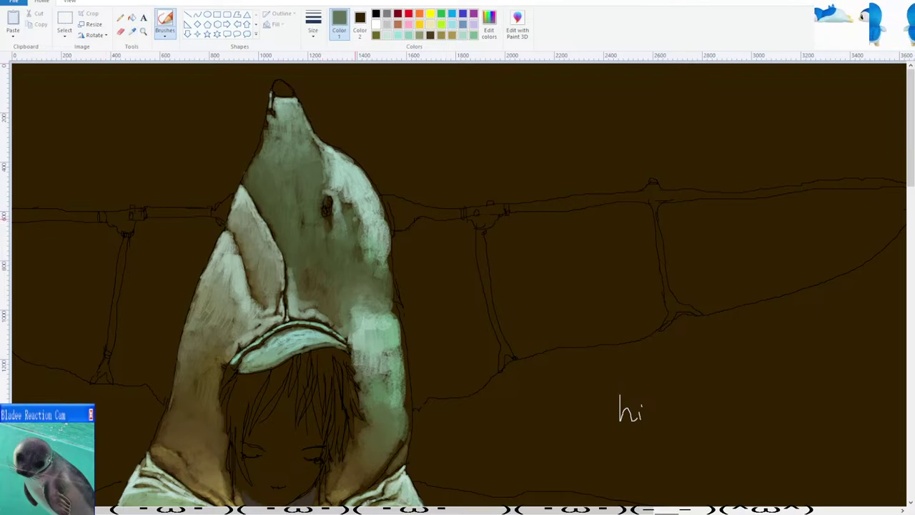
pyautogui.click(132, 32)
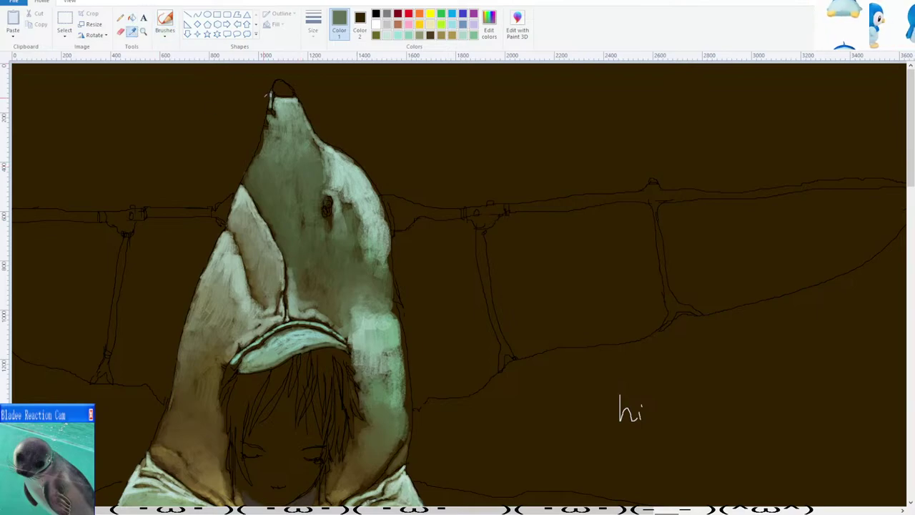
pyautogui.click(347, 194)
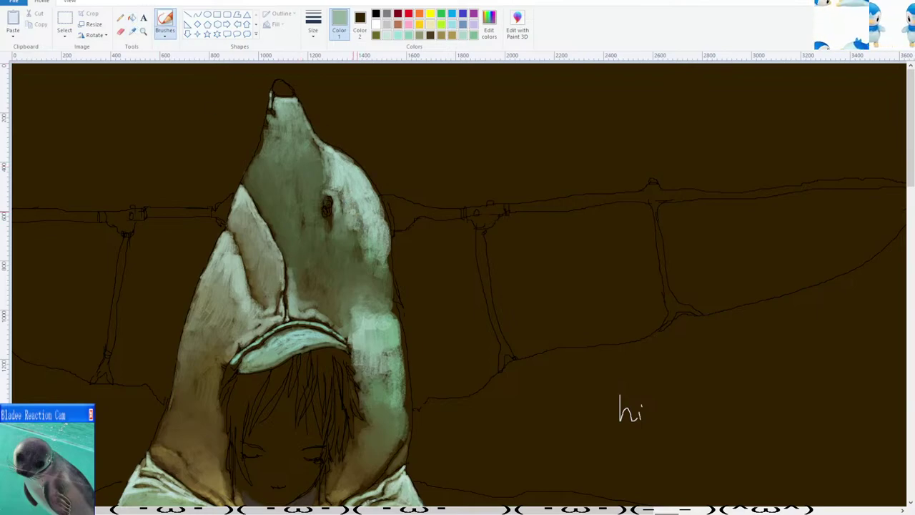
pyautogui.click(134, 32)
pyautogui.click(358, 222)
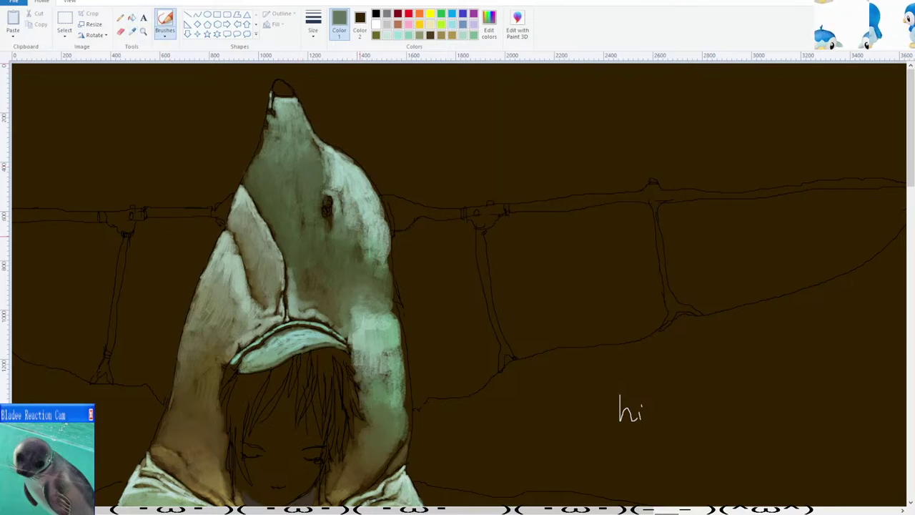
pyautogui.scroll(-2, 372, 219)
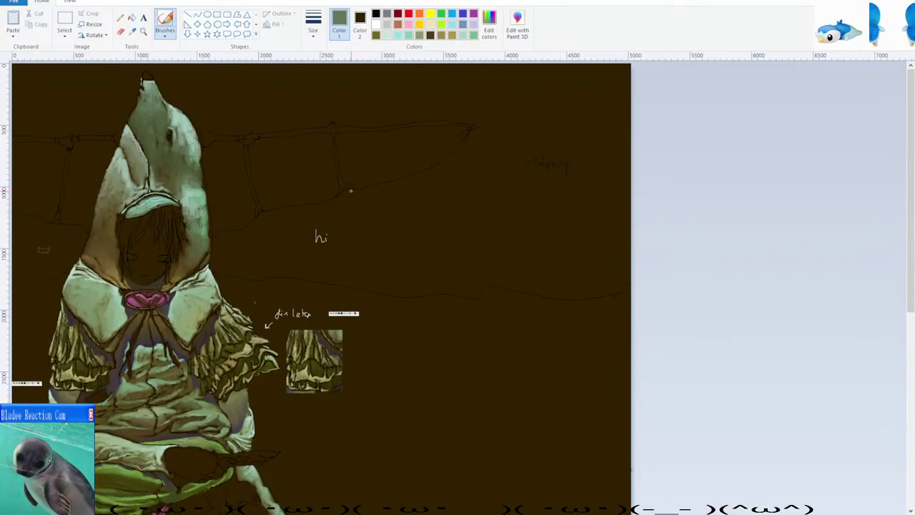
pyautogui.scroll(2, 350, 191)
# Sample a pale green, paint a highlight along the hood's edge above the pointed flap, and blend it with nearby greens.
pyautogui.click(132, 31)
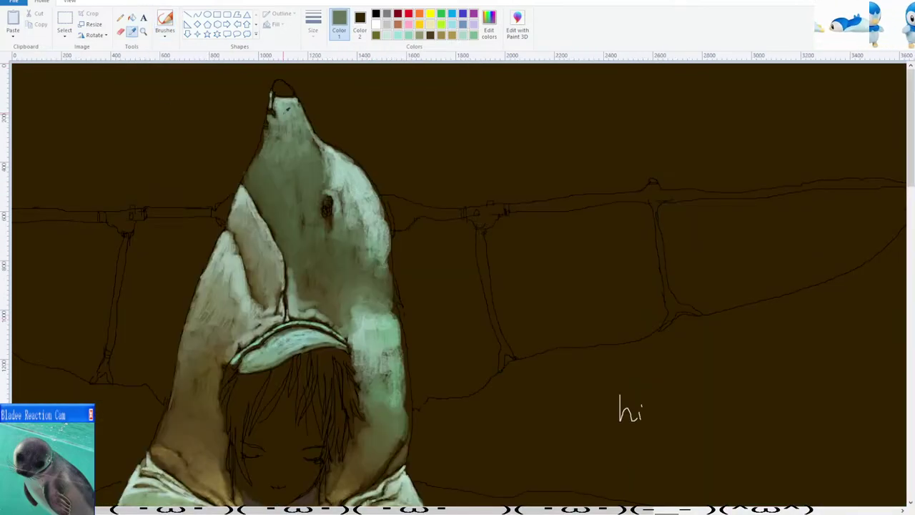
pyautogui.click(339, 185)
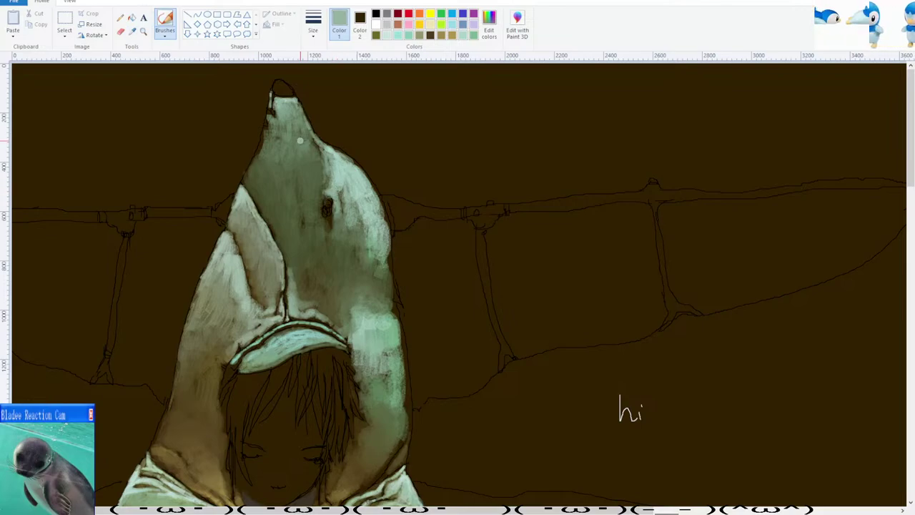
pyautogui.moveTo(268, 124); pyautogui.dragTo(258, 192)
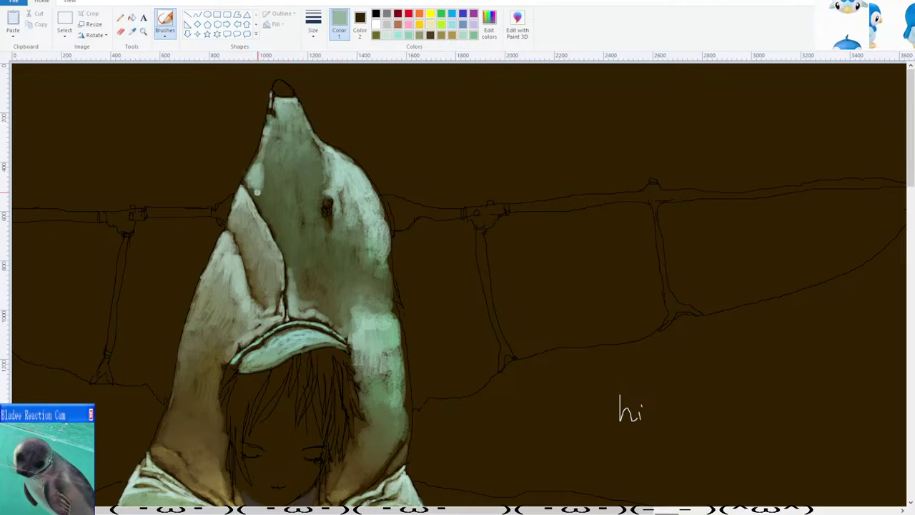
pyautogui.click(132, 31)
pyautogui.click(263, 188)
pyautogui.click(132, 31)
pyautogui.click(261, 165)
pyautogui.moveTo(261, 162); pyautogui.dragTo(274, 227)
pyautogui.scroll(-1, 314, 180)
pyautogui.scroll(1, 303, 198)
pyautogui.scroll(1, 301, 199)
# Sample the pink from the collar bow and paint highlights along the upper edge and sides of the belt's heart section.
pyautogui.scroll(-7, 236, 150)
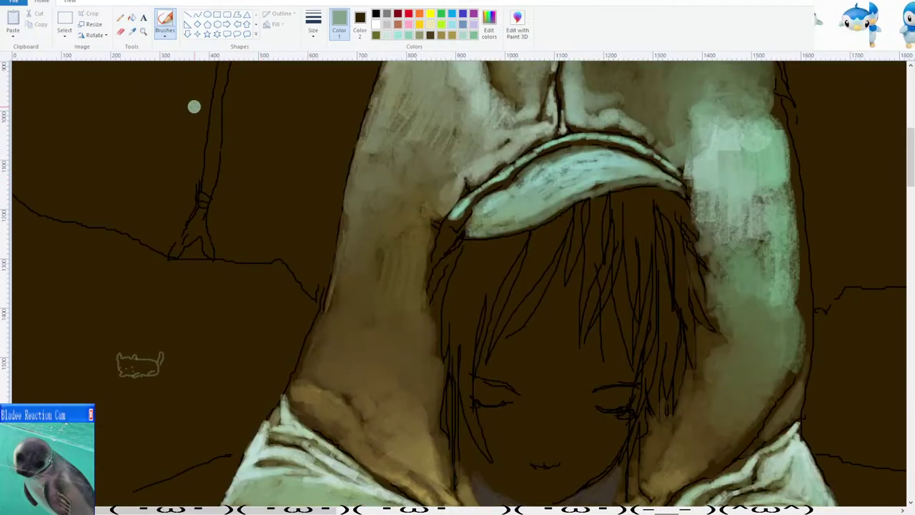
pyautogui.click(133, 32)
pyautogui.scroll(-3, 548, 236)
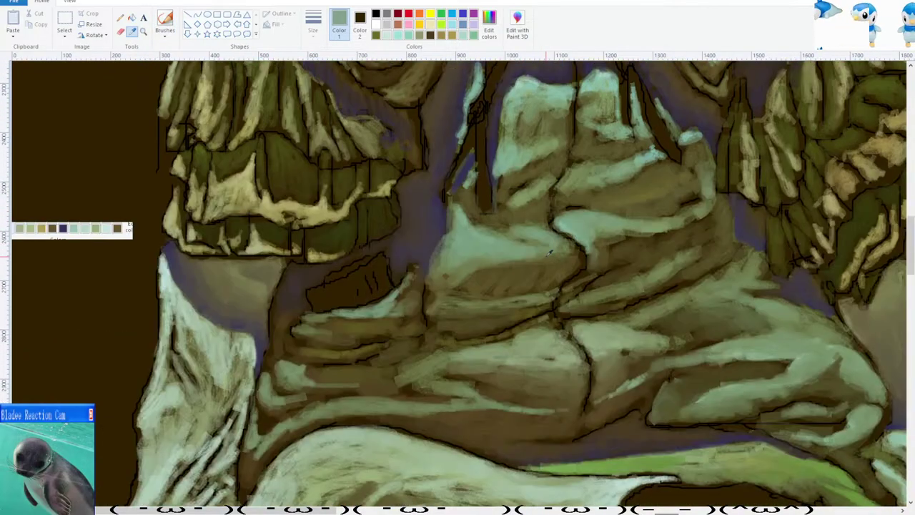
pyautogui.scroll(4, 547, 246)
pyautogui.click(530, 325)
pyautogui.scroll(-10, 517, 373)
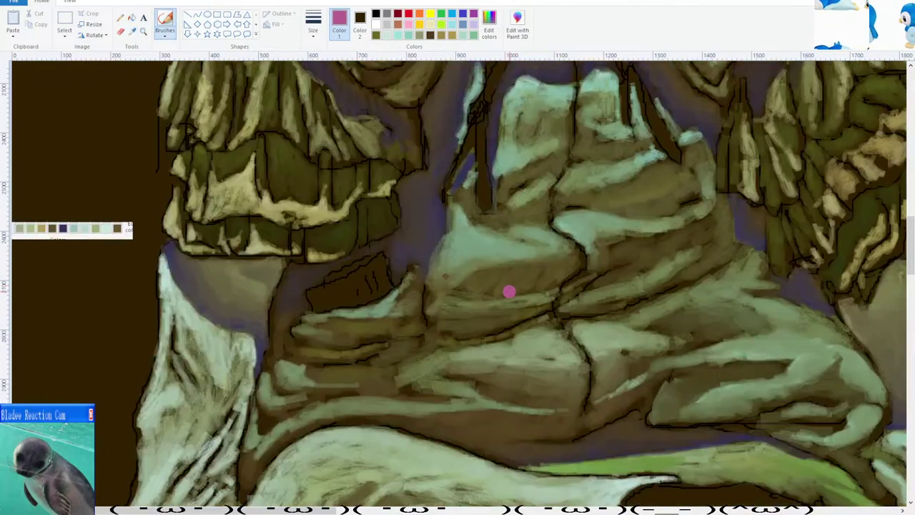
pyautogui.hscroll(3, 296, 429)
pyautogui.scroll(-3, 289, 215)
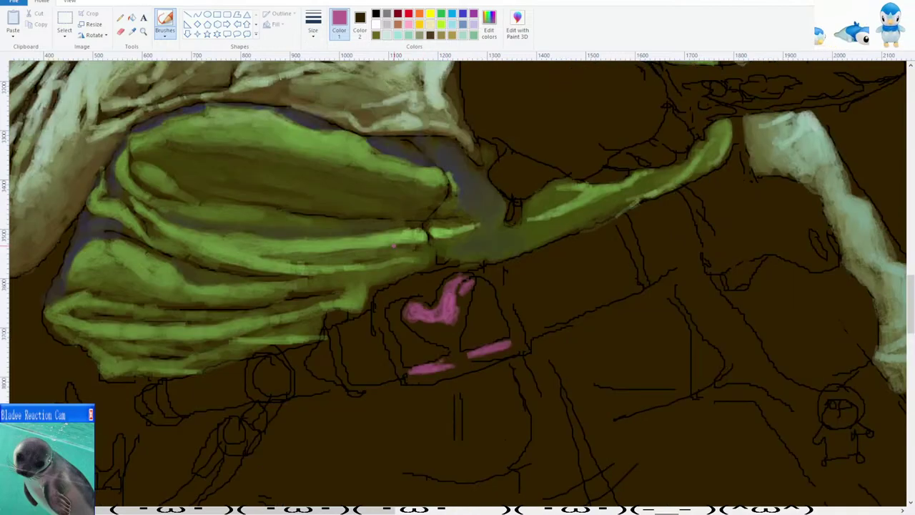
pyautogui.scroll(3, 429, 206)
pyautogui.moveTo(378, 296); pyautogui.dragTo(452, 271)
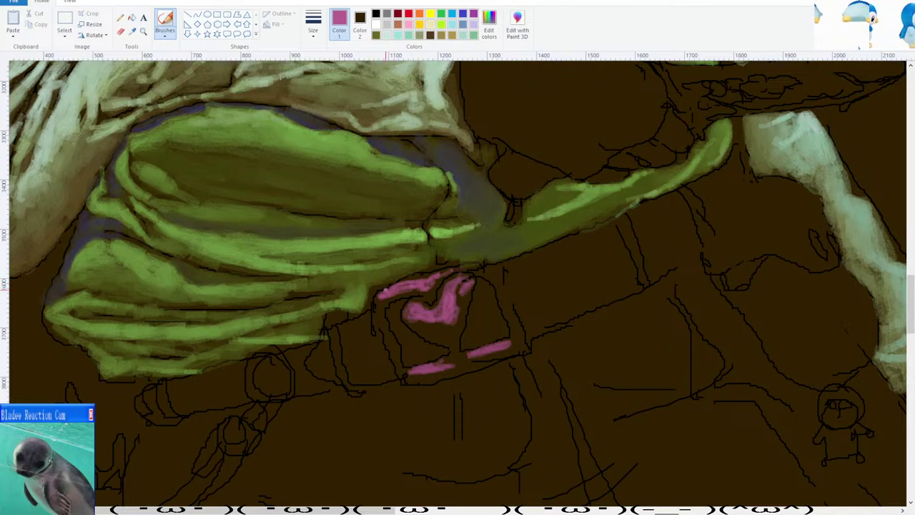
pyautogui.hotkey('ctrl', 'z')
pyautogui.moveTo(407, 290); pyautogui.dragTo(452, 271)
pyautogui.moveTo(383, 292); pyautogui.dragTo(378, 320)
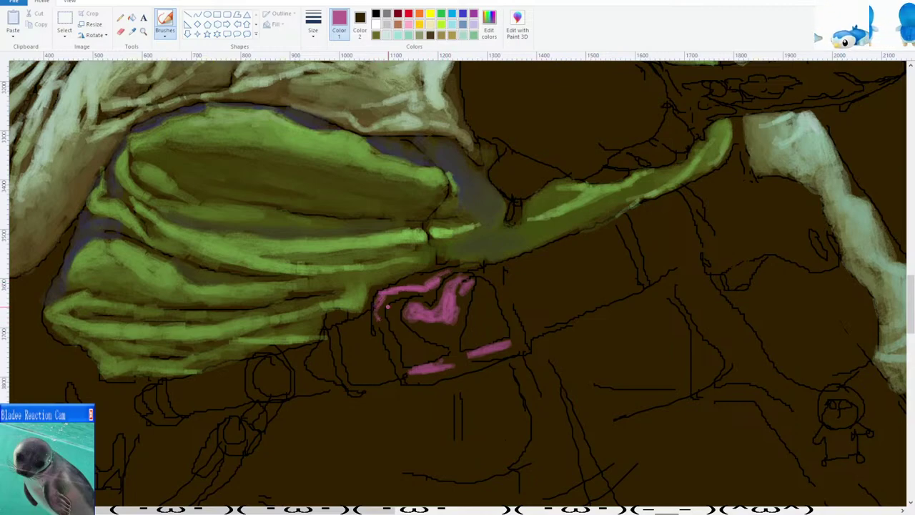
pyautogui.moveTo(483, 270); pyautogui.dragTo(509, 281)
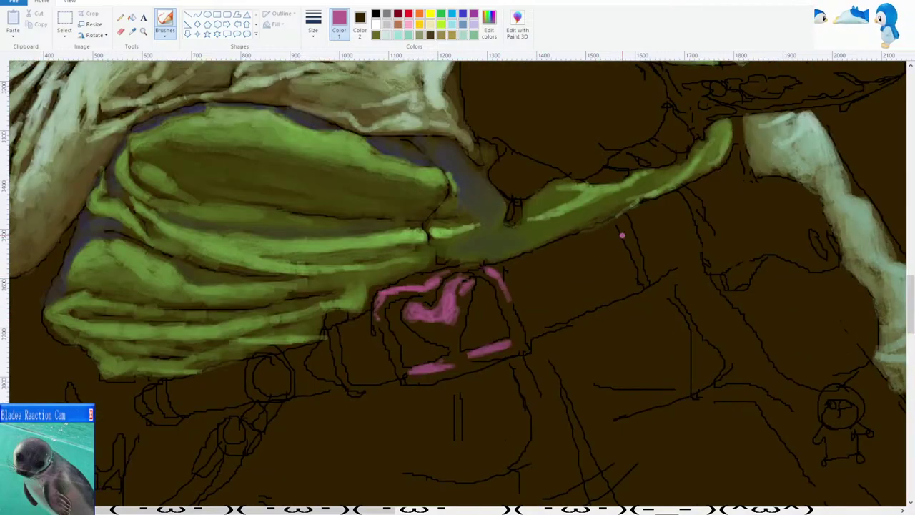
# Paint pink highlights along the upper edge of the narrow belt sections under the green folds.
pyautogui.scroll(-3, 528, 277)
pyautogui.scroll(3, 352, 246)
pyautogui.moveTo(353, 327)
pyautogui.mouseDown()
pyautogui.moveTo(370, 318)
pyautogui.moveTo(309, 364)
pyautogui.mouseUp()
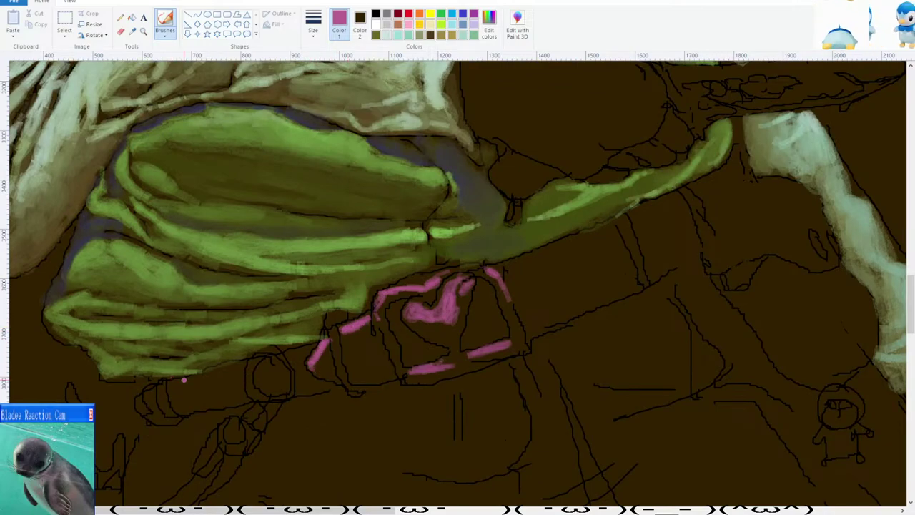
pyautogui.moveTo(214, 374)
pyautogui.mouseDown()
pyautogui.moveTo(183, 382)
pyautogui.moveTo(240, 368)
pyautogui.mouseUp()
# Fill the belt's heart section around the pink accents with a dark reddish brown.
pyautogui.scroll(-1, 232, 362)
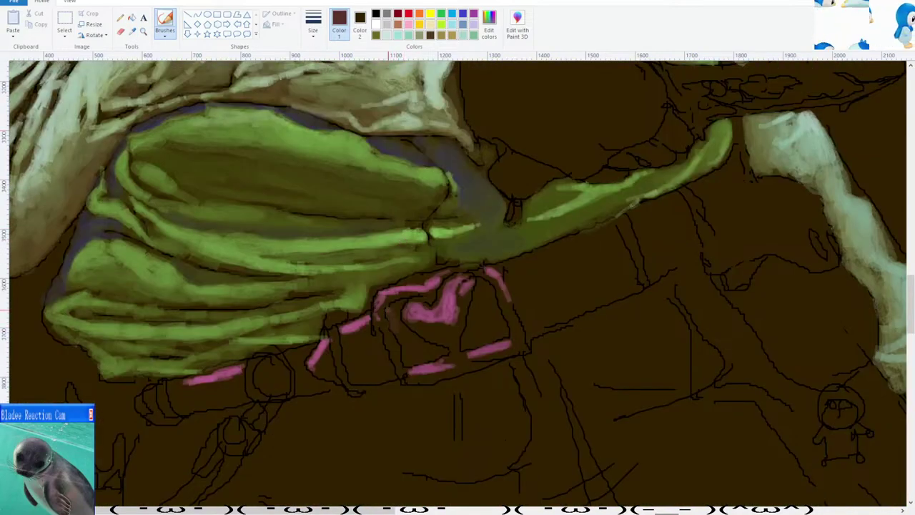
pyautogui.moveTo(416, 350)
pyautogui.mouseDown()
pyautogui.moveTo(426, 331)
pyautogui.moveTo(448, 334)
pyautogui.mouseUp()
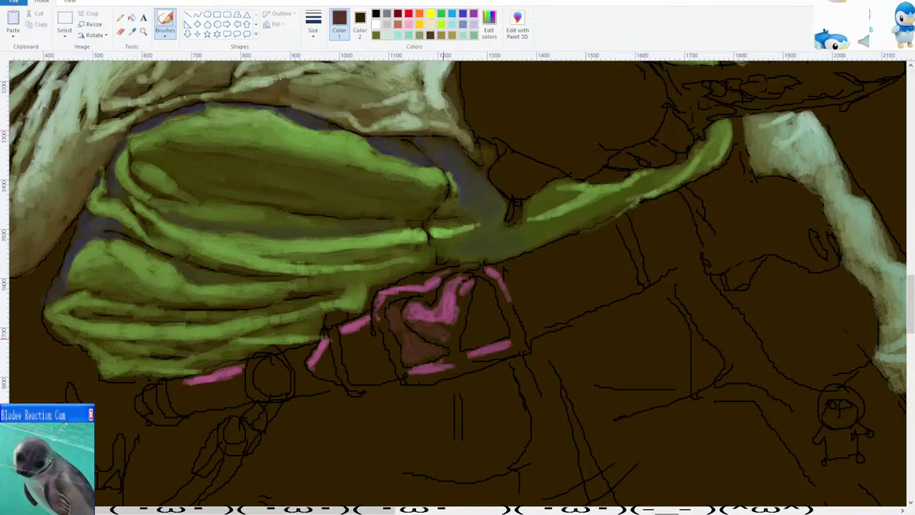
pyautogui.scroll(-3, 458, 286)
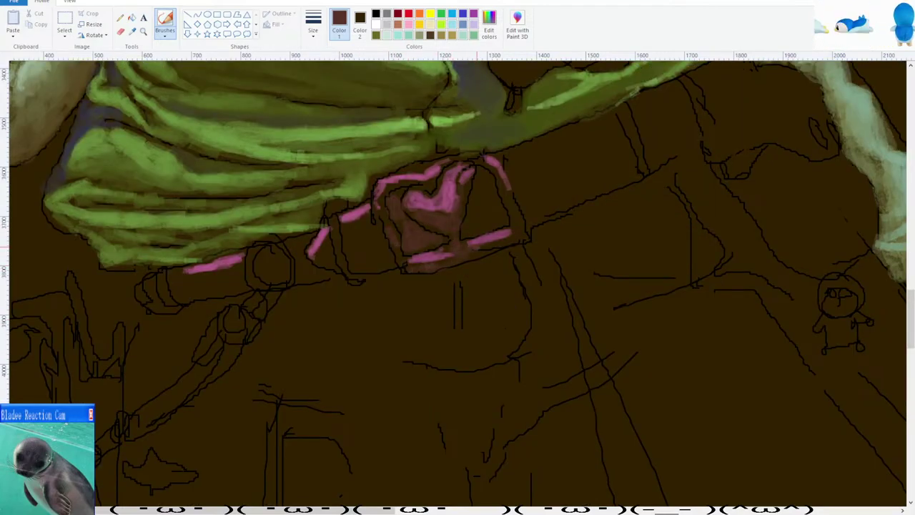
pyautogui.moveTo(475, 203)
pyautogui.mouseDown()
pyautogui.moveTo(468, 220)
pyautogui.moveTo(490, 217)
pyautogui.mouseUp()
pyautogui.moveTo(481, 177); pyautogui.dragTo(522, 238)
# Fill the narrow belt sections and the round ring under the green folds with the dark reddish brown.
pyautogui.moveTo(349, 220)
pyautogui.mouseDown()
pyautogui.moveTo(353, 251)
pyautogui.moveTo(362, 237)
pyautogui.mouseUp()
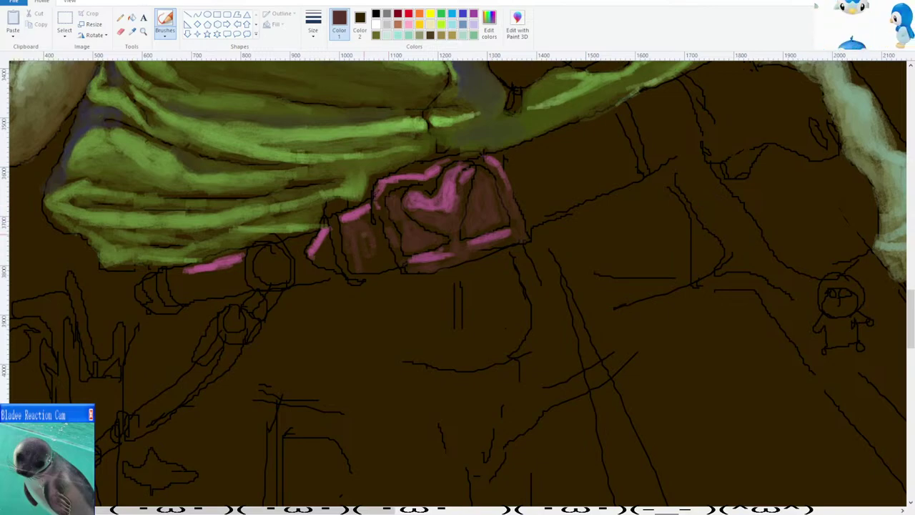
pyautogui.moveTo(335, 246)
pyautogui.mouseDown()
pyautogui.moveTo(317, 250)
pyautogui.moveTo(319, 261)
pyautogui.moveTo(339, 260)
pyautogui.moveTo(305, 250)
pyautogui.moveTo(311, 266)
pyautogui.moveTo(296, 278)
pyautogui.moveTo(278, 269)
pyautogui.mouseUp()
pyautogui.moveTo(224, 280)
pyautogui.mouseDown()
pyautogui.moveTo(175, 283)
pyautogui.moveTo(184, 269)
pyautogui.moveTo(175, 294)
pyautogui.moveTo(244, 276)
pyautogui.moveTo(221, 272)
pyautogui.mouseUp()
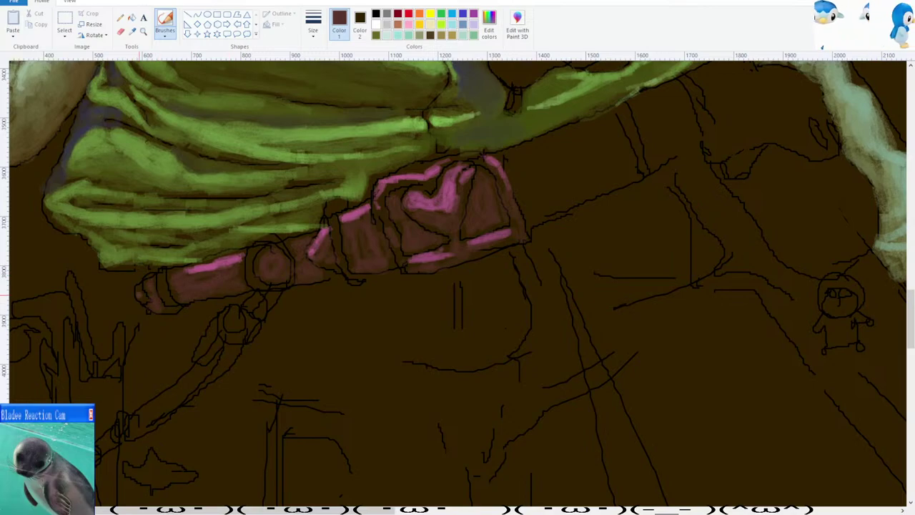
# Fill the wide belt section beyond the heart and the belt's far end section with the dark reddish brown.
pyautogui.scroll(3, 458, 279)
pyautogui.moveTo(508, 287)
pyautogui.mouseDown()
pyautogui.moveTo(534, 314)
pyautogui.moveTo(565, 314)
pyautogui.moveTo(636, 279)
pyautogui.mouseUp()
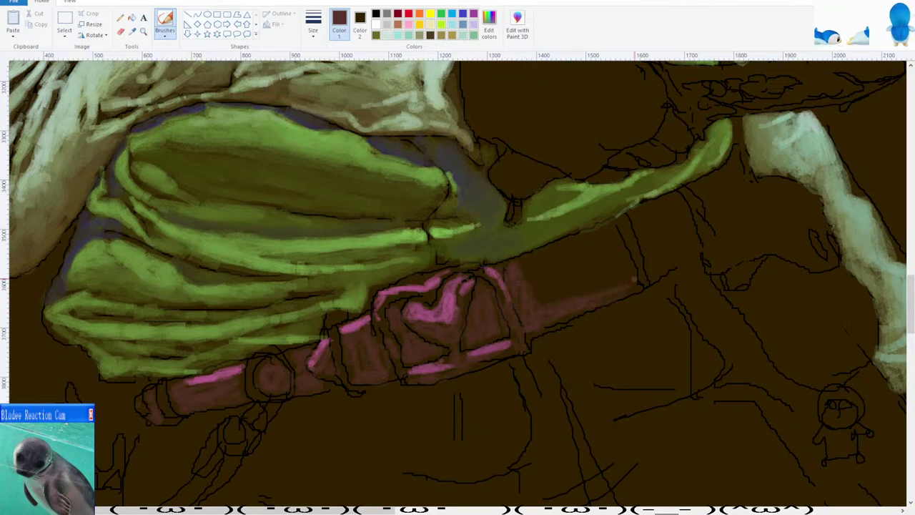
pyautogui.moveTo(564, 262)
pyautogui.mouseDown()
pyautogui.moveTo(541, 286)
pyautogui.moveTo(586, 291)
pyautogui.mouseUp()
pyautogui.click(132, 32)
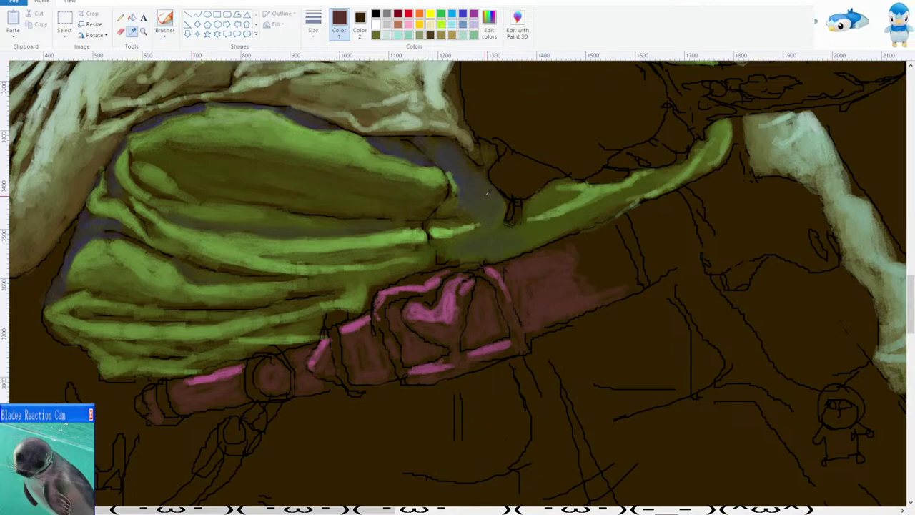
pyautogui.click(563, 263)
pyautogui.moveTo(578, 258)
pyautogui.mouseDown()
pyautogui.moveTo(609, 244)
pyautogui.moveTo(600, 272)
pyautogui.moveTo(626, 284)
pyautogui.mouseUp()
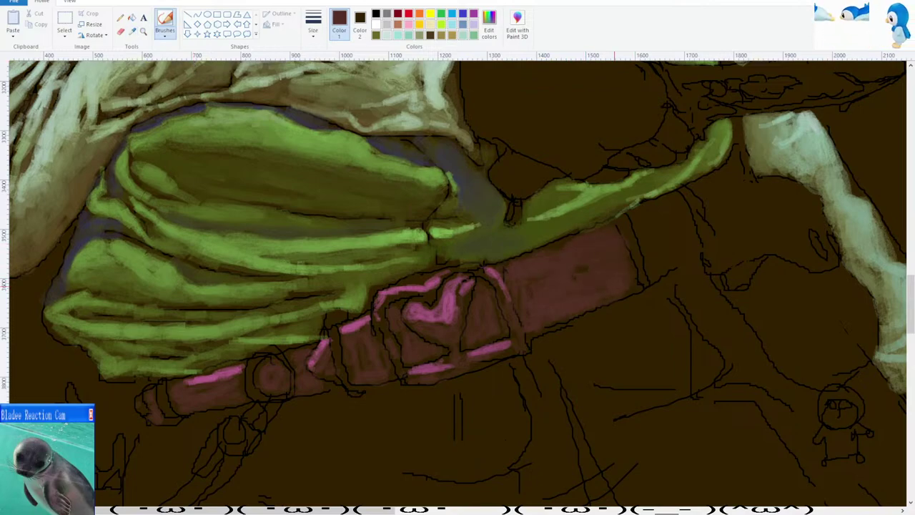
pyautogui.moveTo(643, 220)
pyautogui.mouseDown()
pyautogui.moveTo(672, 229)
pyautogui.moveTo(687, 250)
pyautogui.moveTo(672, 268)
pyautogui.mouseUp()
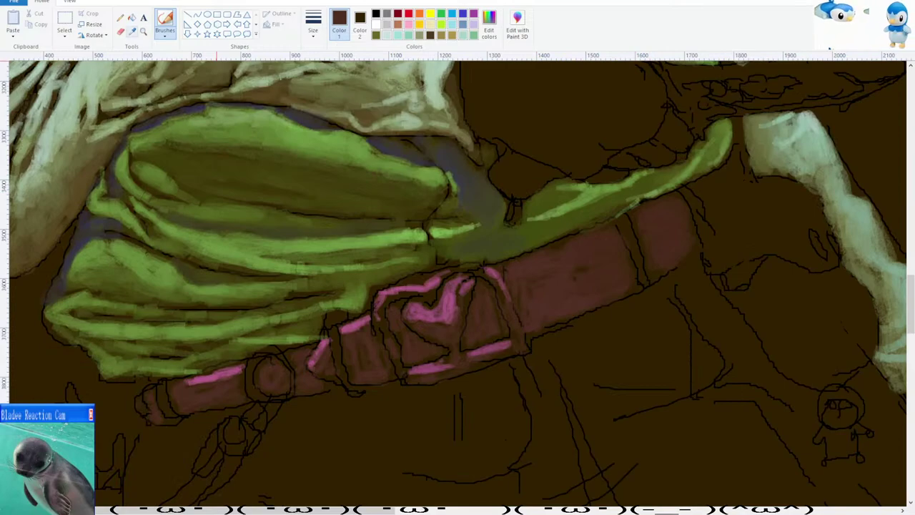
# Look over the uncoloured trousers, straps and pouches below the belt.
pyautogui.click(133, 33)
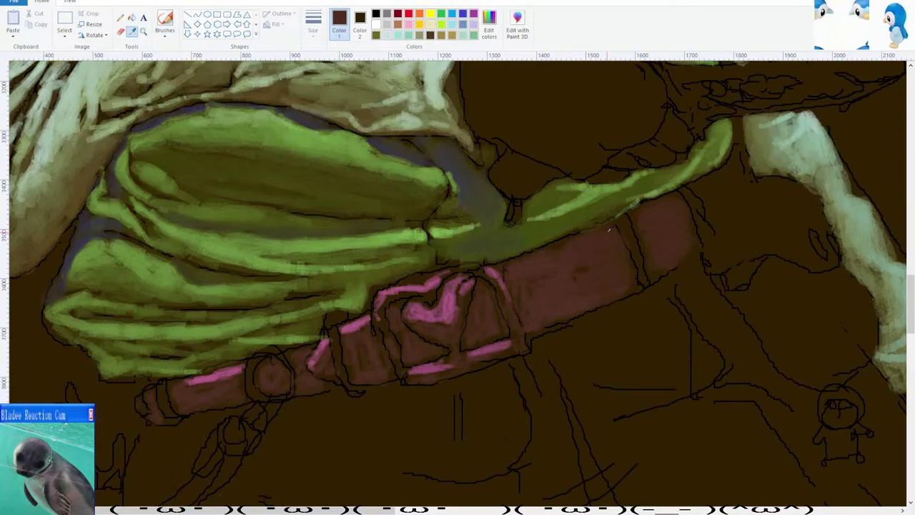
pyautogui.scroll(-5, 609, 229)
pyautogui.scroll(1, 352, 265)
pyautogui.scroll(-1, 348, 268)
pyautogui.scroll(2, 346, 270)
pyautogui.scroll(1, 345, 272)
pyautogui.scroll(-10, 345, 269)
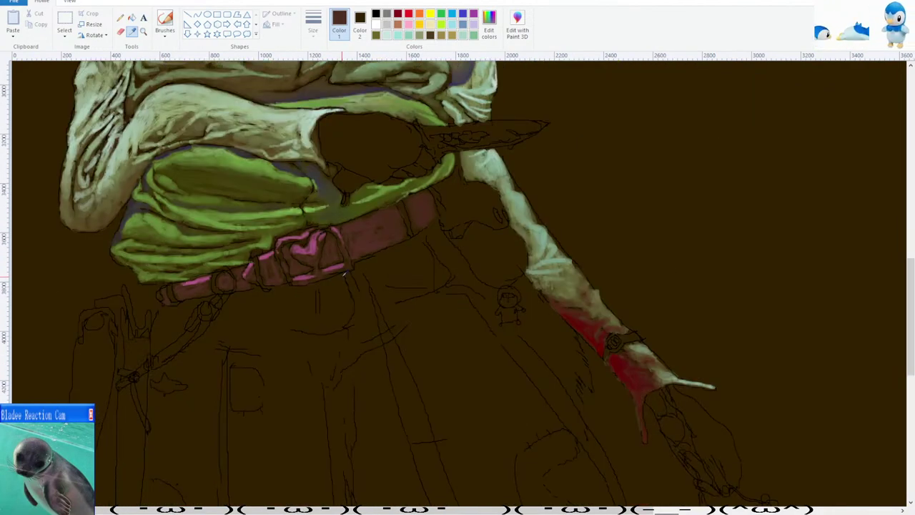
pyautogui.scroll(1, 345, 274)
pyautogui.scroll(-3, 500, 288)
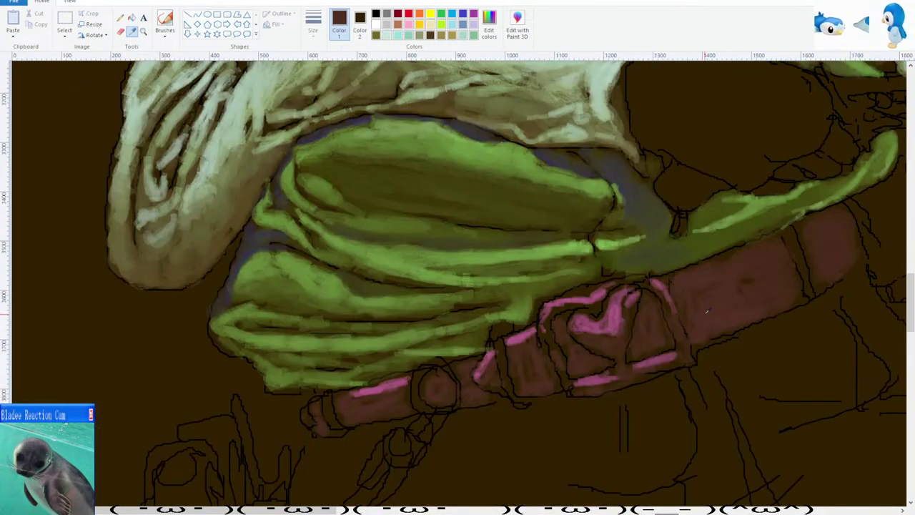
pyautogui.scroll(-5, 712, 313)
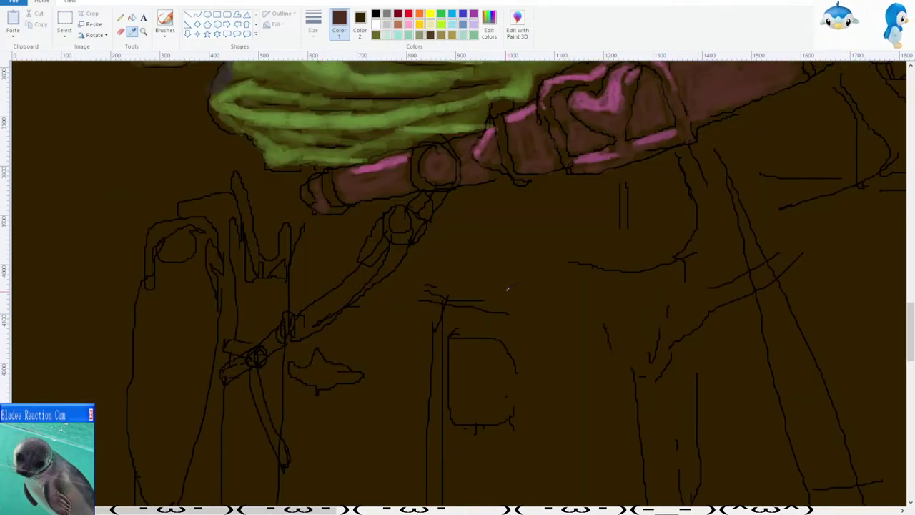
pyautogui.keyDown('ctrl'); pyautogui.scroll(-4, 490, 288); pyautogui.keyUp('ctrl')
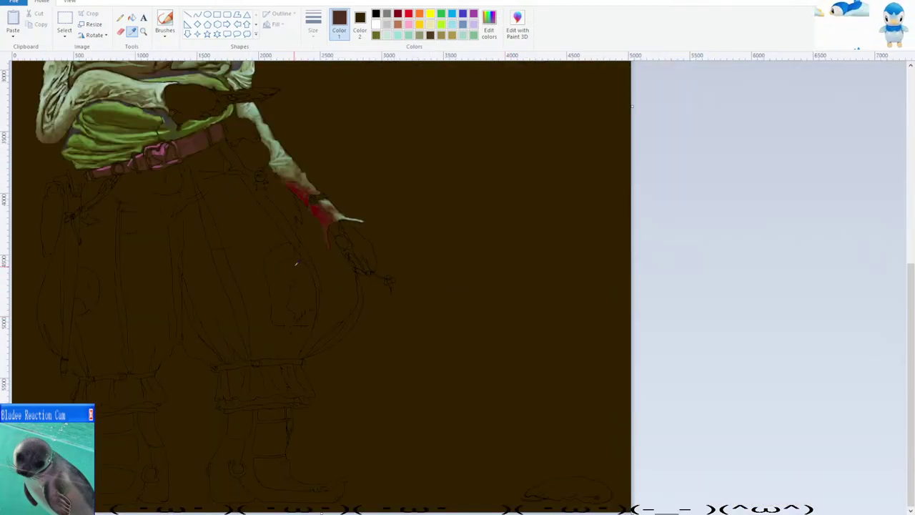
pyautogui.keyDown('ctrl'); pyautogui.scroll(2, 296, 265); pyautogui.keyUp('ctrl')
pyautogui.scroll(-2, 296, 266)
pyautogui.click(133, 33)
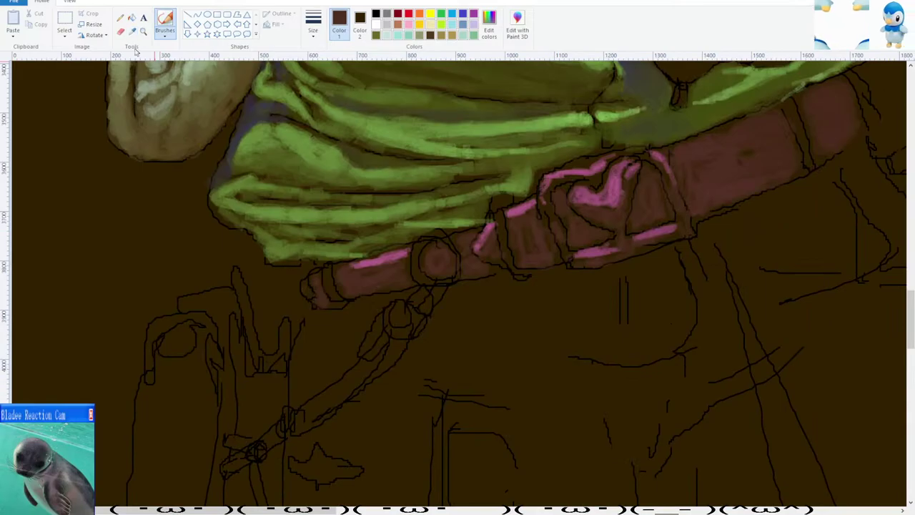
pyautogui.click(132, 33)
# Copy the pink heart bow from the collar and paste it beside the belt's narrow end as a colour reference.
pyautogui.scroll(10, 296, 265)
pyautogui.click(65, 21)
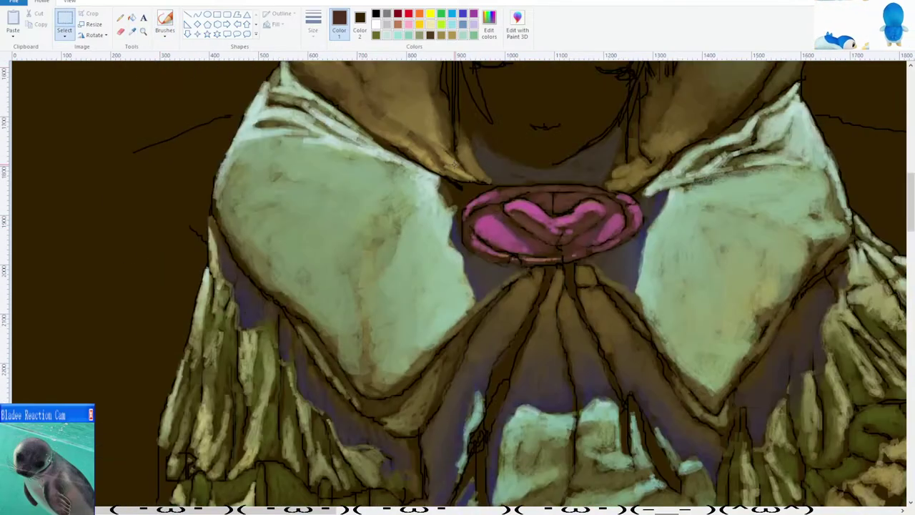
pyautogui.moveTo(659, 284); pyautogui.dragTo(644, 269)
pyautogui.click(281, 263)
pyautogui.scroll(-12, 281, 263)
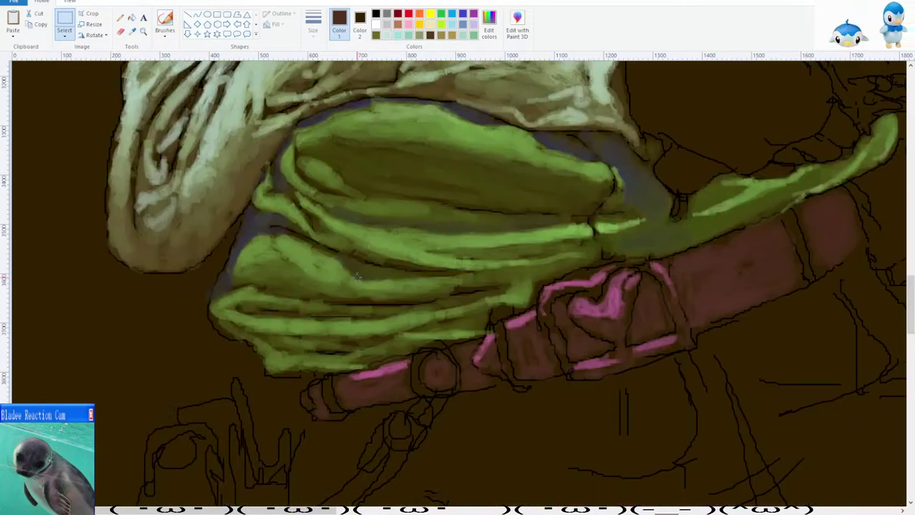
pyautogui.scroll(9, 174, 215)
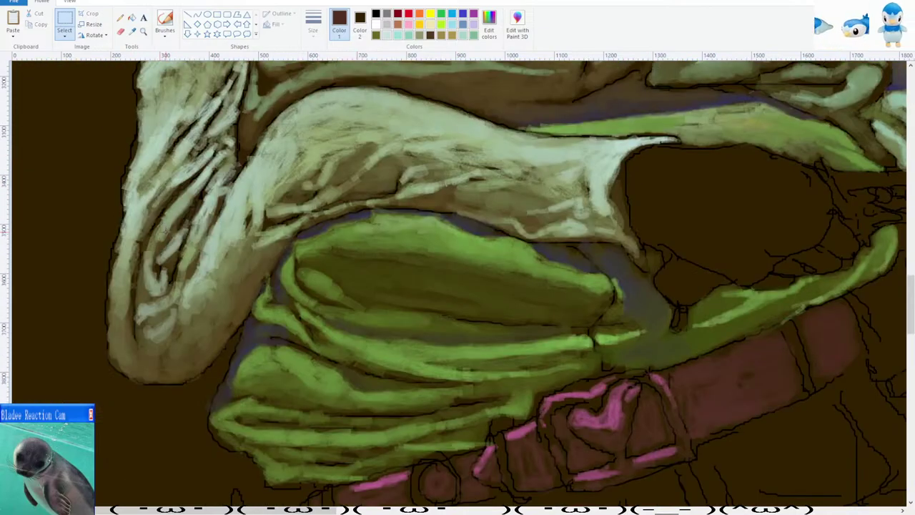
pyautogui.scroll(-4, 161, 215)
pyautogui.hotkey('ctrl', 'v')
pyautogui.moveTo(205, 113); pyautogui.dragTo(118, 243)
# Sample pink from the pasted bow and paint highlights around the hanging sheath's ring, the adjoining hook shape and the sheath's upper body.
pyautogui.click(131, 31)
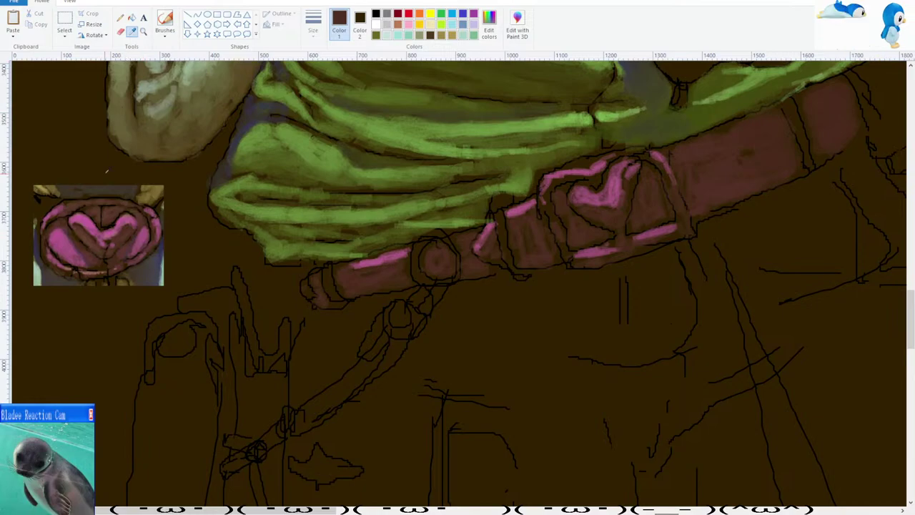
pyautogui.click(85, 220)
pyautogui.scroll(-3, 115, 216)
pyautogui.click(316, 34)
pyautogui.click(285, 102)
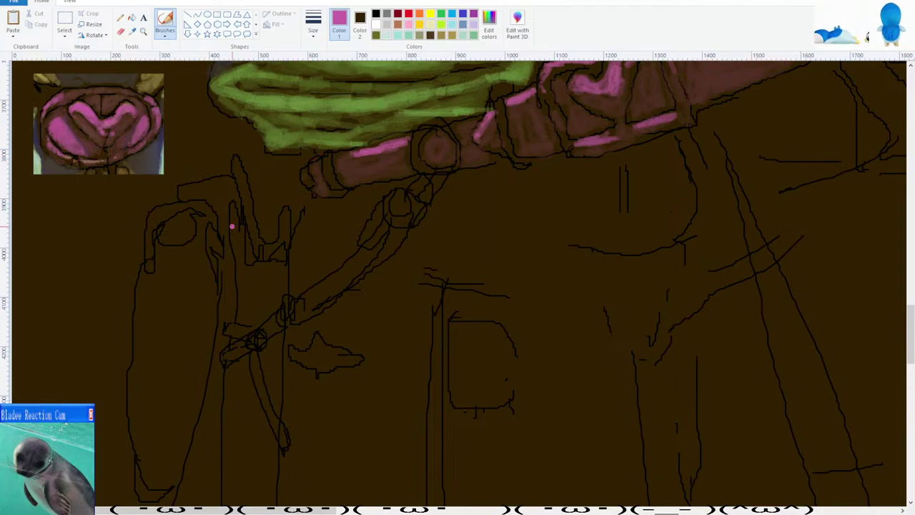
pyautogui.moveTo(147, 227)
pyautogui.mouseDown()
pyautogui.moveTo(158, 209)
pyautogui.moveTo(211, 208)
pyautogui.mouseUp()
pyautogui.moveTo(181, 192)
pyautogui.mouseDown()
pyautogui.moveTo(234, 184)
pyautogui.moveTo(227, 193)
pyautogui.moveTo(238, 181)
pyautogui.moveTo(261, 243)
pyautogui.moveTo(275, 243)
pyautogui.moveTo(286, 213)
pyautogui.moveTo(273, 246)
pyautogui.mouseUp()
pyautogui.moveTo(193, 245)
pyautogui.mouseDown()
pyautogui.moveTo(198, 229)
pyautogui.moveTo(173, 255)
pyautogui.moveTo(159, 246)
pyautogui.moveTo(193, 245)
pyautogui.mouseUp()
pyautogui.moveTo(159, 270)
pyautogui.mouseDown()
pyautogui.moveTo(180, 312)
pyautogui.moveTo(205, 281)
pyautogui.mouseUp()
# Fill in a pointed pink highlight patch on the upper body of the hanging sheath.
pyautogui.scroll(-1, 194, 281)
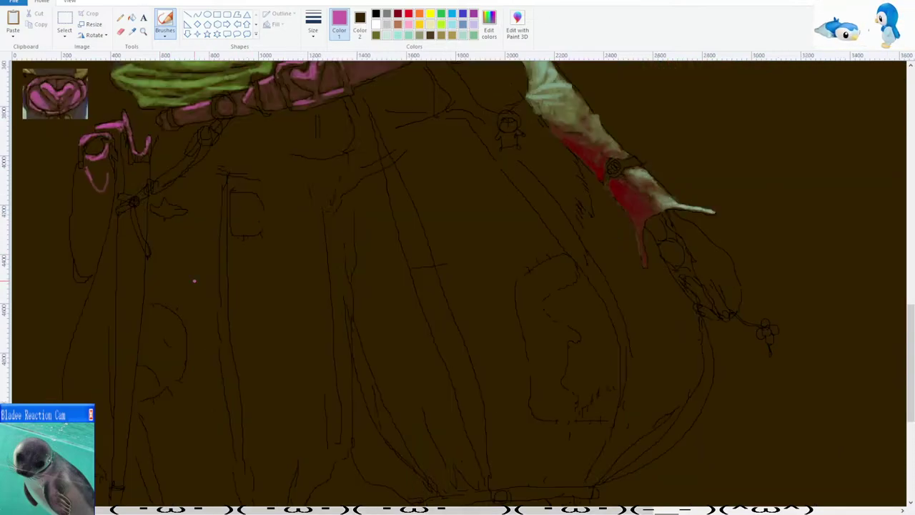
pyautogui.scroll(2, 194, 280)
pyautogui.moveTo(155, 177)
pyautogui.mouseDown()
pyautogui.moveTo(146, 201)
pyautogui.moveTo(158, 214)
pyautogui.mouseUp()
pyautogui.hotkey('ctrl', '+')
pyautogui.hotkey('ctrl', '+')
pyautogui.hotkey('ctrl', '+')
pyautogui.hotkey('ctrl', '+')
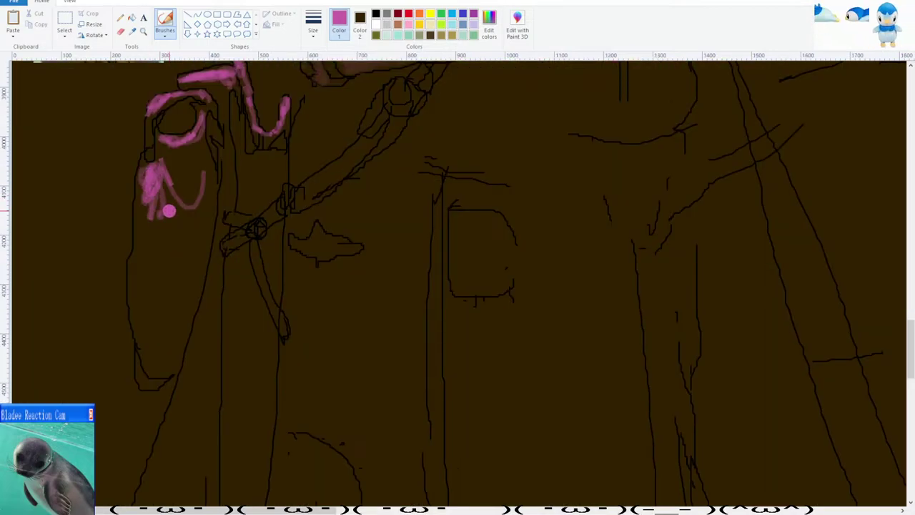
pyautogui.scroll(3, 169, 210)
pyautogui.moveTo(171, 311)
pyautogui.mouseDown()
pyautogui.moveTo(170, 354)
pyautogui.moveTo(204, 320)
pyautogui.moveTo(206, 278)
pyautogui.mouseUp()
# Sample the bow's reddish brown and fill the lower sheath with it, using a darker, redder brown toward the tip.
pyautogui.scroll(3, 206, 278)
pyautogui.click(133, 31)
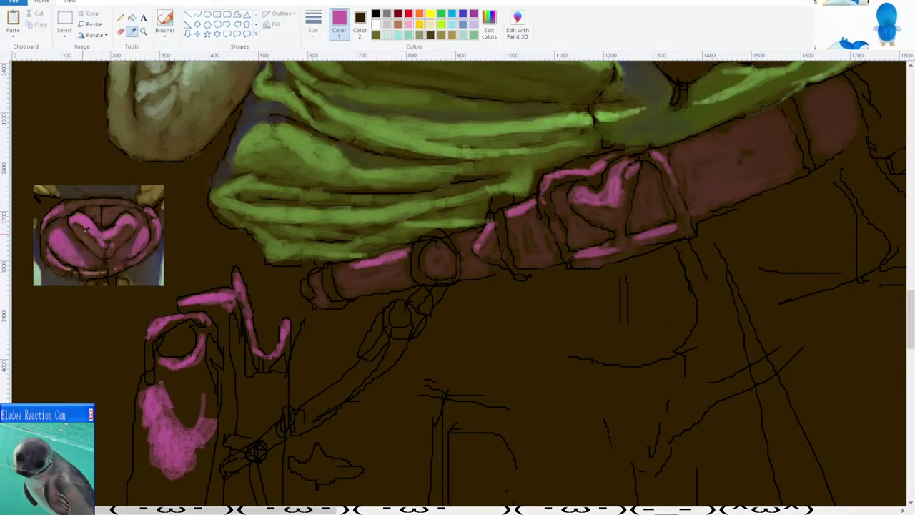
pyautogui.click(84, 230)
pyautogui.scroll(-3, 86, 233)
pyautogui.moveTo(147, 314)
pyautogui.mouseDown()
pyautogui.moveTo(154, 372)
pyautogui.moveTo(189, 387)
pyautogui.mouseUp()
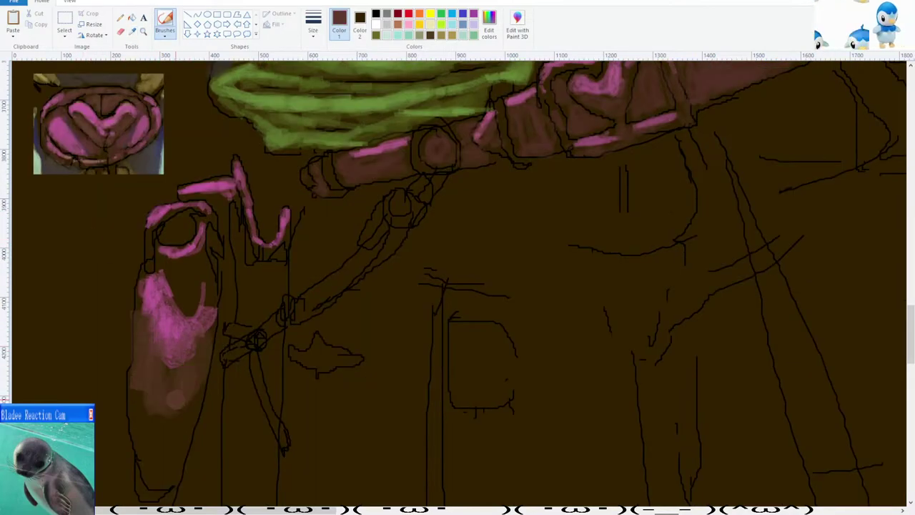
pyautogui.scroll(-3, 166, 328)
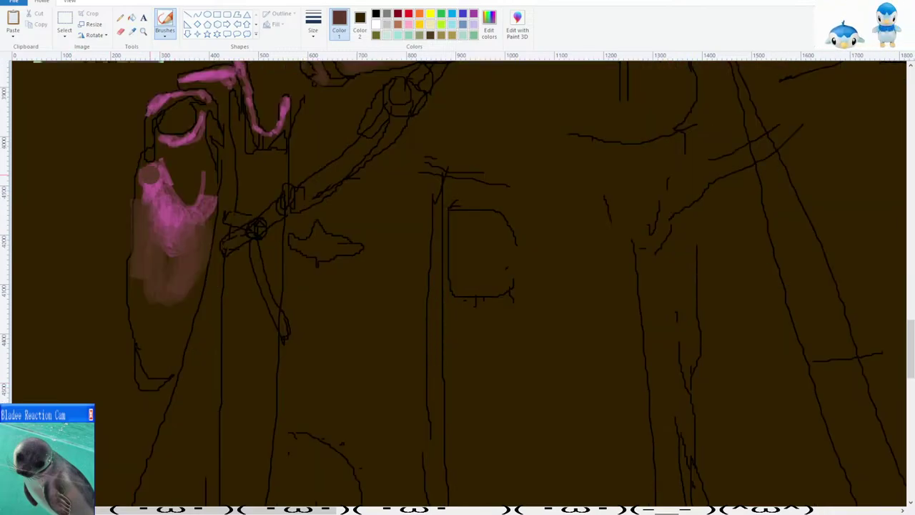
pyautogui.click(133, 32)
pyautogui.click(164, 25)
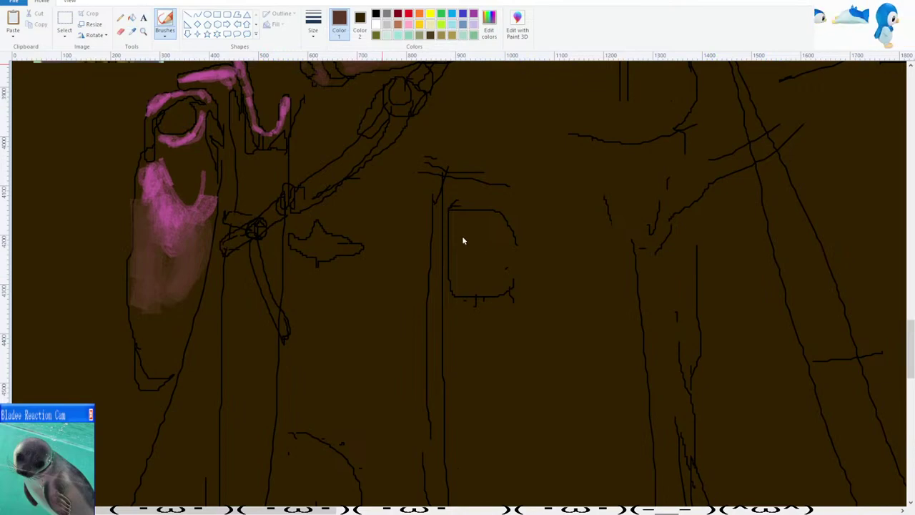
pyautogui.moveTo(147, 309)
pyautogui.mouseDown()
pyautogui.moveTo(143, 318)
pyautogui.moveTo(164, 336)
pyautogui.moveTo(194, 307)
pyautogui.moveTo(147, 386)
pyautogui.mouseUp()
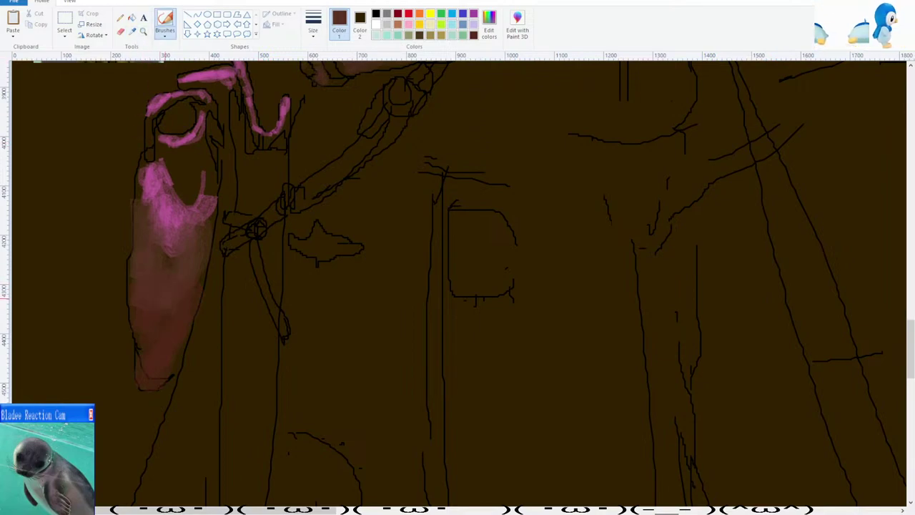
# Sample a muted reddish brown from the sheath and fill the gap between its ring and the pink patch.
pyautogui.click(132, 32)
pyautogui.click(158, 175)
pyautogui.scroll(3, 158, 175)
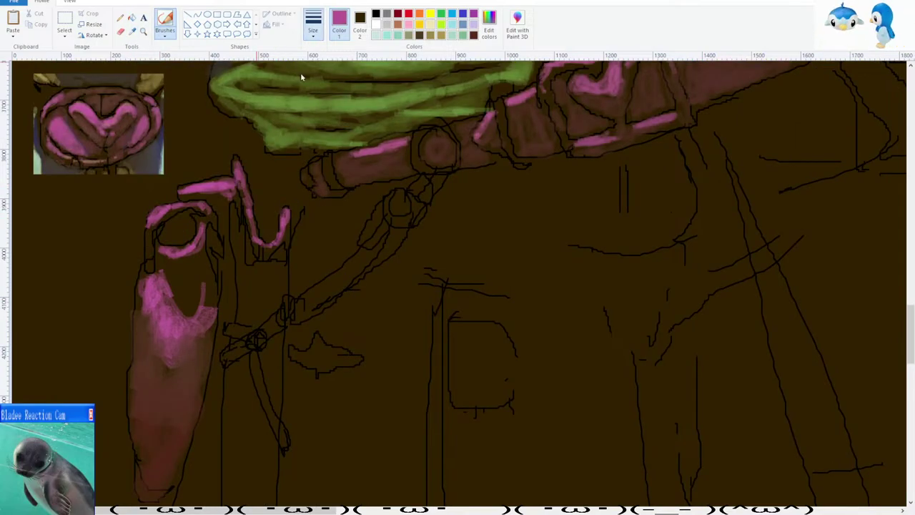
pyautogui.scroll(-3, 191, 85)
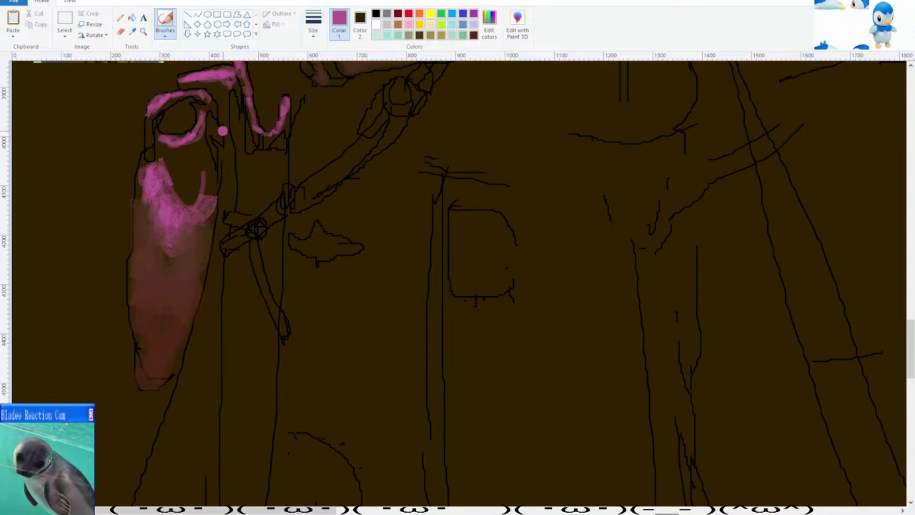
pyautogui.click(132, 32)
pyautogui.click(172, 236)
pyautogui.scroll(3, 171, 243)
pyautogui.moveTo(168, 256)
pyautogui.mouseDown()
pyautogui.moveTo(186, 307)
pyautogui.moveTo(194, 314)
pyautogui.moveTo(201, 266)
pyautogui.moveTo(209, 296)
pyautogui.mouseUp()
pyautogui.scroll(-3, 223, 243)
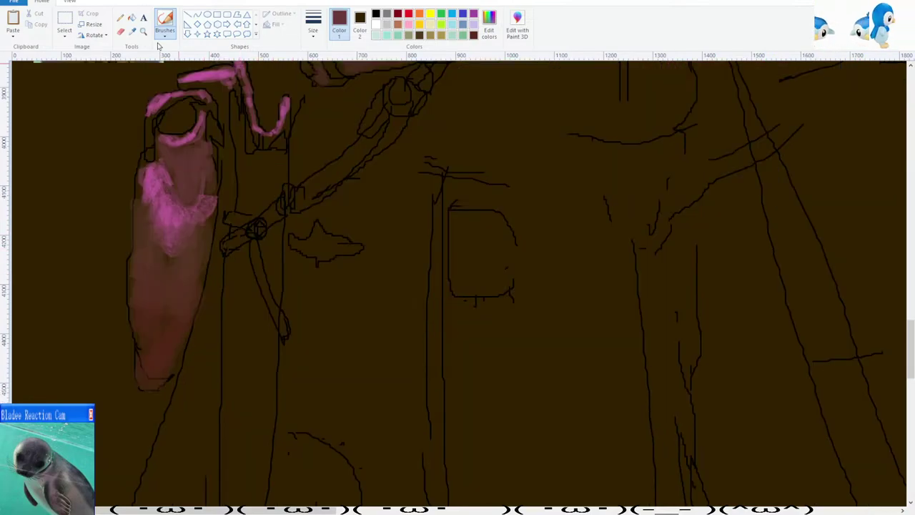
# Sample a lighter pink from the ring and paint it along the upper edge of the sheath's pink patch.
pyautogui.click(133, 32)
pyautogui.click(161, 104)
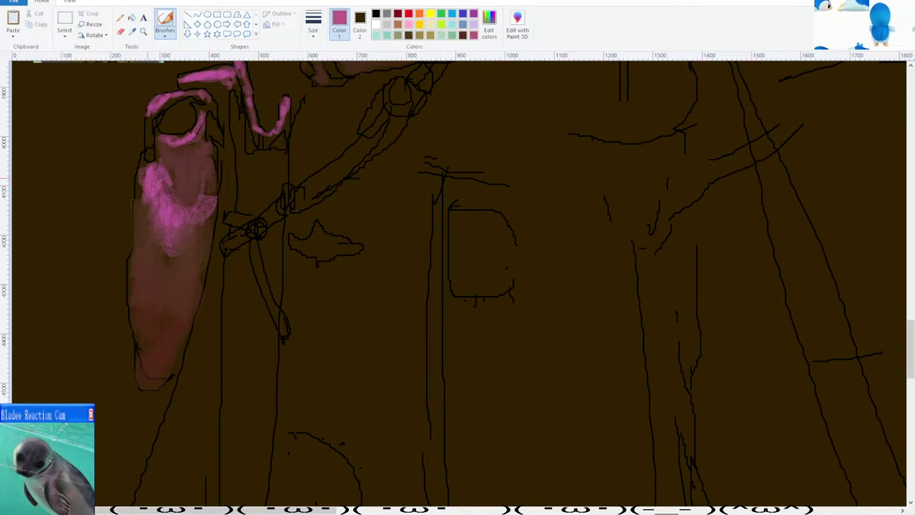
pyautogui.moveTo(142, 164)
pyautogui.mouseDown()
pyautogui.moveTo(141, 179)
pyautogui.moveTo(152, 165)
pyautogui.moveTo(175, 203)
pyautogui.moveTo(199, 206)
pyautogui.mouseUp()
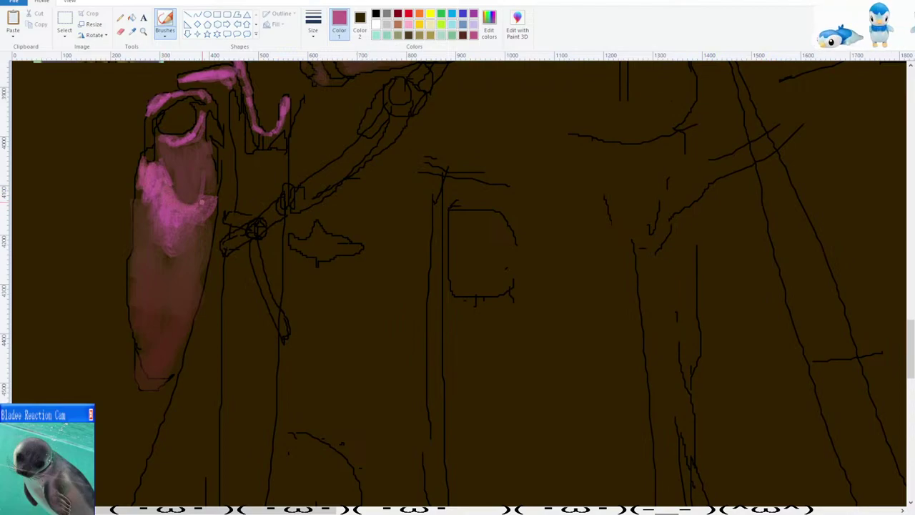
# Extend the pink down the middle of the sheath, sampling intermediate tones to soften its transition into the brown.
pyautogui.scroll(-3, 187, 192)
pyautogui.scroll(3, 187, 191)
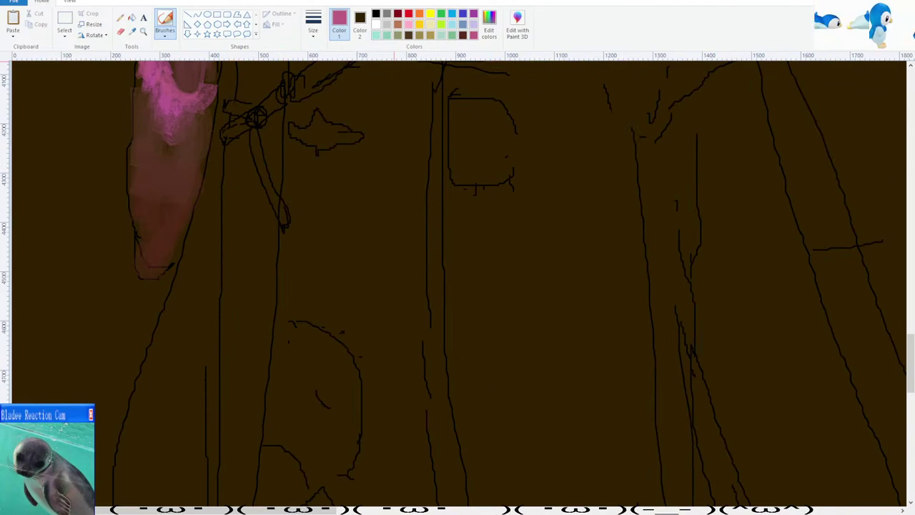
pyautogui.scroll(3, 367, 145)
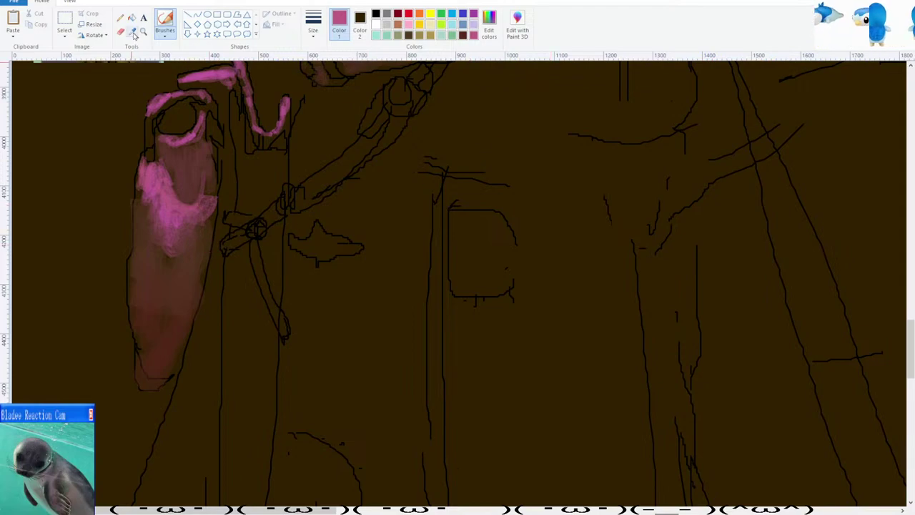
pyautogui.moveTo(142, 208)
pyautogui.mouseDown()
pyautogui.moveTo(156, 247)
pyautogui.moveTo(141, 267)
pyautogui.moveTo(206, 219)
pyautogui.moveTo(192, 264)
pyautogui.moveTo(155, 300)
pyautogui.moveTo(193, 276)
pyautogui.mouseUp()
pyautogui.click(132, 32)
pyautogui.click(151, 236)
pyautogui.click(132, 31)
pyautogui.click(153, 268)
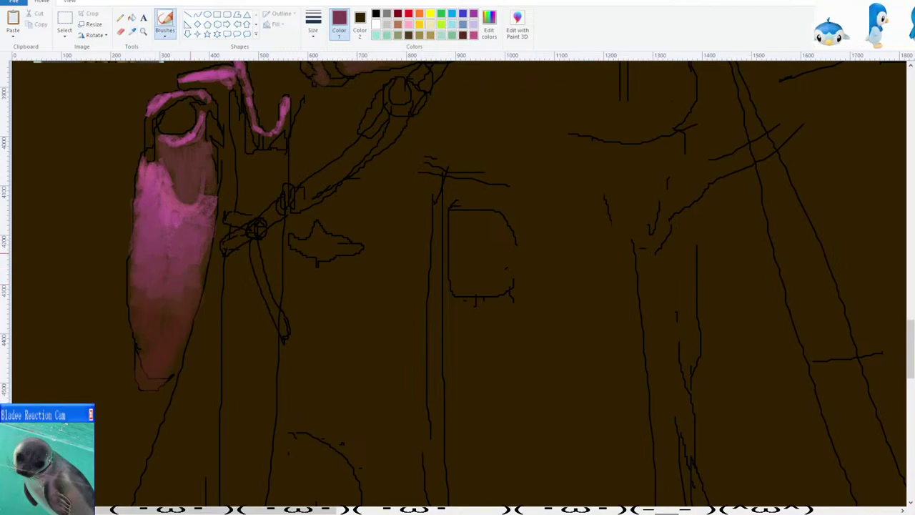
# Blend the lower sheath from muted pink into dark reddish brown toward the tip with sampled tones.
pyautogui.scroll(-1, 156, 234)
pyautogui.scroll(-1, 156, 234)
pyautogui.scroll(4, 151, 241)
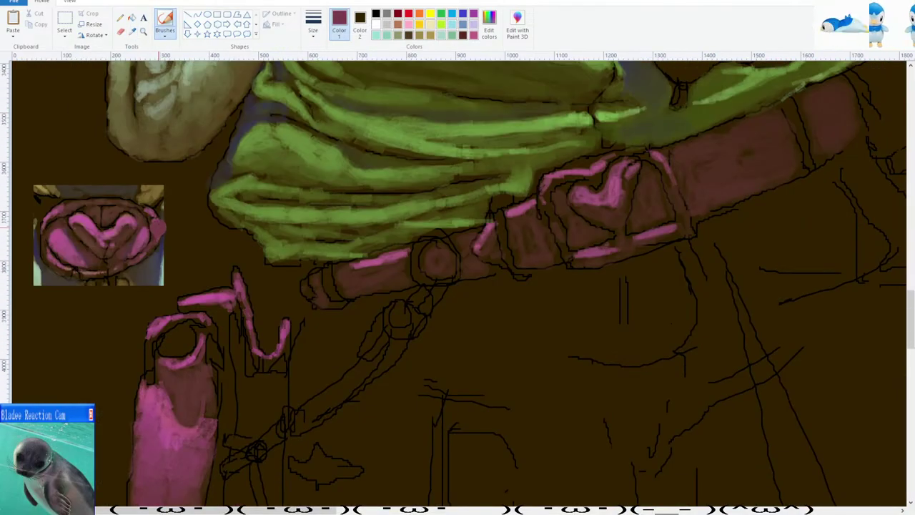
pyautogui.click(133, 32)
pyautogui.click(153, 289)
pyautogui.moveTo(136, 303)
pyautogui.mouseDown()
pyautogui.moveTo(145, 314)
pyautogui.moveTo(184, 318)
pyautogui.moveTo(161, 339)
pyautogui.mouseUp()
pyautogui.click(133, 32)
pyautogui.click(162, 322)
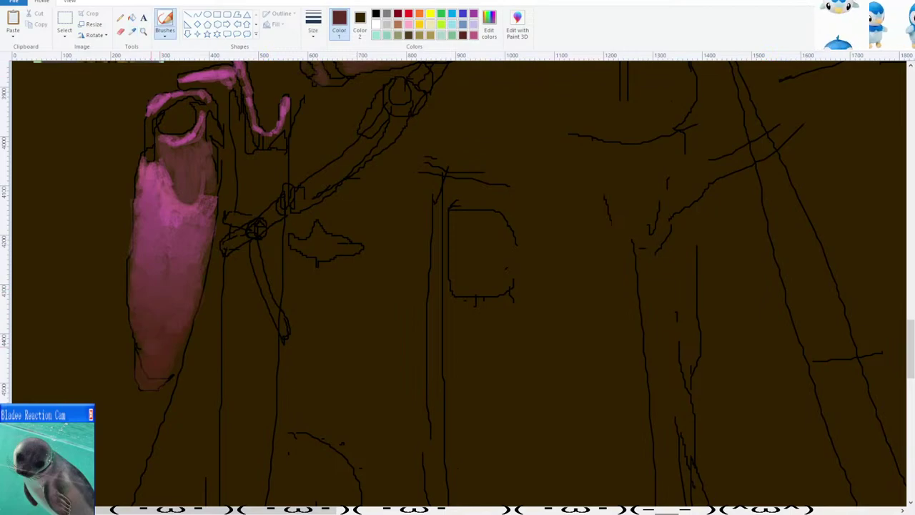
# Sample the reddish brown below the ring, change the brush size and paint the narrow strap beside the sheath's ring.
pyautogui.scroll(-4, 143, 351)
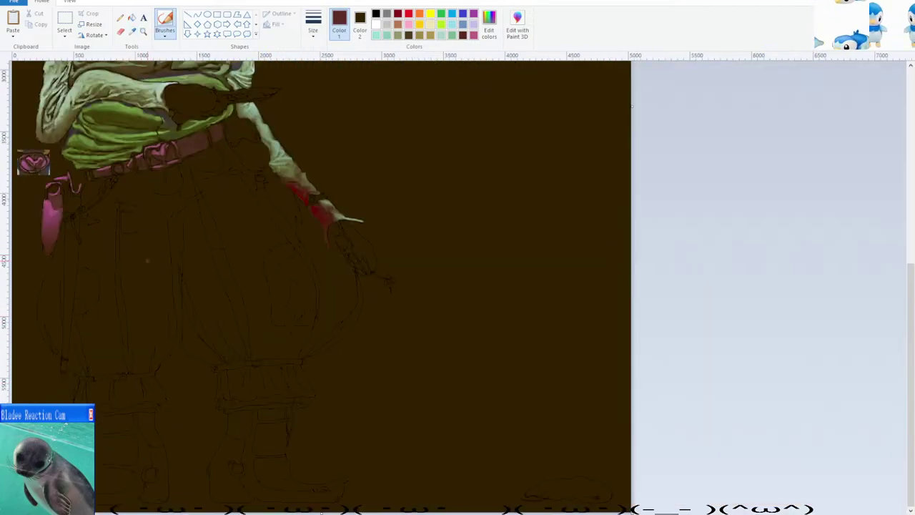
pyautogui.scroll(4, 150, 236)
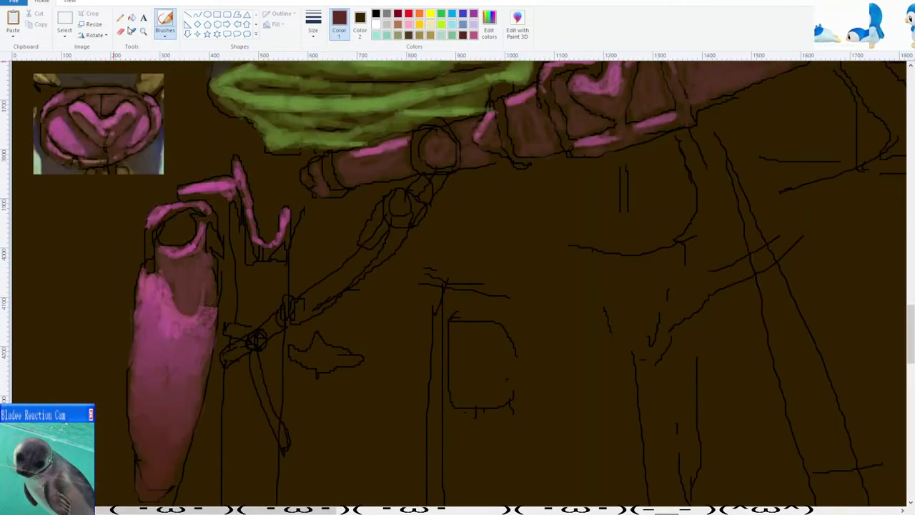
pyautogui.click(132, 31)
pyautogui.click(179, 269)
pyautogui.click(314, 31)
pyautogui.click(298, 107)
pyautogui.moveTo(150, 233); pyautogui.dragTo(154, 246)
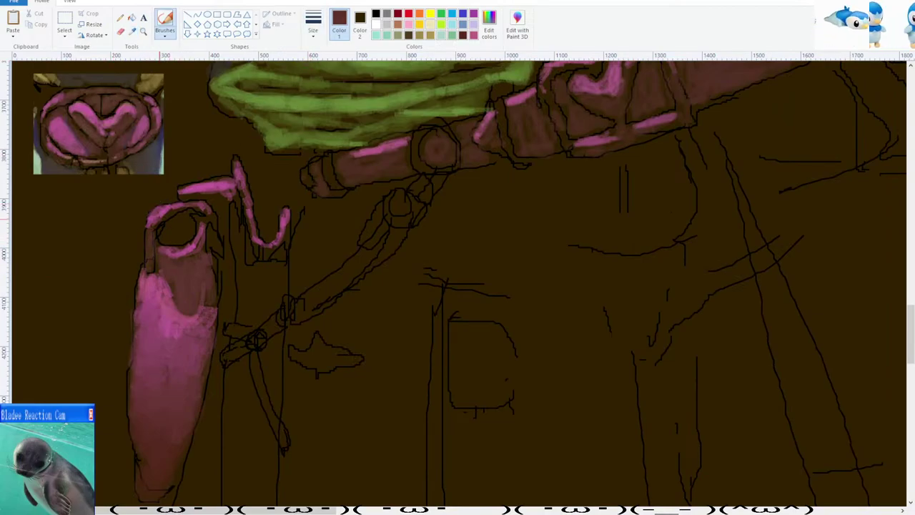
# Sample pink from the sheath's ring and paint the upper section of the long hanging strip beside it.
pyautogui.click(132, 33)
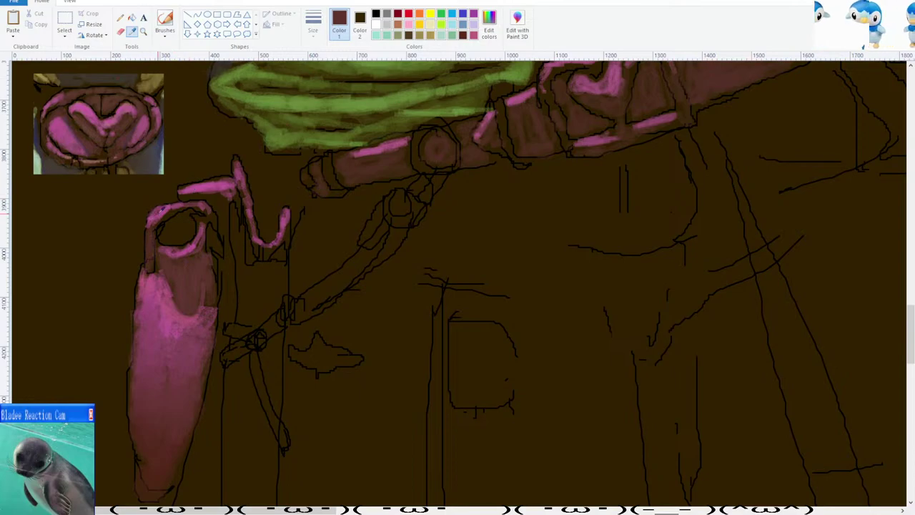
pyautogui.click(166, 209)
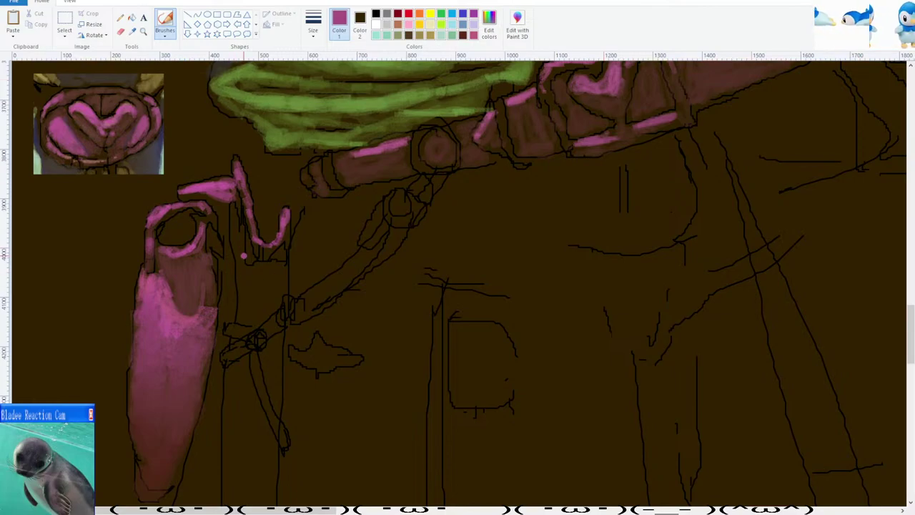
pyautogui.moveTo(245, 288)
pyautogui.mouseDown()
pyautogui.moveTo(238, 261)
pyautogui.moveTo(251, 315)
pyautogui.moveTo(261, 276)
pyautogui.moveTo(272, 303)
pyautogui.moveTo(269, 272)
pyautogui.moveTo(283, 294)
pyautogui.mouseUp()
# Fill the hanging strip below the cord crossing with reddish brown tones sampled from the neighbouring sheath.
pyautogui.scroll(-3, 246, 275)
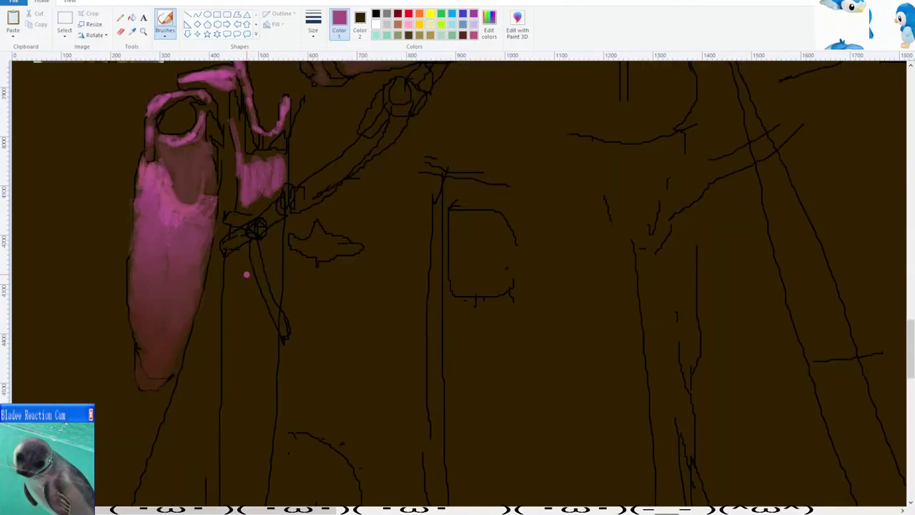
pyautogui.click(132, 31)
pyautogui.click(187, 170)
pyautogui.moveTo(232, 208)
pyautogui.mouseDown()
pyautogui.moveTo(258, 200)
pyautogui.moveTo(272, 229)
pyautogui.moveTo(275, 282)
pyautogui.moveTo(238, 270)
pyautogui.moveTo(226, 309)
pyautogui.moveTo(241, 290)
pyautogui.moveTo(258, 305)
pyautogui.moveTo(233, 397)
pyautogui.moveTo(262, 432)
pyautogui.mouseUp()
pyautogui.click(133, 32)
pyautogui.click(161, 314)
pyautogui.scroll(-3, 259, 387)
pyautogui.moveTo(246, 169); pyautogui.dragTo(240, 237)
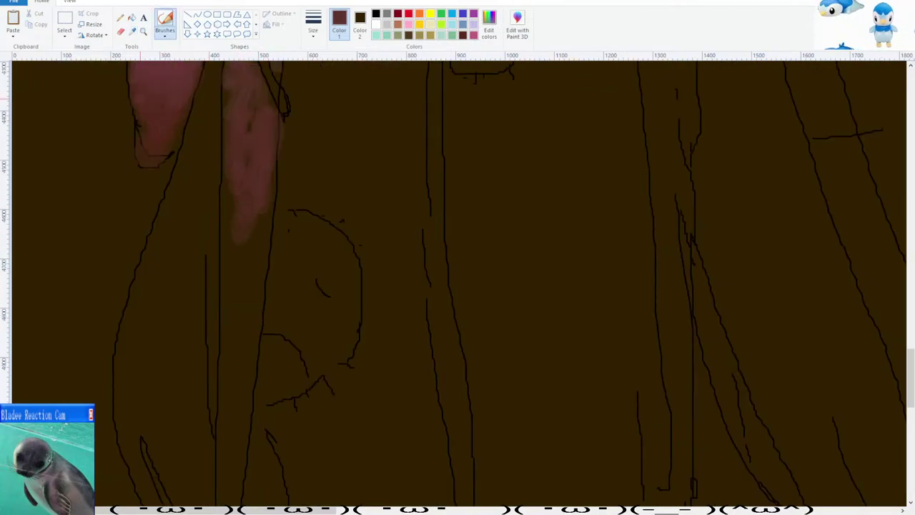
# Sample a darker reddish brown near the sheath's tip and extend it down the narrowing length of the hanging strip.
pyautogui.click(132, 31)
pyautogui.scroll(1, 156, 221)
pyautogui.click(156, 225)
pyautogui.moveTo(229, 289); pyautogui.dragTo(241, 399)
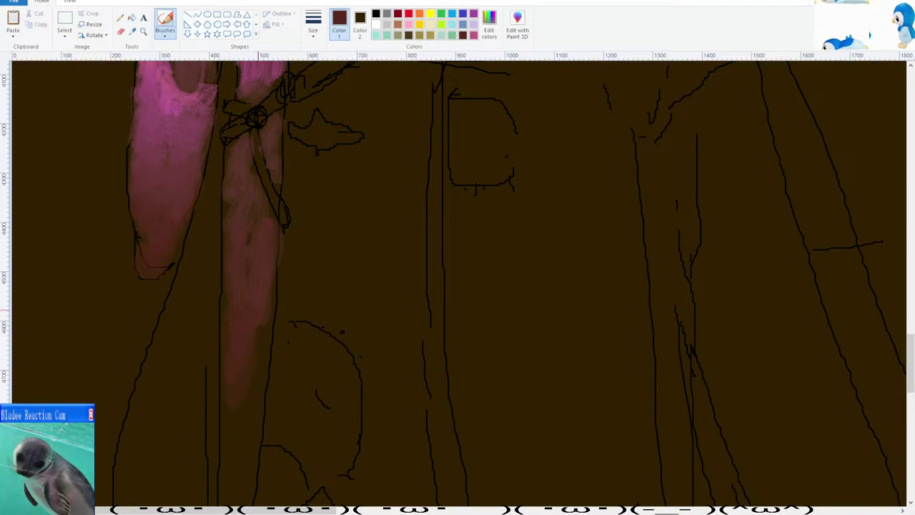
pyautogui.scroll(-3, 249, 334)
pyautogui.moveTo(251, 334)
pyautogui.mouseDown()
pyautogui.moveTo(262, 300)
pyautogui.moveTo(239, 278)
pyautogui.mouseUp()
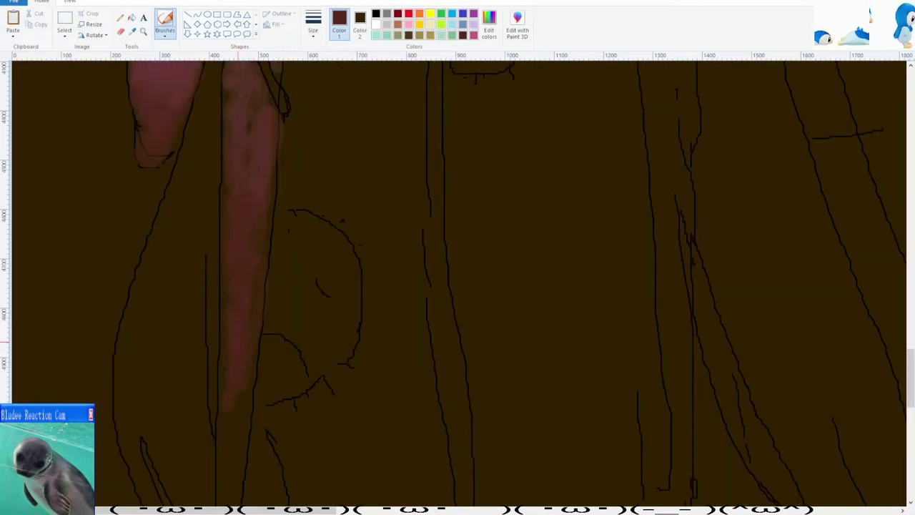
# Sample a dark brown from the hanging strip and fade the strip's lower end into the background.
pyautogui.scroll(-6, 231, 245)
pyautogui.click(136, 34)
pyautogui.click(238, 189)
pyautogui.moveTo(236, 193); pyautogui.dragTo(224, 216)
pyautogui.scroll(-5, 166, 150)
pyautogui.scroll(5, 166, 150)
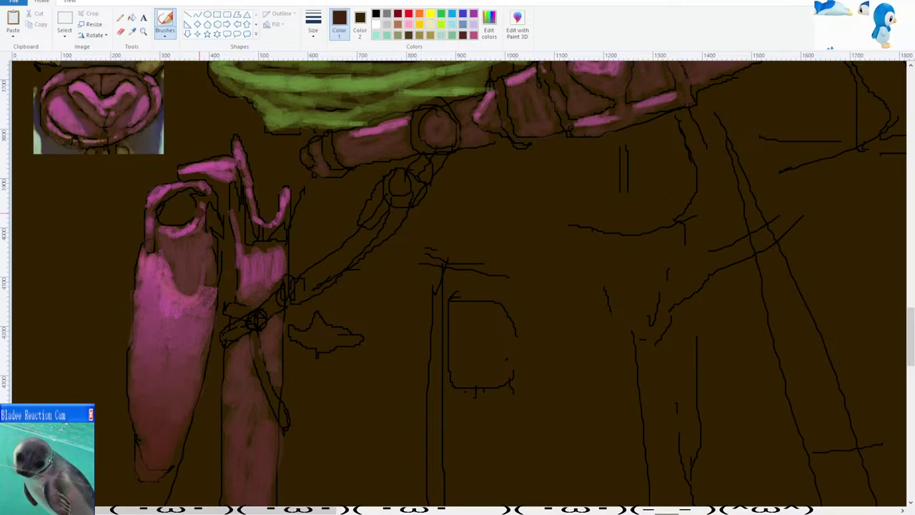
# Sample pink from the belt's highlight and paint the upper edge of the diagonal cord, undoing the stray strokes.
pyautogui.click(133, 32)
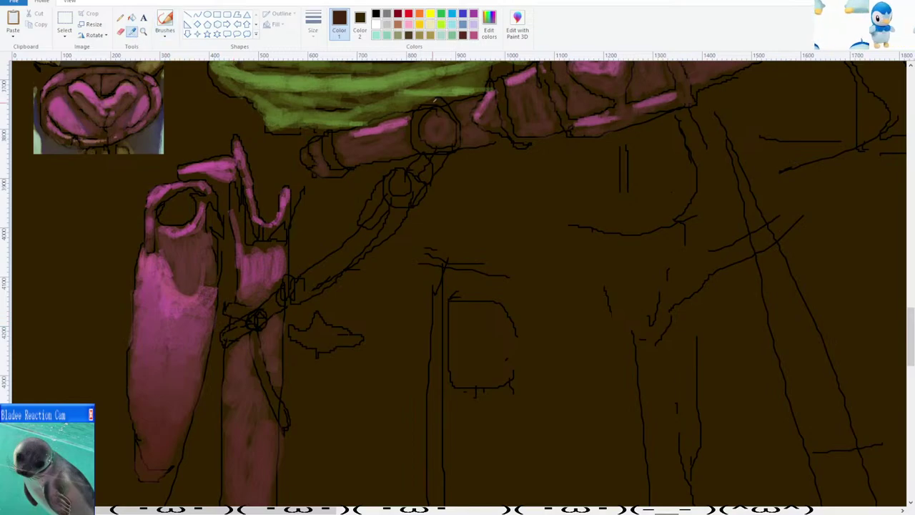
pyautogui.click(397, 123)
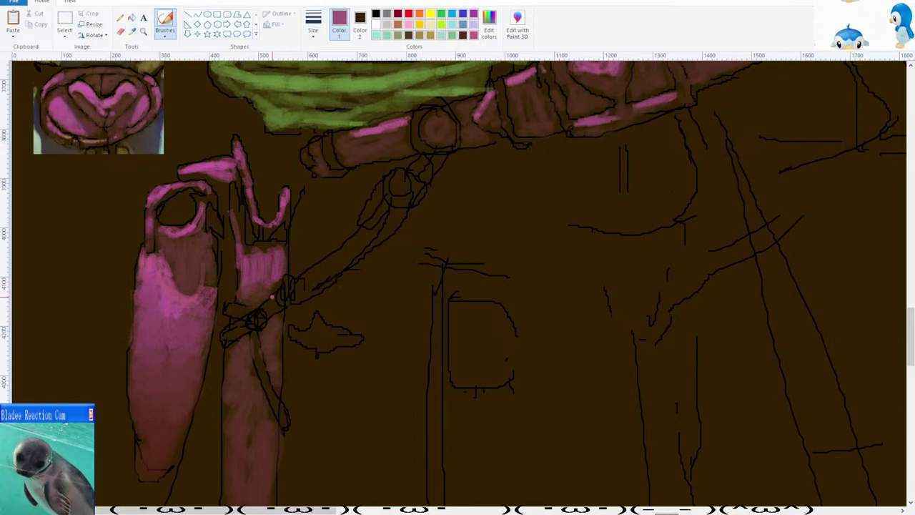
pyautogui.moveTo(307, 276)
pyautogui.mouseDown()
pyautogui.moveTo(302, 281)
pyautogui.moveTo(361, 235)
pyautogui.mouseUp()
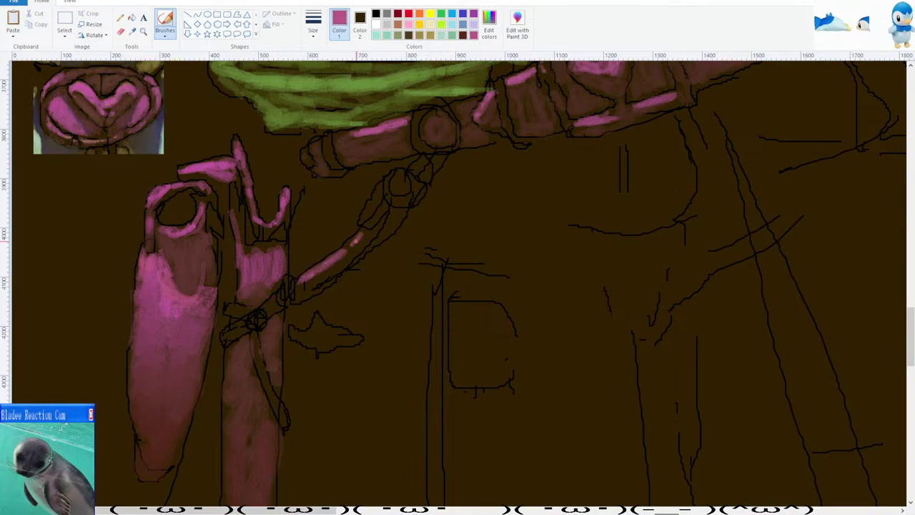
pyautogui.scroll(3, 361, 240)
pyautogui.moveTo(362, 334)
pyautogui.mouseDown()
pyautogui.moveTo(386, 289)
pyautogui.moveTo(399, 283)
pyautogui.moveTo(413, 290)
pyautogui.moveTo(390, 296)
pyautogui.moveTo(405, 281)
pyautogui.mouseUp()
pyautogui.hotkey('ctrl', 'z')
pyautogui.hotkey('ctrl', 'z')
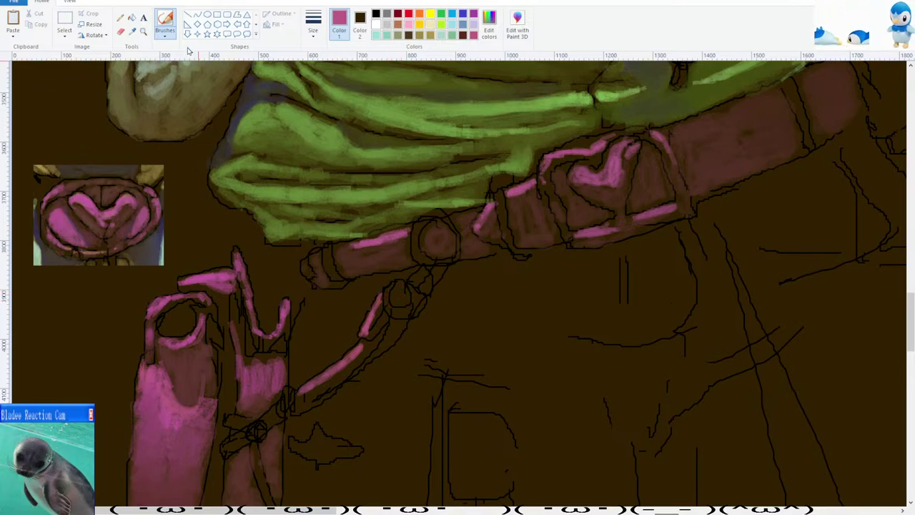
# Outline a heart in black inside the diagonal cord's round bead and fill it with pink sampled from the sheath's ring.
pyautogui.click(376, 18)
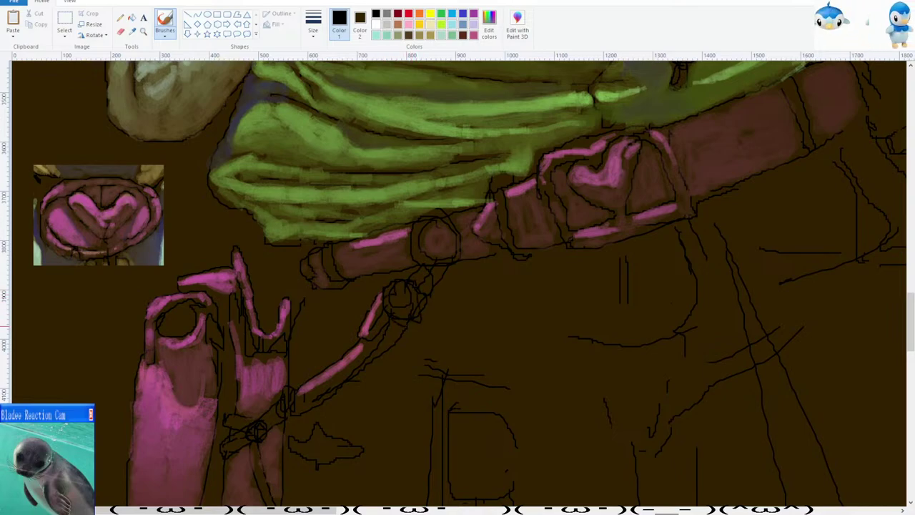
pyautogui.click(132, 31)
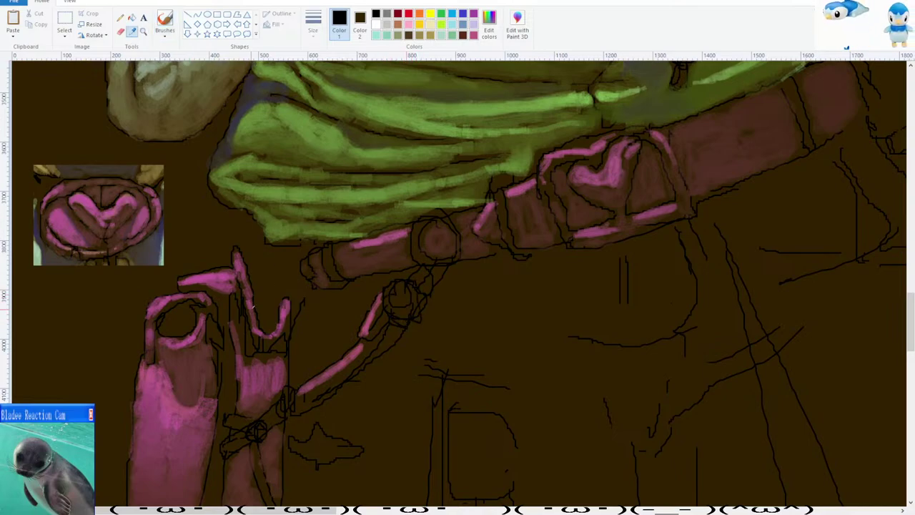
pyautogui.click(192, 336)
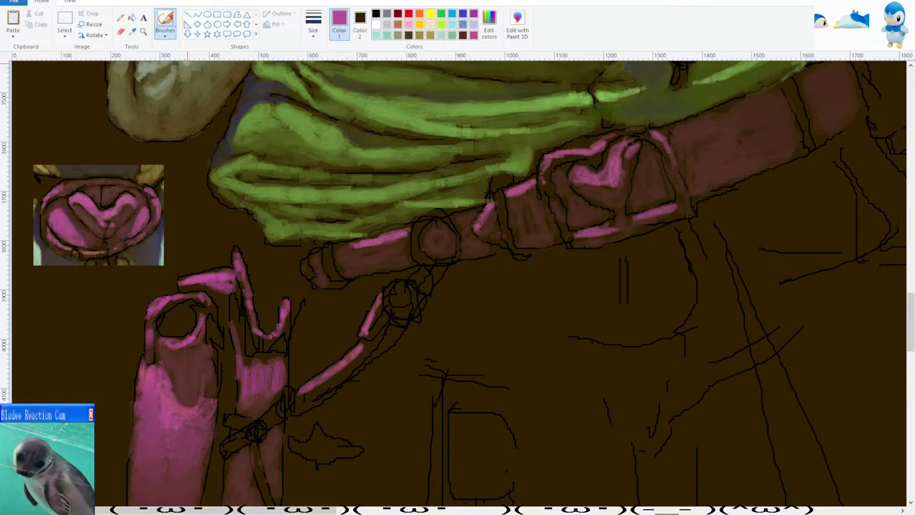
pyautogui.moveTo(406, 316)
pyautogui.mouseDown()
pyautogui.moveTo(384, 304)
pyautogui.moveTo(399, 297)
pyautogui.mouseUp()
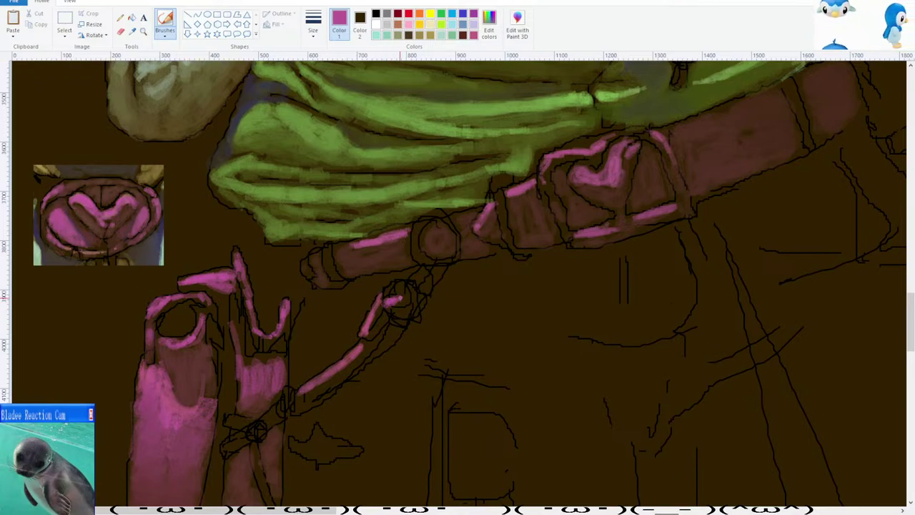
pyautogui.keyDown('ctrl'); pyautogui.scroll(-1, 407, 300); pyautogui.keyUp('ctrl')
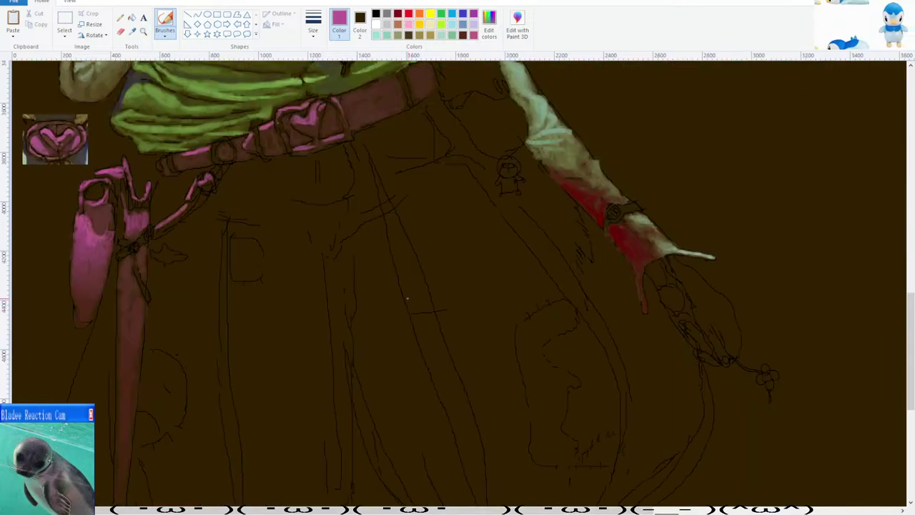
pyautogui.keyDown('ctrl'); pyautogui.scroll(1, 391, 291); pyautogui.keyUp('ctrl')
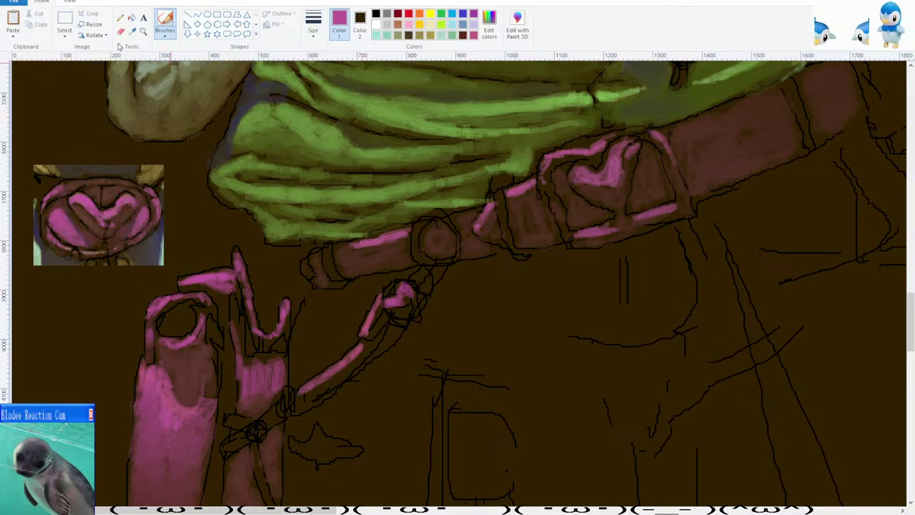
# Draw a row of three small black hearts on the belt's narrow end beside the round stud, undoing faulty strokes.
pyautogui.click(376, 14)
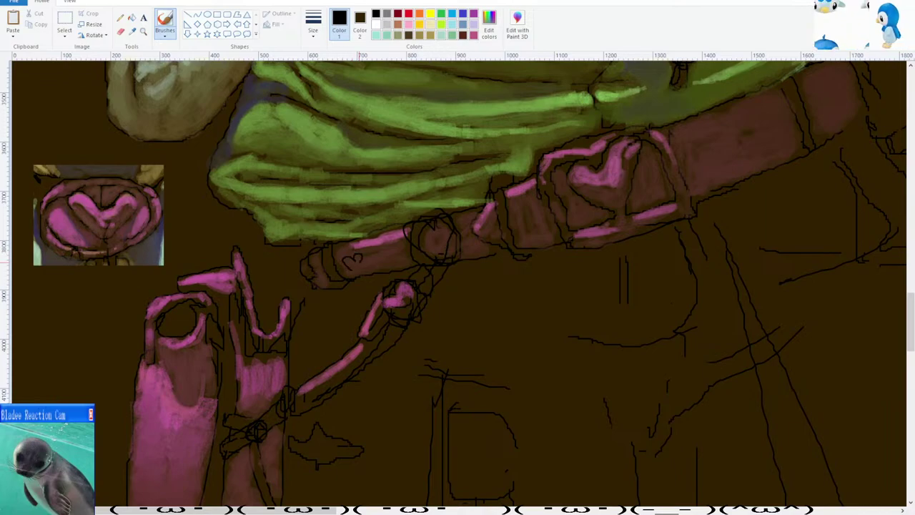
pyautogui.moveTo(352, 256)
pyautogui.mouseDown()
pyautogui.moveTo(379, 263)
pyautogui.moveTo(344, 270)
pyautogui.moveTo(376, 250)
pyautogui.moveTo(377, 266)
pyautogui.moveTo(401, 247)
pyautogui.moveTo(406, 258)
pyautogui.mouseUp()
pyautogui.hotkey('ctrl', 'z')
pyautogui.hotkey('ctrl', 'z')
pyautogui.hotkey('ctrl', 'z')
pyautogui.hotkey('ctrl', 'z')
pyautogui.hotkey('ctrl', 'z')
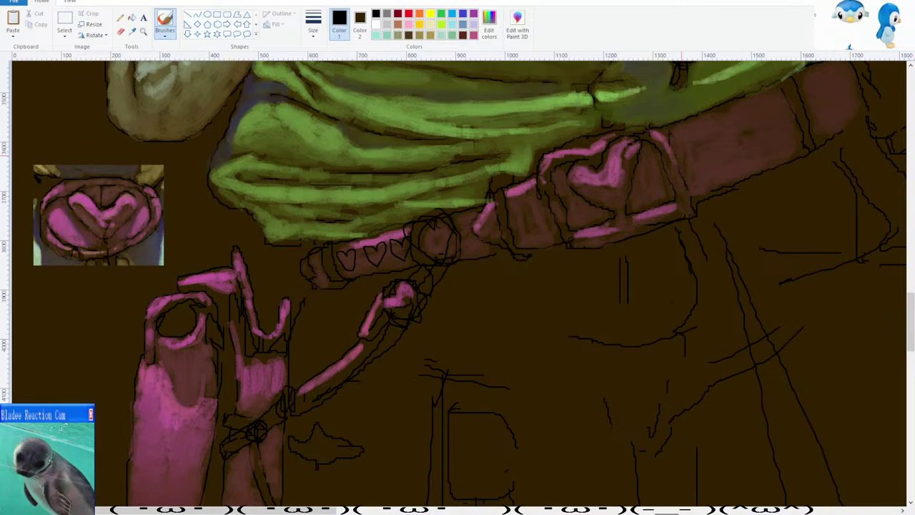
# Draw two large black heart outlines on the belt section right of the heart buckle, undoing faulty strokes.
pyautogui.scroll(3, 647, 147)
pyautogui.moveTo(717, 286)
pyautogui.mouseDown()
pyautogui.moveTo(694, 263)
pyautogui.moveTo(717, 252)
pyautogui.moveTo(731, 276)
pyautogui.moveTo(719, 291)
pyautogui.mouseUp()
pyautogui.moveTo(764, 272)
pyautogui.mouseDown()
pyautogui.moveTo(747, 253)
pyautogui.moveTo(762, 227)
pyautogui.moveTo(778, 224)
pyautogui.moveTo(779, 253)
pyautogui.moveTo(752, 247)
pyautogui.moveTo(764, 235)
pyautogui.moveTo(778, 240)
pyautogui.mouseUp()
pyautogui.hotkey('ctrl', 'z')
pyautogui.hotkey('ctrl', 'z')
pyautogui.hotkey('ctrl', 'z')
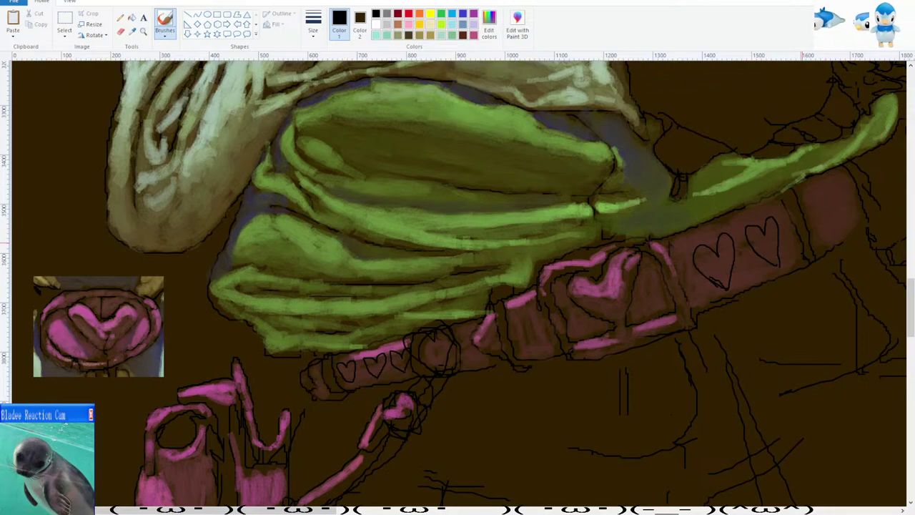
# Draw a black heart on the belt's far section and add small hearts around the larger ones.
pyautogui.moveTo(803, 206)
pyautogui.mouseDown()
pyautogui.moveTo(815, 214)
pyautogui.moveTo(814, 246)
pyautogui.moveTo(837, 185)
pyautogui.moveTo(847, 226)
pyautogui.moveTo(820, 195)
pyautogui.moveTo(835, 218)
pyautogui.mouseUp()
pyautogui.hotkey('ctrl', 'z')
pyautogui.hotkey('ctrl', 'z')
pyautogui.hotkey('ctrl', 'z')
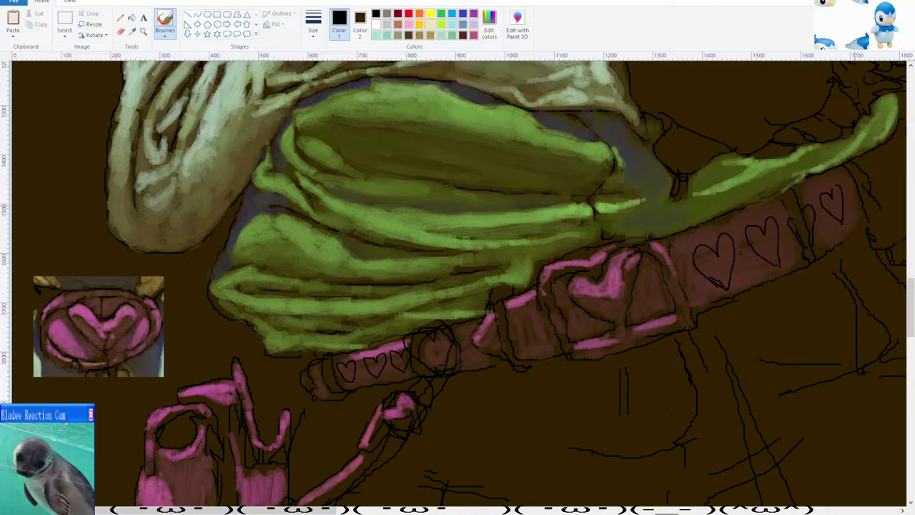
pyautogui.moveTo(748, 269); pyautogui.dragTo(756, 280)
pyautogui.moveTo(830, 226); pyautogui.dragTo(833, 239)
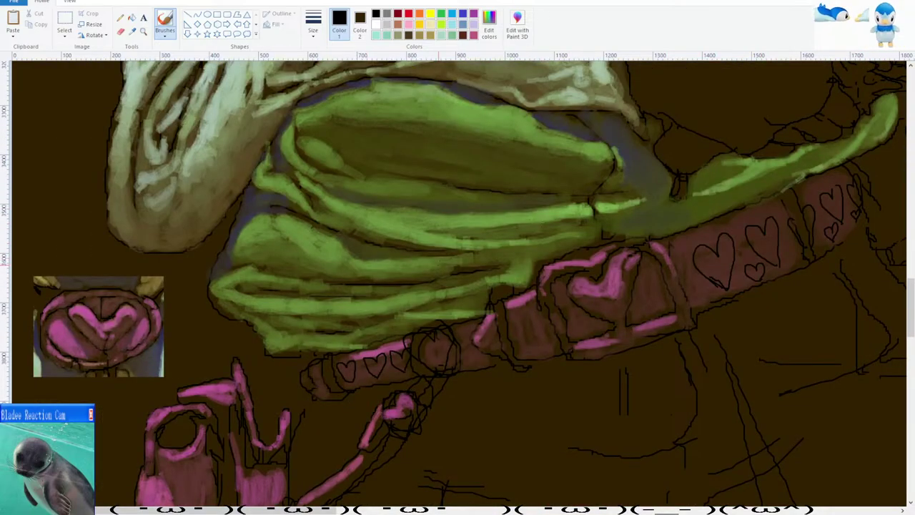
pyautogui.scroll(-3, 458, 286)
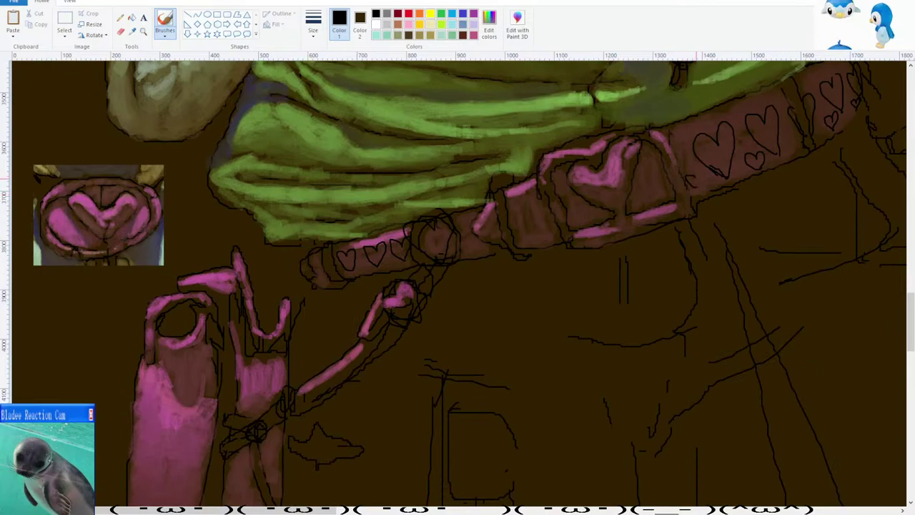
pyautogui.scroll(3, 697, 179)
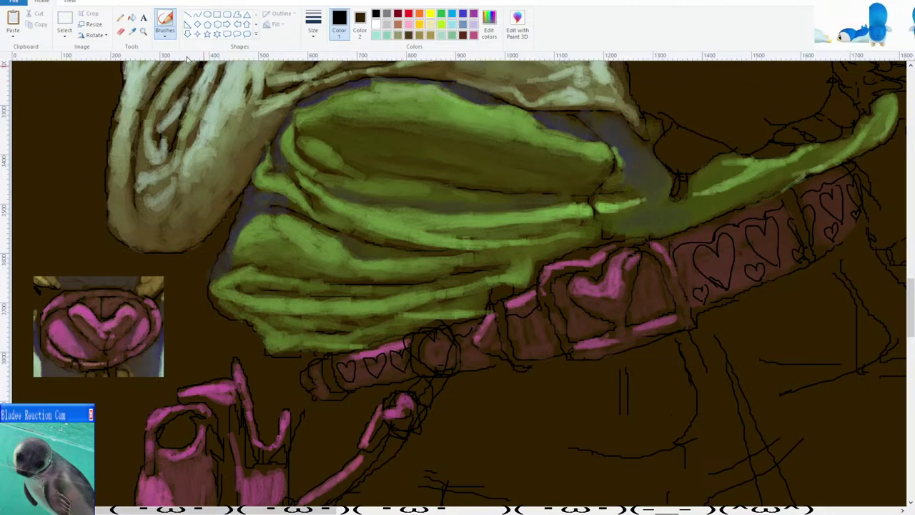
# Sample pink and paint the upper edge and two large hearts of the belt section right of the buckle.
pyautogui.click(132, 31)
pyautogui.scroll(-3, 200, 270)
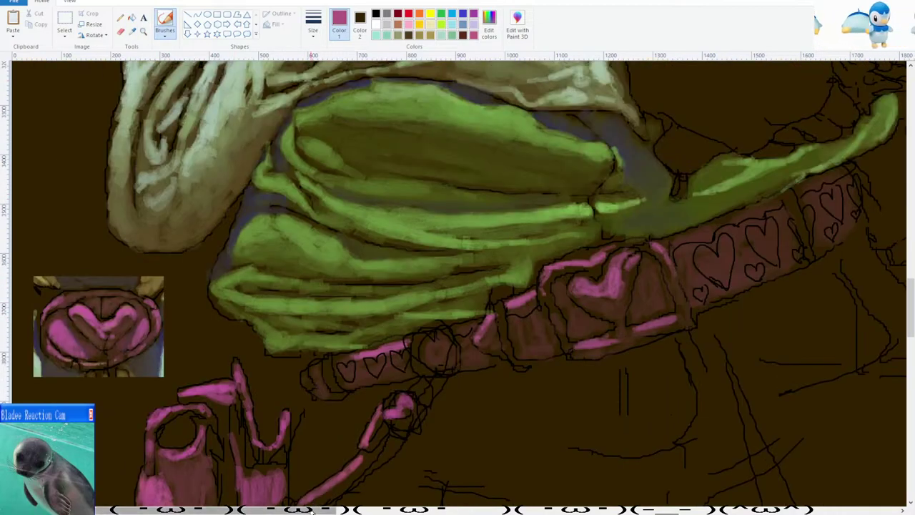
pyautogui.hscroll(3, 399, 178)
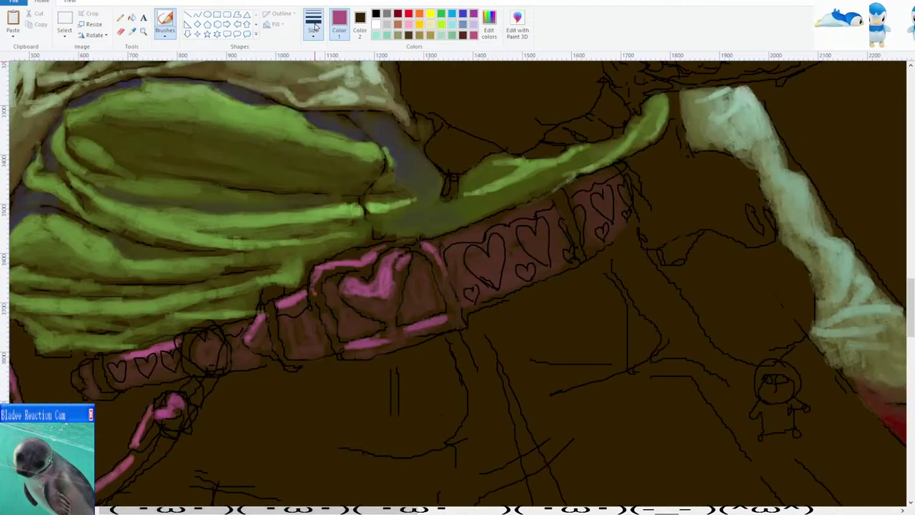
pyautogui.moveTo(437, 243); pyautogui.dragTo(532, 203)
pyautogui.moveTo(526, 236)
pyautogui.mouseDown()
pyautogui.moveTo(521, 228)
pyautogui.moveTo(526, 247)
pyautogui.moveTo(541, 225)
pyautogui.moveTo(543, 240)
pyautogui.moveTo(502, 242)
pyautogui.moveTo(492, 257)
pyautogui.moveTo(475, 250)
pyautogui.moveTo(486, 271)
pyautogui.moveTo(494, 261)
pyautogui.mouseUp()
pyautogui.scroll(-1, 497, 250)
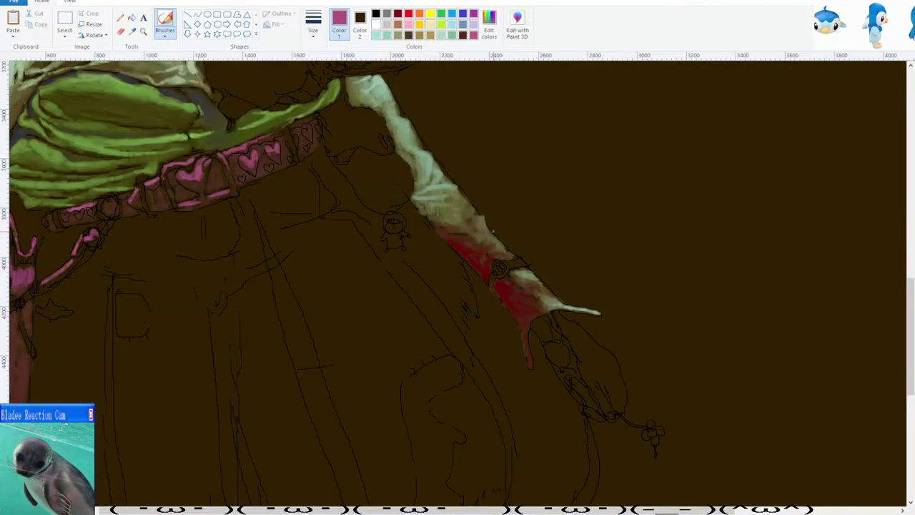
pyautogui.scroll(1, 515, 242)
pyautogui.moveTo(537, 240); pyautogui.dragTo(541, 248)
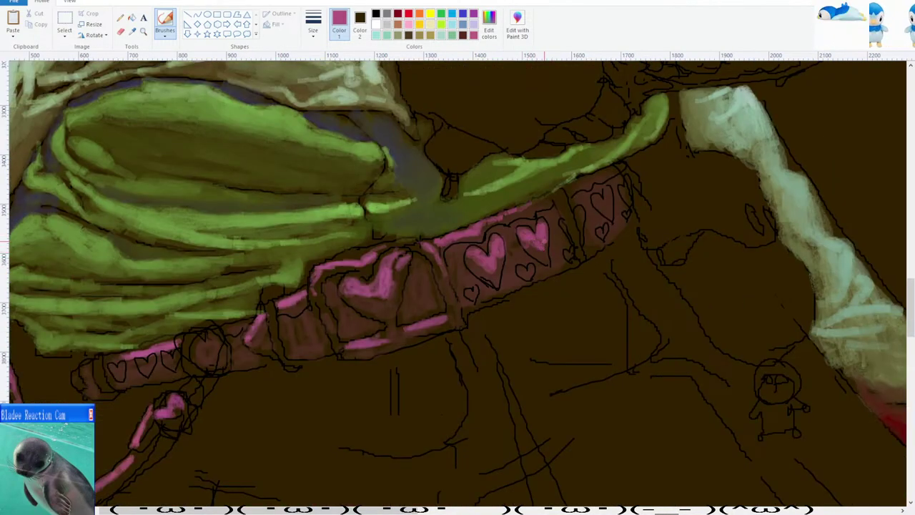
# Paint the heart and upper edge of the belt's far section pink.
pyautogui.moveTo(572, 206)
pyautogui.mouseDown()
pyautogui.moveTo(576, 221)
pyautogui.moveTo(609, 192)
pyautogui.moveTo(609, 204)
pyautogui.mouseUp()
pyautogui.moveTo(625, 190); pyautogui.dragTo(624, 192)
pyautogui.moveTo(528, 208); pyautogui.dragTo(619, 169)
pyautogui.scroll(-4, 618, 168)
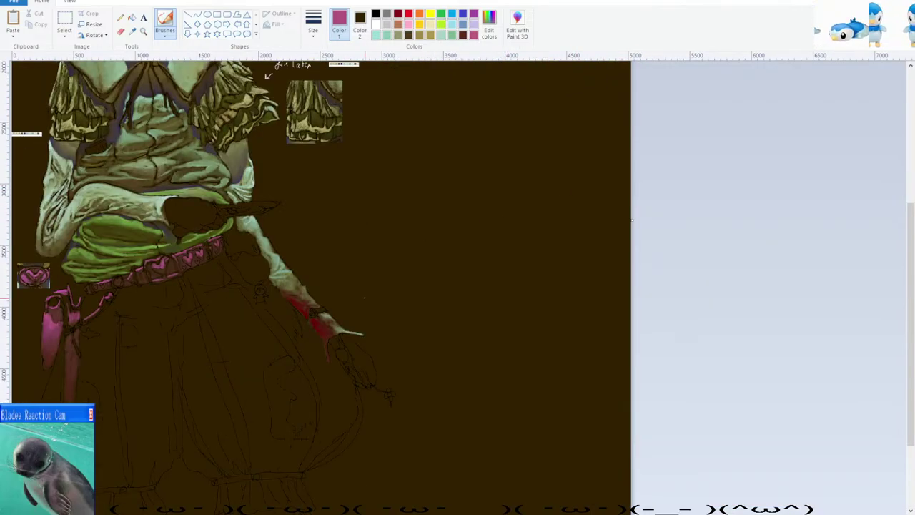
# Fill the round stud's heart and the row of small hearts on the belt's narrow end with pink.
pyautogui.scroll(5, 364, 298)
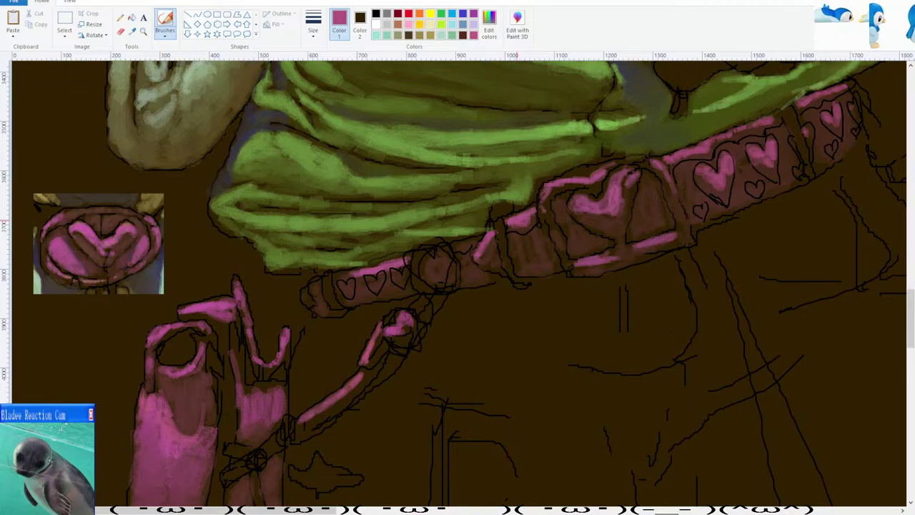
pyautogui.moveTo(416, 266)
pyautogui.mouseDown()
pyautogui.moveTo(442, 250)
pyautogui.moveTo(446, 266)
pyautogui.moveTo(420, 260)
pyautogui.moveTo(422, 253)
pyautogui.mouseUp()
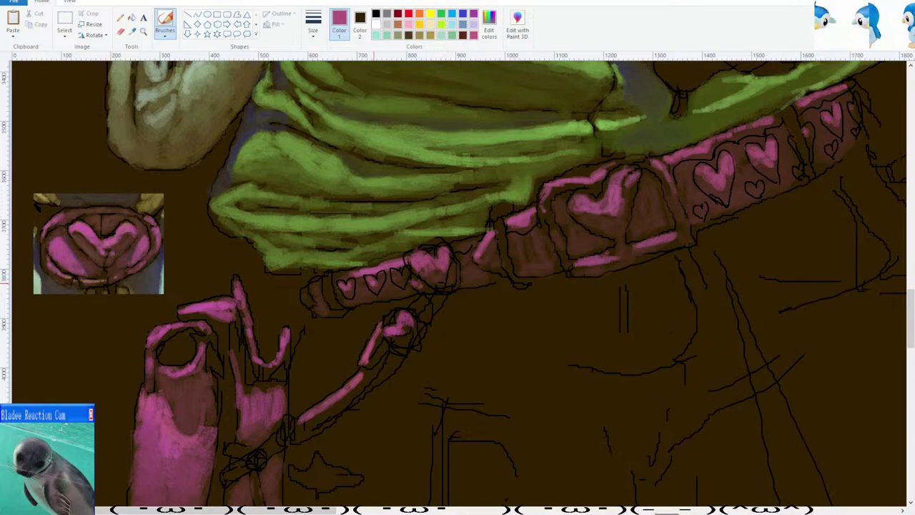
pyautogui.scroll(-2, 397, 276)
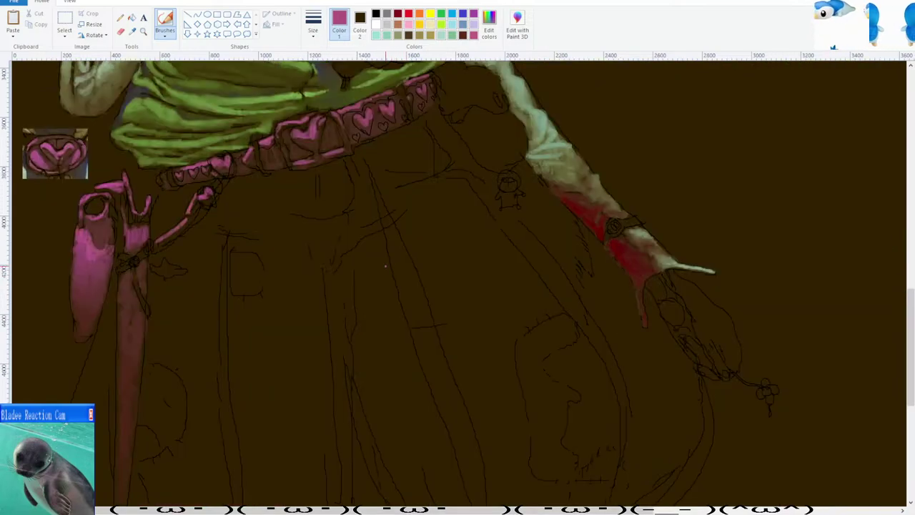
# Paint the crossing cord ends and knot over the hanging strip pink.
pyautogui.scroll(2, 385, 266)
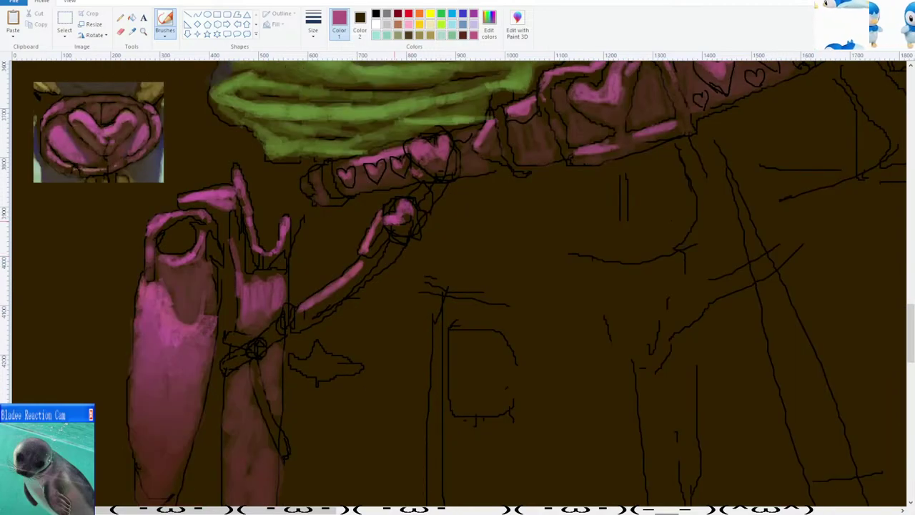
pyautogui.scroll(-3, 344, 266)
pyautogui.moveTo(245, 226)
pyautogui.mouseDown()
pyautogui.moveTo(229, 227)
pyautogui.moveTo(246, 240)
pyautogui.moveTo(273, 215)
pyautogui.mouseUp()
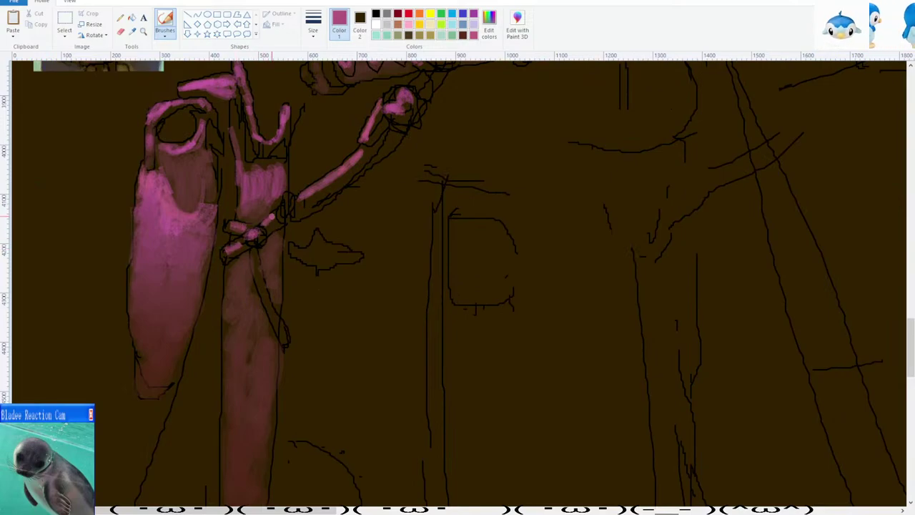
pyautogui.scroll(-2, 261, 251)
pyautogui.scroll(-3, 262, 250)
pyautogui.scroll(4, 317, 236)
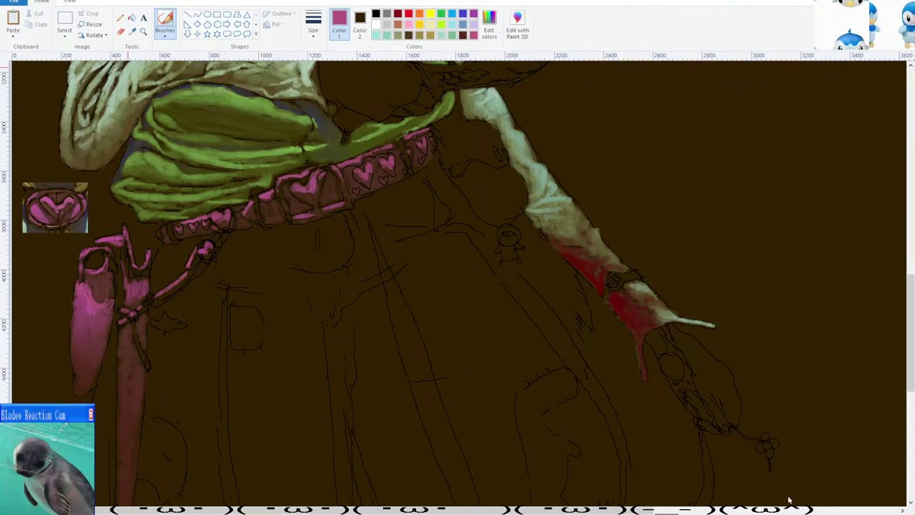
# Paint a pink highlight down the upper part of the hanging strip, starting just below the knot.
pyautogui.scroll(-3, 274, 258)
pyautogui.scroll(-2, 264, 270)
pyautogui.scroll(3, 263, 268)
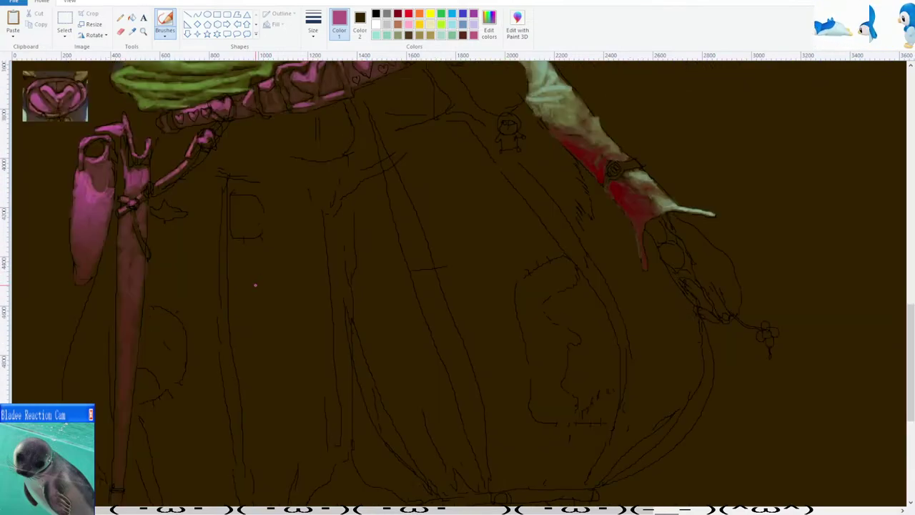
pyautogui.scroll(2, 256, 285)
pyautogui.scroll(-1, 272, 287)
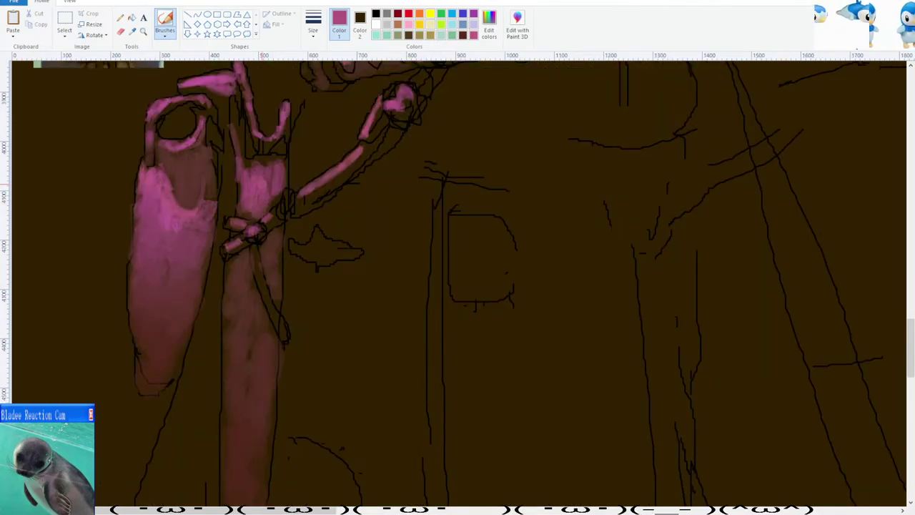
pyautogui.scroll(-2, 258, 218)
pyautogui.moveTo(254, 161); pyautogui.dragTo(250, 278)
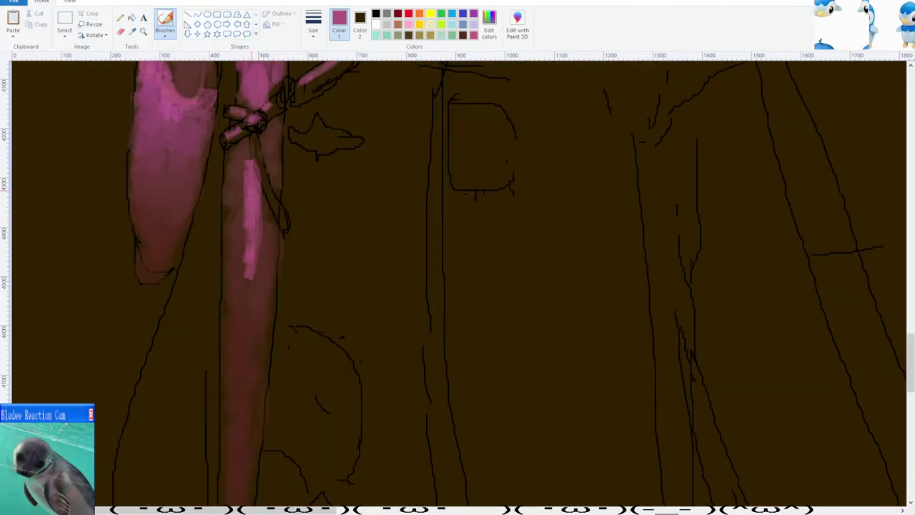
pyautogui.hotkey('ctrl', 'z')
pyautogui.moveTo(245, 150)
pyautogui.mouseDown()
pyautogui.moveTo(254, 189)
pyautogui.moveTo(250, 271)
pyautogui.mouseUp()
pyautogui.scroll(-3, 245, 262)
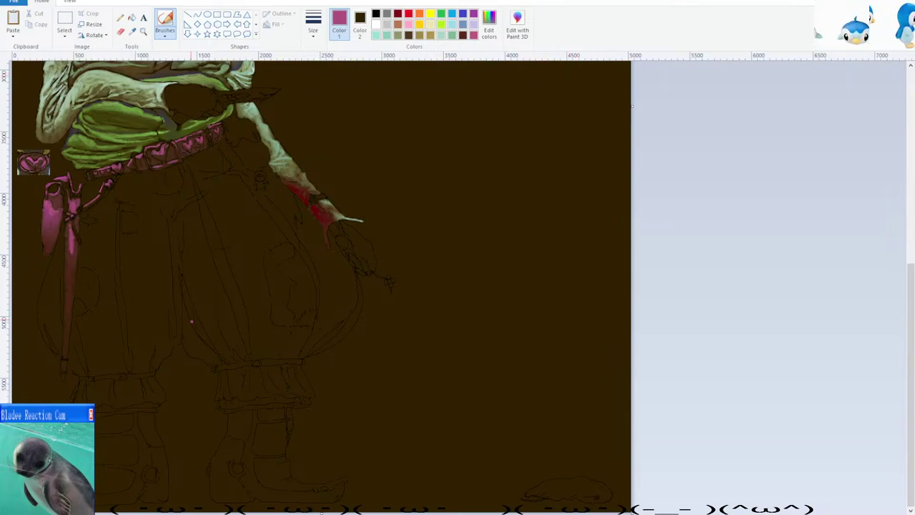
# Extend the hanging strip's pink highlight down towards its tapered lower end.
pyautogui.scroll(5, 180, 305)
pyautogui.moveTo(247, 132)
pyautogui.mouseDown()
pyautogui.moveTo(249, 214)
pyautogui.moveTo(236, 276)
pyautogui.mouseUp()
pyautogui.hotkey('ctrl', 'z')
pyautogui.moveTo(252, 175); pyautogui.dragTo(237, 320)
pyautogui.scroll(-3, 243, 208)
pyautogui.moveTo(244, 179); pyautogui.dragTo(234, 303)
# Sample a muted pink from the strip and dab small highlights between the dangling cord and the strip's outer edge.
pyautogui.click(132, 32)
pyautogui.click(242, 222)
pyautogui.scroll(-2, 223, 259)
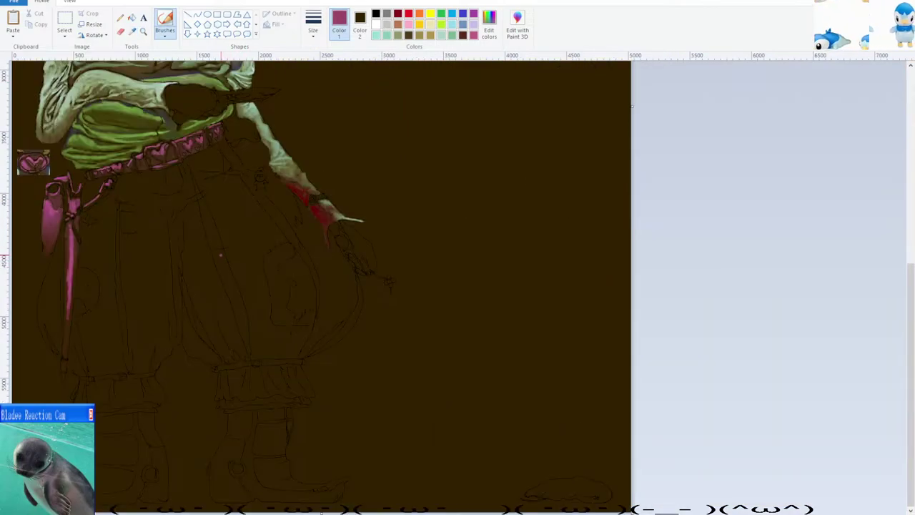
pyautogui.scroll(2, 174, 135)
pyautogui.click(132, 32)
pyautogui.scroll(-3, 228, 184)
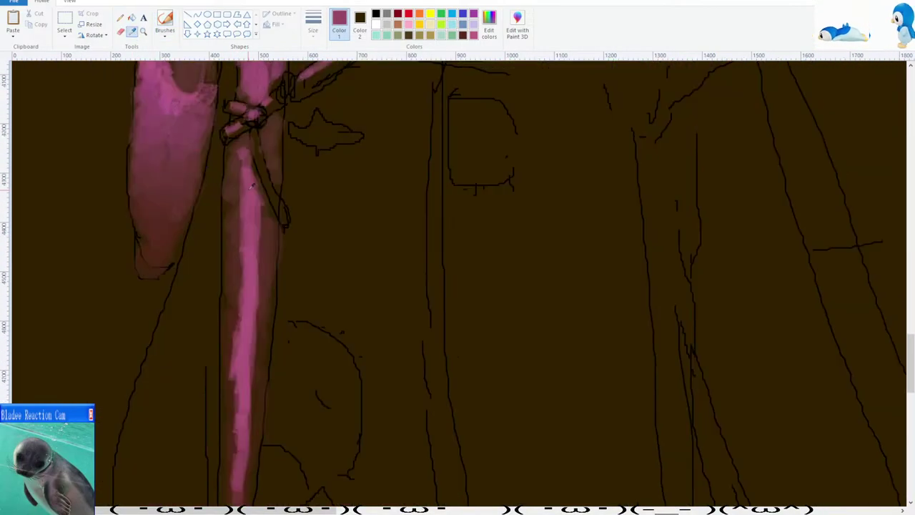
pyautogui.scroll(1, 253, 255)
pyautogui.click(263, 203)
pyautogui.moveTo(271, 248); pyautogui.dragTo(267, 270)
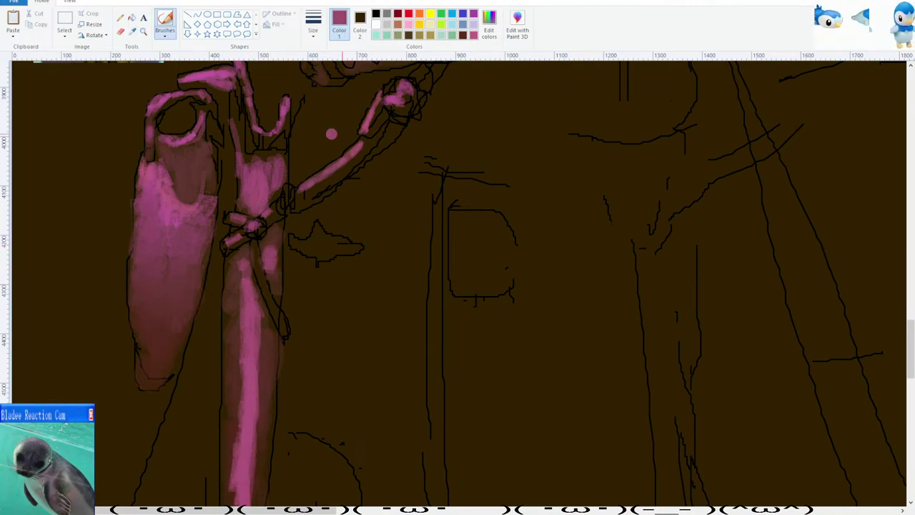
pyautogui.click(300, 105)
pyautogui.hotkey('ctrl', 'z')
pyautogui.hotkey('ctrl', 'z')
pyautogui.moveTo(272, 250); pyautogui.dragTo(265, 258)
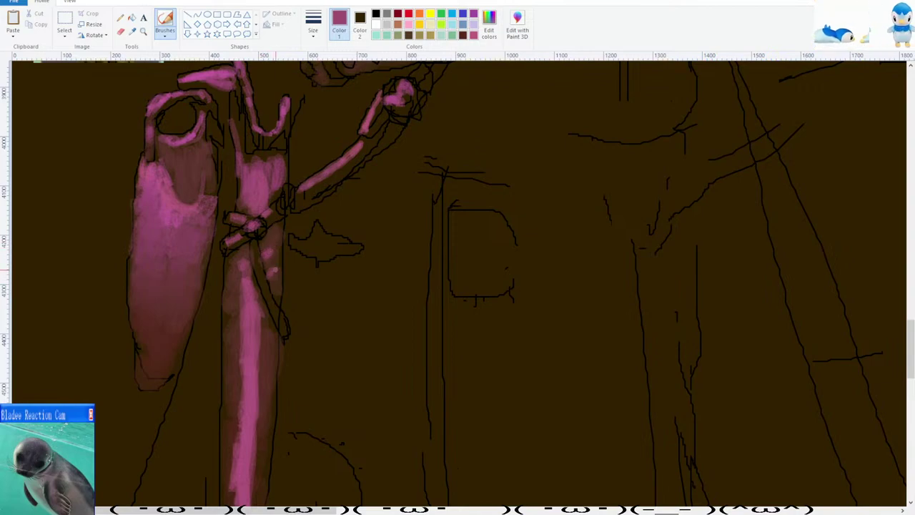
# Widen the pink highlight by painting along the inner side of the hanging strip below the knot.
pyautogui.scroll(-3, 272, 282)
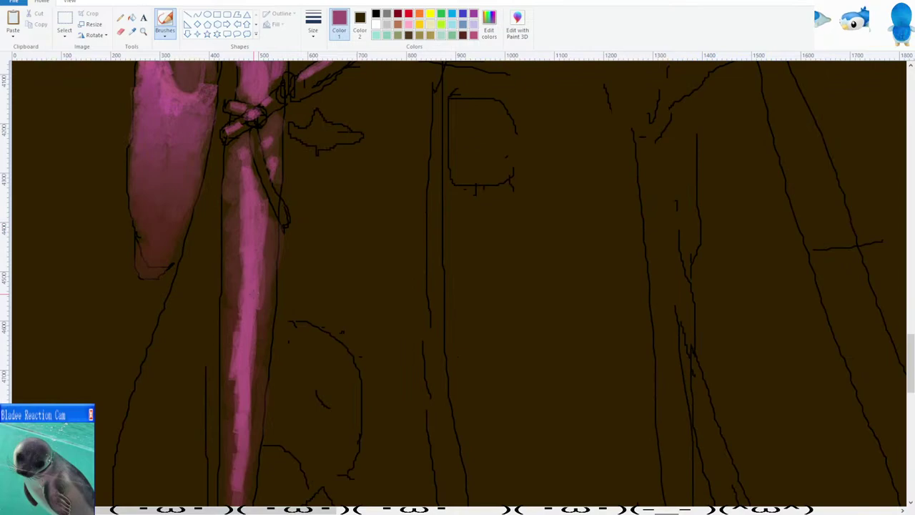
pyautogui.moveTo(236, 158); pyautogui.dragTo(238, 236)
pyautogui.moveTo(237, 200)
pyautogui.mouseDown()
pyautogui.moveTo(237, 326)
pyautogui.moveTo(235, 319)
pyautogui.mouseUp()
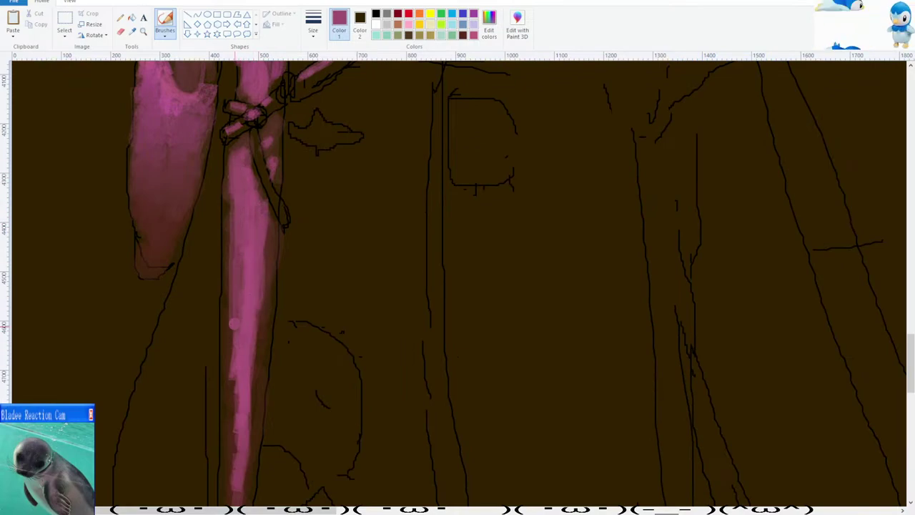
pyautogui.scroll(-3, 234, 320)
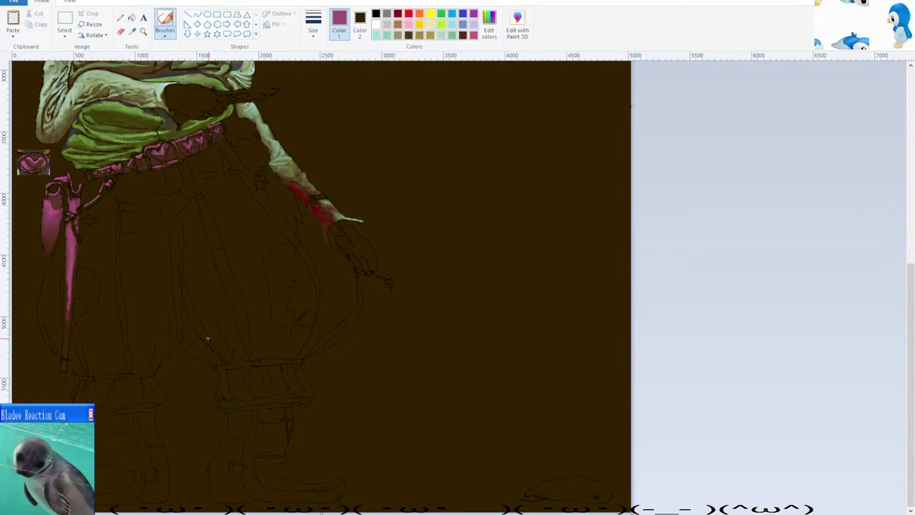
# Sample dark maroon from the sheath and paint the strip's upper clasp, the connecting cord's underside and the dangling cord end.
pyautogui.scroll(4, 208, 339)
pyautogui.click(131, 31)
pyautogui.click(193, 284)
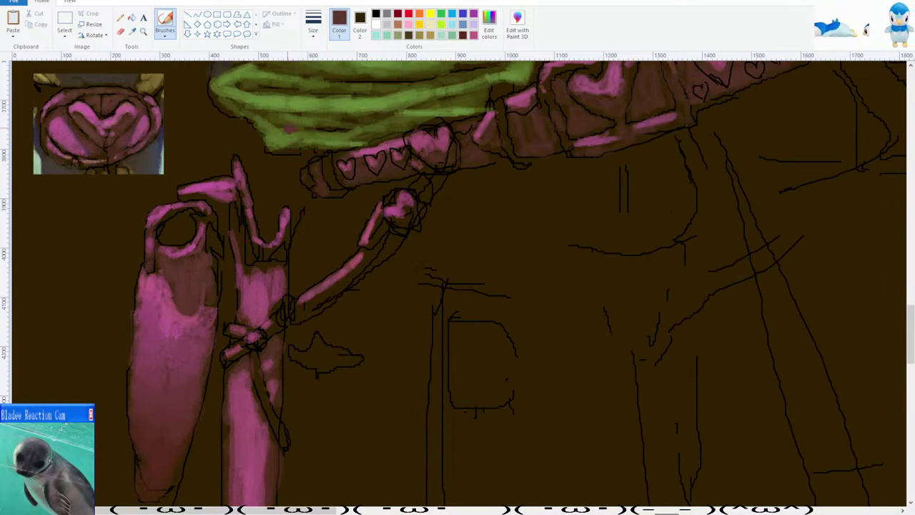
pyautogui.moveTo(219, 213); pyautogui.dragTo(226, 232)
pyautogui.moveTo(204, 189); pyautogui.dragTo(189, 194)
pyautogui.moveTo(226, 236); pyautogui.dragTo(221, 251)
pyautogui.moveTo(229, 275)
pyautogui.mouseDown()
pyautogui.moveTo(225, 310)
pyautogui.moveTo(228, 299)
pyautogui.mouseUp()
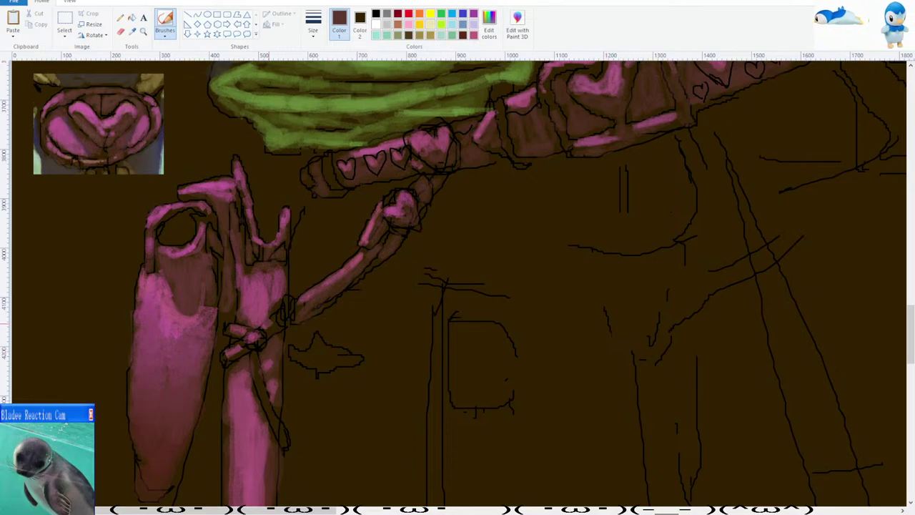
pyautogui.moveTo(255, 355); pyautogui.dragTo(282, 436)
# Blend the lower end of the hanging strip from pink into dark maroon using shades sampled along it.
pyautogui.scroll(-2, 291, 388)
pyautogui.scroll(-3, 291, 388)
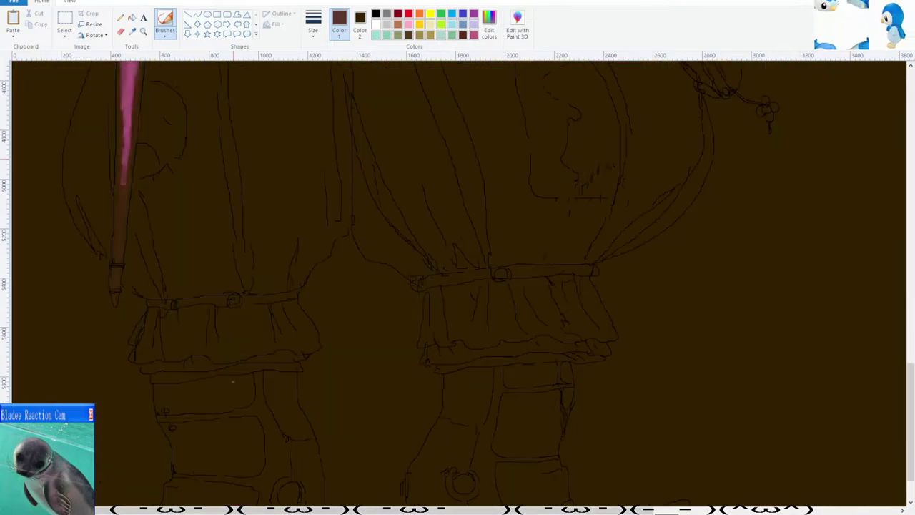
pyautogui.scroll(2, 232, 383)
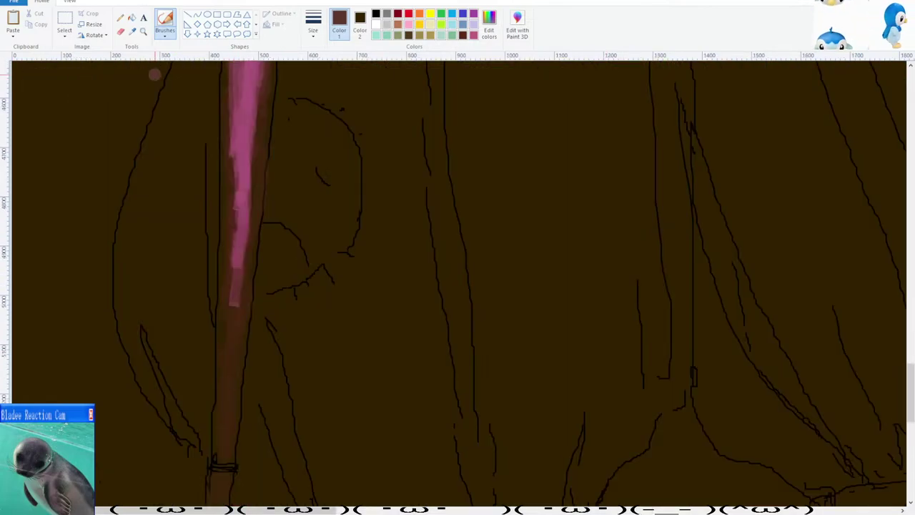
pyautogui.click(130, 33)
pyautogui.click(238, 276)
pyautogui.moveTo(242, 269)
pyautogui.mouseDown()
pyautogui.moveTo(242, 279)
pyautogui.moveTo(246, 248)
pyautogui.mouseUp()
pyautogui.moveTo(236, 216); pyautogui.dragTo(224, 411)
pyautogui.click(133, 32)
pyautogui.click(236, 299)
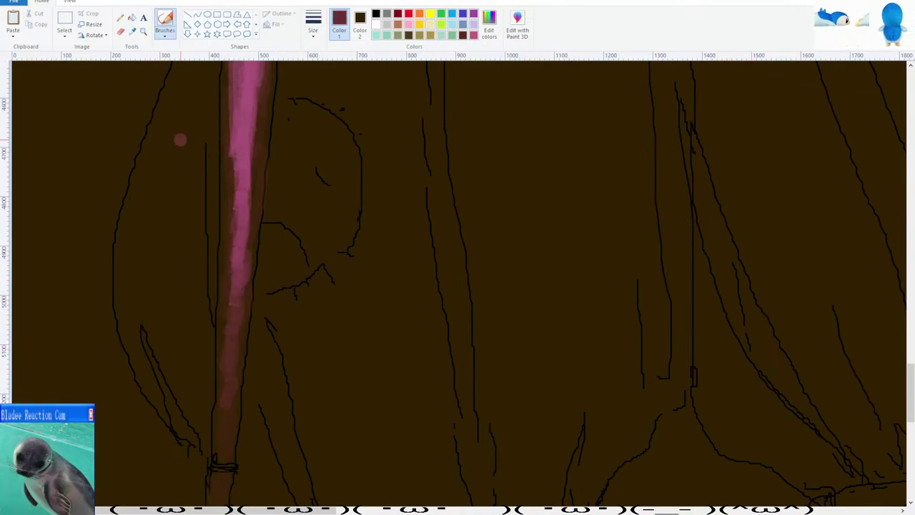
pyautogui.click(132, 32)
pyautogui.click(226, 370)
# Sample bright pink from the heart brooch and try painting the left ribbon cord, its knot and its loose ends pink.
pyautogui.scroll(-2, 214, 371)
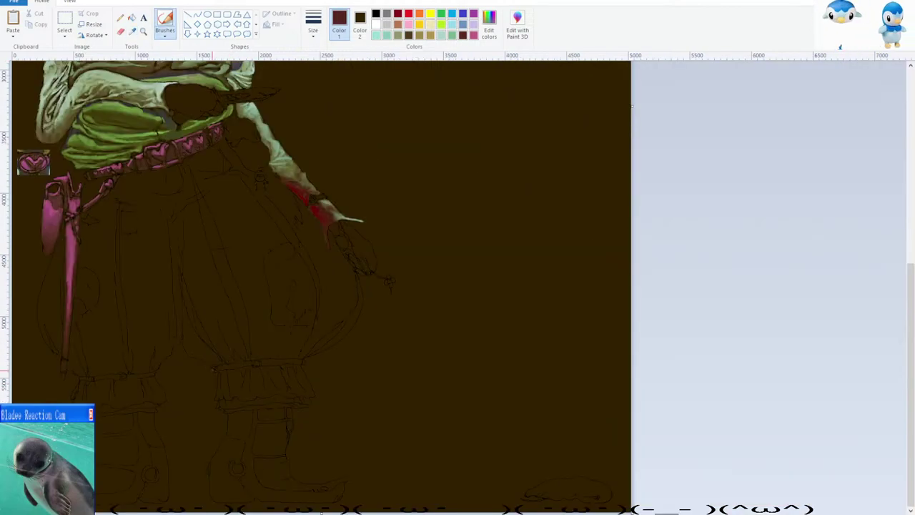
pyautogui.scroll(-2, 321, 286)
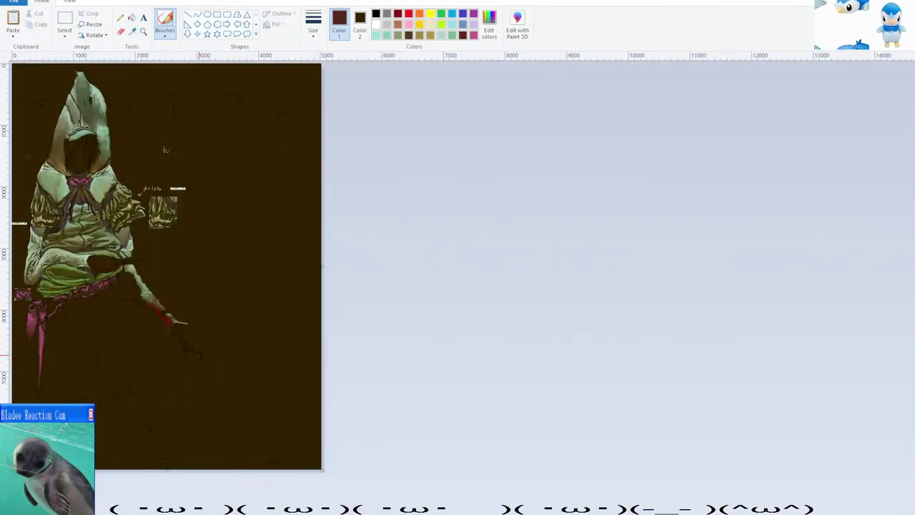
pyautogui.scroll(5, 321, 253)
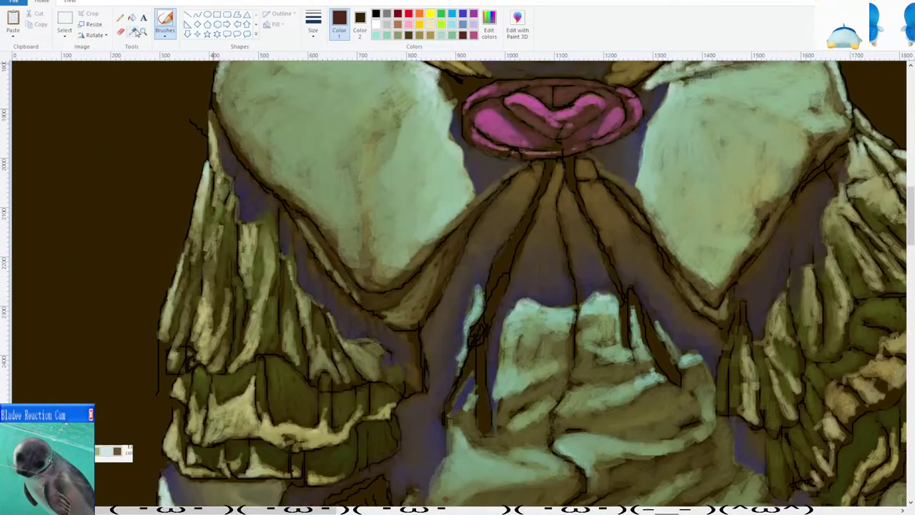
pyautogui.click(133, 32)
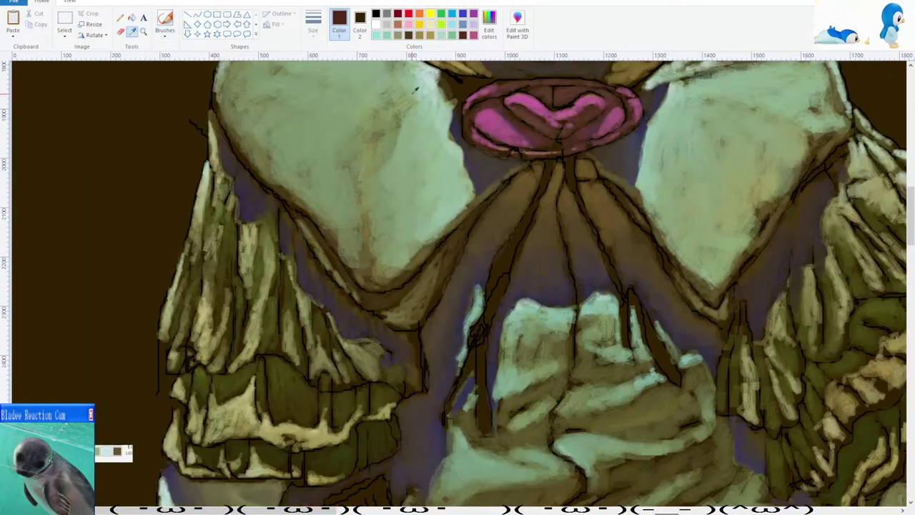
pyautogui.click(534, 101)
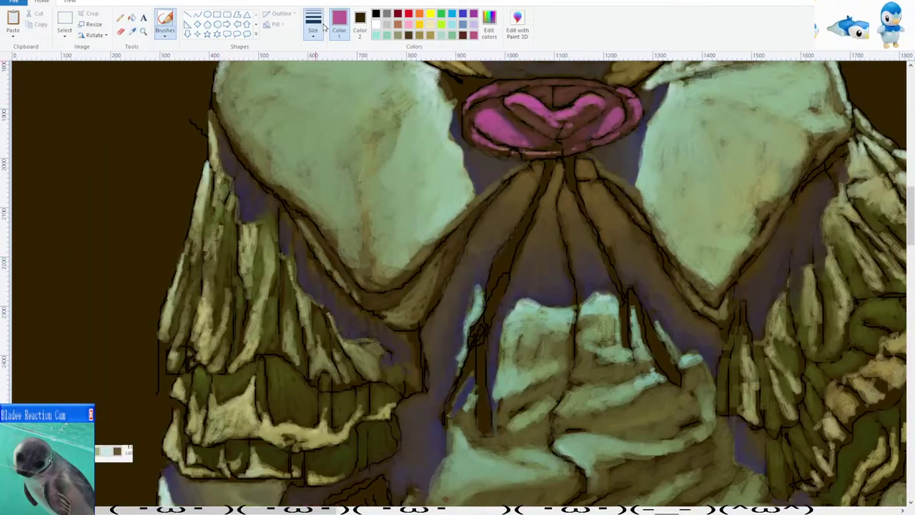
pyautogui.moveTo(502, 262)
pyautogui.mouseDown()
pyautogui.moveTo(487, 315)
pyautogui.moveTo(498, 258)
pyautogui.moveTo(530, 208)
pyautogui.mouseUp()
pyautogui.scroll(-1, 467, 217)
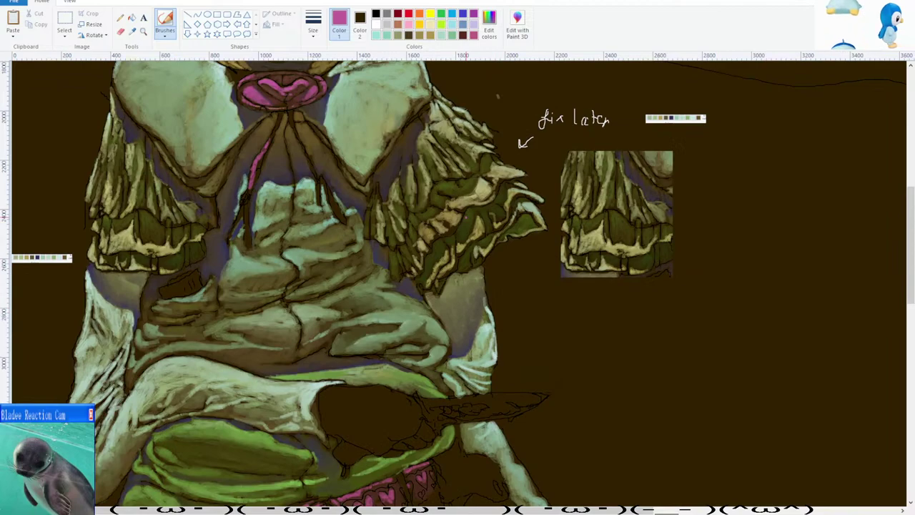
pyautogui.scroll(2, 467, 236)
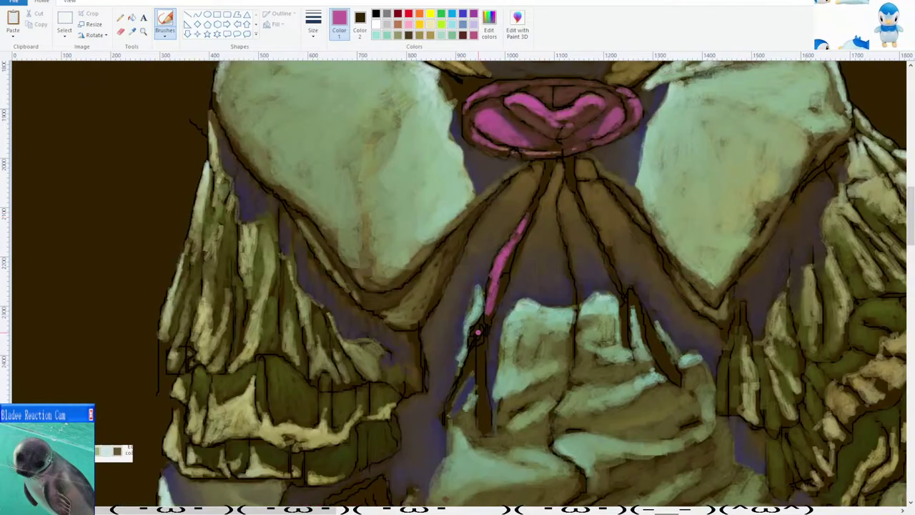
pyautogui.scroll(-3, 478, 335)
pyautogui.moveTo(478, 239); pyautogui.dragTo(481, 314)
pyautogui.moveTo(472, 249); pyautogui.dragTo(462, 271)
pyautogui.scroll(-1, 462, 272)
pyautogui.scroll(1, 472, 264)
pyautogui.scroll(1, 487, 257)
pyautogui.scroll(-1, 603, 261)
# Try painting the right ribbon cord below the brooch and its loose end pink.
pyautogui.moveTo(576, 184)
pyautogui.mouseDown()
pyautogui.moveTo(625, 298)
pyautogui.moveTo(584, 212)
pyautogui.moveTo(612, 265)
pyautogui.mouseUp()
pyautogui.hotkey('ctrl', 'z')
pyautogui.hotkey('ctrl', 'z')
pyautogui.moveTo(583, 204)
pyautogui.mouseDown()
pyautogui.moveTo(626, 299)
pyautogui.moveTo(679, 379)
pyautogui.mouseUp()
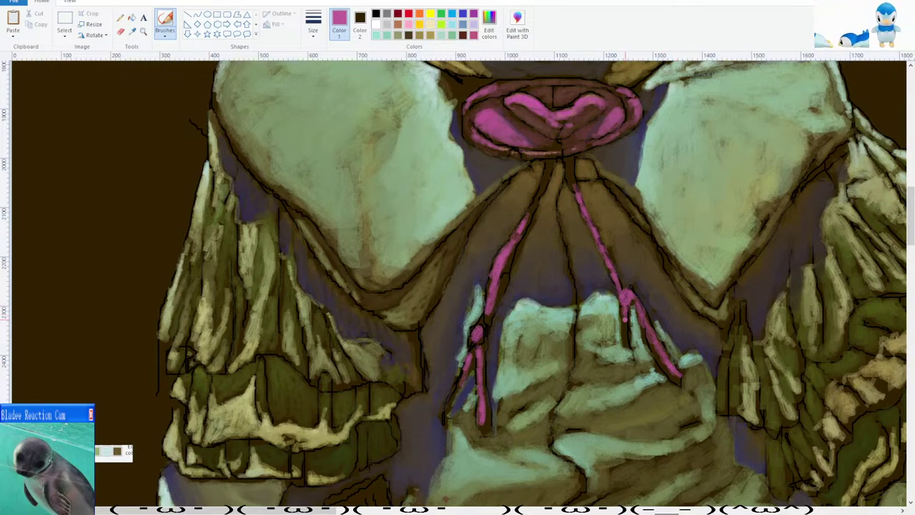
# Examine the whole figure to judge the pink ribbon cords against the brooch and belt.
pyautogui.scroll(-4, 626, 340)
pyautogui.scroll(2, 524, 315)
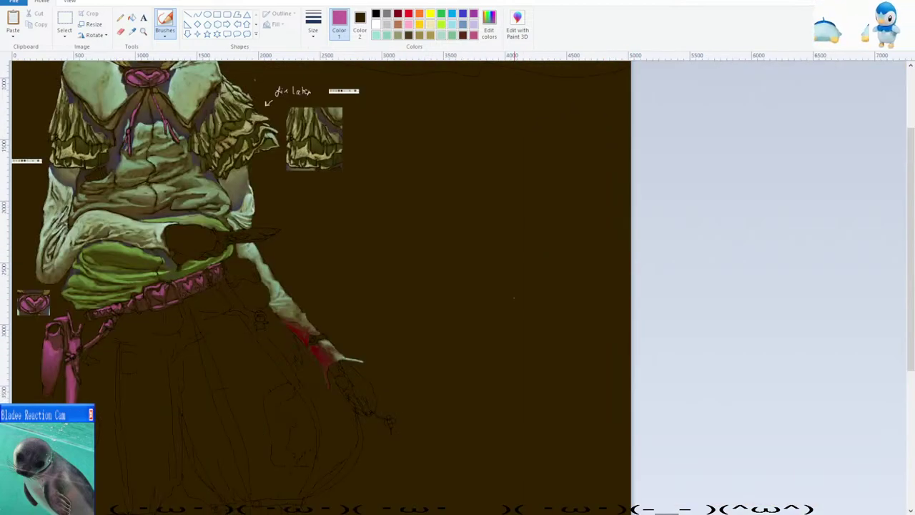
pyautogui.scroll(-1, 376, 306)
pyautogui.scroll(1, 375, 304)
pyautogui.scroll(-1, 375, 303)
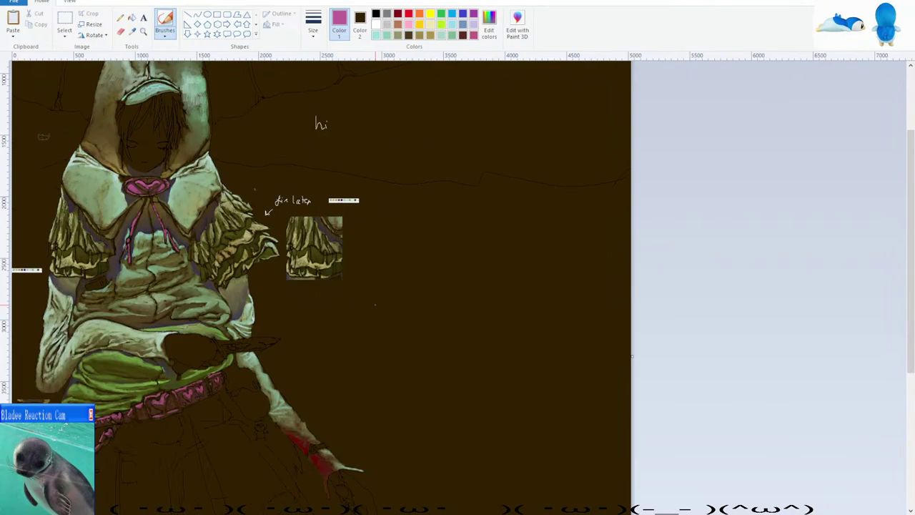
pyautogui.scroll(1, 376, 303)
pyautogui.scroll(-2, 375, 304)
pyautogui.scroll(-2, 374, 301)
pyautogui.scroll(-2, 374, 302)
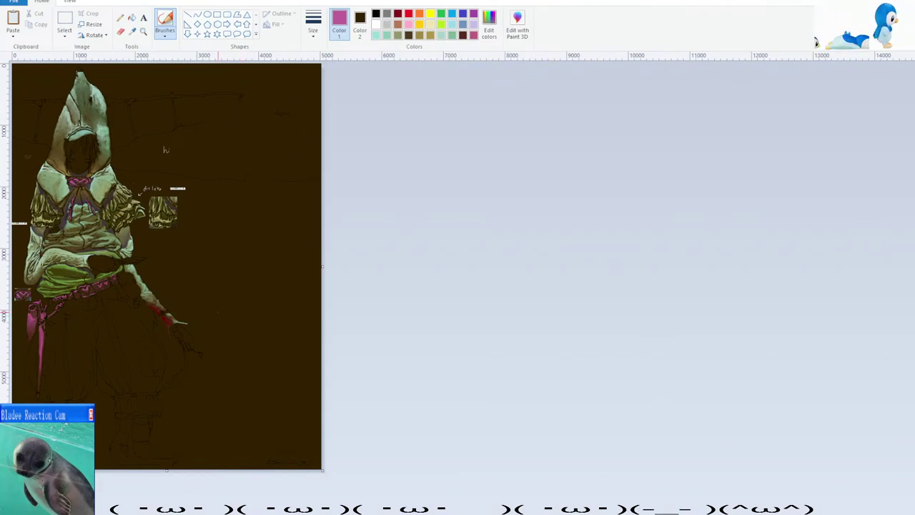
pyautogui.scroll(2, 375, 302)
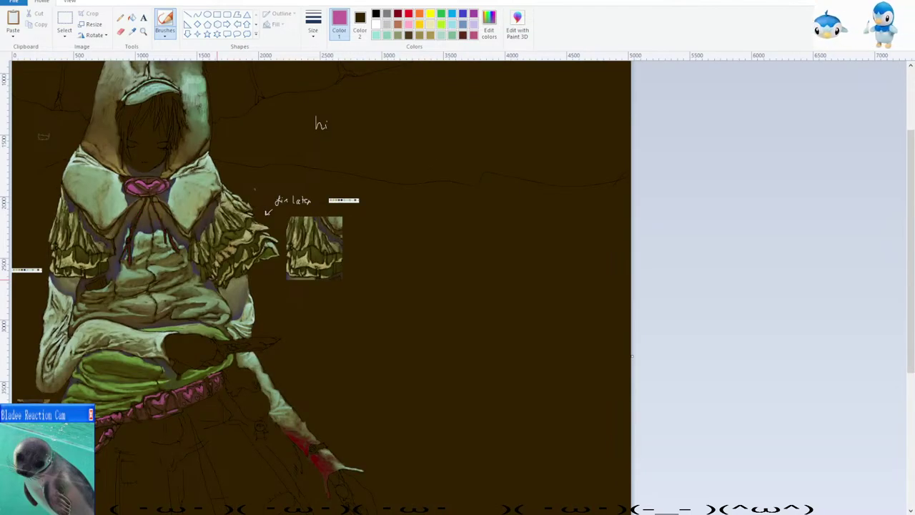
pyautogui.scroll(-3, 189, 214)
pyautogui.scroll(1, 118, 107)
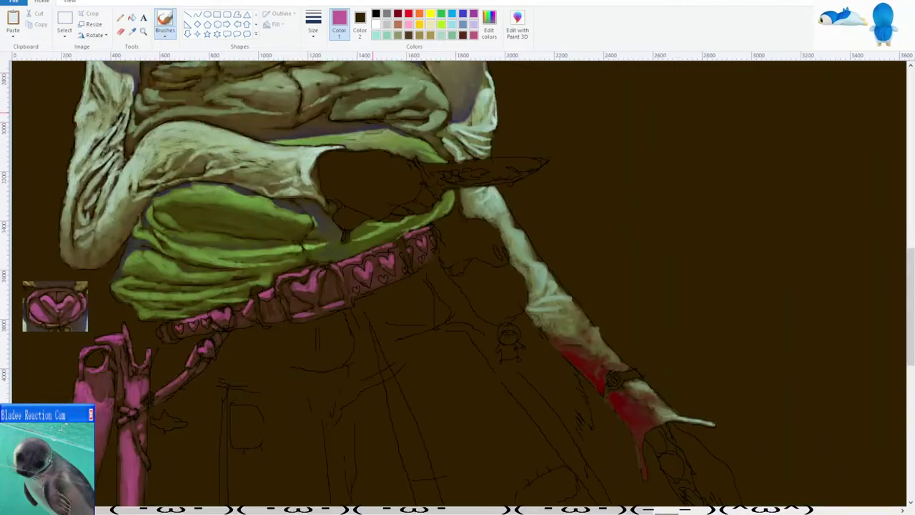
# Set the brush colour to white and handwrite a short note beside the figure.
pyautogui.click(376, 26)
pyautogui.scroll(5, 406, 215)
pyautogui.scroll(1, 408, 286)
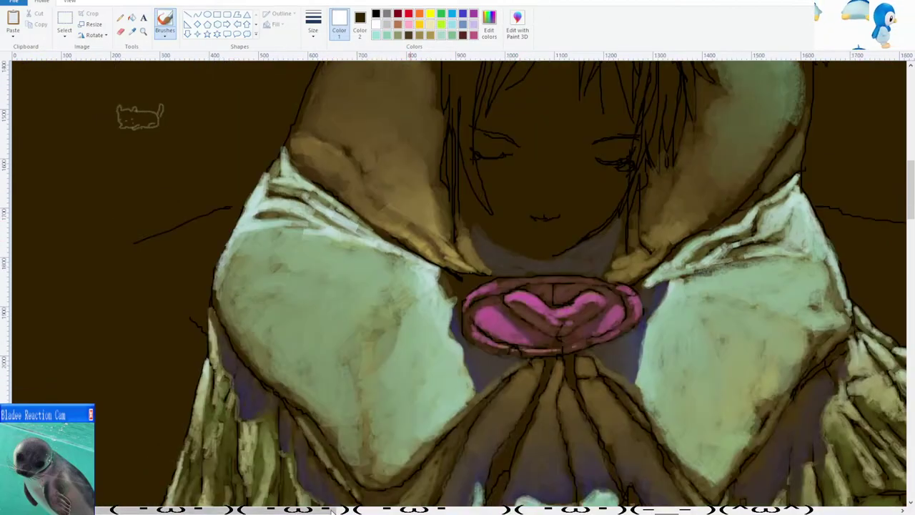
pyautogui.scroll(-1, 411, 322)
pyautogui.scroll(1, 450, 386)
pyautogui.scroll(2, 742, 261)
pyautogui.moveTo(743, 260)
pyautogui.mouseDown()
pyautogui.moveTo(748, 279)
pyautogui.moveTo(762, 279)
pyautogui.mouseUp()
pyautogui.click(765, 261)
pyautogui.moveTo(823, 256)
pyautogui.mouseDown()
pyautogui.moveTo(812, 280)
pyautogui.moveTo(831, 282)
pyautogui.mouseUp()
pyautogui.moveTo(822, 260); pyautogui.dragTo(848, 266)
pyautogui.moveTo(852, 273)
pyautogui.mouseDown()
pyautogui.moveTo(854, 286)
pyautogui.moveTo(870, 287)
pyautogui.mouseUp()
pyautogui.moveTo(881, 275); pyautogui.dragTo(872, 301)
pyautogui.moveTo(888, 276); pyautogui.dragTo(882, 294)
# Sample pink from the belt and paint the top of the small loop left of the buckle.
pyautogui.scroll(-13, 884, 290)
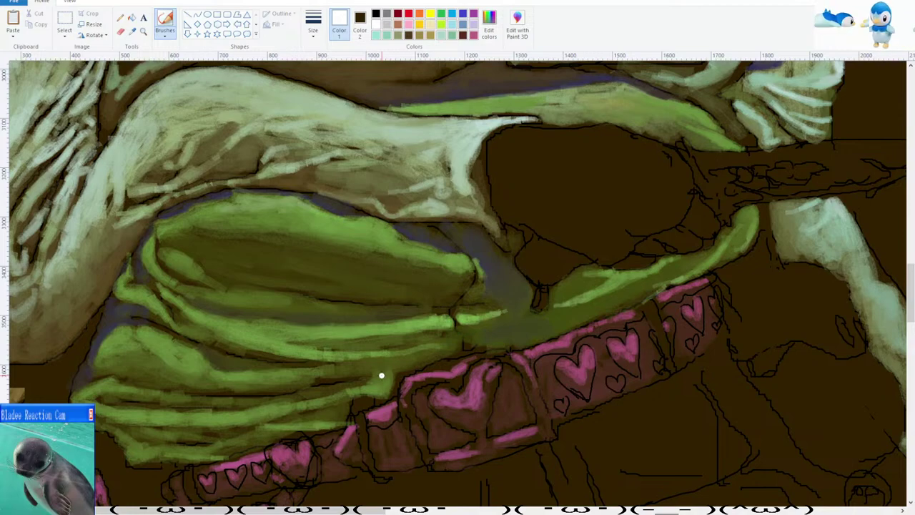
pyautogui.scroll(-3, 363, 337)
pyautogui.click(132, 31)
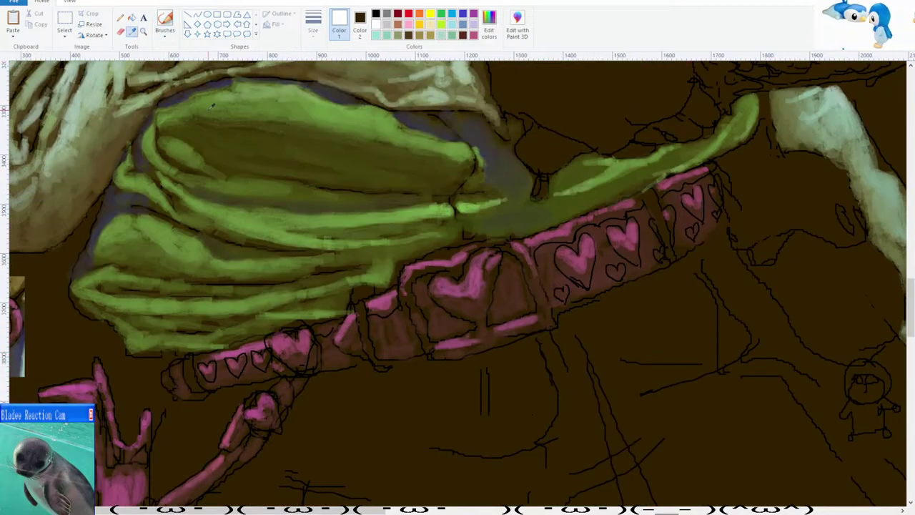
pyautogui.click(385, 298)
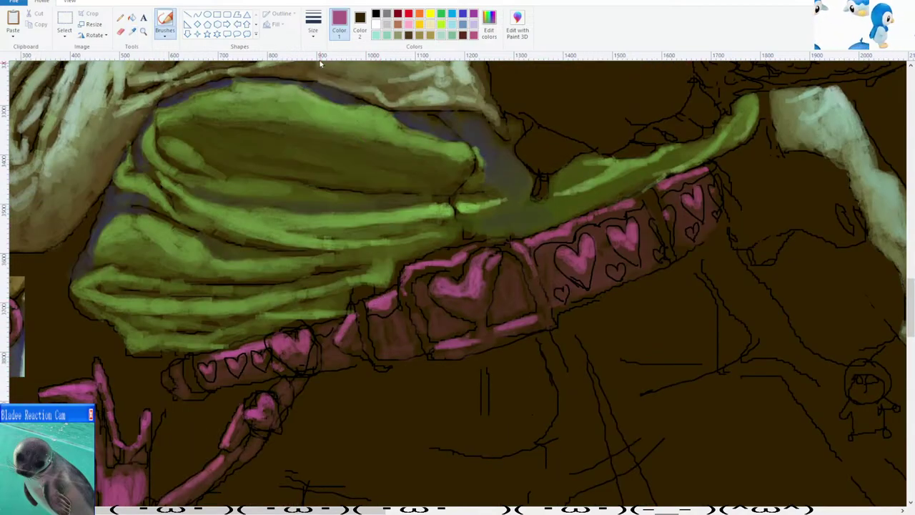
pyautogui.moveTo(356, 296); pyautogui.dragTo(357, 287)
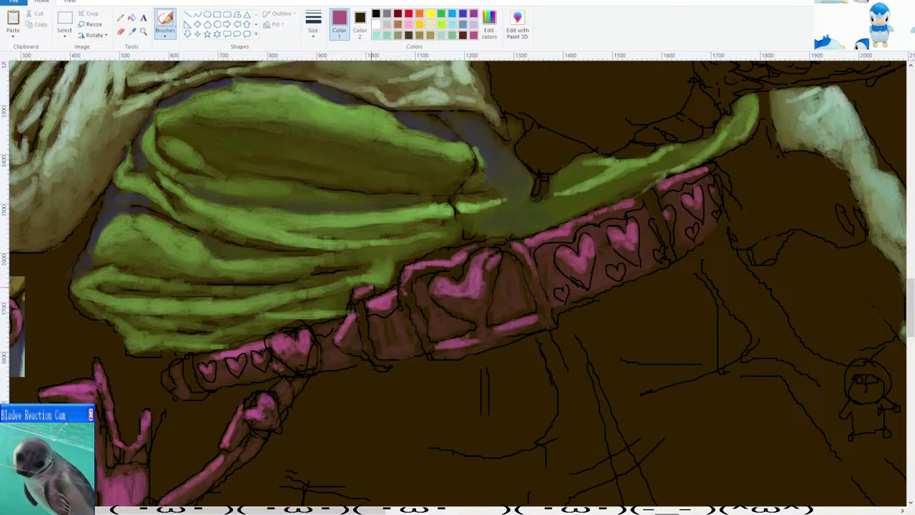
pyautogui.scroll(-1, 361, 309)
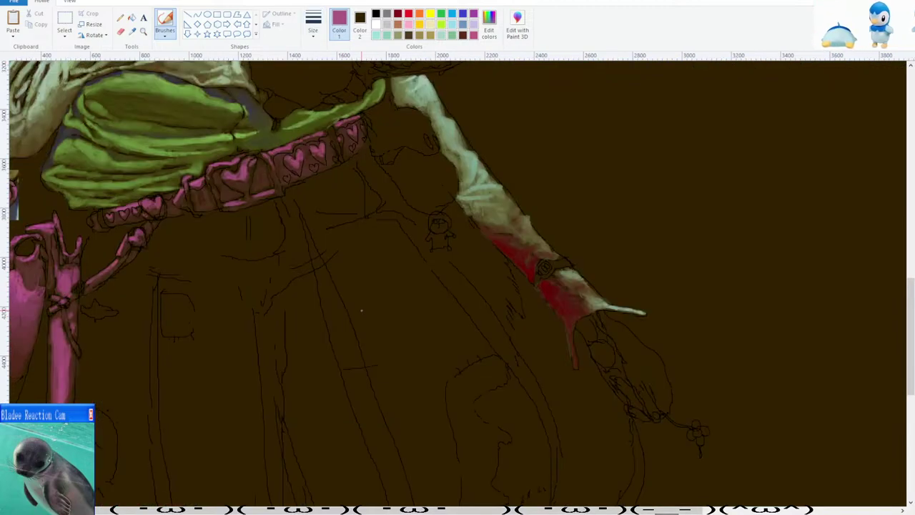
# Examine the belt, the unpainted trouser sketch and the whole figure before colouring the lower outfit.
pyautogui.scroll(1, 321, 307)
pyautogui.scroll(-2, 191, 256)
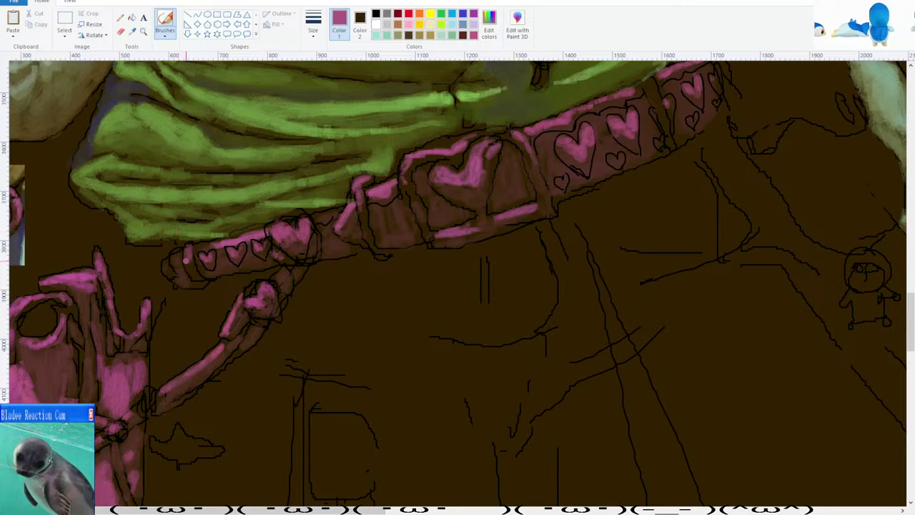
pyautogui.scroll(-1, 200, 264)
pyautogui.scroll(2, 202, 261)
pyautogui.scroll(1, 429, 255)
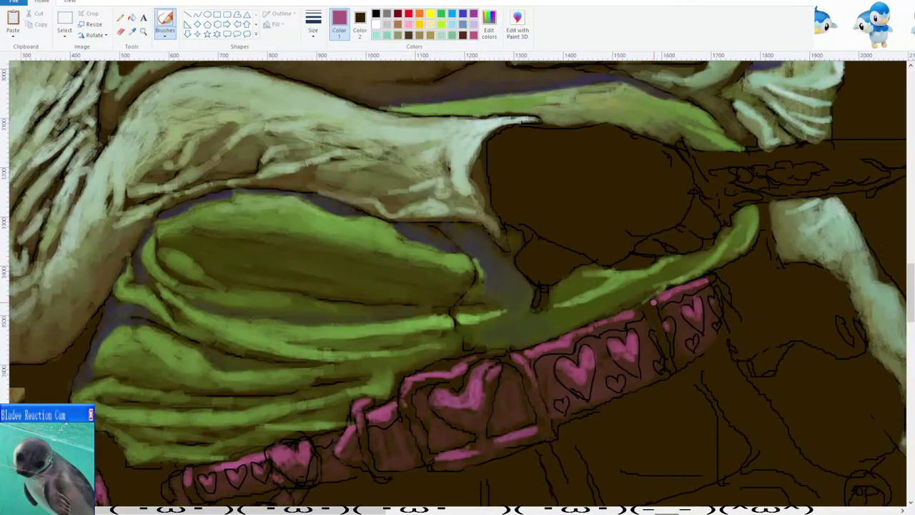
pyautogui.scroll(-4, 654, 311)
pyautogui.scroll(1, 276, 315)
pyautogui.scroll(2, 261, 313)
pyautogui.scroll(-1, 244, 311)
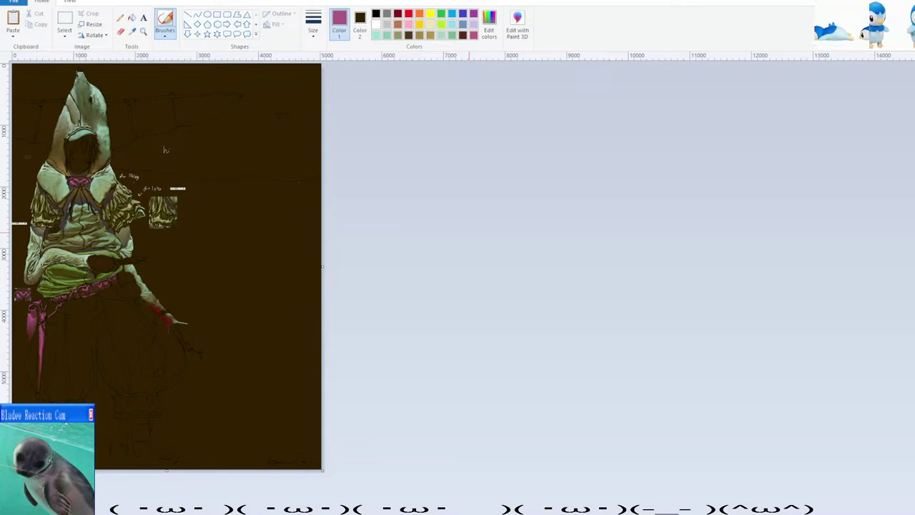
pyautogui.scroll(1, 228, 295)
pyautogui.scroll(-3, 227, 295)
pyautogui.scroll(2, 227, 296)
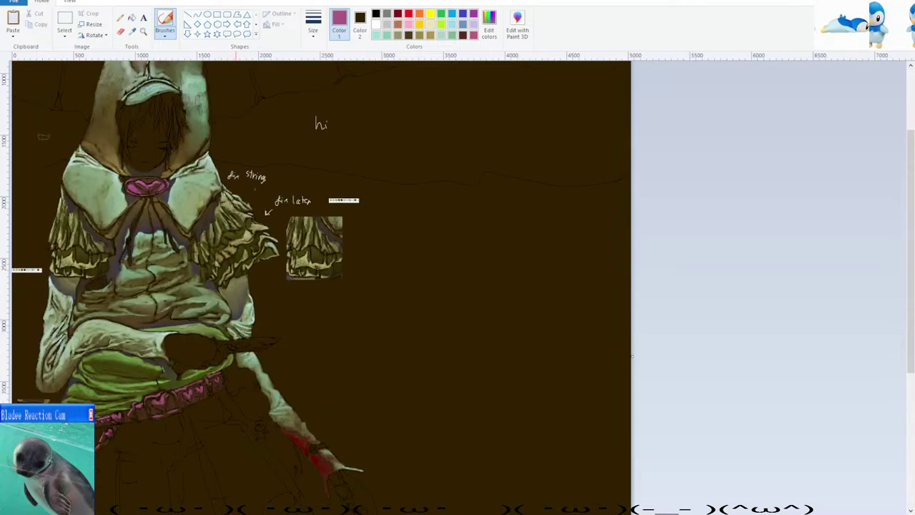
pyautogui.scroll(-1, 123, 346)
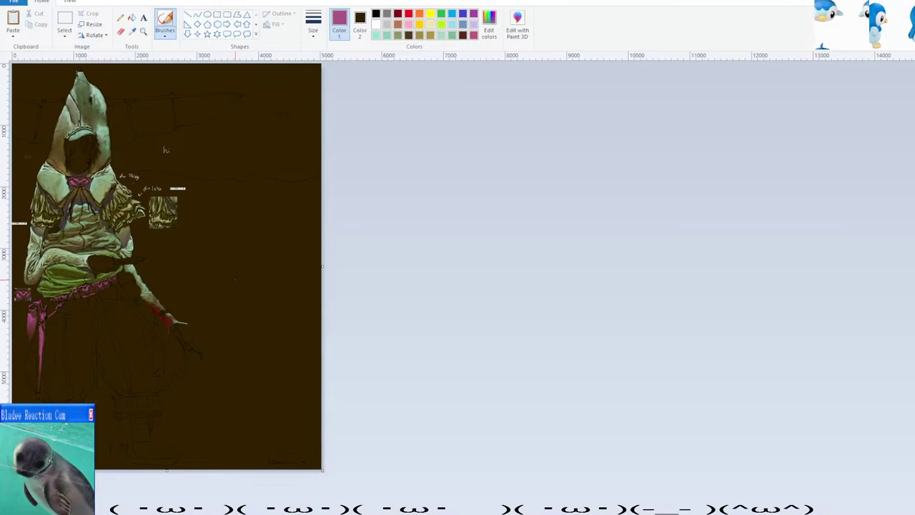
pyautogui.scroll(2, 235, 279)
pyautogui.scroll(-2, 191, 246)
pyautogui.scroll(2, 179, 240)
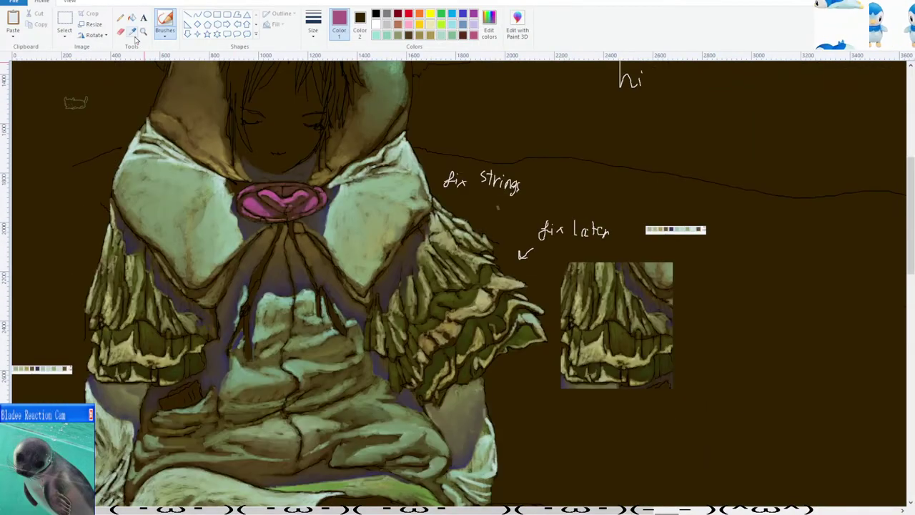
# Sample grey-green from the character's clothing, test it on the left trouser leg and sample the blended olive tone as brush colour.
pyautogui.click(133, 33)
pyautogui.click(194, 246)
pyautogui.scroll(-5, 242, 296)
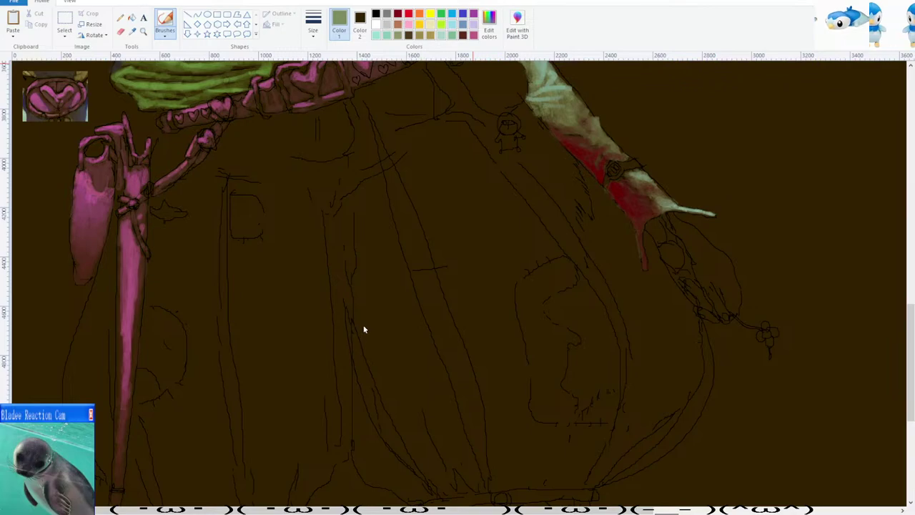
pyautogui.scroll(3, 307, 279)
pyautogui.scroll(-3, 307, 279)
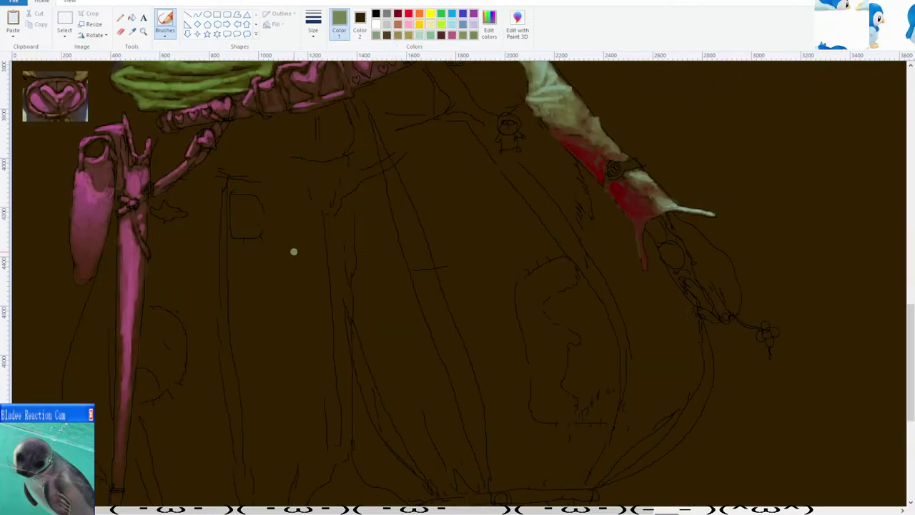
pyautogui.moveTo(294, 251); pyautogui.dragTo(271, 305)
pyautogui.moveTo(293, 251)
pyautogui.mouseDown()
pyautogui.moveTo(270, 361)
pyautogui.moveTo(274, 326)
pyautogui.mouseUp()
pyautogui.hotkey('ctrl', 'z')
pyautogui.click(132, 33)
pyautogui.click(277, 271)
# Try rough olive strokes over the left trouser leg and undo them.
pyautogui.moveTo(275, 269)
pyautogui.mouseDown()
pyautogui.moveTo(245, 363)
pyautogui.moveTo(236, 266)
pyautogui.moveTo(242, 329)
pyautogui.mouseUp()
pyautogui.hotkey('ctrl', 'z')
pyautogui.moveTo(250, 277); pyautogui.dragTo(245, 340)
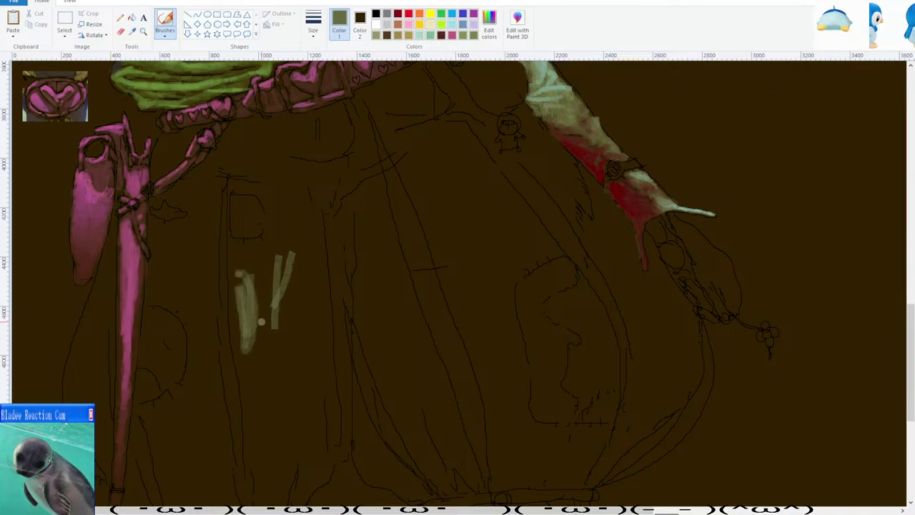
pyautogui.hotkey('ctrl', 'z')
pyautogui.hotkey('ctrl', 'z')
pyautogui.hotkey('ctrl', 'z')
pyautogui.hotkey('ctrl', 'z')
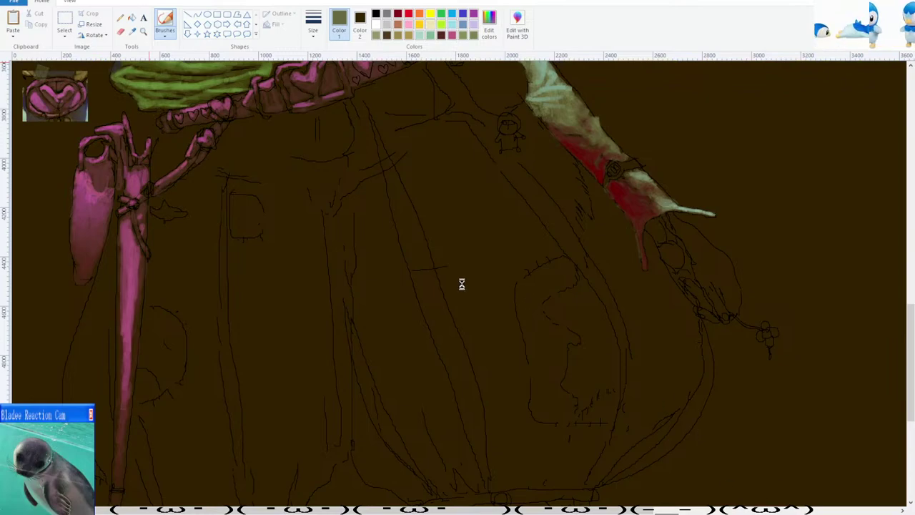
pyautogui.scroll(-3, 329, 240)
pyautogui.moveTo(250, 64)
pyautogui.mouseDown()
pyautogui.moveTo(174, 204)
pyautogui.moveTo(306, 288)
pyautogui.mouseUp()
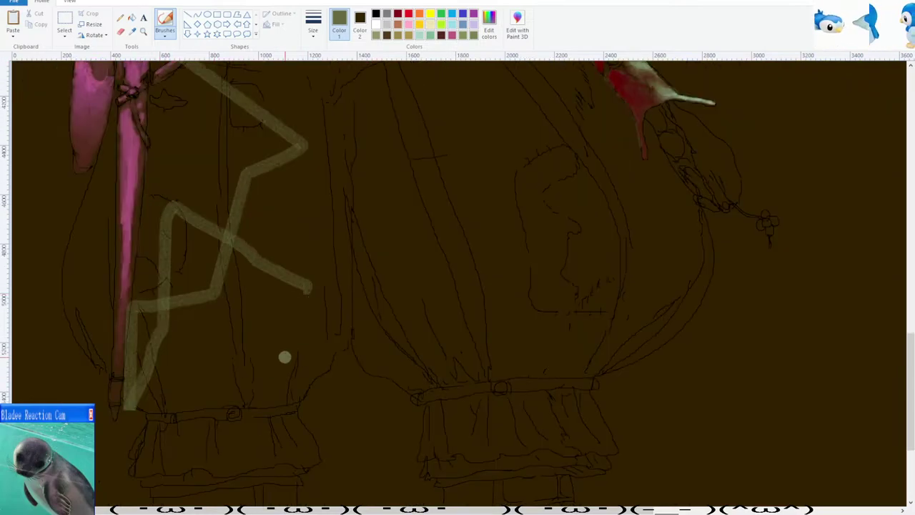
pyautogui.hotkey('ctrl', 'z')
# Paint olive fold strokes on the trousers around the small doll charm and beside the bloodied sleeve.
pyautogui.scroll(3, 275, 346)
pyautogui.scroll(3, 269, 340)
pyautogui.scroll(-3, 214, 312)
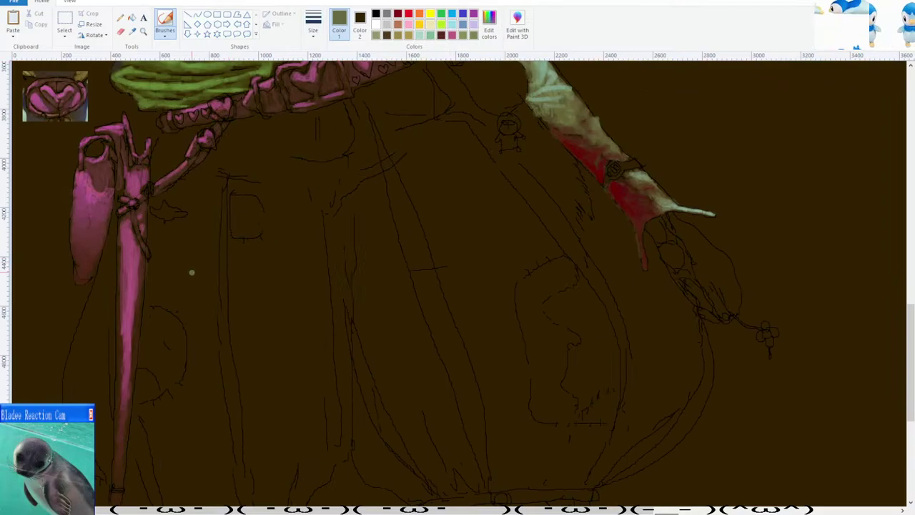
pyautogui.scroll(3, 305, 221)
pyautogui.scroll(-3, 347, 270)
pyautogui.scroll(3, 349, 341)
pyautogui.moveTo(527, 228)
pyautogui.mouseDown()
pyautogui.moveTo(520, 222)
pyautogui.moveTo(583, 314)
pyautogui.moveTo(558, 290)
pyautogui.moveTo(568, 319)
pyautogui.moveTo(531, 262)
pyautogui.moveTo(499, 289)
pyautogui.moveTo(489, 272)
pyautogui.mouseUp()
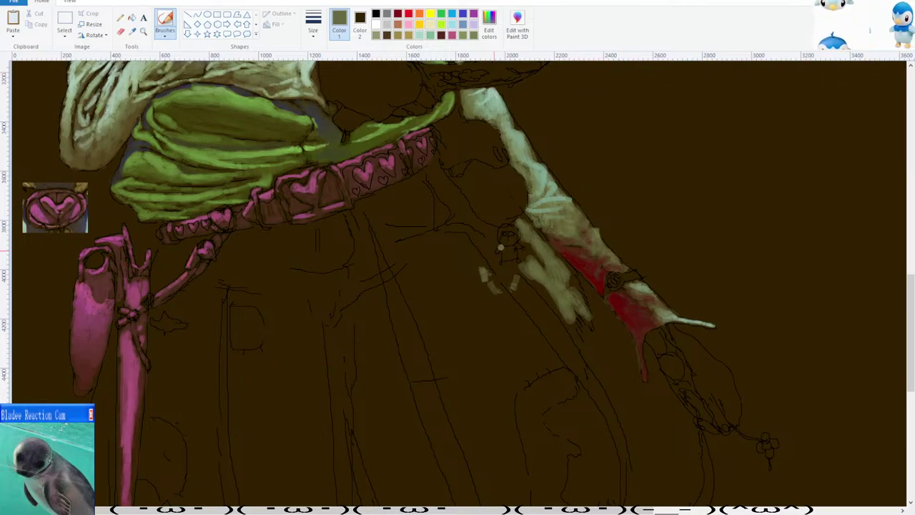
pyautogui.moveTo(484, 274); pyautogui.dragTo(487, 285)
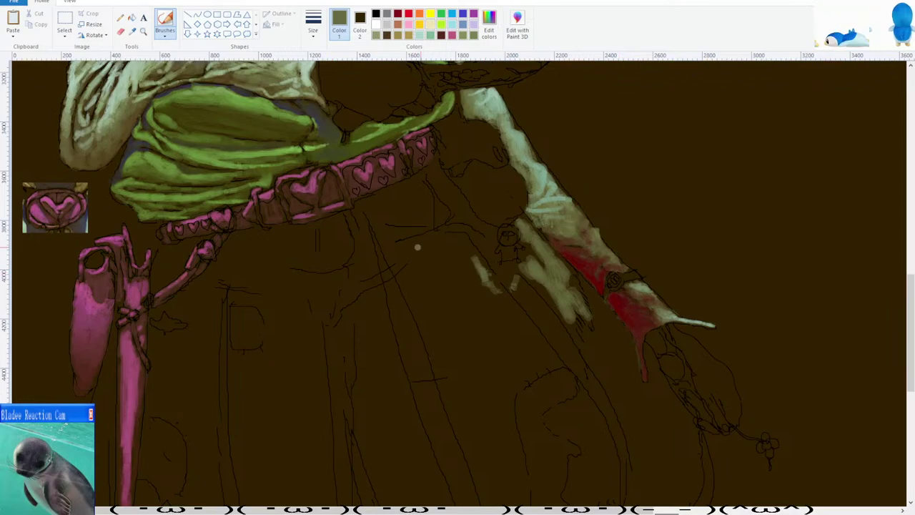
pyautogui.moveTo(465, 245)
pyautogui.mouseDown()
pyautogui.moveTo(454, 270)
pyautogui.moveTo(469, 252)
pyautogui.moveTo(469, 288)
pyautogui.moveTo(449, 294)
pyautogui.mouseUp()
# Paint a fan of olive folds on the right trouser leg, just left of the small doll charm.
pyautogui.scroll(-3, 445, 295)
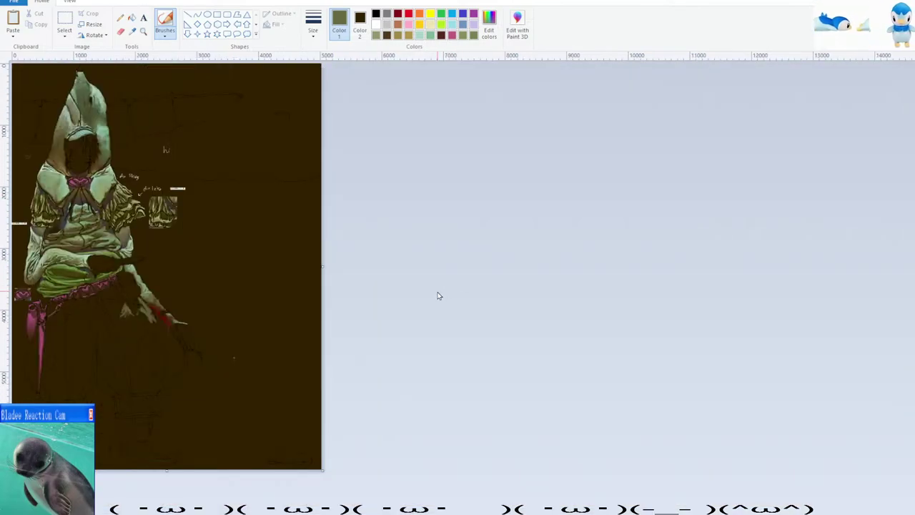
pyautogui.scroll(2, 422, 294)
pyautogui.scroll(-2, 413, 292)
pyautogui.scroll(1, 403, 298)
pyautogui.moveTo(460, 313)
pyautogui.mouseDown()
pyautogui.moveTo(468, 298)
pyautogui.moveTo(439, 323)
pyautogui.moveTo(433, 297)
pyautogui.mouseUp()
pyautogui.click(309, 32)
pyautogui.scroll(2, 446, 215)
pyautogui.scroll(-2, 446, 214)
pyautogui.scroll(2, 303, 429)
pyautogui.scroll(-1, 303, 503)
pyautogui.scroll(1, 455, 413)
pyautogui.moveTo(660, 197); pyautogui.dragTo(699, 176)
pyautogui.scroll(3, 729, 259)
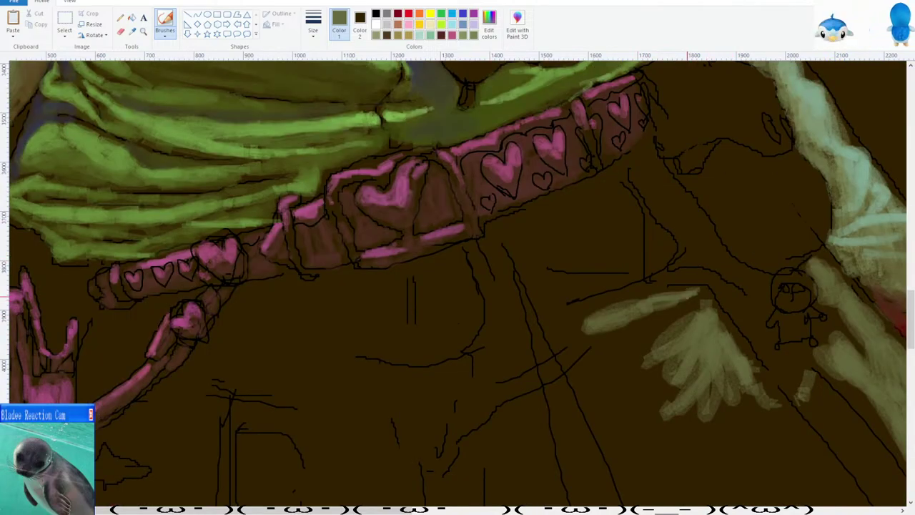
# Add olive fold strokes fanning out beneath the right end of the heart belt and check them against the figure.
pyautogui.moveTo(690, 292)
pyautogui.mouseDown()
pyautogui.moveTo(566, 334)
pyautogui.moveTo(557, 349)
pyautogui.moveTo(577, 347)
pyautogui.moveTo(595, 306)
pyautogui.moveTo(561, 309)
pyautogui.moveTo(641, 286)
pyautogui.moveTo(705, 237)
pyautogui.mouseUp()
pyautogui.moveTo(571, 278)
pyautogui.mouseDown()
pyautogui.moveTo(536, 283)
pyautogui.moveTo(624, 275)
pyautogui.mouseUp()
pyautogui.scroll(3, 570, 298)
pyautogui.moveTo(518, 332)
pyautogui.mouseDown()
pyautogui.moveTo(623, 303)
pyautogui.moveTo(603, 335)
pyautogui.moveTo(619, 336)
pyautogui.moveTo(615, 316)
pyautogui.moveTo(623, 316)
pyautogui.moveTo(619, 335)
pyautogui.moveTo(633, 330)
pyautogui.moveTo(641, 298)
pyautogui.moveTo(660, 289)
pyautogui.moveTo(654, 310)
pyautogui.moveTo(656, 282)
pyautogui.mouseUp()
pyautogui.scroll(-3, 618, 306)
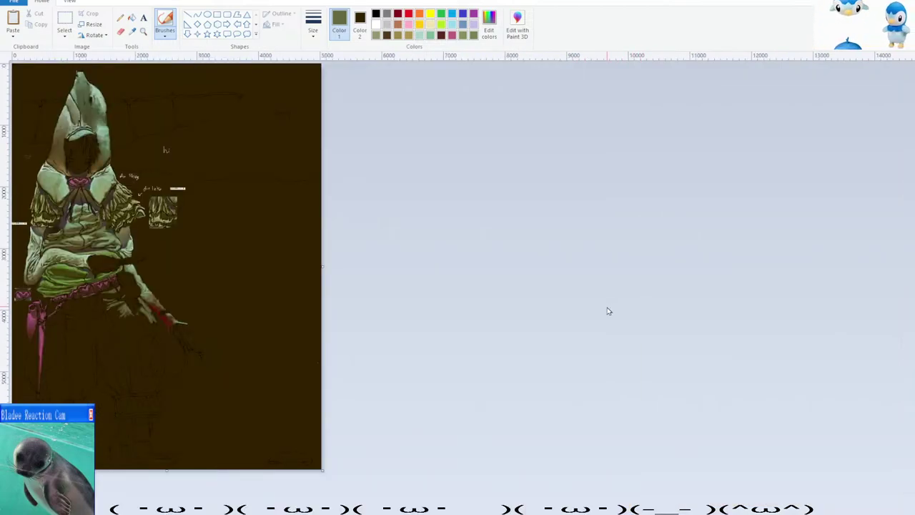
pyautogui.scroll(3, 511, 343)
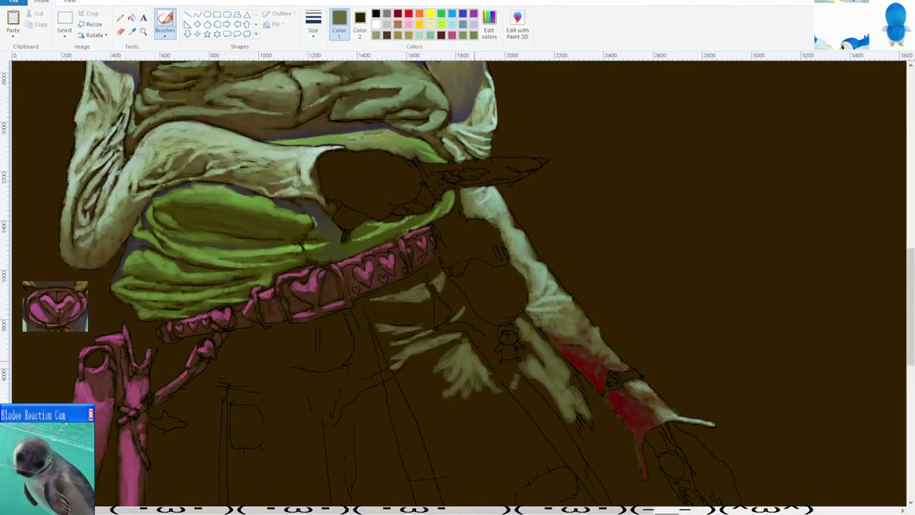
pyautogui.scroll(1, 521, 304)
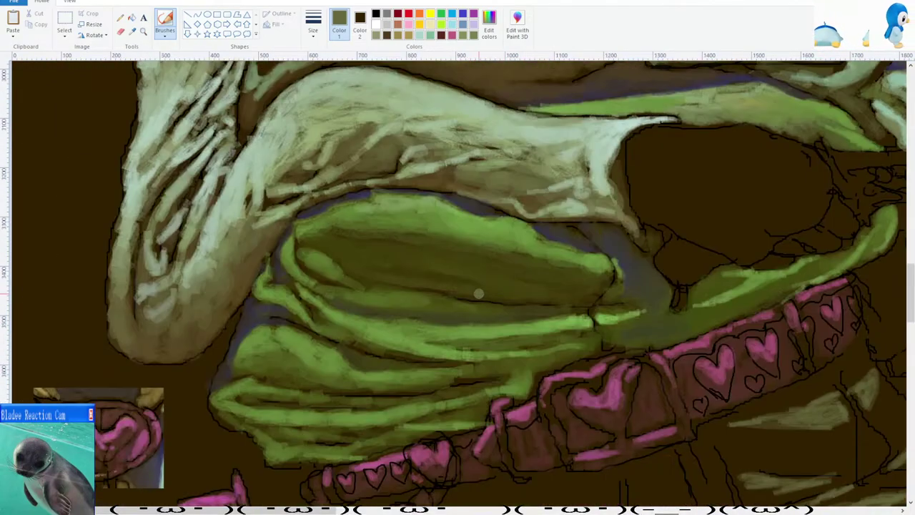
# Sample dark and bright greens from the sash and blend them into the trousers just under the belt's right end.
pyautogui.scroll(-3, 487, 298)
pyautogui.click(132, 32)
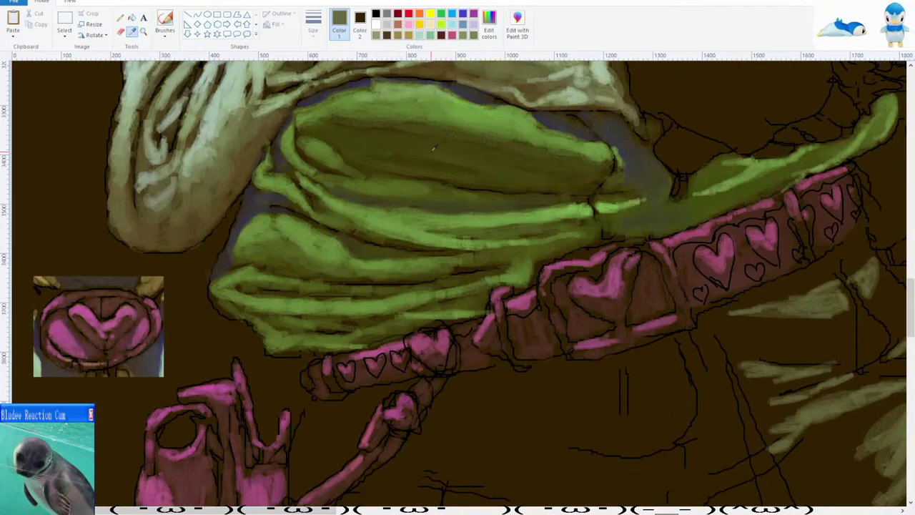
pyautogui.click(473, 153)
pyautogui.moveTo(735, 304); pyautogui.dragTo(834, 268)
pyautogui.click(131, 31)
pyautogui.click(462, 121)
pyautogui.moveTo(835, 287)
pyautogui.mouseDown()
pyautogui.moveTo(783, 304)
pyautogui.moveTo(820, 306)
pyautogui.moveTo(760, 308)
pyautogui.moveTo(835, 307)
pyautogui.mouseUp()
pyautogui.click(131, 31)
pyautogui.click(814, 305)
pyautogui.moveTo(867, 273)
pyautogui.mouseDown()
pyautogui.moveTo(854, 276)
pyautogui.moveTo(868, 259)
pyautogui.mouseUp()
# Sample the dark brown background and trim the green shading just below the belt's right end.
pyautogui.scroll(-1, 669, 246)
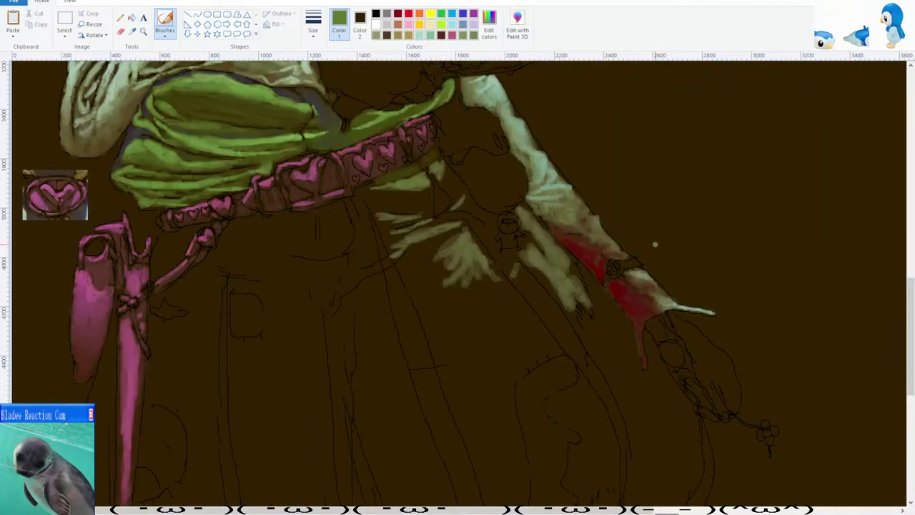
pyautogui.scroll(-1, 668, 246)
pyautogui.scroll(1, 486, 275)
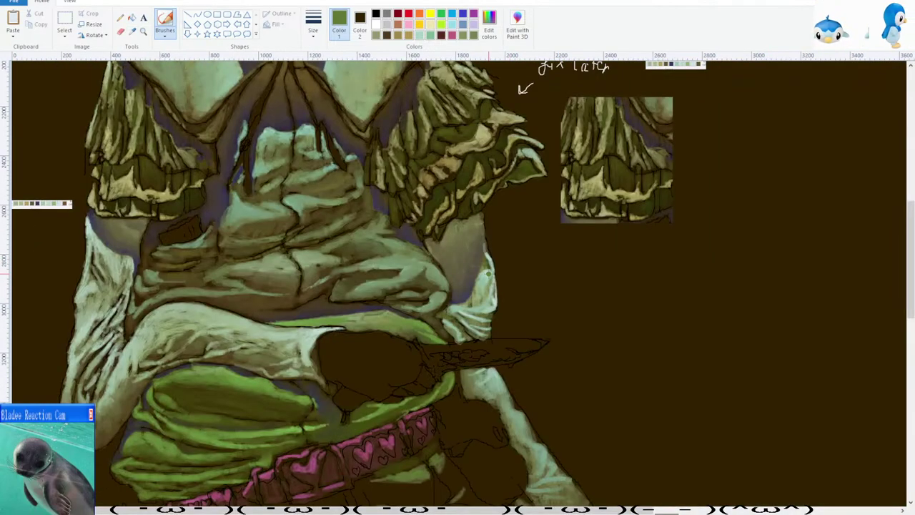
pyautogui.scroll(-1, 469, 296)
pyautogui.scroll(1, 467, 301)
pyautogui.scroll(-1, 462, 306)
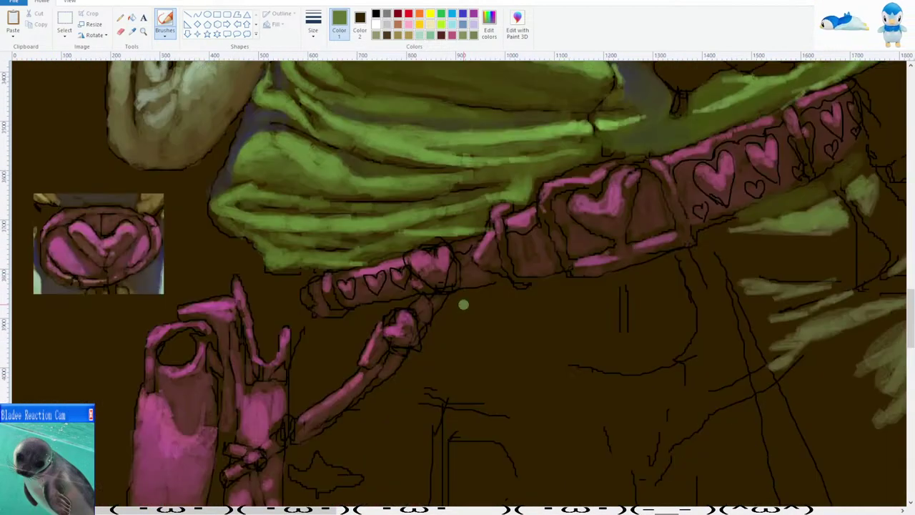
pyautogui.hscroll(1, 308, 509)
pyautogui.click(131, 32)
pyautogui.click(563, 262)
pyautogui.moveTo(552, 218)
pyautogui.mouseDown()
pyautogui.moveTo(615, 204)
pyautogui.moveTo(658, 163)
pyautogui.mouseUp()
pyautogui.moveTo(624, 199)
pyautogui.mouseDown()
pyautogui.moveTo(635, 201)
pyautogui.moveTo(582, 212)
pyautogui.mouseUp()
# Sample green from the patch under the belt and extend its pointed left tip.
pyautogui.click(133, 33)
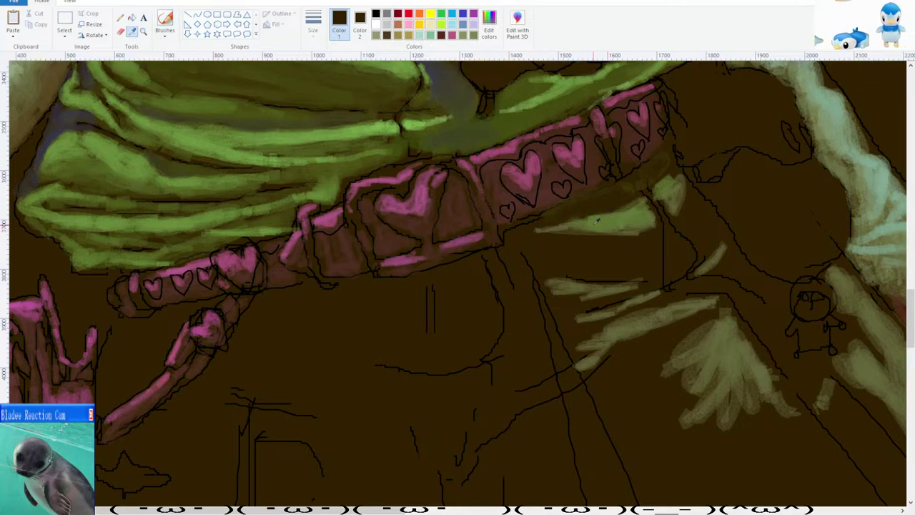
pyautogui.click(597, 222)
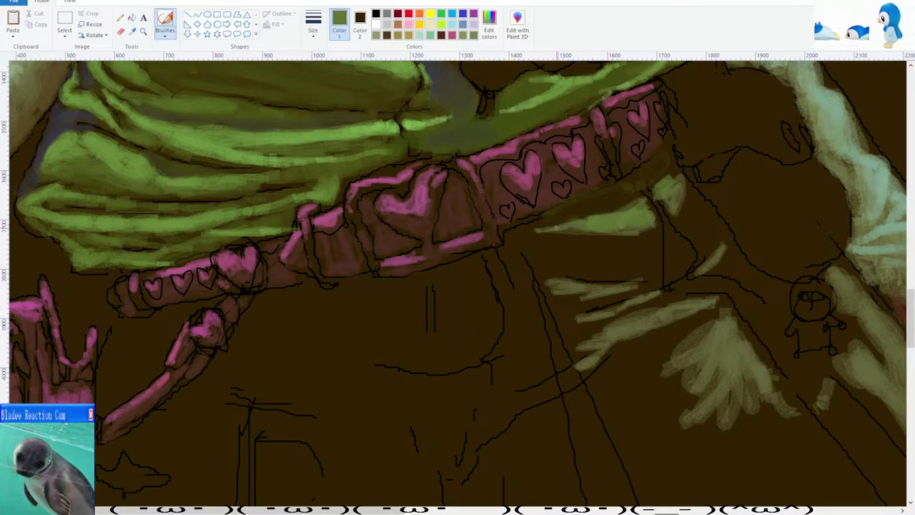
pyautogui.scroll(-3, 534, 230)
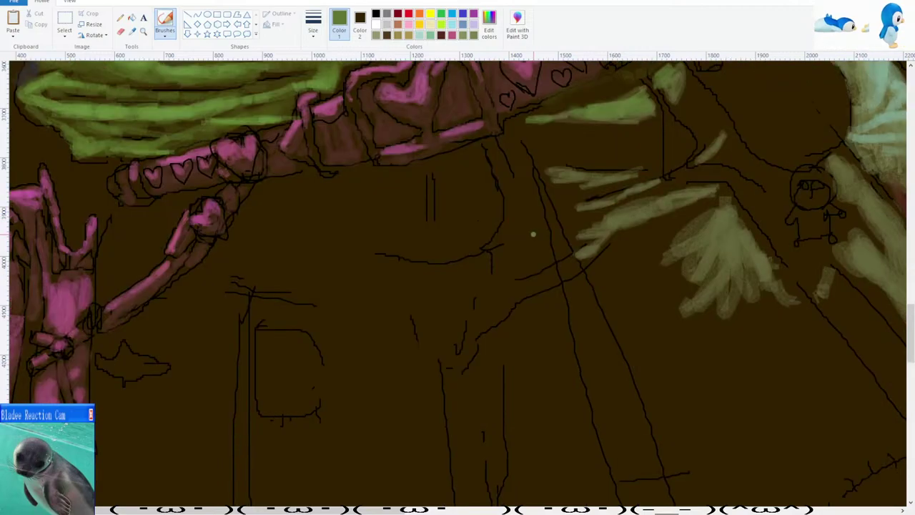
pyautogui.scroll(3, 383, 241)
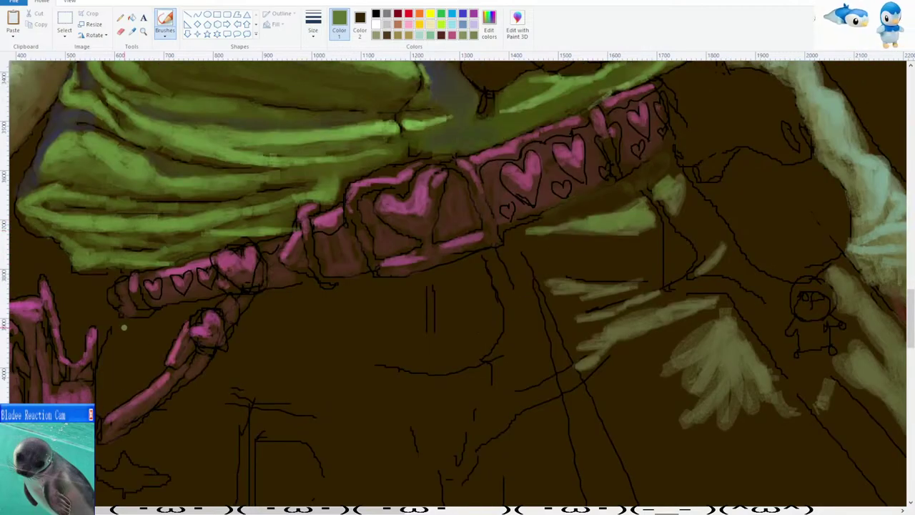
# Paint thin green fold lines on the left trouser leg on both sides of the hanging pink strap.
pyautogui.moveTo(121, 334); pyautogui.dragTo(163, 350)
pyautogui.scroll(-1, 164, 351)
pyautogui.scroll(1, 171, 351)
pyautogui.scroll(-3, 207, 368)
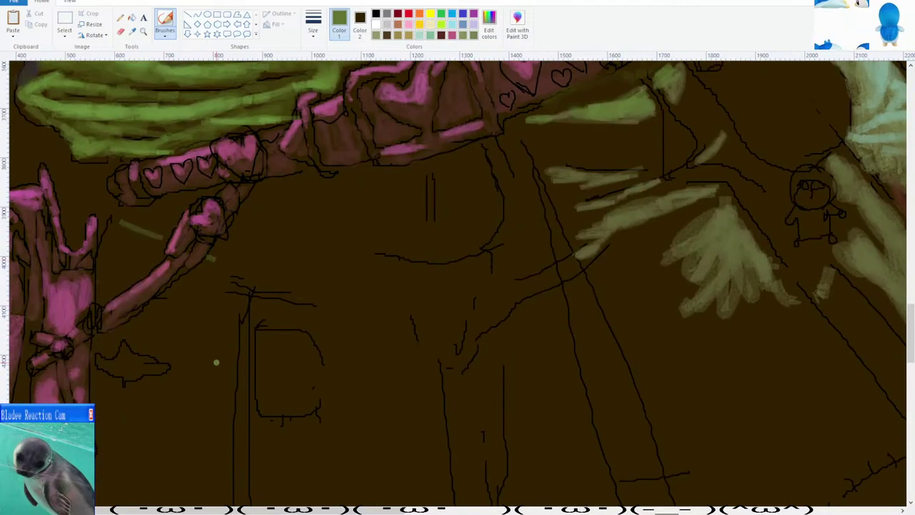
pyautogui.moveTo(221, 266); pyautogui.dragTo(180, 350)
pyautogui.hotkey('ctrl', 'z')
pyautogui.moveTo(212, 262)
pyautogui.mouseDown()
pyautogui.moveTo(165, 330)
pyautogui.moveTo(133, 344)
pyautogui.moveTo(181, 301)
pyautogui.moveTo(132, 339)
pyautogui.moveTo(142, 354)
pyautogui.moveTo(156, 345)
pyautogui.moveTo(213, 289)
pyautogui.mouseUp()
pyautogui.hotkey('ctrl', 'z')
pyautogui.hotkey('ctrl', 'z')
pyautogui.moveTo(156, 355); pyautogui.dragTo(229, 296)
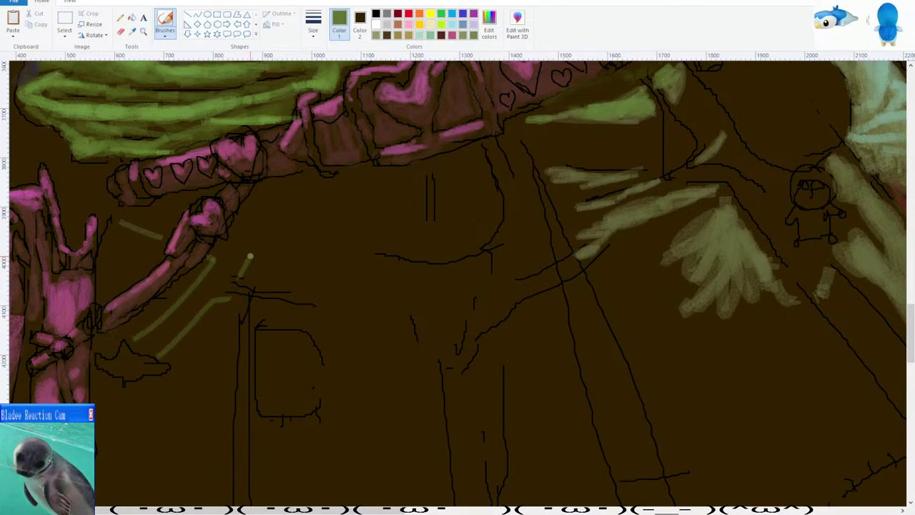
# Fill the trouser patch between the pink sheath and the hanging strap with green, resampling its tone to blend.
pyautogui.scroll(-1, 280, 239)
pyautogui.scroll(1, 257, 248)
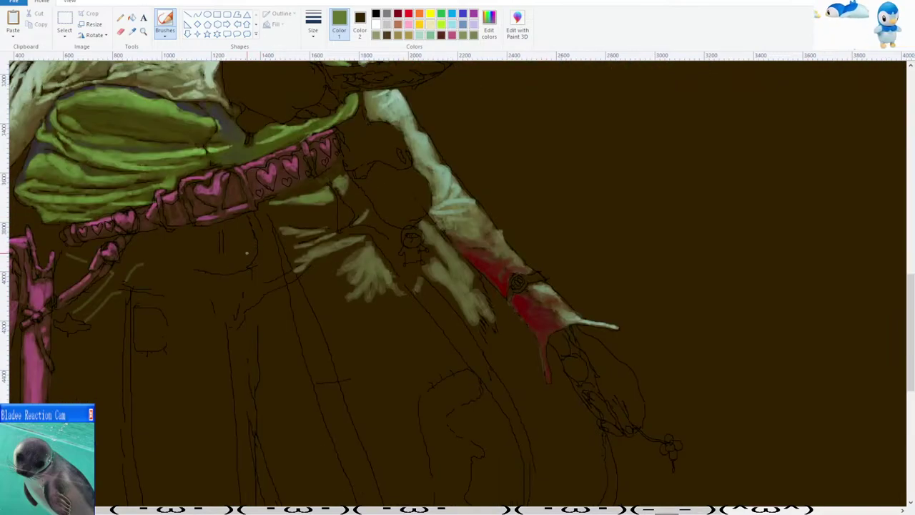
pyautogui.scroll(1, 229, 269)
pyautogui.scroll(-1, 148, 289)
pyautogui.moveTo(151, 238)
pyautogui.mouseDown()
pyautogui.moveTo(113, 222)
pyautogui.moveTo(121, 250)
pyautogui.moveTo(125, 243)
pyautogui.moveTo(118, 229)
pyautogui.moveTo(123, 246)
pyautogui.moveTo(107, 266)
pyautogui.moveTo(109, 283)
pyautogui.mouseUp()
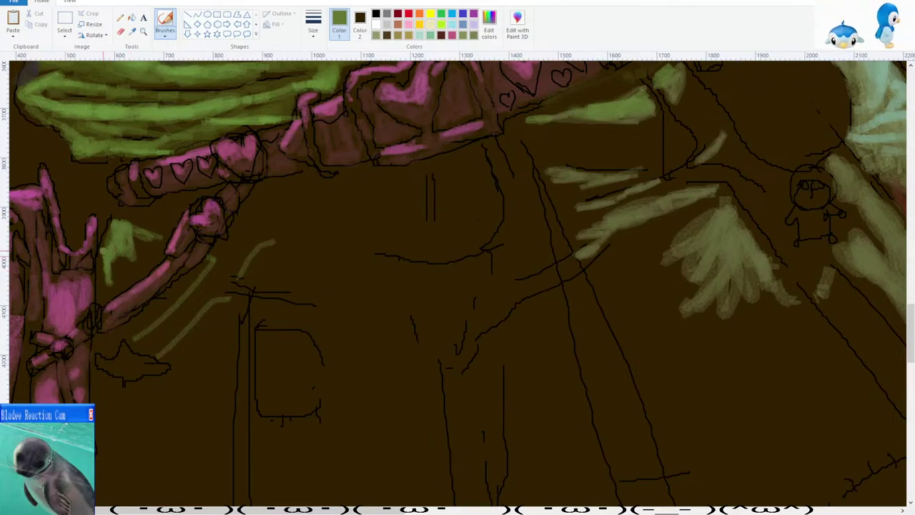
pyautogui.scroll(3, 457, 283)
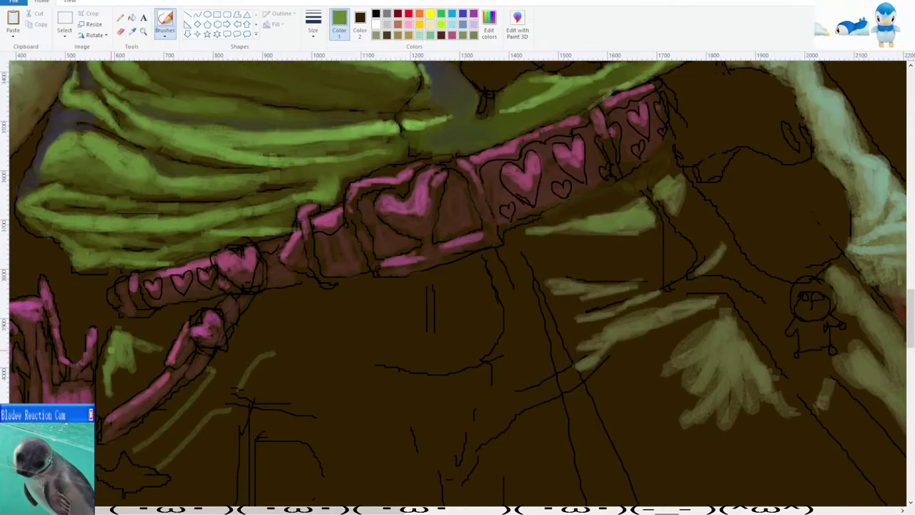
pyautogui.scroll(-3, 122, 346)
pyautogui.click(132, 30)
pyautogui.click(110, 254)
pyautogui.moveTo(111, 262); pyautogui.dragTo(139, 263)
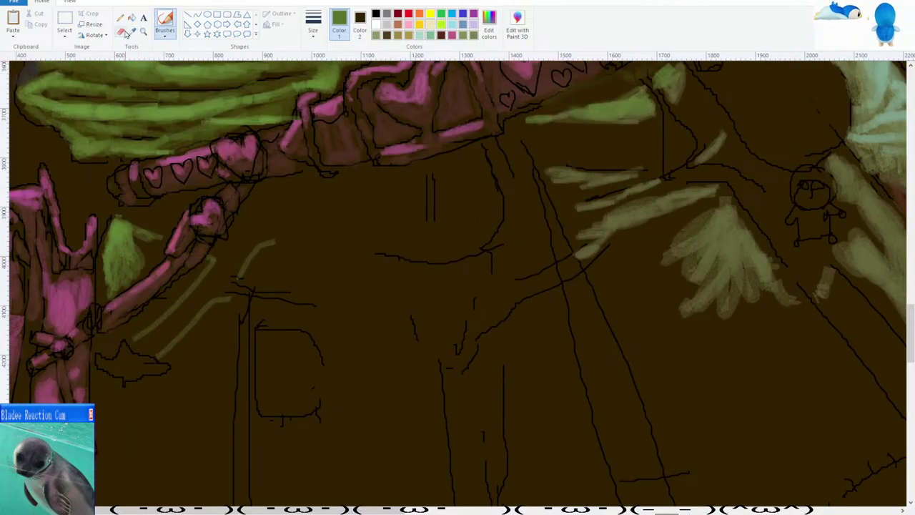
# Sample darker olive from the fan-shaped folds and shade the left trouser leg around the hanging strap.
pyautogui.click(132, 31)
pyautogui.click(721, 216)
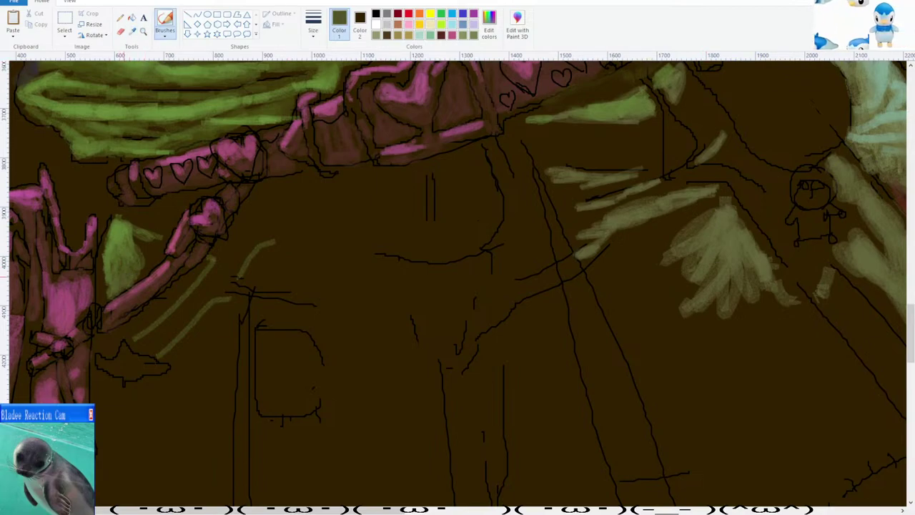
pyautogui.moveTo(135, 277)
pyautogui.mouseDown()
pyautogui.moveTo(150, 250)
pyautogui.moveTo(136, 242)
pyautogui.moveTo(159, 259)
pyautogui.mouseUp()
pyautogui.moveTo(190, 285)
pyautogui.mouseDown()
pyautogui.moveTo(195, 275)
pyautogui.moveTo(146, 326)
pyautogui.moveTo(116, 330)
pyautogui.moveTo(134, 338)
pyautogui.moveTo(110, 337)
pyautogui.moveTo(110, 348)
pyautogui.mouseUp()
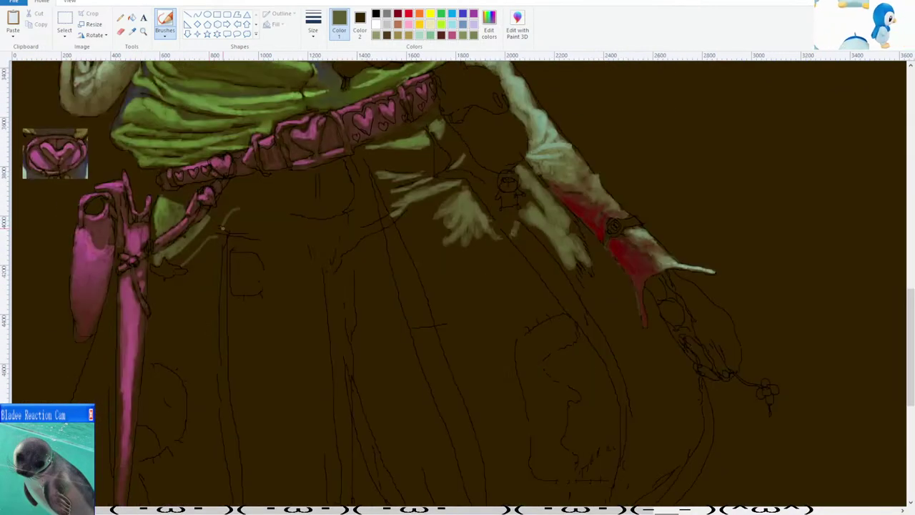
# Thicken the olive fold beside the hanging pink strap and redo the stroke running down from its lower end.
pyautogui.moveTo(208, 240)
pyautogui.mouseDown()
pyautogui.moveTo(202, 253)
pyautogui.moveTo(214, 238)
pyautogui.mouseUp()
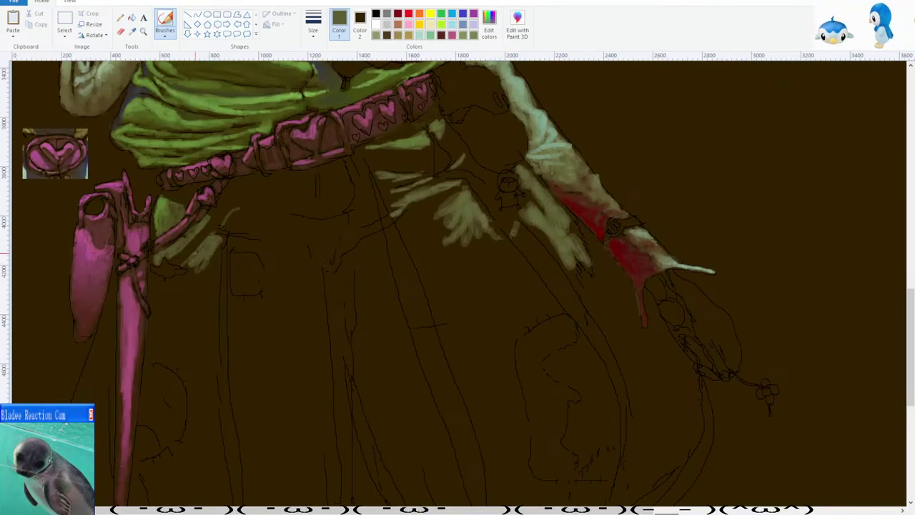
pyautogui.scroll(-1, 196, 252)
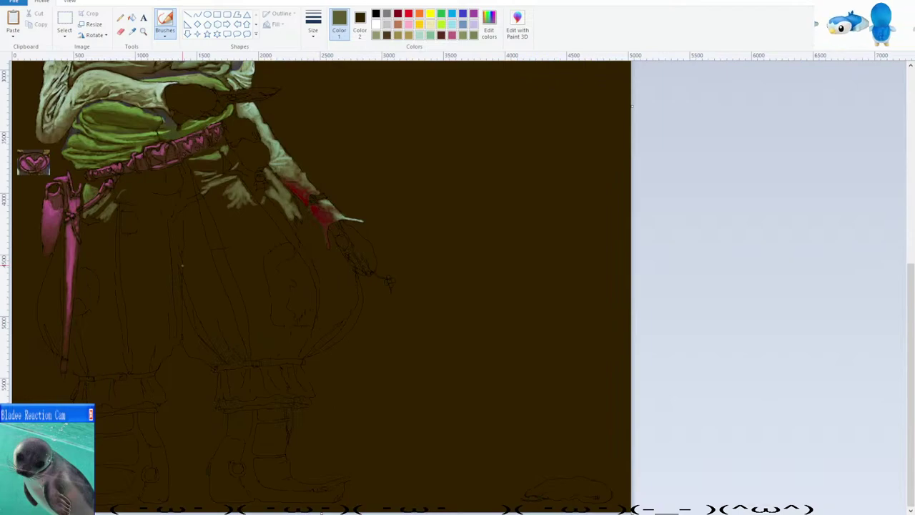
pyautogui.scroll(1, 183, 265)
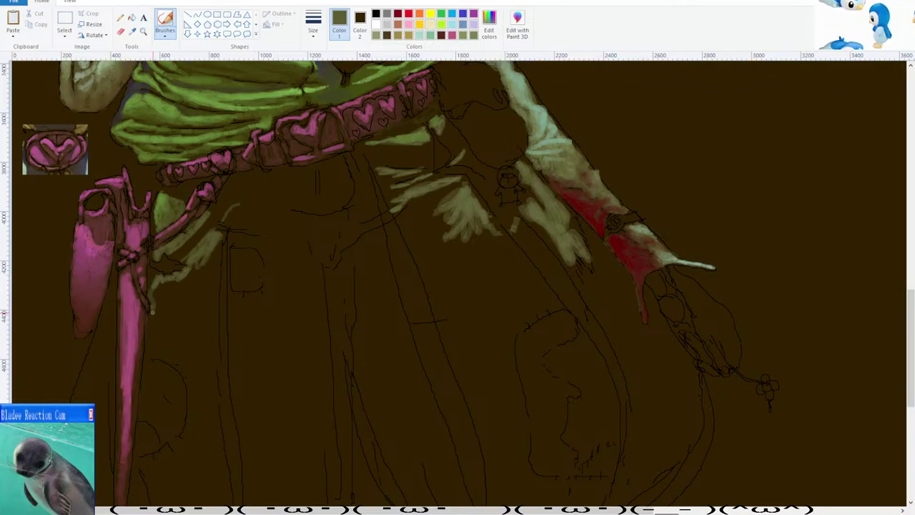
pyautogui.scroll(-1, 156, 332)
pyautogui.scroll(1, 161, 323)
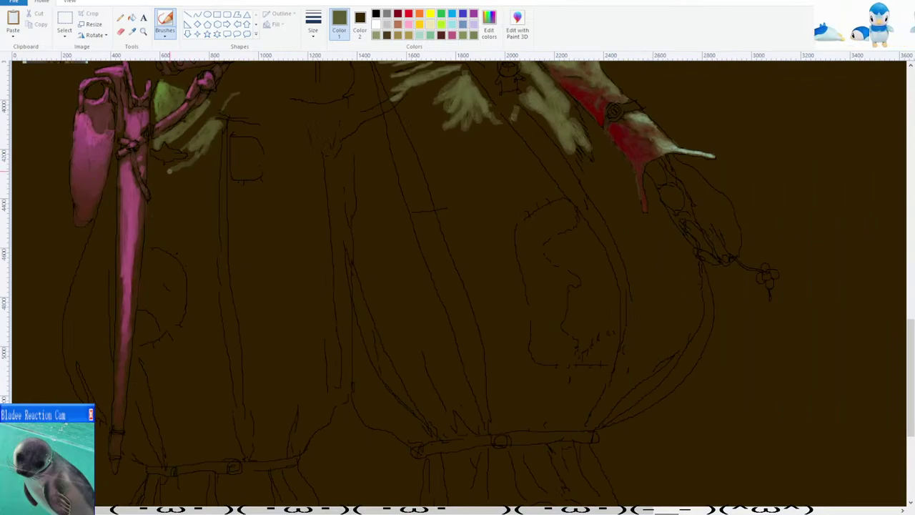
pyautogui.hotkey('ctrl', 'z')
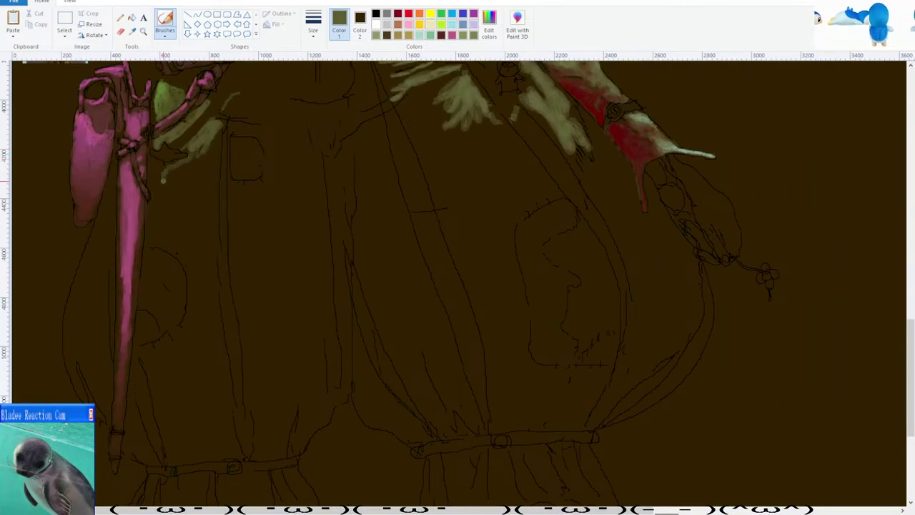
pyautogui.moveTo(159, 205)
pyautogui.mouseDown()
pyautogui.moveTo(177, 172)
pyautogui.moveTo(201, 175)
pyautogui.moveTo(214, 154)
pyautogui.moveTo(186, 165)
pyautogui.mouseUp()
# Fill the left trouser panel with olive from the fold down to the round patch outline, stopping at the seam.
pyautogui.scroll(1, 206, 148)
pyautogui.scroll(1, 206, 158)
pyautogui.scroll(-3, 346, 206)
pyautogui.moveTo(338, 199)
pyautogui.mouseDown()
pyautogui.moveTo(354, 260)
pyautogui.moveTo(369, 265)
pyautogui.moveTo(386, 224)
pyautogui.mouseUp()
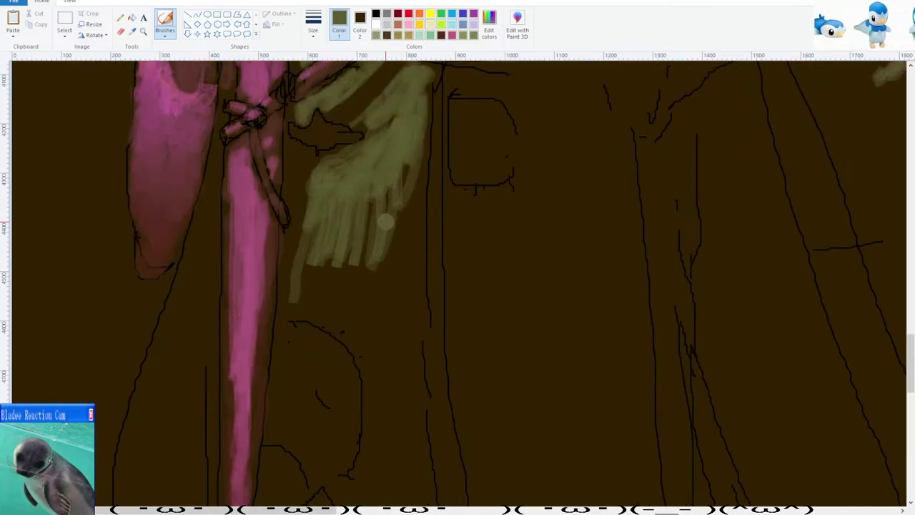
pyautogui.moveTo(339, 256)
pyautogui.mouseDown()
pyautogui.moveTo(311, 266)
pyautogui.moveTo(372, 206)
pyautogui.moveTo(406, 193)
pyautogui.moveTo(405, 314)
pyautogui.moveTo(394, 242)
pyautogui.moveTo(315, 305)
pyautogui.moveTo(342, 314)
pyautogui.mouseUp()
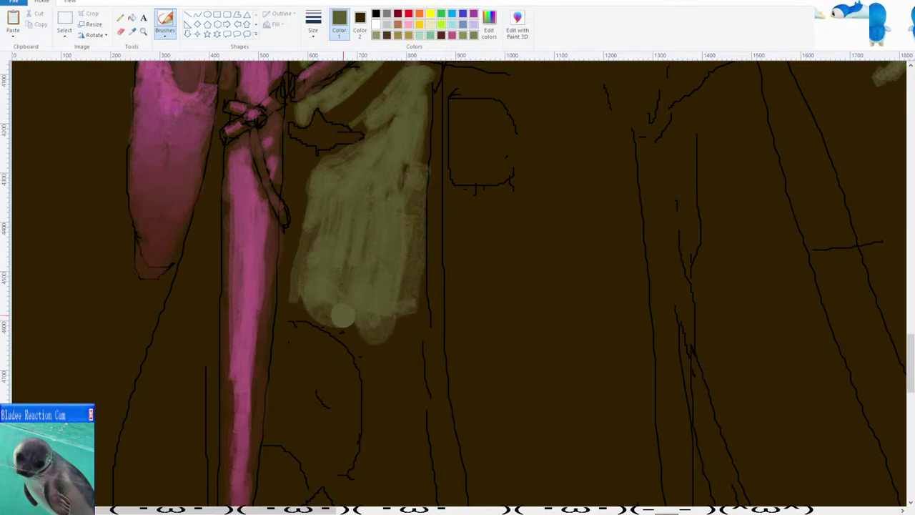
# Sample pale green from the bent sleeve and lighten the olive trouser panel, resampling a mid tone to blend it.
pyautogui.scroll(-5, 341, 314)
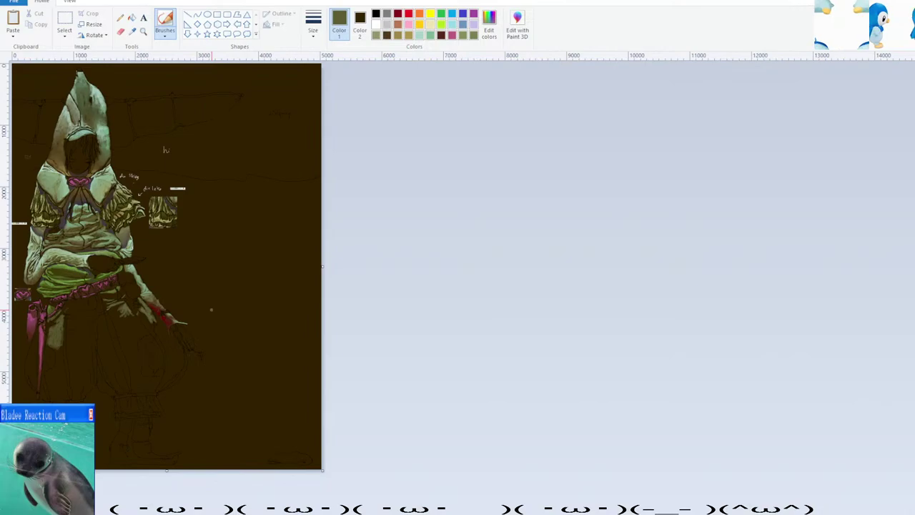
pyautogui.scroll(5, 211, 309)
pyautogui.scroll(-5, 211, 309)
pyautogui.scroll(-3, 211, 309)
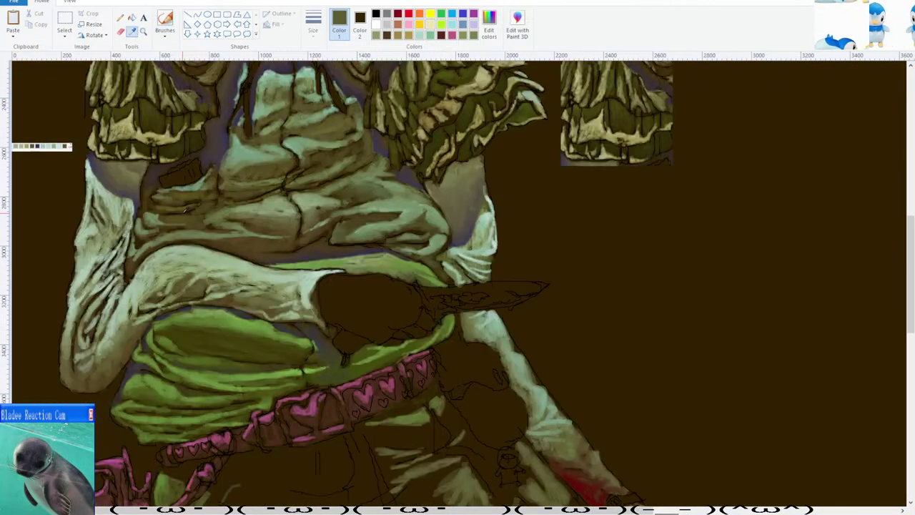
pyautogui.click(194, 264)
pyautogui.scroll(-6, 174, 284)
pyautogui.scroll(3, 182, 257)
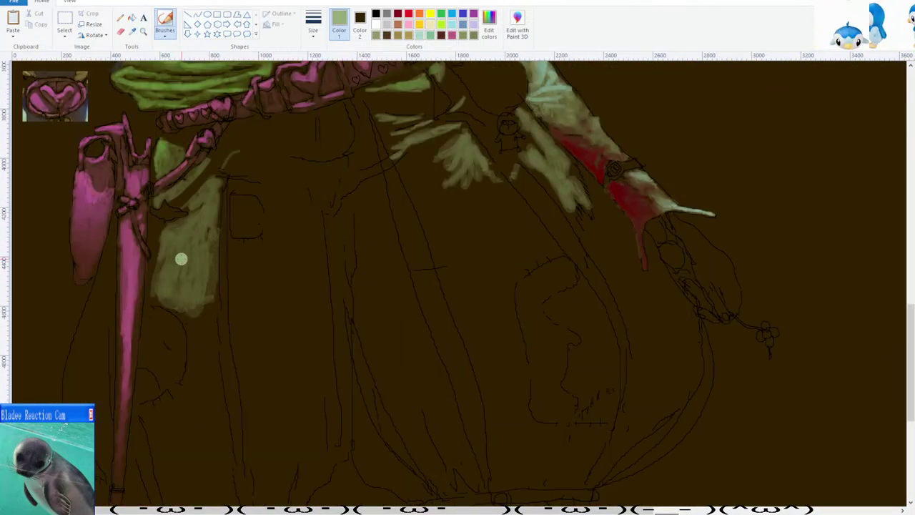
pyautogui.click(132, 31)
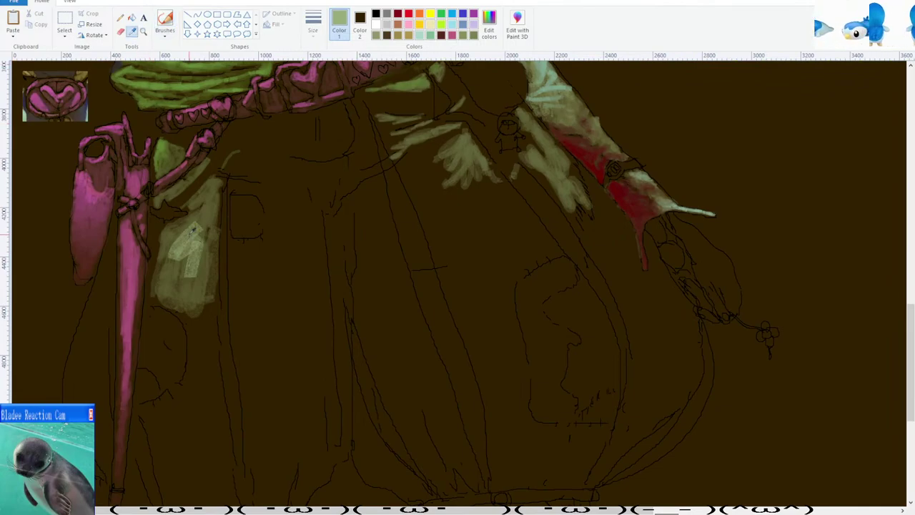
pyautogui.click(195, 232)
pyautogui.moveTo(163, 265)
pyautogui.mouseDown()
pyautogui.moveTo(205, 282)
pyautogui.moveTo(199, 255)
pyautogui.moveTo(210, 194)
pyautogui.mouseUp()
# Resample green from the panel's upper and lower areas and extend the panel down between the round patch and the seam.
pyautogui.scroll(-2, 210, 194)
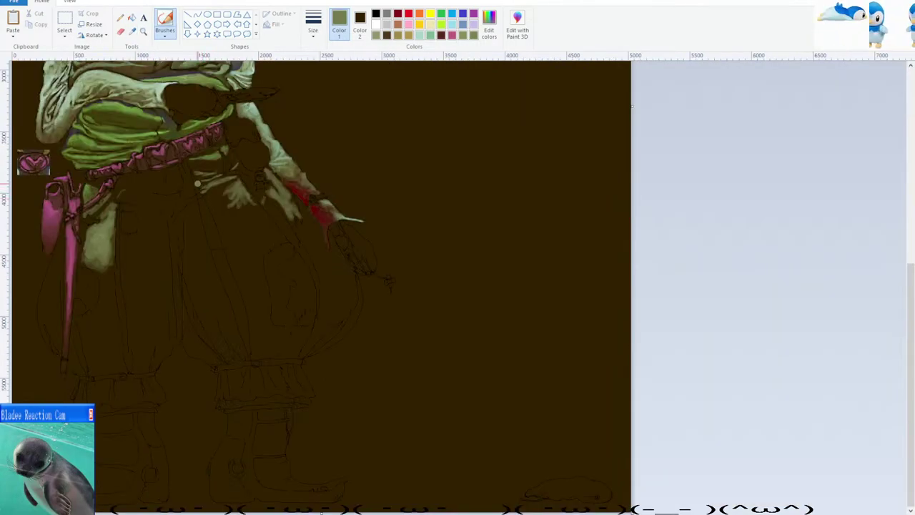
pyautogui.scroll(1, 199, 185)
pyautogui.scroll(-3, 191, 175)
pyautogui.click(132, 31)
pyautogui.scroll(1, 208, 153)
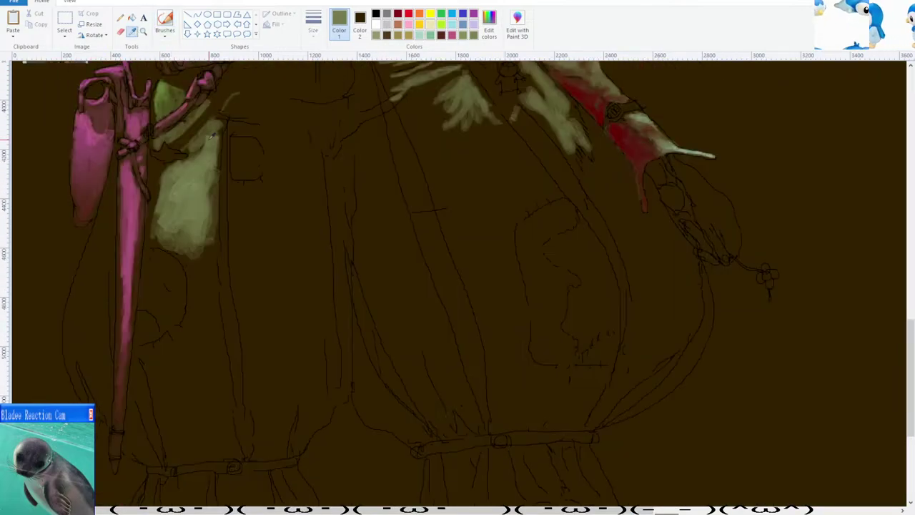
pyautogui.click(207, 138)
pyautogui.scroll(-2, 202, 143)
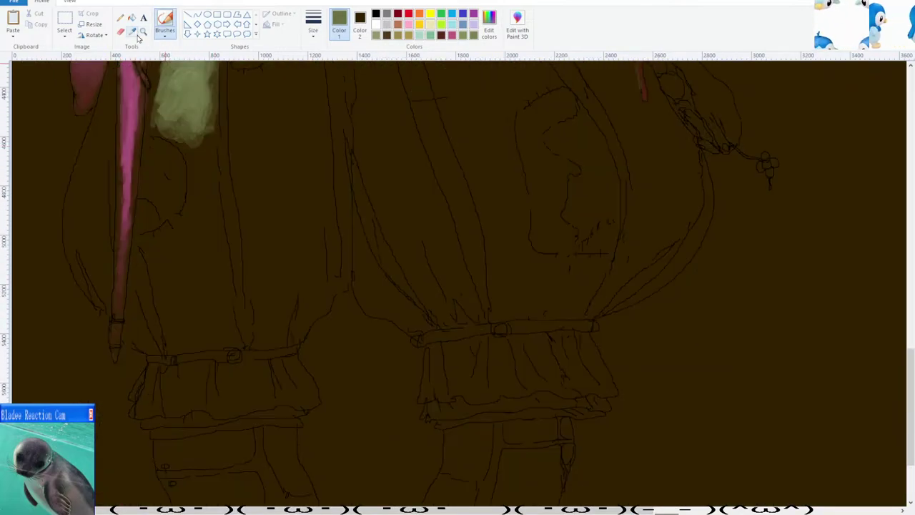
pyautogui.click(132, 32)
pyautogui.scroll(2, 187, 210)
pyautogui.click(171, 225)
pyautogui.moveTo(157, 217)
pyautogui.mouseDown()
pyautogui.moveTo(176, 246)
pyautogui.moveTo(206, 250)
pyautogui.moveTo(206, 308)
pyautogui.mouseUp()
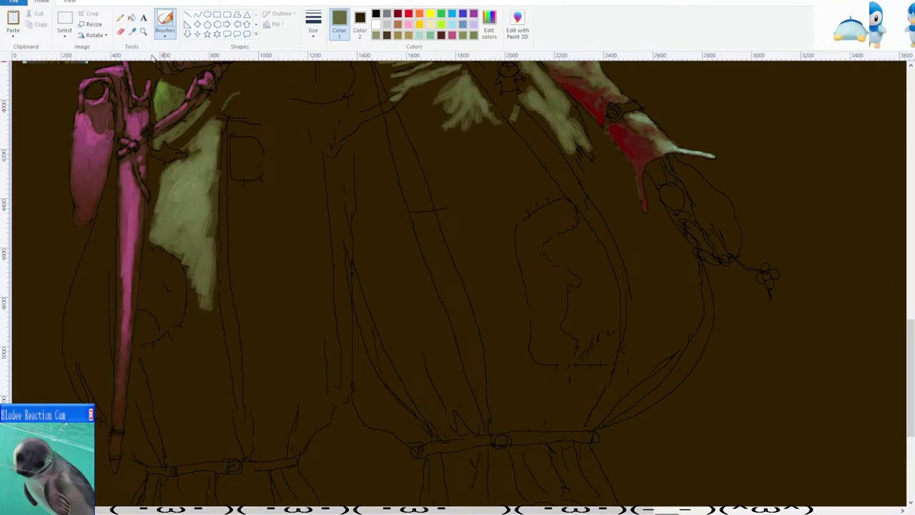
# Sample green from the fan-shaped folds, adjust it to a darker olive, and extend the panel below the round patch.
pyautogui.click(133, 32)
pyautogui.click(469, 106)
pyautogui.moveTo(200, 293)
pyautogui.mouseDown()
pyautogui.moveTo(202, 316)
pyautogui.moveTo(188, 333)
pyautogui.moveTo(209, 351)
pyautogui.mouseUp()
pyautogui.click(490, 24)
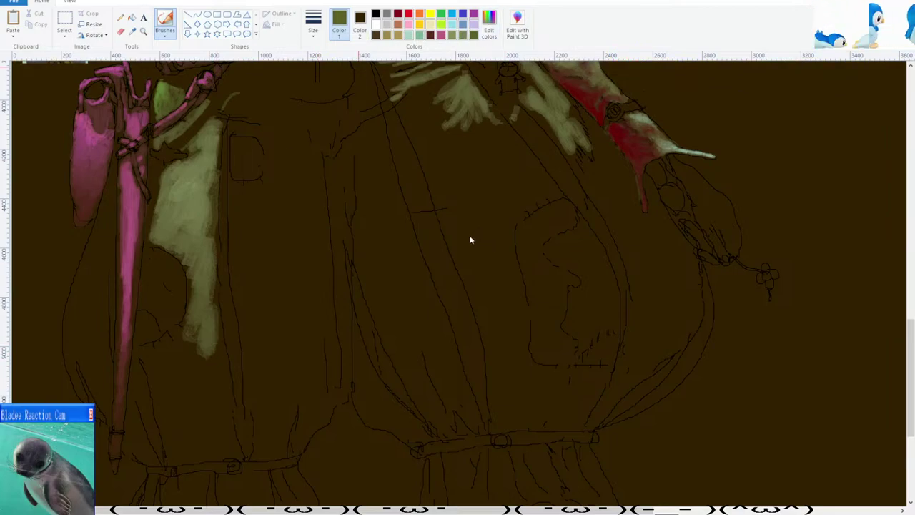
pyautogui.moveTo(195, 339); pyautogui.dragTo(197, 380)
pyautogui.click(132, 32)
pyautogui.click(199, 346)
pyautogui.moveTo(198, 347)
pyautogui.mouseDown()
pyautogui.moveTo(202, 383)
pyautogui.moveTo(176, 336)
pyautogui.moveTo(157, 367)
pyautogui.moveTo(162, 380)
pyautogui.moveTo(179, 393)
pyautogui.moveTo(204, 350)
pyautogui.moveTo(222, 397)
pyautogui.mouseUp()
# Sample the darkest olive from the panel's lower end and fill the rest of it down to the cuff band.
pyautogui.scroll(-3, 210, 331)
pyautogui.click(134, 33)
pyautogui.click(179, 290)
pyautogui.moveTo(179, 294)
pyautogui.mouseDown()
pyautogui.moveTo(168, 330)
pyautogui.moveTo(180, 312)
pyautogui.moveTo(198, 329)
pyautogui.moveTo(225, 313)
pyautogui.moveTo(230, 342)
pyautogui.mouseUp()
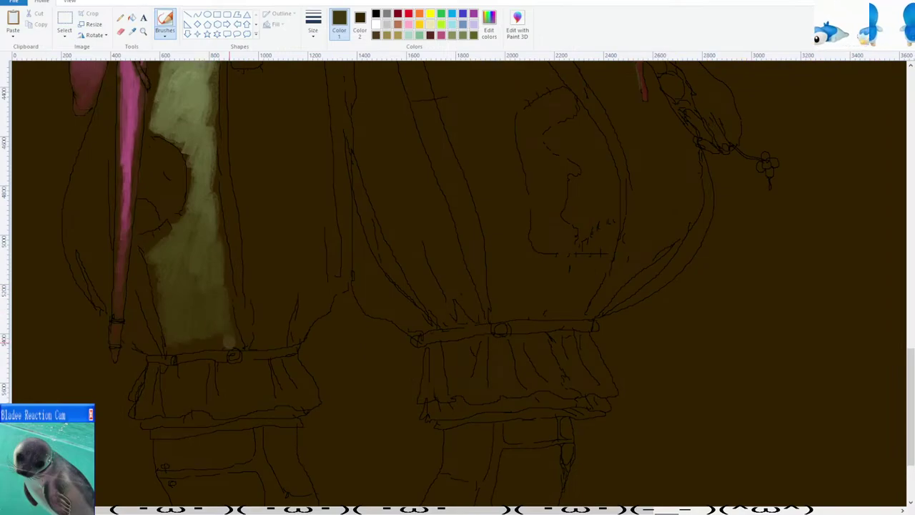
# Sample pale green from the bent sleeve and lay highlight patches on the upper part of the left trouser panel.
pyautogui.scroll(-4, 230, 344)
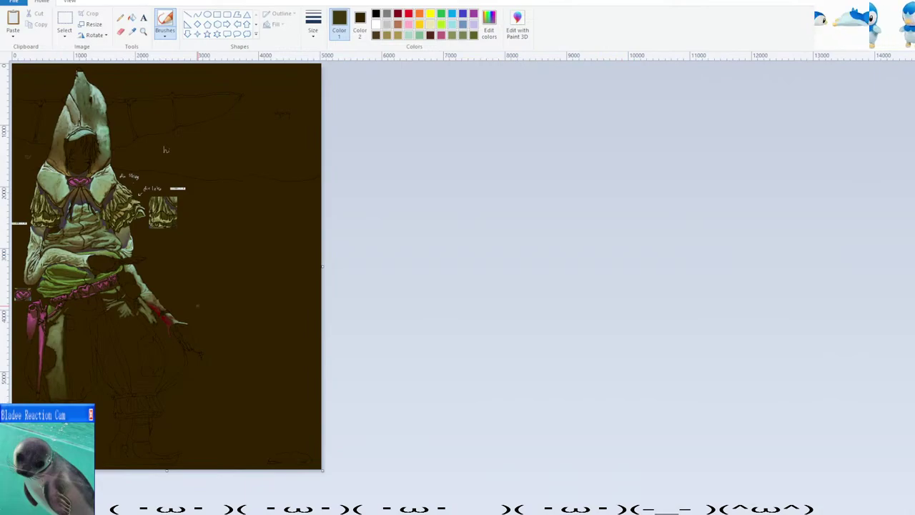
pyautogui.scroll(4, 166, 149)
pyautogui.scroll(-5, 207, 268)
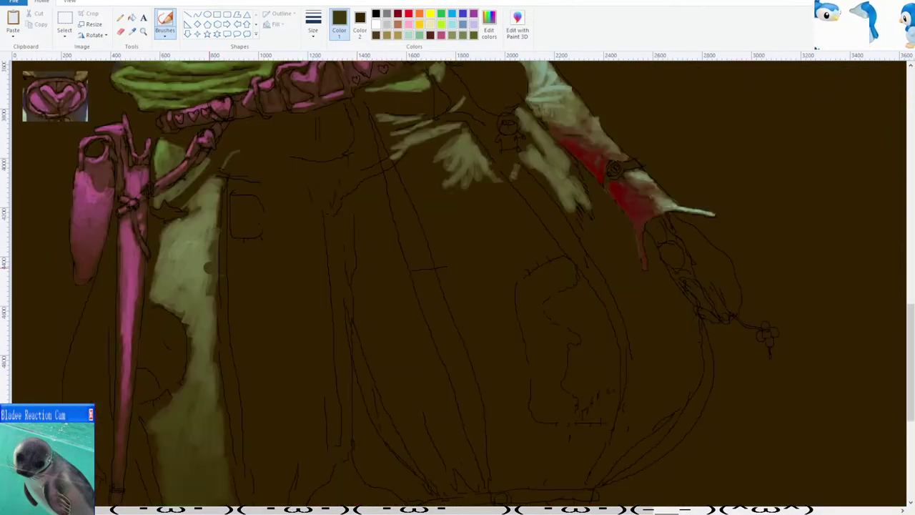
pyautogui.scroll(-5, 208, 268)
pyautogui.scroll(1, 188, 263)
pyautogui.scroll(-3, 194, 264)
pyautogui.click(132, 31)
pyautogui.scroll(3, 357, 194)
pyautogui.scroll(6, 360, 191)
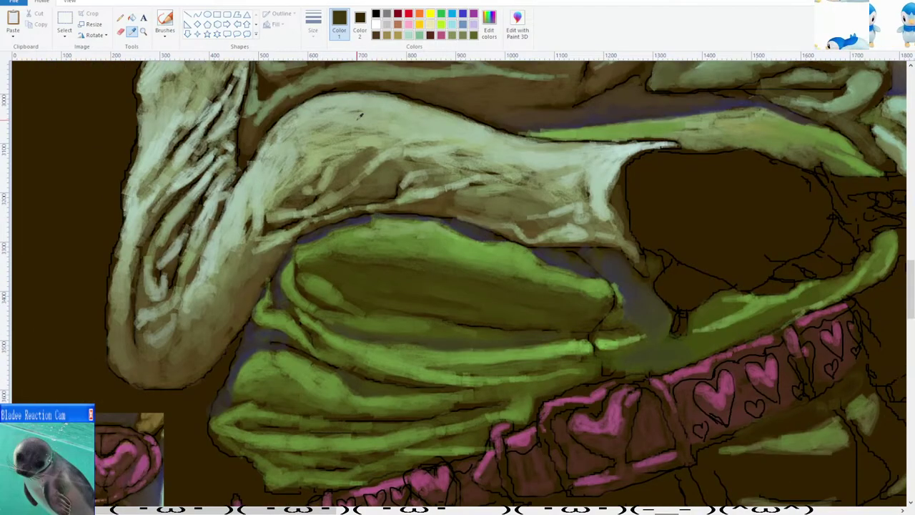
pyautogui.click(361, 115)
pyautogui.scroll(-6, 351, 267)
pyautogui.moveTo(337, 301)
pyautogui.mouseDown()
pyautogui.moveTo(357, 306)
pyautogui.moveTo(378, 350)
pyautogui.moveTo(396, 325)
pyautogui.moveTo(379, 348)
pyautogui.mouseUp()
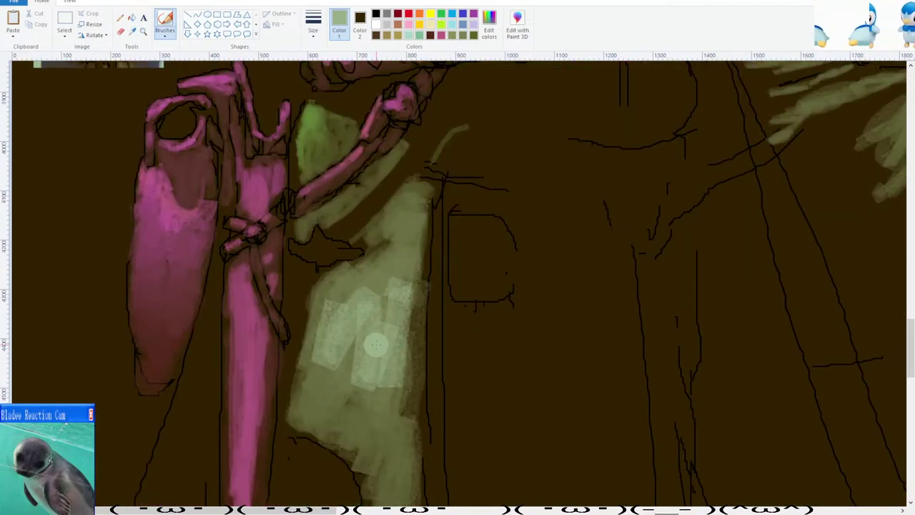
# Resample a green from the highlight and fill the gaps between the highlight patches above the round patch.
pyautogui.scroll(-3, 363, 277)
pyautogui.click(134, 36)
pyautogui.click(364, 258)
pyautogui.moveTo(358, 259)
pyautogui.mouseDown()
pyautogui.moveTo(332, 288)
pyautogui.moveTo(363, 316)
pyautogui.moveTo(393, 322)
pyautogui.mouseUp()
pyautogui.hotkey('ctrl', 'pagedown')
pyautogui.scroll(1, 233, 251)
pyautogui.hotkey('ctrl', 'pageup')
pyautogui.scroll(-1, 233, 251)
# Sample a mid green near the highlight's upper edge and soften the highlight into the top of the trouser panel.
pyautogui.click(124, 33)
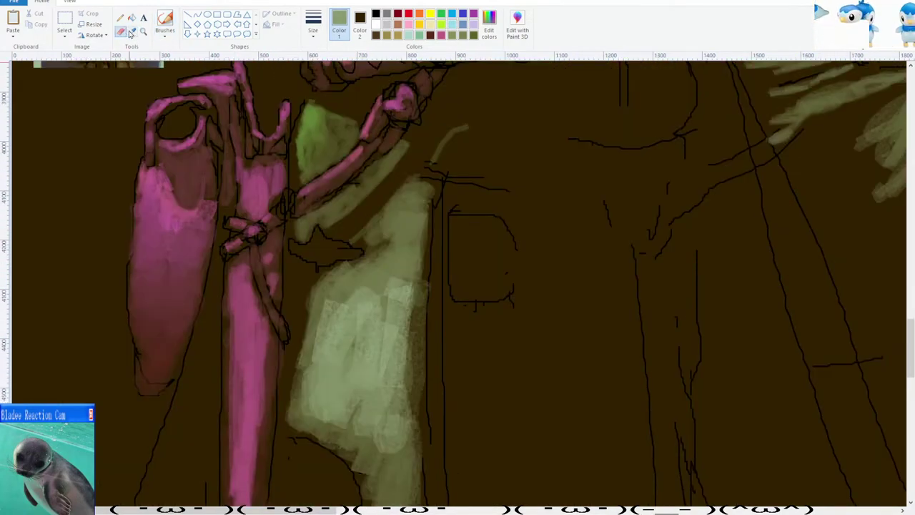
pyautogui.click(327, 315)
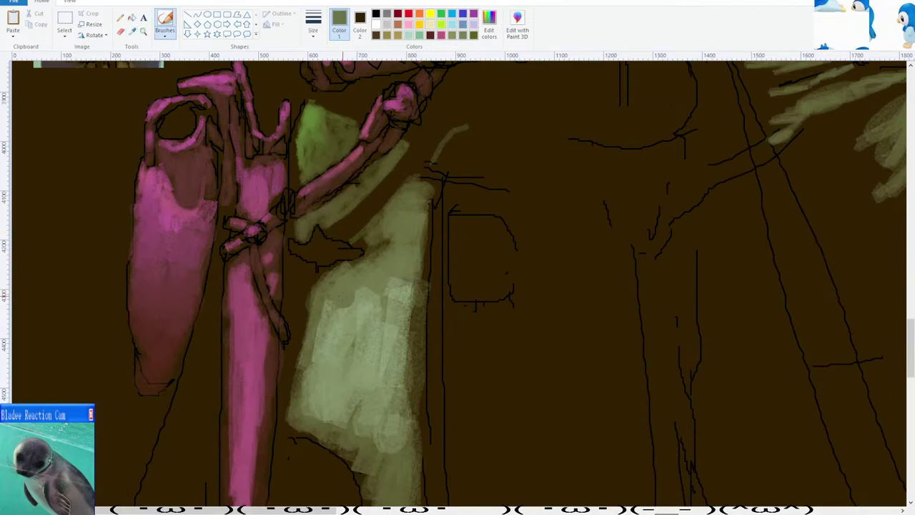
pyautogui.click(133, 32)
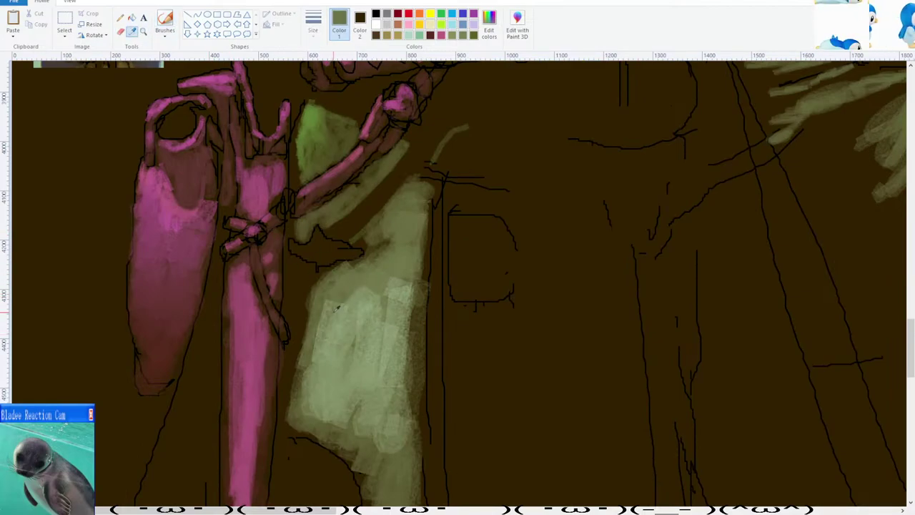
pyautogui.click(334, 312)
pyautogui.moveTo(327, 323); pyautogui.dragTo(399, 290)
# Sample light green from the highlight and sharpen the panel's edge along the top of the round patch.
pyautogui.scroll(-3, 283, 135)
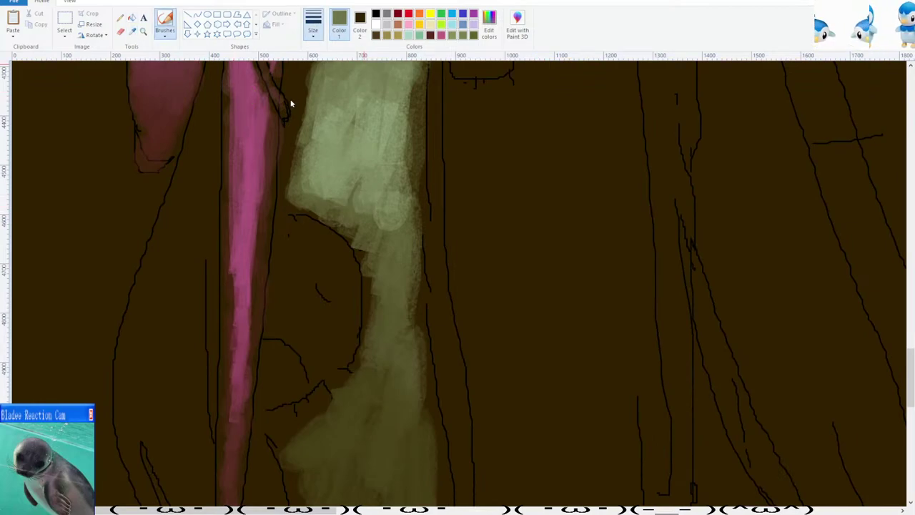
pyautogui.click(132, 32)
pyautogui.click(328, 158)
pyautogui.moveTo(305, 166); pyautogui.dragTo(293, 195)
pyautogui.moveTo(302, 149)
pyautogui.mouseDown()
pyautogui.moveTo(298, 213)
pyautogui.moveTo(315, 210)
pyautogui.moveTo(290, 207)
pyautogui.moveTo(329, 215)
pyautogui.moveTo(349, 230)
pyautogui.mouseUp()
pyautogui.scroll(-2, 346, 228)
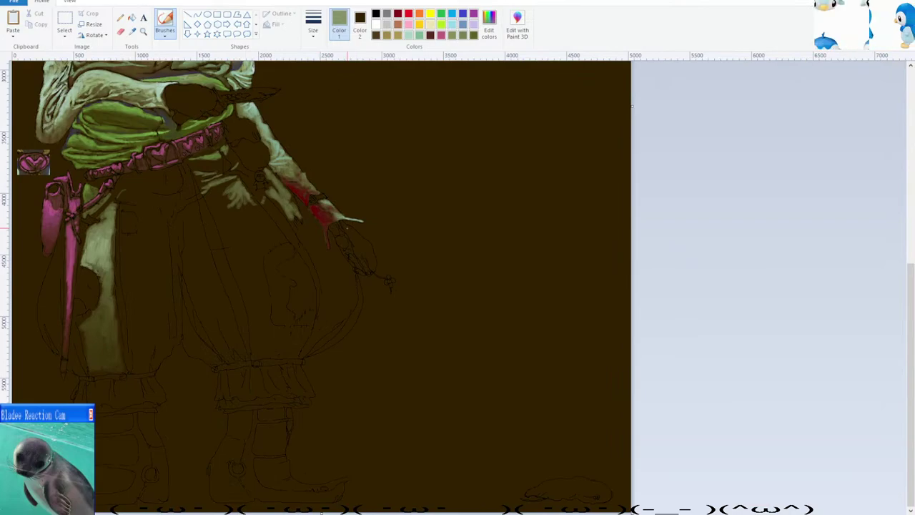
pyautogui.keyDown('ctrl'); pyautogui.scroll(2, 632, 105); pyautogui.keyUp('ctrl')
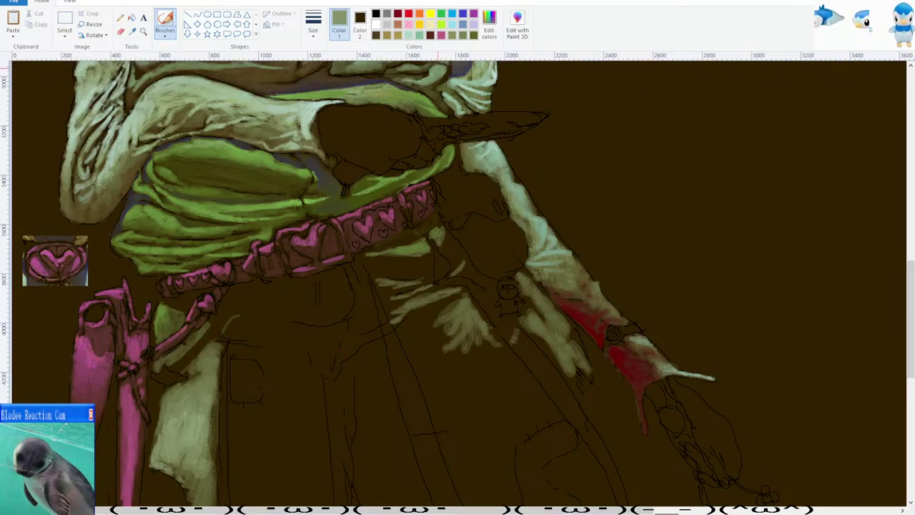
pyautogui.scroll(-5, 256, 324)
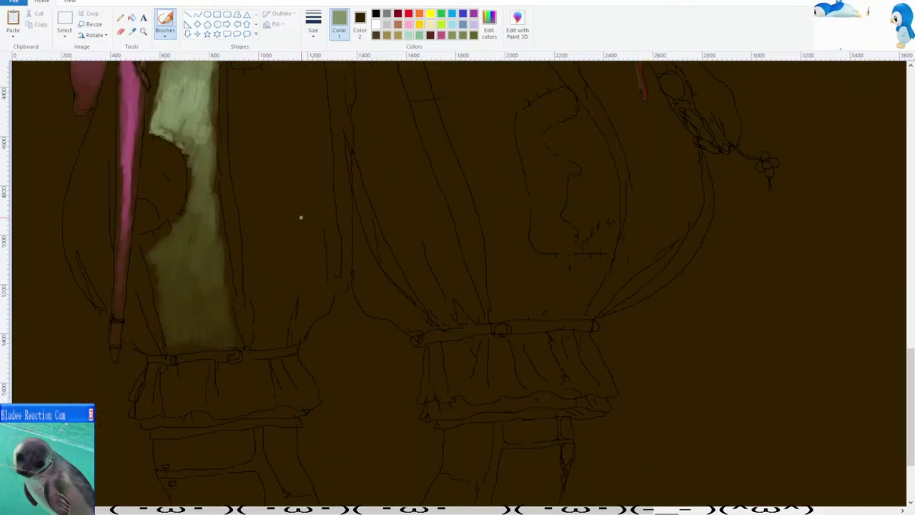
pyautogui.scroll(1, 264, 185)
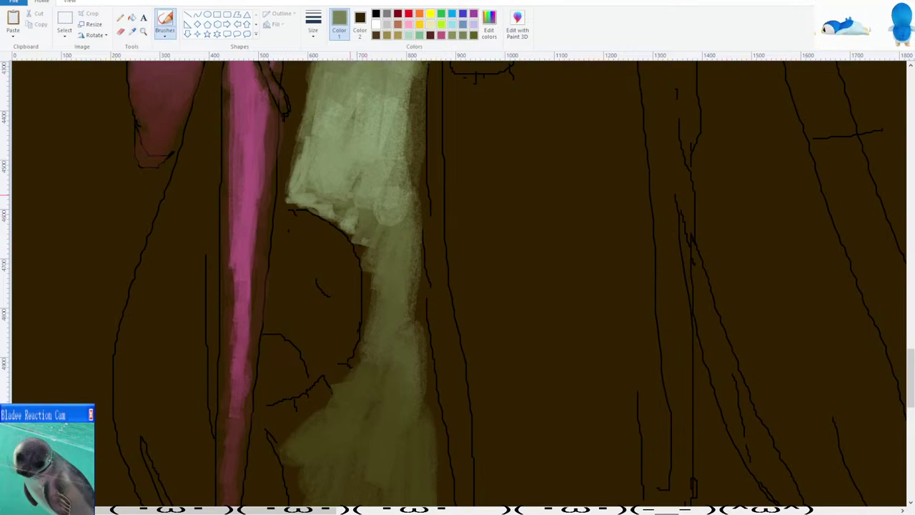
# Sample pale green from the character's upper clothing and paint short slanted highlight streaks across the upper trouser panel.
pyautogui.keyDown('ctrl'); pyautogui.scroll(-3, 372, 225); pyautogui.keyUp('ctrl')
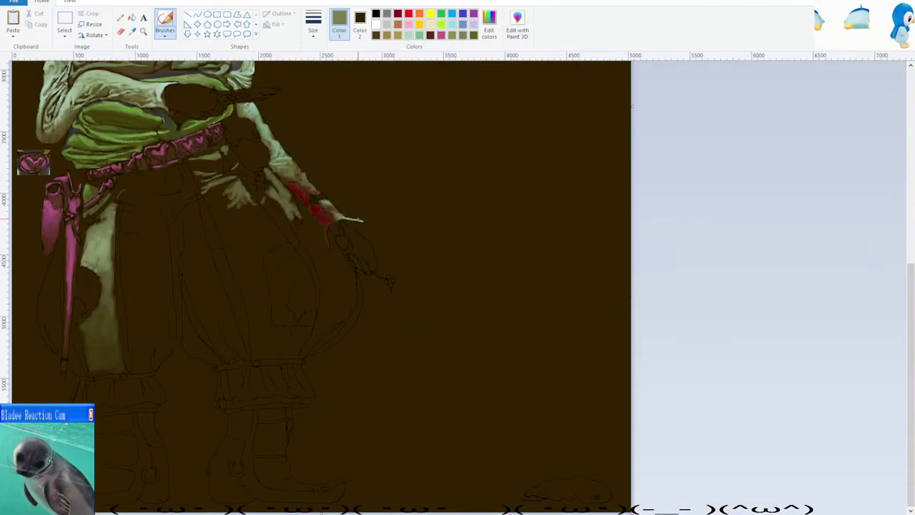
pyautogui.keyDown('ctrl'); pyautogui.scroll(2, 361, 217); pyautogui.keyUp('ctrl')
pyautogui.scroll(-5, 358, 208)
pyautogui.scroll(3, 327, 116)
pyautogui.click(132, 32)
pyautogui.scroll(1, 232, 85)
pyautogui.scroll(3, 371, 218)
pyautogui.click(374, 250)
pyautogui.scroll(-9, 354, 314)
pyautogui.moveTo(328, 240); pyautogui.dragTo(323, 253)
pyautogui.moveTo(341, 206); pyautogui.dragTo(338, 235)
pyautogui.moveTo(353, 204); pyautogui.dragTo(342, 253)
pyautogui.moveTo(373, 219); pyautogui.dragTo(365, 256)
pyautogui.moveTo(382, 206); pyautogui.dragTo(381, 242)
pyautogui.moveTo(396, 209); pyautogui.dragTo(385, 241)
# Resample greens from the upper trouser panel and blend the highlight's top edge and its side along the seam.
pyautogui.click(132, 32)
pyautogui.click(348, 194)
pyautogui.moveTo(344, 193)
pyautogui.mouseDown()
pyautogui.moveTo(314, 236)
pyautogui.moveTo(403, 168)
pyautogui.moveTo(366, 152)
pyautogui.moveTo(419, 171)
pyautogui.moveTo(407, 144)
pyautogui.moveTo(320, 193)
pyautogui.mouseUp()
pyautogui.click(132, 31)
pyautogui.click(414, 165)
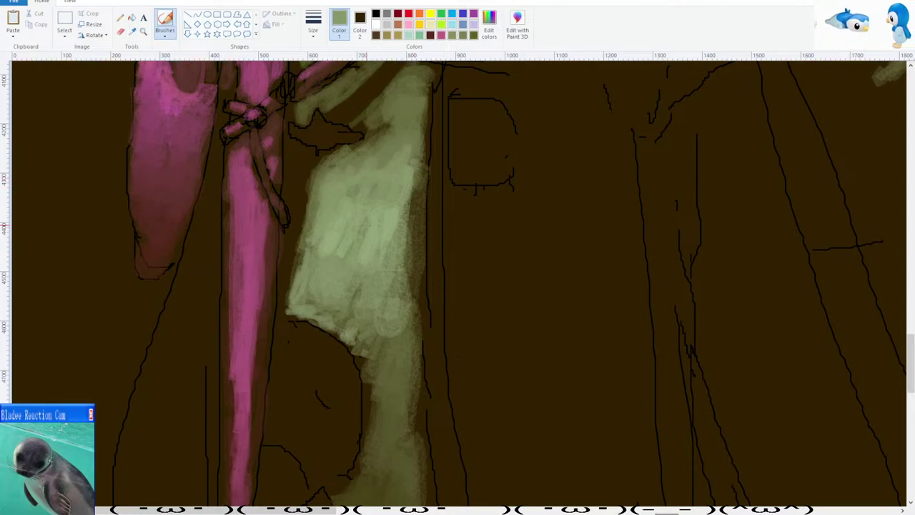
# Sample light green from the highlight and paint a thin broken rim along the round patch's edge beside the pink strap.
pyautogui.click(132, 31)
pyautogui.click(370, 251)
pyautogui.scroll(-2, 322, 268)
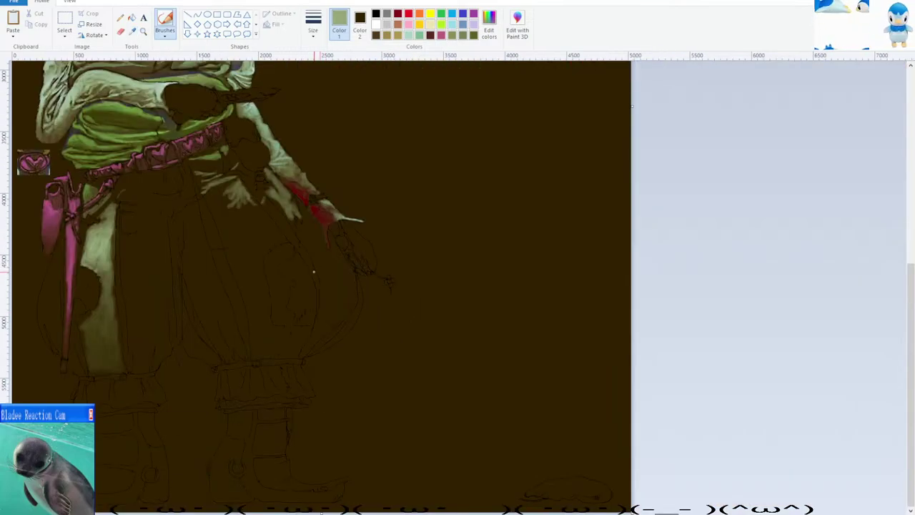
pyautogui.scroll(3, 314, 272)
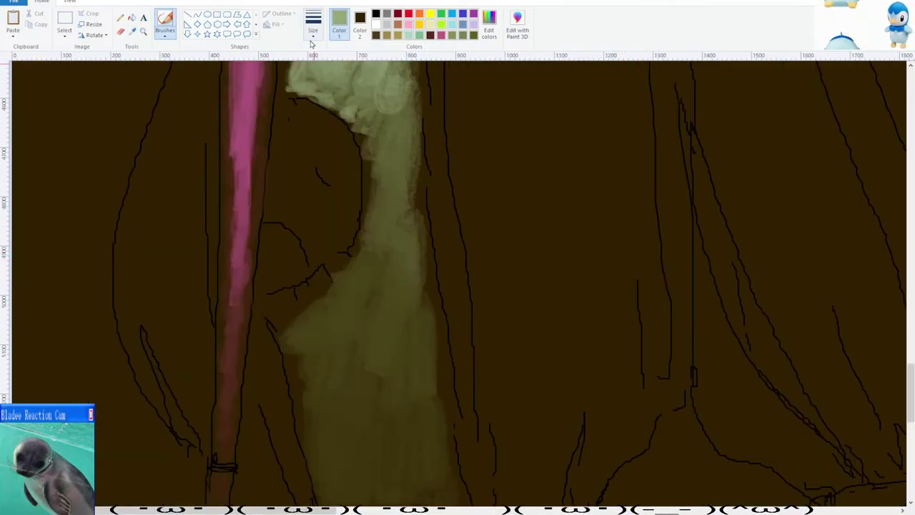
pyautogui.click(286, 302)
pyautogui.scroll(3, 291, 282)
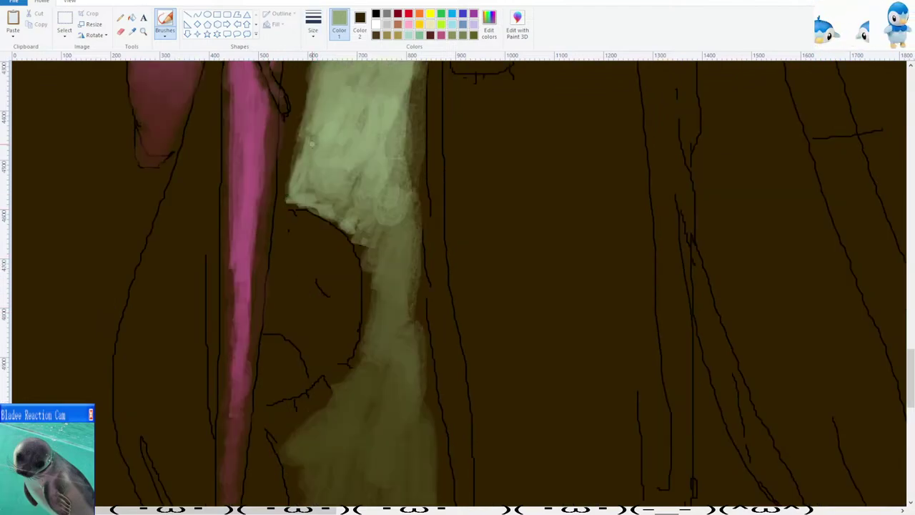
pyautogui.moveTo(285, 208); pyautogui.dragTo(274, 286)
pyautogui.hotkey('ctrl', 'z')
pyautogui.moveTo(287, 207)
pyautogui.mouseDown()
pyautogui.moveTo(271, 257)
pyautogui.moveTo(268, 329)
pyautogui.mouseUp()
pyautogui.scroll(-3, 279, 302)
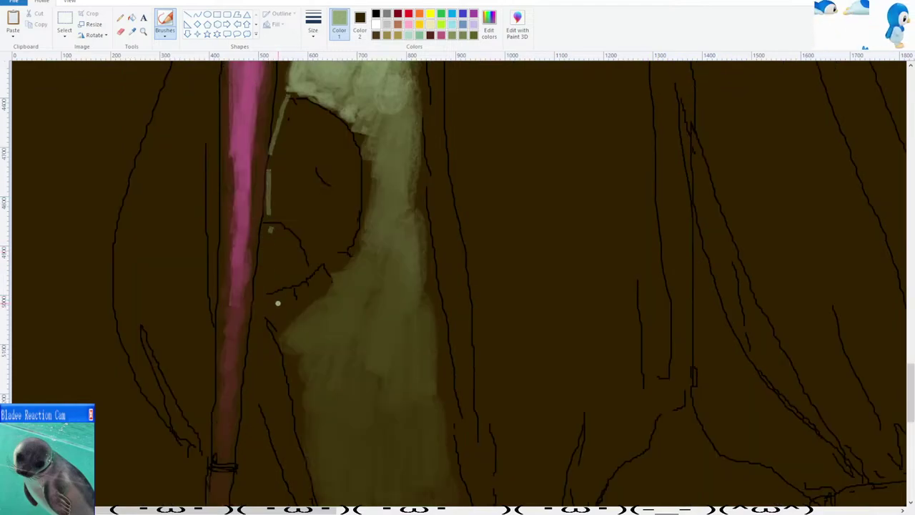
# Paint a row of short pale green scallops along the lower edge of the round patch.
pyautogui.moveTo(301, 291)
pyautogui.mouseDown()
pyautogui.moveTo(303, 299)
pyautogui.moveTo(345, 255)
pyautogui.mouseUp()
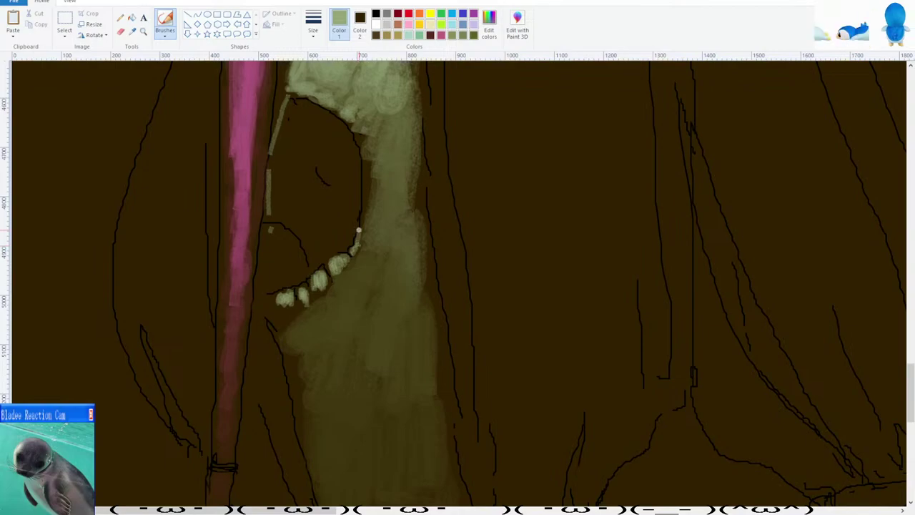
pyautogui.scroll(-1, 358, 230)
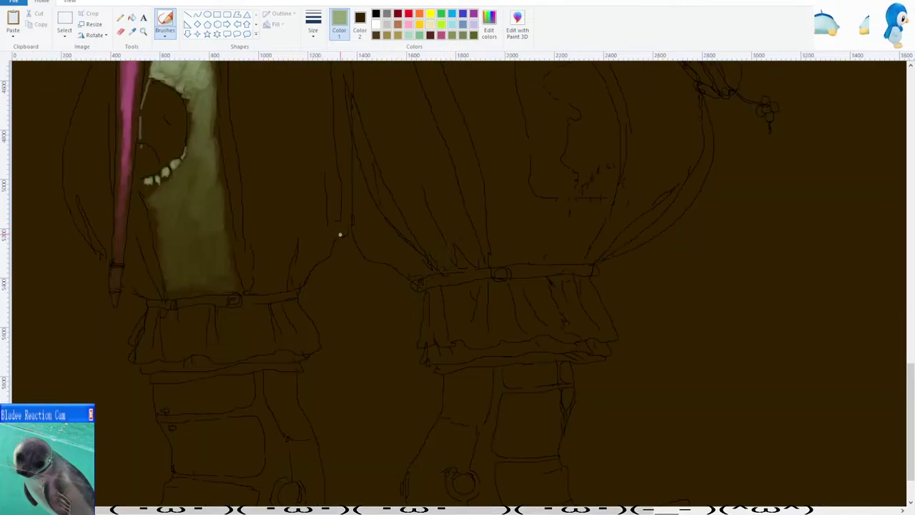
pyautogui.scroll(1, 242, 197)
# Sample progressively darker greens around the scallops and blend them down into the trouser panel.
pyautogui.click(133, 31)
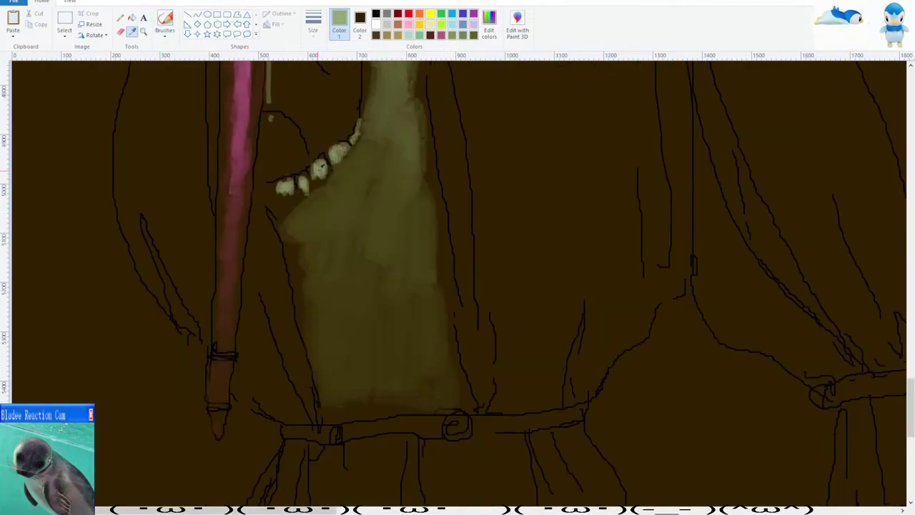
pyautogui.click(319, 168)
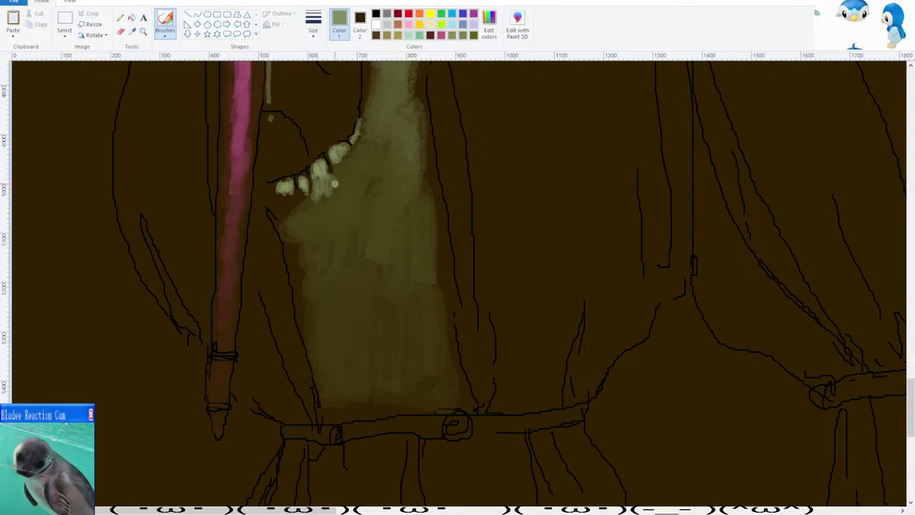
pyautogui.click(133, 32)
pyautogui.click(321, 195)
pyautogui.moveTo(319, 207); pyautogui.dragTo(341, 193)
pyautogui.scroll(3, 343, 179)
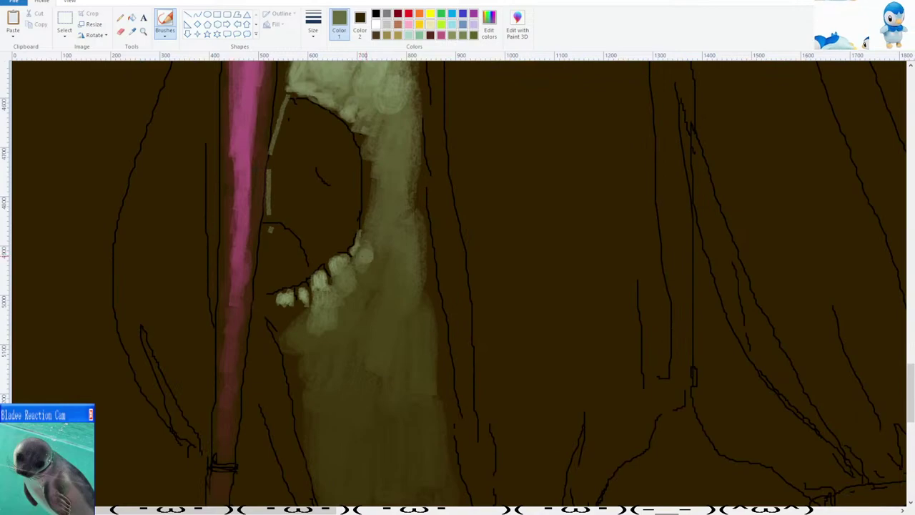
pyautogui.scroll(-3, 313, 214)
pyautogui.moveTo(290, 199); pyautogui.dragTo(302, 239)
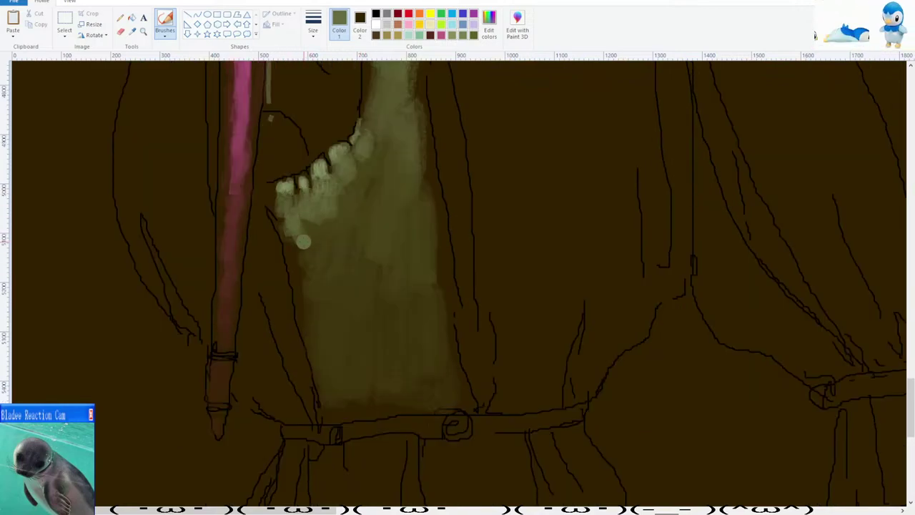
# Sample darker greens below the scallops and extend the highlight down the panel's edge beside the strap.
pyautogui.scroll(-1, 288, 215)
pyautogui.scroll(4, 274, 210)
pyautogui.click(132, 31)
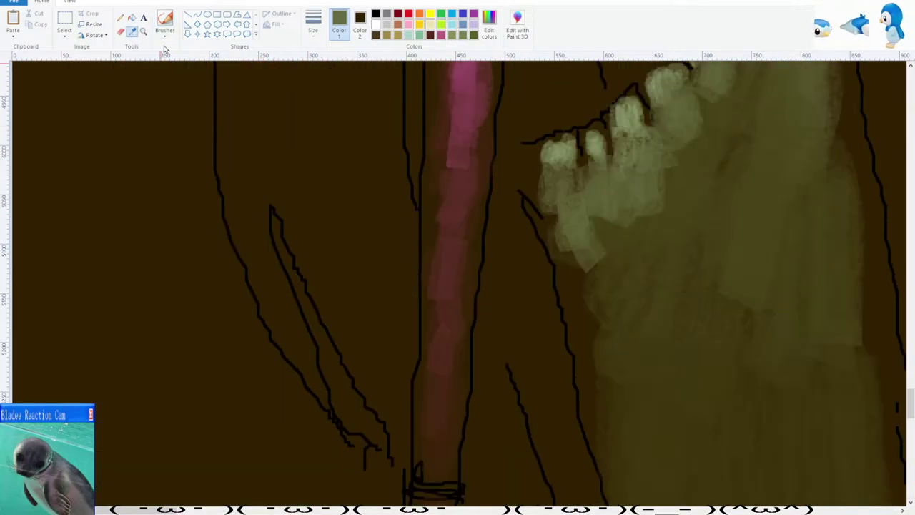
pyautogui.click(590, 241)
pyautogui.moveTo(582, 249); pyautogui.dragTo(592, 310)
pyautogui.scroll(-1, 378, 200)
pyautogui.scroll(3, 365, 226)
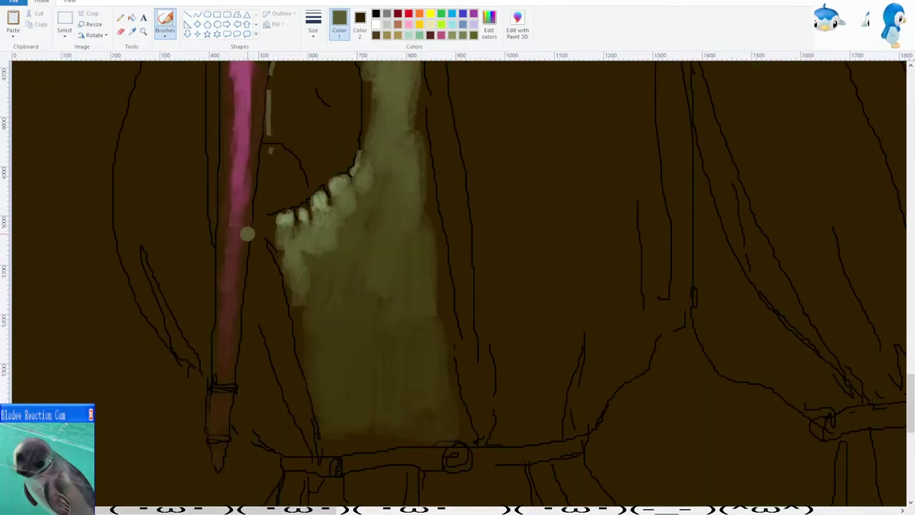
pyautogui.click(132, 32)
pyautogui.click(305, 283)
pyautogui.moveTo(299, 302); pyautogui.dragTo(302, 323)
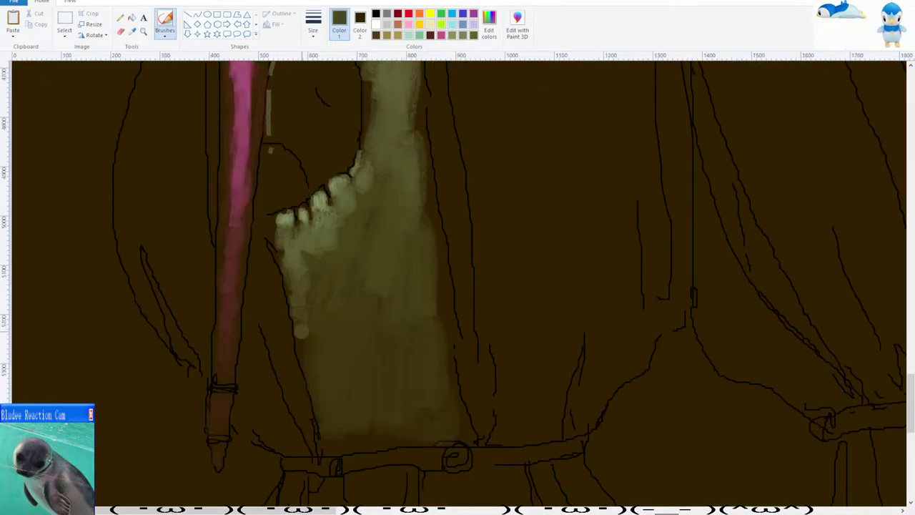
# Sample green just under the scallops and blend the shading across toward the upright part of the panel.
pyautogui.click(131, 31)
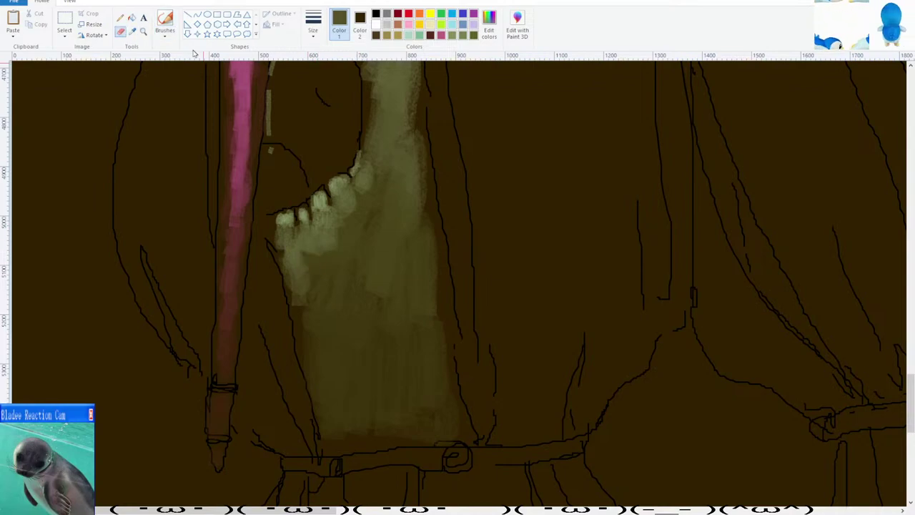
pyautogui.click(309, 259)
pyautogui.moveTo(309, 236)
pyautogui.mouseDown()
pyautogui.moveTo(312, 272)
pyautogui.moveTo(350, 227)
pyautogui.moveTo(363, 193)
pyautogui.mouseUp()
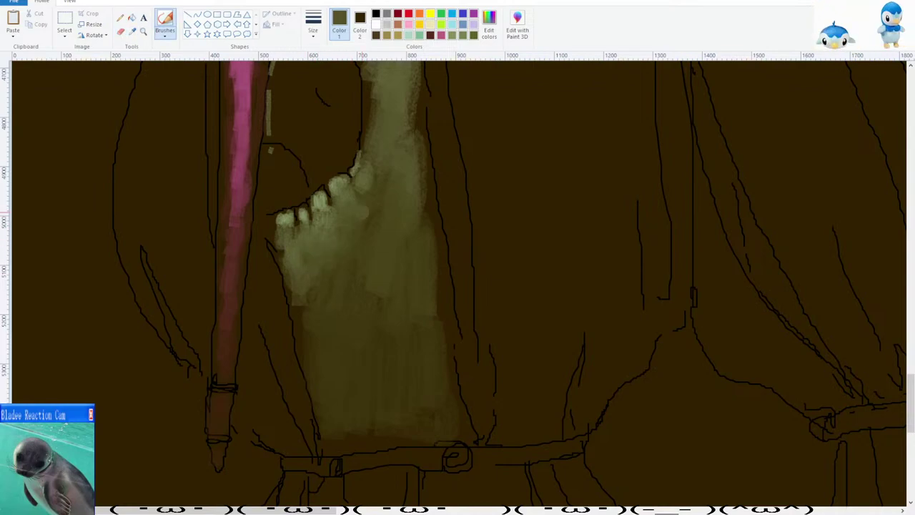
# Examine the shaded trouser panel from afar and up close, comparing it with the rest of the lower figure.
pyautogui.scroll(-3, 382, 193)
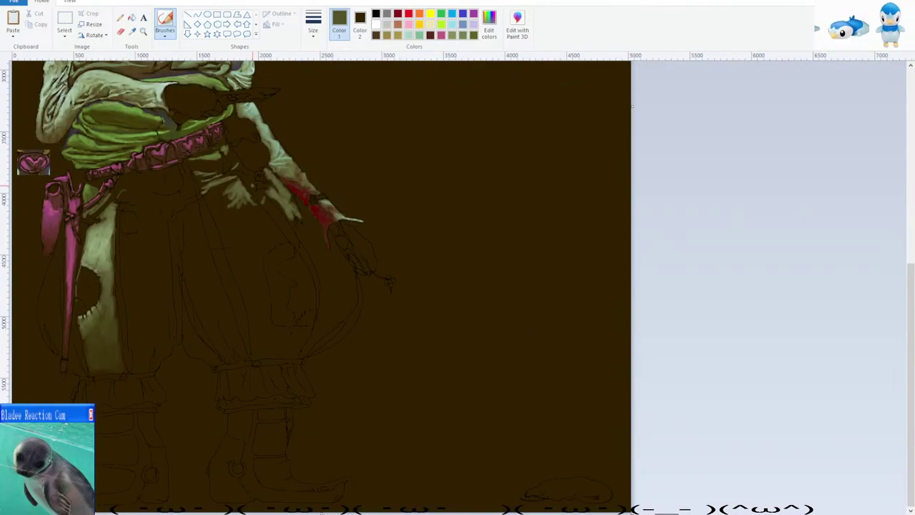
pyautogui.scroll(1, 489, 311)
pyautogui.scroll(-1, 229, 188)
pyautogui.scroll(1, 229, 188)
pyautogui.scroll(-1, 229, 188)
pyautogui.click(132, 32)
pyautogui.scroll(-1, 229, 188)
pyautogui.scroll(-1, 320, 234)
pyautogui.scroll(1, 320, 234)
pyautogui.scroll(-3, 409, 259)
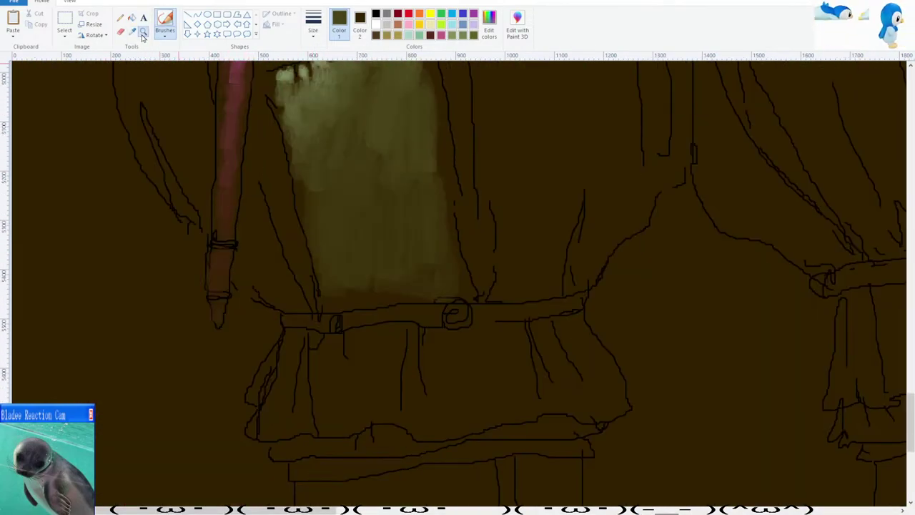
# Sample dark green from the panel's lower part, mix a yellower olive and brush it along the hem above the cuff band.
pyautogui.click(409, 259)
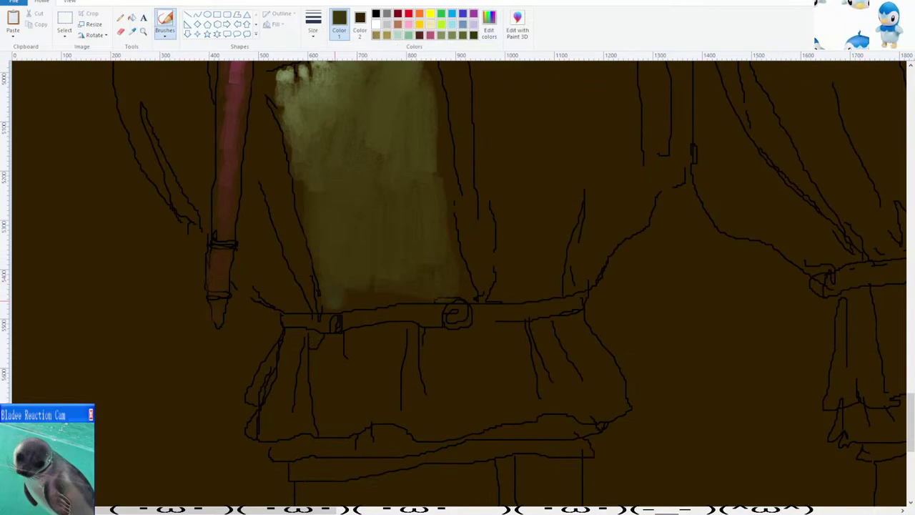
pyautogui.click(473, 25)
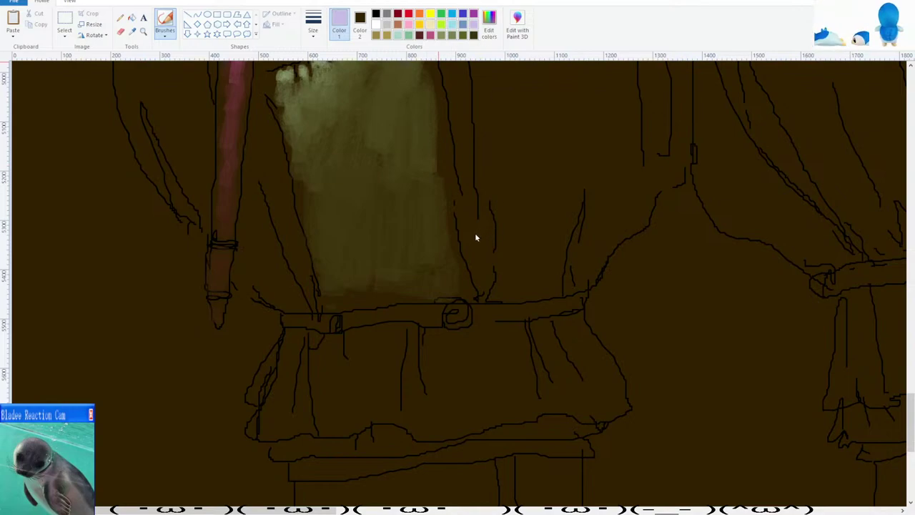
pyautogui.click(473, 35)
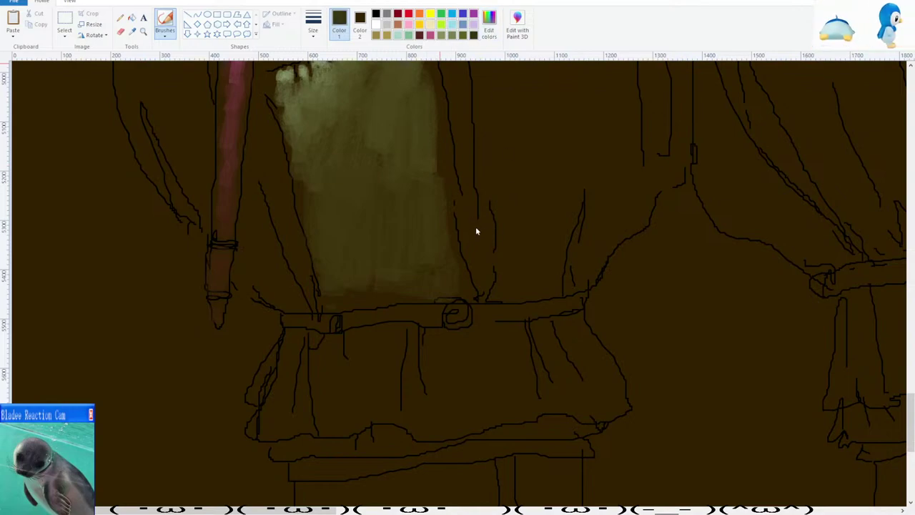
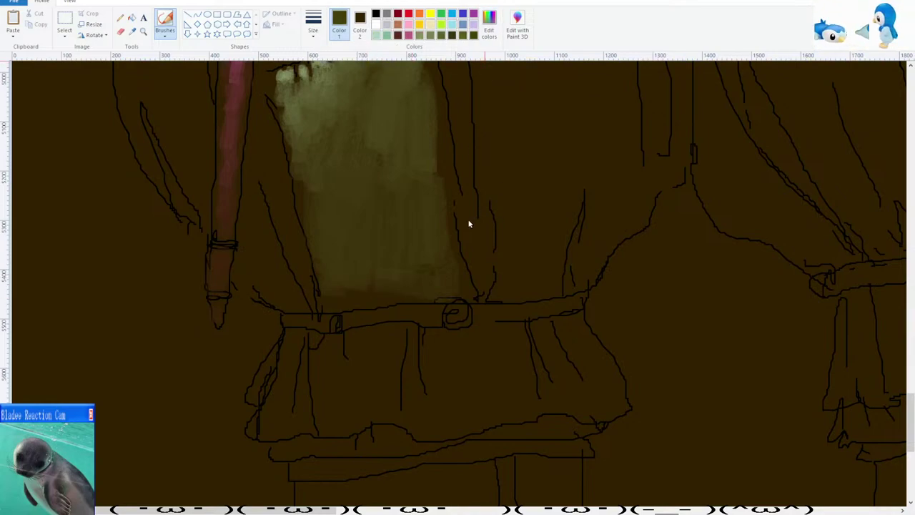
pyautogui.moveTo(332, 306); pyautogui.dragTo(362, 295)
pyautogui.hotkey('ctrl', 'z')
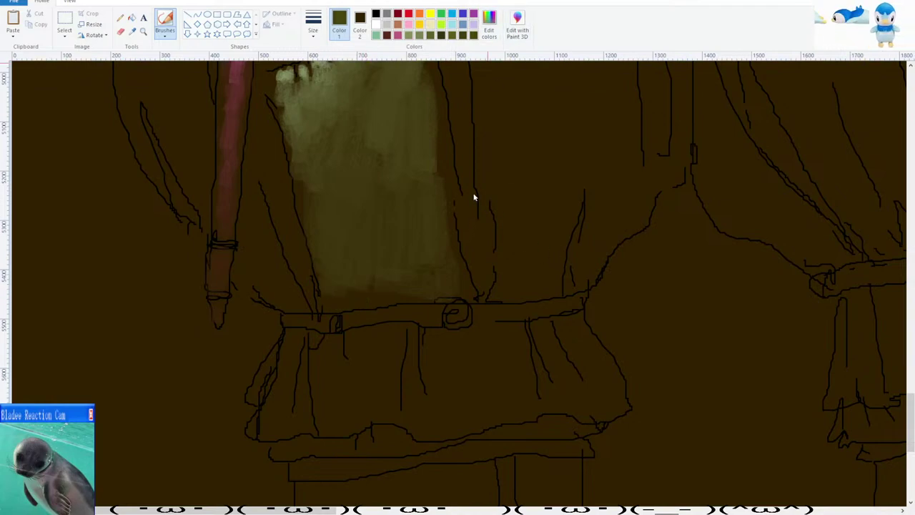
pyautogui.moveTo(327, 282)
pyautogui.mouseDown()
pyautogui.moveTo(347, 296)
pyautogui.moveTo(384, 290)
pyautogui.mouseUp()
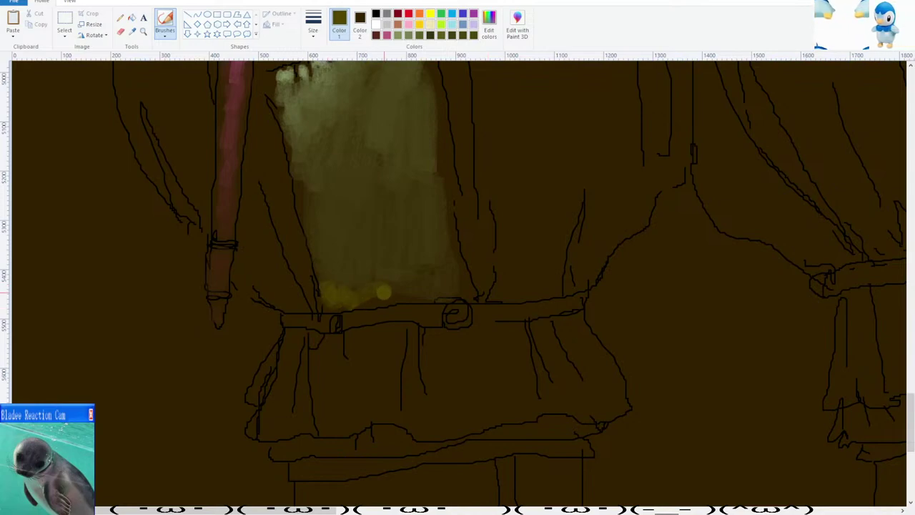
# Sample olive near the hem and blend the yellowish tint across and up the panel's lower end.
pyautogui.click(131, 35)
pyautogui.click(334, 279)
pyautogui.moveTo(323, 282); pyautogui.dragTo(326, 261)
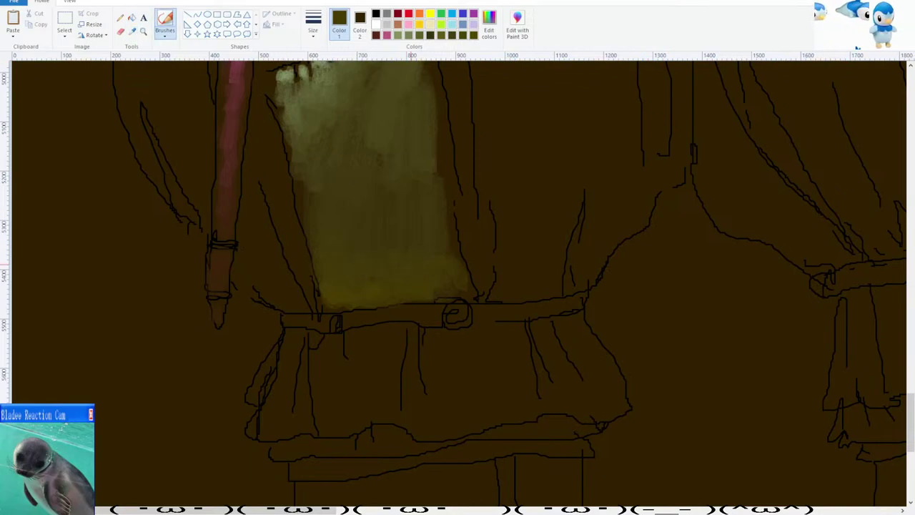
# Sample green from the small cloth triangle beneath the pink belt's end.
pyautogui.keyDown('ctrl'); pyautogui.scroll(-2, 411, 248); pyautogui.keyUp('ctrl')
pyautogui.keyDown('ctrl'); pyautogui.scroll(5, 314, 243); pyautogui.keyUp('ctrl')
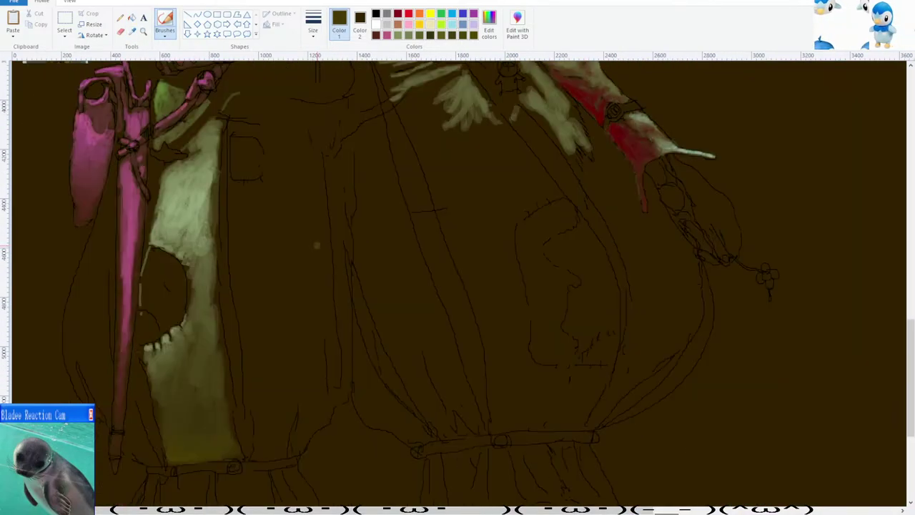
pyautogui.scroll(3, 310, 241)
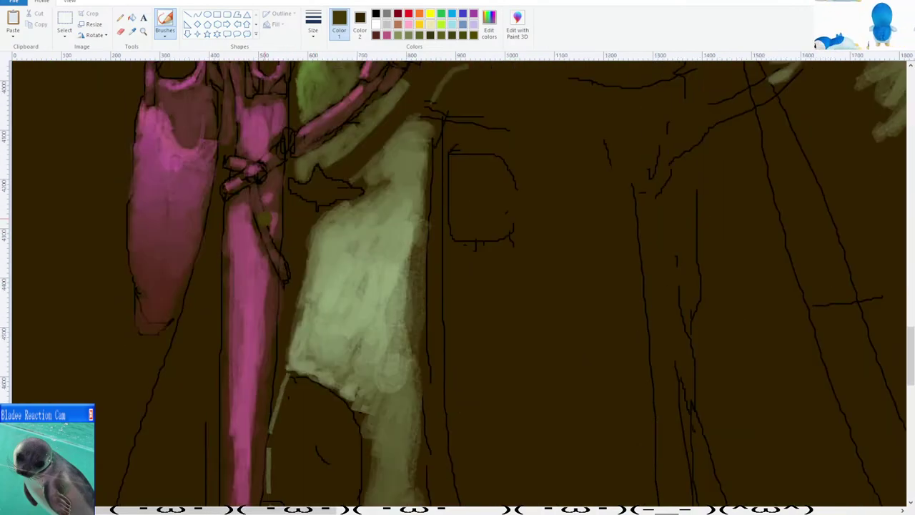
pyautogui.keyDown('ctrl'); pyautogui.scroll(-1, 268, 215); pyautogui.keyUp('ctrl')
pyautogui.scroll(1, 268, 216)
pyautogui.keyDown('ctrl'); pyautogui.scroll(-1, 457, 283); pyautogui.keyUp('ctrl')
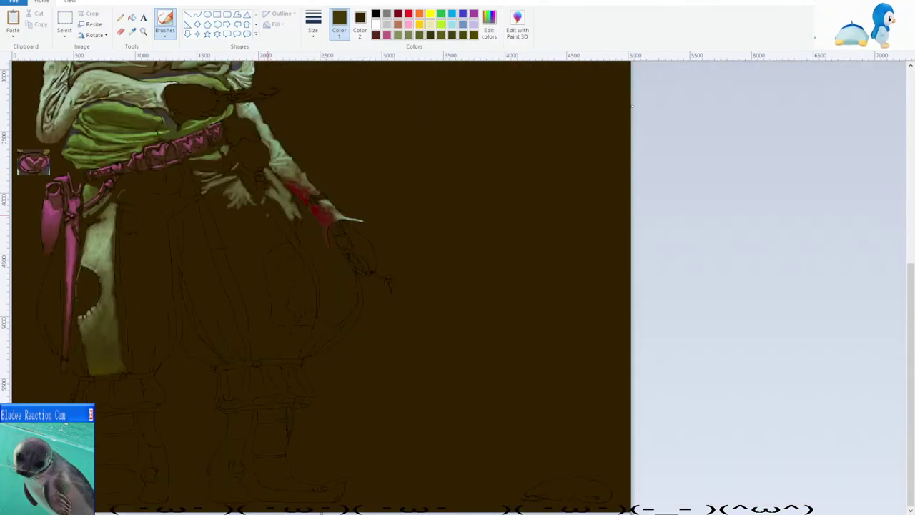
pyautogui.keyDown('ctrl'); pyautogui.scroll(4, 312, 195); pyautogui.keyUp('ctrl')
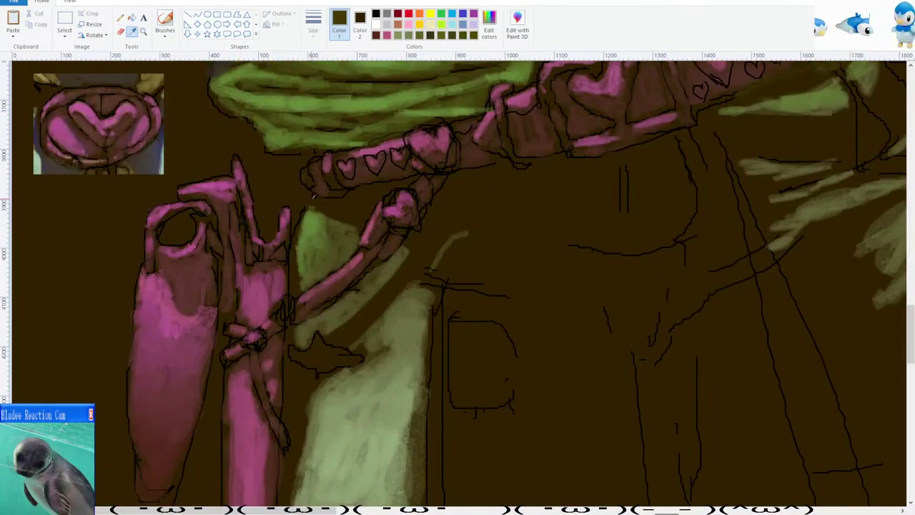
pyautogui.click(325, 264)
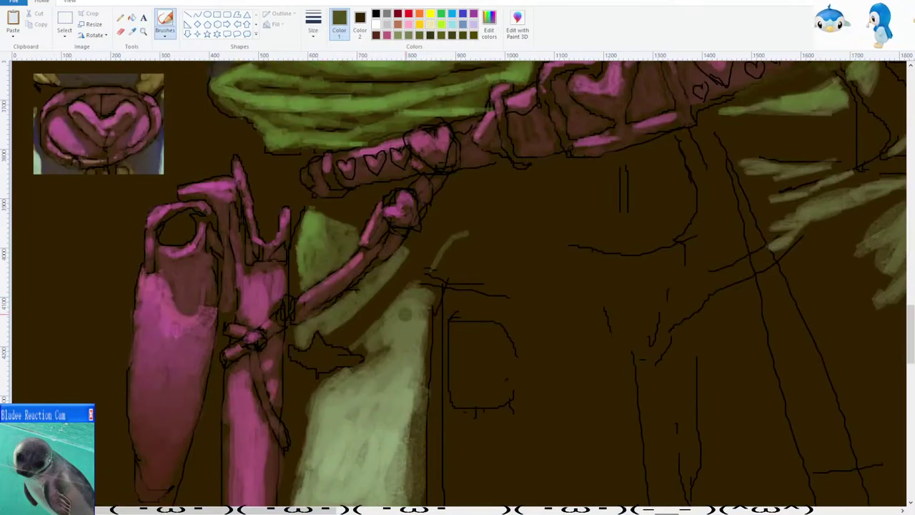
pyautogui.keyDown('ctrl'); pyautogui.scroll(-3, 293, 281); pyautogui.keyUp('ctrl')
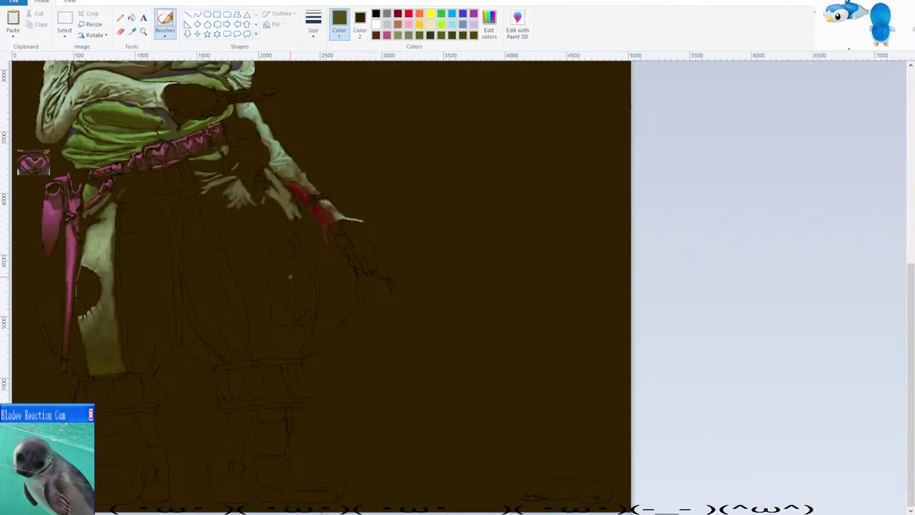
pyautogui.keyDown('ctrl'); pyautogui.scroll(3, 290, 276); pyautogui.keyUp('ctrl')
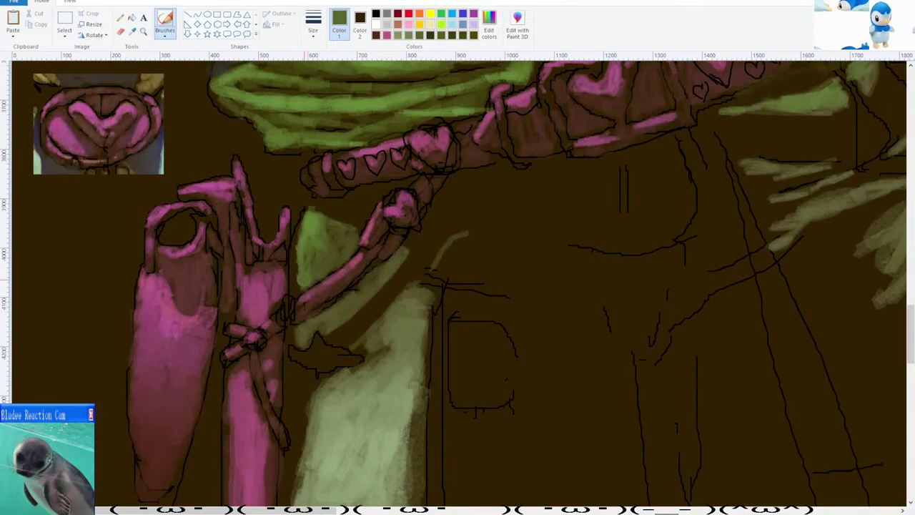
# Paint a bright green curved fold highlight across the top of the trousers, just below the belt.
pyautogui.scroll(-3, 336, 231)
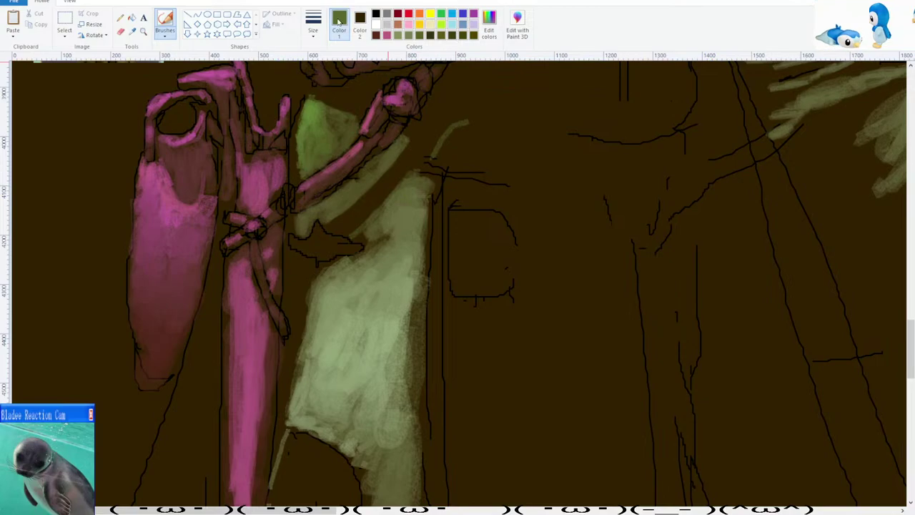
pyautogui.scroll(3, 296, 94)
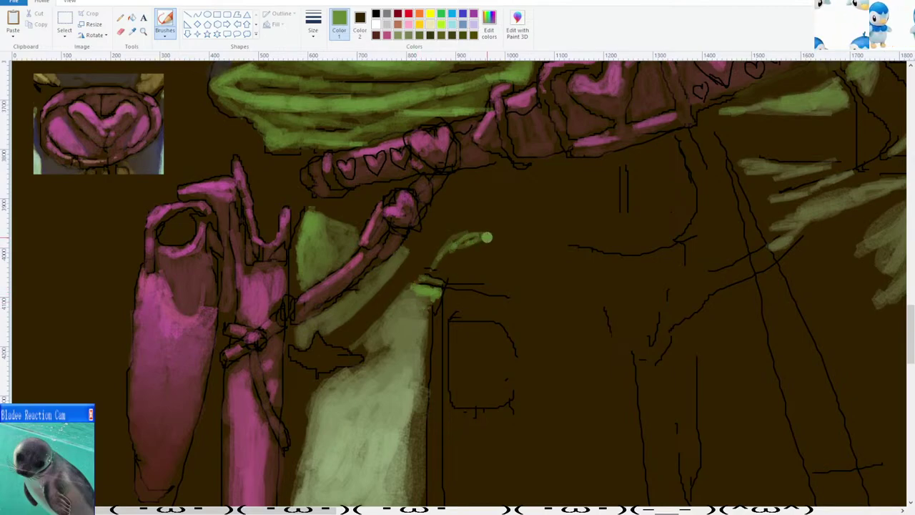
pyautogui.moveTo(470, 237); pyautogui.dragTo(615, 256)
pyautogui.keyDown('ctrl'); pyautogui.scroll(-3, 489, 255); pyautogui.keyUp('ctrl')
pyautogui.keyDown('ctrl'); pyautogui.scroll(5, 489, 254); pyautogui.keyUp('ctrl')
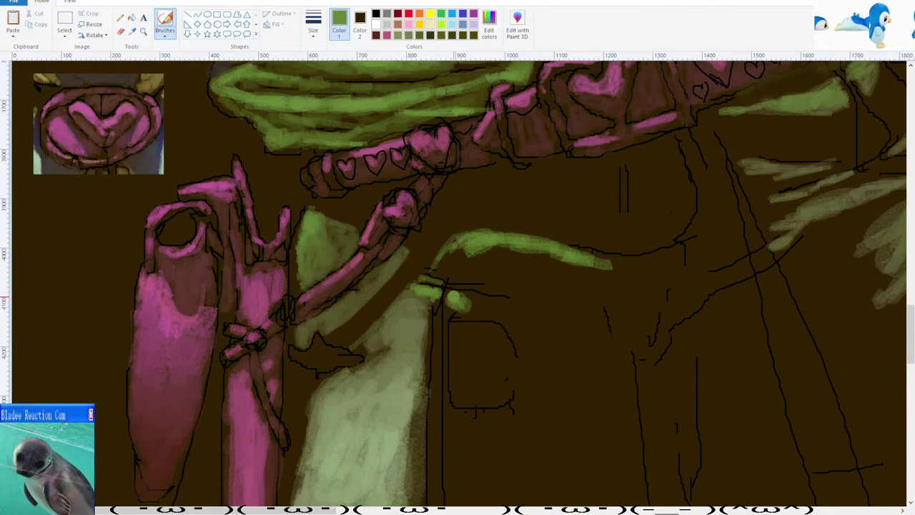
# Paint a second bright green fold stroke beneath the first one, running along the upper edge of the square patch outline.
pyautogui.moveTo(457, 301)
pyautogui.mouseDown()
pyautogui.moveTo(488, 310)
pyautogui.moveTo(455, 308)
pyautogui.moveTo(484, 315)
pyautogui.moveTo(538, 314)
pyautogui.moveTo(485, 309)
pyautogui.moveTo(514, 325)
pyautogui.moveTo(596, 334)
pyautogui.mouseUp()
pyautogui.hotkey('ctrl', 'z')
pyautogui.hotkey('ctrl', 'z')
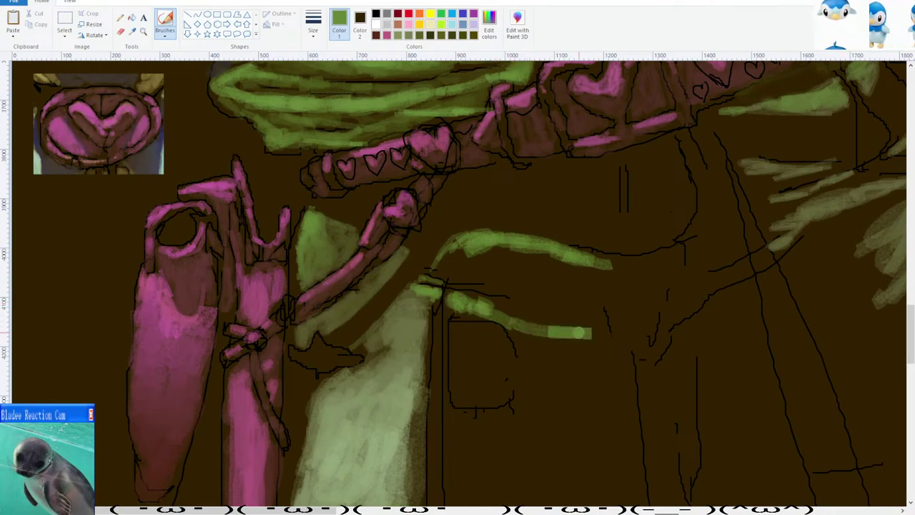
pyautogui.scroll(-2, 494, 320)
pyautogui.keyDown('ctrl'); pyautogui.scroll(3, 492, 320); pyautogui.keyUp('ctrl')
pyautogui.scroll(-5, 492, 320)
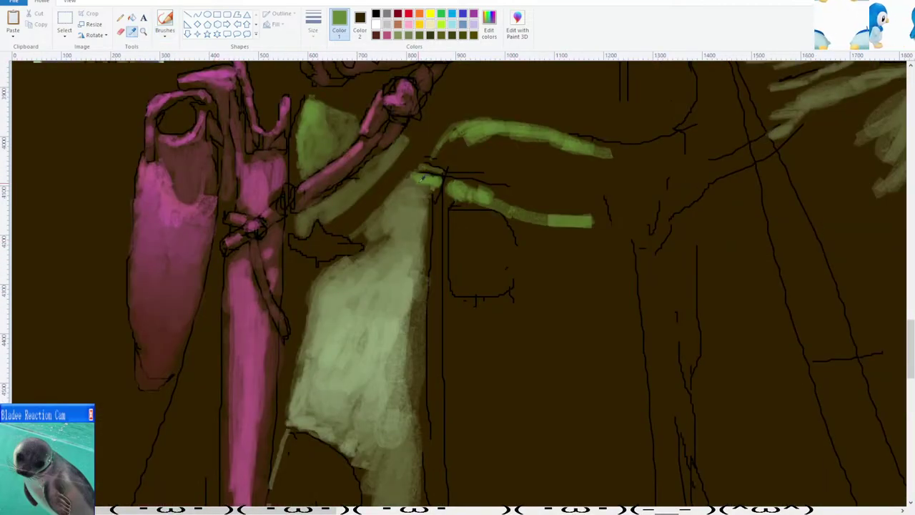
# Sample a muted green from the pale trouser panel and paint shading beneath the end of the lower green fold.
pyautogui.click(422, 179)
pyautogui.click(131, 32)
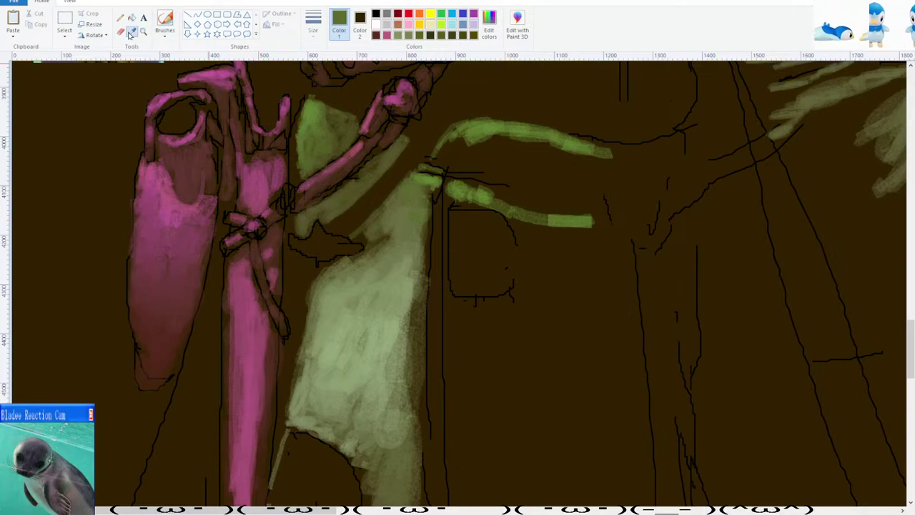
pyautogui.click(408, 198)
pyautogui.scroll(-3, 427, 225)
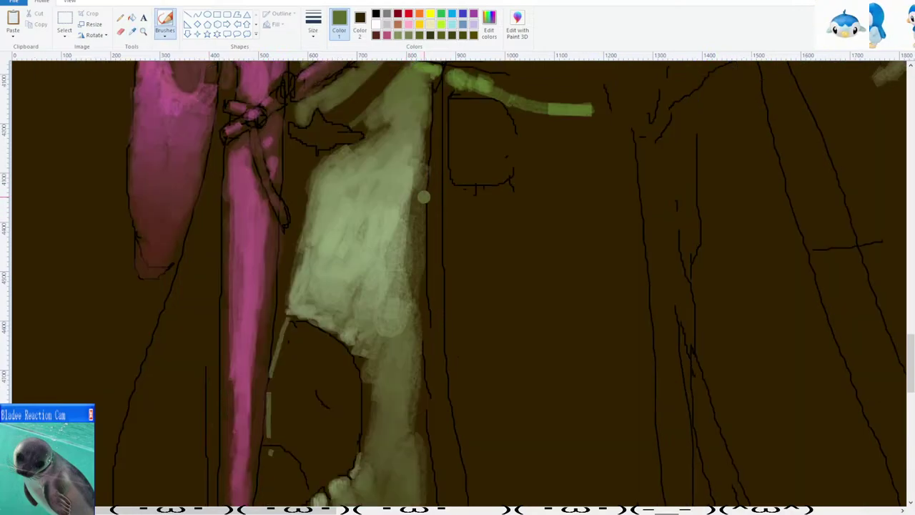
pyautogui.scroll(3, 438, 204)
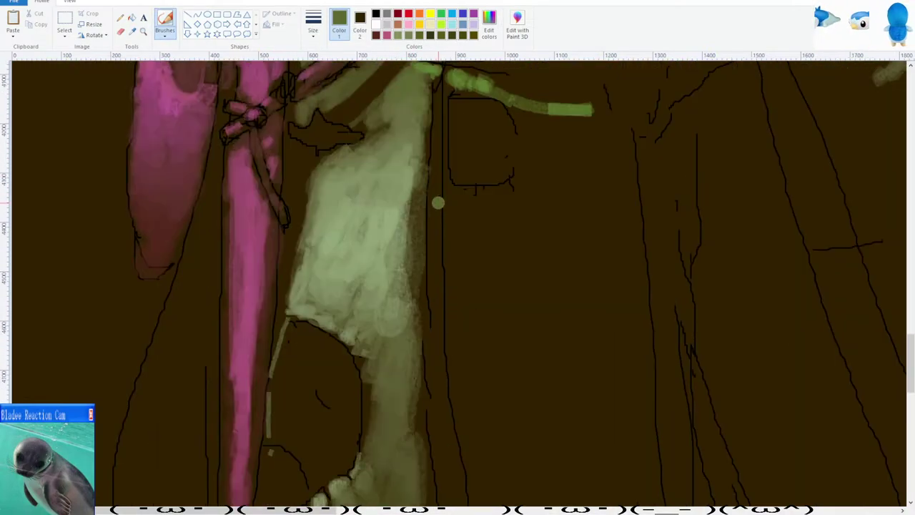
pyautogui.scroll(3, 438, 203)
pyautogui.moveTo(499, 211)
pyautogui.mouseDown()
pyautogui.moveTo(522, 233)
pyautogui.moveTo(533, 222)
pyautogui.moveTo(570, 239)
pyautogui.moveTo(542, 238)
pyautogui.moveTo(591, 240)
pyautogui.moveTo(595, 262)
pyautogui.mouseUp()
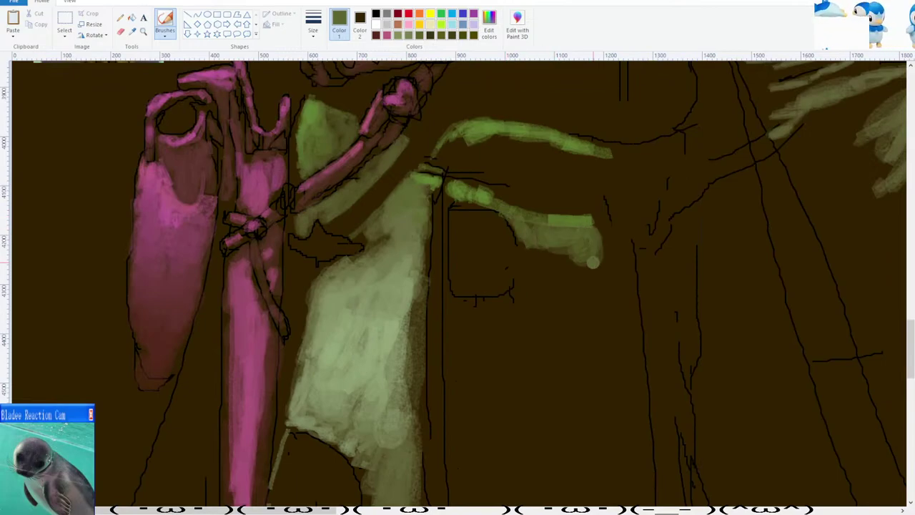
# Sample a pale green from the finished trouser panel and paint a band of vertical strokes across the neighbouring panel below the square patch.
pyautogui.scroll(-5, 597, 263)
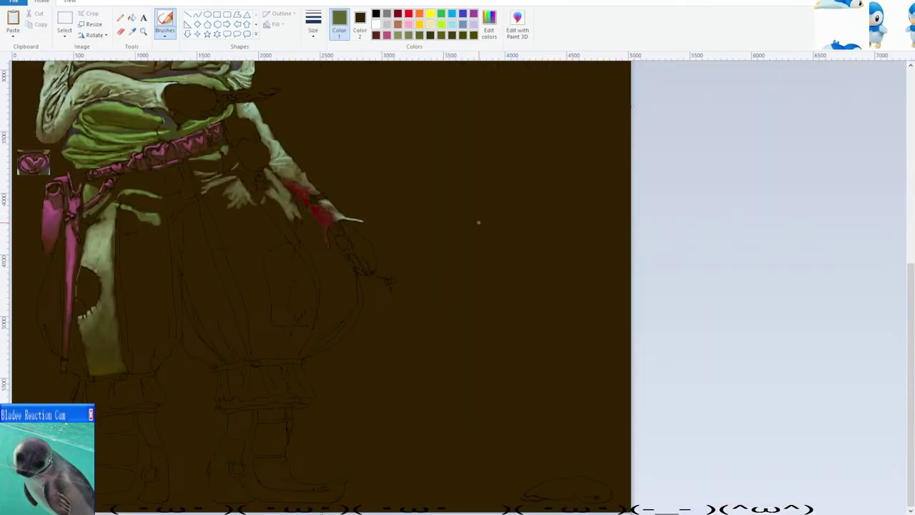
pyautogui.scroll(2, 479, 223)
pyautogui.click(201, 188)
pyautogui.moveTo(247, 214); pyautogui.dragTo(262, 233)
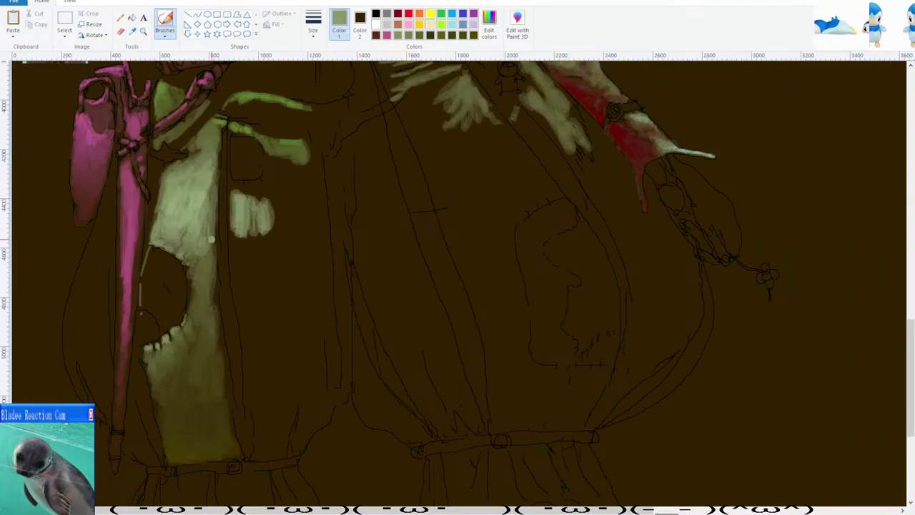
pyautogui.scroll(-2, 212, 240)
pyautogui.scroll(3, 223, 193)
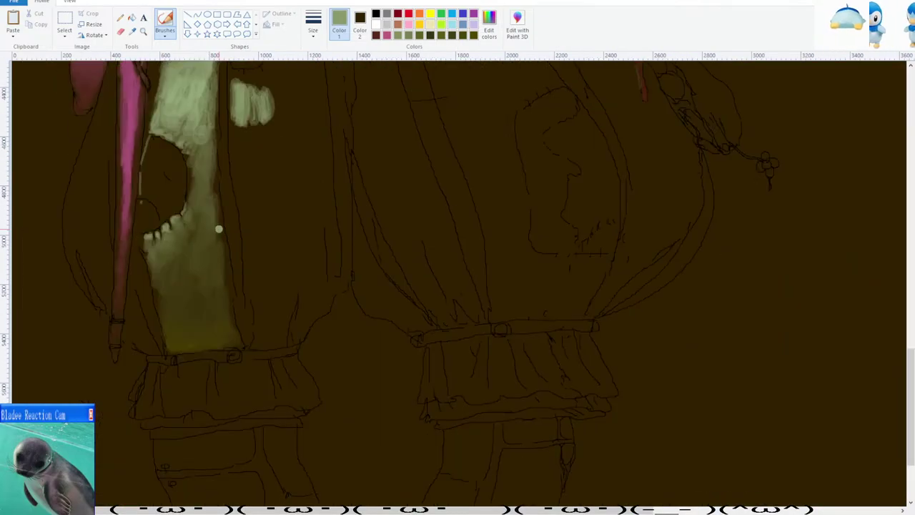
pyautogui.scroll(-1, 235, 297)
pyautogui.moveTo(235, 298)
pyautogui.mouseDown()
pyautogui.moveTo(292, 343)
pyautogui.moveTo(307, 304)
pyautogui.moveTo(324, 300)
pyautogui.moveTo(314, 294)
pyautogui.mouseUp()
pyautogui.scroll(-3, 314, 293)
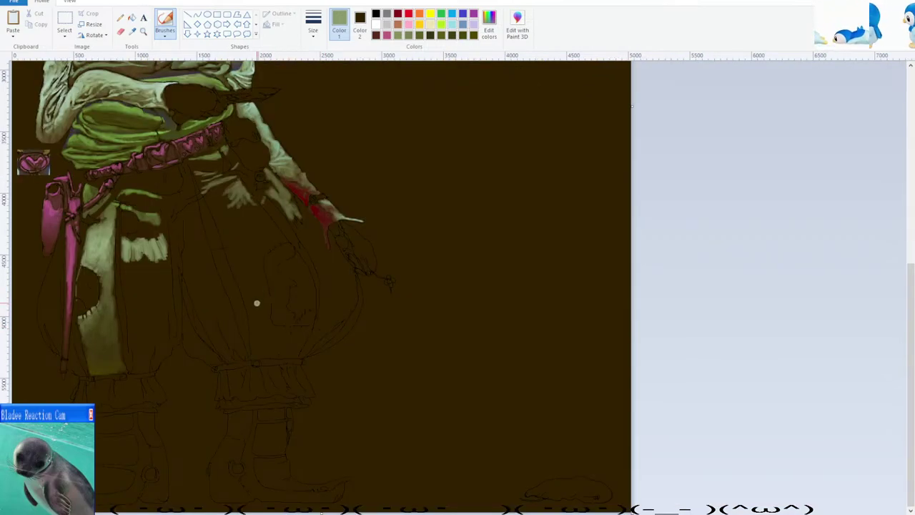
pyautogui.scroll(3, 232, 280)
pyautogui.scroll(-3, 233, 280)
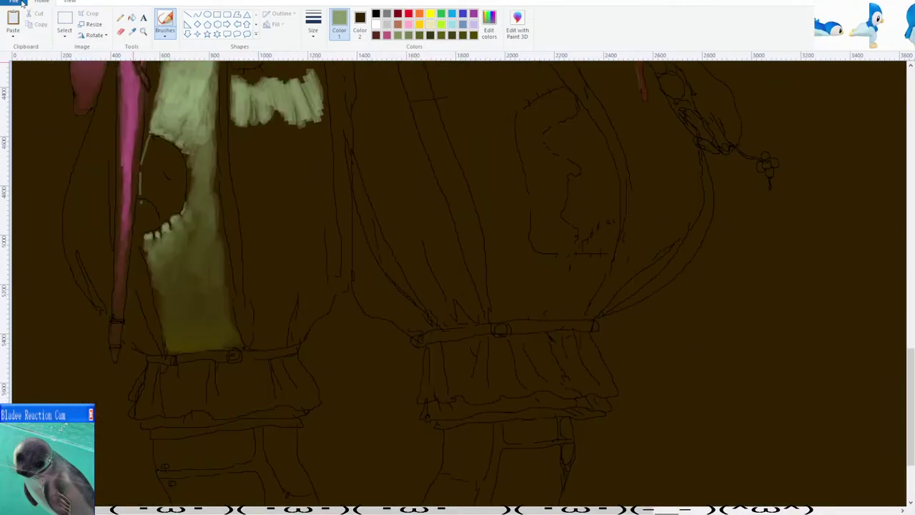
# Sample dark olive from the finished panel's lower part and fill the lower half of the neighbouring trouser panel.
pyautogui.click(132, 31)
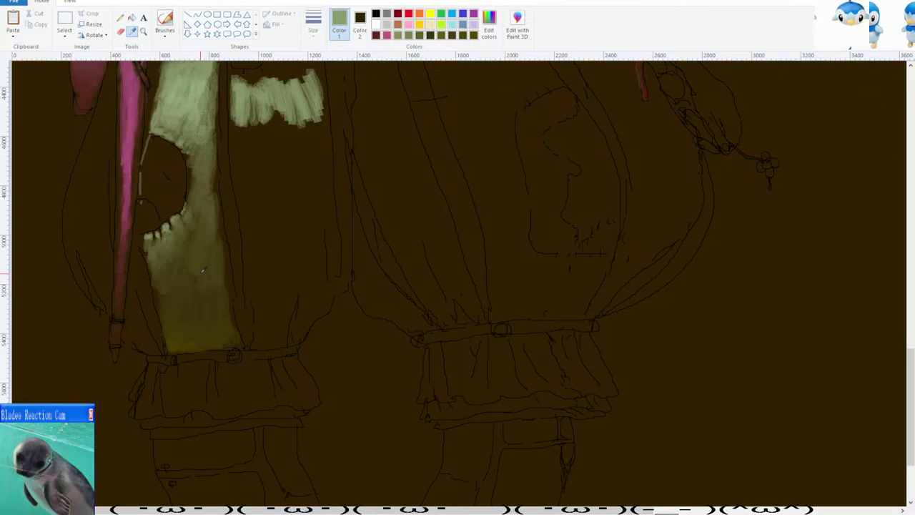
pyautogui.click(198, 303)
pyautogui.moveTo(271, 282)
pyautogui.mouseDown()
pyautogui.moveTo(269, 331)
pyautogui.moveTo(286, 294)
pyautogui.moveTo(268, 246)
pyautogui.moveTo(266, 281)
pyautogui.moveTo(316, 282)
pyautogui.moveTo(309, 307)
pyautogui.moveTo(316, 284)
pyautogui.mouseUp()
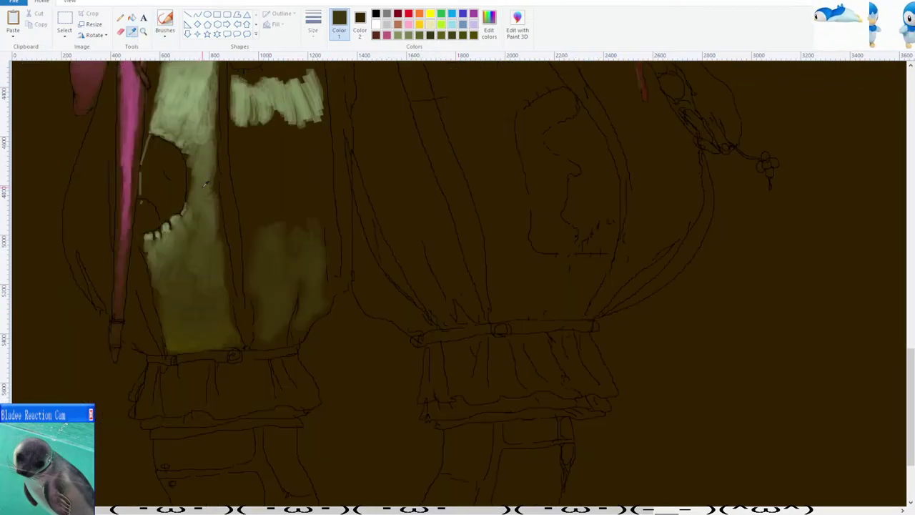
pyautogui.moveTo(239, 177)
pyautogui.mouseDown()
pyautogui.moveTo(246, 207)
pyautogui.moveTo(270, 187)
pyautogui.moveTo(309, 209)
pyautogui.moveTo(331, 192)
pyautogui.mouseUp()
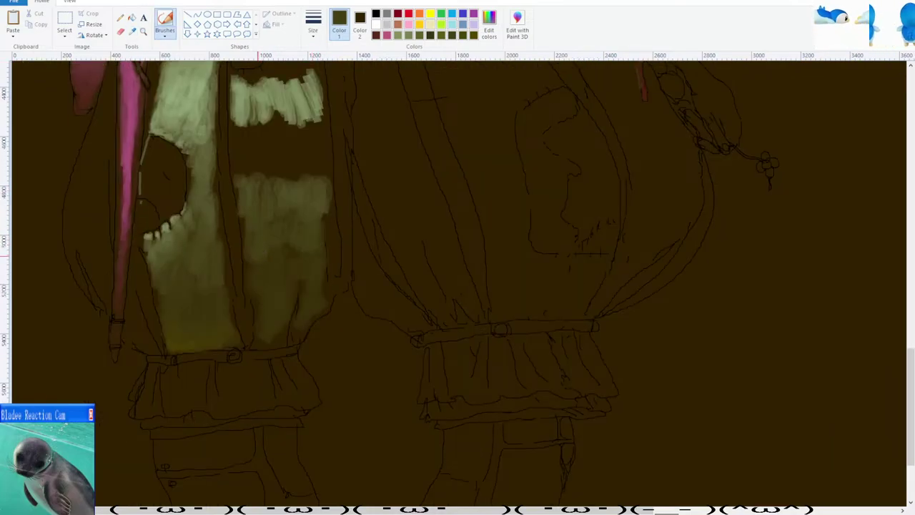
# Sample a mid olive from the finished panel and fill the gap between the pale band and the dark olive area.
pyautogui.scroll(-3, 288, 251)
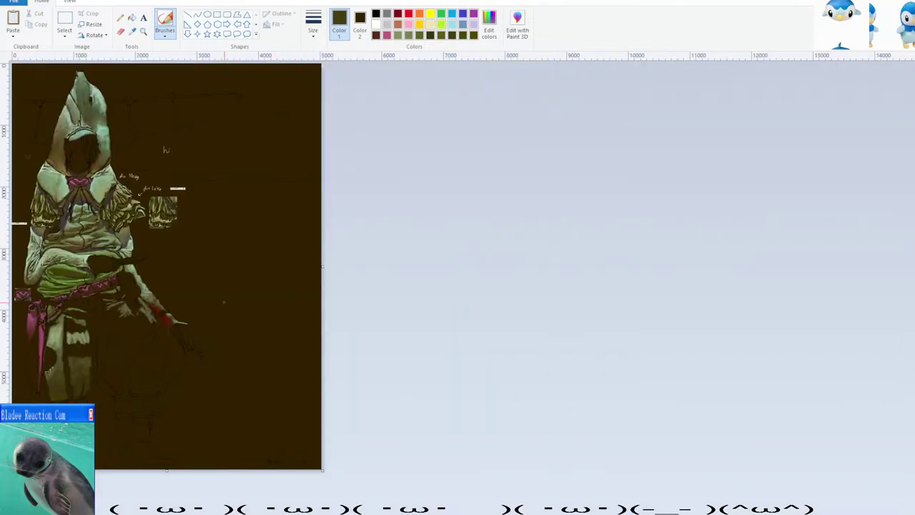
pyautogui.scroll(3, 165, 150)
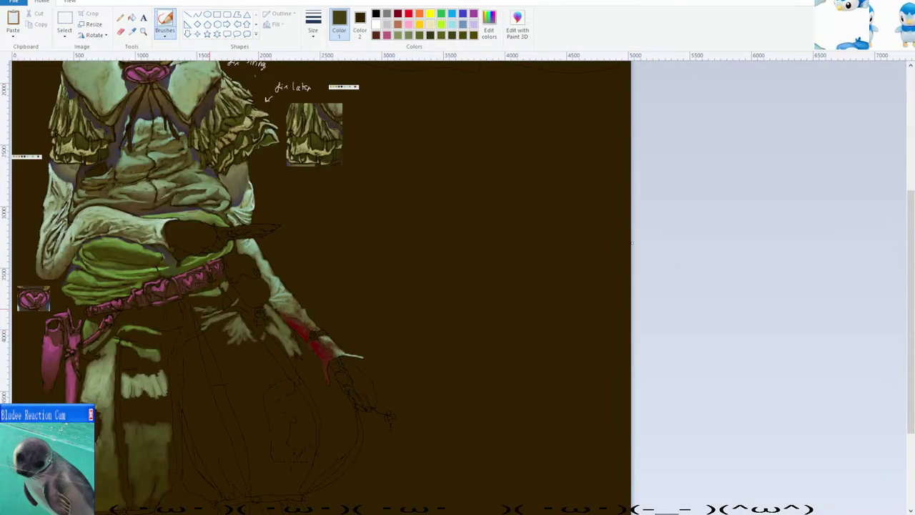
pyautogui.scroll(1, 211, 310)
pyautogui.scroll(-2, 212, 311)
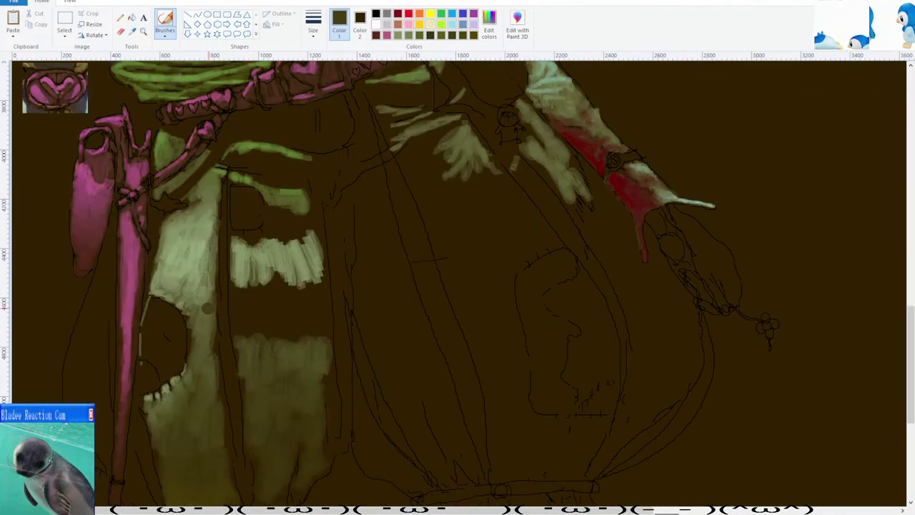
pyautogui.scroll(1, 208, 309)
pyautogui.scroll(-1, 208, 309)
pyautogui.scroll(1, 207, 308)
pyautogui.scroll(-3, 206, 308)
pyautogui.click(134, 33)
pyautogui.click(217, 312)
pyautogui.moveTo(247, 303)
pyautogui.mouseDown()
pyautogui.moveTo(239, 342)
pyautogui.moveTo(262, 291)
pyautogui.moveTo(286, 323)
pyautogui.moveTo(326, 329)
pyautogui.mouseUp()
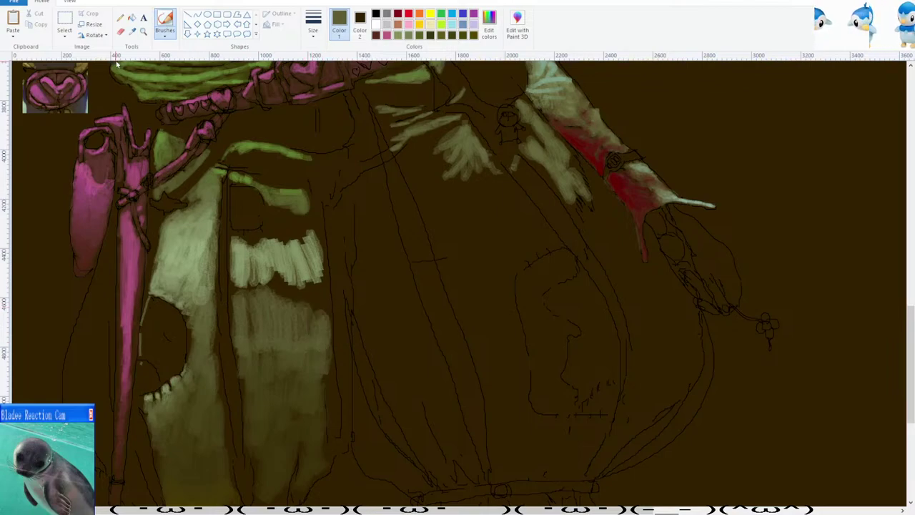
pyautogui.click(134, 33)
pyautogui.click(215, 284)
pyautogui.moveTo(246, 279)
pyautogui.mouseDown()
pyautogui.moveTo(248, 308)
pyautogui.moveTo(264, 292)
pyautogui.mouseUp()
pyautogui.hotkey('ctrl', 'z')
# Sample a muted green at the pale band's lower edge and blend the band into the olive area below.
pyautogui.click(131, 32)
pyautogui.click(239, 294)
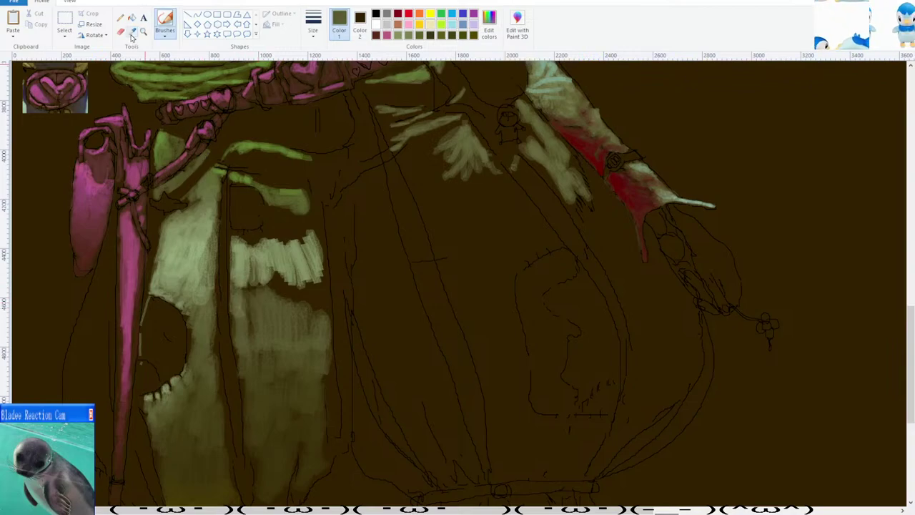
pyautogui.moveTo(254, 282); pyautogui.dragTo(279, 313)
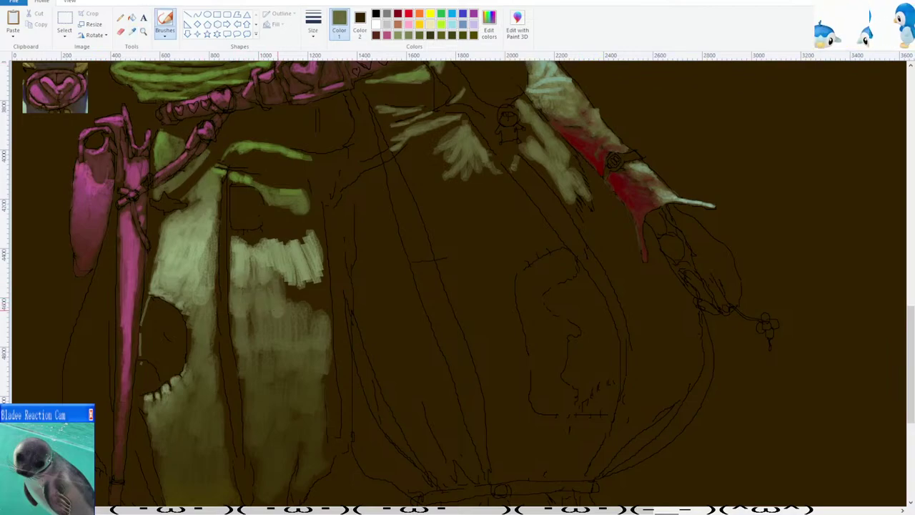
pyautogui.moveTo(290, 276)
pyautogui.mouseDown()
pyautogui.moveTo(315, 310)
pyautogui.moveTo(319, 300)
pyautogui.mouseUp()
pyautogui.scroll(-1, 288, 295)
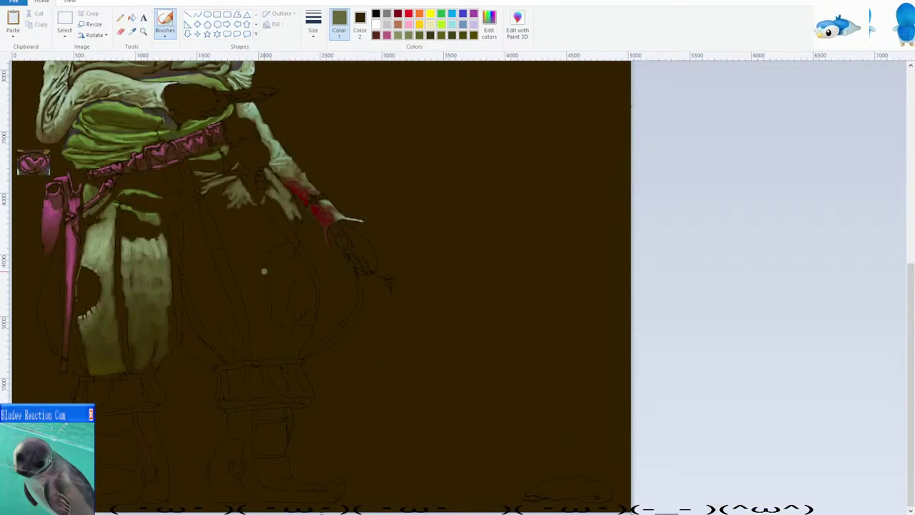
pyautogui.scroll(1, 264, 271)
# Sample a pale green and extend the pale band with short strokes up to the square patch's lower edge.
pyautogui.click(135, 33)
pyautogui.scroll(1, 214, 173)
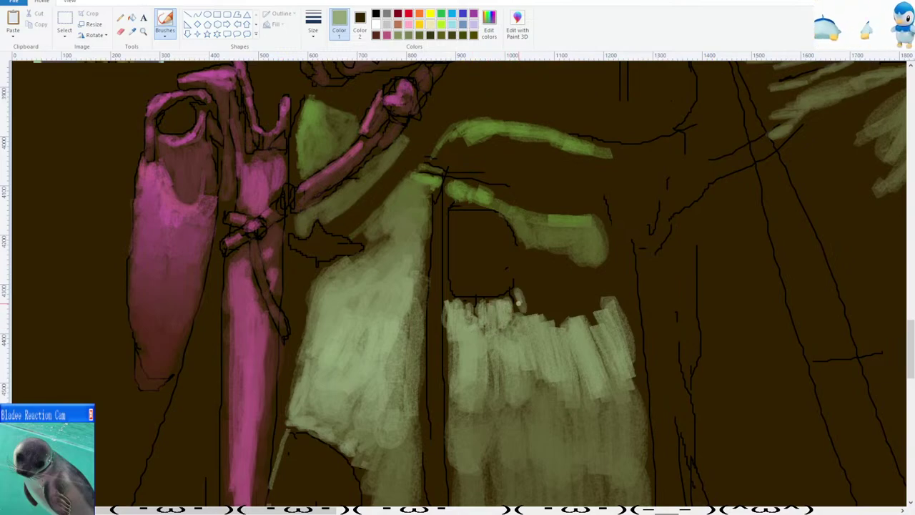
pyautogui.scroll(-2, 512, 311)
pyautogui.scroll(1, 502, 294)
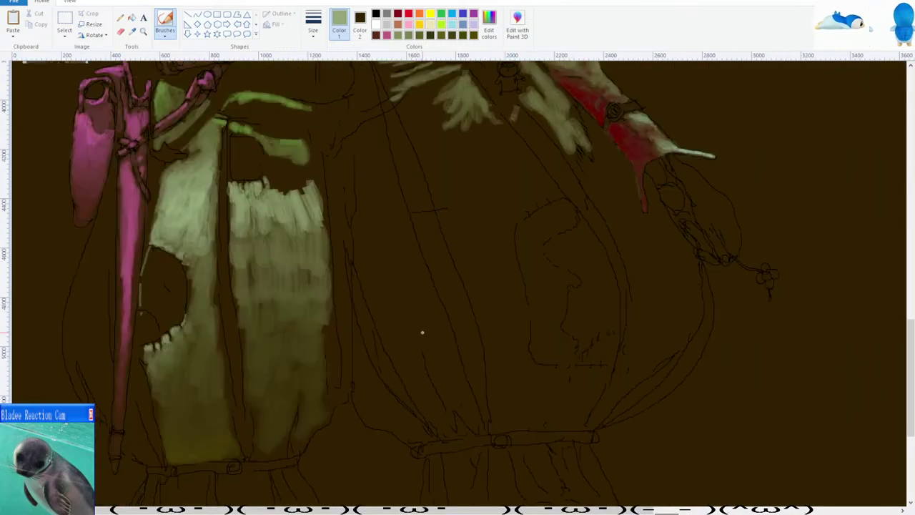
pyautogui.scroll(1, 423, 332)
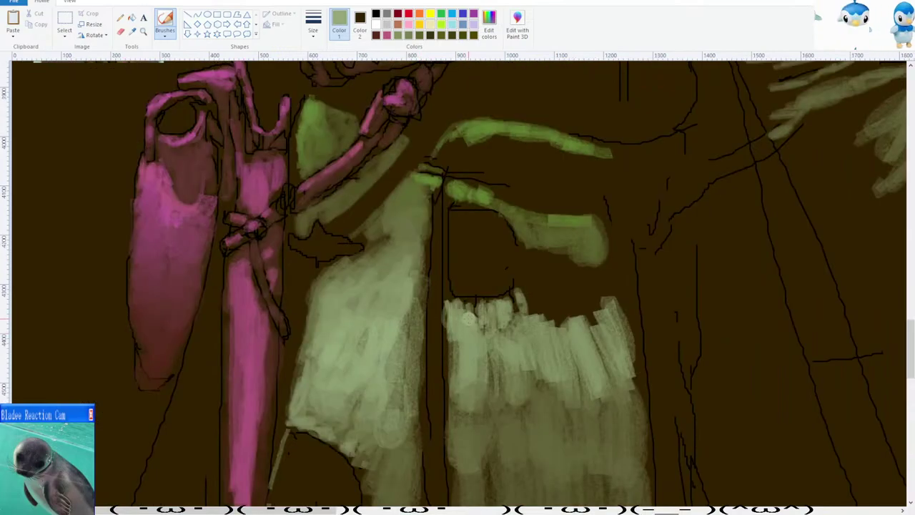
pyautogui.moveTo(519, 334); pyautogui.dragTo(530, 326)
pyautogui.scroll(-1, 445, 319)
pyautogui.scroll(1, 486, 326)
pyautogui.scroll(1, 597, 326)
pyautogui.scroll(-1, 565, 322)
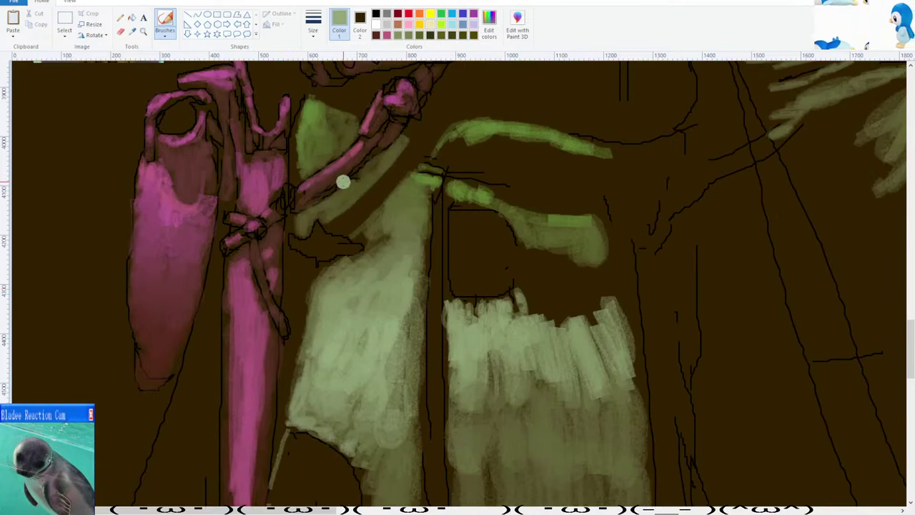
# Sample a mid green from the upper part of the finished panel and paint beside the square patch, below the lower green fold.
pyautogui.click(133, 31)
pyautogui.click(417, 200)
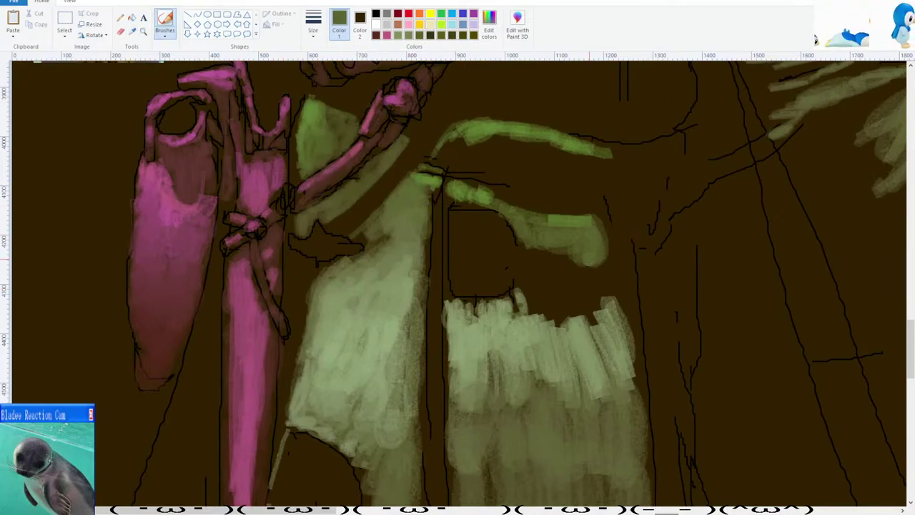
pyautogui.click(133, 32)
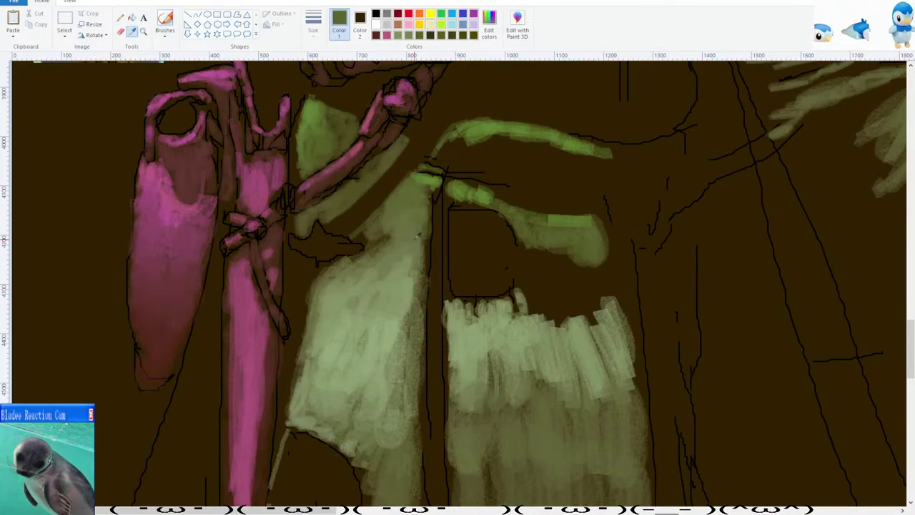
pyautogui.click(411, 234)
pyautogui.moveTo(552, 251)
pyautogui.mouseDown()
pyautogui.moveTo(531, 272)
pyautogui.moveTo(581, 259)
pyautogui.moveTo(619, 312)
pyautogui.mouseUp()
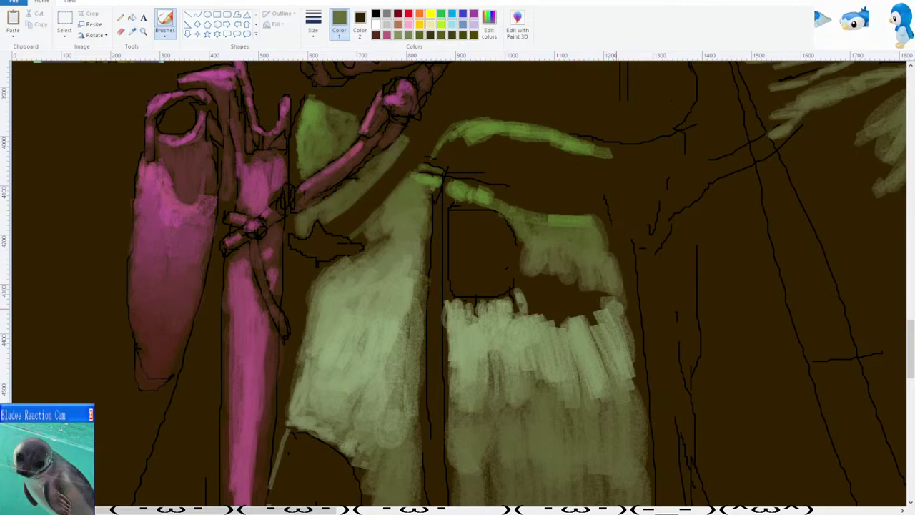
# Sample a darker olive from the finished panel and fill the remaining gap beside the patch down to the pale band.
pyautogui.click(134, 31)
pyautogui.click(394, 241)
pyautogui.moveTo(546, 286)
pyautogui.mouseDown()
pyautogui.moveTo(526, 287)
pyautogui.moveTo(545, 271)
pyautogui.moveTo(571, 316)
pyautogui.moveTo(596, 296)
pyautogui.moveTo(608, 300)
pyautogui.mouseUp()
pyautogui.scroll(-2, 510, 281)
pyautogui.scroll(-2, 387, 269)
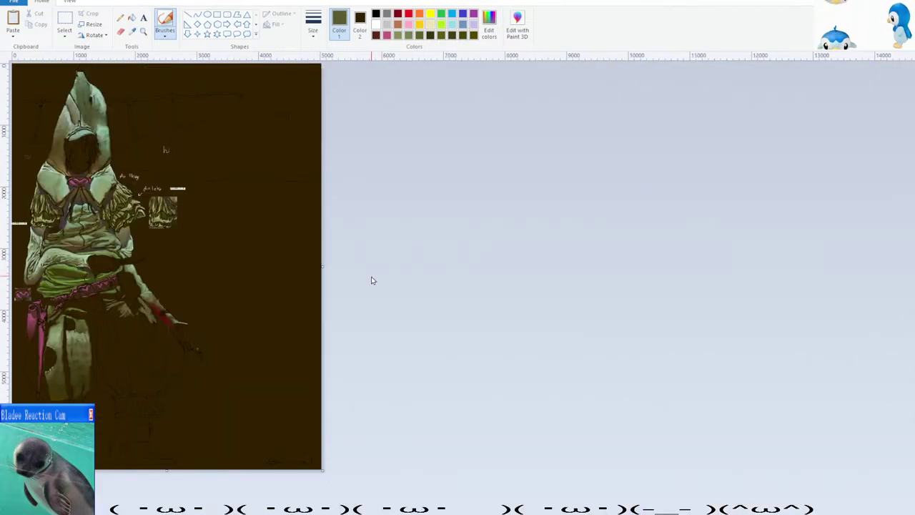
# Sample the dark olive from the green sash's shadow and fill the area between the two bright green fold strokes.
pyautogui.scroll(6, 371, 281)
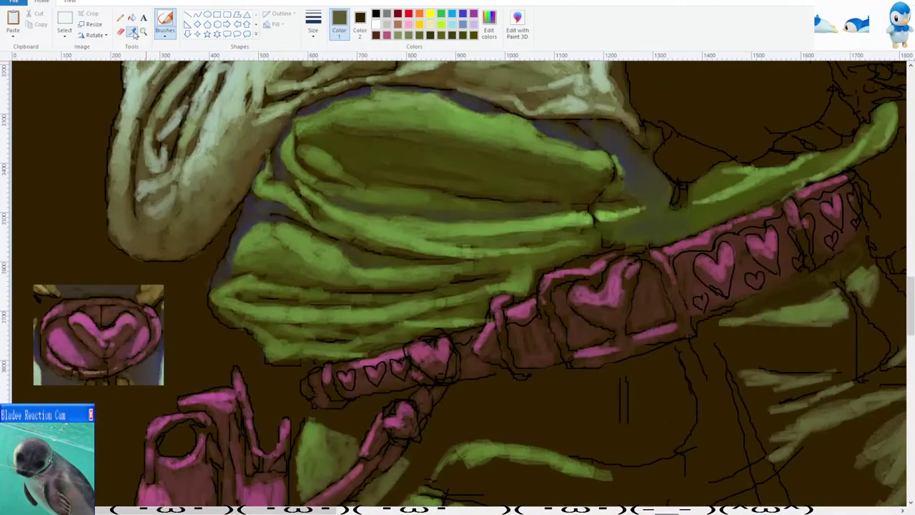
pyautogui.click(133, 32)
pyautogui.click(392, 164)
pyautogui.scroll(-3, 348, 137)
pyautogui.scroll(1, 400, 168)
pyautogui.moveTo(451, 257)
pyautogui.mouseDown()
pyautogui.moveTo(475, 241)
pyautogui.moveTo(498, 261)
pyautogui.moveTo(592, 269)
pyautogui.mouseUp()
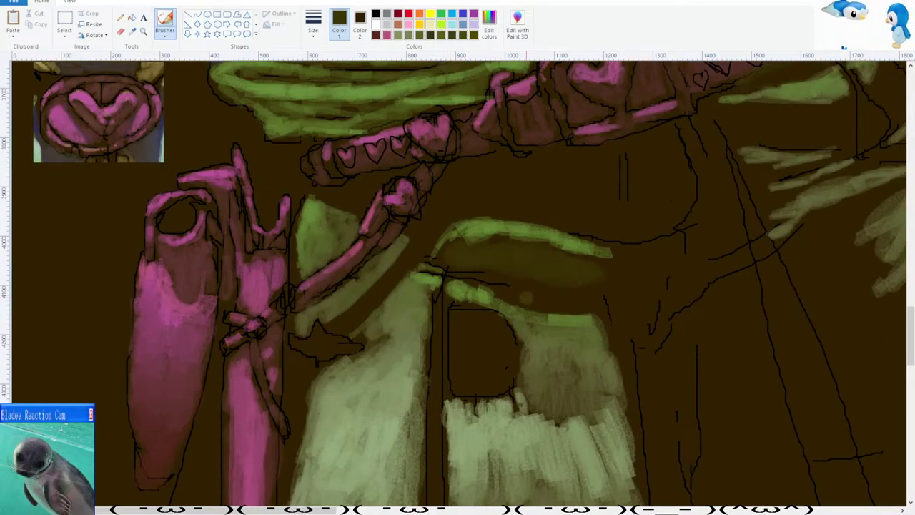
pyautogui.scroll(3, 580, 303)
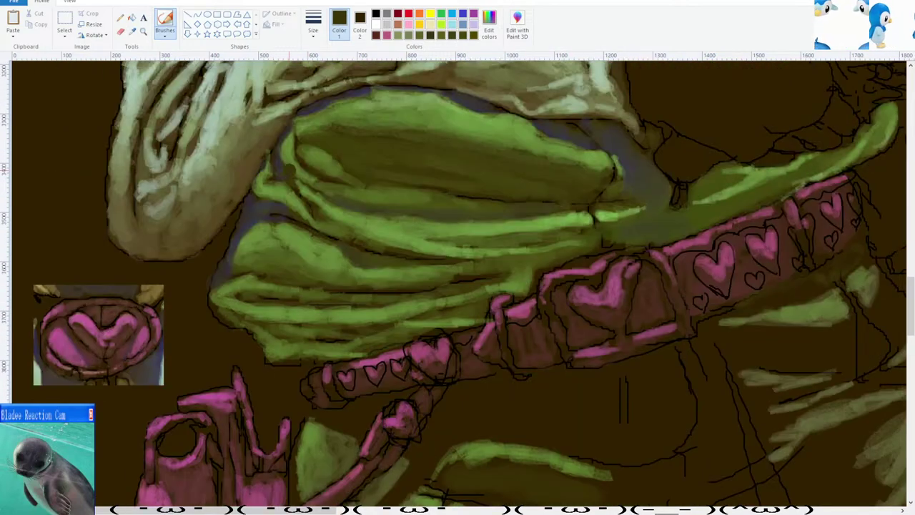
# Sample a mid olive green from the sash and brush a thin fold and light shading between the trouser's two bright green fold strokes.
pyautogui.click(134, 32)
pyautogui.click(480, 184)
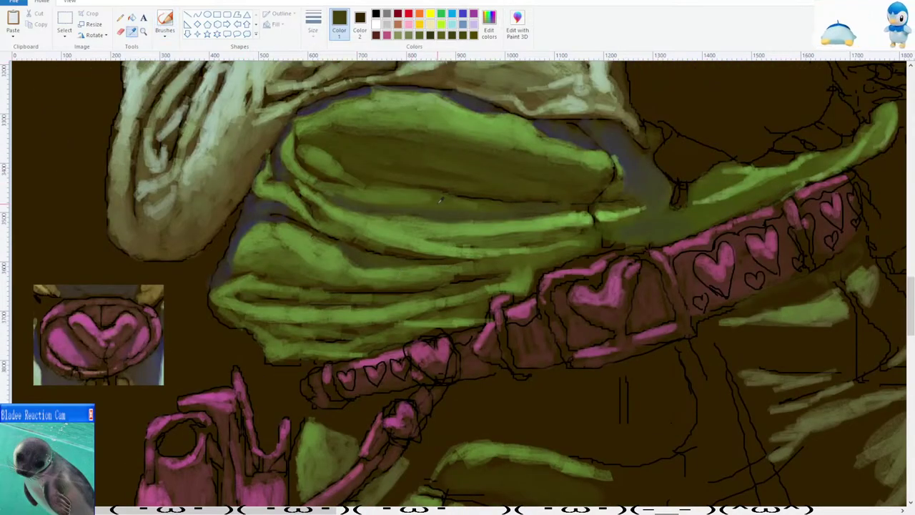
pyautogui.click(388, 291)
pyautogui.scroll(-3, 387, 291)
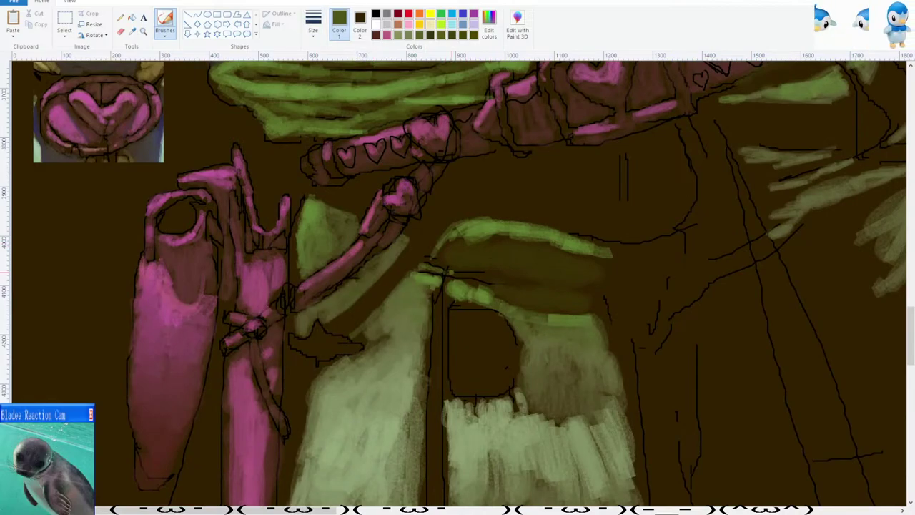
pyautogui.moveTo(480, 274); pyautogui.dragTo(532, 284)
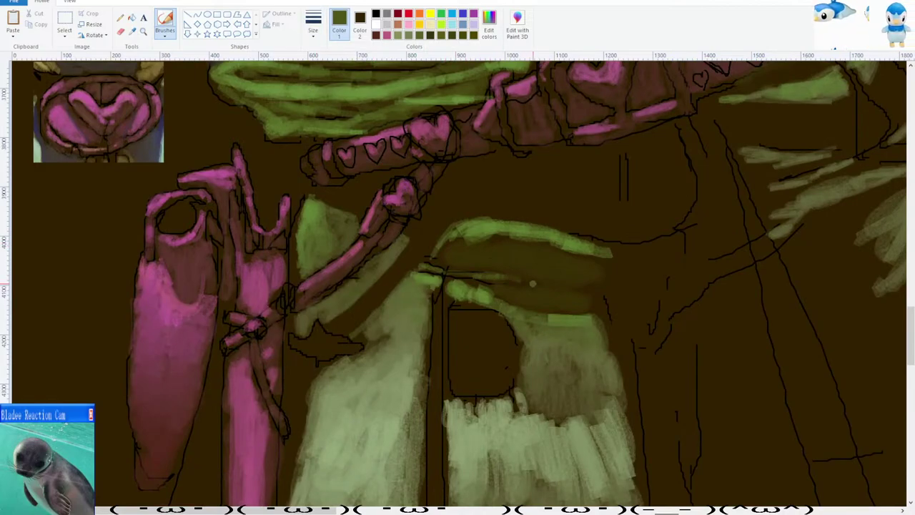
pyautogui.moveTo(446, 246)
pyautogui.mouseDown()
pyautogui.moveTo(462, 246)
pyautogui.moveTo(448, 256)
pyautogui.moveTo(502, 258)
pyautogui.mouseUp()
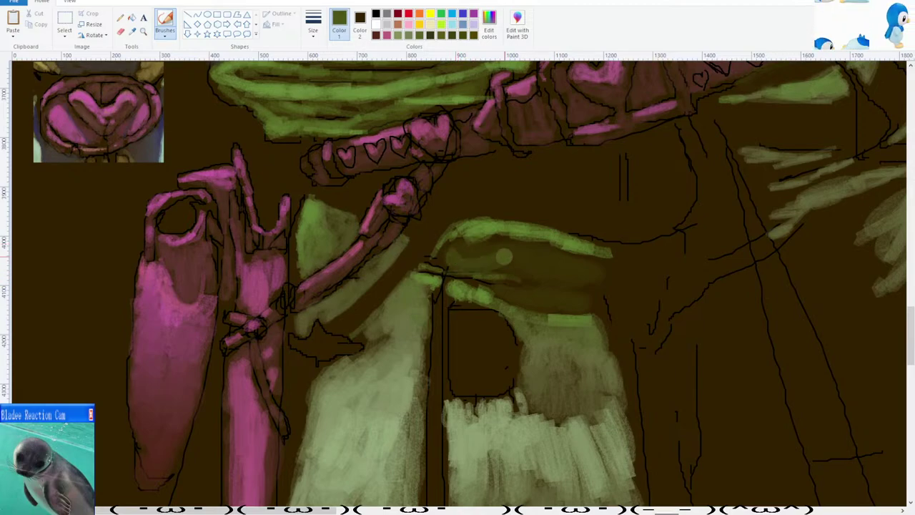
# Sample the olive from the new shading and blend it across the dark area between the two bright fold strokes.
pyautogui.click(133, 31)
pyautogui.click(467, 253)
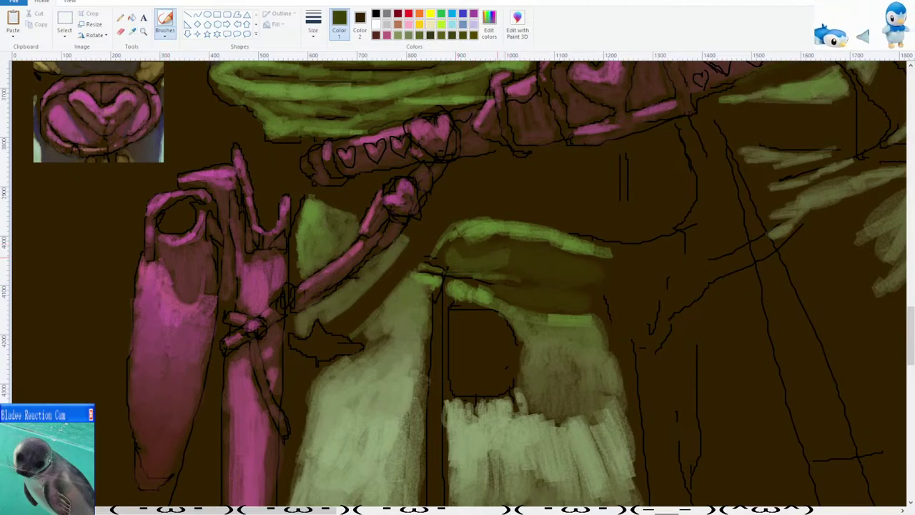
pyautogui.moveTo(487, 254)
pyautogui.mouseDown()
pyautogui.moveTo(547, 275)
pyautogui.moveTo(606, 276)
pyautogui.mouseUp()
pyautogui.scroll(-1, 552, 250)
pyautogui.scroll(1, 507, 243)
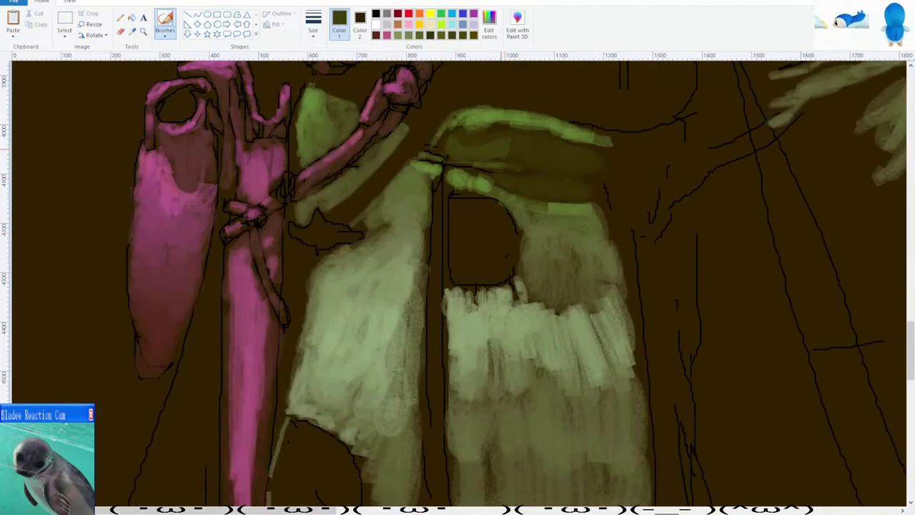
pyautogui.scroll(-1, 539, 172)
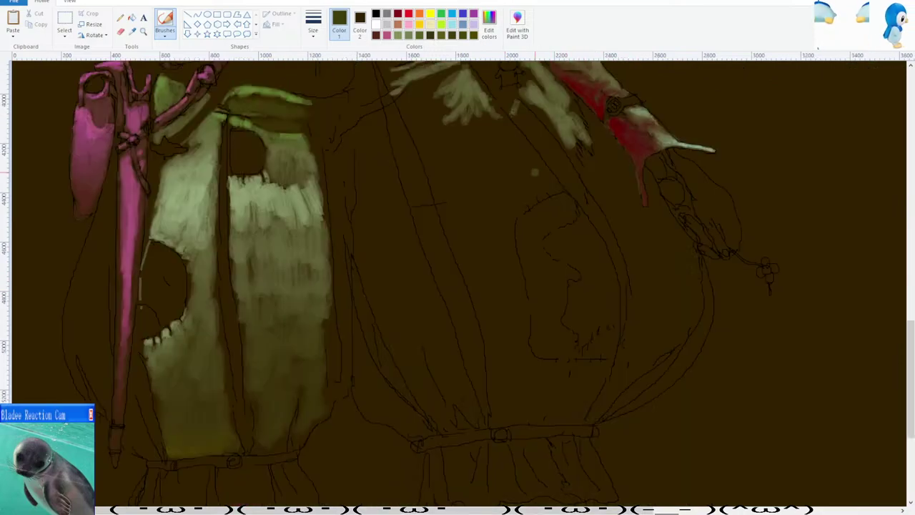
# Sample a darker olive from the fold's shadow and brush a soft shadow past the fold ends down the trouser's outer edge.
pyautogui.scroll(1, 503, 173)
pyautogui.scroll(1, 494, 170)
pyautogui.scroll(-1, 469, 163)
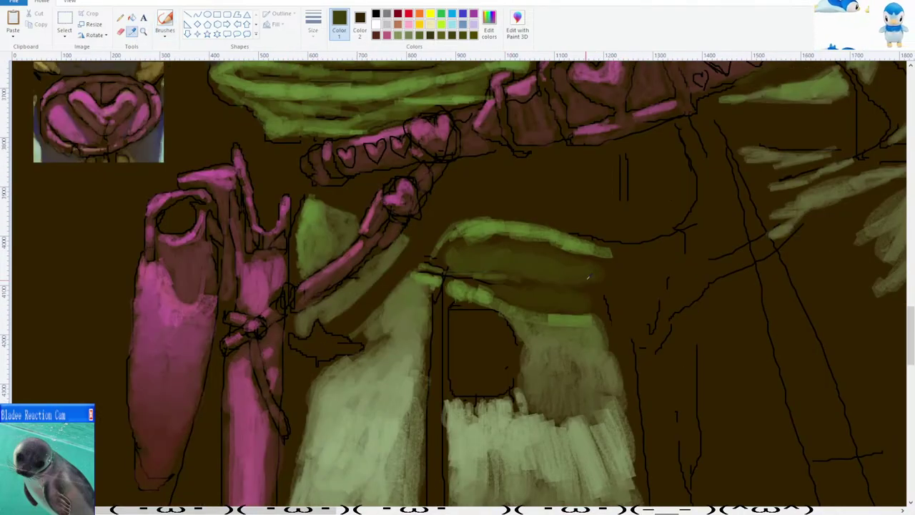
pyautogui.moveTo(615, 275)
pyautogui.mouseDown()
pyautogui.moveTo(619, 312)
pyautogui.moveTo(607, 334)
pyautogui.moveTo(616, 404)
pyautogui.mouseUp()
pyautogui.scroll(-4, 617, 404)
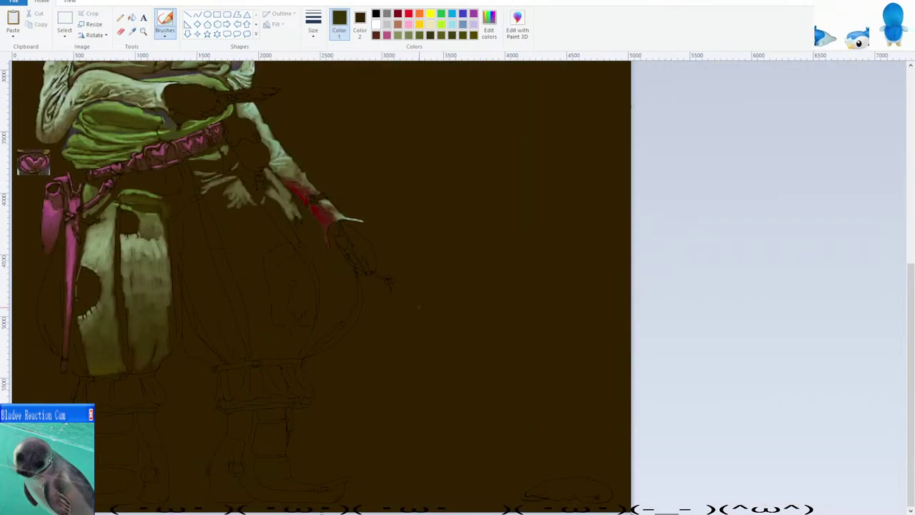
pyautogui.scroll(4, 165, 149)
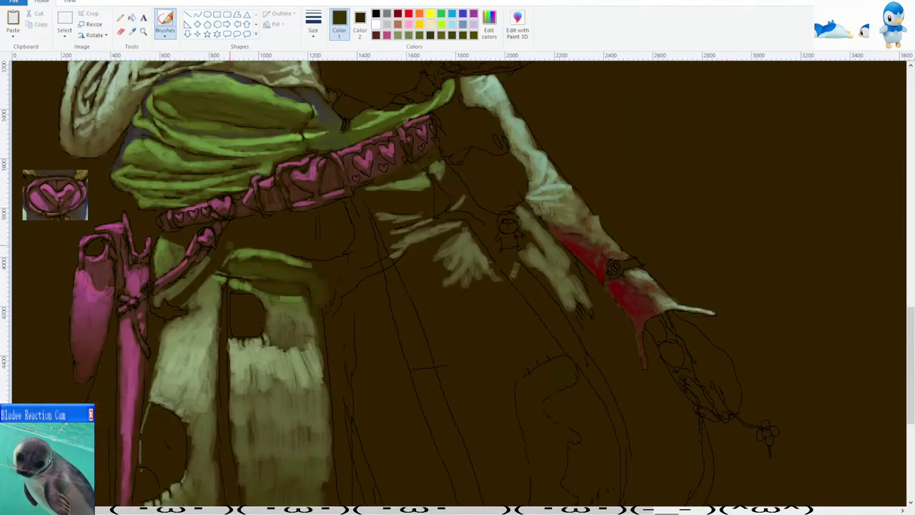
# Sample grey-green tones from the patched panel and brush over the dark band across its middle.
pyautogui.click(242, 154)
pyautogui.moveTo(243, 152)
pyautogui.mouseDown()
pyautogui.moveTo(292, 180)
pyautogui.moveTo(319, 177)
pyautogui.mouseUp()
pyautogui.scroll(-2, 319, 178)
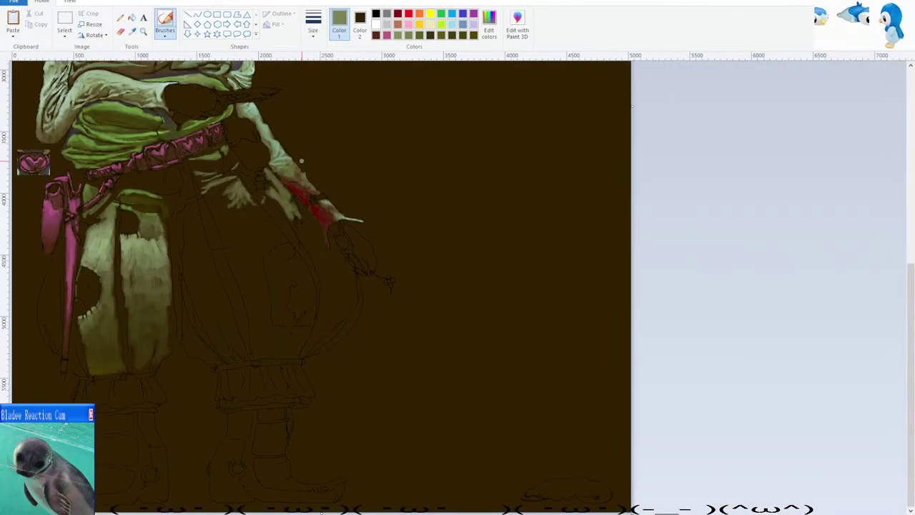
pyautogui.scroll(1, 299, 164)
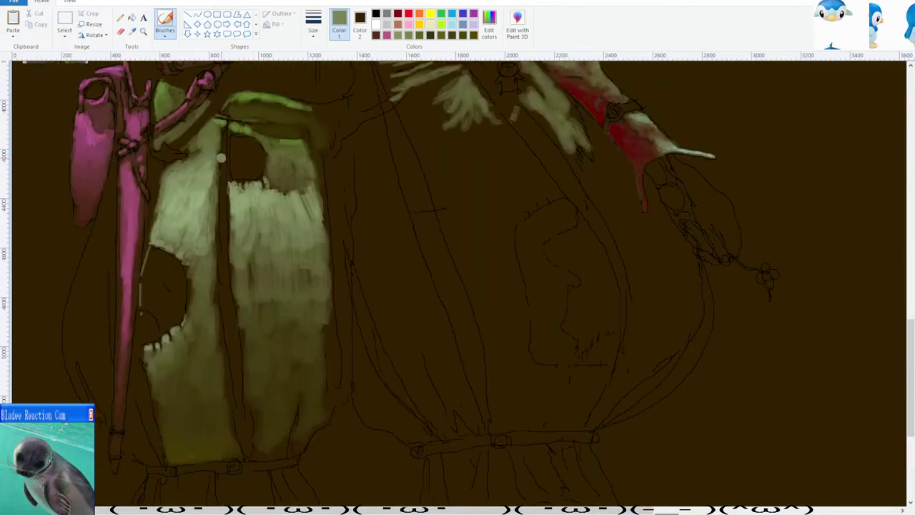
pyautogui.click(132, 32)
pyautogui.click(274, 244)
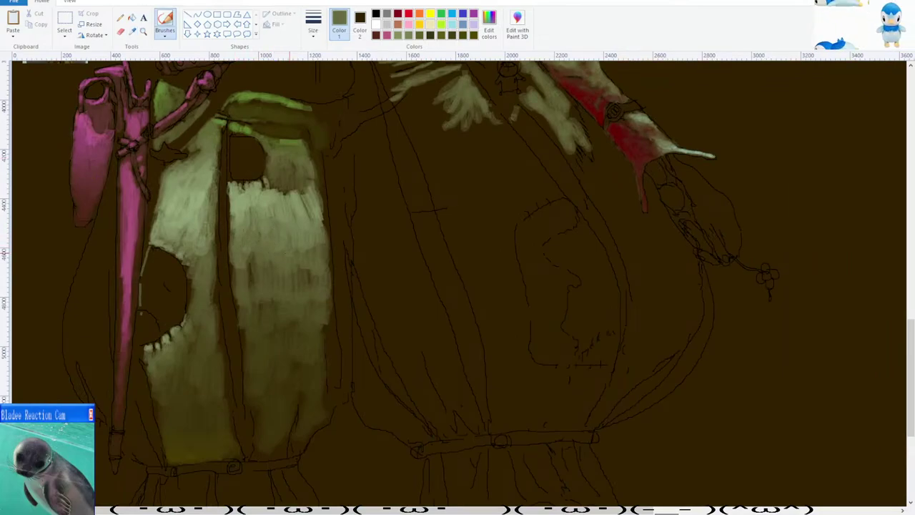
# Sample a pale green near the top of the patched panel and blend it downward with soft vertical strokes.
pyautogui.click(131, 30)
pyautogui.click(238, 200)
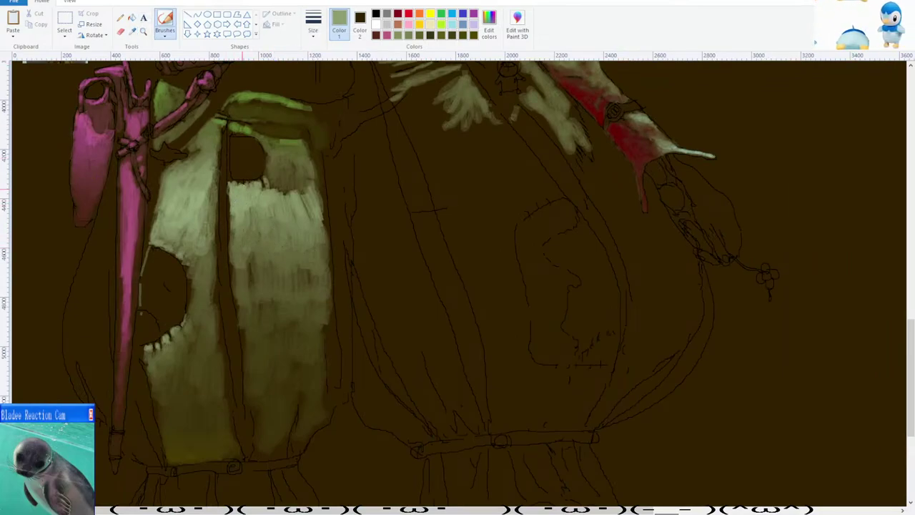
pyautogui.moveTo(250, 209)
pyautogui.mouseDown()
pyautogui.moveTo(255, 227)
pyautogui.moveTo(262, 224)
pyautogui.moveTo(251, 221)
pyautogui.mouseUp()
pyautogui.scroll(-3, 286, 205)
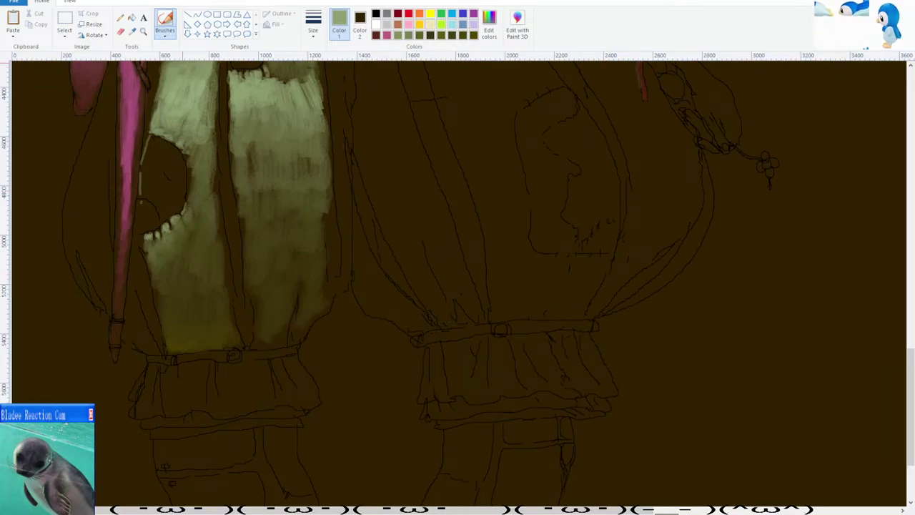
pyautogui.scroll(3, 131, 34)
# Sample two darker olives from the panel's middle and smooth the remaining dark patches into an even gradient.
pyautogui.click(132, 32)
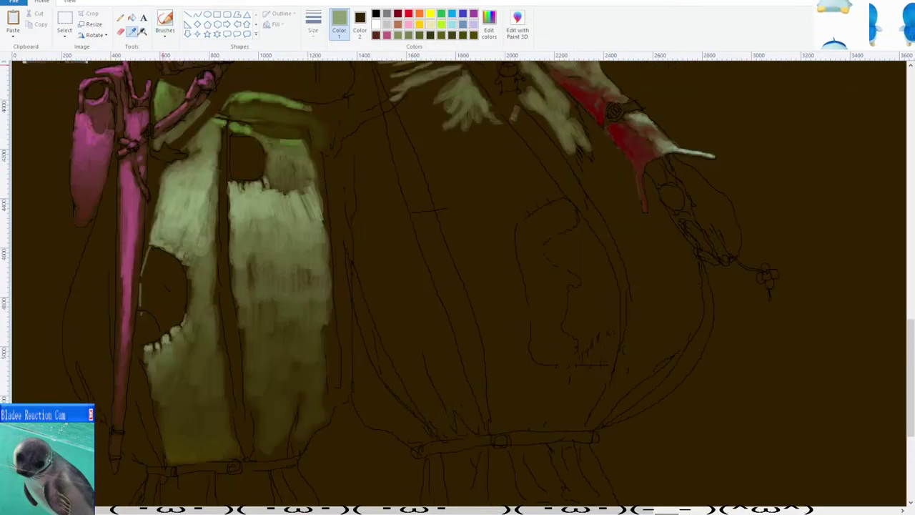
pyautogui.click(241, 258)
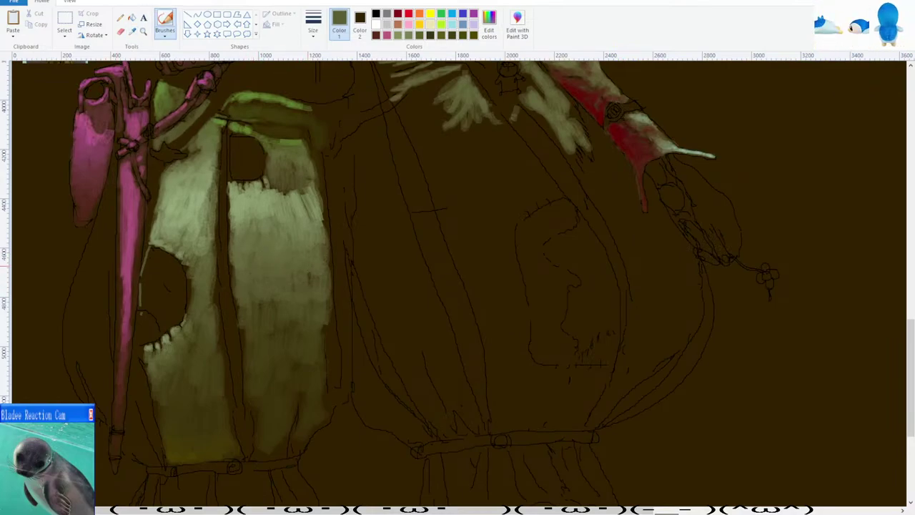
pyautogui.click(133, 32)
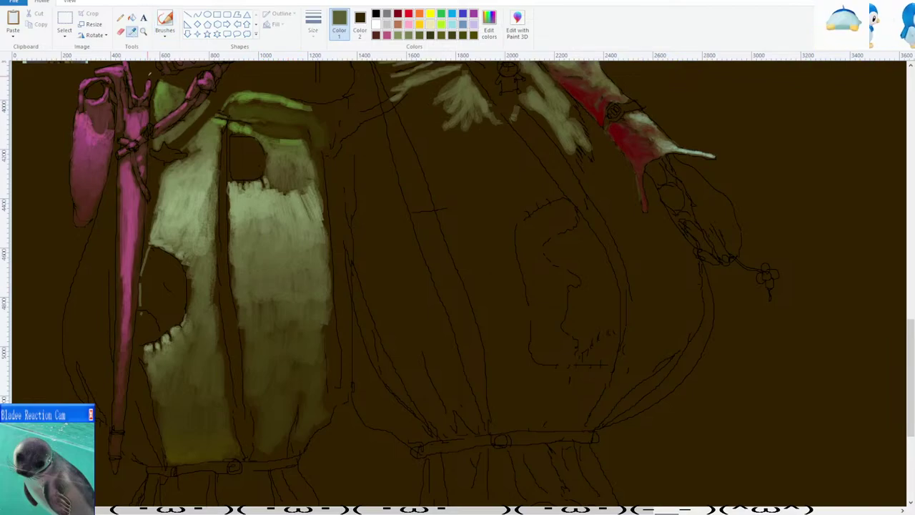
pyautogui.click(261, 293)
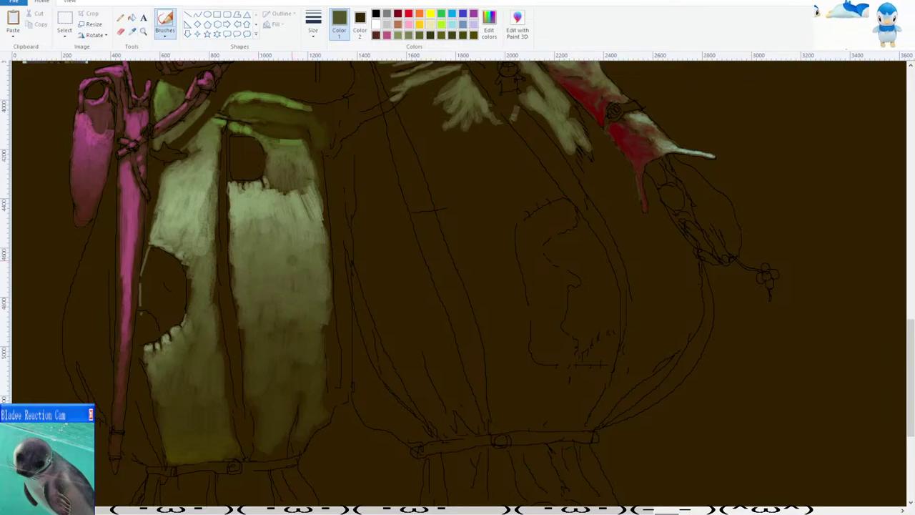
# Sample the yellow-olive from the finished panel's hem and dab it onto the lower inner corner of the neighbouring panel.
pyautogui.scroll(-3, 260, 293)
pyautogui.click(132, 32)
pyautogui.scroll(3, 261, 206)
pyautogui.scroll(-3, 235, 240)
pyautogui.click(208, 342)
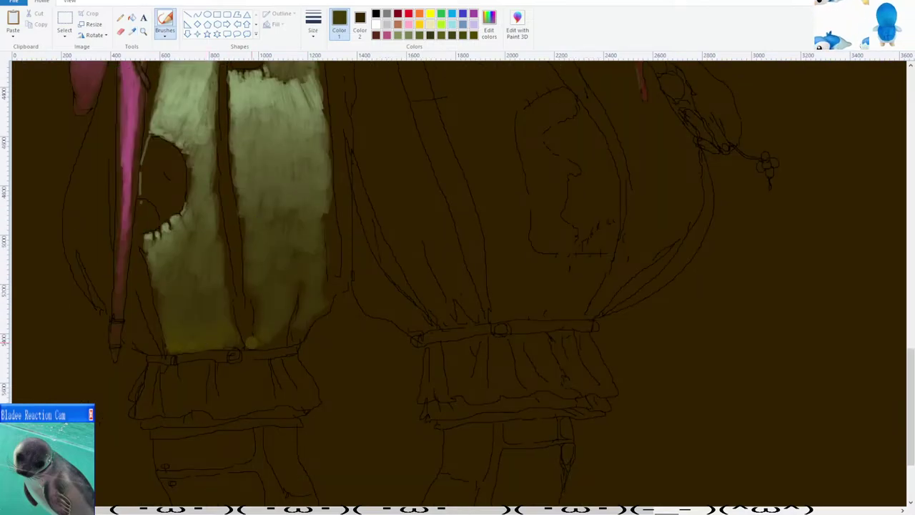
pyautogui.scroll(2, 415, 239)
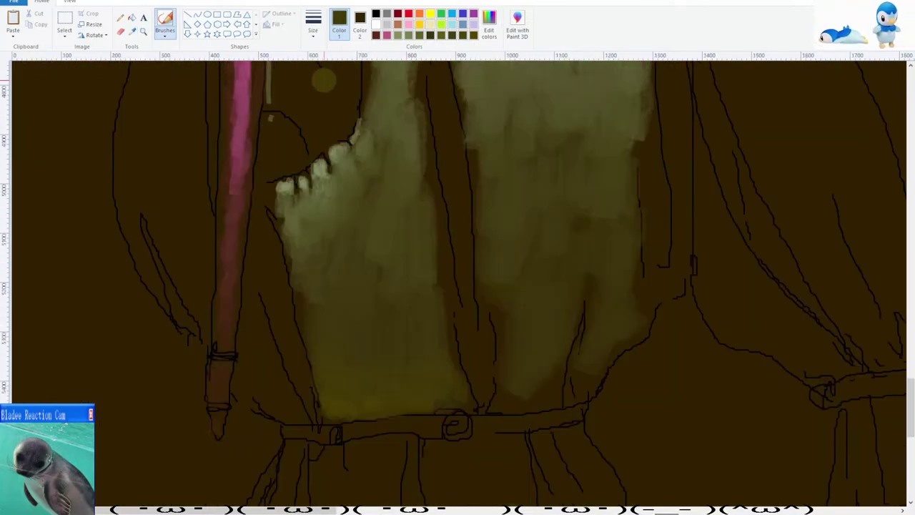
pyautogui.scroll(-3, 528, 255)
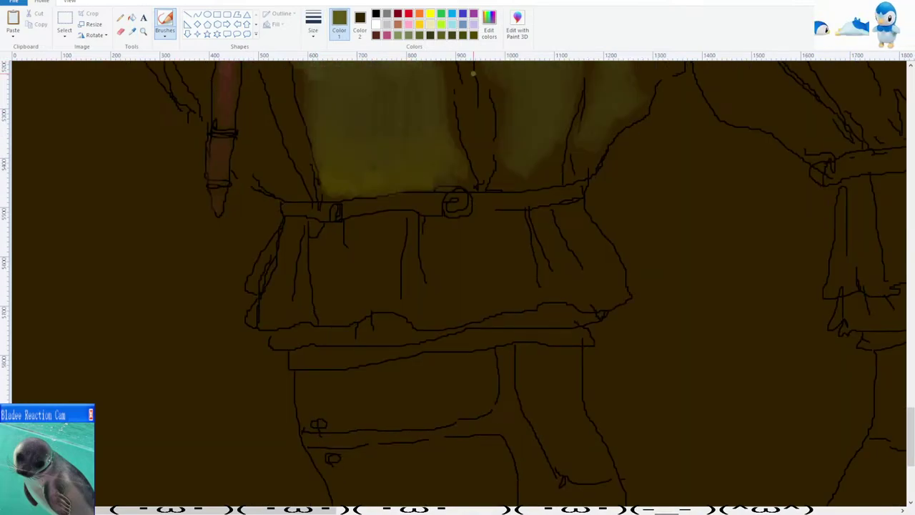
pyautogui.scroll(2, 529, 255)
pyautogui.moveTo(504, 278)
pyautogui.mouseDown()
pyautogui.moveTo(499, 293)
pyautogui.moveTo(513, 287)
pyautogui.mouseUp()
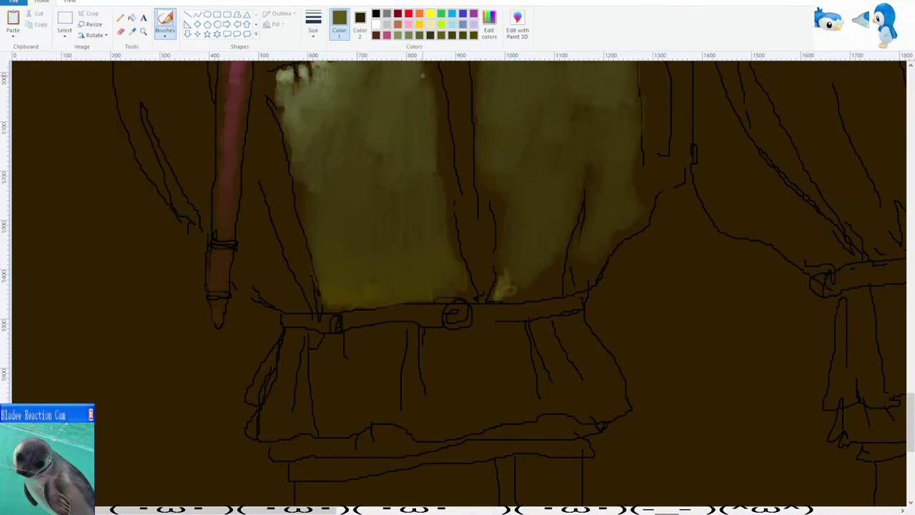
# Paste the copied strip of custom colour swatches and place it on the empty canvas beside the lower leg.
pyautogui.hotkey('ctrl', 'v')
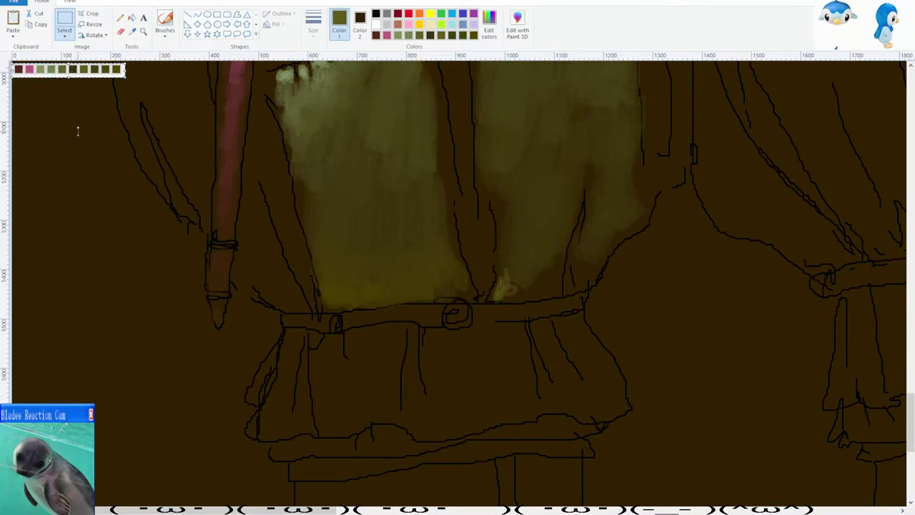
pyautogui.moveTo(83, 74); pyautogui.dragTo(105, 327)
pyautogui.click(459, 286)
pyautogui.click(165, 23)
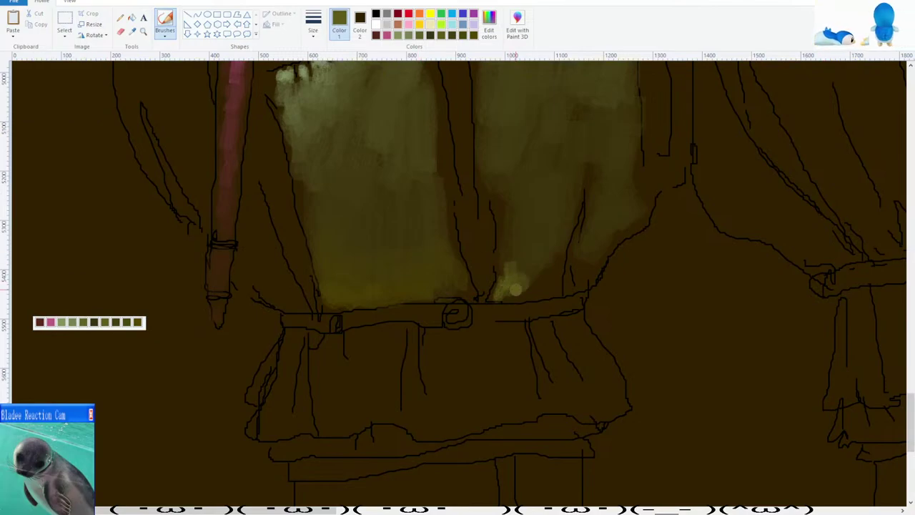
pyautogui.hotkey('ctrl', 'z')
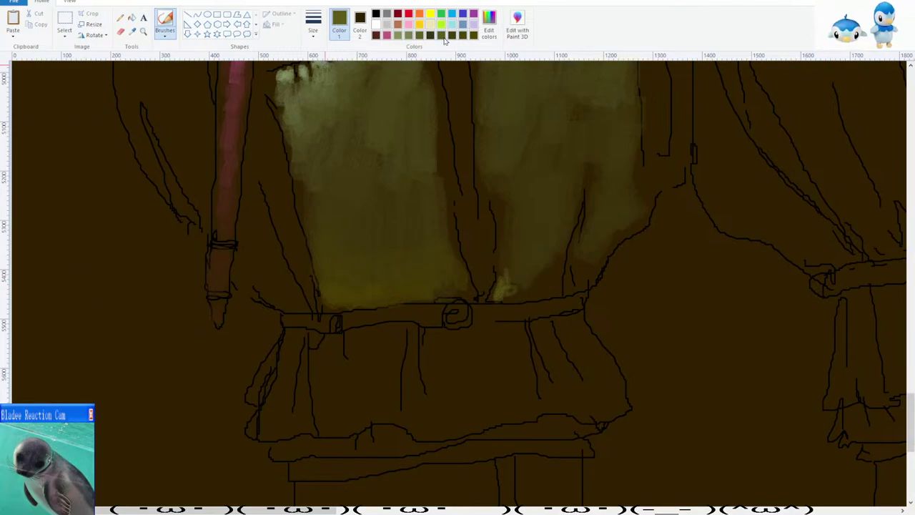
pyautogui.hotkey('ctrl', 'y')
# Choose the yellow-olive custom colour and paint a glow along the hem of both panels and the small outer section.
pyautogui.click(470, 36)
pyautogui.moveTo(531, 281)
pyautogui.mouseDown()
pyautogui.moveTo(513, 287)
pyautogui.moveTo(541, 290)
pyautogui.moveTo(544, 267)
pyautogui.moveTo(548, 289)
pyautogui.mouseUp()
pyautogui.moveTo(445, 288); pyautogui.dragTo(469, 291)
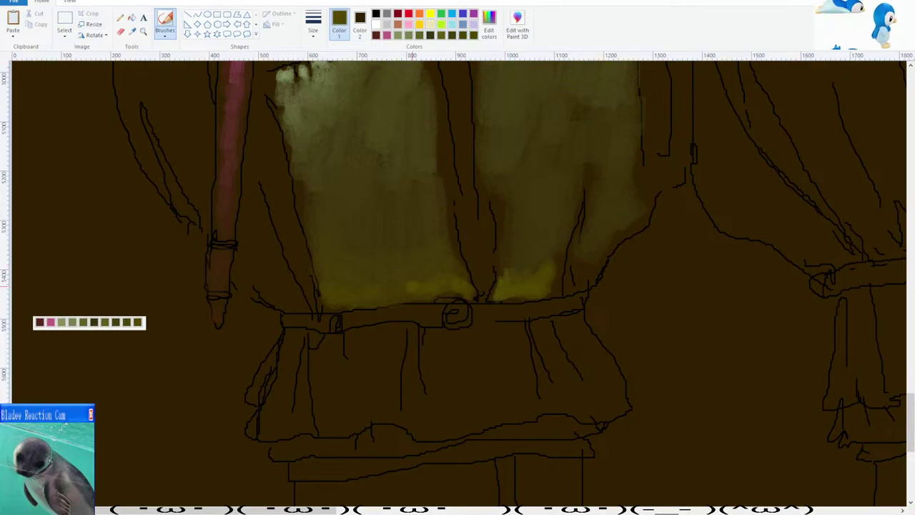
pyautogui.moveTo(553, 286)
pyautogui.mouseDown()
pyautogui.moveTo(558, 270)
pyautogui.moveTo(559, 283)
pyautogui.mouseUp()
pyautogui.moveTo(582, 258)
pyautogui.mouseDown()
pyautogui.moveTo(577, 278)
pyautogui.moveTo(596, 254)
pyautogui.mouseUp()
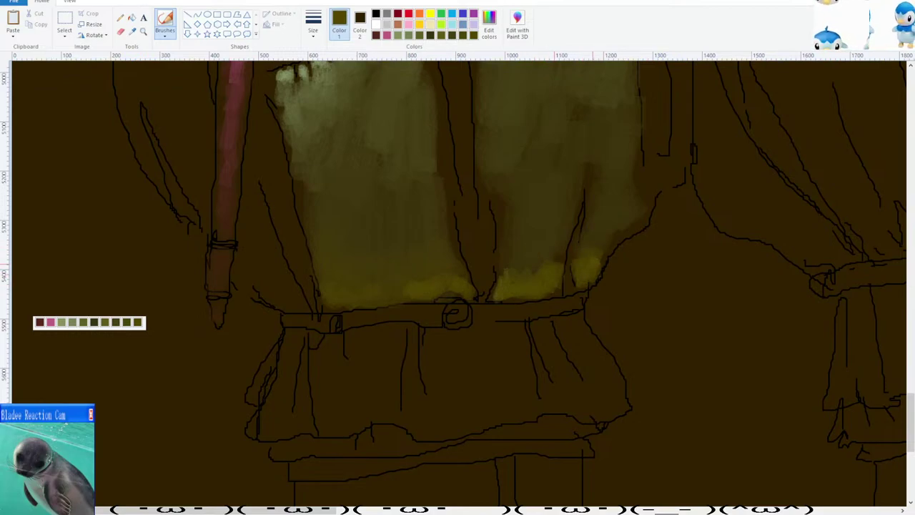
# Sample darker olives above the patched panel's hem and blend the yellow glow upward into the green.
pyautogui.click(133, 33)
pyautogui.click(517, 272)
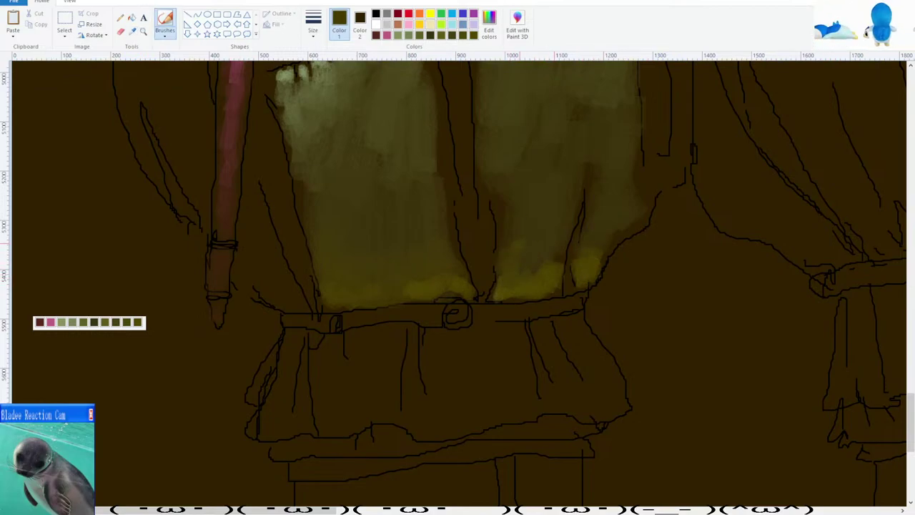
pyautogui.click(133, 33)
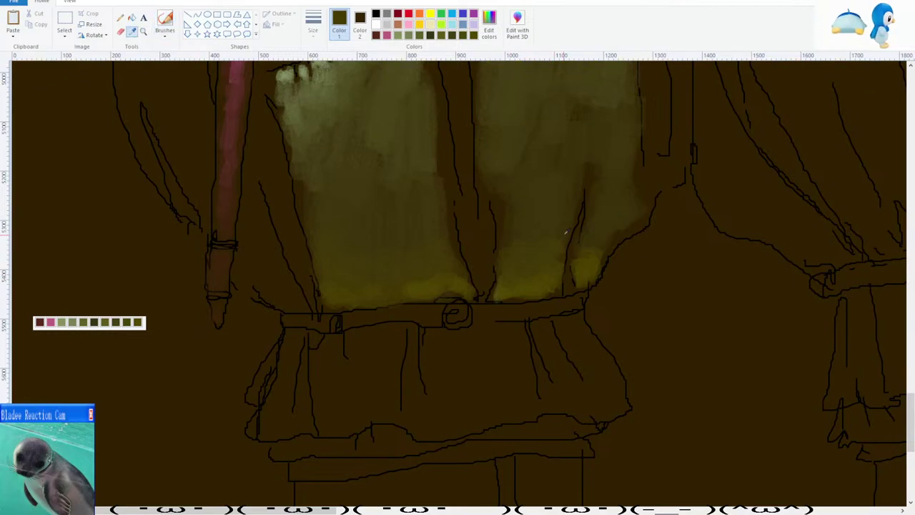
pyautogui.click(520, 247)
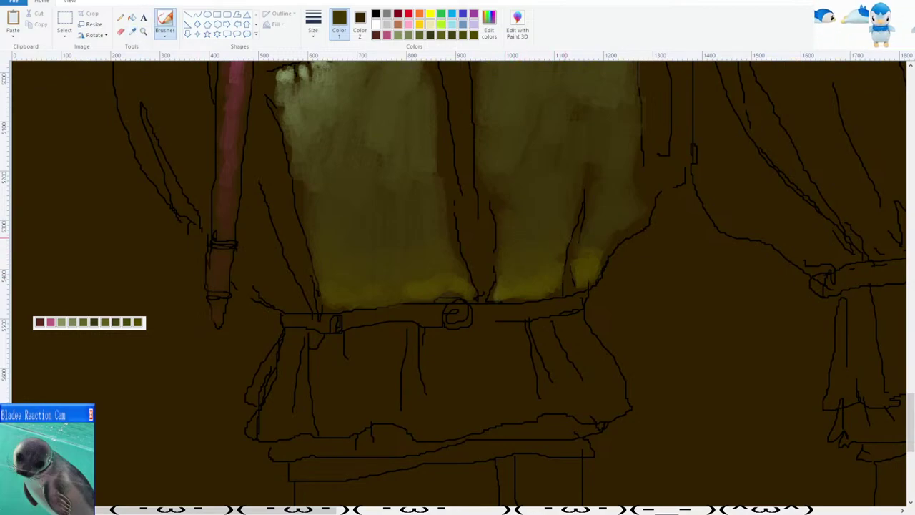
# Sample olive tones from the hem and blend the yellow glow more smoothly into both green trouser panels.
pyautogui.scroll(-3, 622, 232)
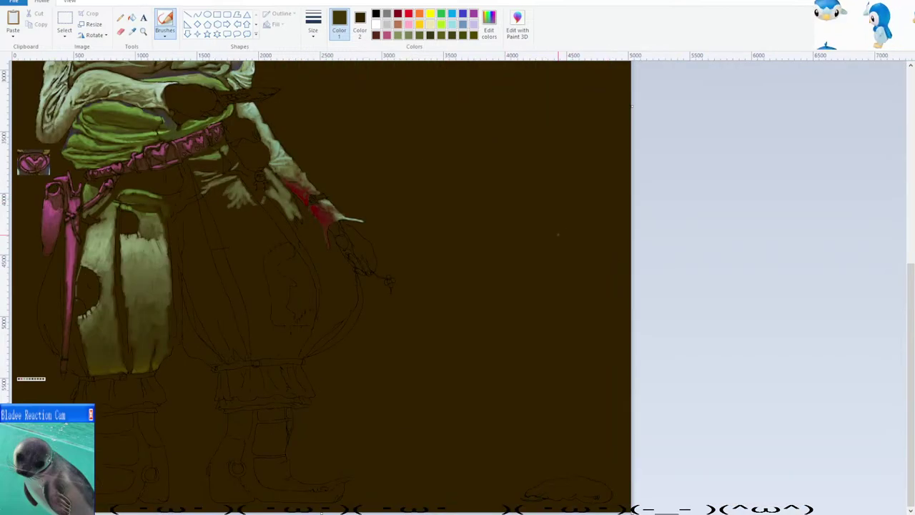
pyautogui.scroll(2, 262, 158)
pyautogui.scroll(-4, 262, 158)
pyautogui.click(133, 33)
pyautogui.scroll(-3, 462, 239)
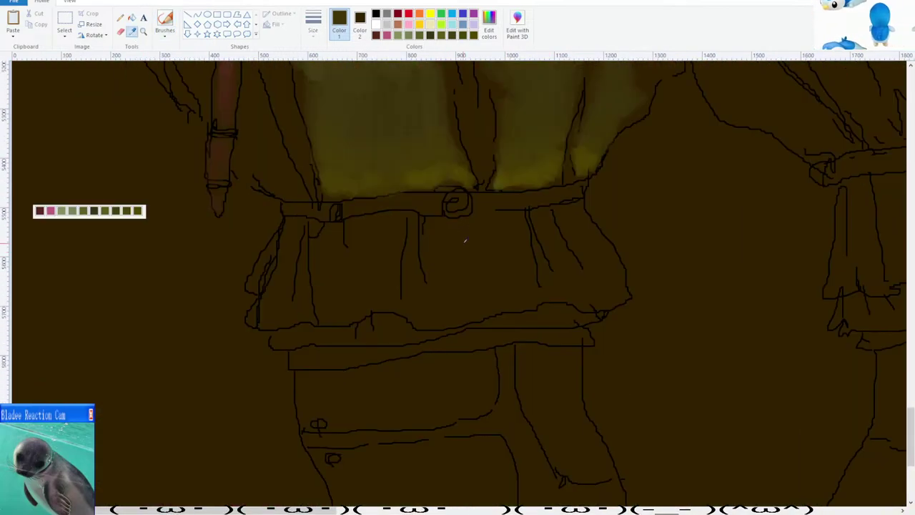
pyautogui.scroll(2, 462, 240)
pyautogui.click(523, 282)
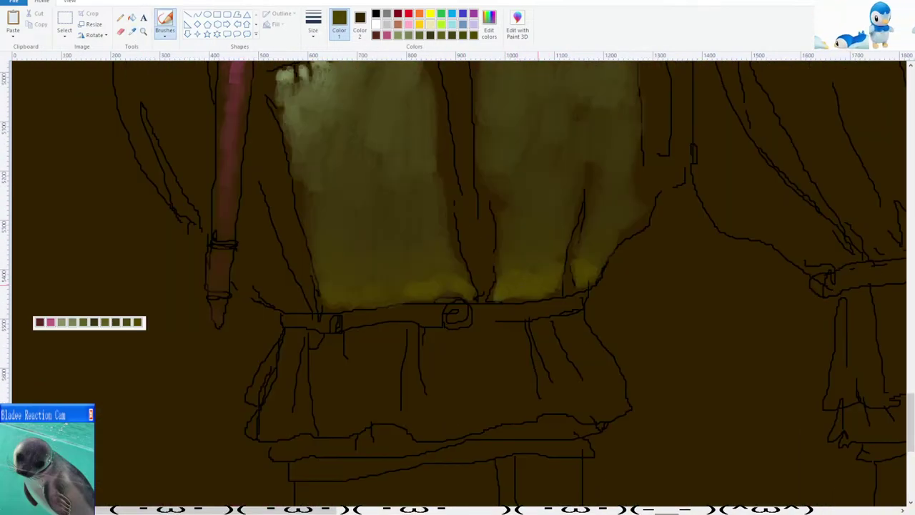
pyautogui.click(133, 33)
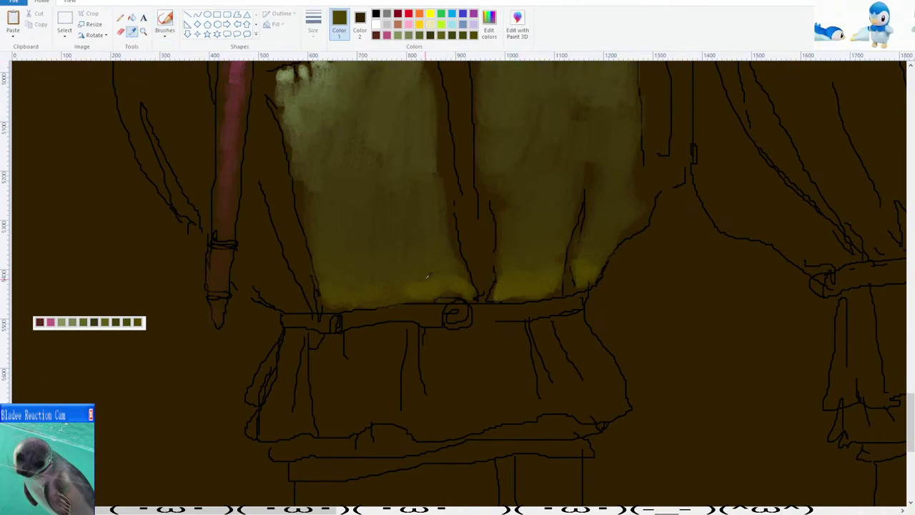
pyautogui.click(405, 287)
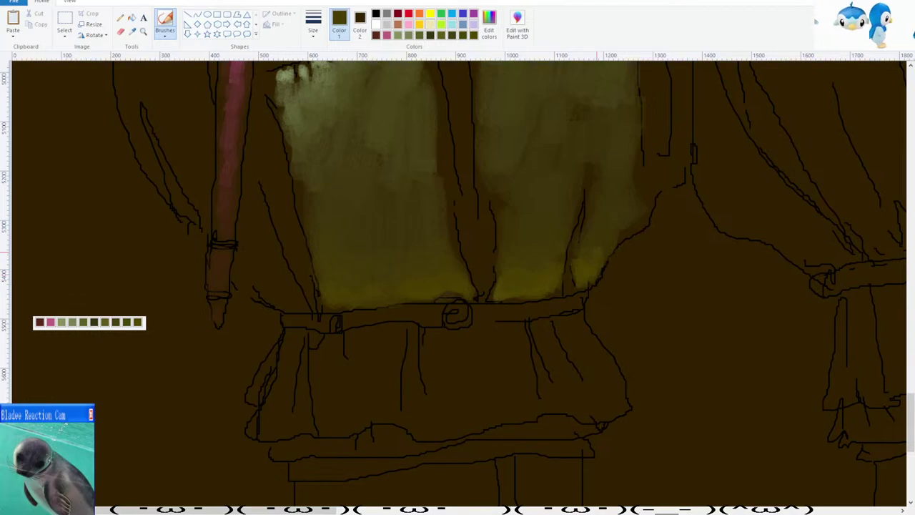
# Sample olives from the patched panel and paint the narrow sliver beside the strap's lower end, with yellow toward its hem.
pyautogui.scroll(-1, 513, 242)
pyautogui.scroll(1, 470, 248)
pyautogui.scroll(1, 470, 247)
pyautogui.scroll(-3, 286, 228)
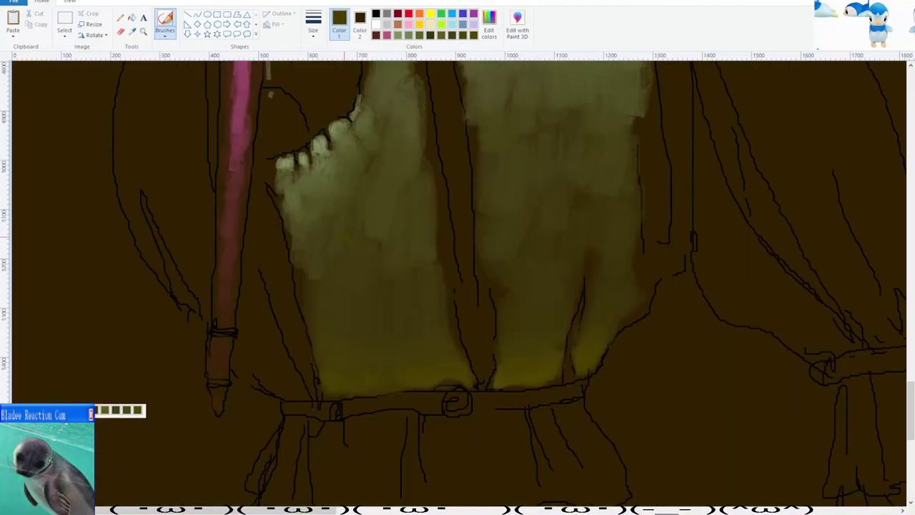
pyautogui.moveTo(275, 255)
pyautogui.mouseDown()
pyautogui.moveTo(295, 280)
pyautogui.moveTo(274, 245)
pyautogui.moveTo(263, 261)
pyautogui.mouseUp()
pyautogui.click(132, 31)
pyautogui.click(356, 201)
pyautogui.moveTo(246, 227); pyautogui.dragTo(247, 184)
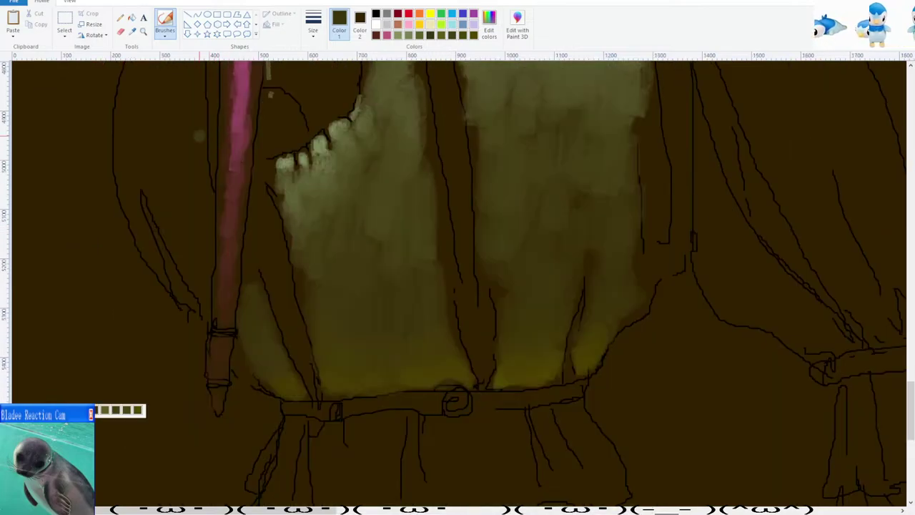
pyautogui.click(134, 32)
pyautogui.click(328, 265)
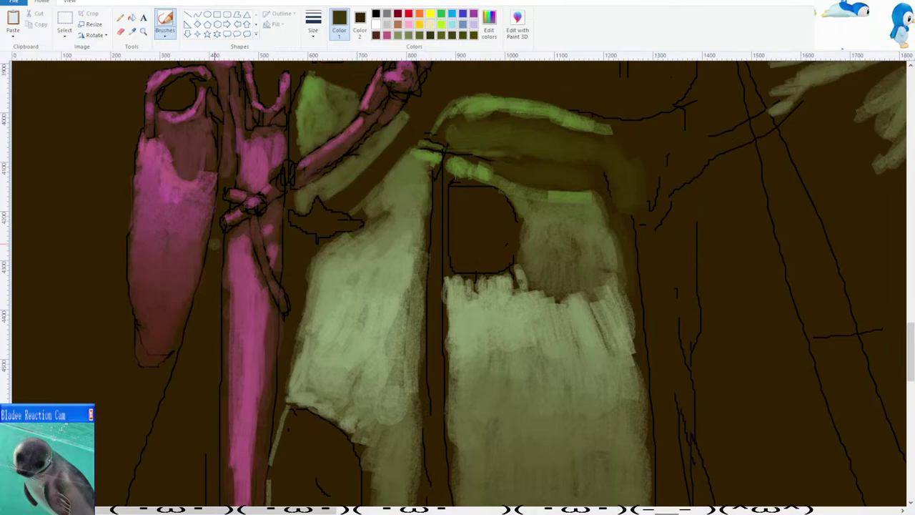
# Sample the pale green from the patched panel, undo the first stroke, and repaint beside the pouch's lower edge.
pyautogui.scroll(-1, 215, 244)
pyautogui.scroll(1, 215, 244)
pyautogui.scroll(-1, 213, 229)
pyautogui.click(133, 33)
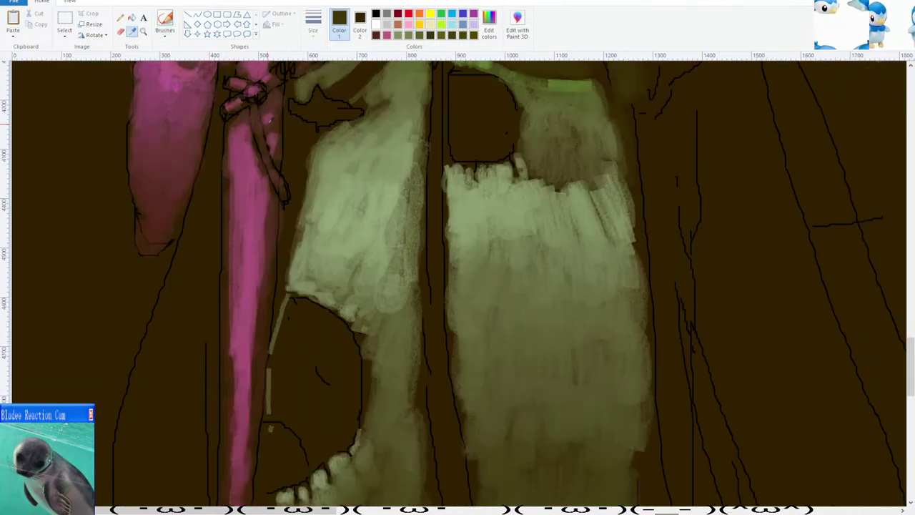
pyautogui.click(348, 199)
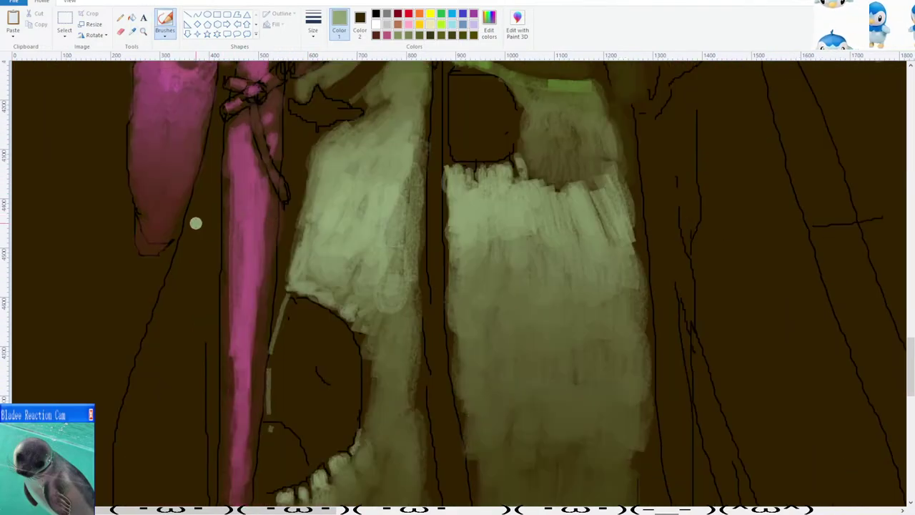
pyautogui.moveTo(198, 216)
pyautogui.mouseDown()
pyautogui.moveTo(184, 261)
pyautogui.moveTo(194, 236)
pyautogui.mouseUp()
pyautogui.hotkey('ctrl', 'z')
pyautogui.moveTo(198, 196)
pyautogui.mouseDown()
pyautogui.moveTo(182, 270)
pyautogui.moveTo(212, 222)
pyautogui.mouseUp()
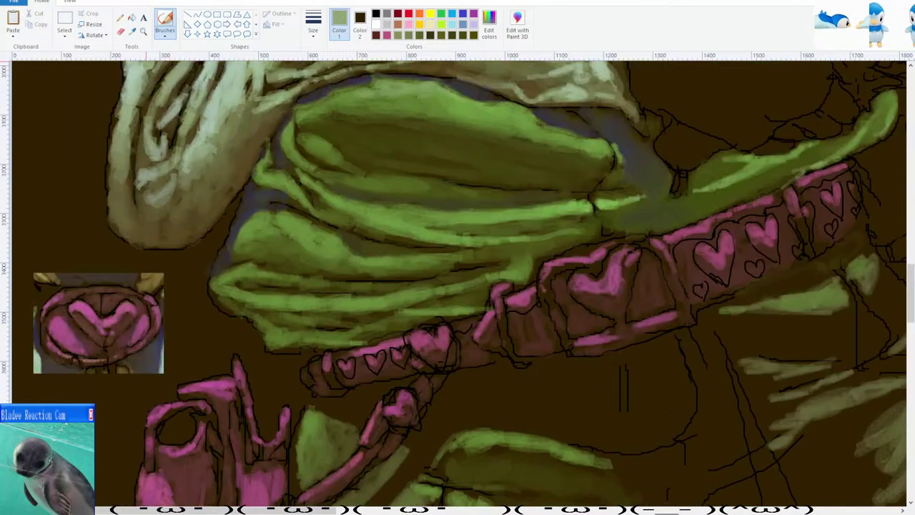
# Sample the pale mint from the sleeve's upper edge and paint a highlight on the outer trouser section between pouch and strap.
pyautogui.click(131, 36)
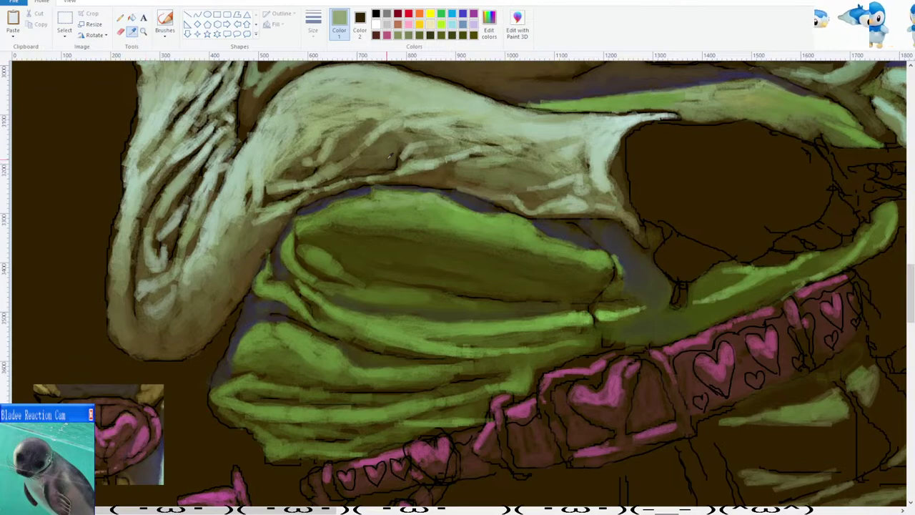
pyautogui.scroll(3, 390, 156)
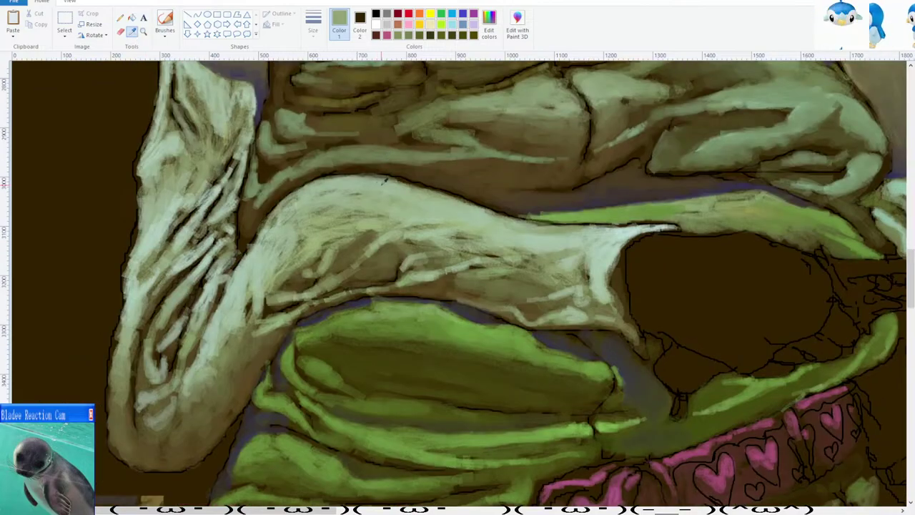
pyautogui.click(385, 182)
pyautogui.scroll(-10, 343, 229)
pyautogui.moveTo(195, 327)
pyautogui.mouseDown()
pyautogui.moveTo(188, 342)
pyautogui.moveTo(201, 351)
pyautogui.moveTo(208, 344)
pyautogui.mouseUp()
pyautogui.scroll(-3, 213, 256)
pyautogui.scroll(3, 214, 256)
pyautogui.moveTo(211, 276)
pyautogui.mouseDown()
pyautogui.moveTo(201, 300)
pyautogui.moveTo(214, 269)
pyautogui.moveTo(218, 301)
pyautogui.moveTo(214, 279)
pyautogui.moveTo(215, 293)
pyautogui.mouseUp()
pyautogui.scroll(-3, 210, 296)
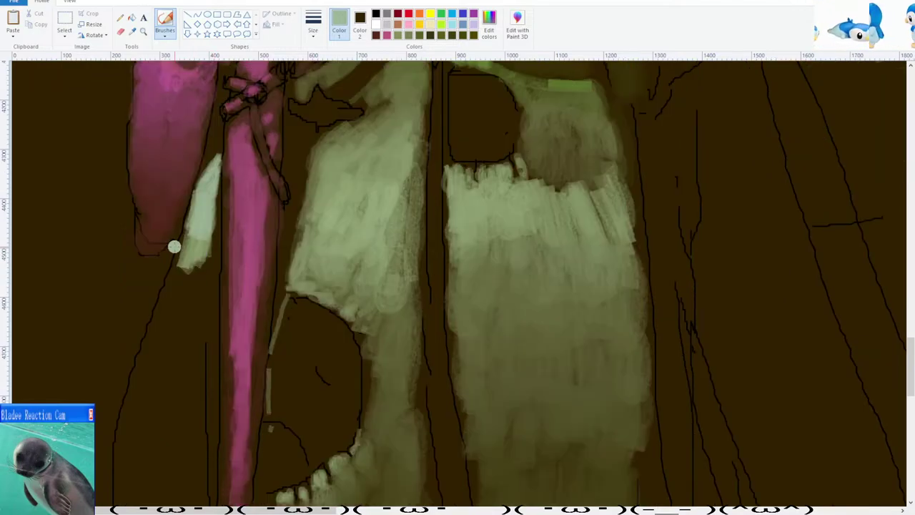
# Sample greens from the new highlight and blend its lower edge downward below the pouch.
pyautogui.click(132, 31)
pyautogui.click(201, 234)
pyautogui.moveTo(190, 240)
pyautogui.mouseDown()
pyautogui.moveTo(186, 255)
pyautogui.moveTo(201, 251)
pyautogui.moveTo(180, 284)
pyautogui.mouseUp()
pyautogui.click(133, 32)
pyautogui.click(190, 256)
pyautogui.moveTo(180, 284); pyautogui.dragTo(193, 272)
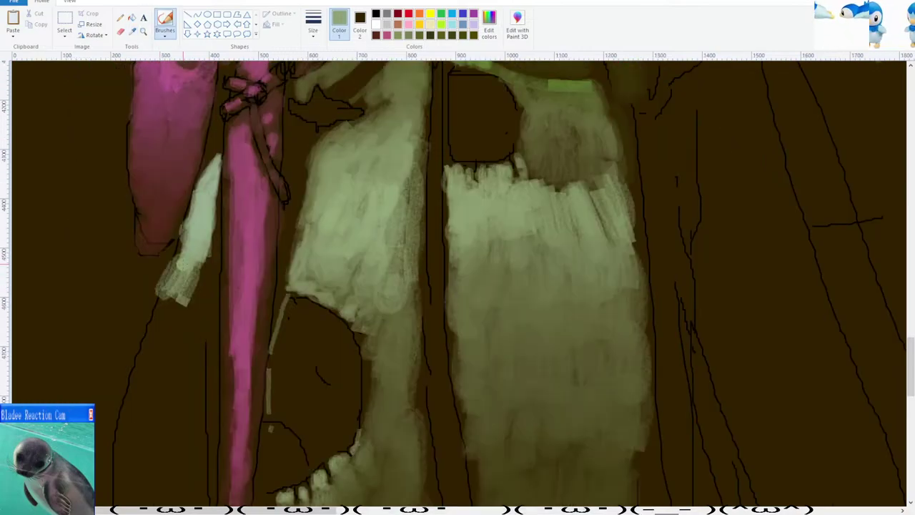
pyautogui.moveTo(191, 264)
pyautogui.mouseDown()
pyautogui.moveTo(172, 293)
pyautogui.moveTo(193, 264)
pyautogui.moveTo(196, 317)
pyautogui.mouseUp()
# Sample a mid green from the patched panel and extend the outer section's vertical strokes down toward its outline.
pyautogui.scroll(-3, 194, 255)
pyautogui.click(131, 33)
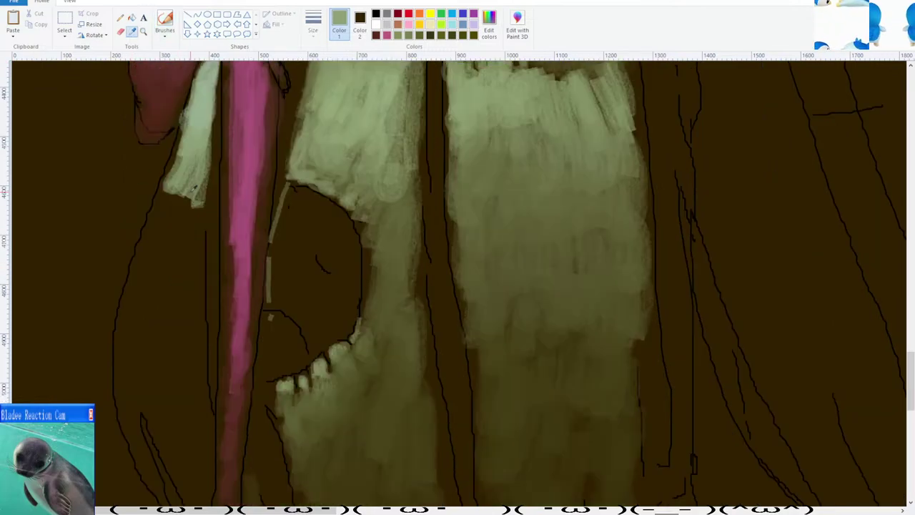
pyautogui.click(385, 183)
pyautogui.moveTo(176, 180)
pyautogui.mouseDown()
pyautogui.moveTo(156, 213)
pyautogui.moveTo(191, 211)
pyautogui.moveTo(192, 256)
pyautogui.mouseUp()
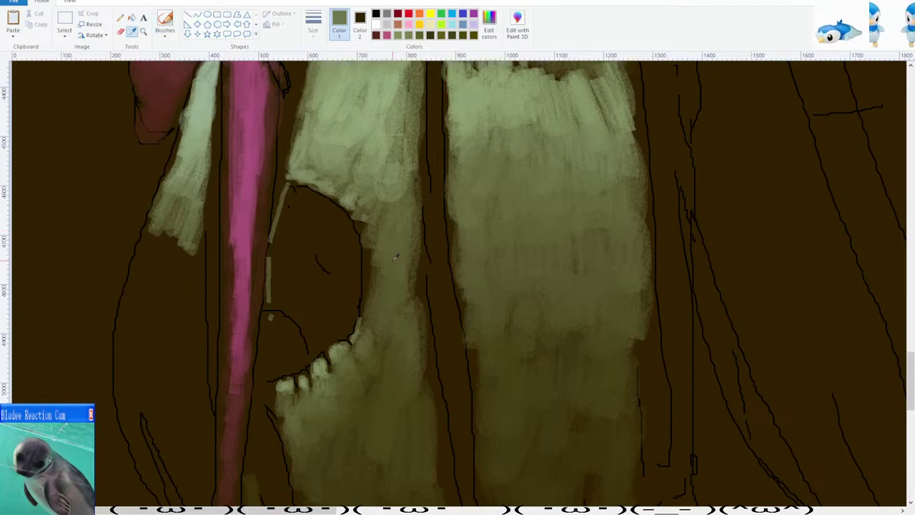
pyautogui.moveTo(158, 230)
pyautogui.mouseDown()
pyautogui.moveTo(138, 275)
pyautogui.moveTo(194, 295)
pyautogui.mouseUp()
# Sample a darker green beside the torn patch and continue shading the middle of the outer section.
pyautogui.scroll(-3, 190, 201)
pyautogui.click(133, 32)
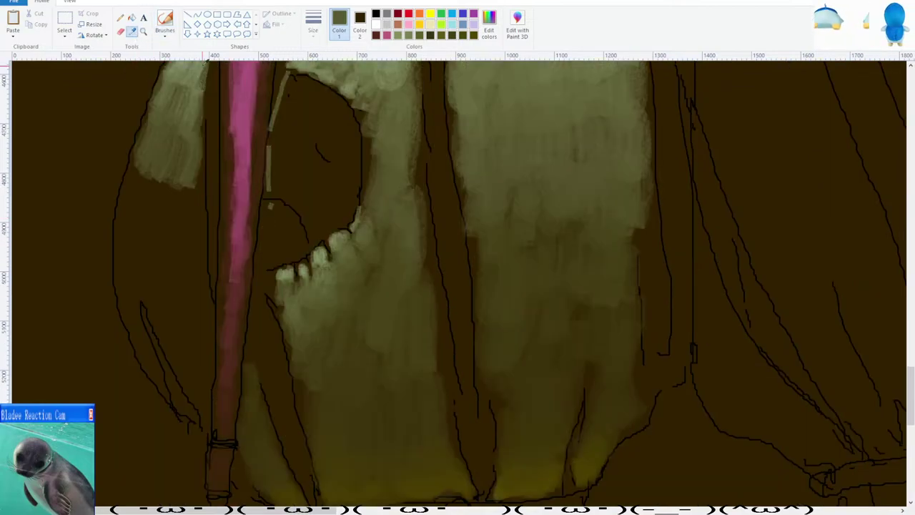
pyautogui.click(384, 210)
pyautogui.moveTo(145, 174)
pyautogui.mouseDown()
pyautogui.moveTo(123, 218)
pyautogui.moveTo(151, 229)
pyautogui.moveTo(174, 181)
pyautogui.moveTo(197, 239)
pyautogui.moveTo(202, 167)
pyautogui.mouseUp()
# Sample a dark olive from the patched panel and shade the outer section's lower part down toward the strap's end.
pyautogui.click(133, 32)
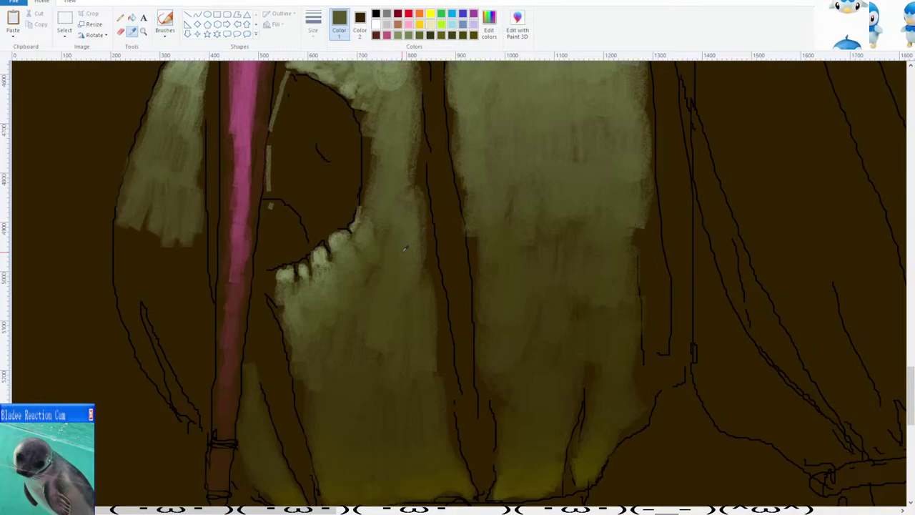
pyautogui.click(401, 344)
pyautogui.moveTo(136, 221)
pyautogui.mouseDown()
pyautogui.moveTo(133, 246)
pyautogui.moveTo(175, 311)
pyautogui.mouseUp()
pyautogui.moveTo(190, 243); pyautogui.dragTo(193, 316)
pyautogui.scroll(-2, 178, 255)
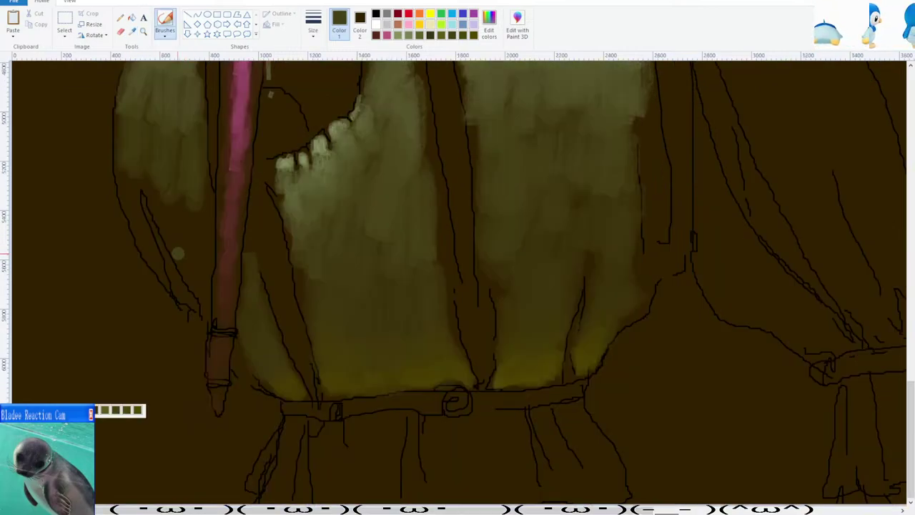
pyautogui.scroll(-2, 163, 256)
pyautogui.scroll(-8, 165, 246)
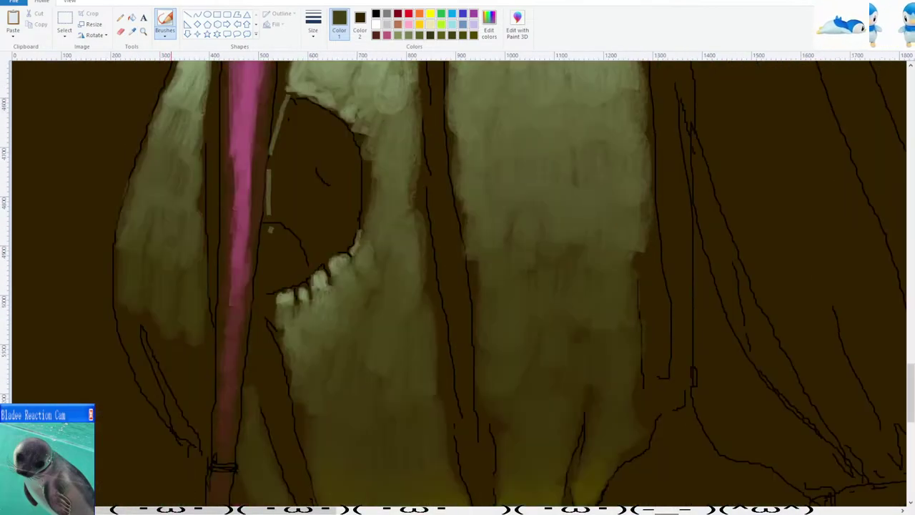
pyautogui.moveTo(173, 207); pyautogui.dragTo(169, 263)
pyautogui.moveTo(184, 232); pyautogui.dragTo(184, 276)
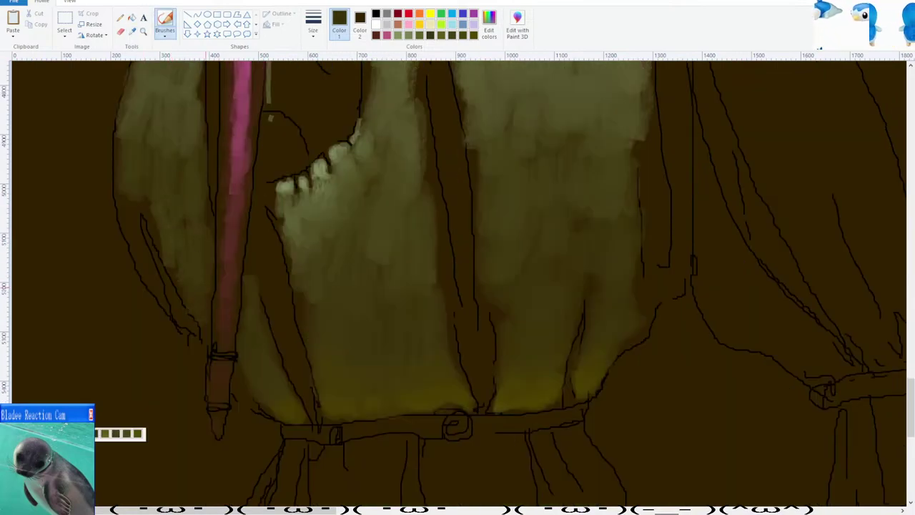
# Sample the muted olive band beneath the diagonal belt and fill the narrow gap between pouch and strap down to the highlight.
pyautogui.scroll(5, 179, 227)
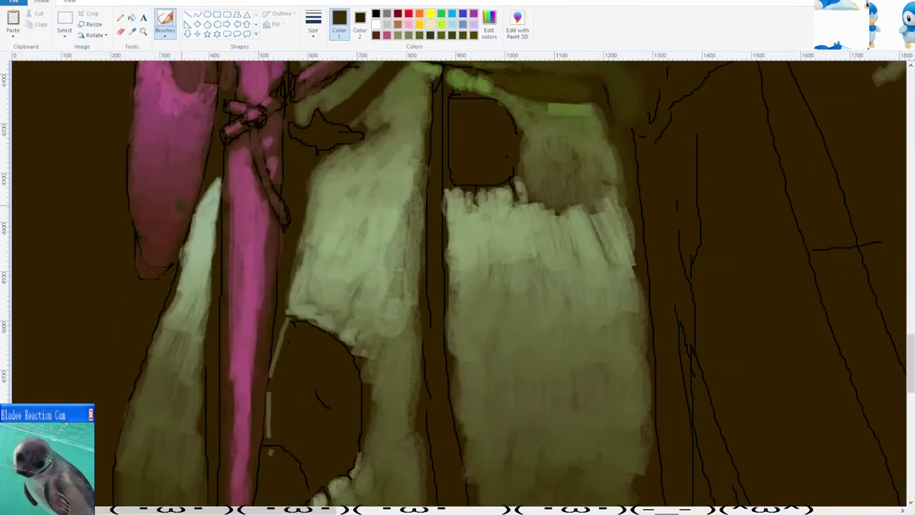
pyautogui.scroll(-3, 229, 174)
pyautogui.click(373, 263)
pyautogui.scroll(3, 266, 223)
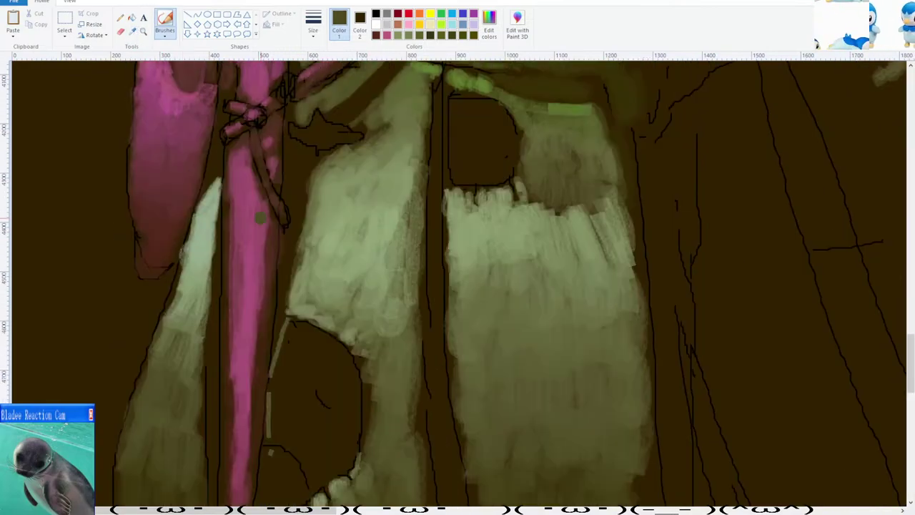
pyautogui.click(296, 105)
pyautogui.scroll(1, 377, 133)
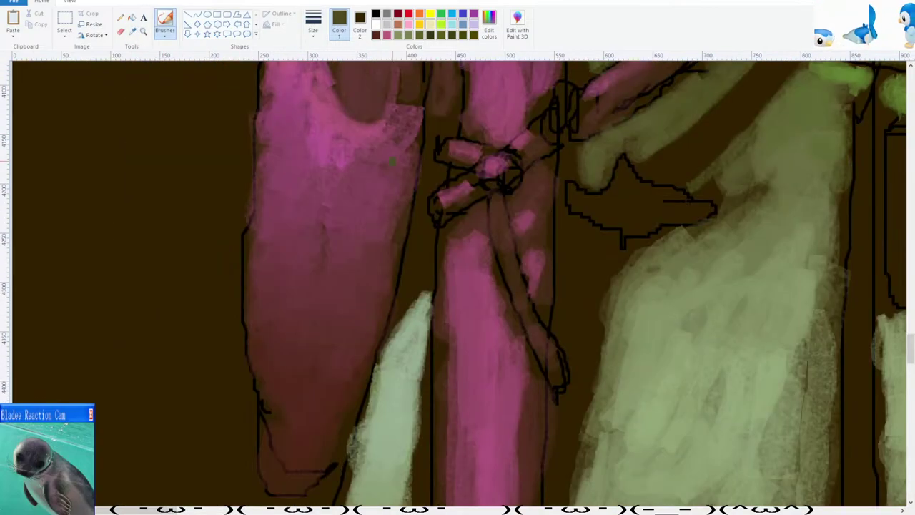
pyautogui.scroll(2, 378, 133)
pyautogui.click(132, 33)
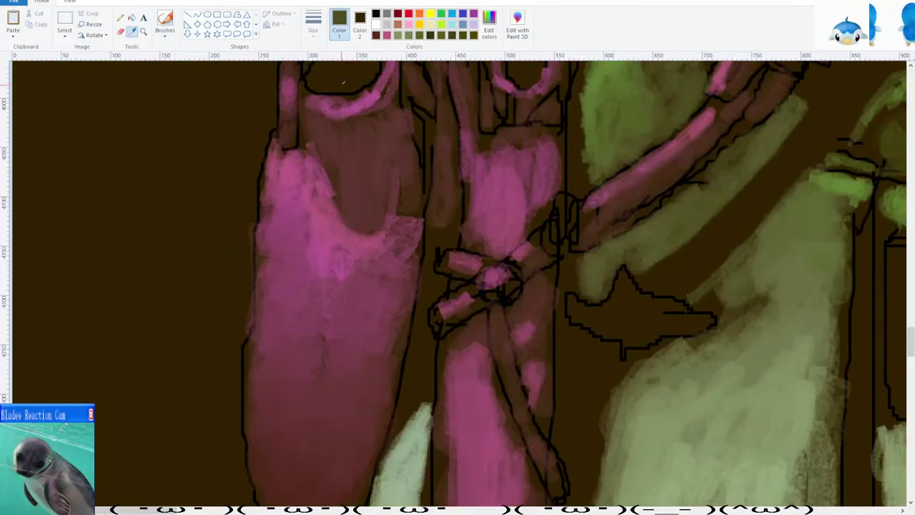
pyautogui.click(763, 148)
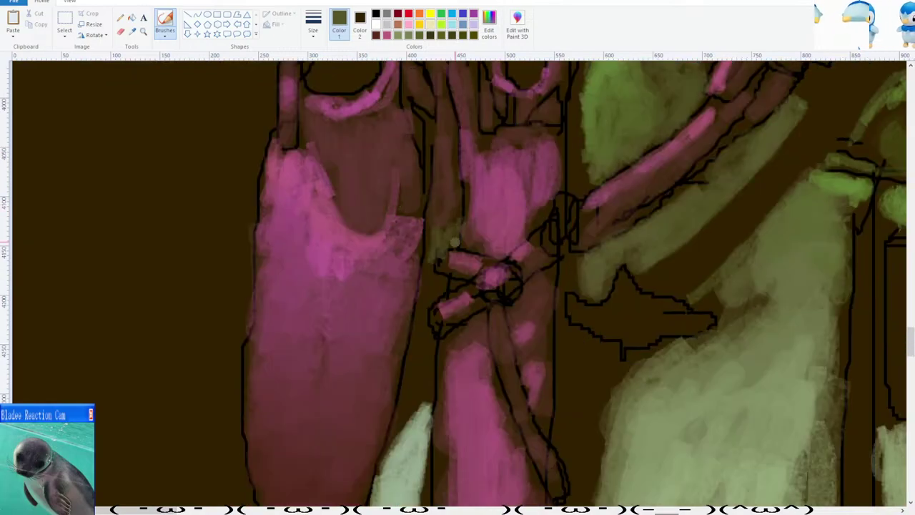
pyautogui.scroll(-3, 458, 237)
pyautogui.moveTo(433, 154); pyautogui.dragTo(415, 275)
pyautogui.moveTo(425, 233); pyautogui.dragTo(400, 308)
pyautogui.scroll(-1, 407, 271)
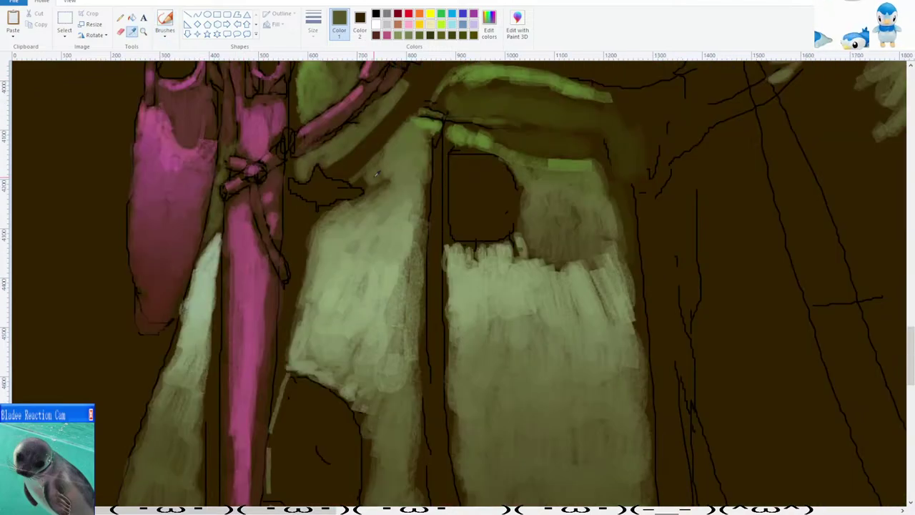
# Sample the dark olive of the waistband's shaded fold and the green of the triangular patch above the diagonal belt.
pyautogui.scroll(3, 510, 224)
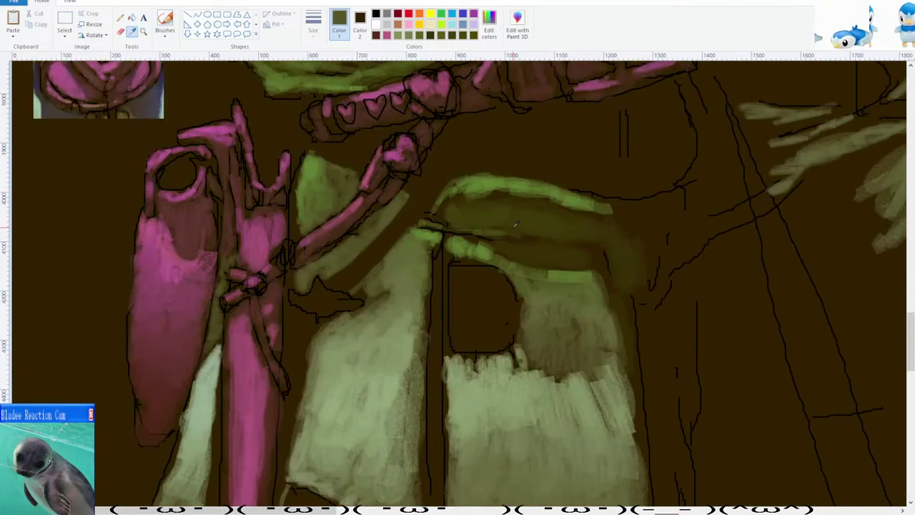
pyautogui.click(536, 252)
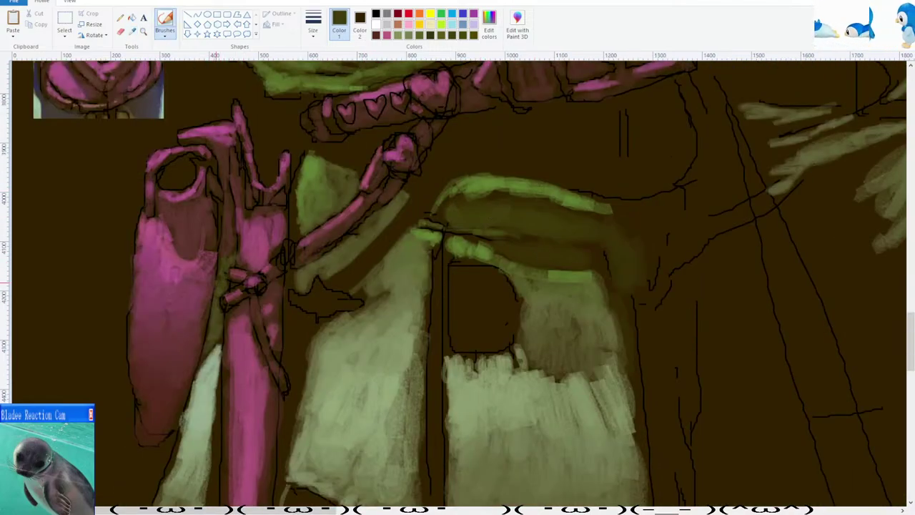
pyautogui.scroll(-1, 211, 301)
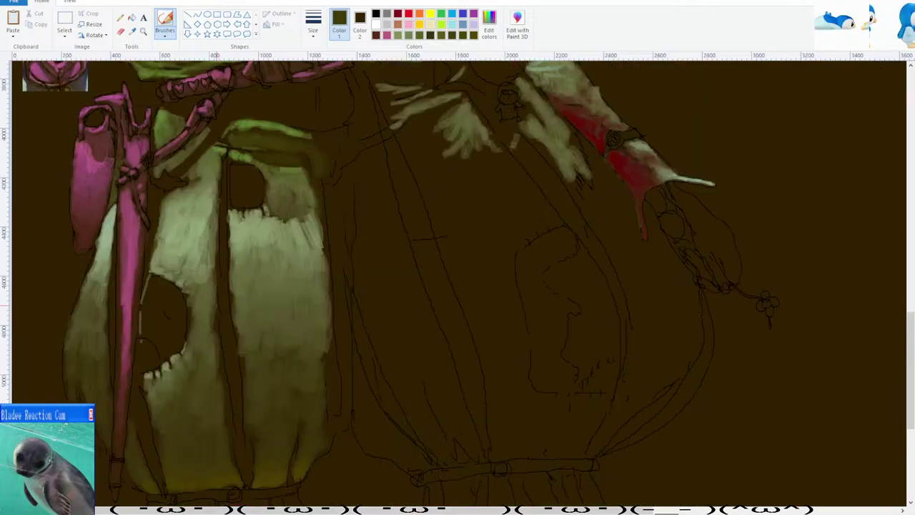
pyautogui.hotkey('ctrl', '+')
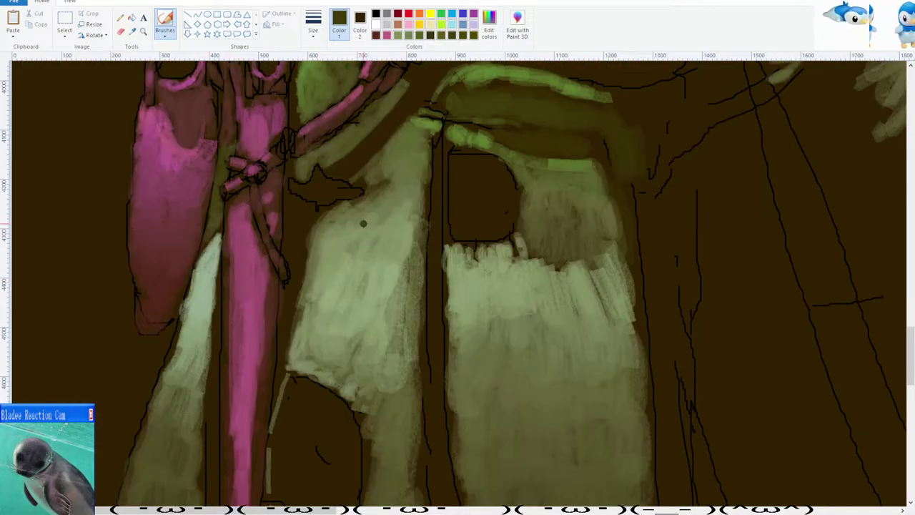
pyautogui.scroll(3, 361, 223)
pyautogui.click(132, 32)
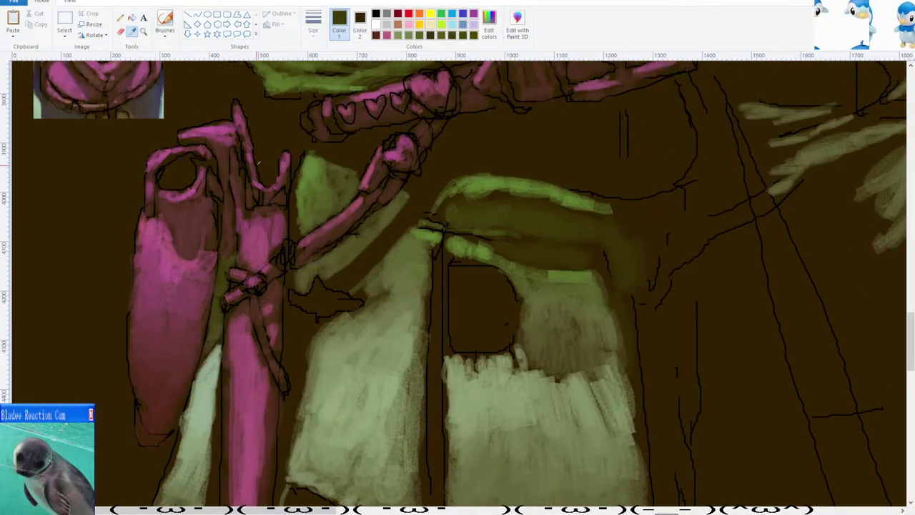
pyautogui.click(301, 197)
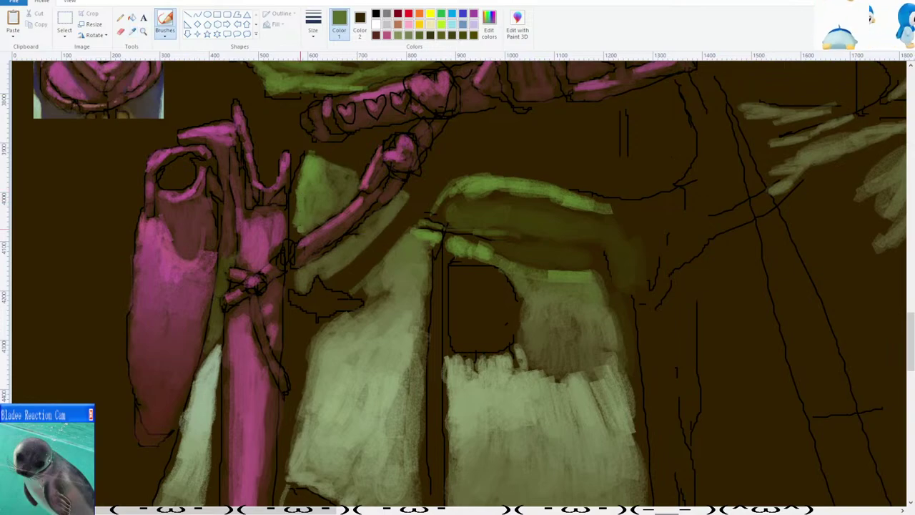
pyautogui.scroll(-1, 299, 237)
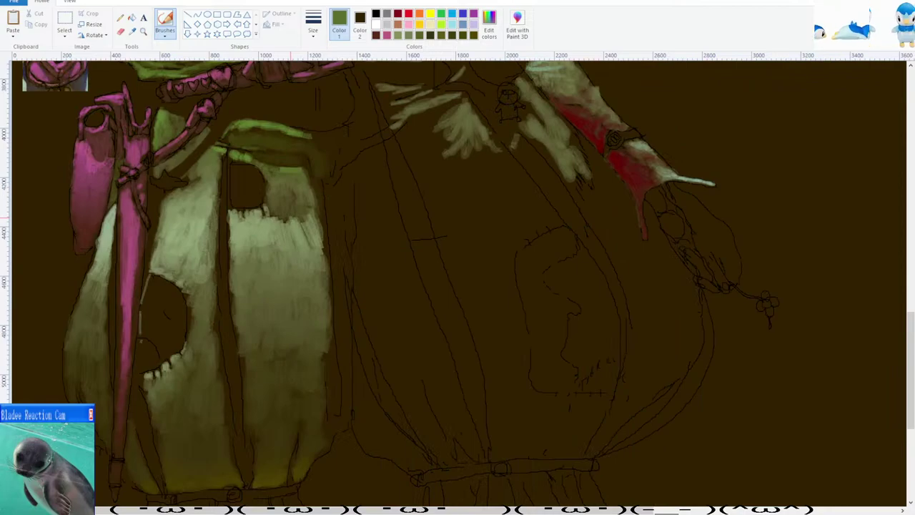
# Sample the bright green of the waistband fold's highlight, extend that highlight toward the second leg, and add a short vertical stroke below the belt.
pyautogui.scroll(1, 291, 218)
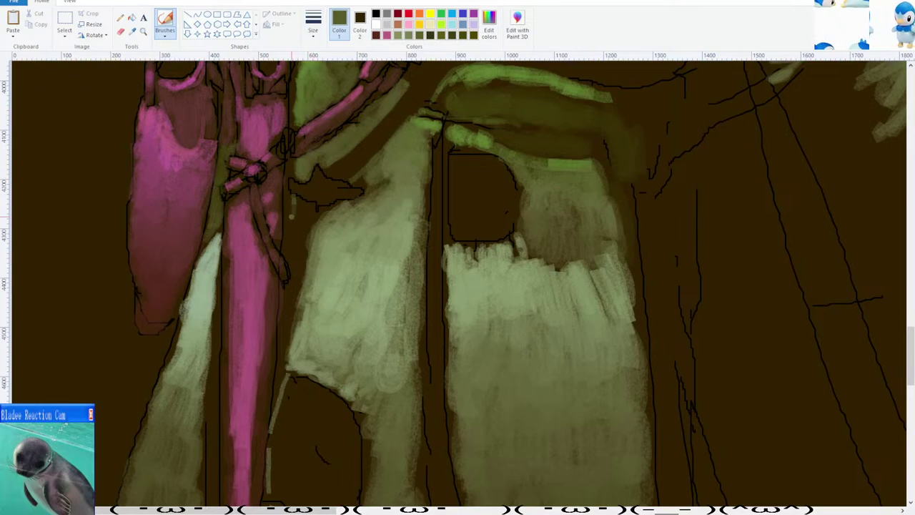
pyautogui.scroll(-6, 294, 208)
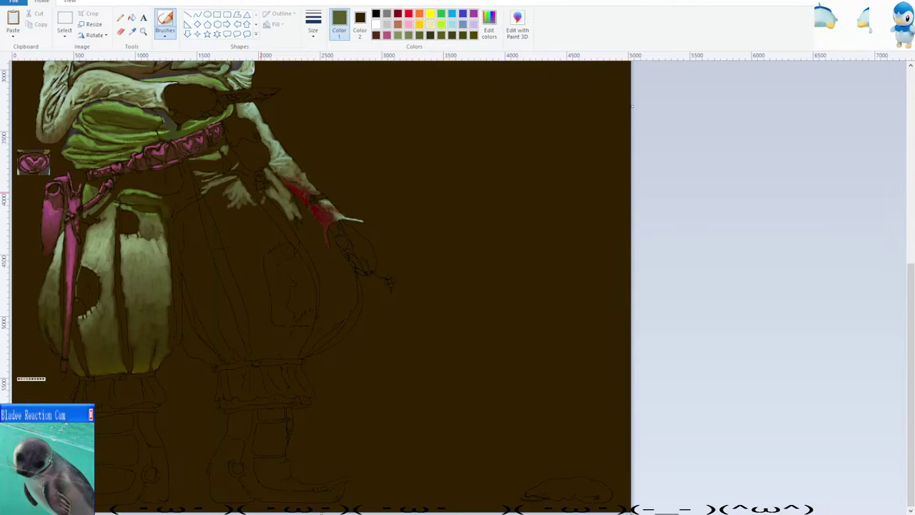
pyautogui.scroll(5, 295, 209)
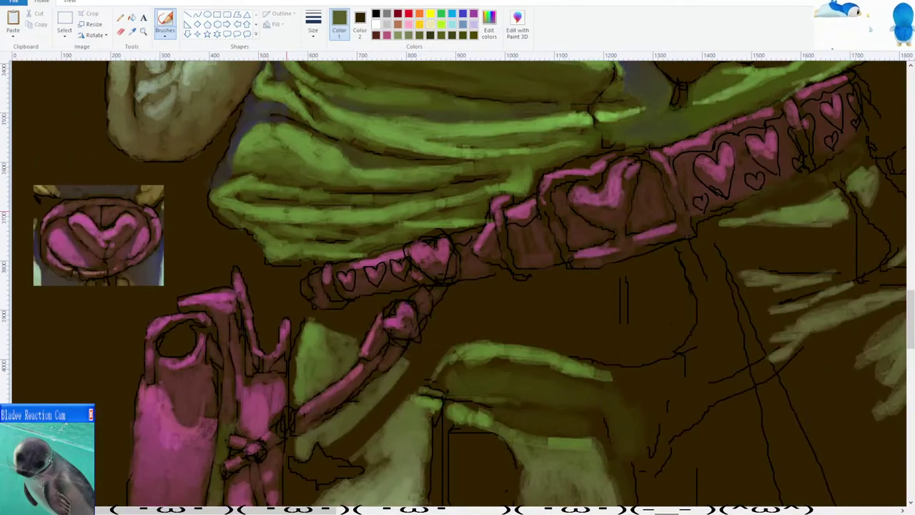
pyautogui.click(132, 30)
pyautogui.click(500, 348)
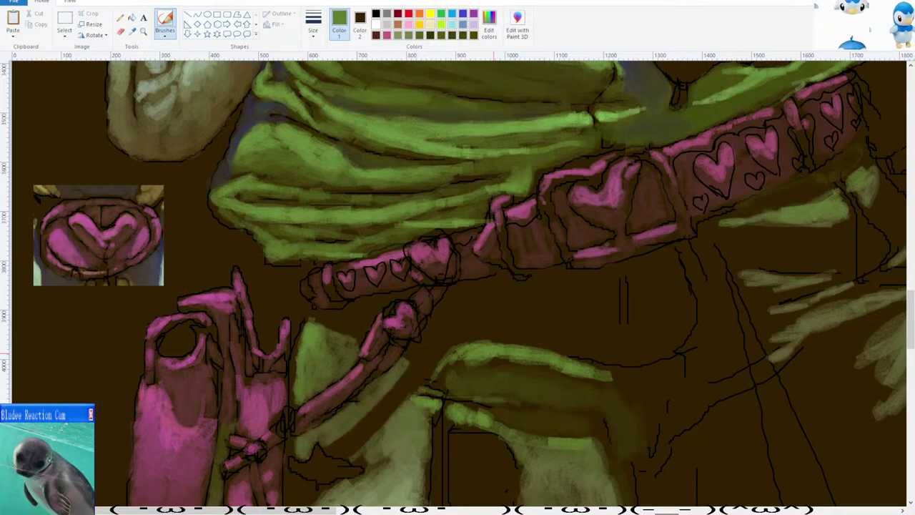
pyautogui.moveTo(593, 372)
pyautogui.mouseDown()
pyautogui.moveTo(654, 386)
pyautogui.moveTo(678, 364)
pyautogui.mouseUp()
pyautogui.moveTo(685, 256); pyautogui.dragTo(707, 306)
# Sample the fold's dark olive and a mid green, shading and blending the lower end of the short stroke below the belt.
pyautogui.scroll(-1, 705, 292)
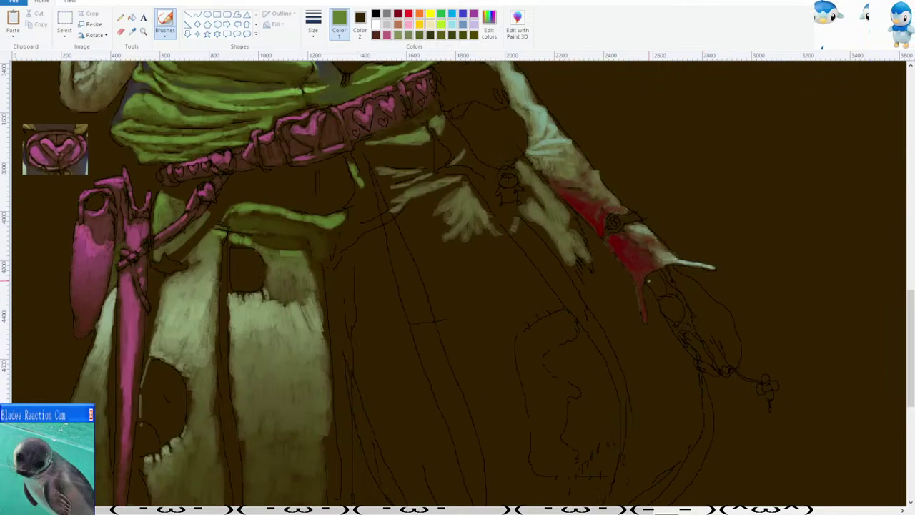
pyautogui.scroll(2, 635, 283)
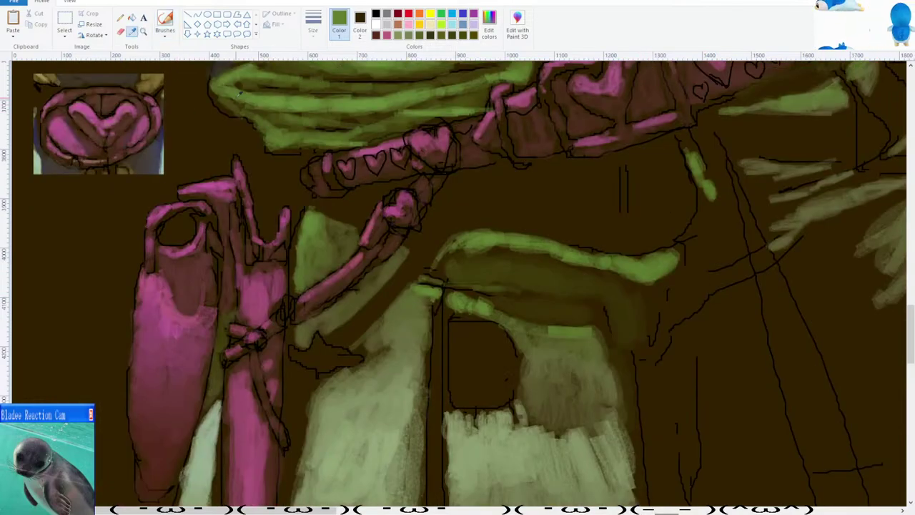
pyautogui.click(525, 268)
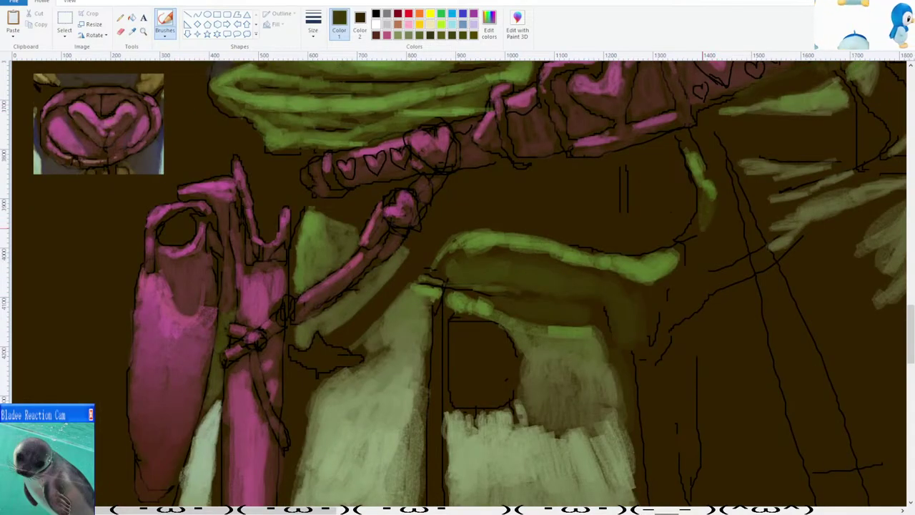
pyautogui.scroll(-1, 458, 286)
pyautogui.scroll(1, 673, 235)
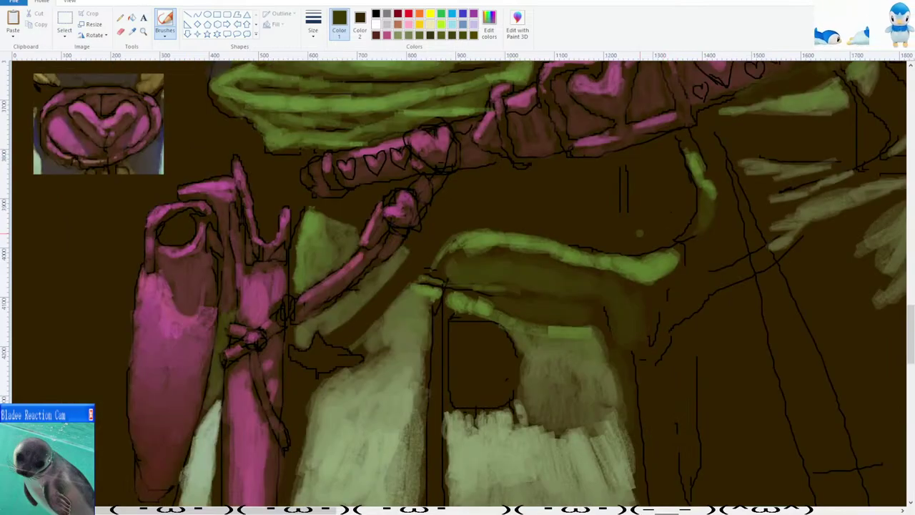
pyautogui.click(134, 31)
pyautogui.click(706, 186)
pyautogui.moveTo(706, 191); pyautogui.dragTo(705, 210)
pyautogui.scroll(-1, 673, 195)
pyautogui.scroll(2, 602, 213)
pyautogui.scroll(-3, 602, 213)
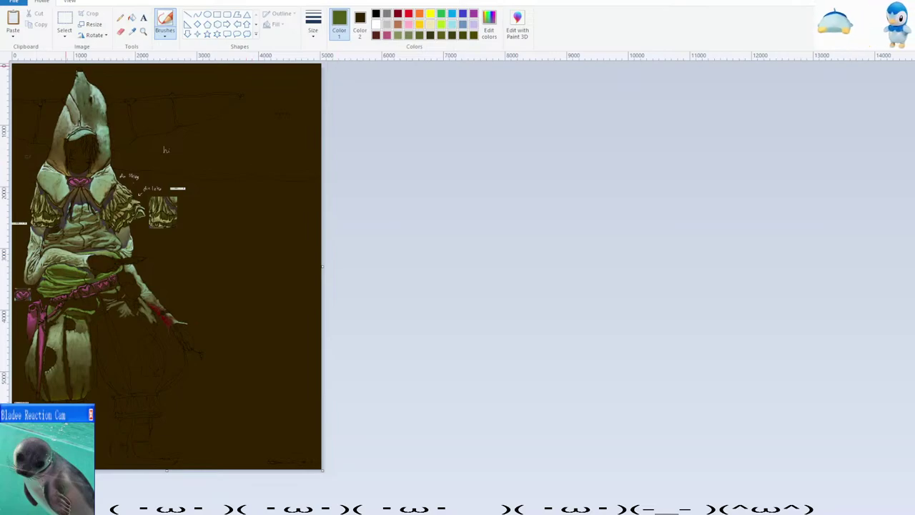
# Sample the light sage green of the finished leg's panel and paint a first highlight along the second leg's upper seam.
pyautogui.scroll(2, 165, 150)
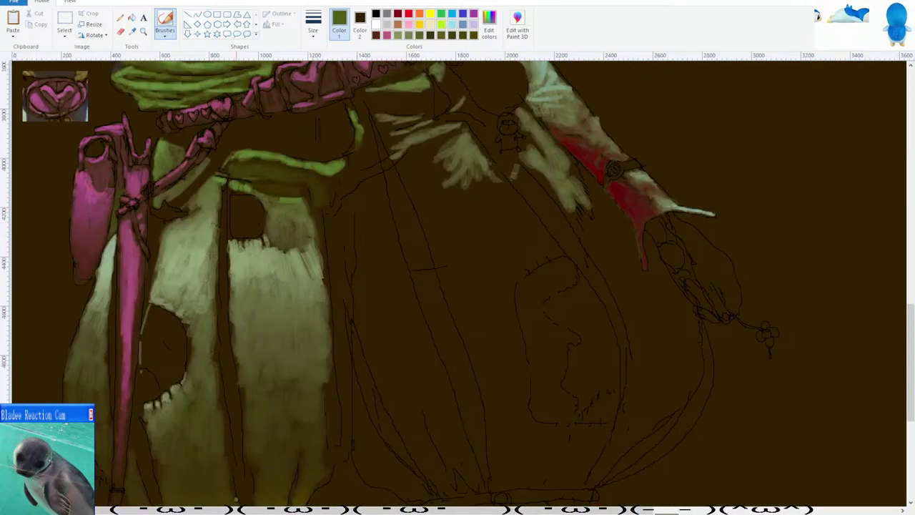
pyautogui.scroll(1, 236, 499)
pyautogui.moveTo(236, 511); pyautogui.dragTo(318, 510)
pyautogui.scroll(-2, 292, 326)
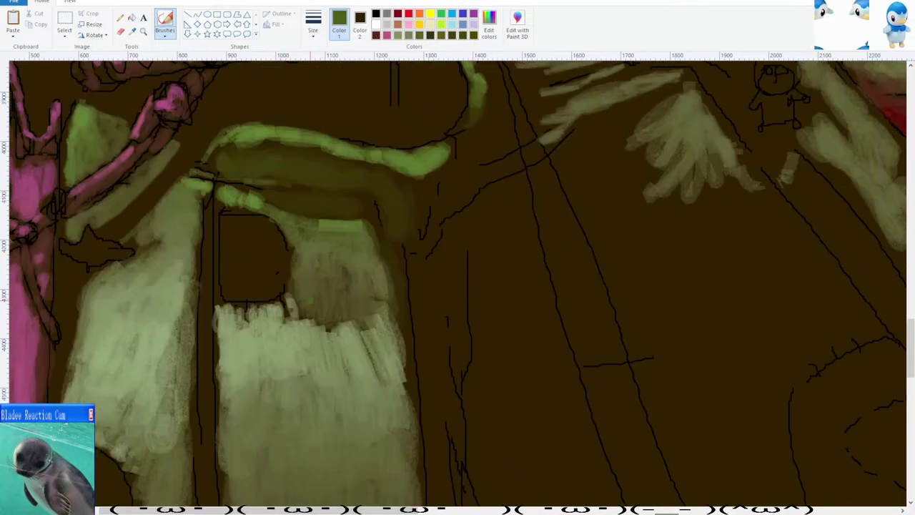
pyautogui.keyDown('ctrl'); pyautogui.scroll(-3, 249, 295); pyautogui.keyUp('ctrl')
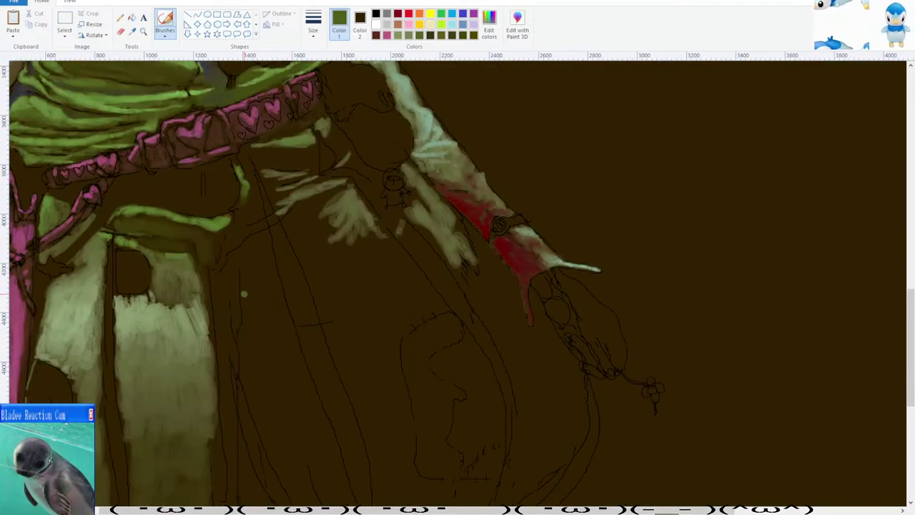
pyautogui.click(133, 31)
pyautogui.click(140, 315)
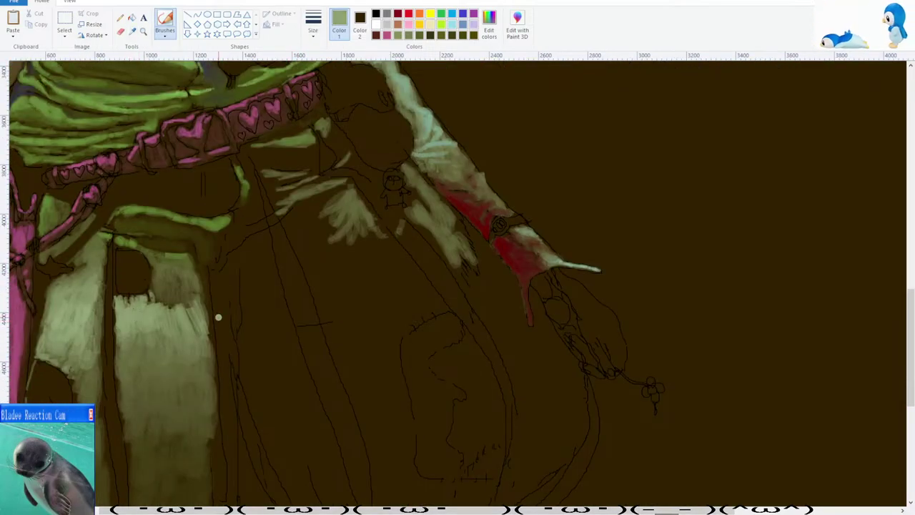
pyautogui.keyDown('ctrl'); pyautogui.scroll(2, 363, 429); pyautogui.keyUp('ctrl')
pyautogui.keyDown('ctrl'); pyautogui.scroll(-1, 435, 385); pyautogui.keyUp('ctrl')
pyautogui.moveTo(462, 319)
pyautogui.mouseDown()
pyautogui.moveTo(478, 362)
pyautogui.moveTo(500, 371)
pyautogui.mouseUp()
pyautogui.scroll(-3, 487, 326)
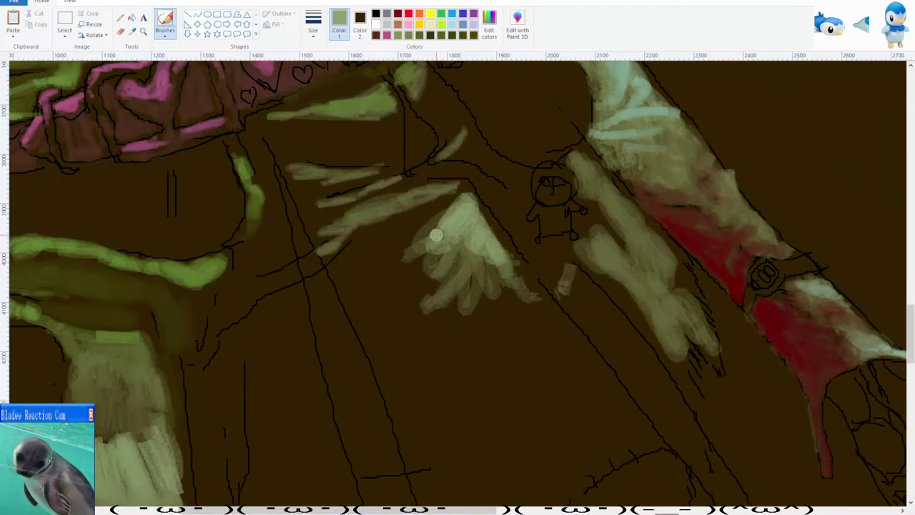
# Sample the muted sage of the new highlight and broaden it down the second leg's seam toward the patch outline.
pyautogui.click(132, 31)
pyautogui.click(445, 232)
pyautogui.moveTo(429, 236)
pyautogui.mouseDown()
pyautogui.moveTo(409, 285)
pyautogui.moveTo(414, 292)
pyautogui.moveTo(457, 263)
pyautogui.moveTo(473, 297)
pyautogui.moveTo(526, 294)
pyautogui.moveTo(532, 280)
pyautogui.moveTo(547, 318)
pyautogui.moveTo(502, 323)
pyautogui.moveTo(555, 312)
pyautogui.moveTo(571, 347)
pyautogui.mouseUp()
pyautogui.scroll(-3, 548, 338)
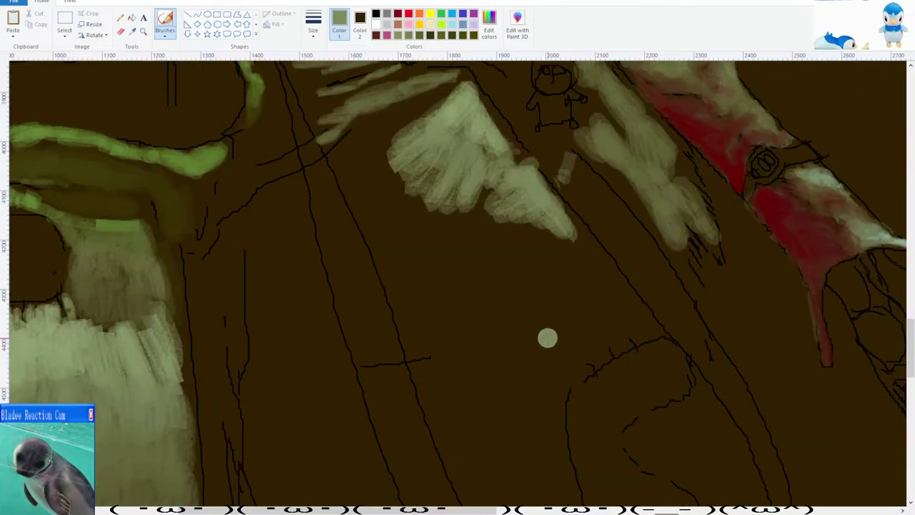
pyautogui.moveTo(511, 221)
pyautogui.mouseDown()
pyautogui.moveTo(537, 279)
pyautogui.moveTo(557, 242)
pyautogui.moveTo(640, 327)
pyautogui.moveTo(572, 250)
pyautogui.moveTo(525, 232)
pyautogui.mouseUp()
pyautogui.scroll(-1, 508, 254)
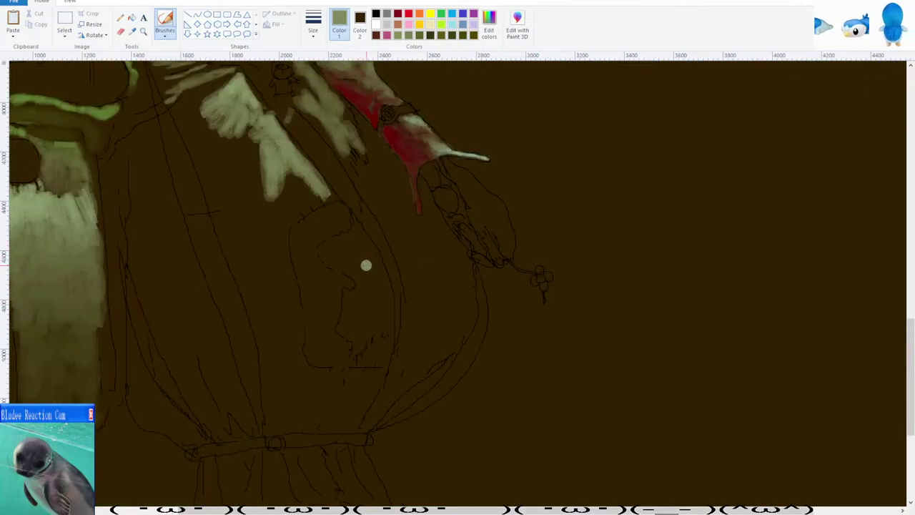
pyautogui.scroll(3, 351, 272)
pyautogui.moveTo(285, 276)
pyautogui.mouseDown()
pyautogui.moveTo(293, 317)
pyautogui.moveTo(302, 311)
pyautogui.moveTo(261, 293)
pyautogui.moveTo(250, 269)
pyautogui.moveTo(252, 289)
pyautogui.moveTo(236, 293)
pyautogui.moveTo(254, 256)
pyautogui.moveTo(247, 315)
pyautogui.moveTo(227, 229)
pyautogui.mouseUp()
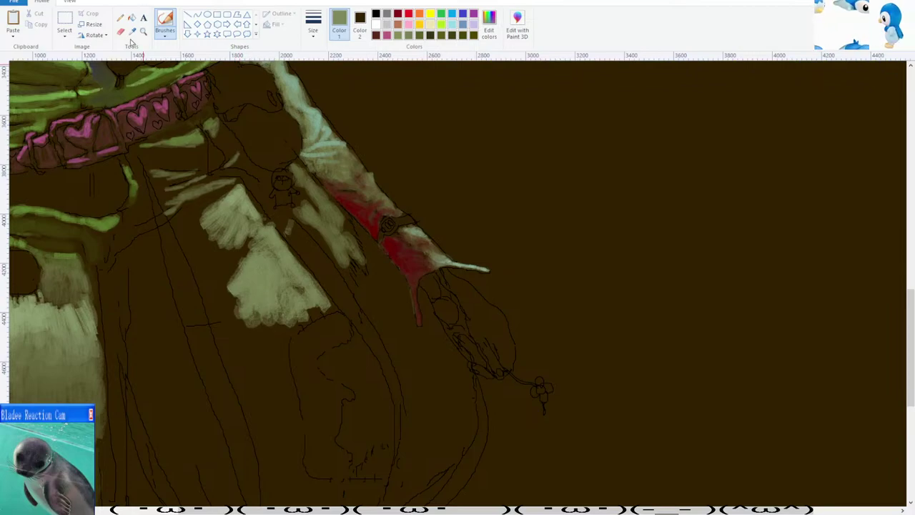
# Sample a duller green from the highlight's lower edge and extend the painted area downward beside the outlined patch.
pyautogui.click(133, 31)
pyautogui.click(244, 306)
pyautogui.moveTo(240, 304)
pyautogui.mouseDown()
pyautogui.moveTo(223, 318)
pyautogui.moveTo(215, 297)
pyautogui.moveTo(243, 342)
pyautogui.moveTo(236, 358)
pyautogui.mouseUp()
pyautogui.scroll(-1, 237, 359)
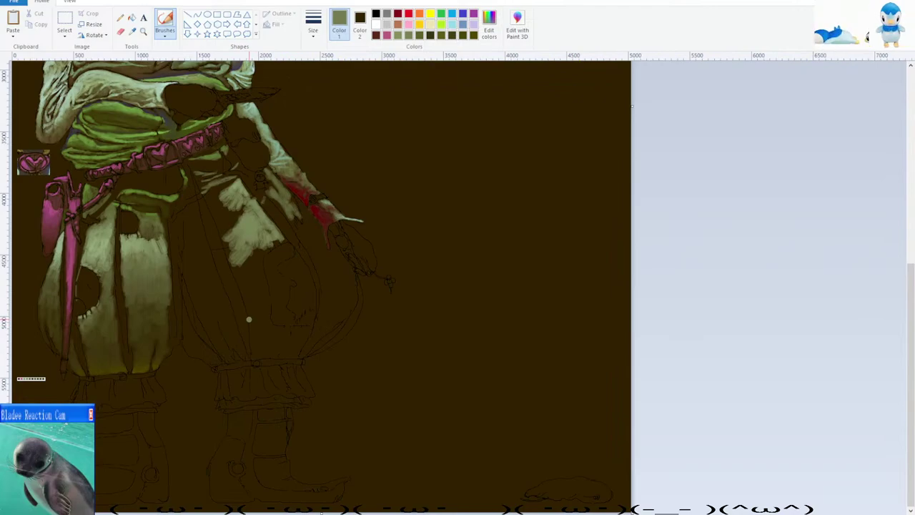
pyautogui.scroll(2, 245, 314)
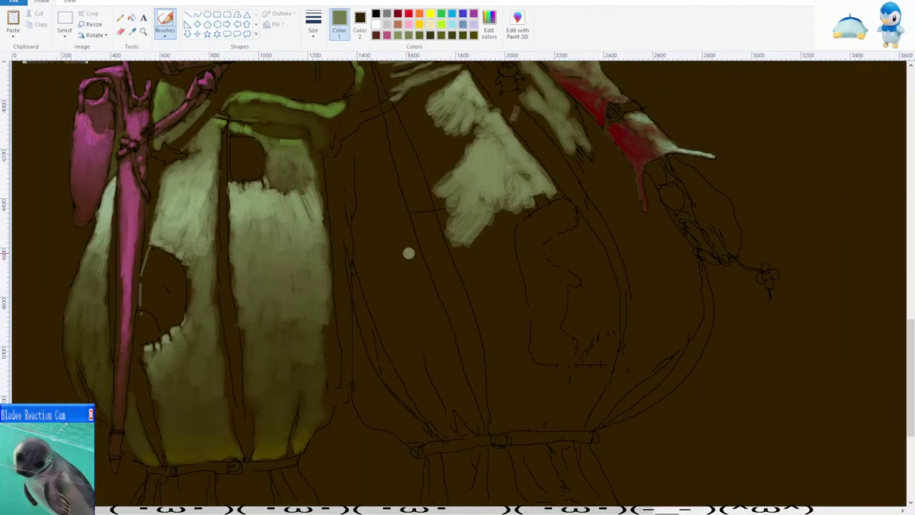
# Paint a kite-shaped area on the second leg's inner panel, sampling darker olives to fade it toward the bottom.
pyautogui.moveTo(407, 234)
pyautogui.mouseDown()
pyautogui.moveTo(386, 266)
pyautogui.moveTo(419, 252)
pyautogui.moveTo(411, 258)
pyautogui.mouseUp()
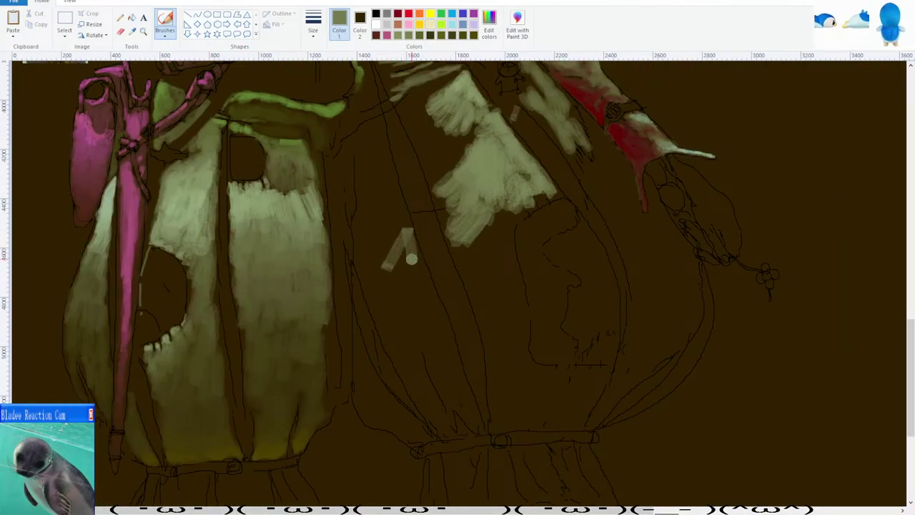
pyautogui.click(132, 30)
pyautogui.click(402, 238)
pyautogui.moveTo(399, 254)
pyautogui.mouseDown()
pyautogui.moveTo(400, 294)
pyautogui.moveTo(421, 286)
pyautogui.moveTo(379, 276)
pyautogui.moveTo(425, 315)
pyautogui.moveTo(389, 344)
pyautogui.moveTo(419, 330)
pyautogui.mouseUp()
pyautogui.click(132, 31)
pyautogui.click(371, 298)
pyautogui.scroll(-2, 361, 286)
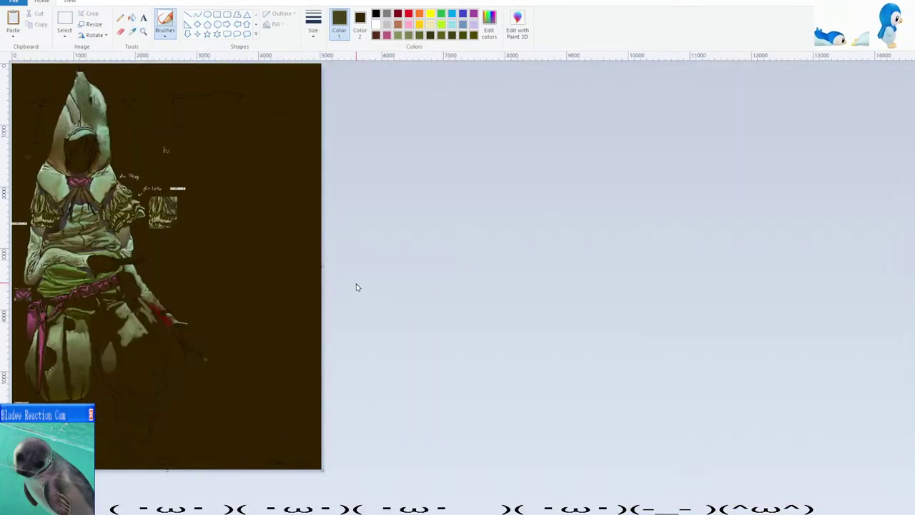
pyautogui.scroll(1, 314, 291)
pyautogui.scroll(-3, 314, 292)
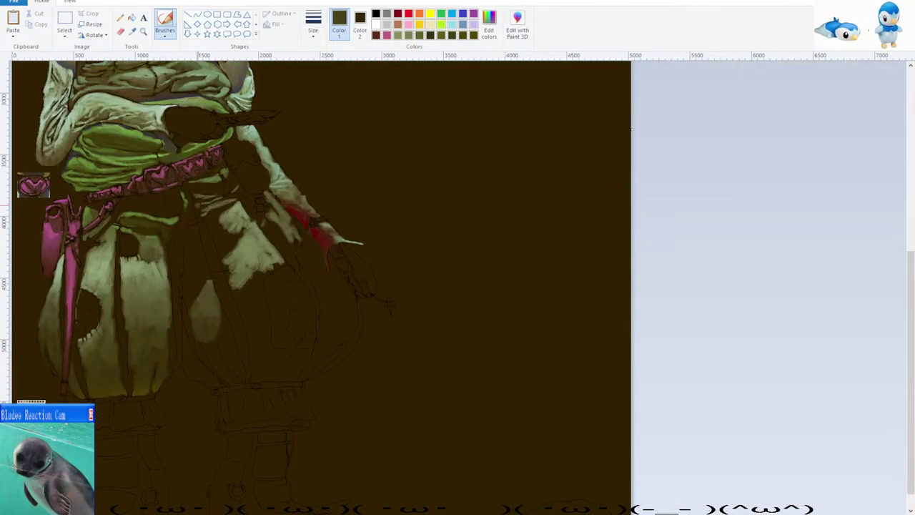
# Sample the sage olive of the large highlight and paint a thin light line down the inner panel's seam to the hem.
pyautogui.click(132, 32)
pyautogui.scroll(1, 444, 285)
pyautogui.scroll(-1, 444, 285)
pyautogui.scroll(-3, 446, 283)
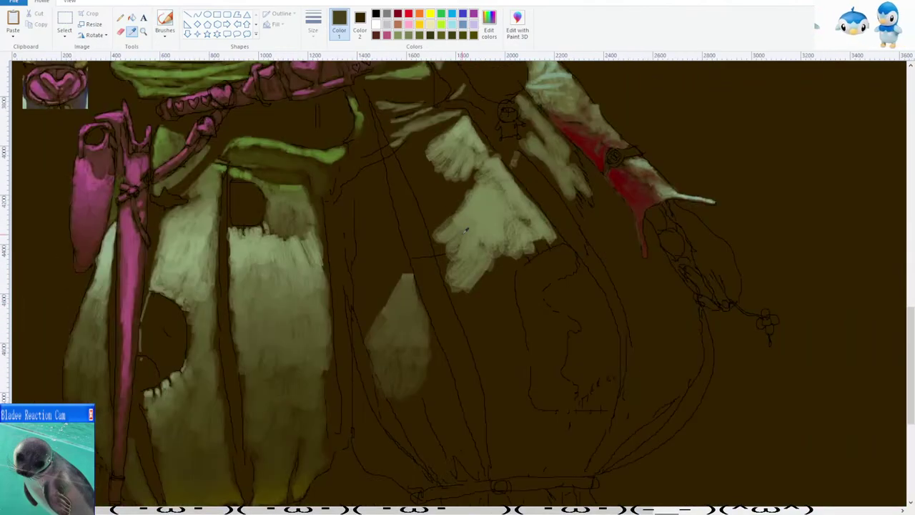
pyautogui.click(465, 224)
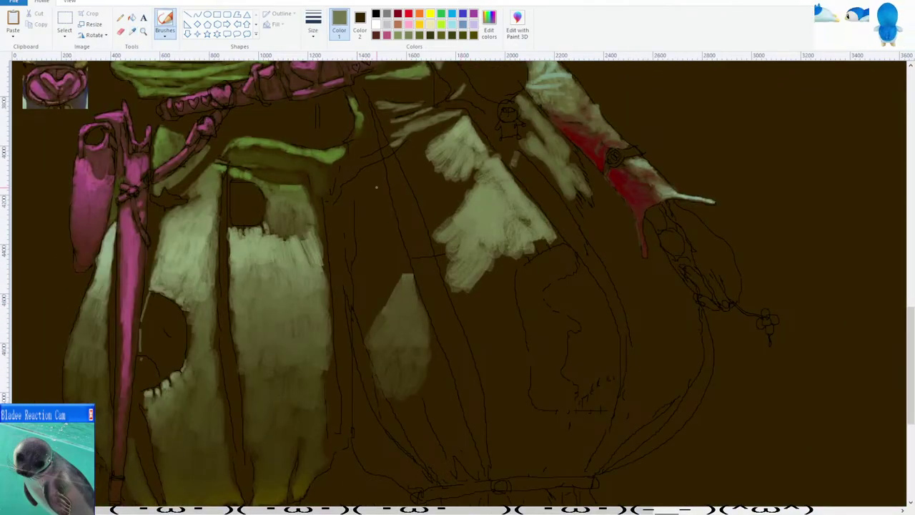
pyautogui.moveTo(382, 178); pyautogui.dragTo(428, 332)
pyautogui.scroll(-3, 435, 234)
pyautogui.moveTo(434, 234); pyautogui.dragTo(480, 358)
pyautogui.scroll(-4, 481, 358)
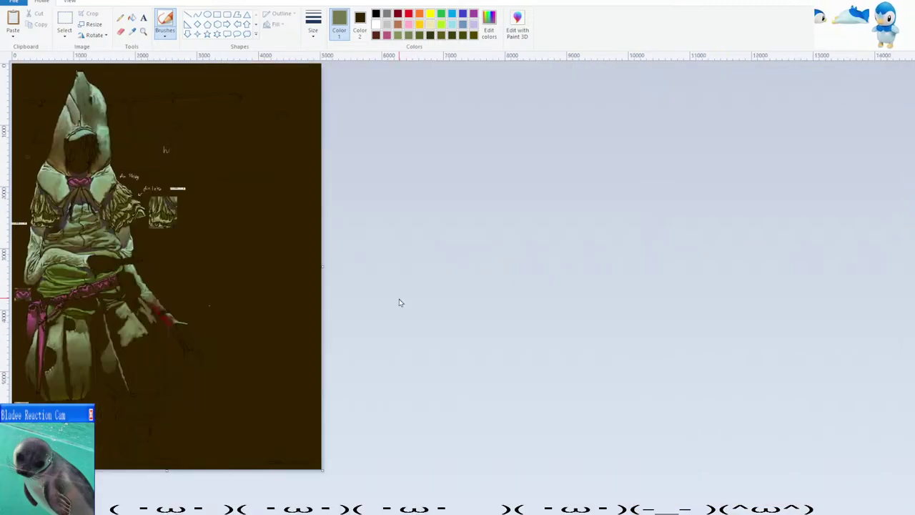
# Sample an olive green and retouch the lower part of the large highlight on the second leg.
pyautogui.scroll(4, 351, 315)
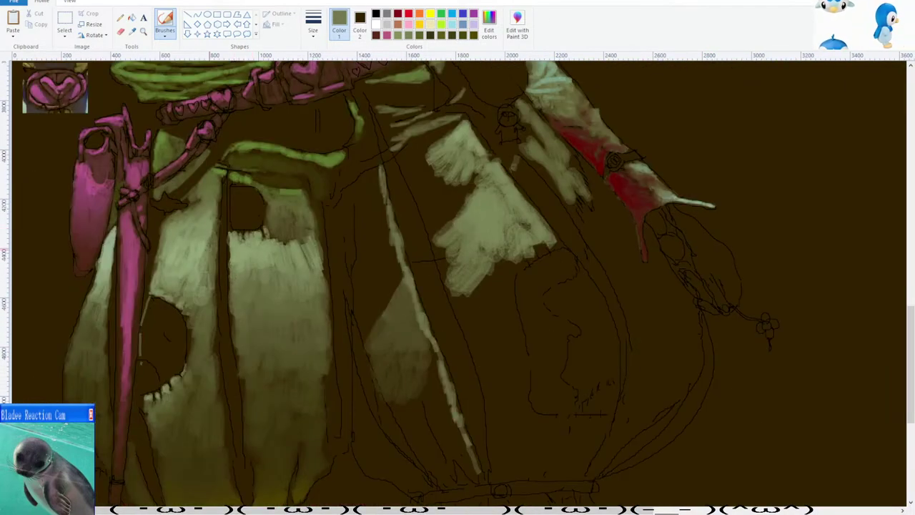
pyautogui.scroll(-2, 231, 296)
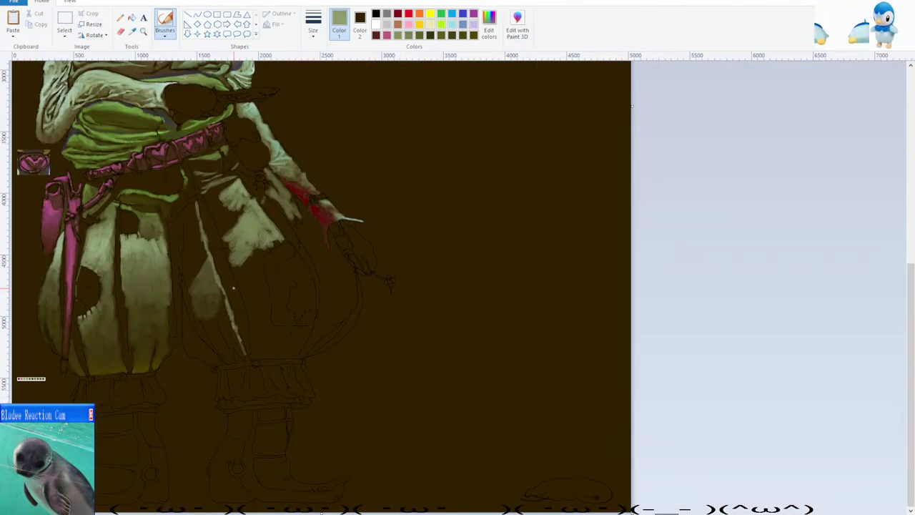
pyautogui.scroll(2, 233, 288)
pyautogui.click(131, 31)
pyautogui.click(232, 166)
pyautogui.moveTo(238, 195); pyautogui.dragTo(245, 264)
pyautogui.scroll(-1, 259, 254)
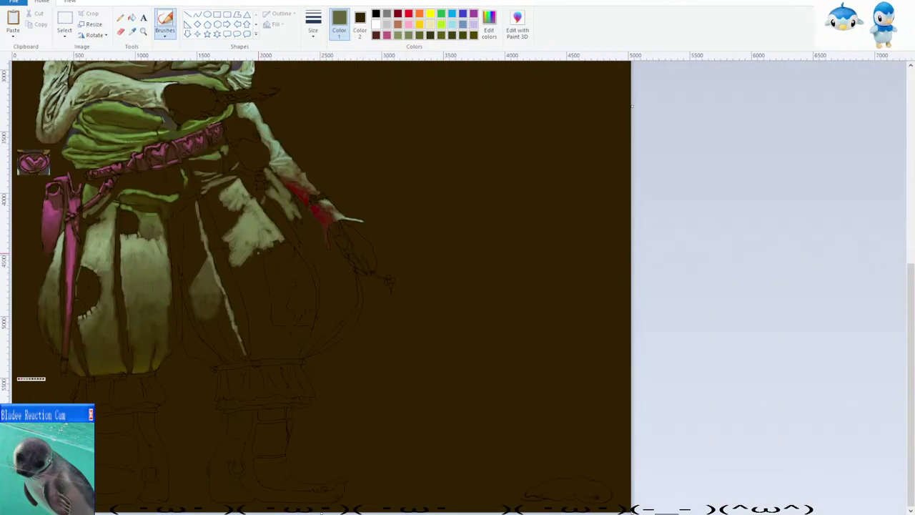
# Sample the dark brown beneath the heart belt and trim the top tip of the second leg's highlight.
pyautogui.scroll(-1, 252, 252)
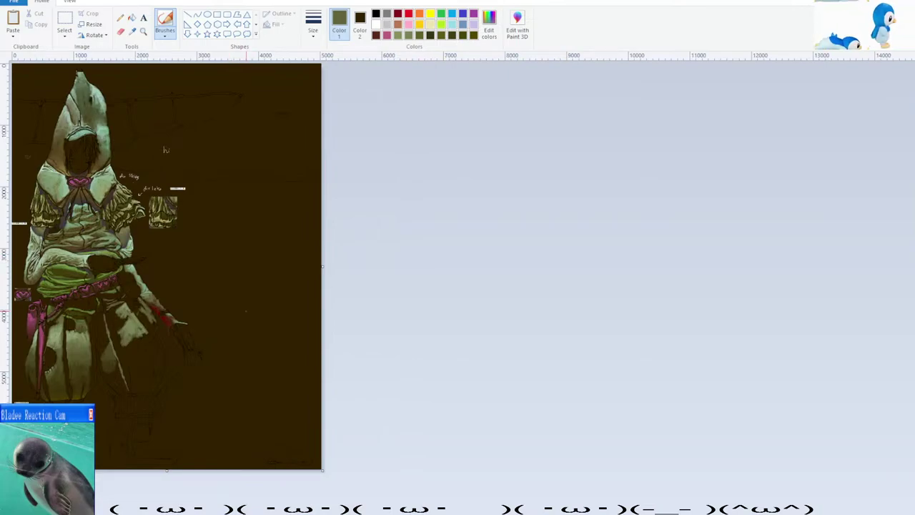
pyautogui.scroll(3, 165, 150)
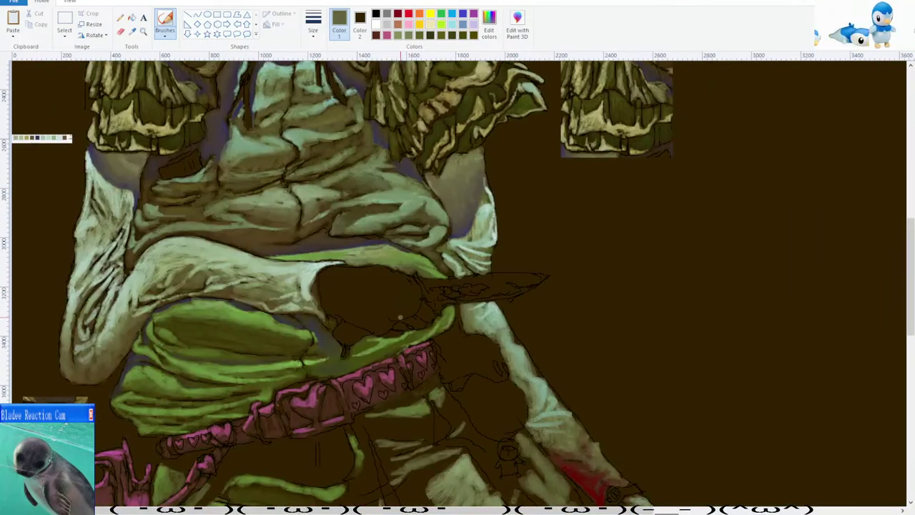
pyautogui.scroll(-3, 457, 286)
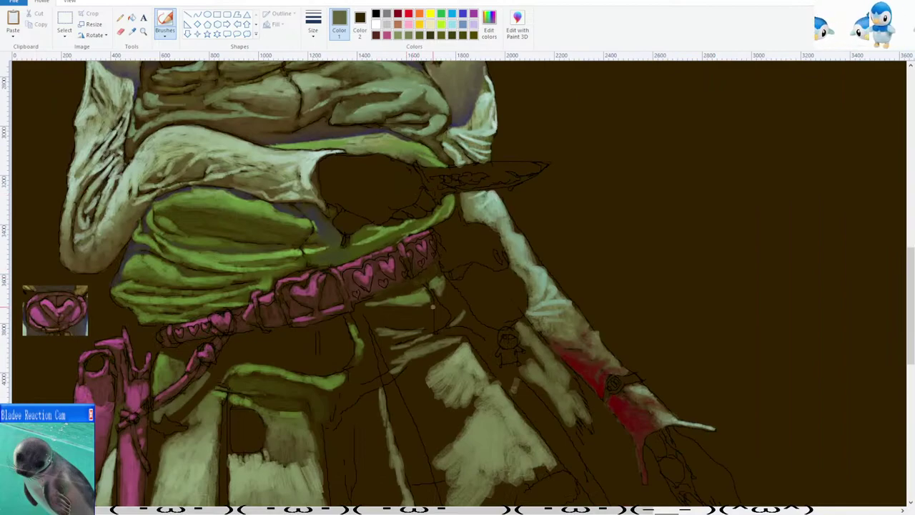
pyautogui.scroll(-3, 457, 287)
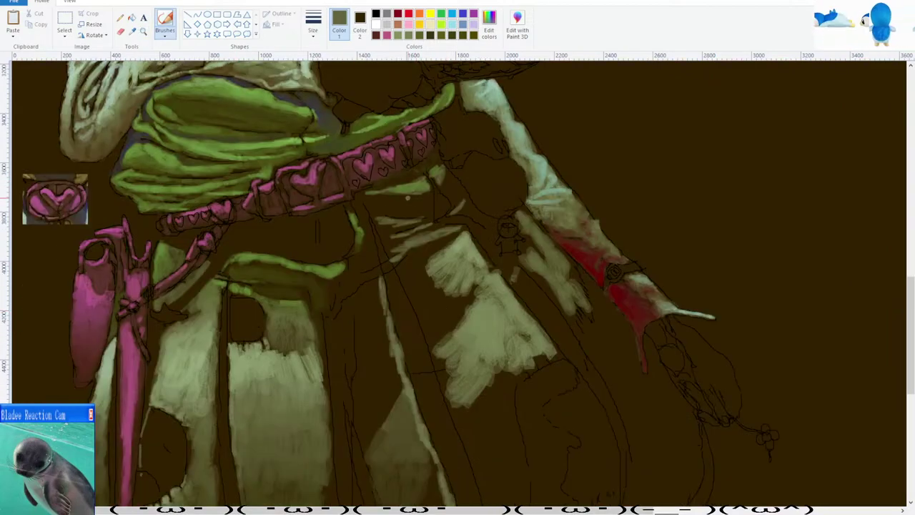
pyautogui.click(133, 33)
pyautogui.click(423, 203)
pyautogui.moveTo(466, 246)
pyautogui.mouseDown()
pyautogui.moveTo(437, 229)
pyautogui.moveTo(470, 235)
pyautogui.mouseUp()
# Sample the green of the waistband fold and paint two light green fold highlights beneath the heart belt.
pyautogui.scroll(-2, 458, 286)
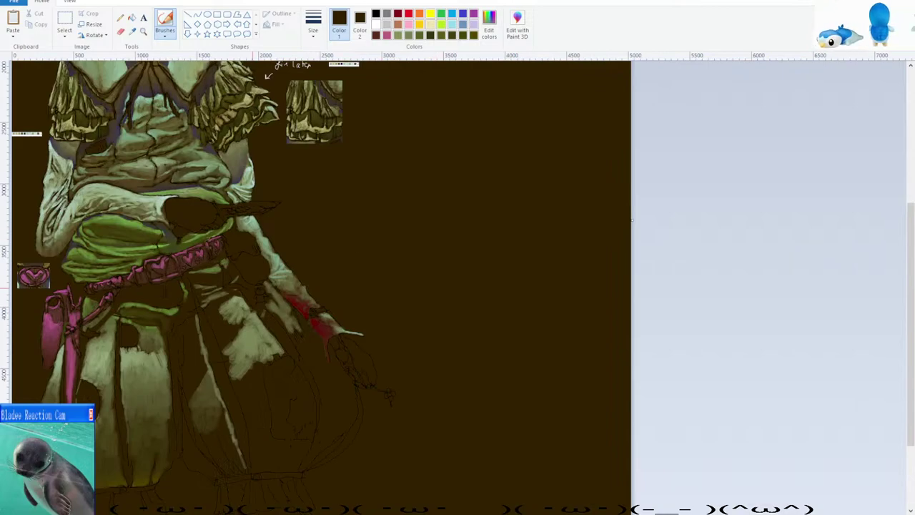
pyautogui.scroll(2, 613, 338)
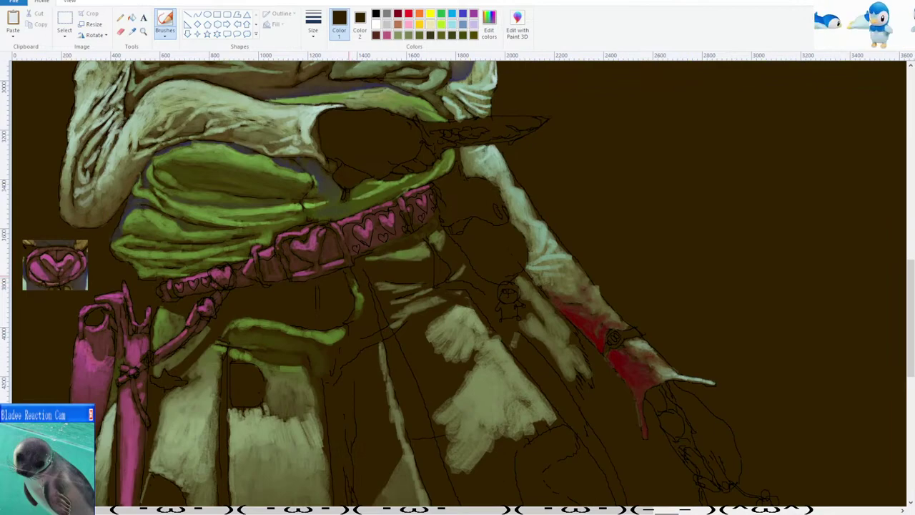
pyautogui.click(131, 30)
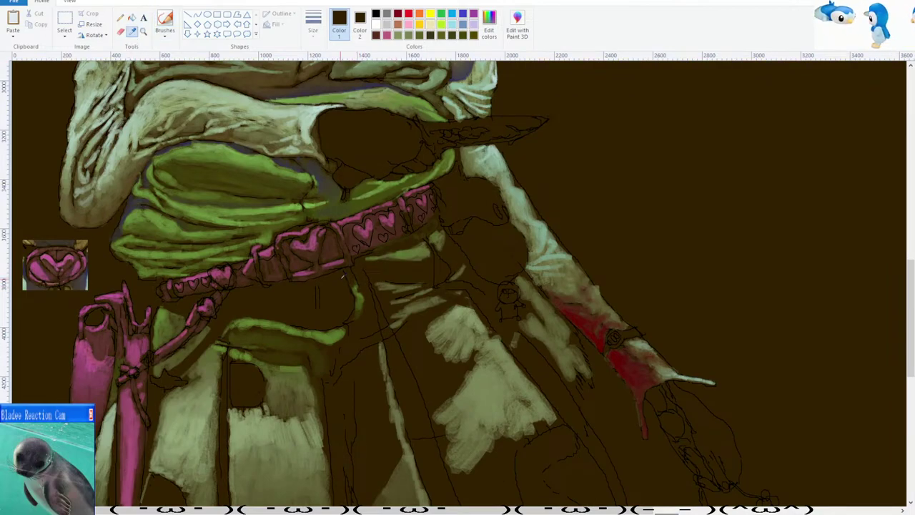
pyautogui.click(325, 333)
pyautogui.moveTo(334, 306)
pyautogui.mouseDown()
pyautogui.moveTo(349, 298)
pyautogui.moveTo(287, 296)
pyautogui.moveTo(306, 303)
pyautogui.mouseUp()
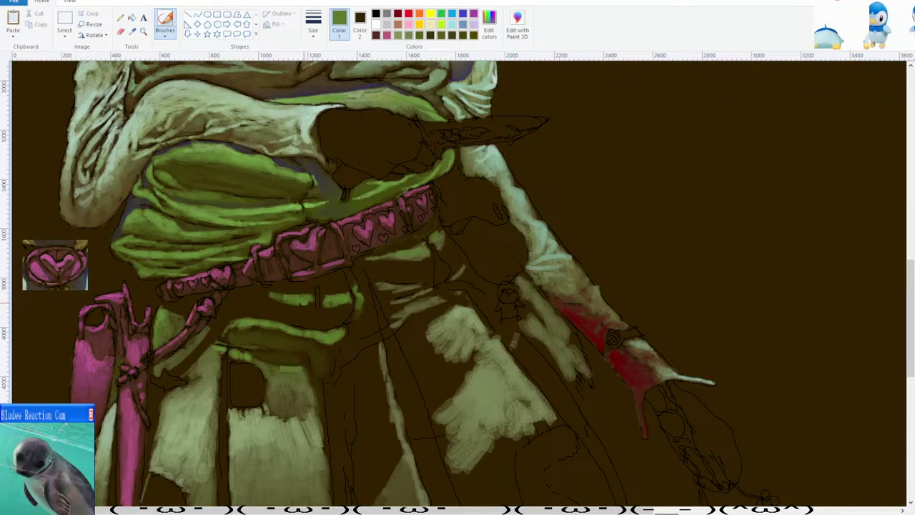
pyautogui.scroll(-5, 270, 295)
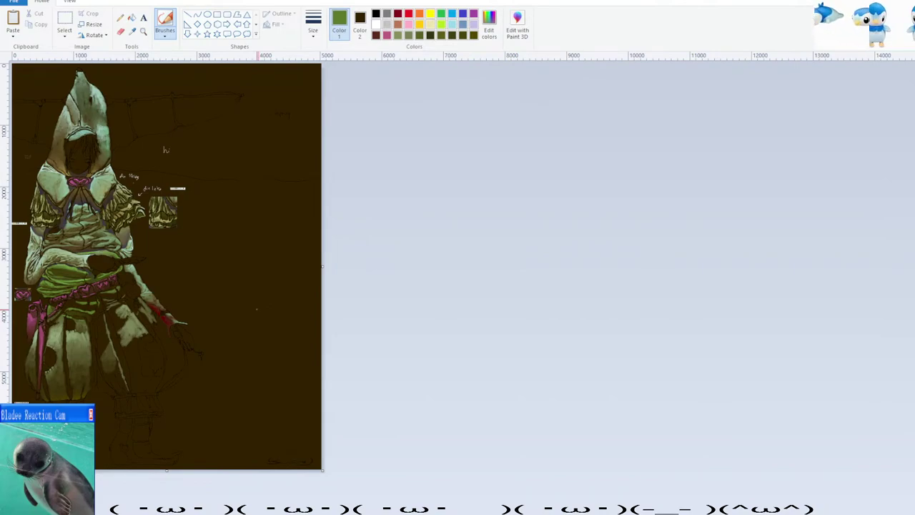
# Sample a dark olive from the second leg's inner panel and paint the panel's upper part above the kite-shaped area.
pyautogui.scroll(2, 251, 313)
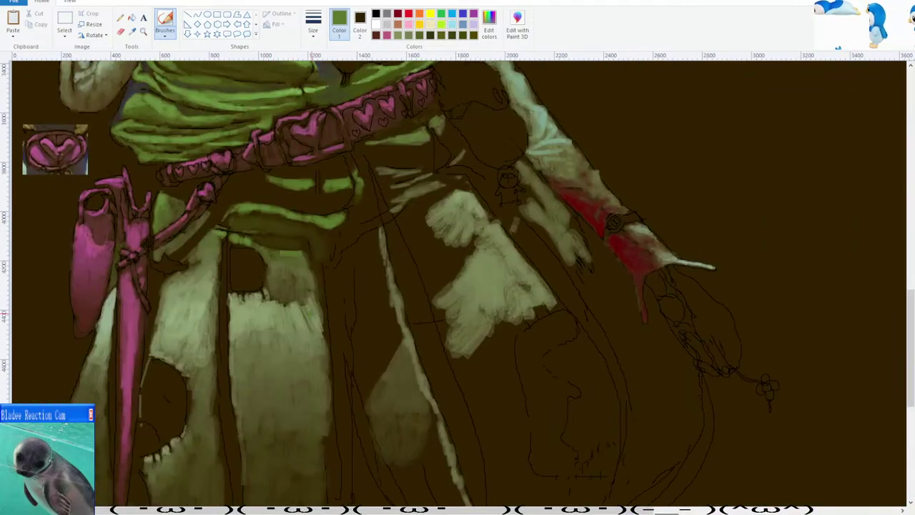
pyautogui.scroll(-3, 458, 286)
pyautogui.click(132, 31)
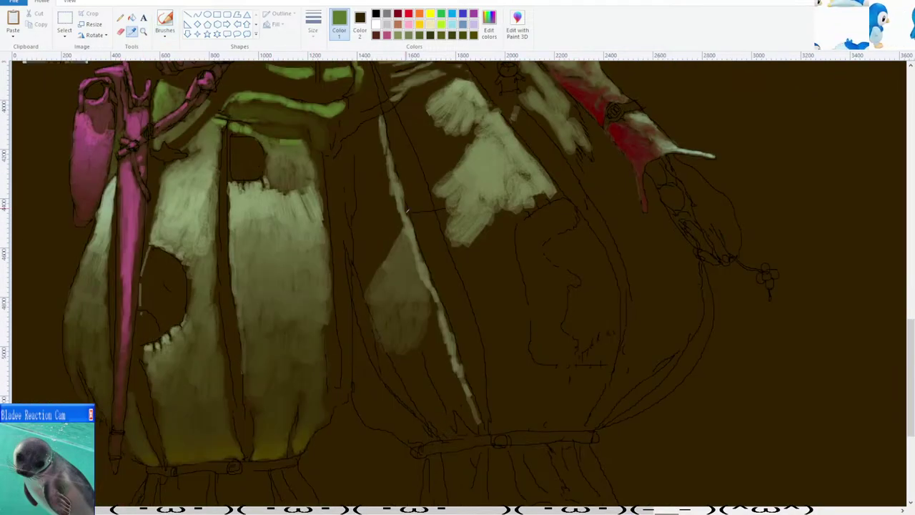
pyautogui.click(375, 284)
pyautogui.moveTo(372, 280)
pyautogui.mouseDown()
pyautogui.moveTo(366, 168)
pyautogui.moveTo(387, 255)
pyautogui.mouseUp()
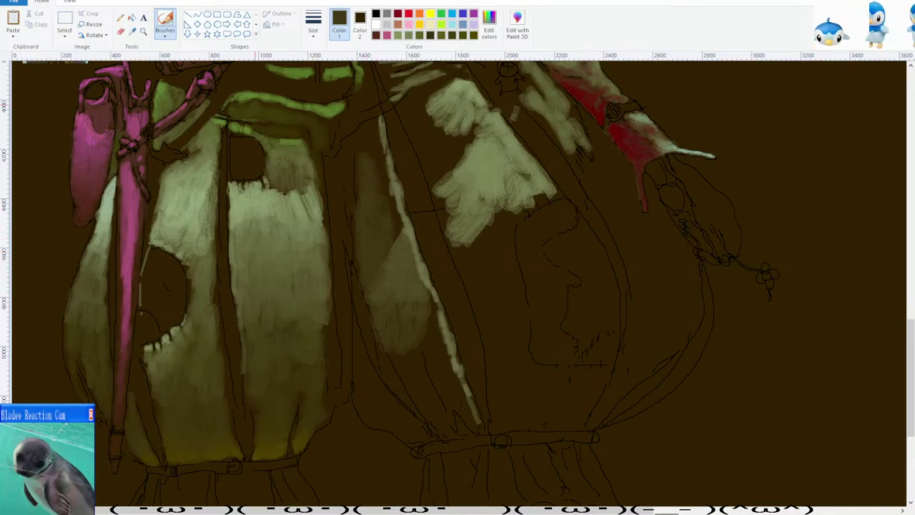
# Blend the dark olive upper part of the second leg's inner panel into the kite-shaped area, resampling olive from the panel.
pyautogui.click(121, 31)
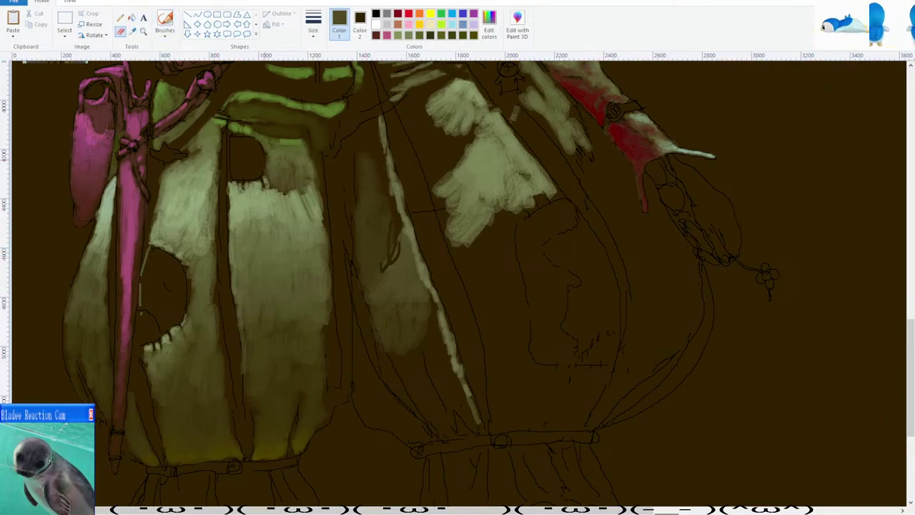
pyautogui.click(164, 17)
pyautogui.moveTo(379, 230)
pyautogui.mouseDown()
pyautogui.moveTo(389, 254)
pyautogui.moveTo(397, 232)
pyautogui.moveTo(384, 219)
pyautogui.mouseUp()
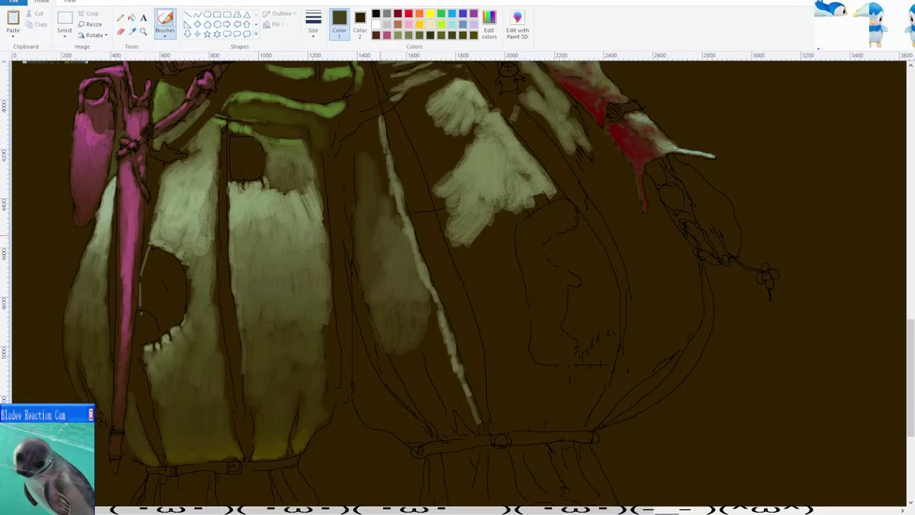
pyautogui.scroll(-3, 321, 215)
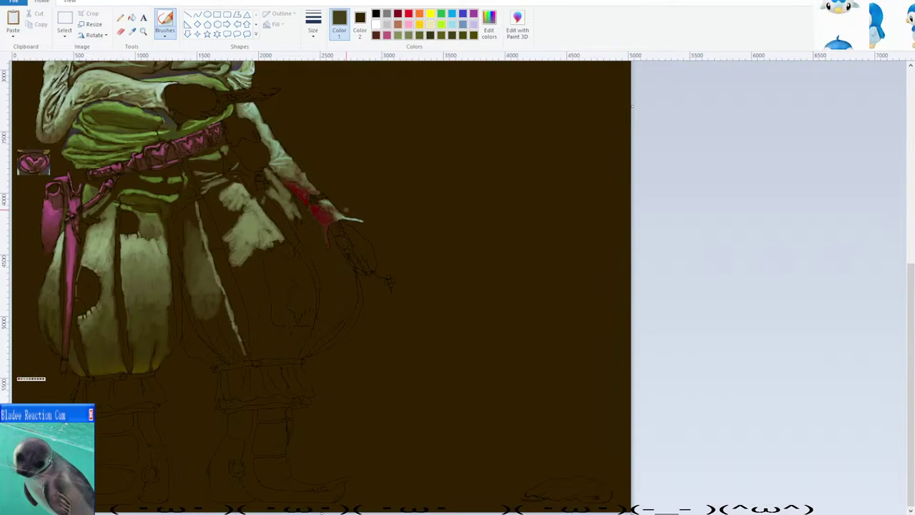
pyautogui.scroll(4, 165, 367)
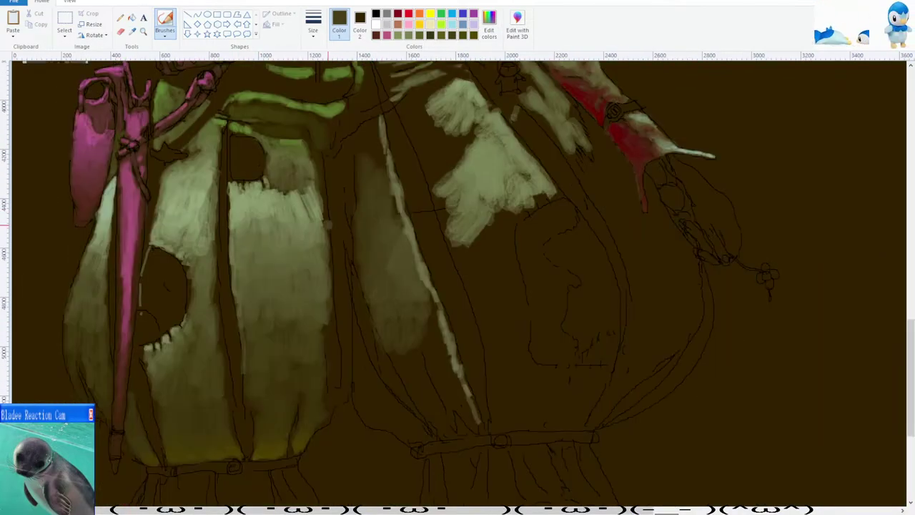
pyautogui.click(132, 33)
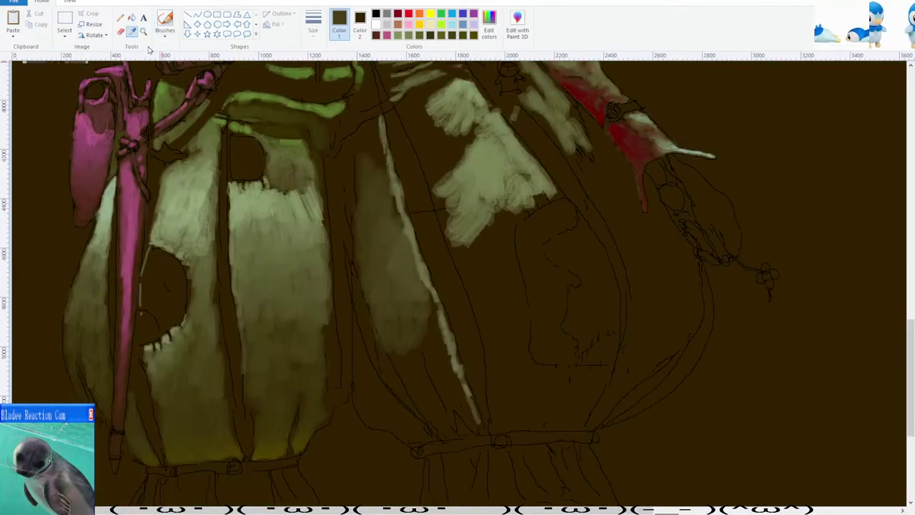
pyautogui.click(398, 272)
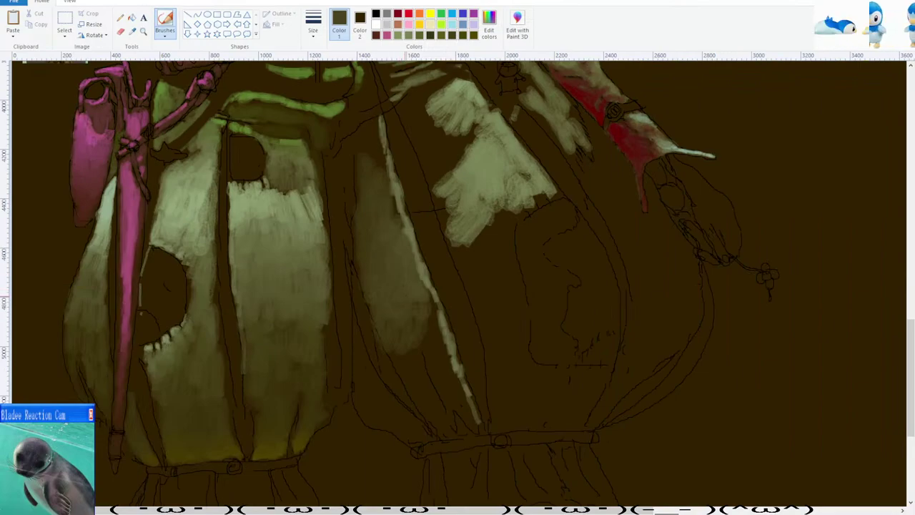
# Sample a darker olive and extend the second leg's inner panel down along the light seam to the hem.
pyautogui.scroll(-3, 458, 279)
pyautogui.click(133, 33)
pyautogui.click(402, 225)
pyautogui.moveTo(413, 242); pyautogui.dragTo(409, 271)
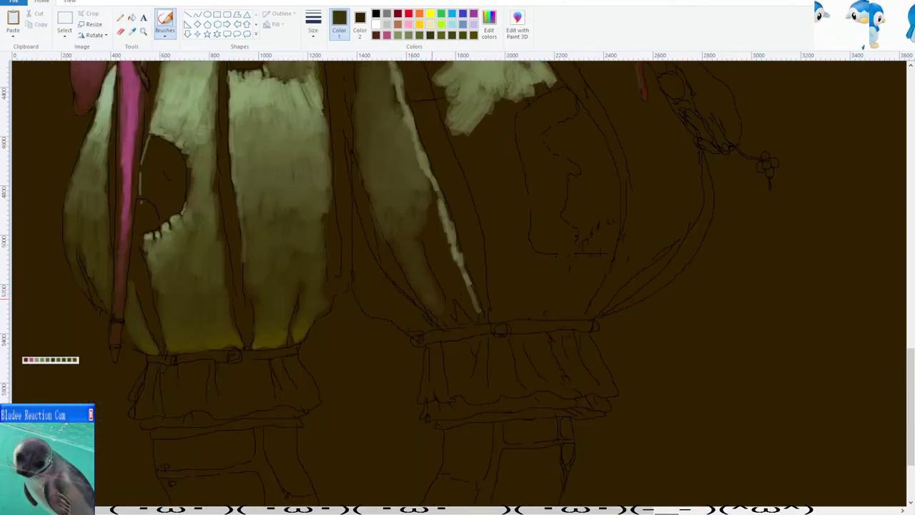
pyautogui.moveTo(435, 237); pyautogui.dragTo(445, 279)
pyautogui.scroll(3, 444, 279)
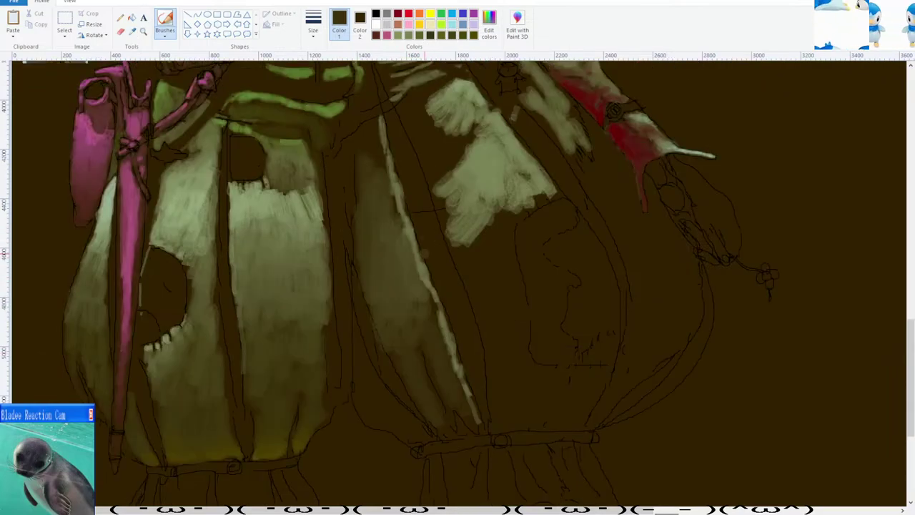
# Paint the narrow lower side panel of the second leg in the same dark olive, curving down to the hem.
pyautogui.scroll(-3, 443, 279)
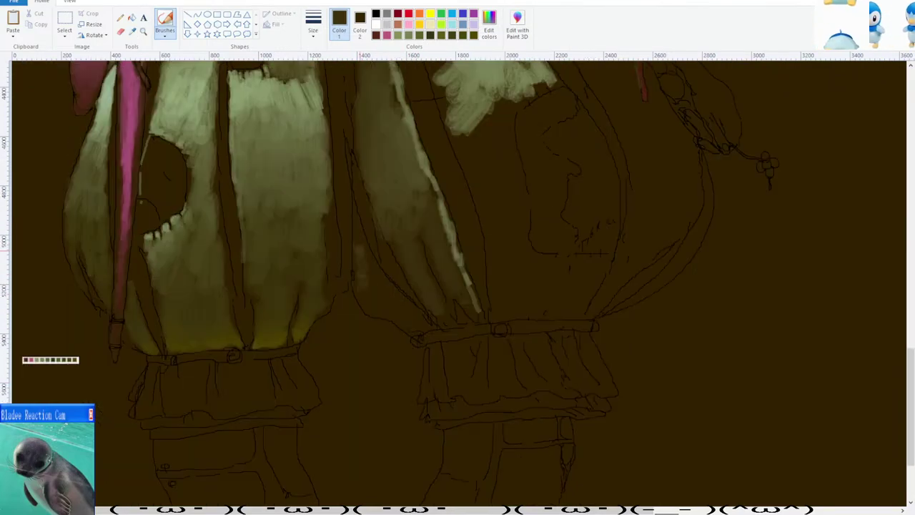
pyautogui.moveTo(379, 292); pyautogui.dragTo(397, 313)
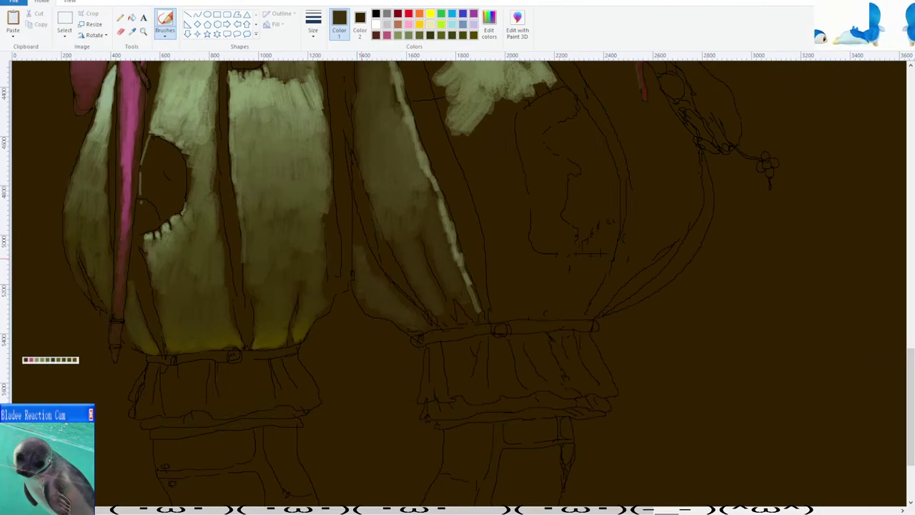
pyautogui.scroll(5, 395, 306)
pyautogui.scroll(-5, 379, 257)
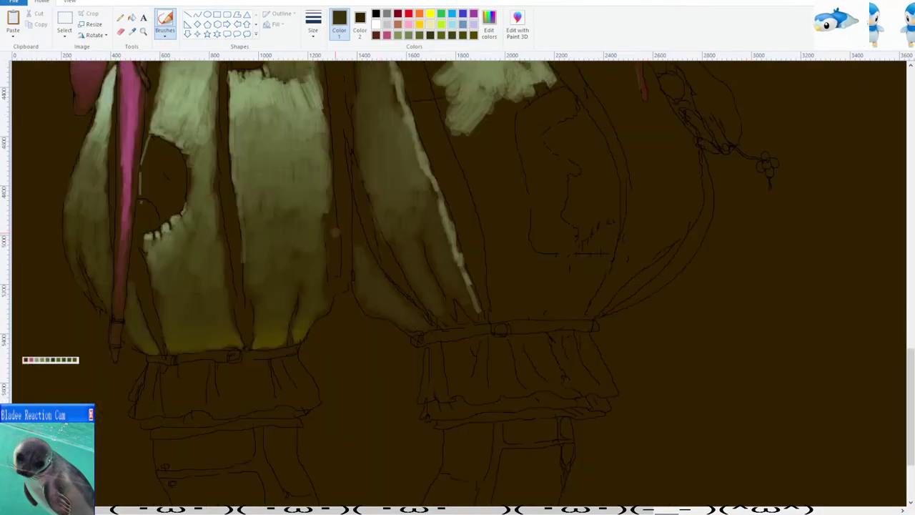
# Sample the dark green between the sash folds and lay in a shadow band beneath the heart belt around the light green highlights.
pyautogui.scroll(4, 458, 286)
pyautogui.scroll(-1, 458, 286)
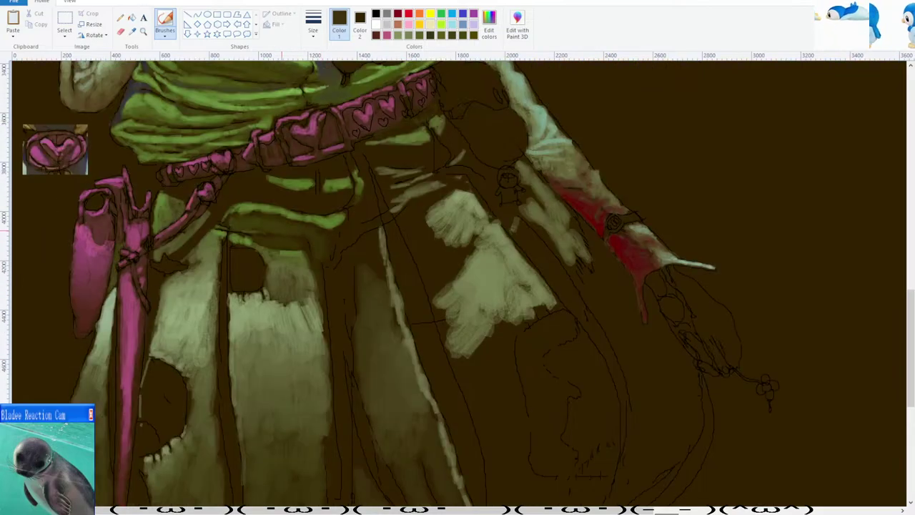
pyautogui.scroll(1, 269, 229)
pyautogui.scroll(-2, 270, 229)
pyautogui.click(132, 31)
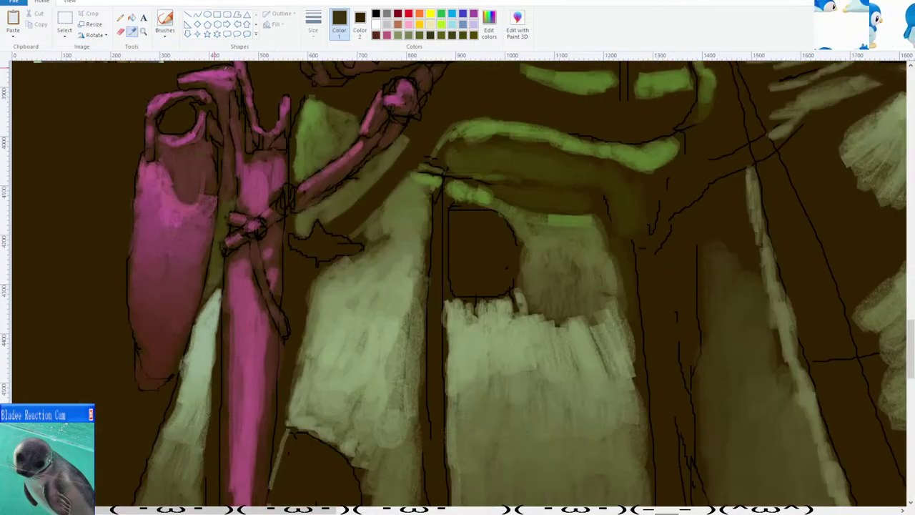
pyautogui.scroll(2, 493, 246)
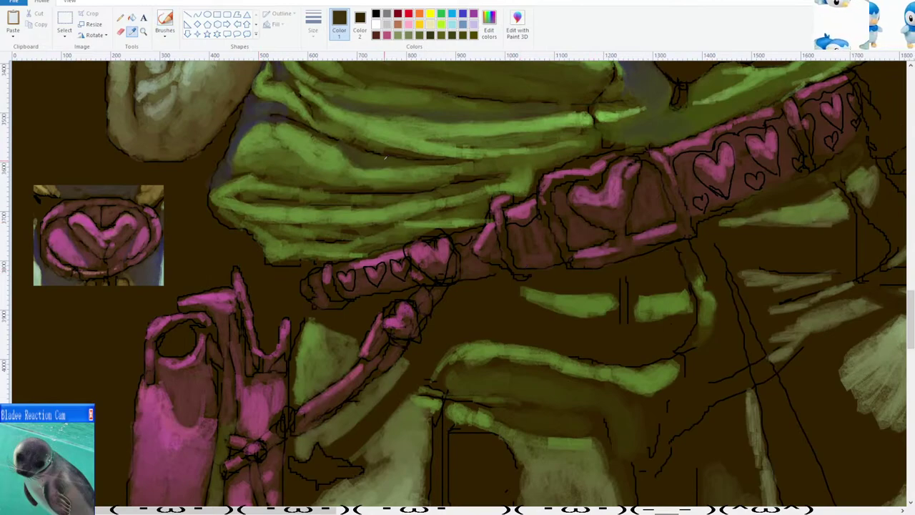
pyautogui.click(370, 172)
pyautogui.moveTo(494, 307); pyautogui.dragTo(613, 349)
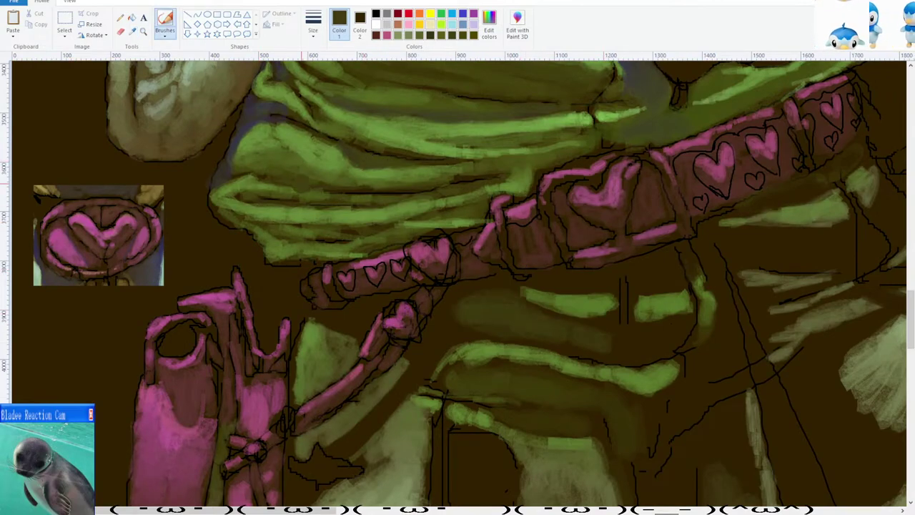
# Sample the new dark olive beneath the belt and extend the shadow toward the hanging heart strap.
pyautogui.click(132, 31)
pyautogui.click(466, 308)
pyautogui.moveTo(450, 315); pyautogui.dragTo(420, 353)
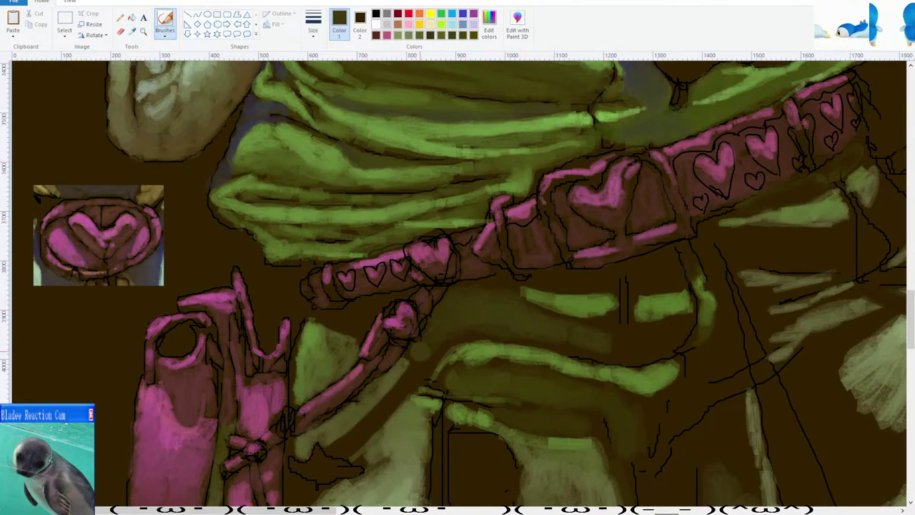
pyautogui.scroll(-3, 665, 336)
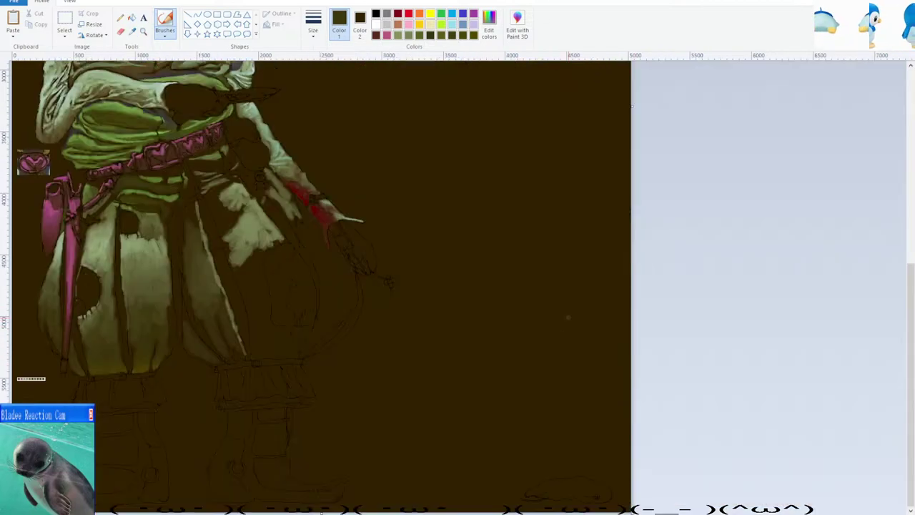
pyautogui.scroll(2, 490, 310)
pyautogui.scroll(-4, 402, 249)
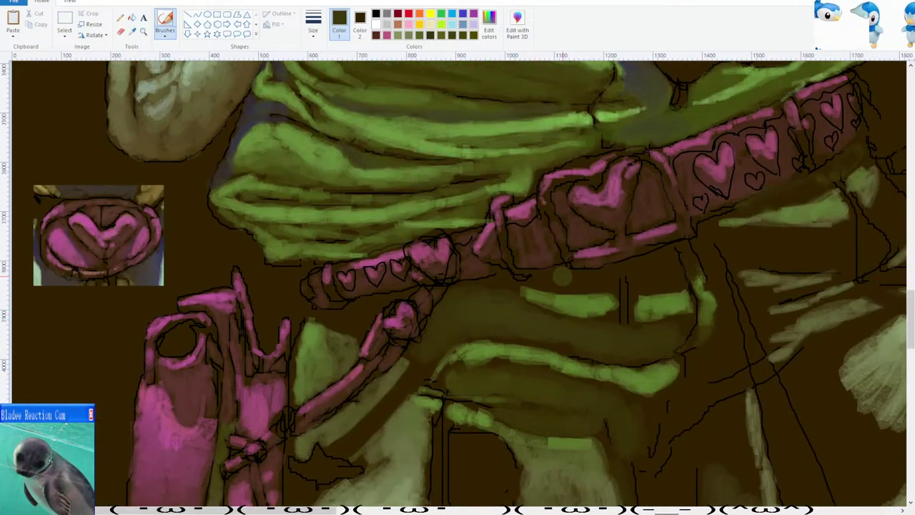
# Fill the remaining bare areas under the heart belt with dark olive, including the gap above the green patch behind the strap.
pyautogui.scroll(3, 621, 289)
pyautogui.moveTo(337, 325); pyautogui.dragTo(390, 300)
pyautogui.scroll(-1, 438, 279)
pyautogui.scroll(1, 430, 274)
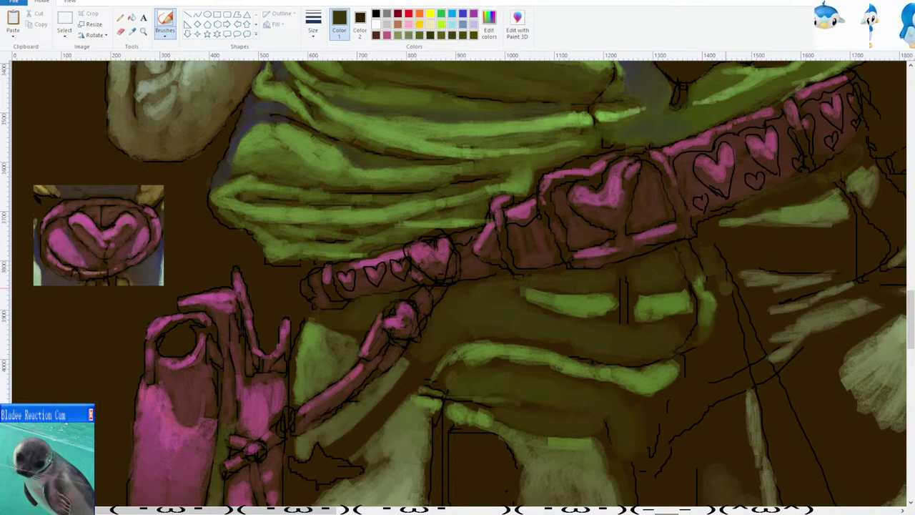
pyautogui.keyDown('ctrl'); pyautogui.scroll(-5, 708, 365); pyautogui.keyUp('ctrl')
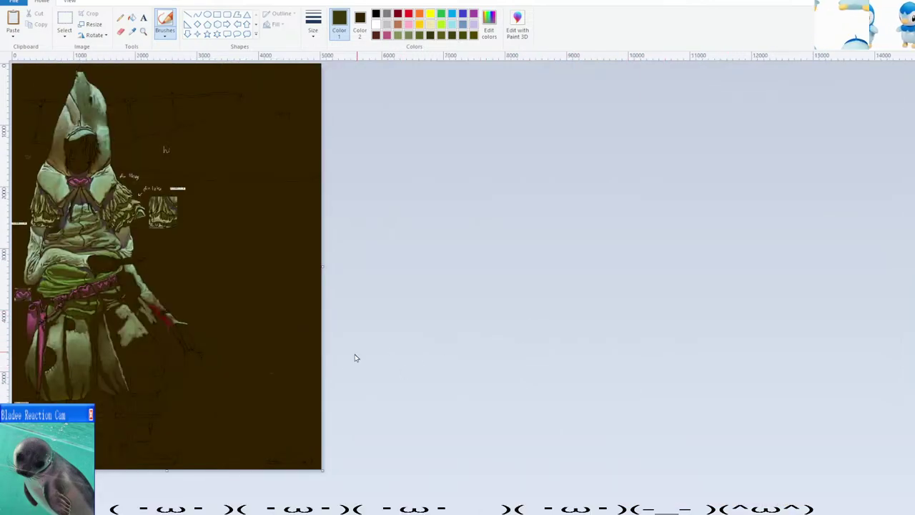
# Sample the light green beneath the waistband and paint thin highlights down the square hole's edge and along the front panel's top.
pyautogui.keyDown('ctrl'); pyautogui.scroll(5, 329, 373); pyautogui.keyUp('ctrl')
pyautogui.scroll(-3, 338, 369)
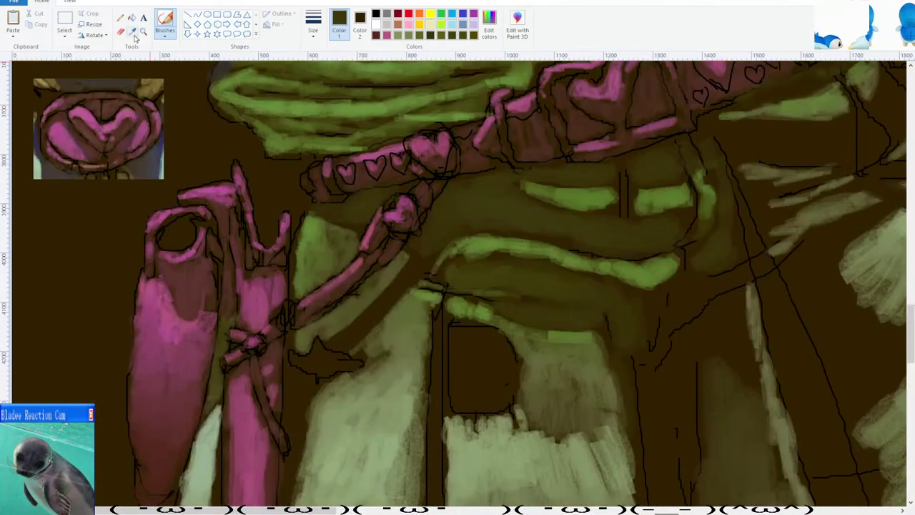
pyautogui.click(132, 32)
pyautogui.click(491, 312)
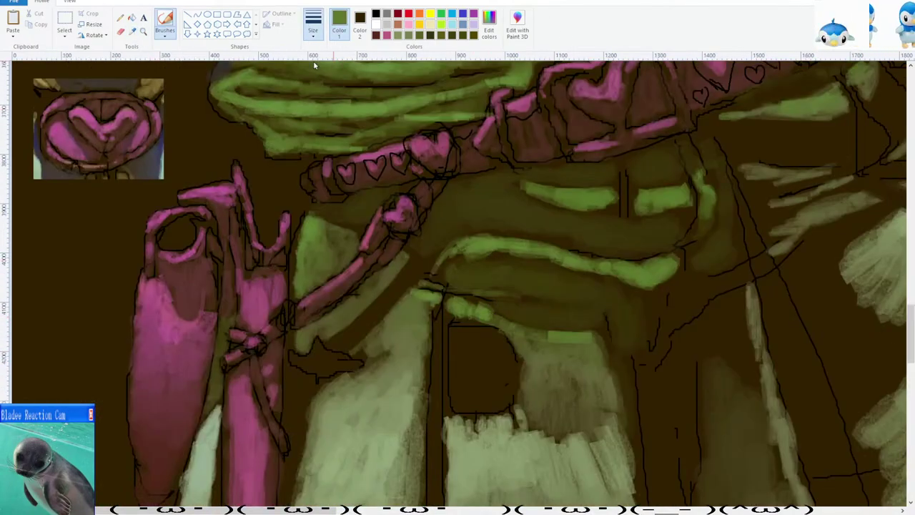
pyautogui.moveTo(449, 305); pyautogui.dragTo(446, 412)
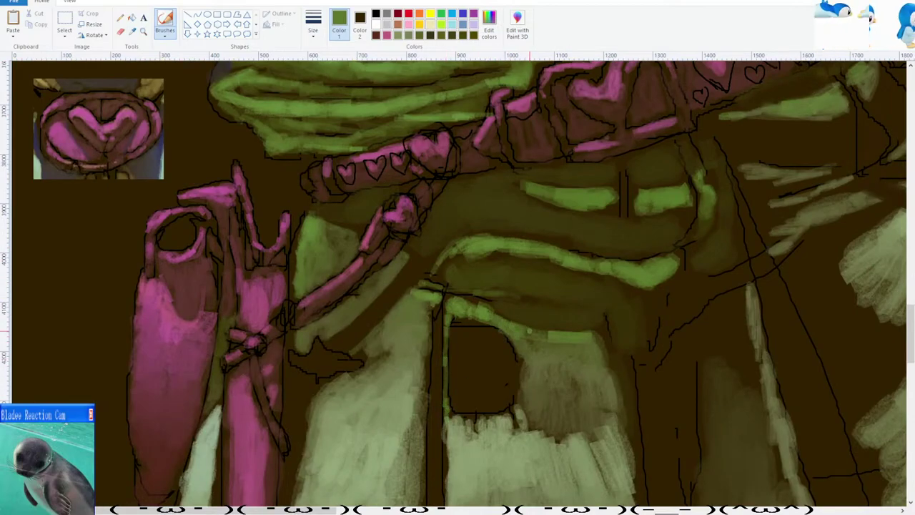
pyautogui.moveTo(473, 303)
pyautogui.mouseDown()
pyautogui.moveTo(598, 334)
pyautogui.moveTo(601, 349)
pyautogui.mouseUp()
# Sample mid greens from the front panel and blend its green top edge down into the shaded area beside the hole.
pyautogui.scroll(-3, 545, 308)
pyautogui.scroll(2, 461, 228)
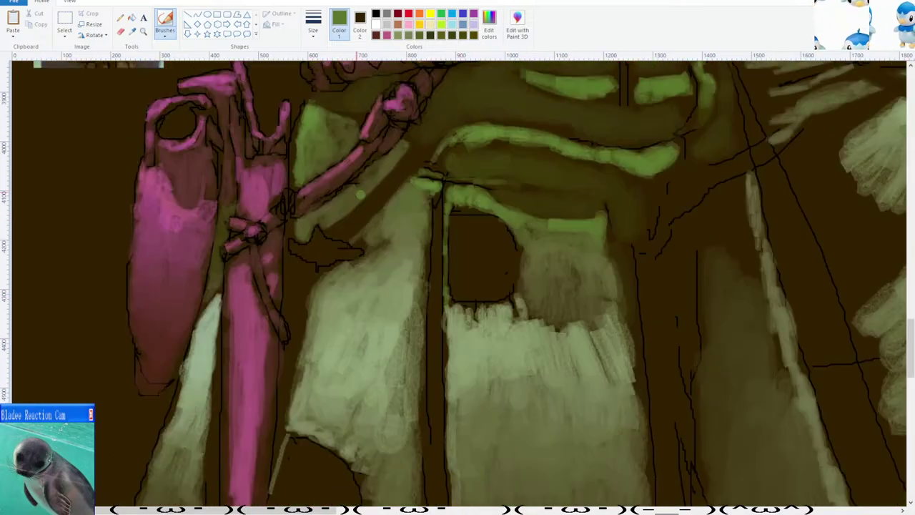
pyautogui.click(132, 31)
pyautogui.click(599, 232)
pyautogui.moveTo(578, 235)
pyautogui.mouseDown()
pyautogui.moveTo(606, 251)
pyautogui.moveTo(618, 277)
pyautogui.mouseUp()
pyautogui.moveTo(515, 230); pyautogui.dragTo(524, 220)
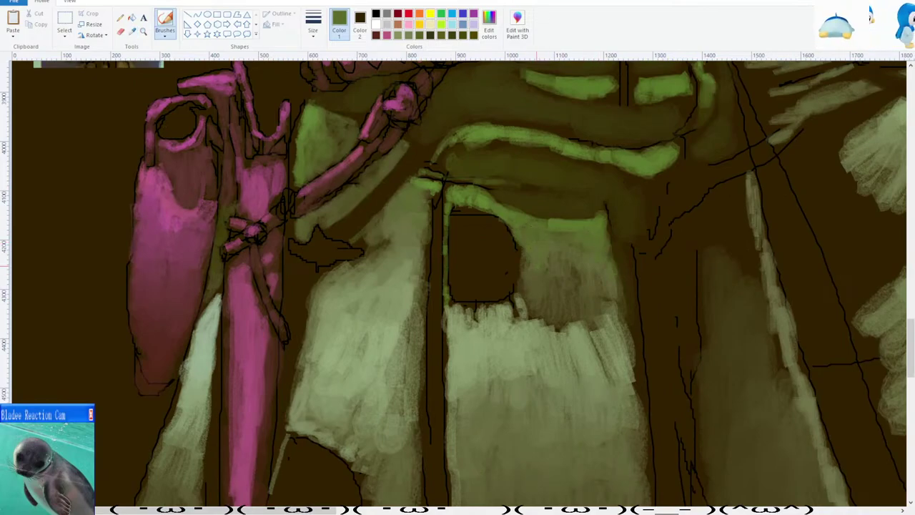
pyautogui.click(132, 32)
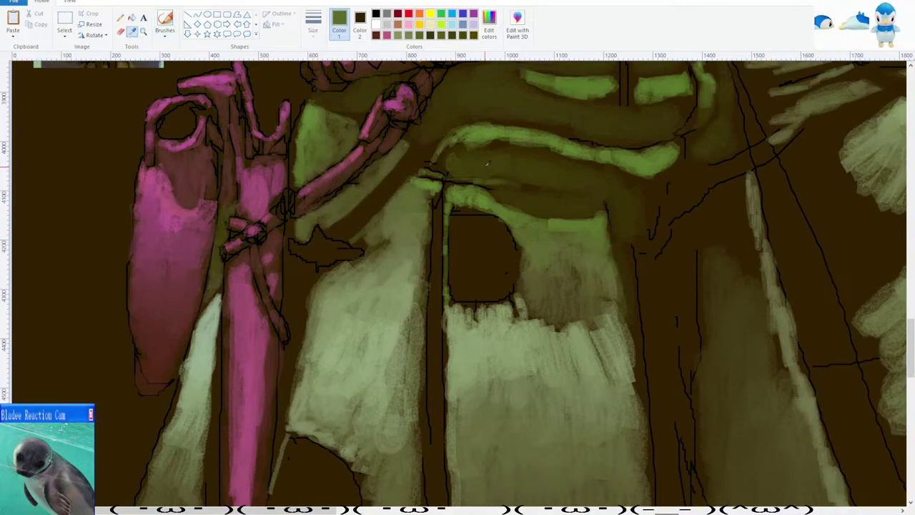
pyautogui.click(543, 253)
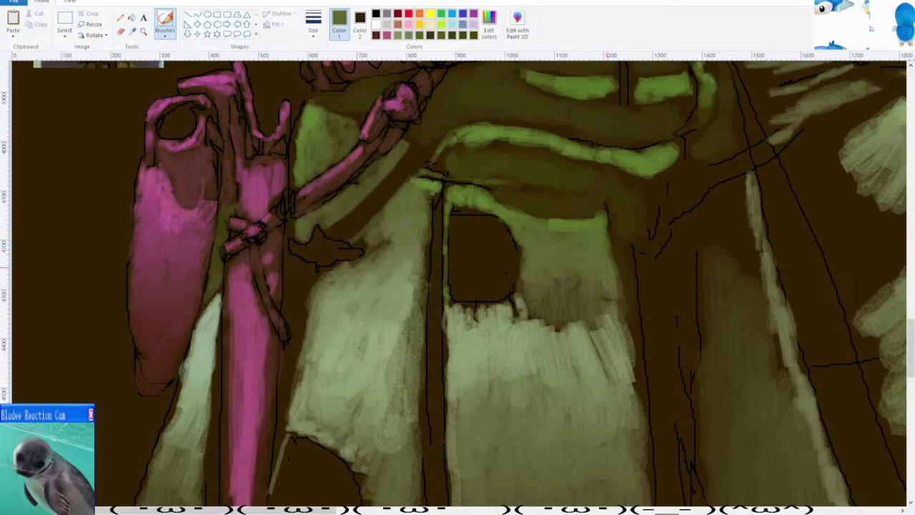
# Sample the shadow green from the sash folds above the heart belt and brush it along the broad fold beneath the belt.
pyautogui.scroll(-1, 436, 202)
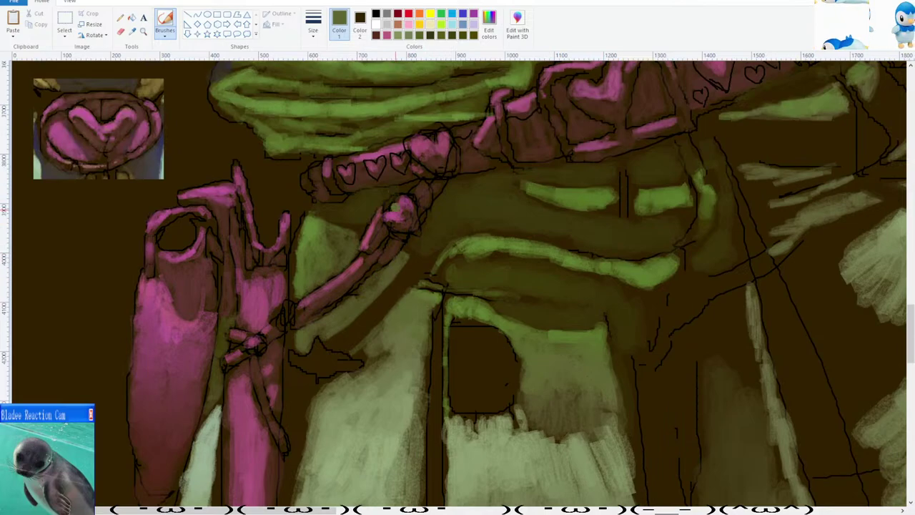
pyautogui.scroll(-1, 424, 201)
pyautogui.scroll(-1, 404, 221)
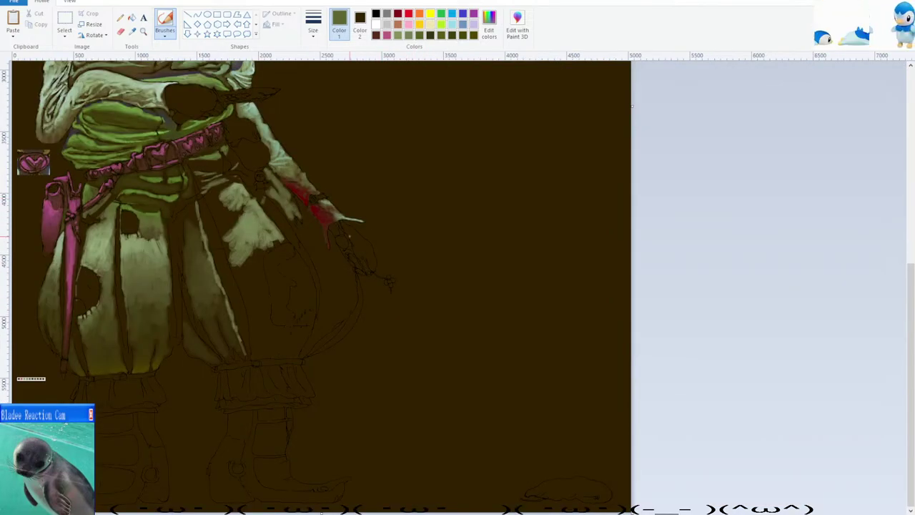
pyautogui.scroll(3, 346, 236)
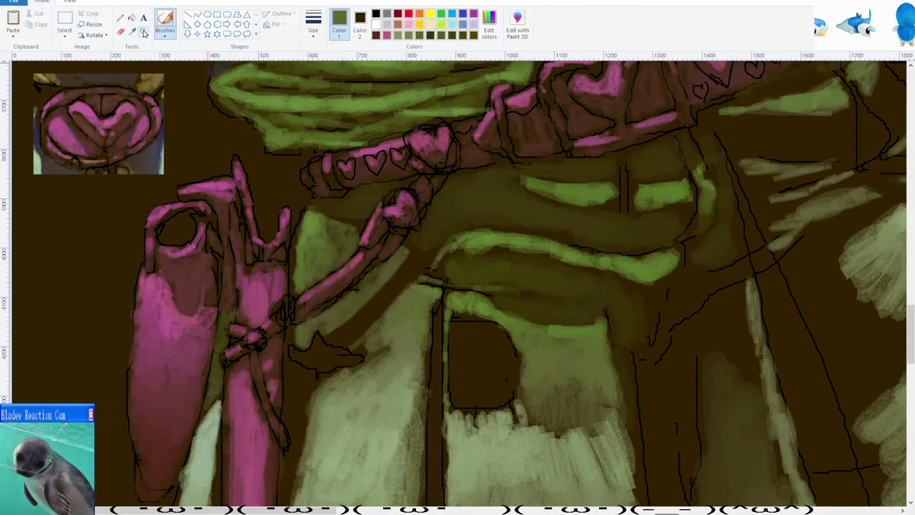
pyautogui.click(135, 32)
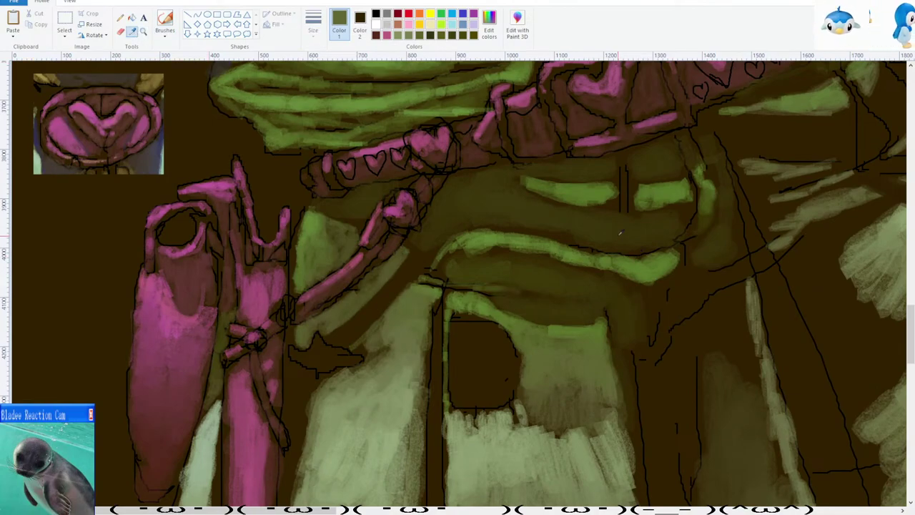
pyautogui.scroll(3, 570, 225)
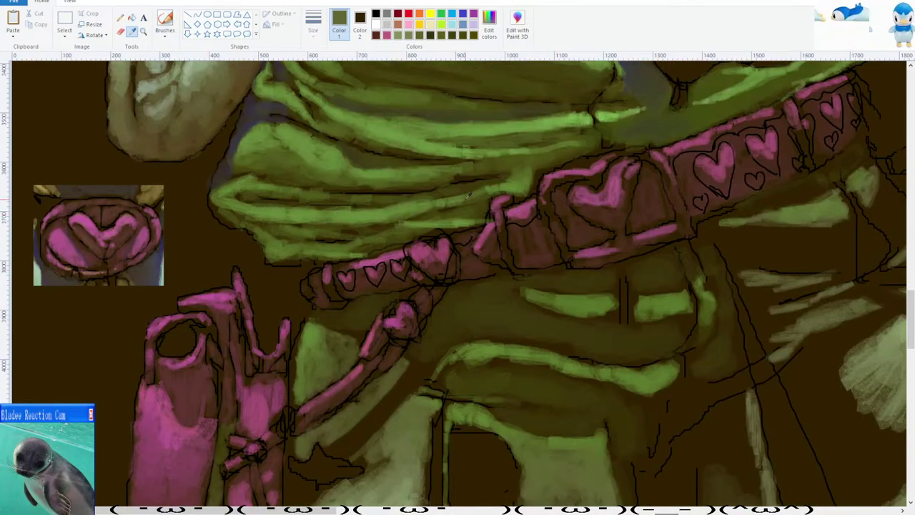
pyautogui.click(466, 206)
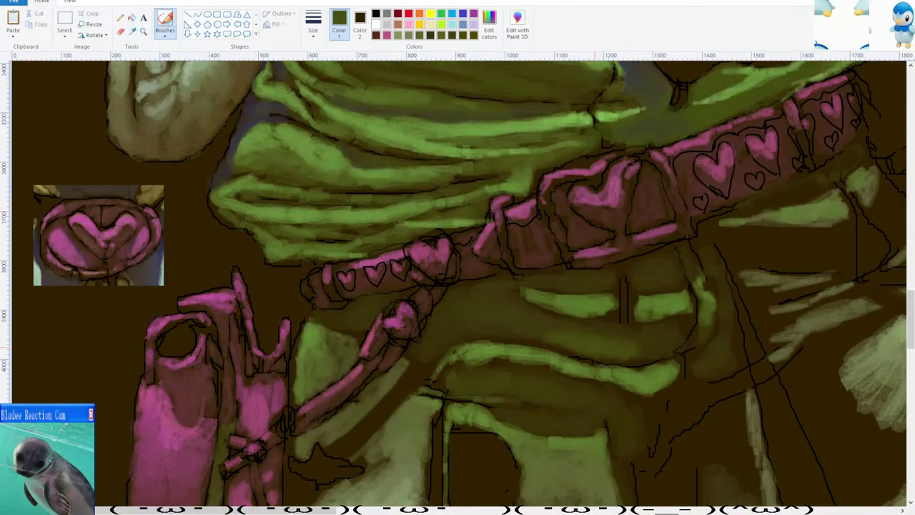
# Sample the olive tones beneath the belt and blend the fold's new green toward the hanging heart strap.
pyautogui.click(135, 32)
pyautogui.click(556, 330)
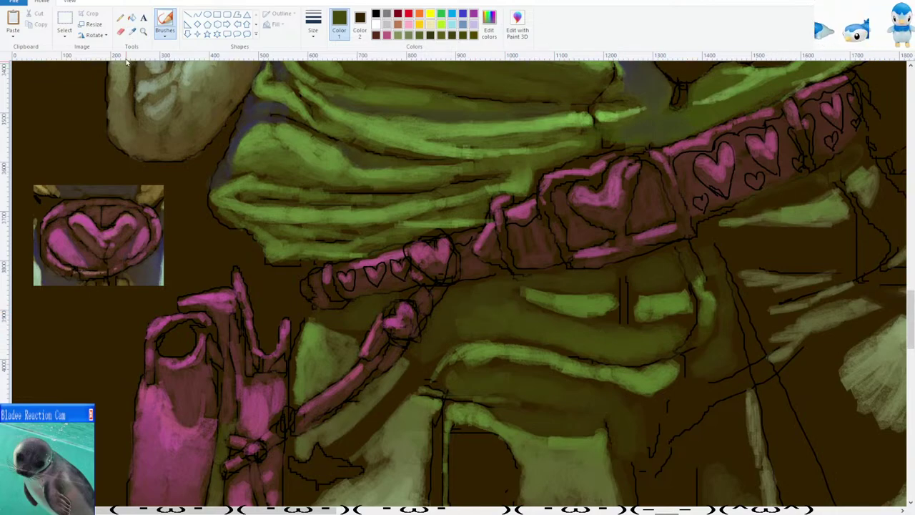
pyautogui.click(133, 32)
pyautogui.click(460, 323)
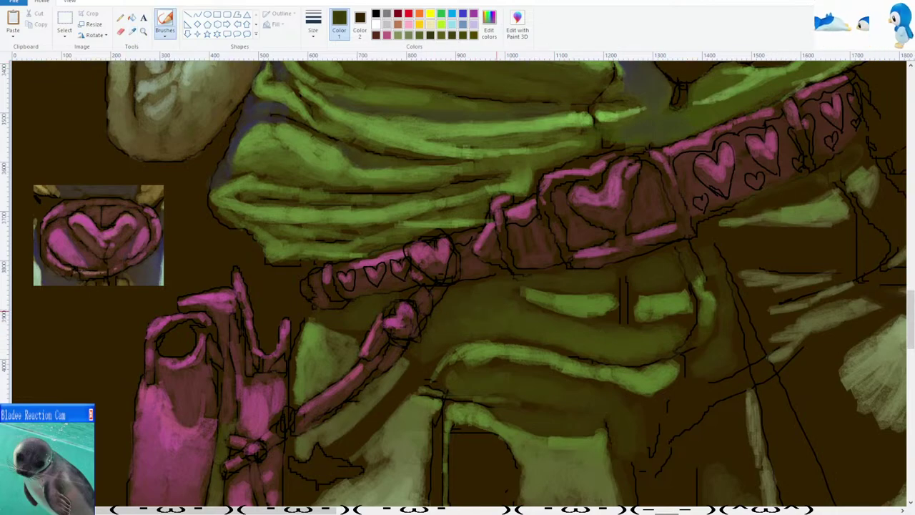
pyautogui.scroll(-2, 469, 299)
pyautogui.scroll(2, 468, 301)
pyautogui.scroll(-5, 358, 226)
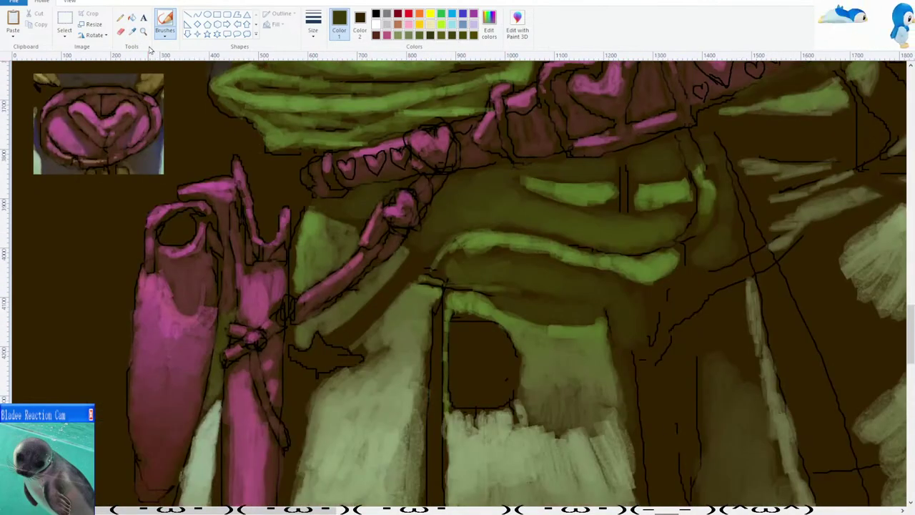
# Sample the upper fold's green, paint it along the lower fold and down beside the front panel, and blend its end near the strap.
pyautogui.click(133, 32)
pyautogui.click(633, 232)
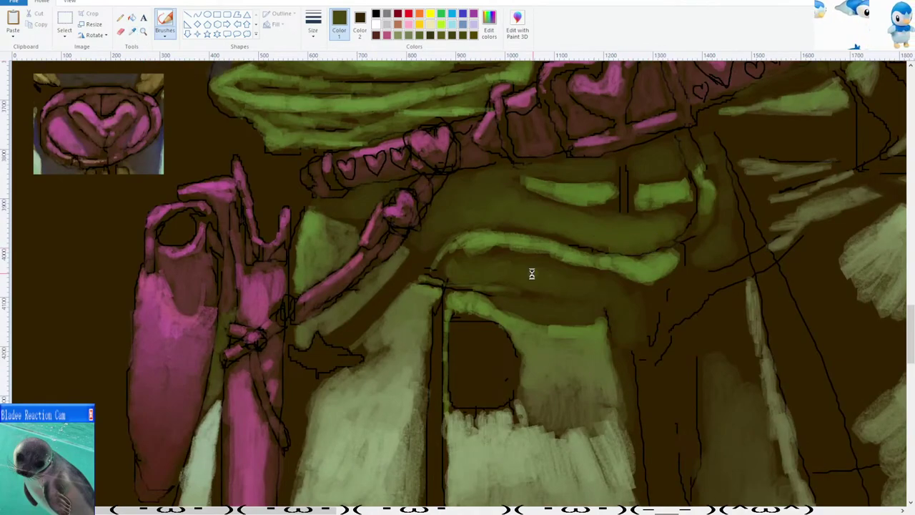
pyautogui.moveTo(589, 291)
pyautogui.mouseDown()
pyautogui.moveTo(611, 300)
pyautogui.moveTo(620, 330)
pyautogui.moveTo(640, 351)
pyautogui.mouseUp()
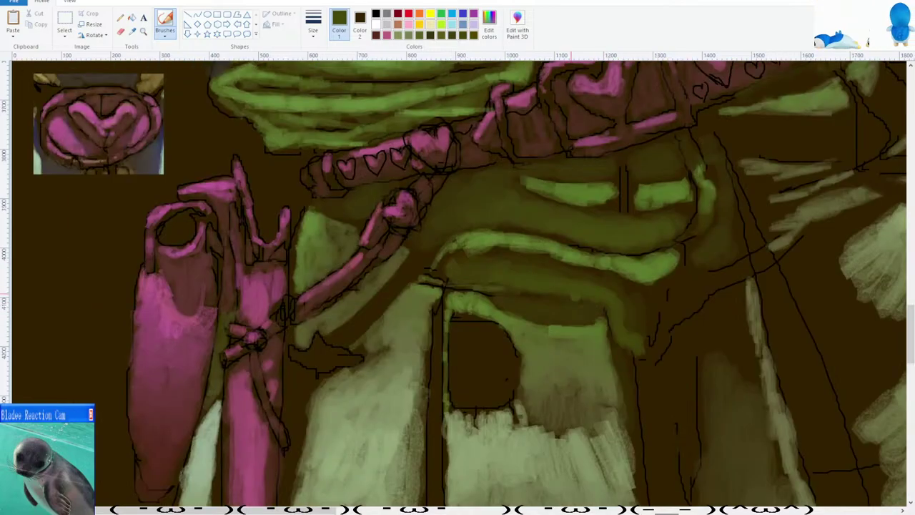
pyautogui.click(134, 33)
pyautogui.click(502, 272)
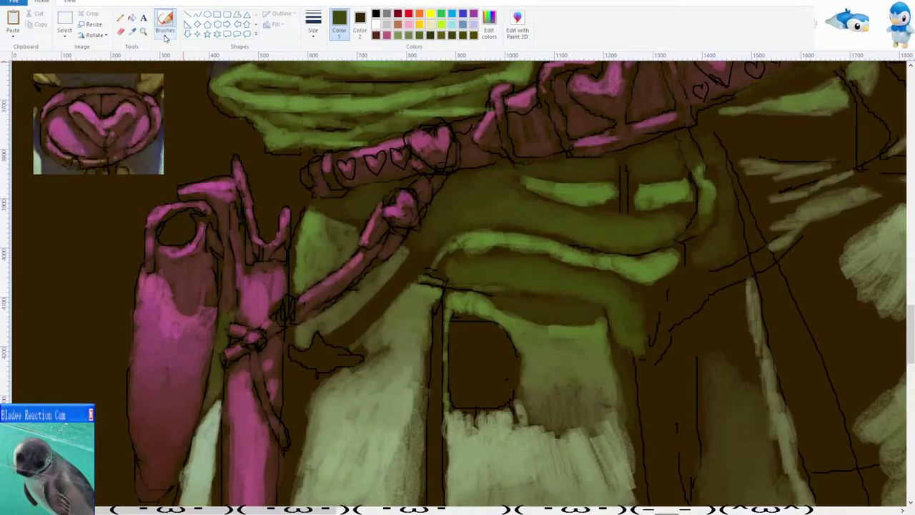
pyautogui.click(134, 33)
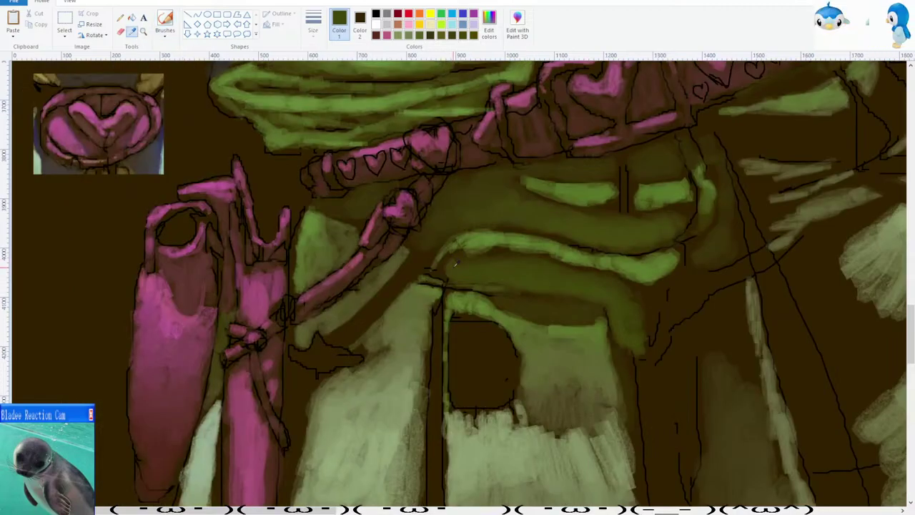
pyautogui.click(455, 264)
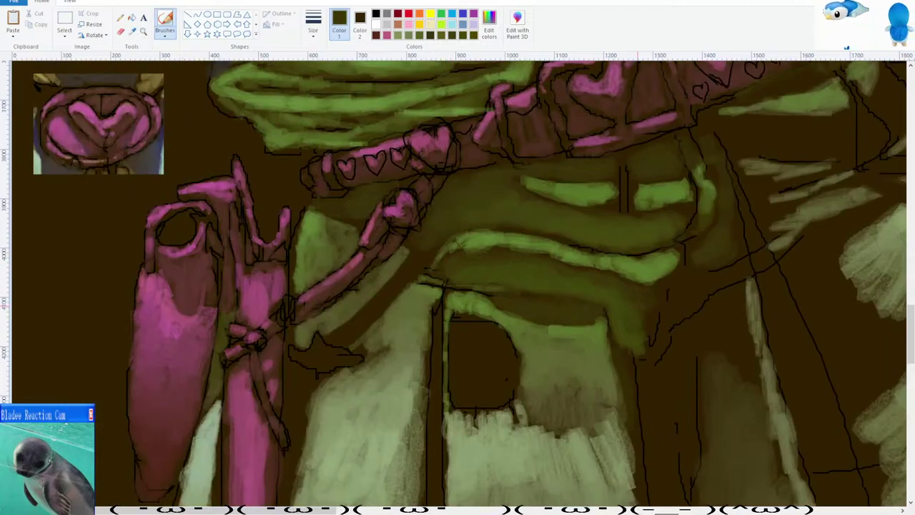
# Sample dark olive from the waistband shadow and darken the lower fold's outer end where it drops beside the front panel.
pyautogui.scroll(-5, 643, 320)
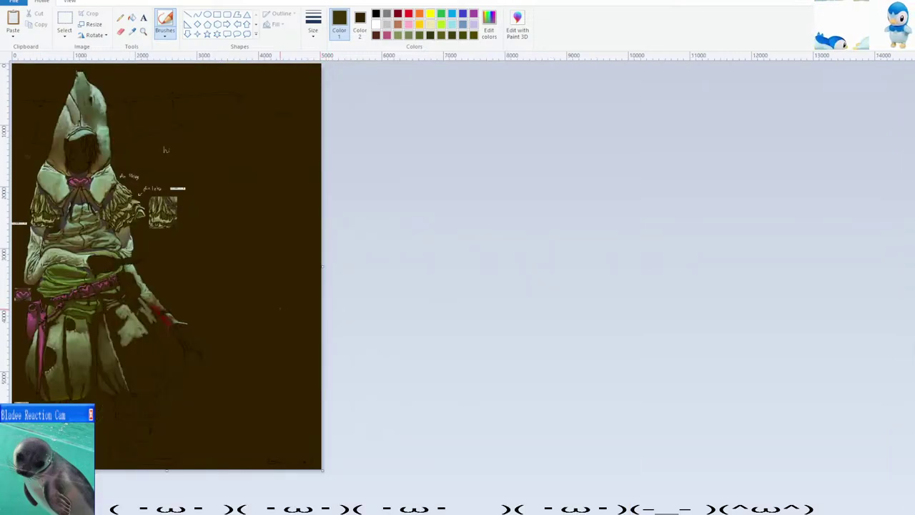
pyautogui.scroll(2, 280, 309)
pyautogui.scroll(-8, 109, 63)
pyautogui.scroll(3, 458, 286)
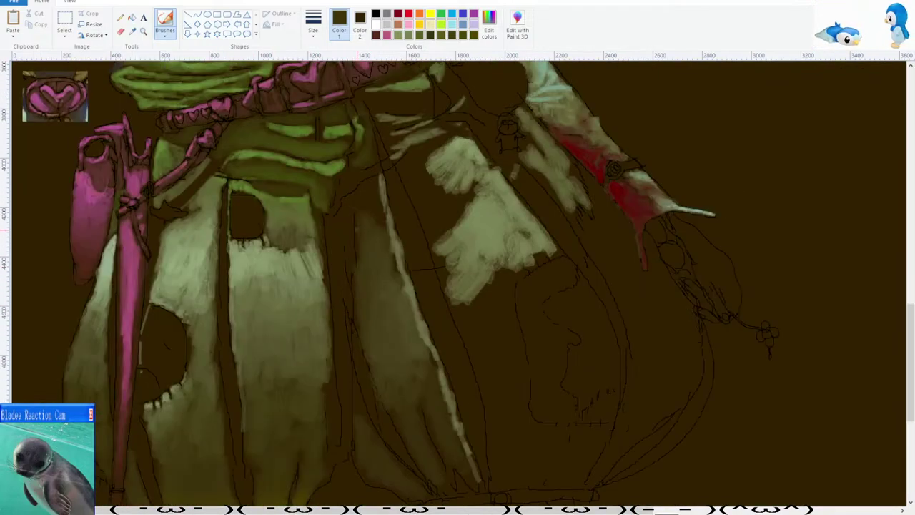
pyautogui.click(131, 33)
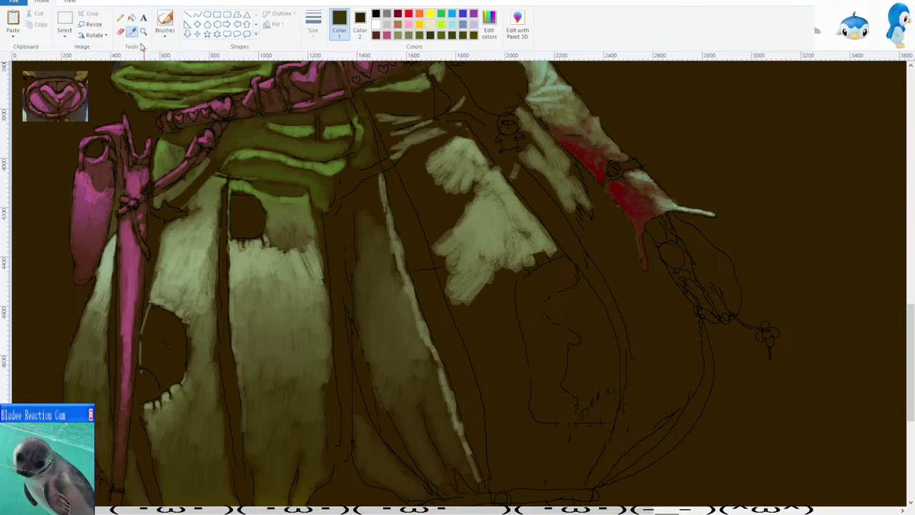
pyautogui.scroll(3, 324, 179)
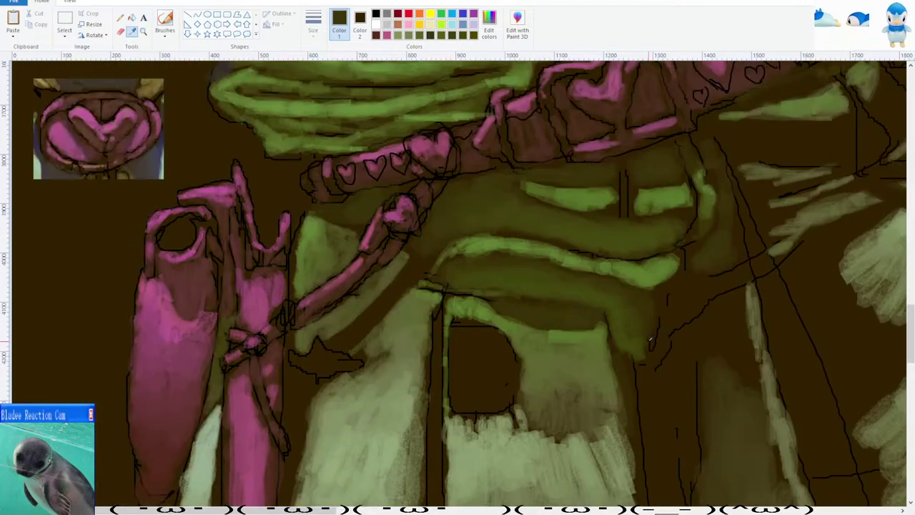
pyautogui.click(648, 319)
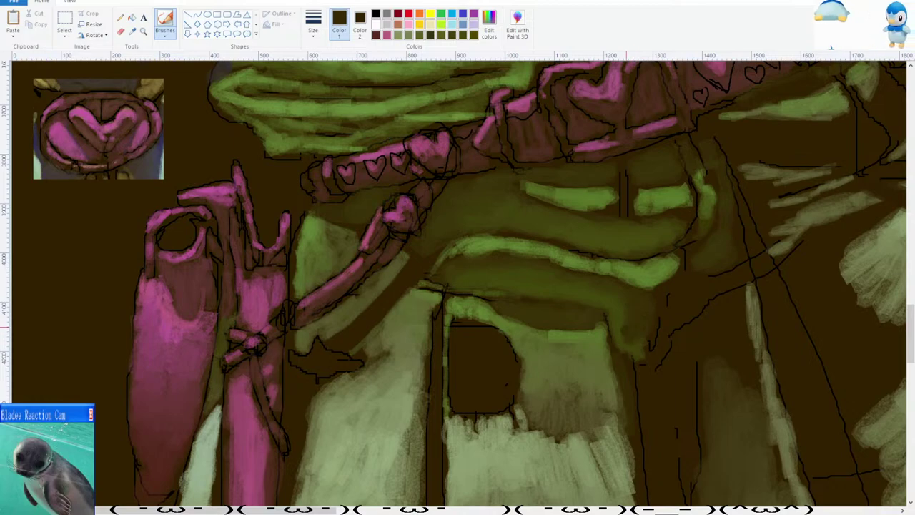
pyautogui.moveTo(628, 336); pyautogui.dragTo(624, 346)
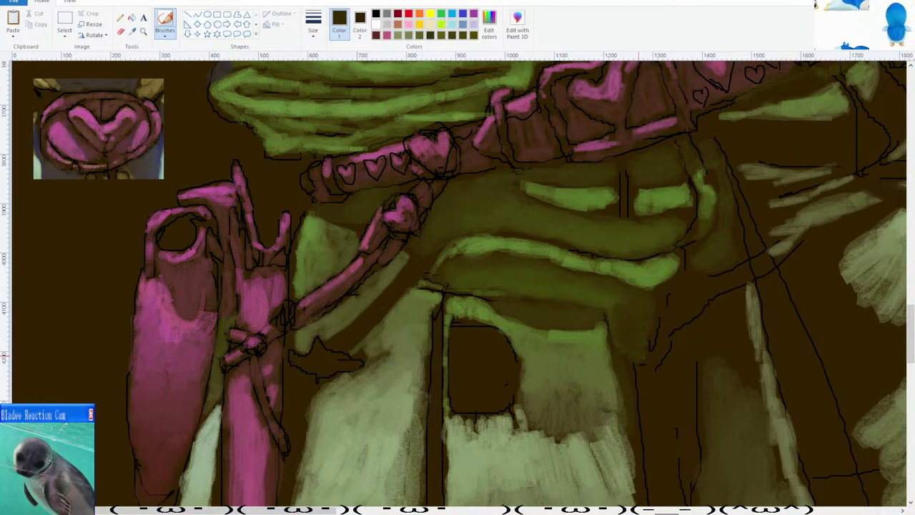
pyautogui.click(133, 32)
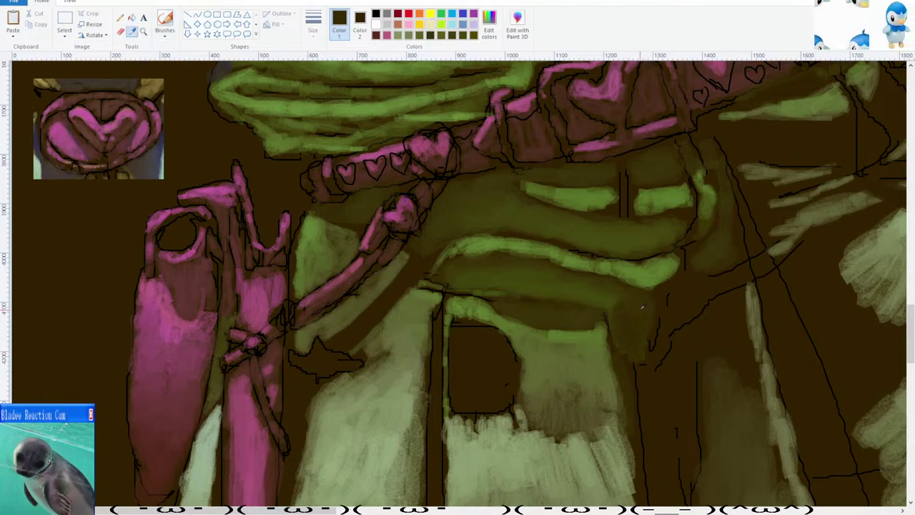
pyautogui.click(623, 304)
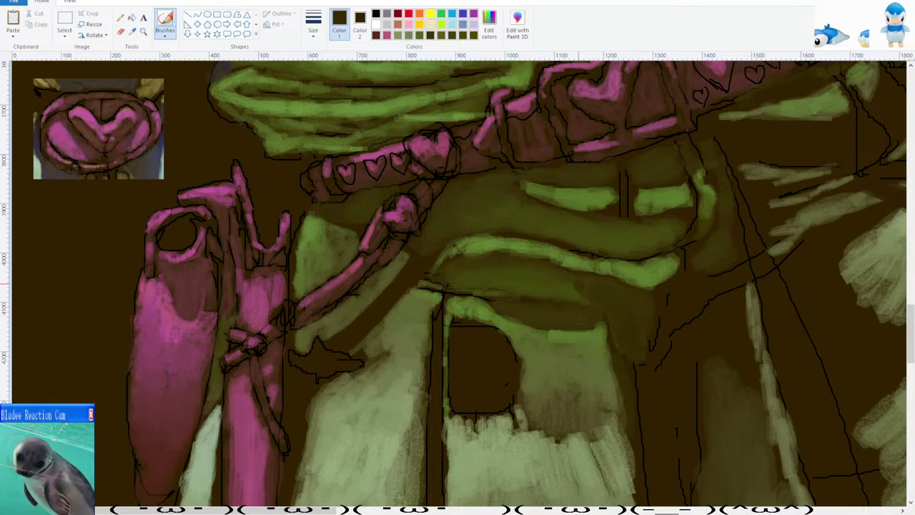
# Sample the lower fold's olive, smooth the fold's shading, and extend the shadow down along the front panel's outer edge.
pyautogui.scroll(-2, 570, 289)
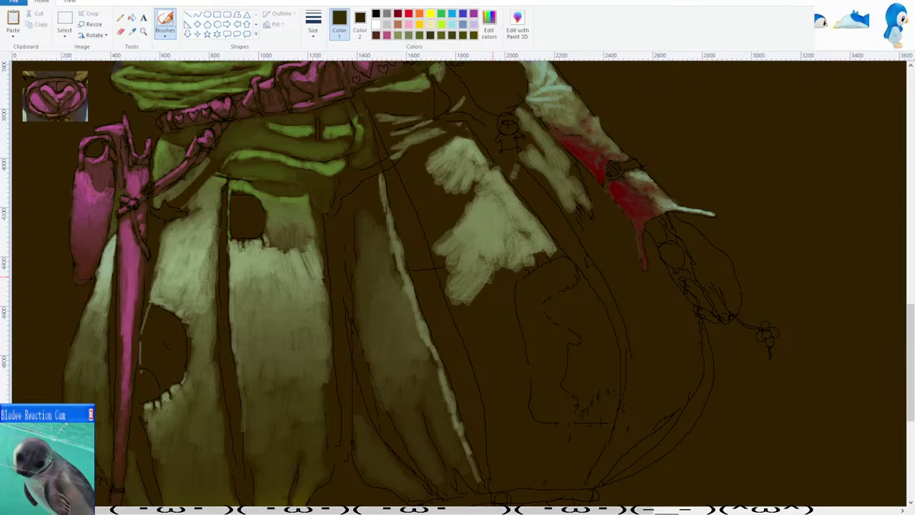
pyautogui.scroll(2, 548, 161)
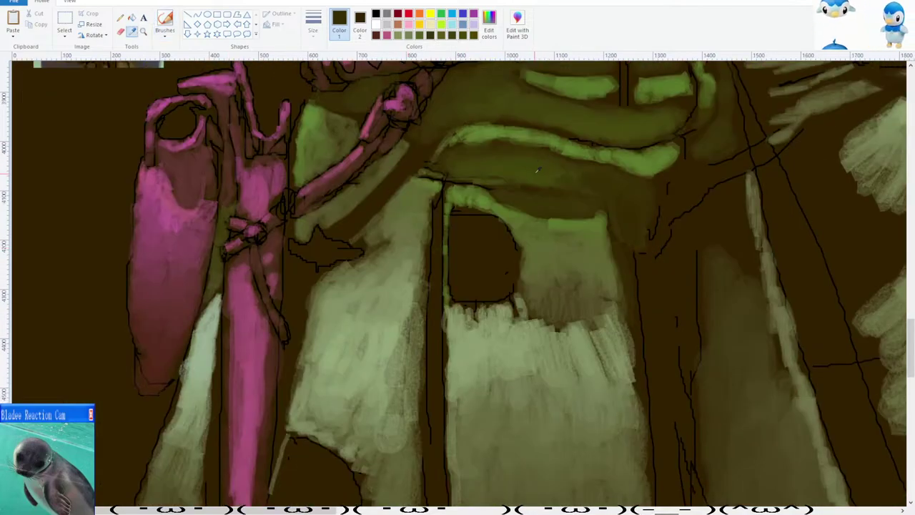
pyautogui.click(573, 168)
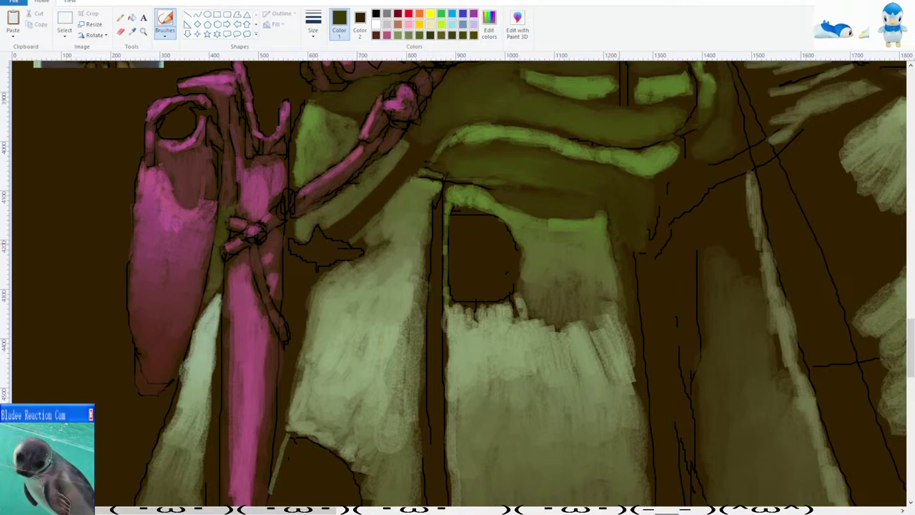
pyautogui.scroll(-3, 630, 266)
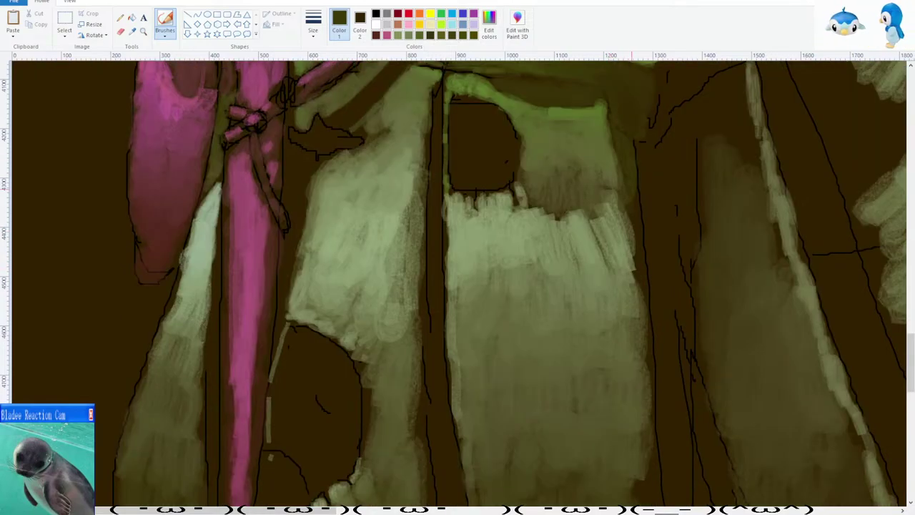
pyautogui.scroll(-3, 639, 282)
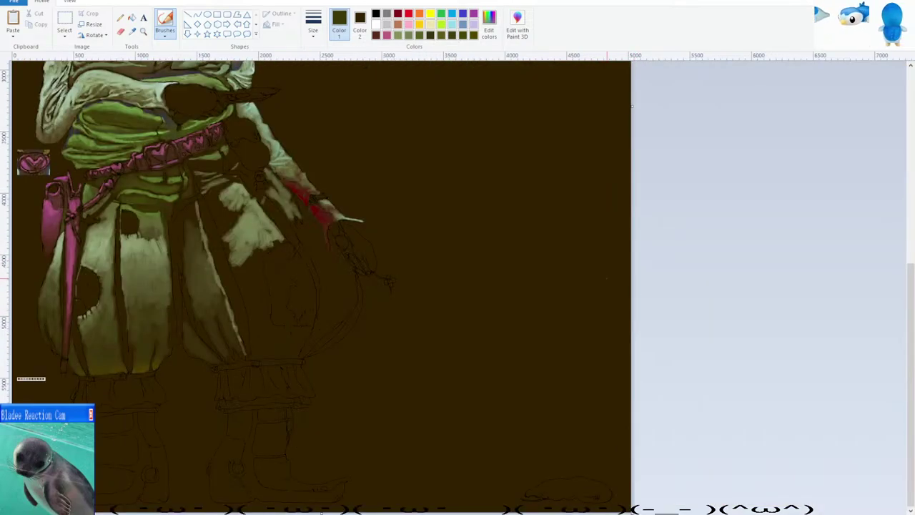
pyautogui.scroll(3, 468, 308)
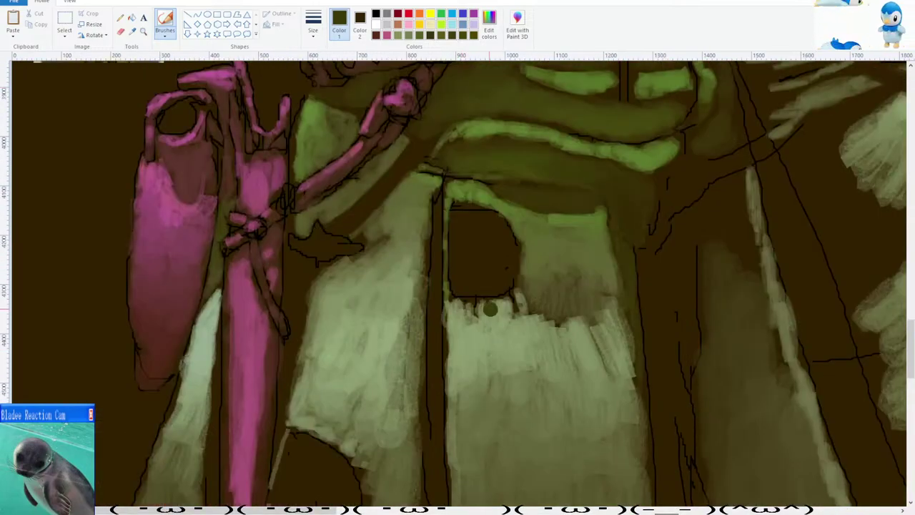
pyautogui.scroll(-3, 372, 303)
pyautogui.scroll(1, 322, 297)
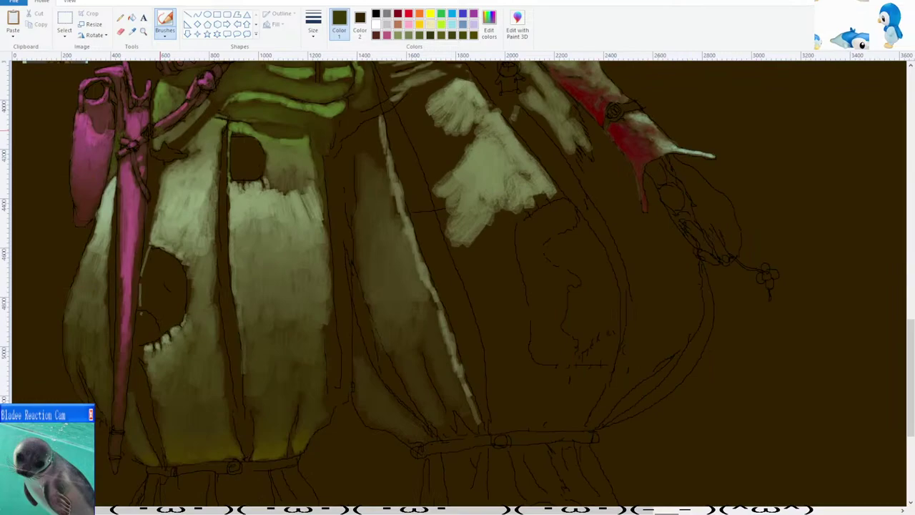
# Sample pale greens from the front panel's lit area and extend the highlight downward across the panel below the square hole.
pyautogui.click(133, 35)
pyautogui.click(250, 217)
pyautogui.click(133, 33)
pyautogui.click(244, 223)
pyautogui.moveTo(238, 228)
pyautogui.mouseDown()
pyautogui.moveTo(262, 254)
pyautogui.moveTo(266, 222)
pyautogui.moveTo(289, 254)
pyautogui.moveTo(298, 225)
pyautogui.moveTo(325, 250)
pyautogui.mouseUp()
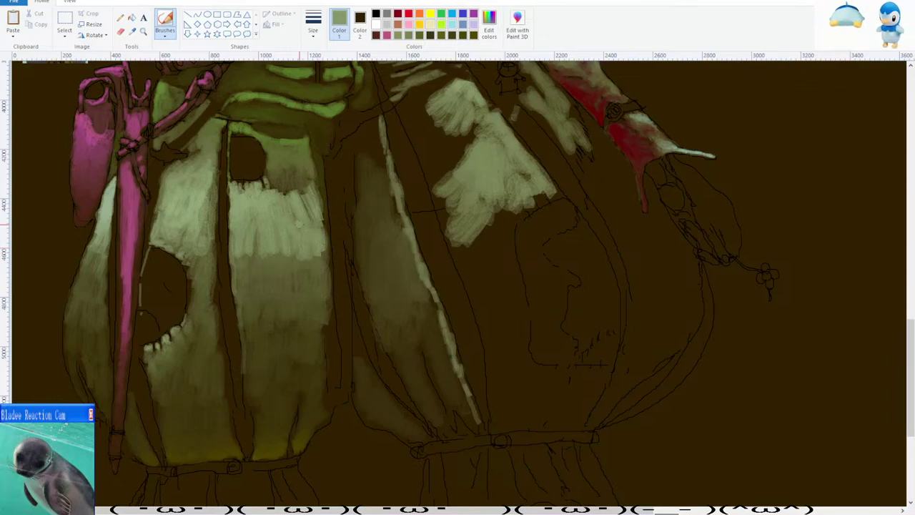
pyautogui.click(133, 32)
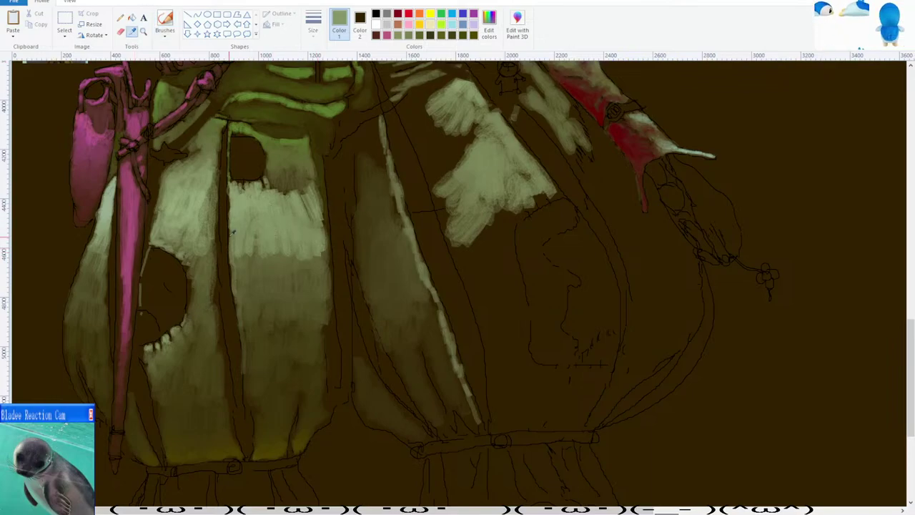
pyautogui.click(243, 247)
pyautogui.moveTo(238, 258); pyautogui.dragTo(259, 261)
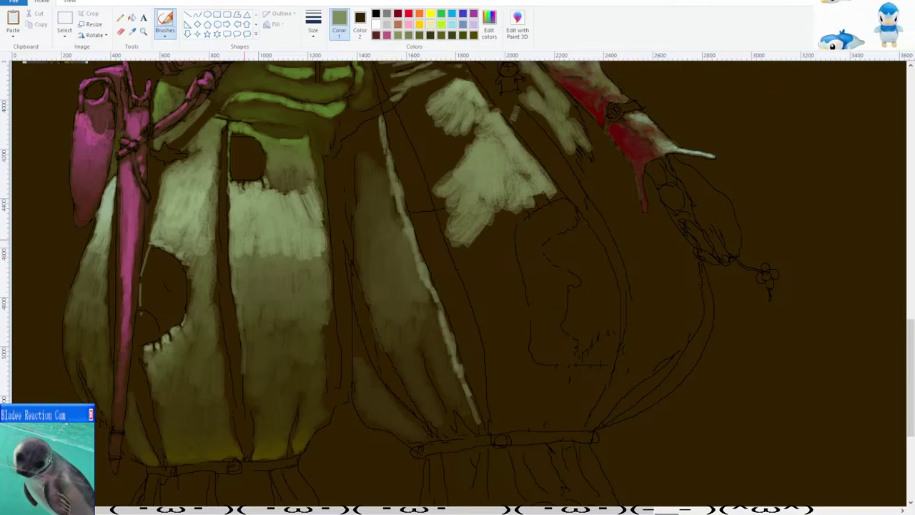
# Sample successively darker greens at the highlight's lower edge and blend it down into the front panel's shaded middle.
pyautogui.click(132, 33)
pyautogui.click(254, 249)
pyautogui.moveTo(241, 268); pyautogui.dragTo(314, 269)
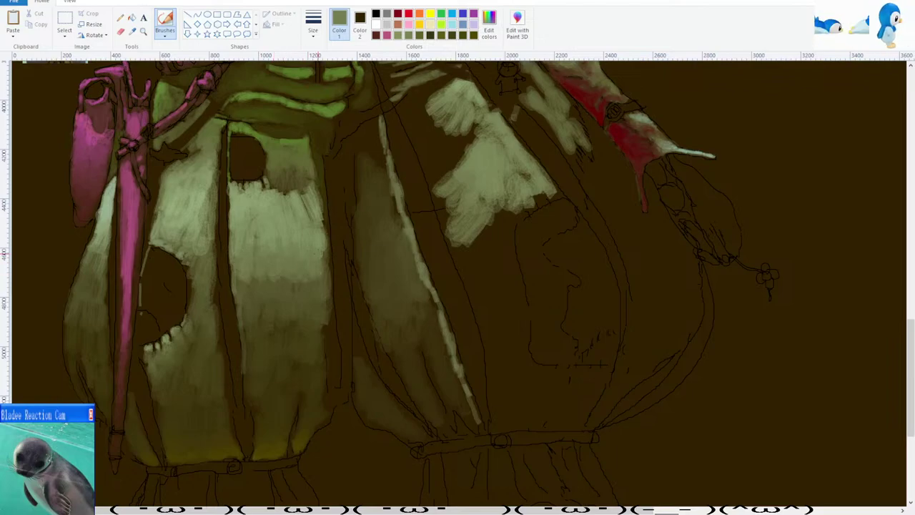
pyautogui.click(133, 32)
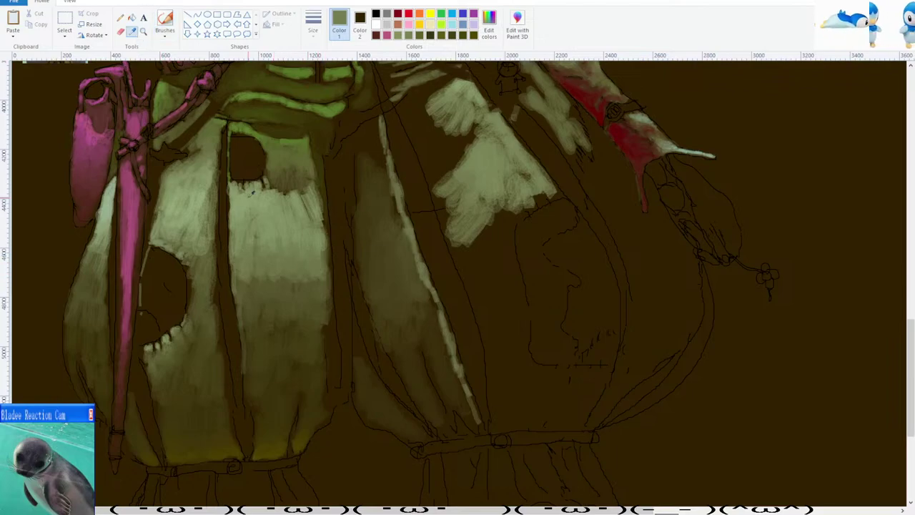
pyautogui.click(252, 273)
pyautogui.moveTo(242, 284); pyautogui.dragTo(319, 286)
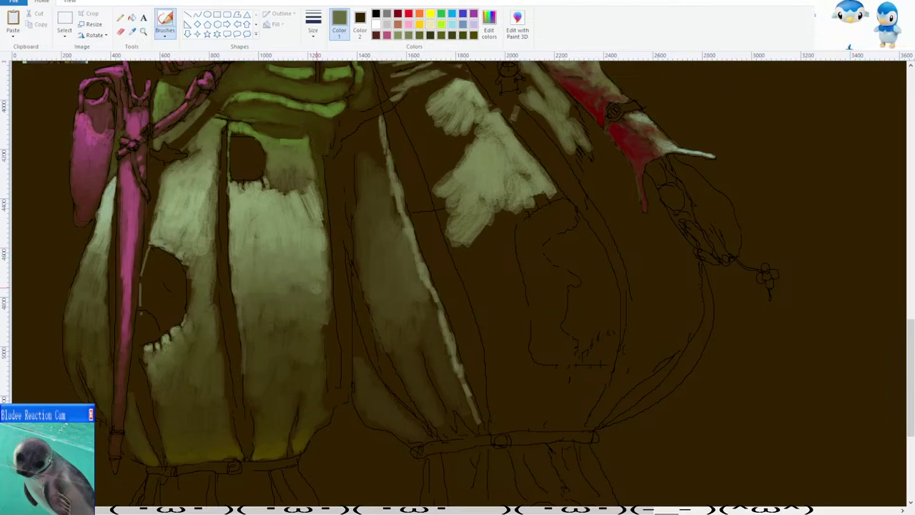
# Sample pale green from the trousers' front panel and paint a narrow highlight strip beside the panel's outer edge.
pyautogui.scroll(-3, 203, 265)
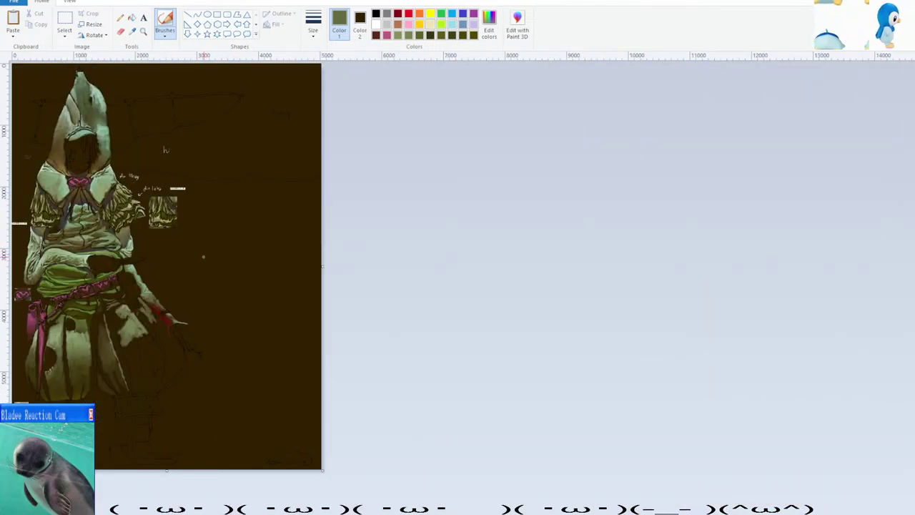
pyautogui.scroll(4, 164, 358)
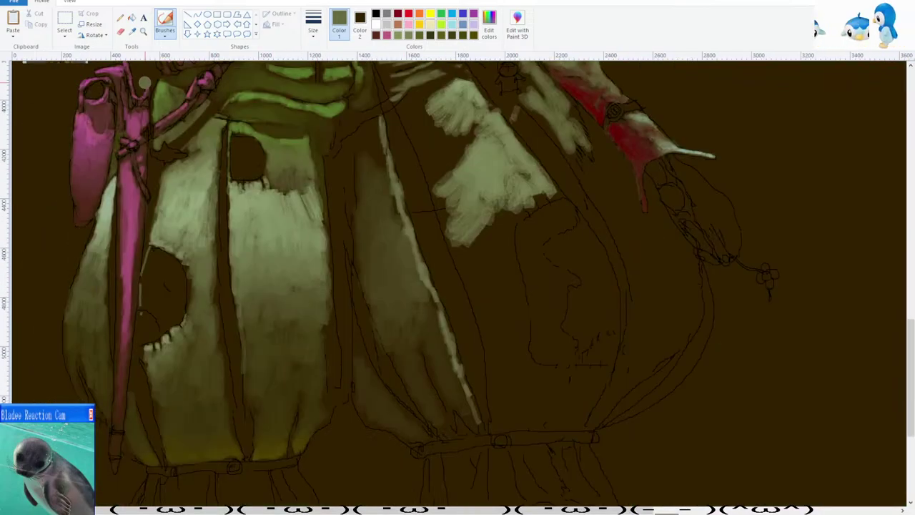
pyautogui.click(132, 31)
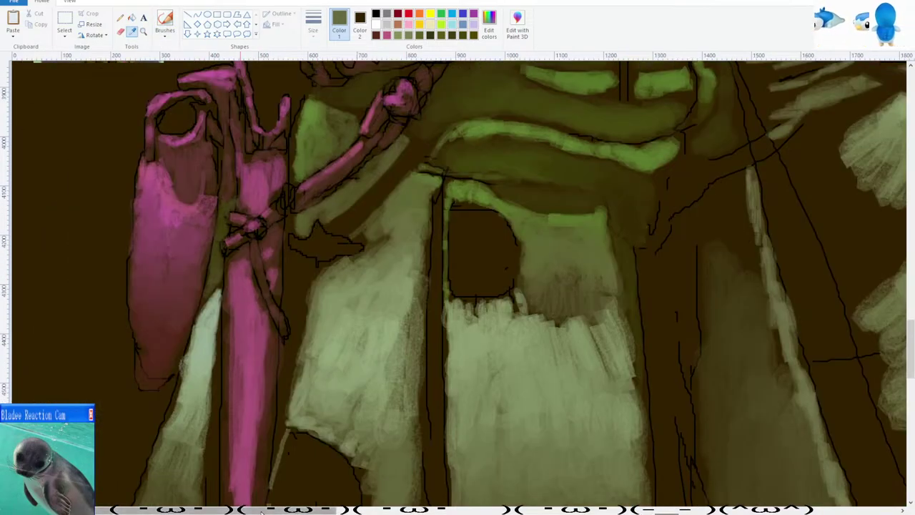
pyautogui.moveTo(252, 510); pyautogui.dragTo(373, 511)
pyautogui.scroll(-3, 220, 218)
pyautogui.click(243, 218)
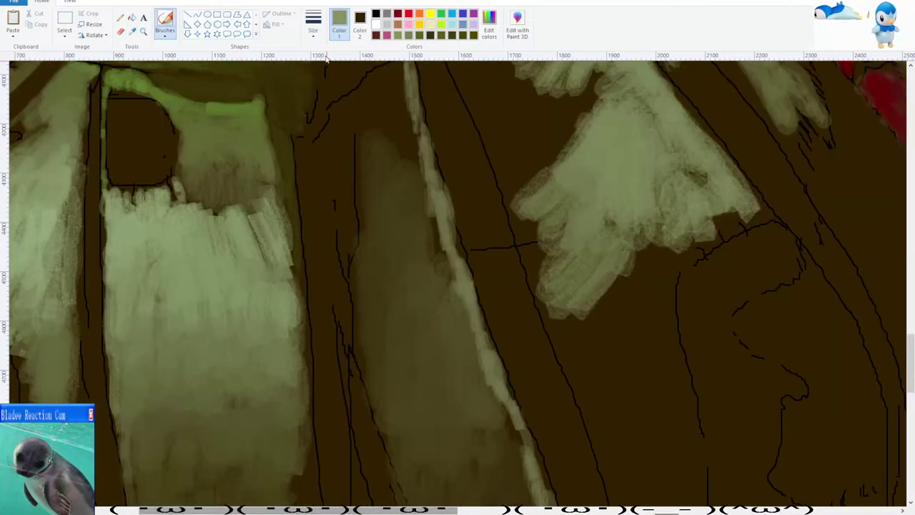
pyautogui.moveTo(306, 231)
pyautogui.mouseDown()
pyautogui.moveTo(317, 293)
pyautogui.moveTo(313, 243)
pyautogui.moveTo(312, 269)
pyautogui.mouseUp()
pyautogui.moveTo(303, 231)
pyautogui.mouseDown()
pyautogui.moveTo(323, 333)
pyautogui.moveTo(316, 341)
pyautogui.moveTo(317, 320)
pyautogui.moveTo(328, 356)
pyautogui.mouseUp()
pyautogui.scroll(-1, 324, 328)
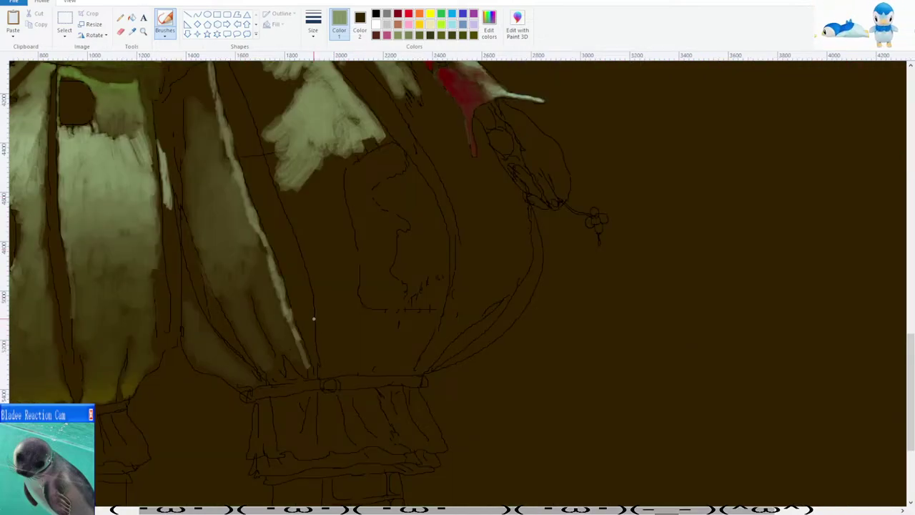
# Sample successively darker greens and extend the narrow strip beside the front panel downward, blending it out of its pale top.
pyautogui.scroll(1, 315, 320)
pyautogui.click(132, 31)
pyautogui.click(322, 246)
pyautogui.scroll(-3, 318, 249)
pyautogui.click(131, 31)
pyautogui.click(313, 245)
pyautogui.moveTo(314, 236)
pyautogui.mouseDown()
pyautogui.moveTo(319, 287)
pyautogui.moveTo(331, 274)
pyautogui.moveTo(334, 292)
pyautogui.moveTo(328, 349)
pyautogui.moveTo(334, 330)
pyautogui.mouseUp()
pyautogui.click(132, 31)
pyautogui.click(271, 347)
pyautogui.scroll(-6, 336, 320)
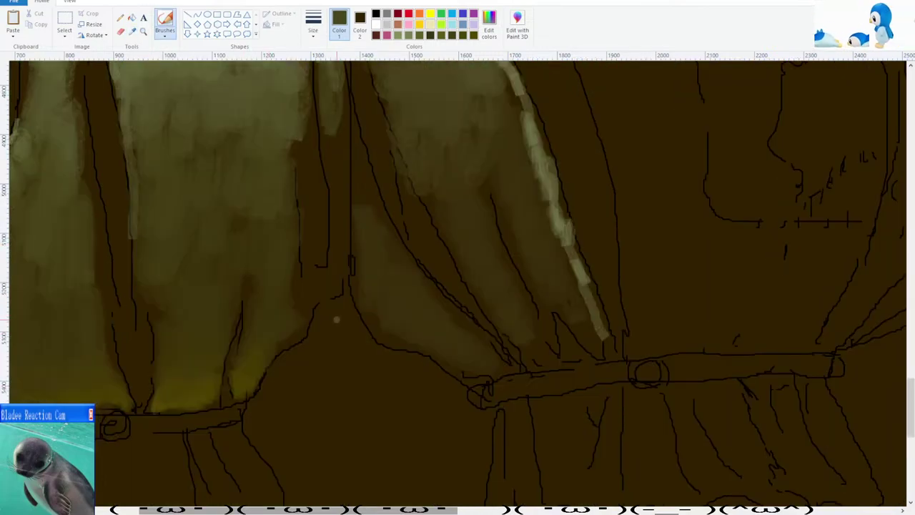
# Paint the narrow strip in dark olive down to its lower end and sample a darker tone from it.
pyautogui.scroll(3, 314, 167)
pyautogui.moveTo(342, 202)
pyautogui.mouseDown()
pyautogui.moveTo(334, 280)
pyautogui.moveTo(343, 335)
pyautogui.moveTo(331, 406)
pyautogui.mouseUp()
pyautogui.click(132, 32)
pyautogui.click(340, 245)
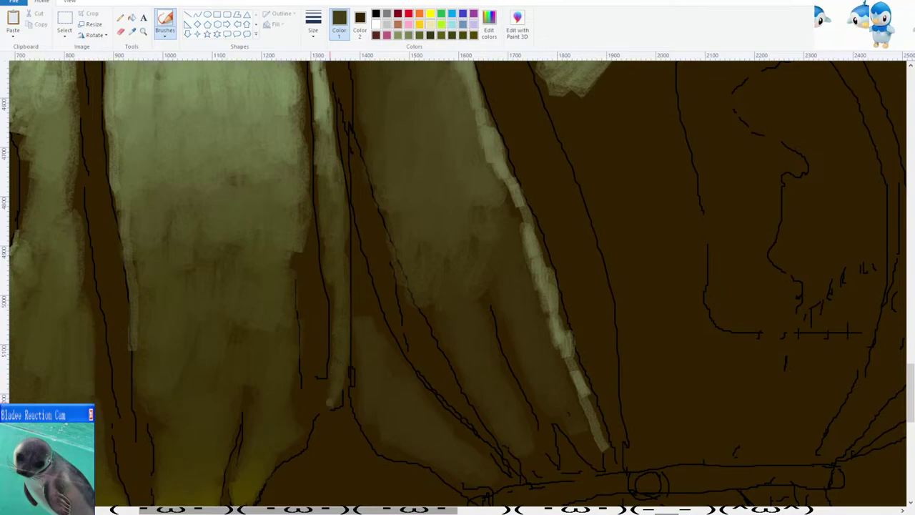
pyautogui.scroll(-2, 315, 372)
pyautogui.scroll(1, 267, 309)
# Sample a lighter green and paint a hooked highlight around the narrow strip's lower end and up its inner edge.
pyautogui.click(123, 34)
pyautogui.click(133, 32)
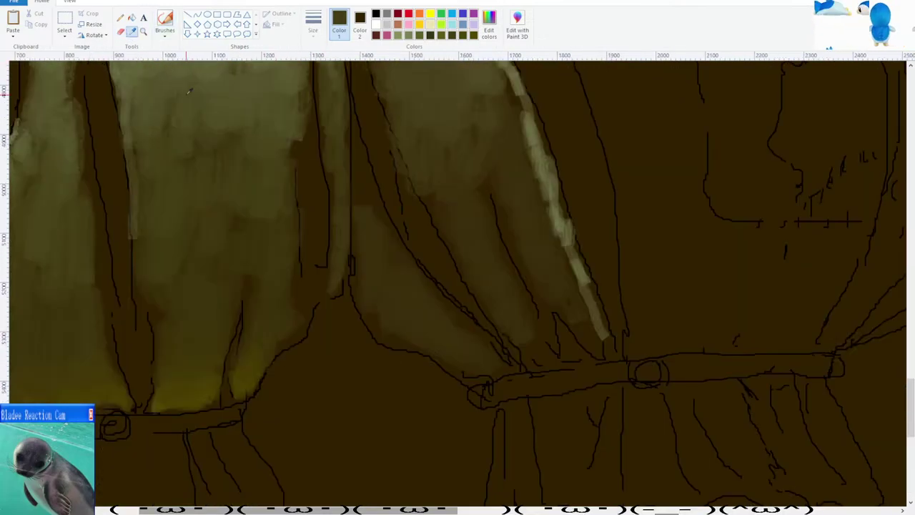
pyautogui.scroll(2, 328, 193)
pyautogui.click(324, 237)
pyautogui.moveTo(324, 241)
pyautogui.mouseDown()
pyautogui.moveTo(322, 271)
pyautogui.moveTo(329, 258)
pyautogui.mouseUp()
pyautogui.scroll(-2, 301, 236)
pyautogui.click(165, 21)
pyautogui.scroll(-2, 291, 302)
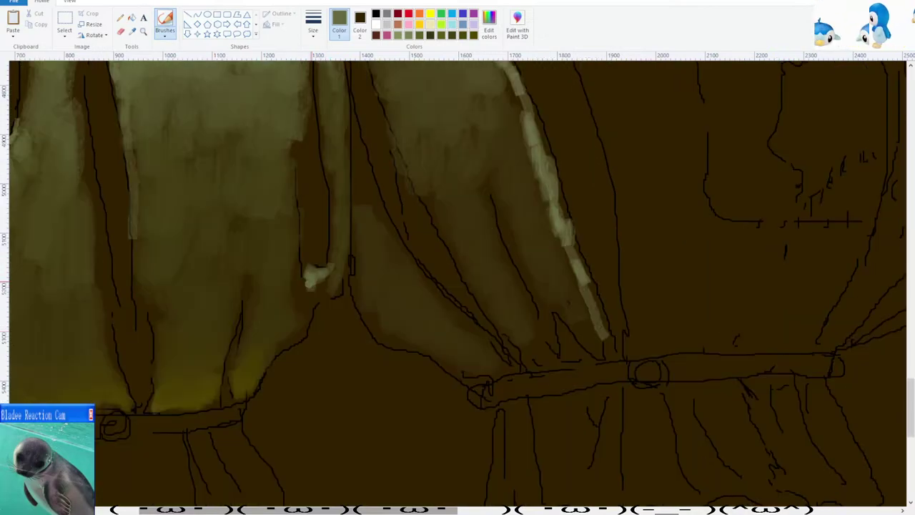
pyautogui.scroll(2, 337, 264)
pyautogui.moveTo(330, 375); pyautogui.dragTo(334, 309)
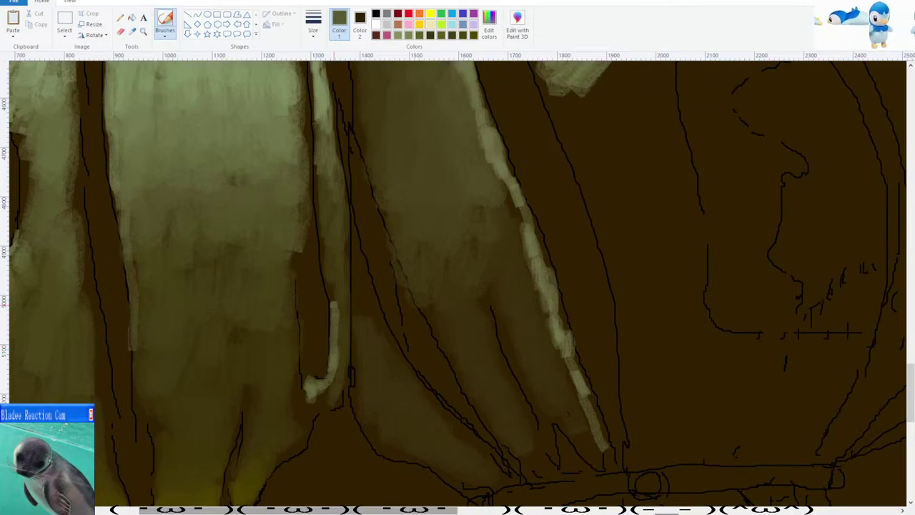
pyautogui.scroll(-3, 333, 300)
pyautogui.scroll(3, 370, 307)
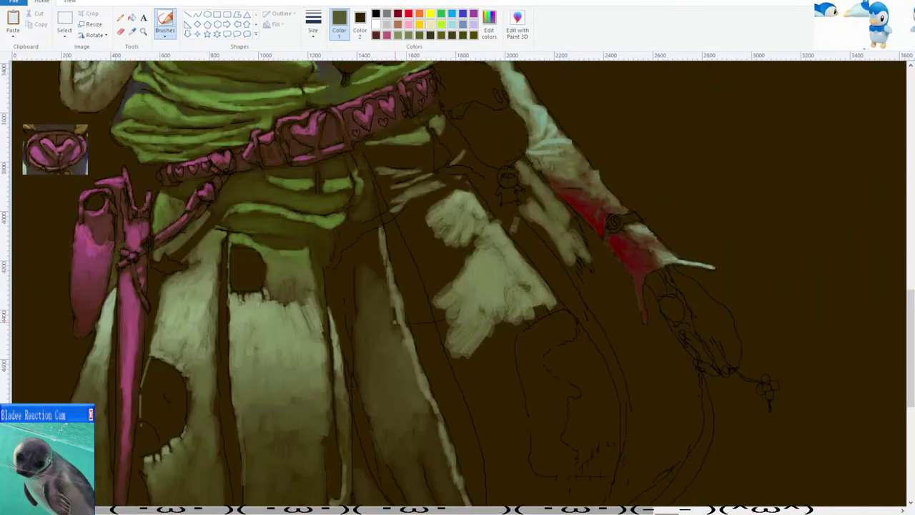
# Choose a mustard yellow and paint it down the upper part of the gap between the two lit trouser panels.
pyautogui.scroll(1, 398, 320)
pyautogui.scroll(-2, 395, 318)
pyautogui.scroll(1, 393, 314)
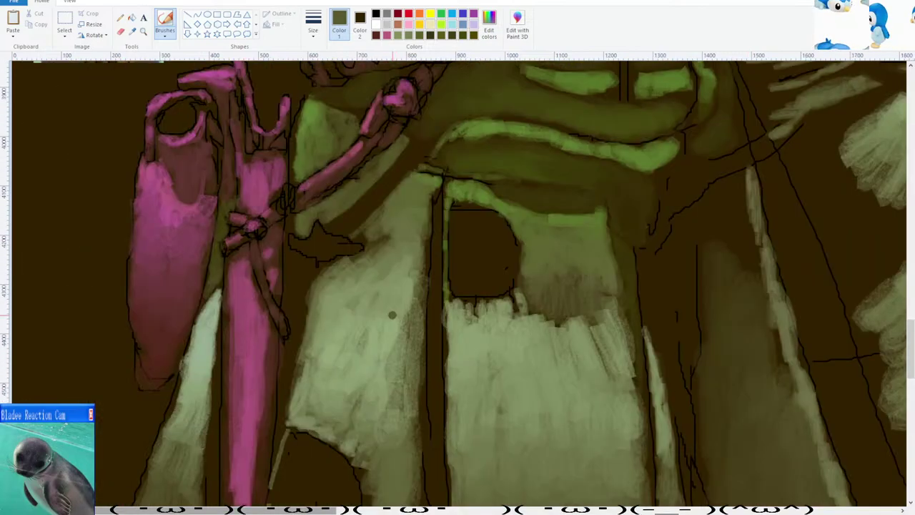
pyautogui.scroll(-2, 393, 314)
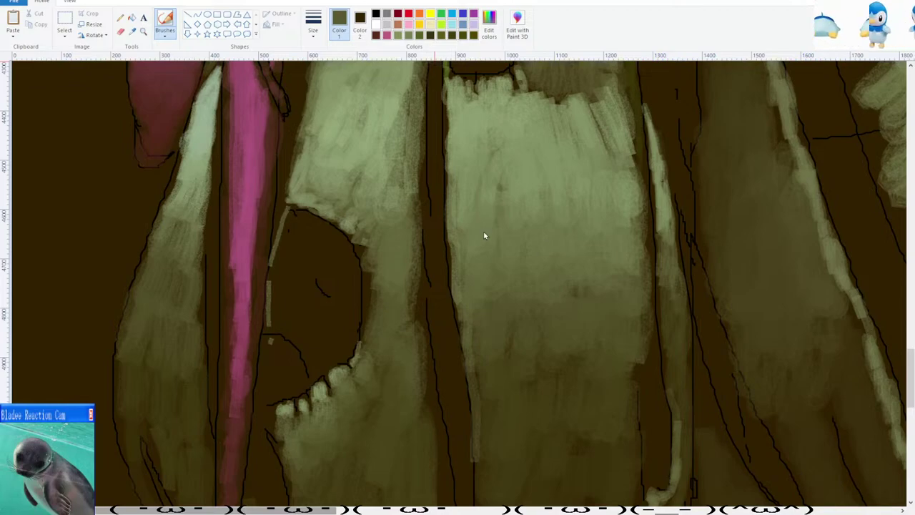
pyautogui.click(360, 316)
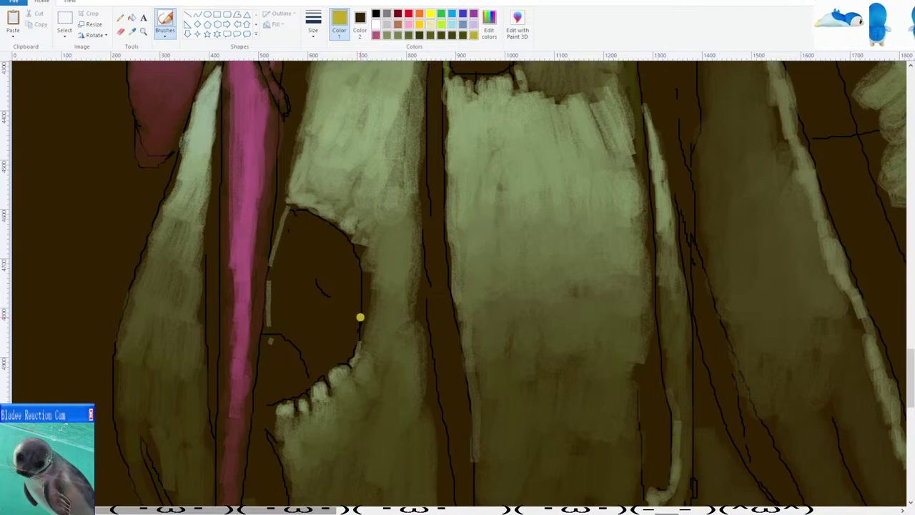
pyautogui.scroll(2, 390, 288)
pyautogui.scroll(-3, 354, 178)
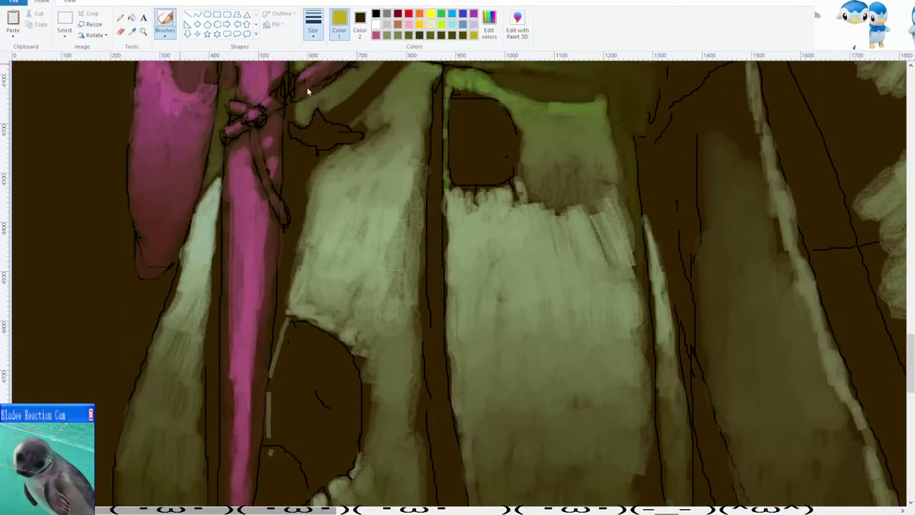
pyautogui.moveTo(434, 213)
pyautogui.mouseDown()
pyautogui.moveTo(431, 249)
pyautogui.moveTo(437, 181)
pyautogui.moveTo(431, 283)
pyautogui.mouseUp()
pyautogui.moveTo(434, 243); pyautogui.dragTo(435, 320)
pyautogui.scroll(-5, 429, 315)
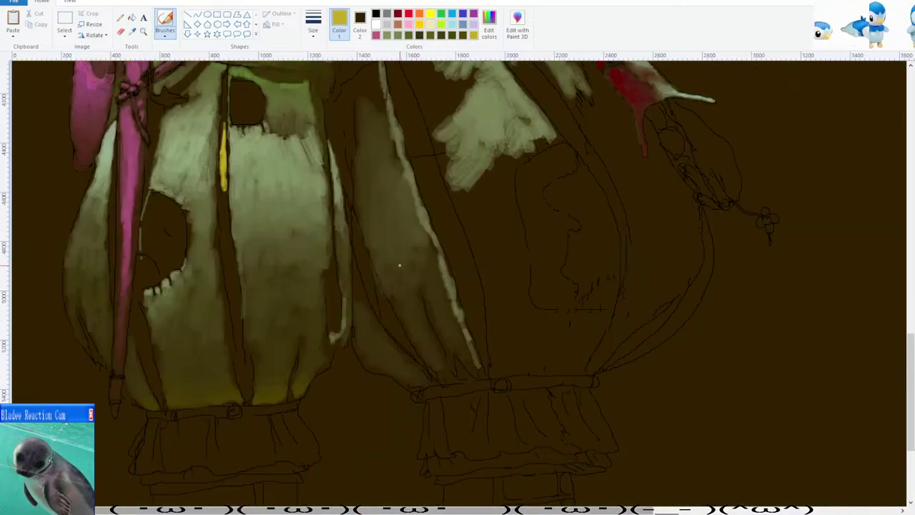
# Switch to a darker yellow, tone down the stripe between the panels, and add yellow beside the square hole.
pyautogui.scroll(5, 169, 309)
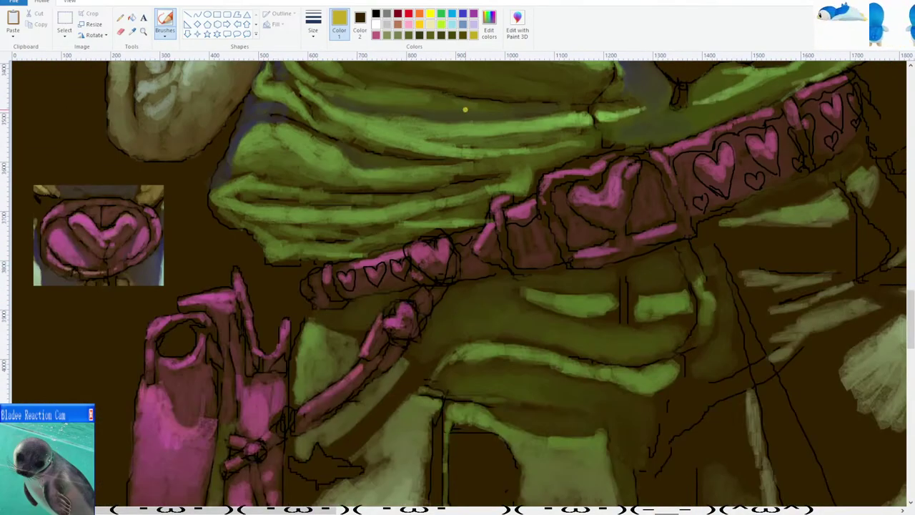
pyautogui.scroll(-5, 462, 125)
pyautogui.moveTo(438, 219); pyautogui.dragTo(438, 341)
pyautogui.click(132, 33)
pyautogui.click(435, 246)
pyautogui.hotkey('ctrl', 'z')
pyautogui.moveTo(437, 209); pyautogui.dragTo(439, 192)
pyautogui.scroll(3, 439, 178)
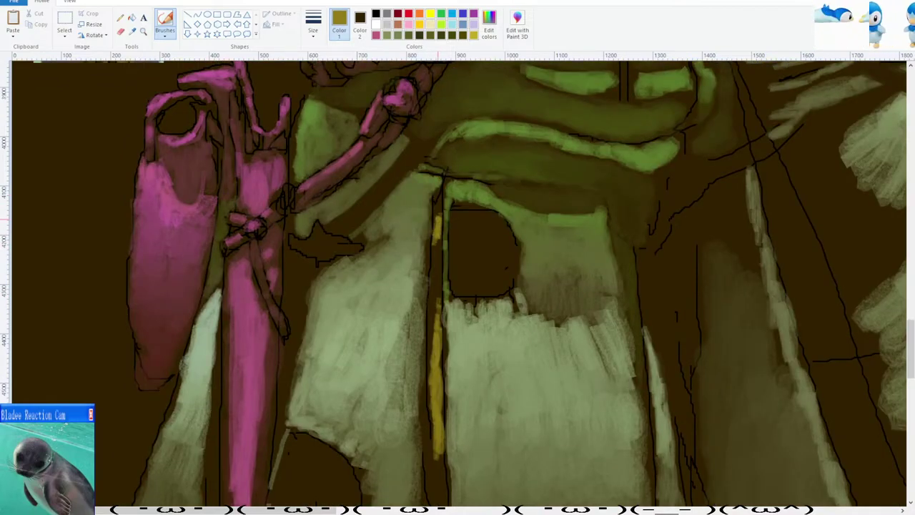
pyautogui.scroll(-1, 434, 236)
pyautogui.scroll(1, 433, 213)
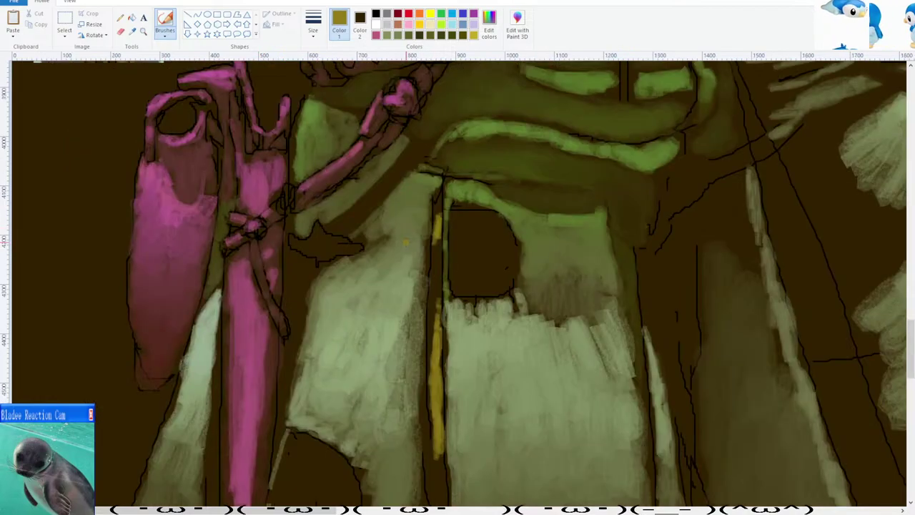
pyautogui.moveTo(436, 207)
pyautogui.mouseDown()
pyautogui.moveTo(433, 215)
pyautogui.moveTo(431, 196)
pyautogui.moveTo(435, 244)
pyautogui.mouseUp()
# Choose a brownish yellow and extend the stripe between the panels downward below the mustard section.
pyautogui.click(489, 30)
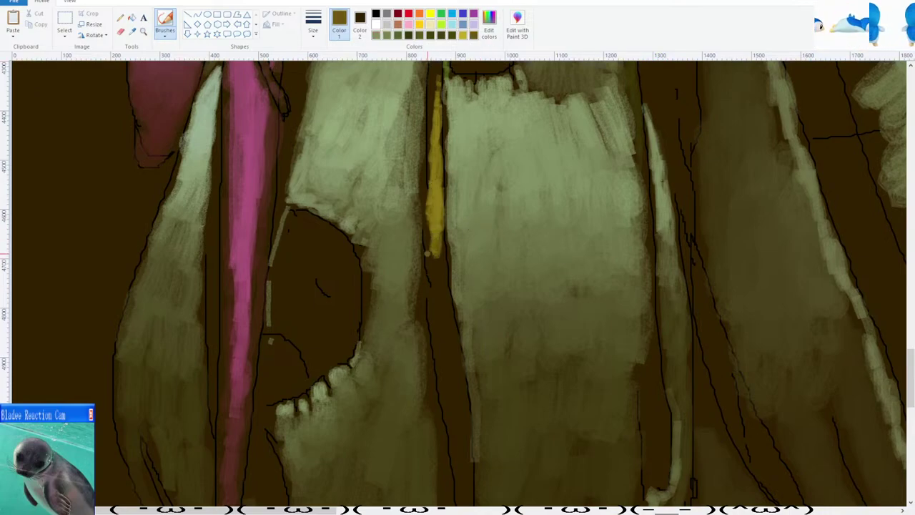
pyautogui.scroll(-1, 440, 268)
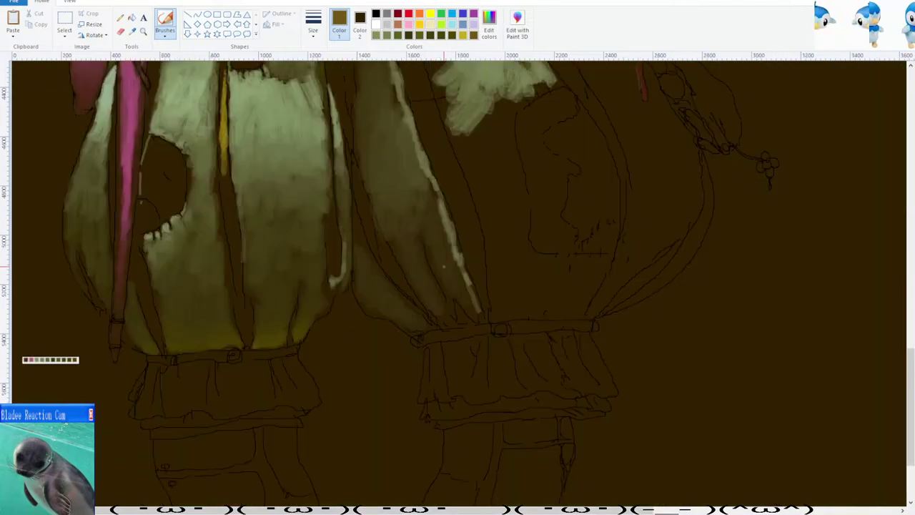
pyautogui.scroll(1, 440, 267)
pyautogui.moveTo(435, 164); pyautogui.dragTo(439, 209)
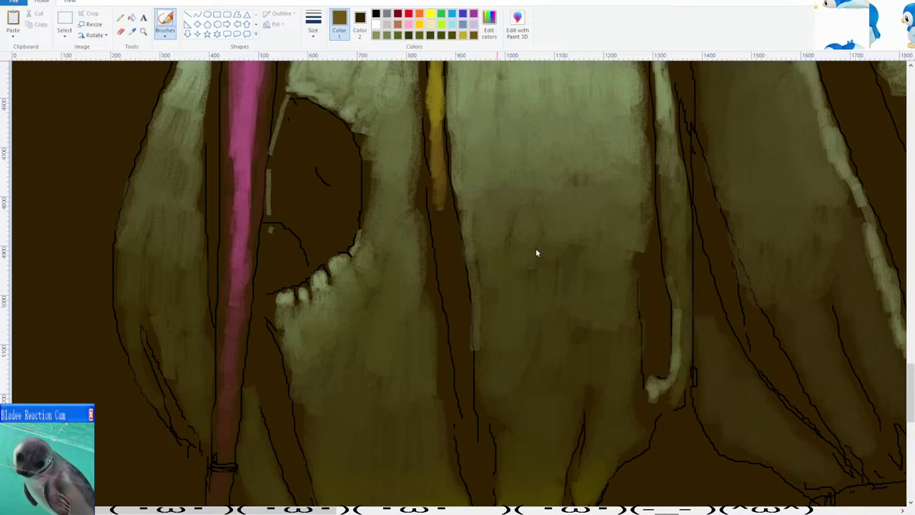
pyautogui.moveTo(440, 208); pyautogui.dragTo(443, 243)
pyautogui.scroll(-2, 439, 232)
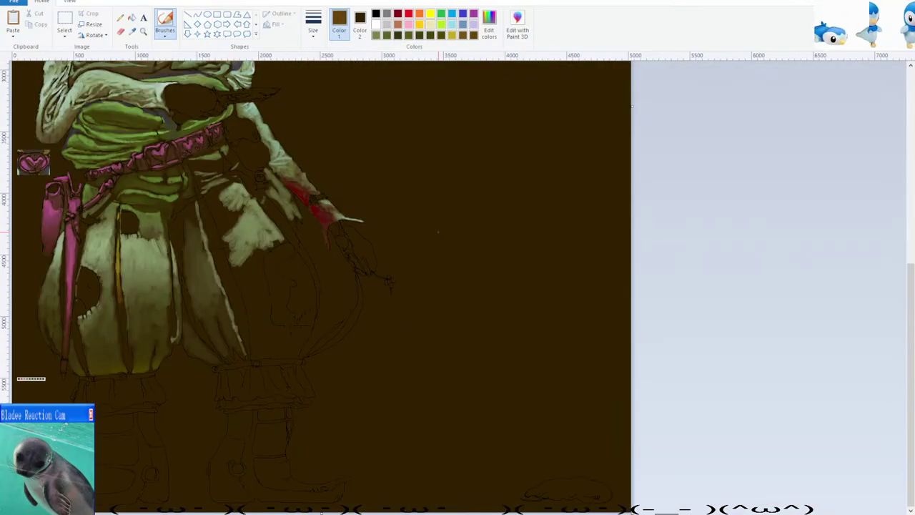
pyautogui.scroll(1, 438, 231)
# Continue the stripe between the panels in progressively darker brown down to the cuff band.
pyautogui.click(132, 30)
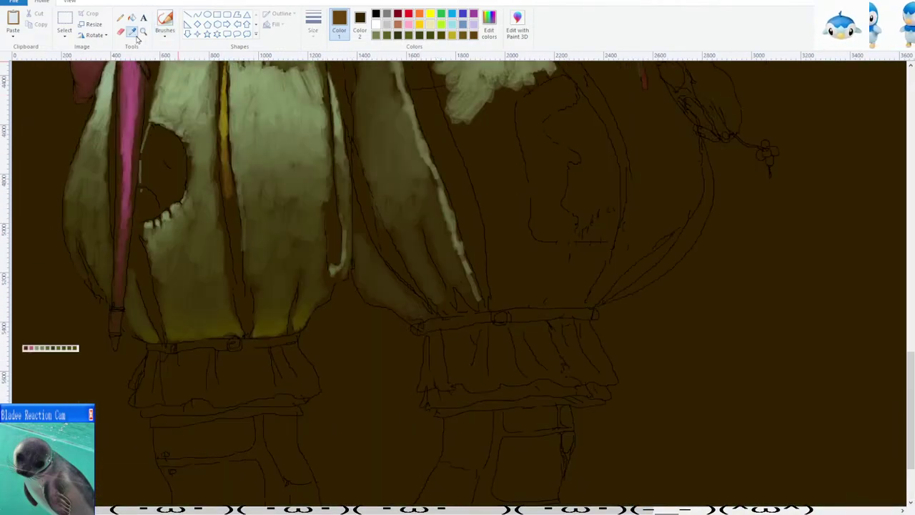
pyautogui.scroll(1, 373, 166)
pyautogui.click(451, 208)
pyautogui.moveTo(452, 209); pyautogui.dragTo(463, 394)
pyautogui.scroll(-3, 458, 286)
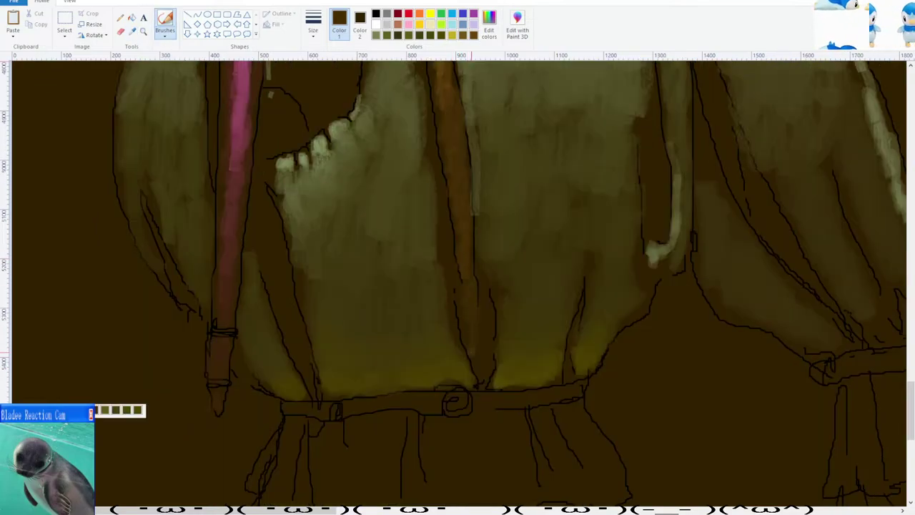
pyautogui.scroll(-3, 472, 293)
pyautogui.scroll(2, 411, 328)
pyautogui.scroll(-4, 411, 307)
# Sample brownish yellow from the stripe and blend the transition between its mustard and brown sections.
pyautogui.click(133, 32)
pyautogui.scroll(-1, 442, 229)
pyautogui.click(444, 227)
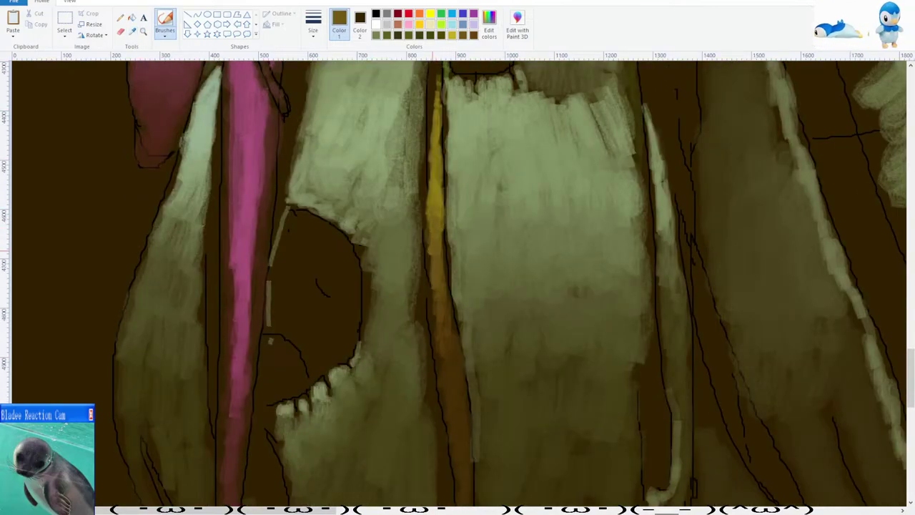
pyautogui.moveTo(432, 250); pyautogui.dragTo(431, 274)
pyautogui.scroll(1, 436, 271)
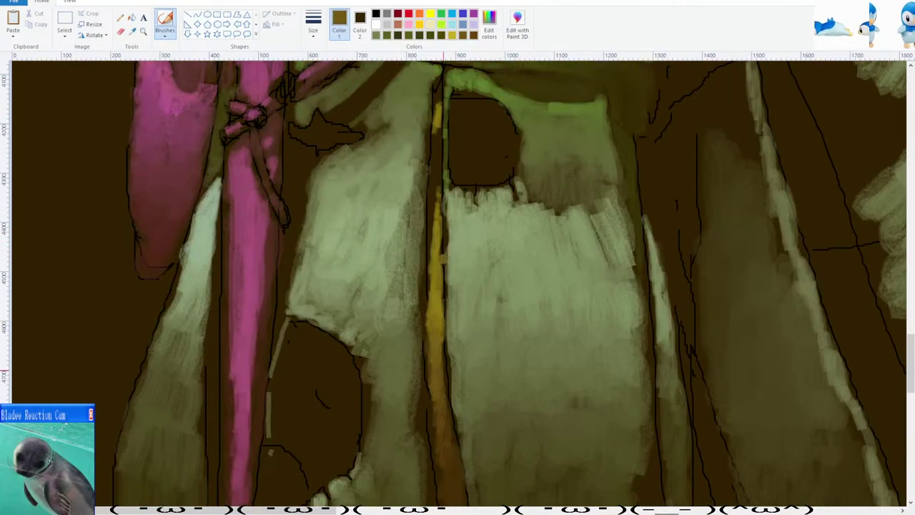
# Sample dark brown from the stripe's lower part and fill the unpainted gap beside the square hole.
pyautogui.click(133, 32)
pyautogui.scroll(-3, 363, 210)
pyautogui.scroll(2, 400, 225)
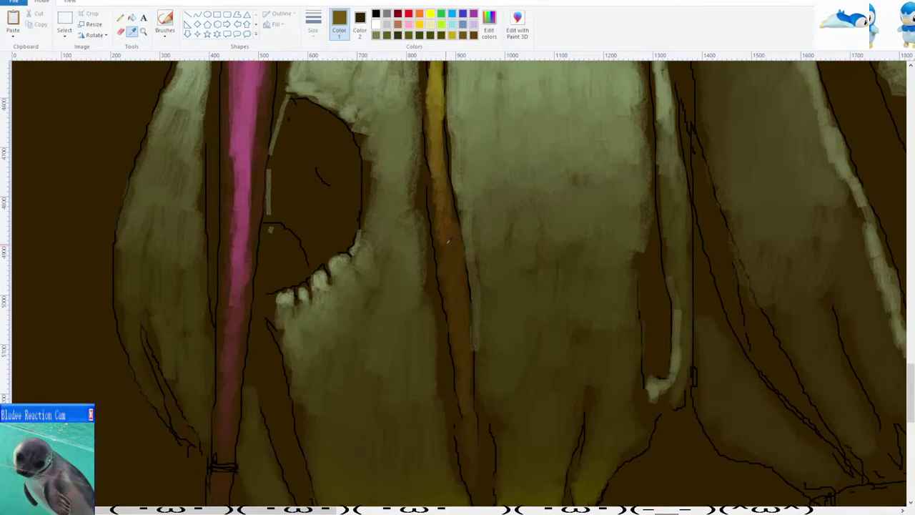
pyautogui.click(447, 221)
pyautogui.scroll(6, 447, 221)
pyautogui.scroll(-2, 400, 179)
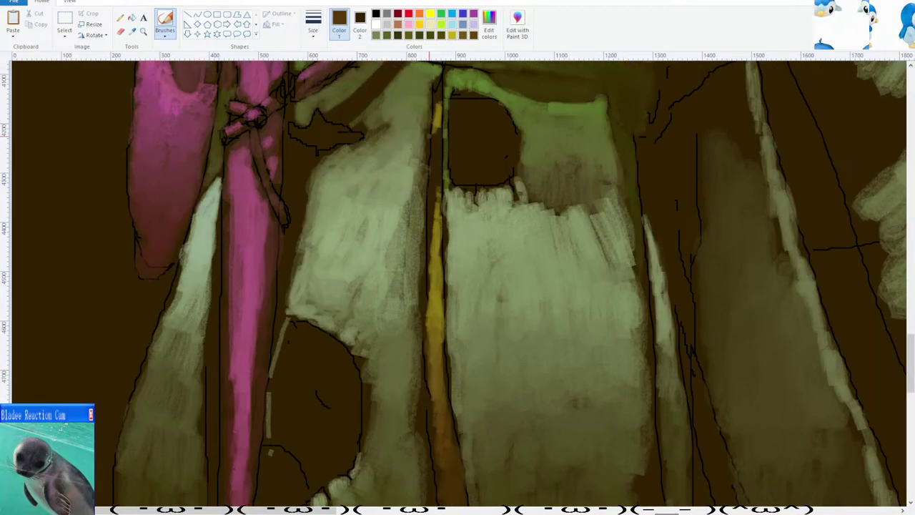
pyautogui.moveTo(437, 130); pyautogui.dragTo(438, 165)
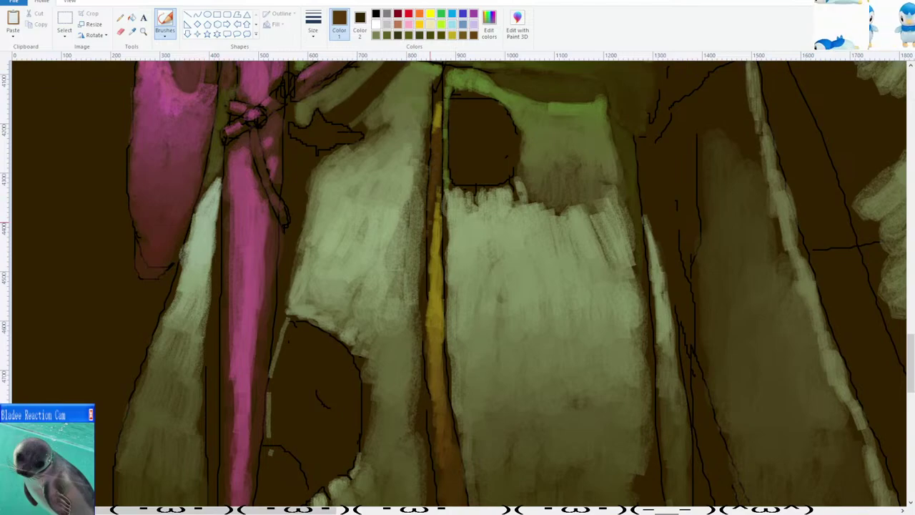
pyautogui.scroll(3, 439, 227)
pyautogui.scroll(-2, 439, 207)
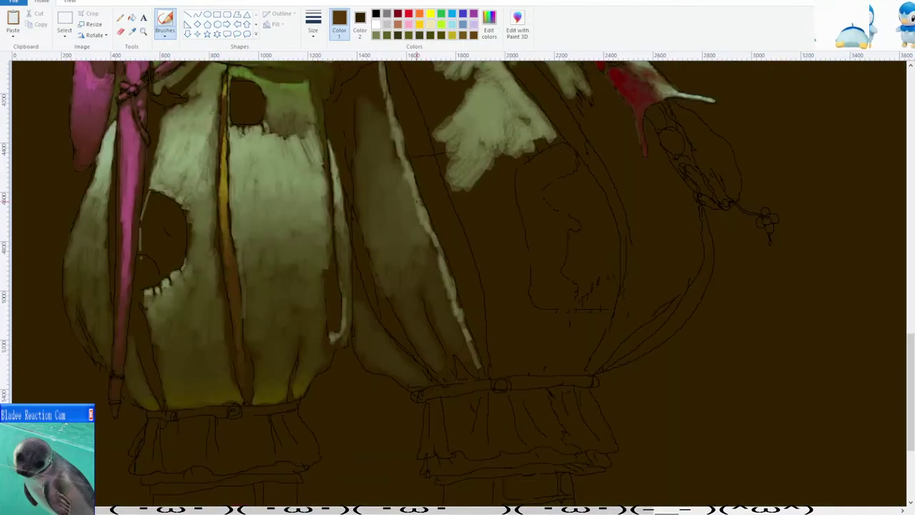
pyautogui.scroll(2, 417, 201)
# Sample dark yellow tones near the stripe's top and blend the yellow into the brown beside the square hole.
pyautogui.click(132, 33)
pyautogui.scroll(-1, 429, 149)
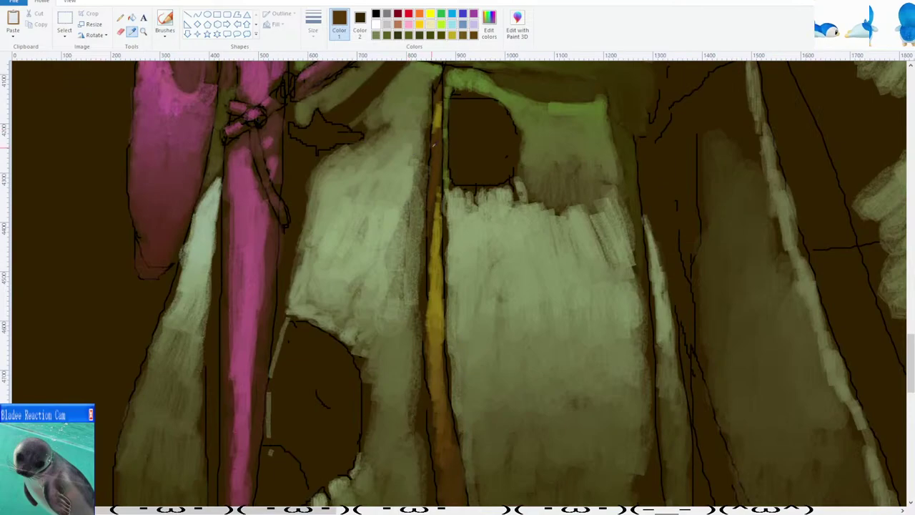
pyautogui.click(437, 128)
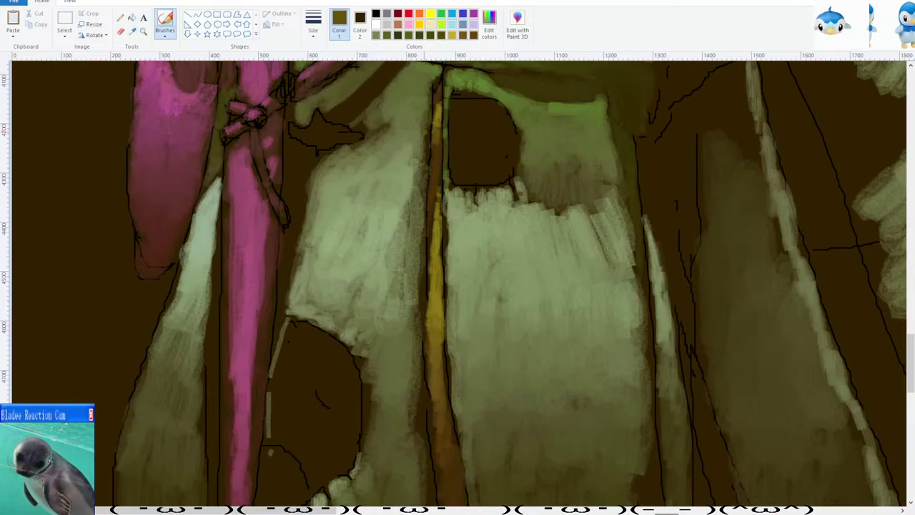
pyautogui.click(133, 31)
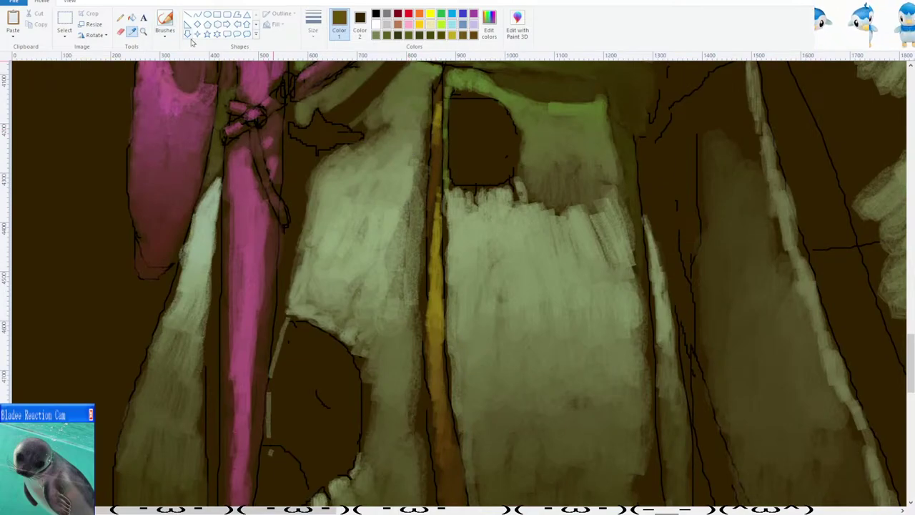
pyautogui.click(441, 139)
pyautogui.scroll(-5, 341, 213)
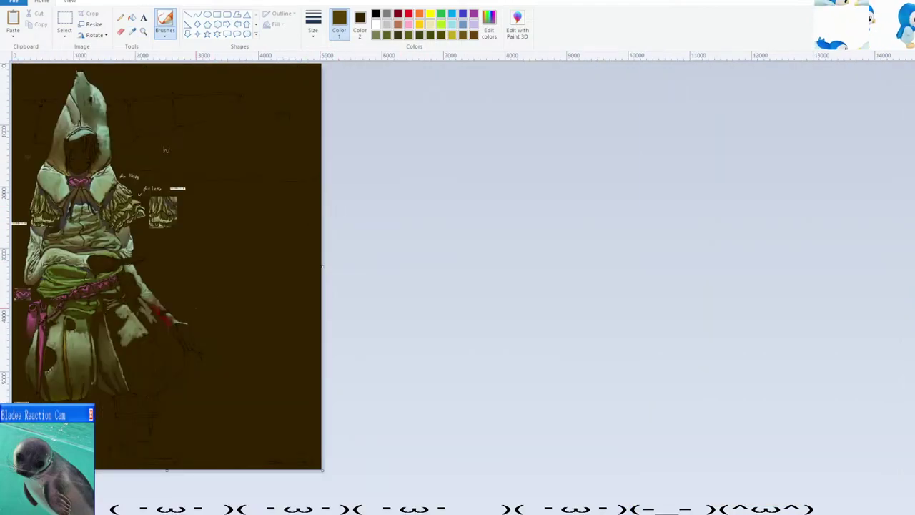
# Sample the mustard and brown tones of the stripe between the front panels and mix a dark green painting colour.
pyautogui.scroll(1, 179, 343)
pyautogui.scroll(-4, 176, 339)
pyautogui.scroll(1, 158, 333)
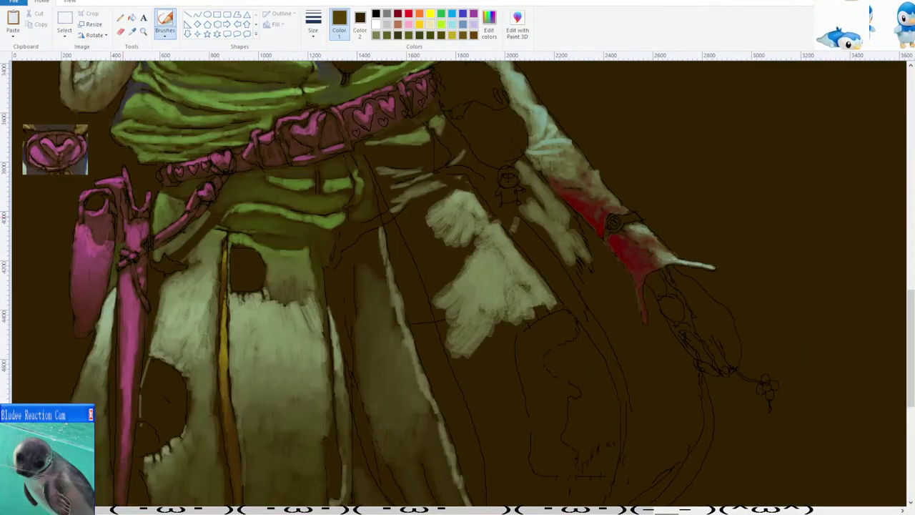
pyautogui.scroll(-1, 125, 324)
pyautogui.scroll(3, 458, 286)
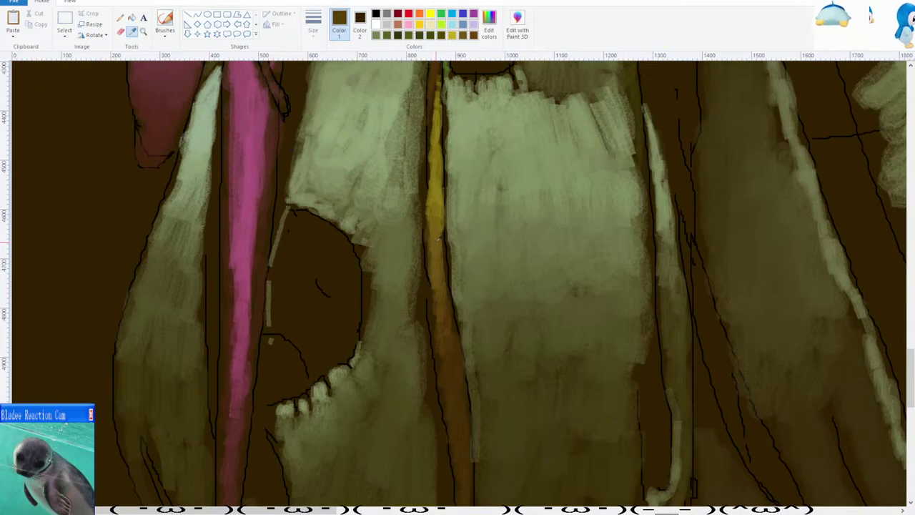
pyautogui.click(437, 239)
pyautogui.scroll(-1, 398, 241)
pyautogui.click(132, 31)
pyautogui.click(456, 253)
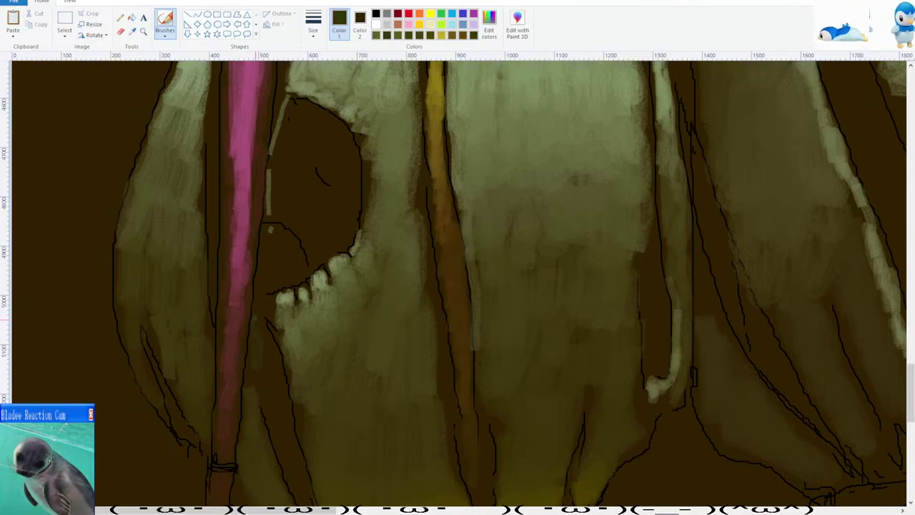
# Paint the narrow gap between the pink strap and the front panel dark green, fading down towards the cuff band.
pyautogui.scroll(-3, 276, 347)
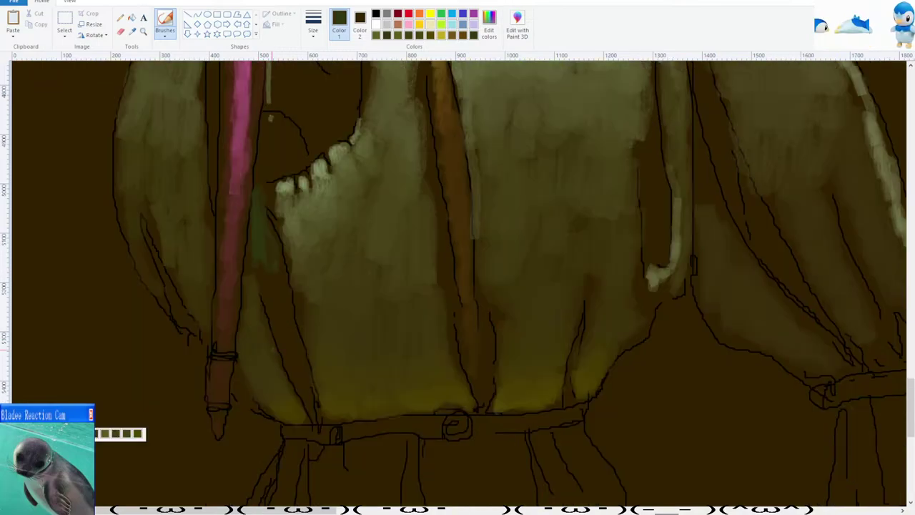
pyautogui.moveTo(261, 250); pyautogui.dragTo(284, 328)
pyautogui.click(132, 31)
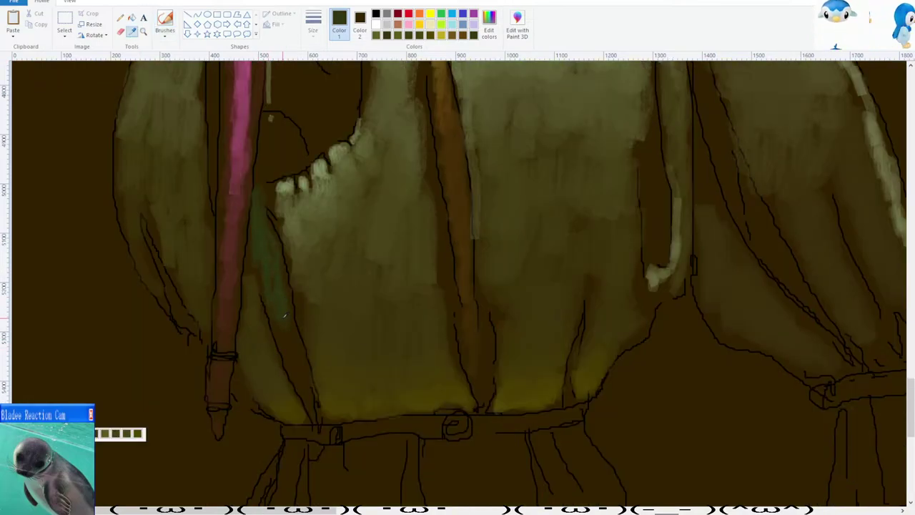
pyautogui.click(284, 314)
pyautogui.click(132, 31)
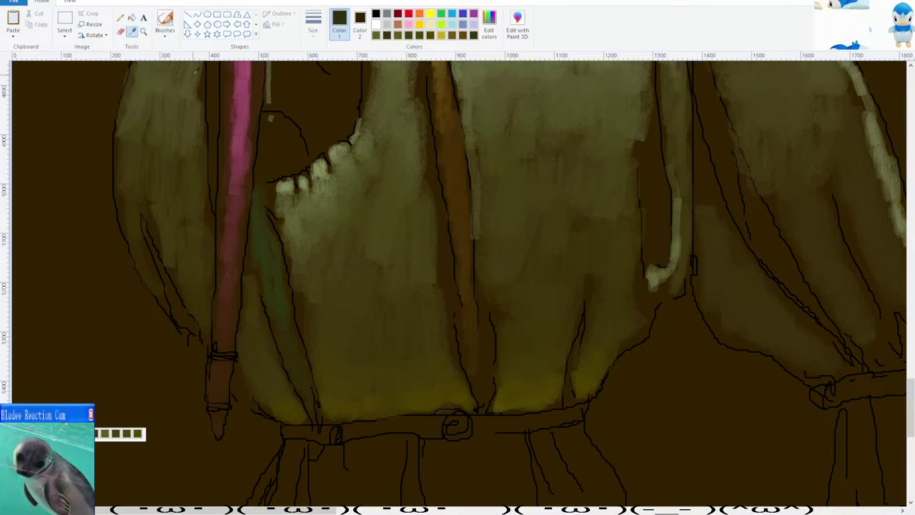
# Sample light greens from the round hole's torn edge and round off the highlight at the edge's lower corner.
pyautogui.click(318, 169)
pyautogui.moveTo(286, 192)
pyautogui.mouseDown()
pyautogui.moveTo(278, 213)
pyautogui.moveTo(287, 225)
pyautogui.moveTo(299, 201)
pyautogui.mouseUp()
pyautogui.scroll(-2, 287, 245)
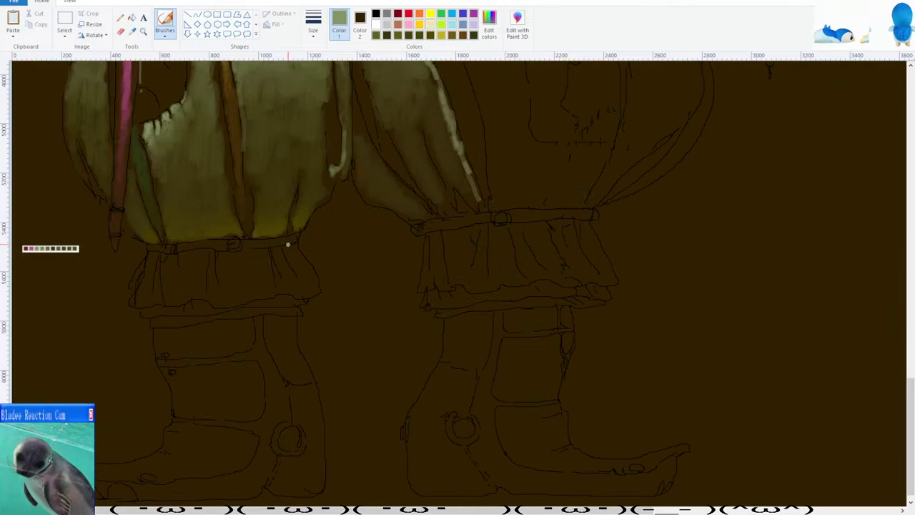
pyautogui.scroll(2, 288, 244)
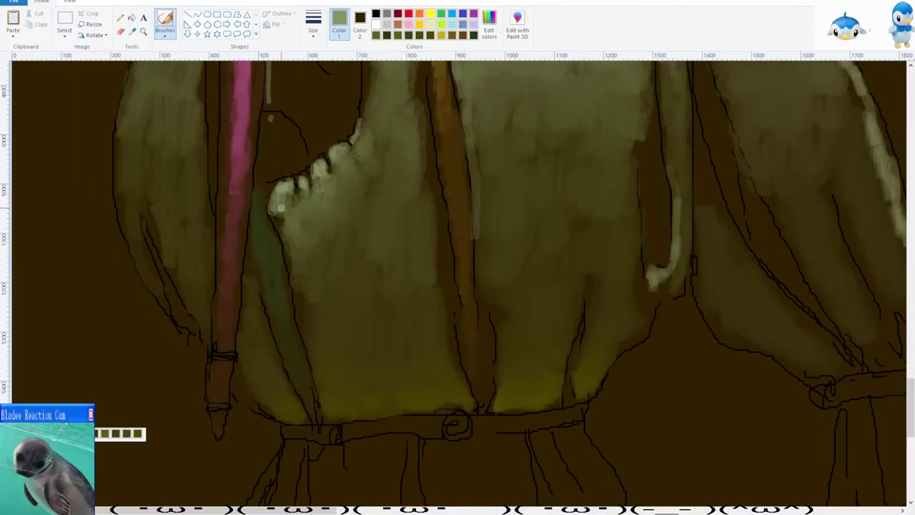
pyautogui.click(132, 31)
pyautogui.click(281, 203)
pyautogui.moveTo(285, 219); pyautogui.dragTo(284, 241)
pyautogui.moveTo(278, 185); pyautogui.dragTo(272, 205)
# Sample a grey-green from the torn edge and paint a thin highlight along the dark green gap down to the cuff band.
pyautogui.scroll(-3, 286, 215)
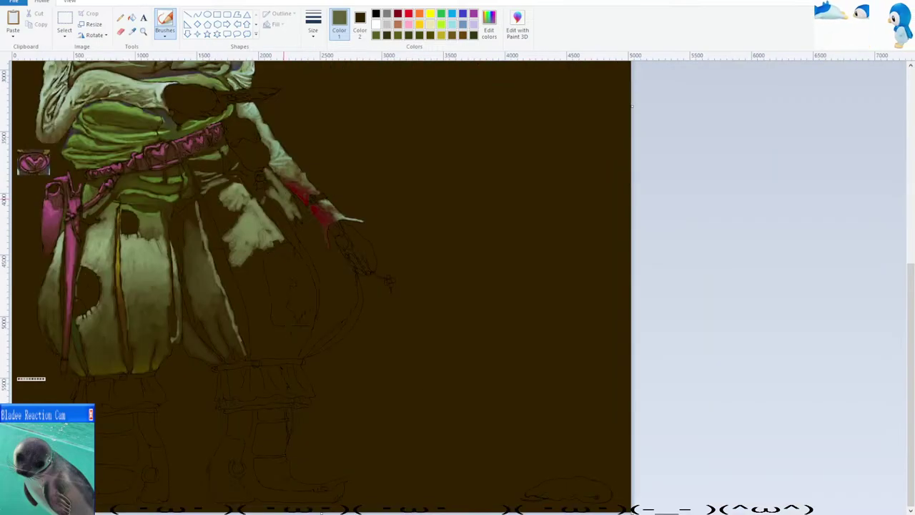
pyautogui.scroll(4, 272, 256)
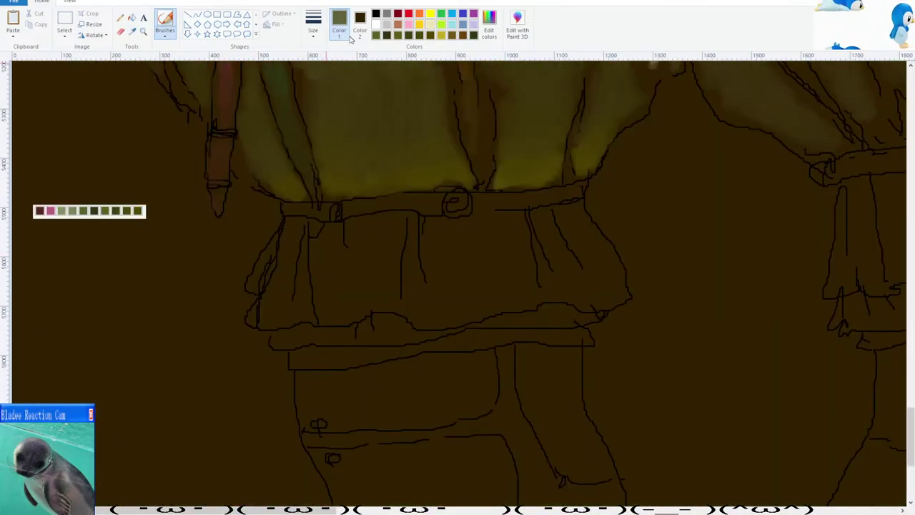
pyautogui.scroll(5, 313, 71)
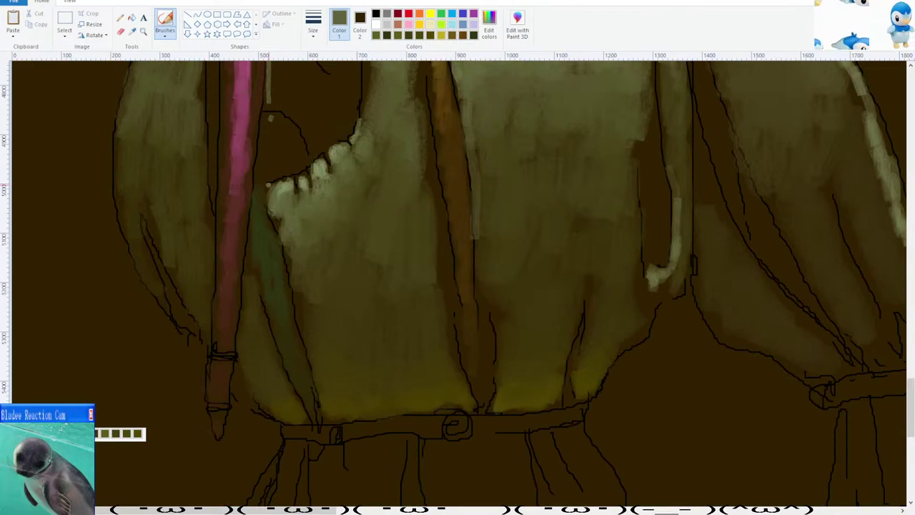
pyautogui.click(133, 32)
pyautogui.click(278, 203)
pyautogui.moveTo(237, 279)
pyautogui.mouseDown()
pyautogui.moveTo(247, 261)
pyautogui.moveTo(268, 344)
pyautogui.mouseUp()
pyautogui.hotkey('ctrl', 'z')
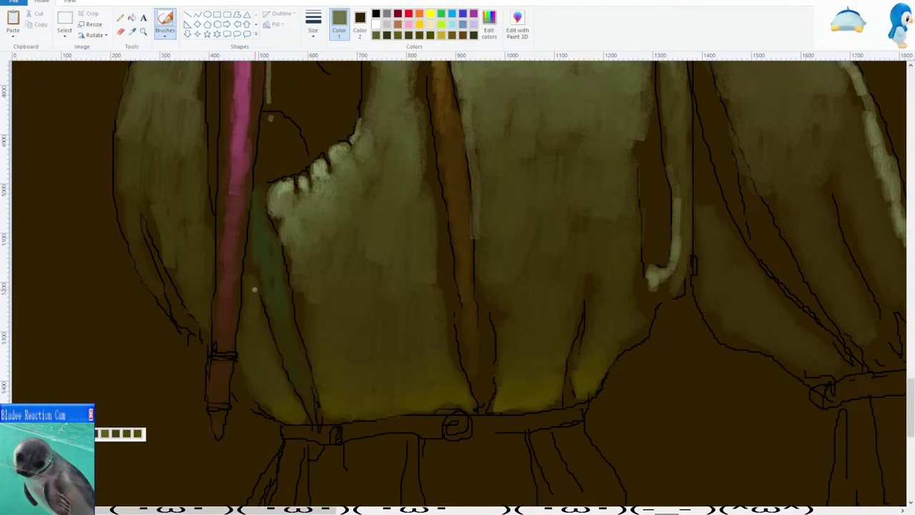
pyautogui.moveTo(247, 253)
pyautogui.mouseDown()
pyautogui.moveTo(279, 382)
pyautogui.moveTo(308, 421)
pyautogui.mouseUp()
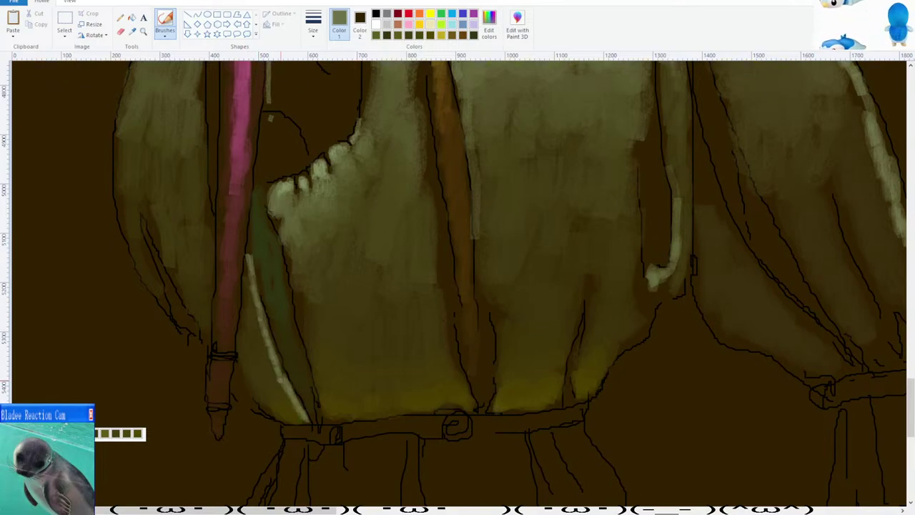
# Sample olive tones from the lower front panel and touch up the shading beside the brown stripe.
pyautogui.scroll(-4, 257, 279)
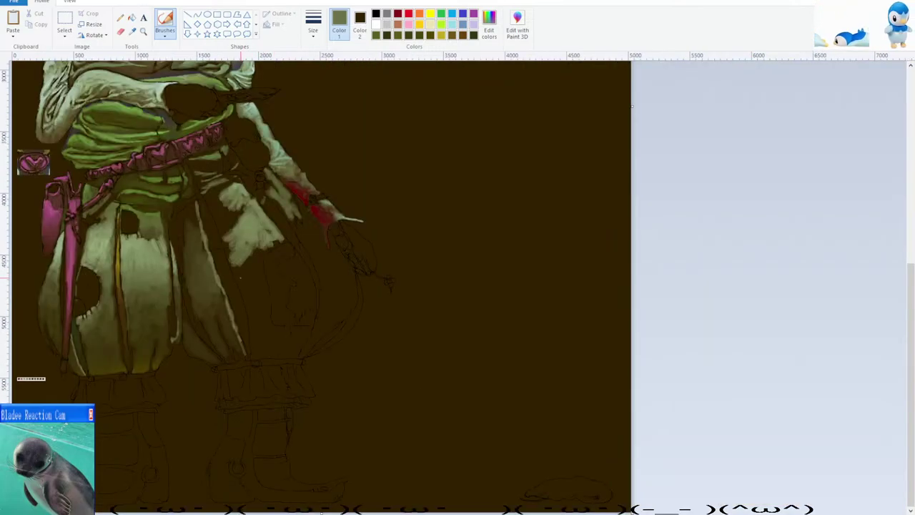
pyautogui.scroll(1, 241, 277)
pyautogui.scroll(-2, 240, 278)
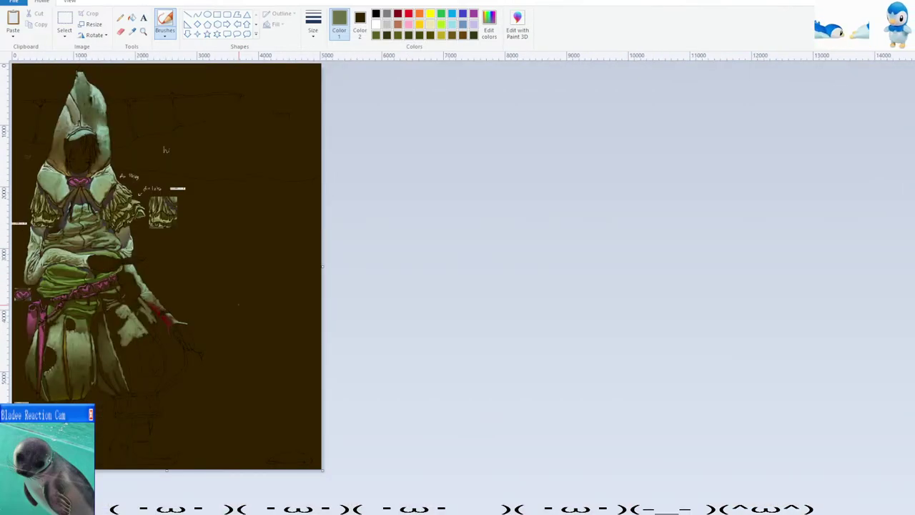
pyautogui.scroll(2, 239, 305)
pyautogui.scroll(-10, 238, 306)
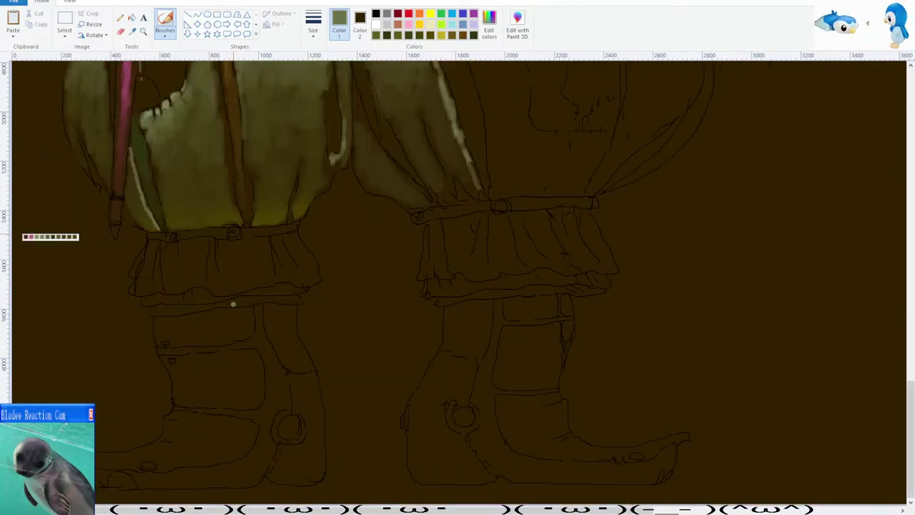
pyautogui.scroll(3, 233, 304)
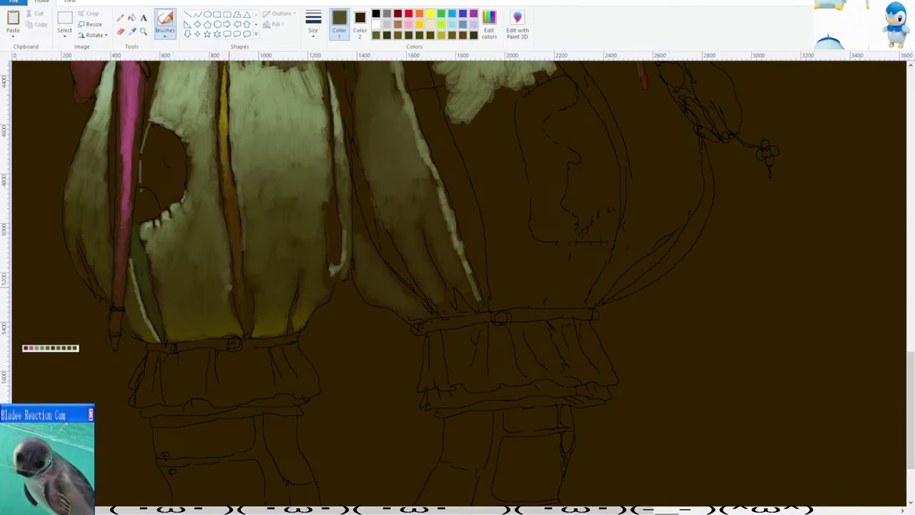
pyautogui.scroll(-2, 228, 299)
pyautogui.scroll(1, 228, 281)
pyautogui.scroll(-4, 220, 278)
pyautogui.click(131, 32)
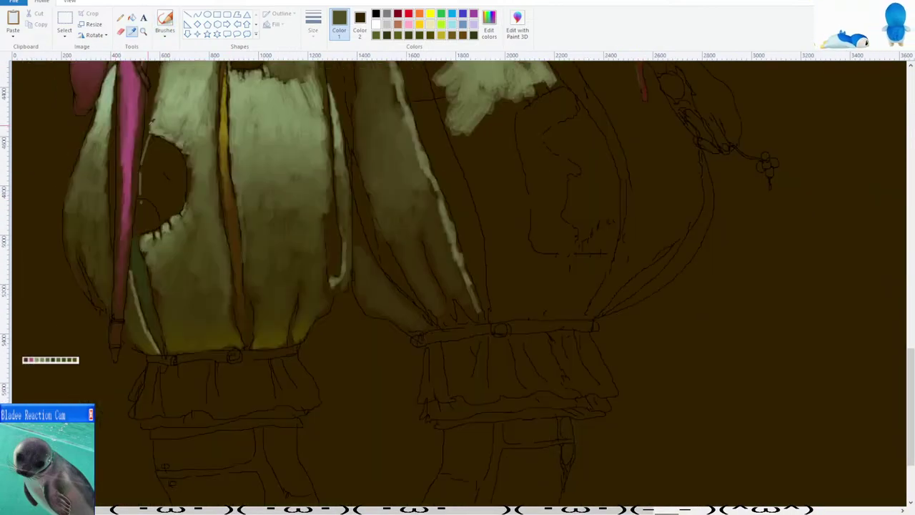
pyautogui.click(224, 306)
pyautogui.scroll(-2, 219, 303)
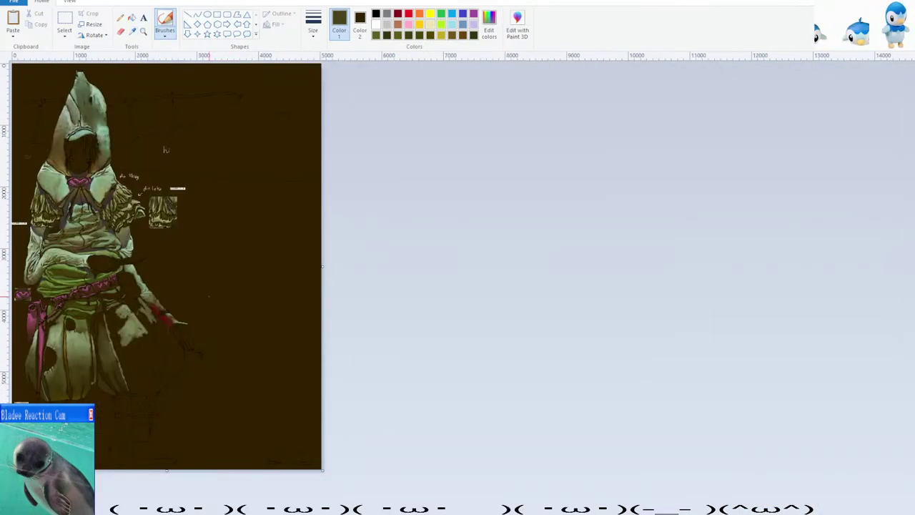
# Sample pale green from the upper part of the narrow trouser panel below the pink pouch.
pyautogui.scroll(2, 161, 266)
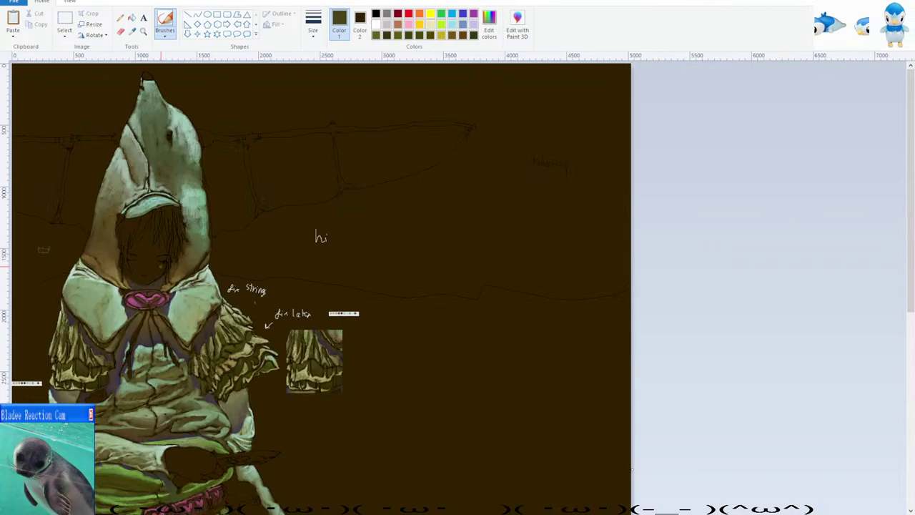
pyautogui.scroll(-5, 158, 276)
pyautogui.scroll(-1, 154, 286)
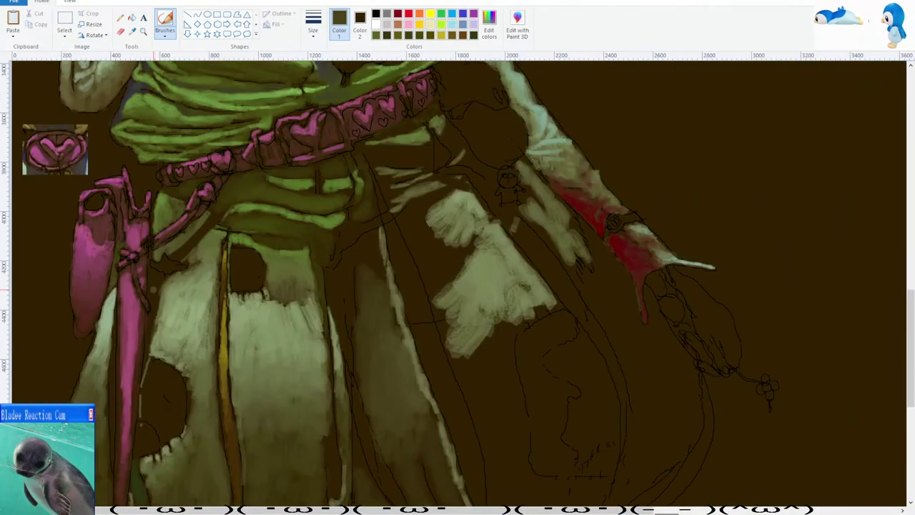
pyautogui.scroll(1, 152, 287)
pyautogui.scroll(-1, 152, 287)
pyautogui.click(132, 32)
pyautogui.scroll(-2, 198, 245)
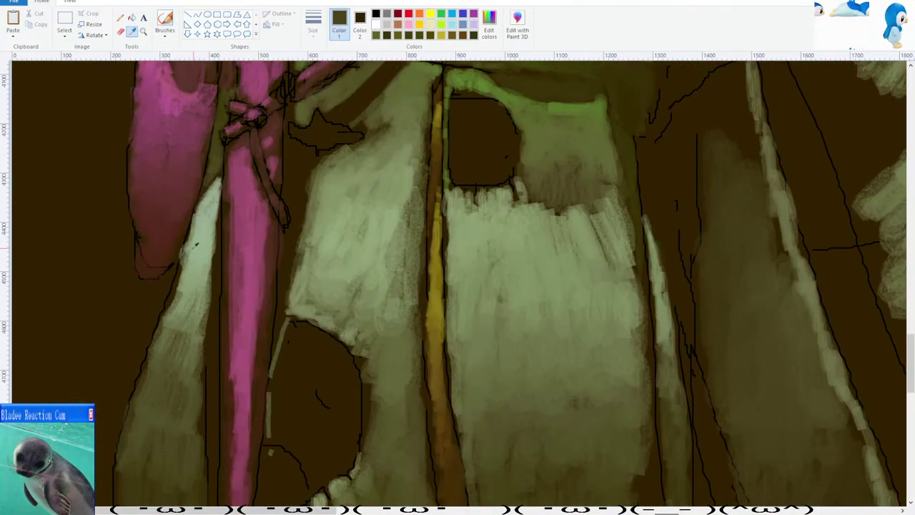
pyautogui.click(190, 256)
# Change the brush size and extend the narrow panel's pale green tip upwards between the pink pouch and strap.
pyautogui.scroll(-3, 179, 270)
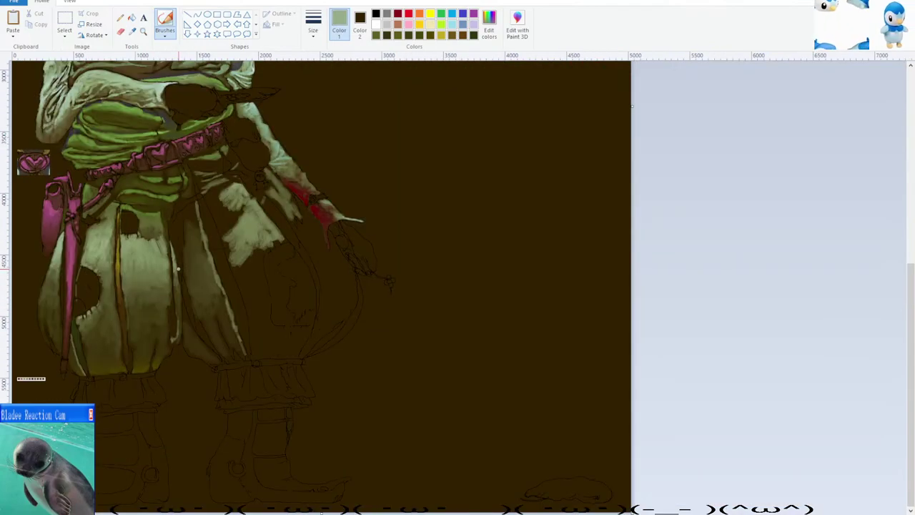
pyautogui.scroll(1, 178, 269)
pyautogui.scroll(-4, 178, 269)
pyautogui.click(313, 25)
pyautogui.click(300, 126)
pyautogui.scroll(1, 289, 130)
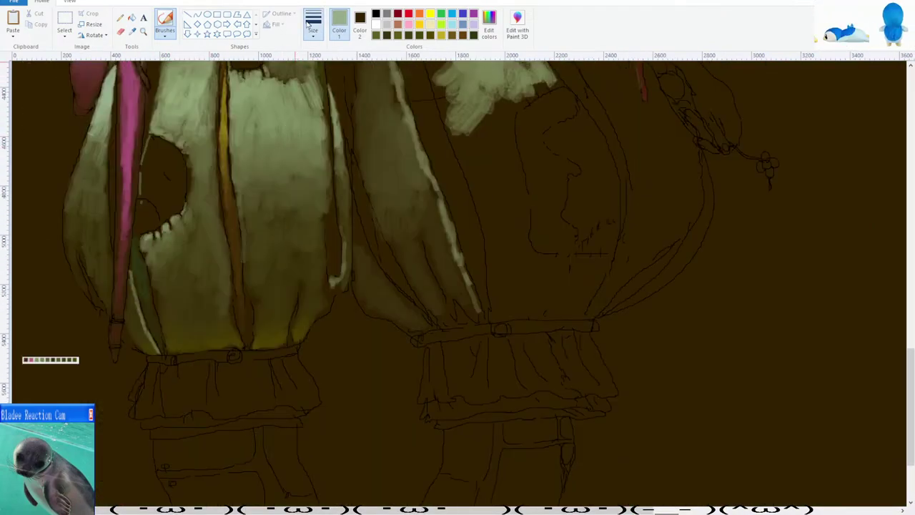
pyautogui.scroll(3, 300, 106)
pyautogui.scroll(2, 382, 239)
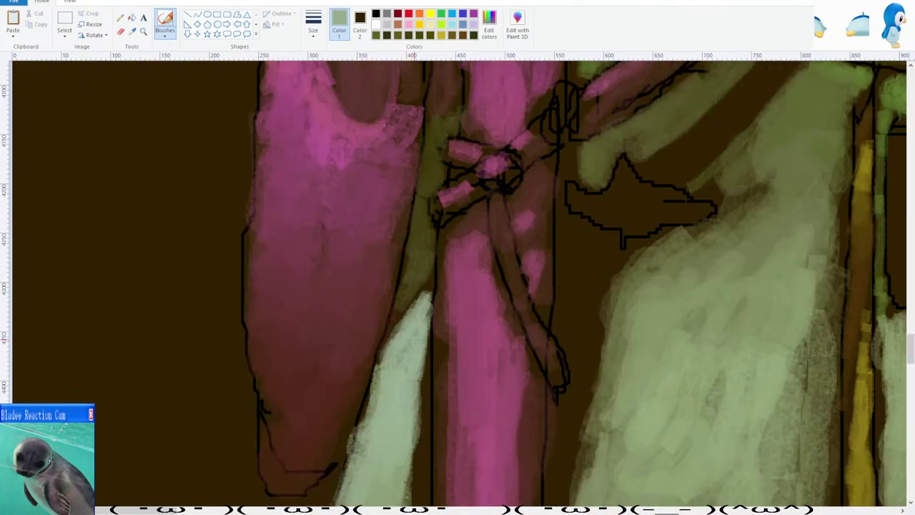
pyautogui.moveTo(407, 322); pyautogui.dragTo(432, 254)
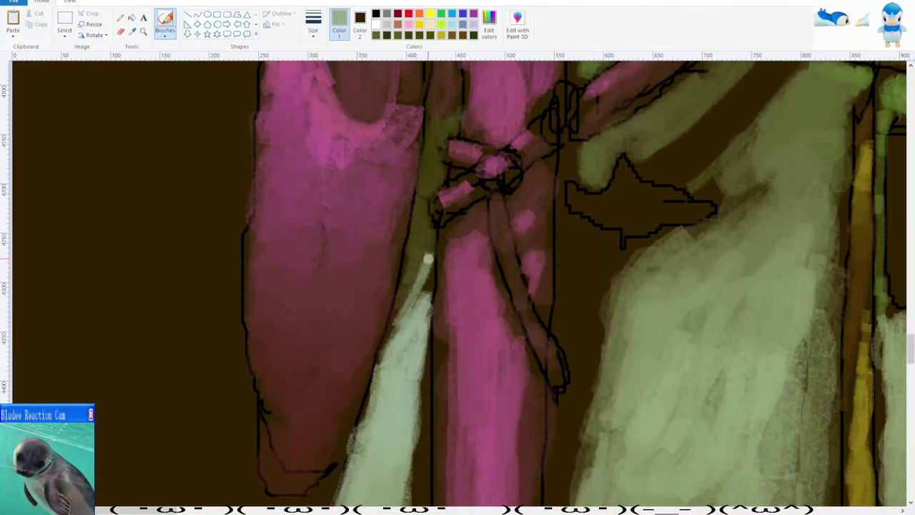
# Choose another brush size and continue the pale green tip further up beside the strap's knot.
pyautogui.scroll(-4, 396, 299)
pyautogui.scroll(1, 397, 299)
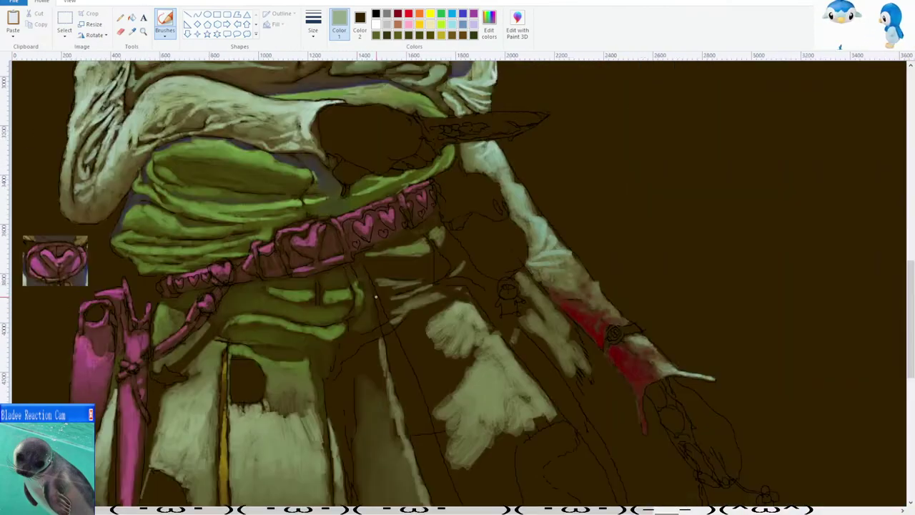
pyautogui.scroll(-2, 311, 121)
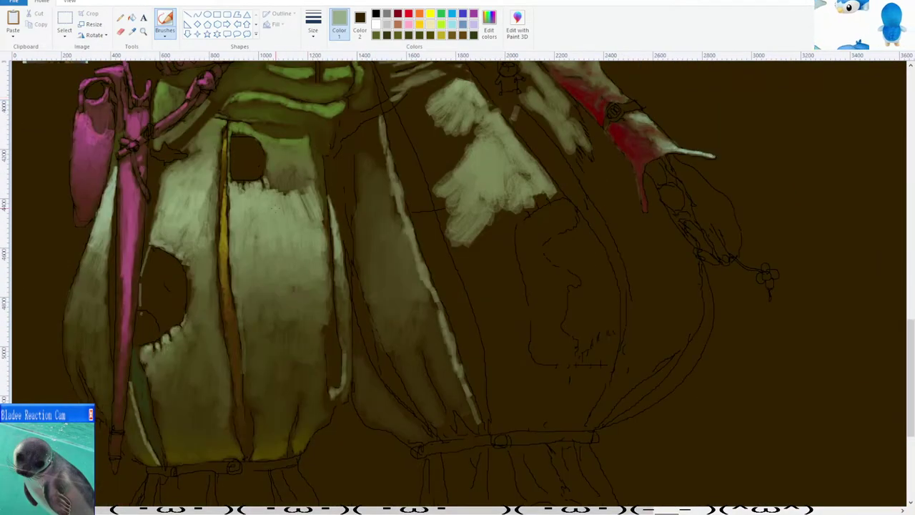
pyautogui.scroll(2, 276, 208)
pyautogui.scroll(-2, 279, 201)
pyautogui.click(313, 28)
pyautogui.click(311, 72)
pyautogui.moveTo(424, 256); pyautogui.dragTo(431, 240)
# Sample dark brown from the stripe and paint dark red into the gap between the front panel and the hooked highlight.
pyautogui.scroll(-4, 430, 241)
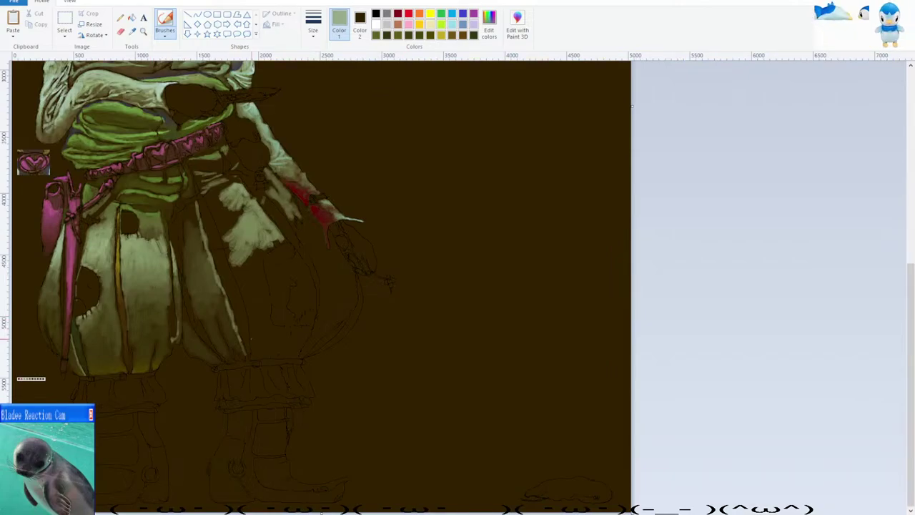
pyautogui.scroll(4, 114, 257)
pyautogui.hscroll(1, 304, 330)
pyautogui.scroll(-2, 304, 330)
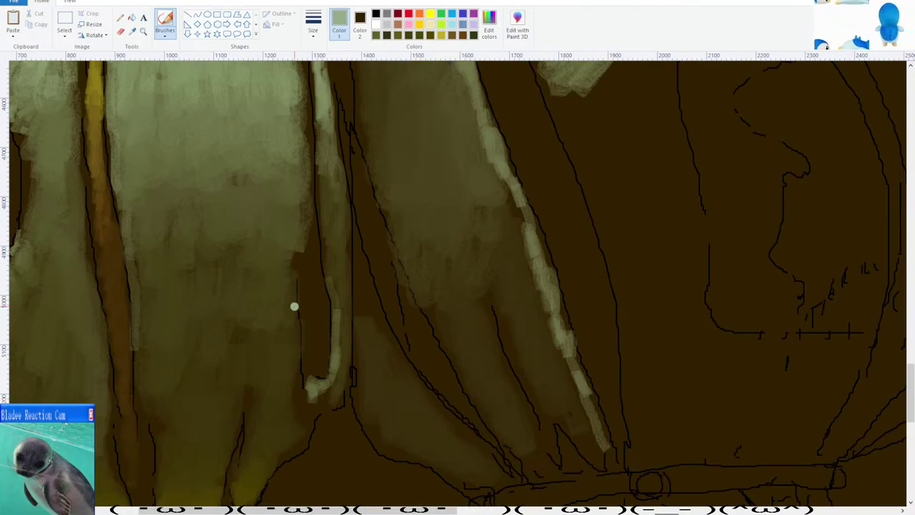
pyautogui.click(132, 31)
pyautogui.click(113, 271)
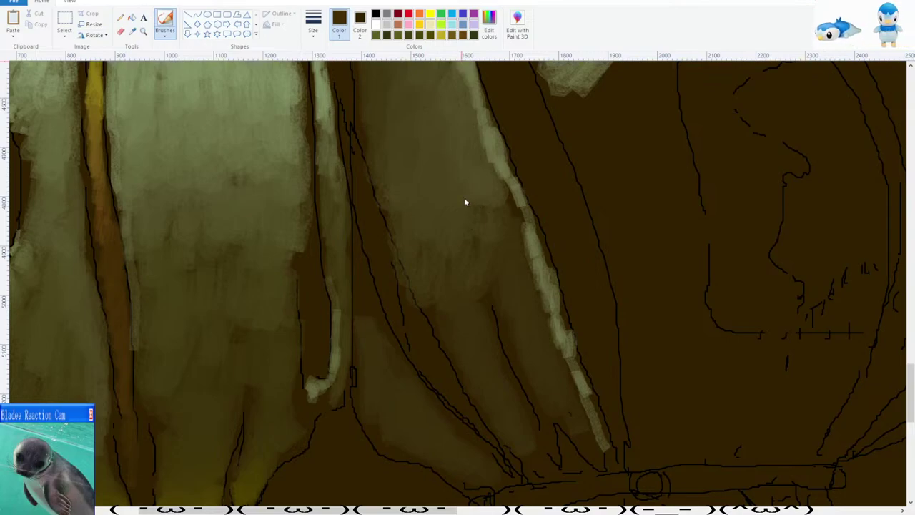
pyautogui.click(365, 318)
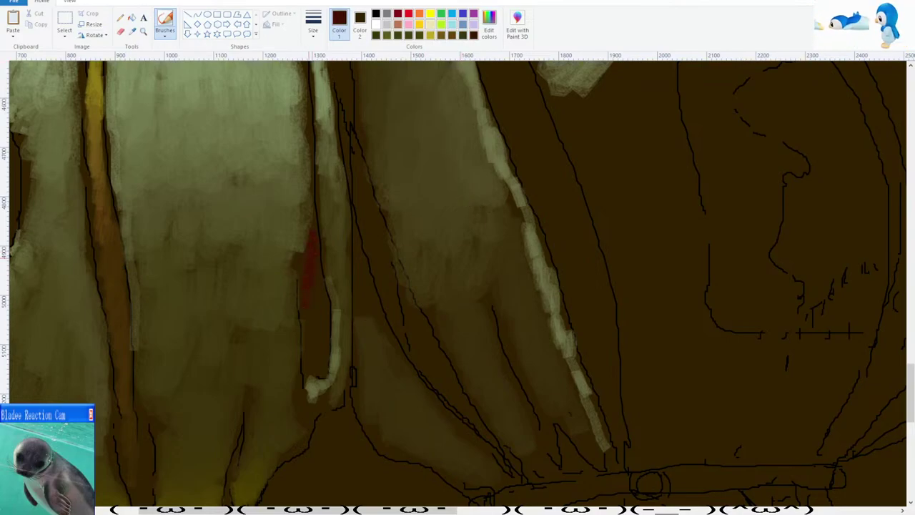
# Sample dark red from the gap and fill reddish brown down to the hooked highlight's end.
pyautogui.click(132, 31)
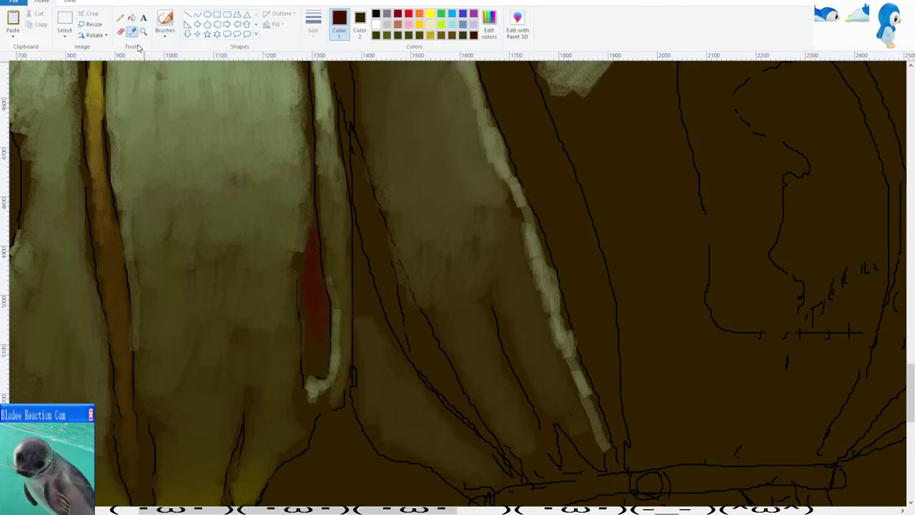
pyautogui.click(314, 320)
pyautogui.scroll(3, 320, 293)
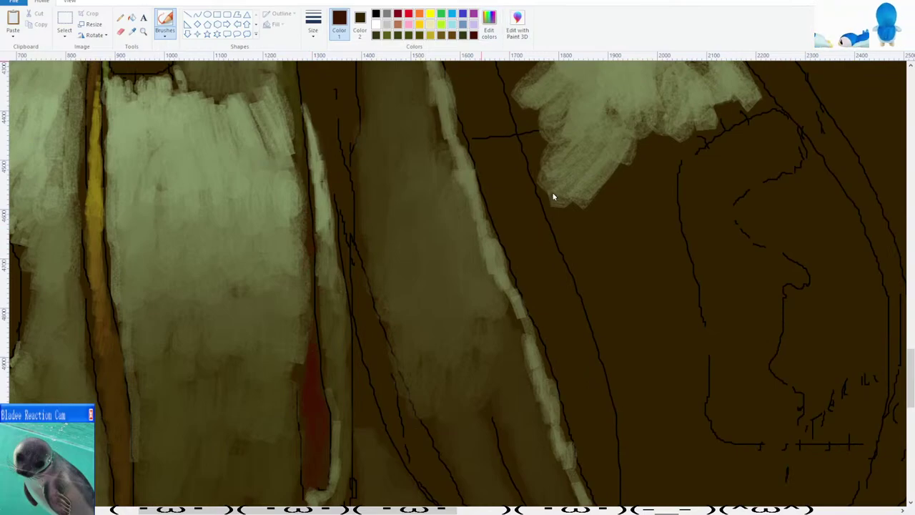
pyautogui.scroll(-3, 369, 316)
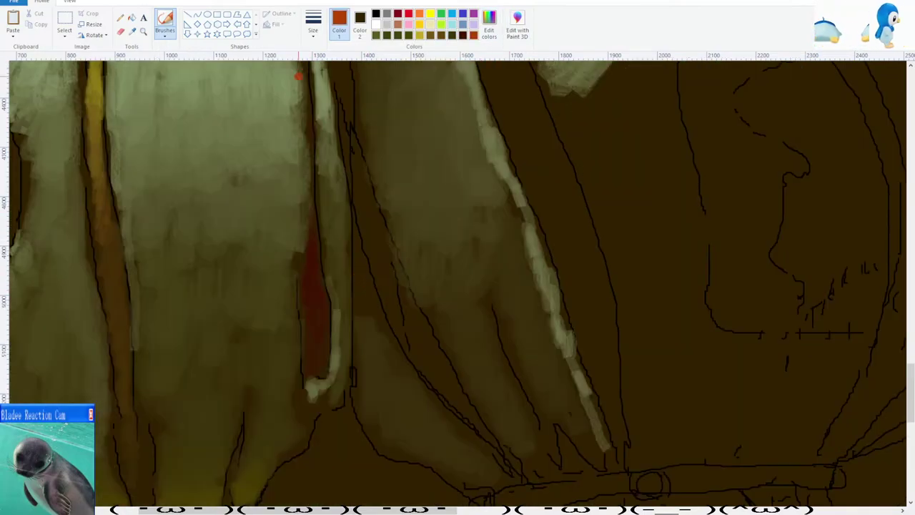
# Paint bright red into the upper part of the gap beside the front panel, blending it with a sampled darker red.
pyautogui.moveTo(311, 250)
pyautogui.mouseDown()
pyautogui.moveTo(307, 282)
pyautogui.moveTo(313, 269)
pyautogui.mouseUp()
pyautogui.hotkey('ctrl', 'z')
pyautogui.hotkey('ctrl', 'z')
pyautogui.click(131, 31)
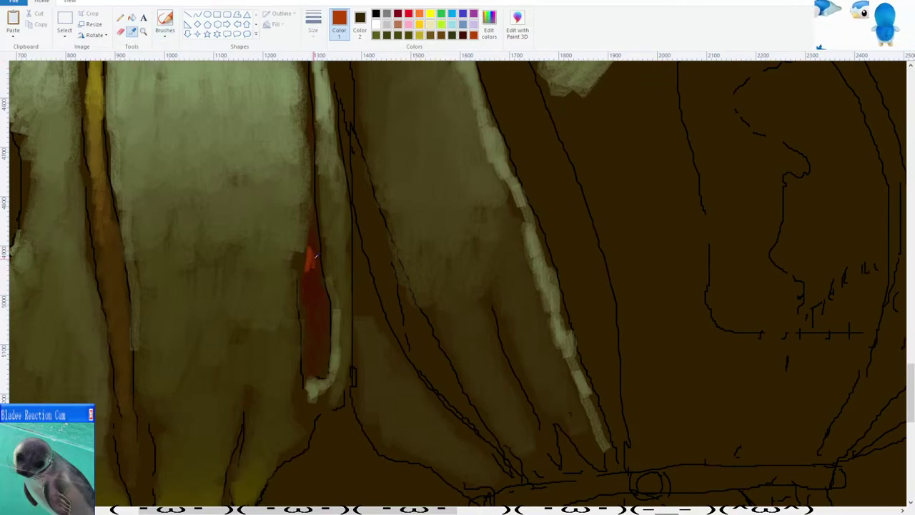
pyautogui.click(315, 256)
pyautogui.moveTo(314, 255); pyautogui.dragTo(311, 250)
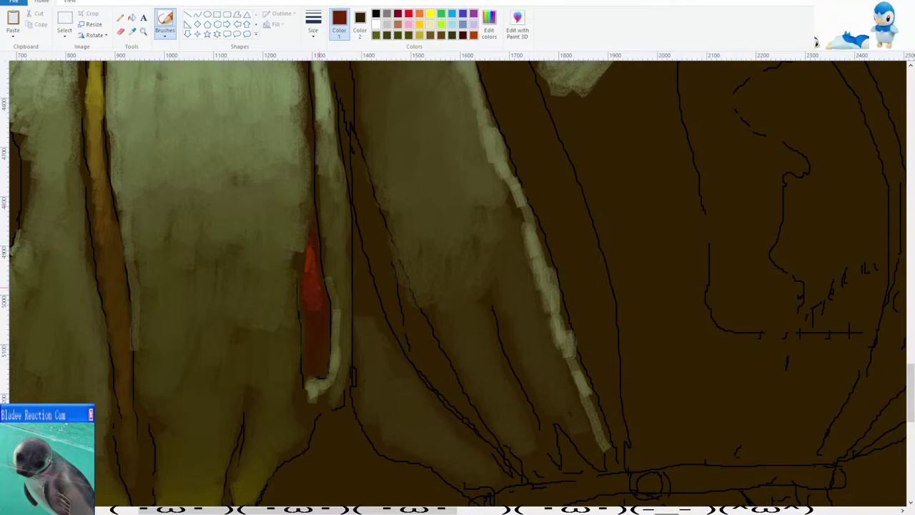
# Sample darker reds from the gap and blend the bright red down towards the hooked highlight's end.
pyautogui.click(131, 32)
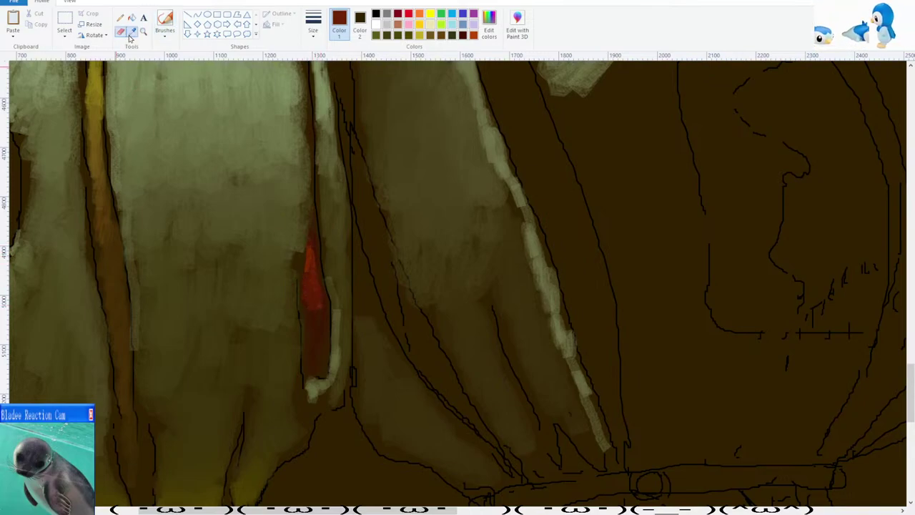
pyautogui.click(321, 301)
pyautogui.click(165, 23)
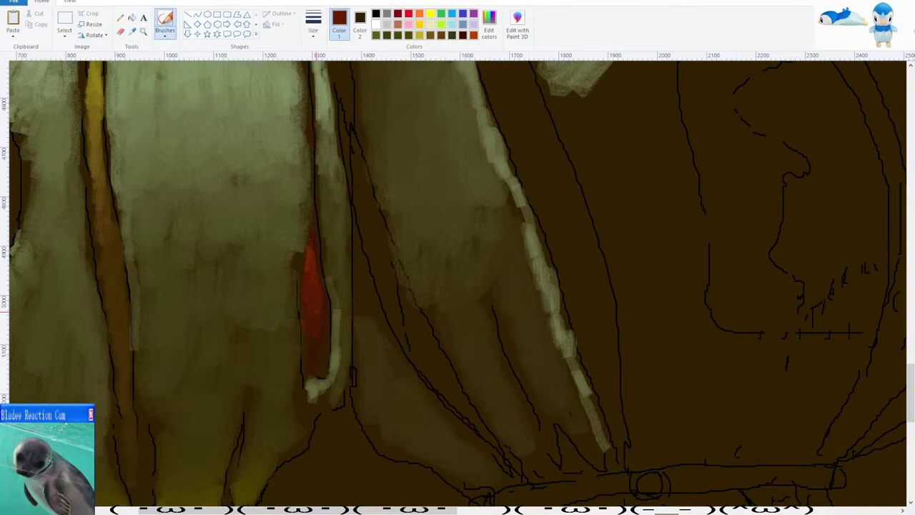
pyautogui.scroll(-3, 319, 315)
pyautogui.scroll(1, 309, 305)
pyautogui.scroll(-5, 309, 305)
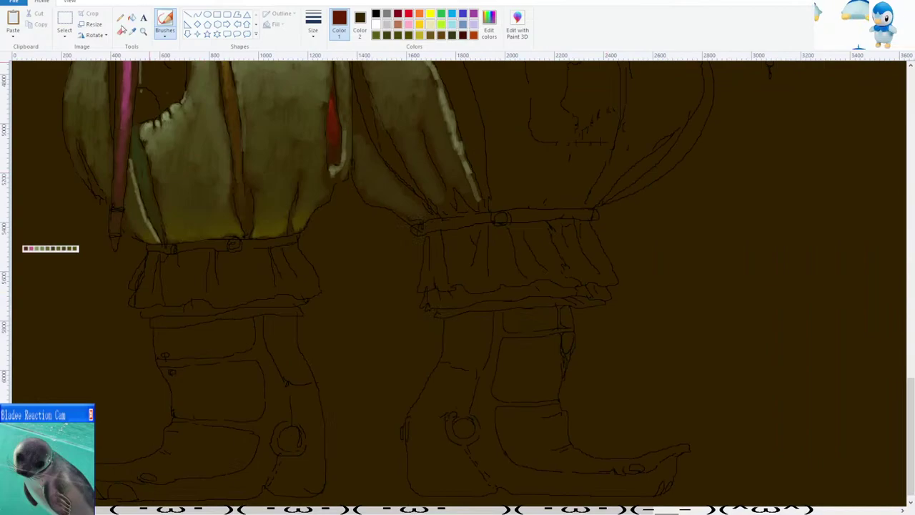
pyautogui.click(132, 32)
pyautogui.scroll(1, 539, 222)
pyautogui.click(652, 213)
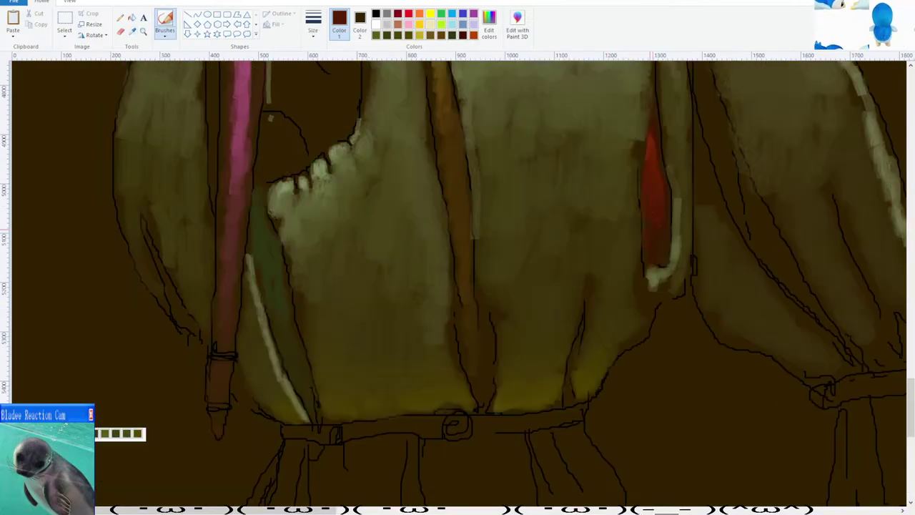
# Sample muted green from the right side of the hood and paint it along the outer edge beside the face.
pyautogui.scroll(-4, 507, 258)
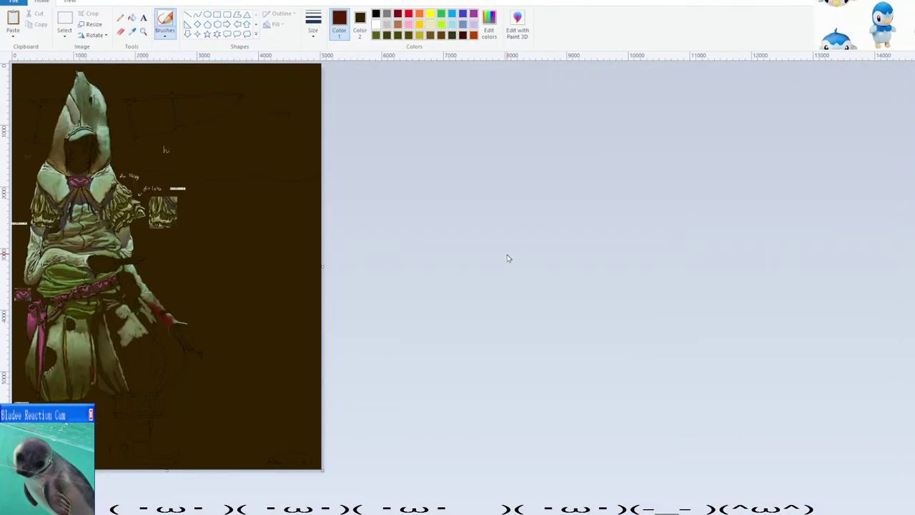
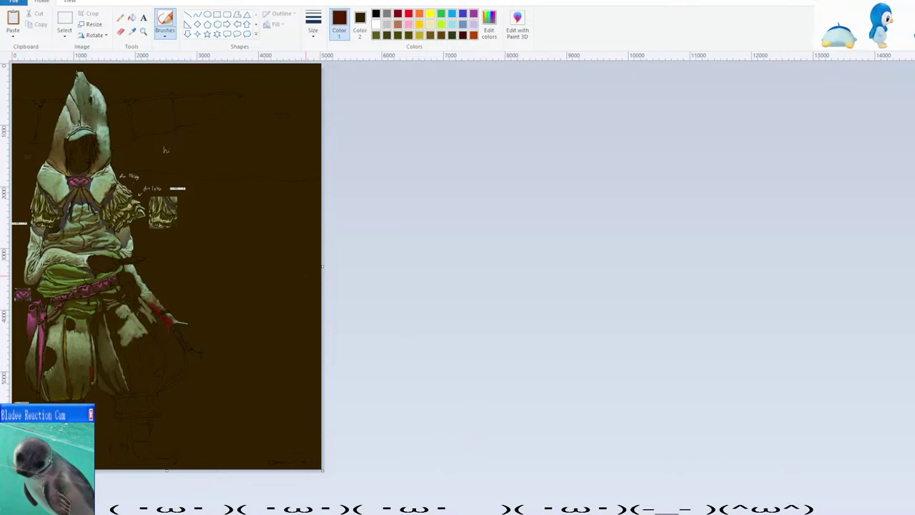
pyautogui.scroll(2, 306, 276)
pyautogui.scroll(2, 294, 317)
pyautogui.scroll(-2, 290, 333)
pyautogui.scroll(3, 457, 286)
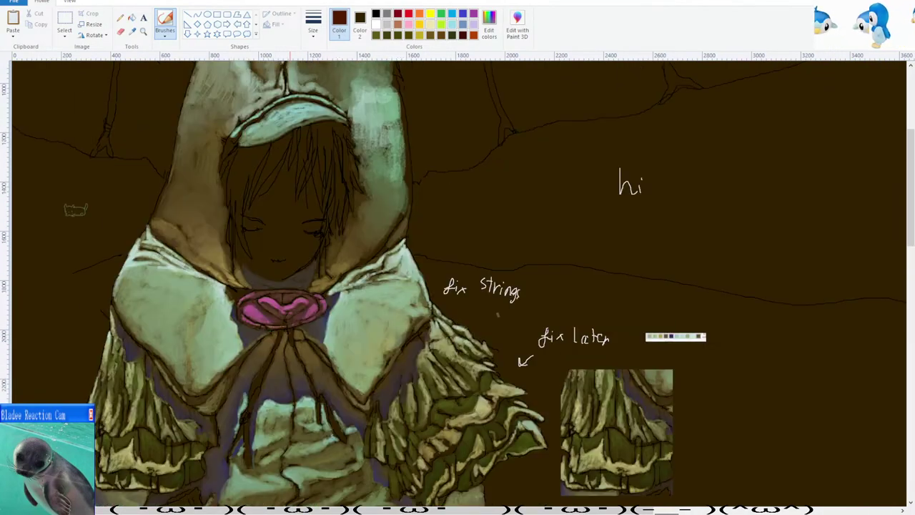
pyautogui.scroll(1, 301, 357)
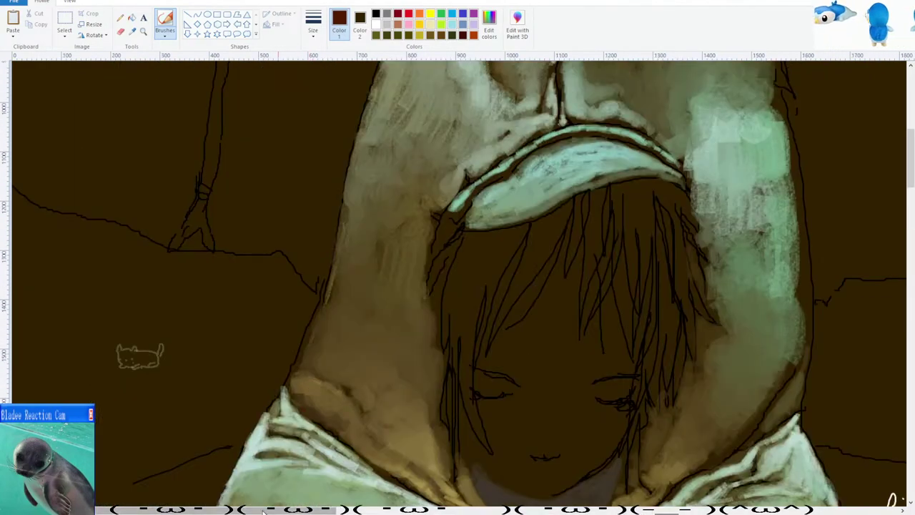
pyautogui.moveTo(286, 510); pyautogui.dragTo(459, 510)
pyautogui.scroll(2, 239, 172)
pyautogui.click(132, 32)
pyautogui.scroll(-3, 458, 286)
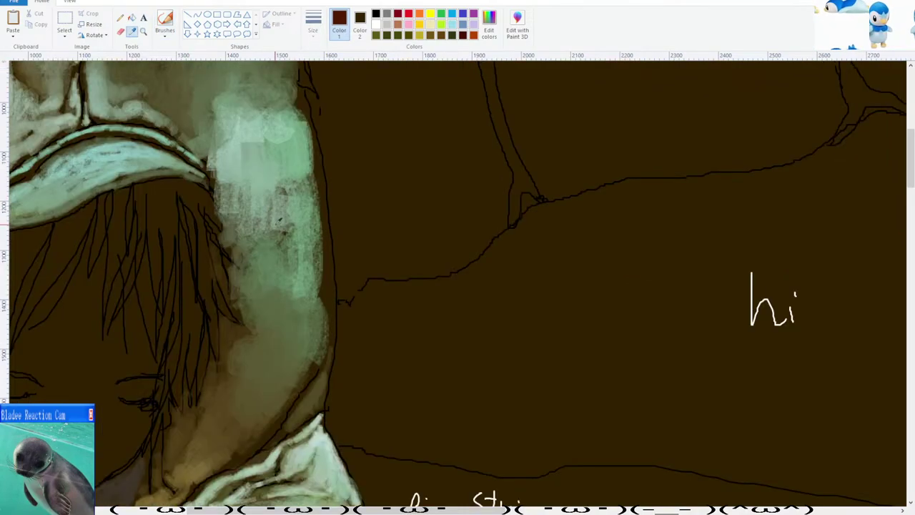
pyautogui.click(314, 302)
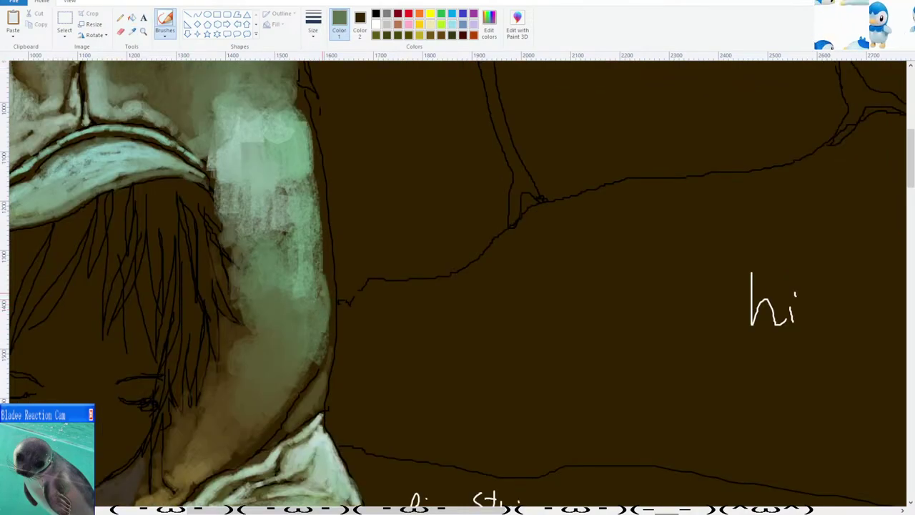
pyautogui.moveTo(327, 256)
pyautogui.mouseDown()
pyautogui.moveTo(325, 339)
pyautogui.moveTo(321, 233)
pyautogui.moveTo(323, 253)
pyautogui.mouseUp()
pyautogui.scroll(3, 305, 221)
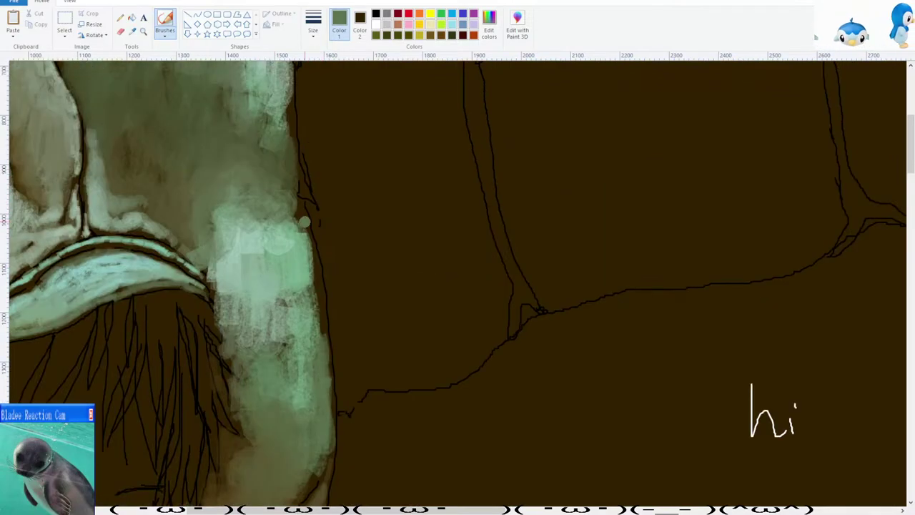
# Sample a lighter green from the hood's right side and extend it upwards along the outer edge.
pyautogui.click(131, 32)
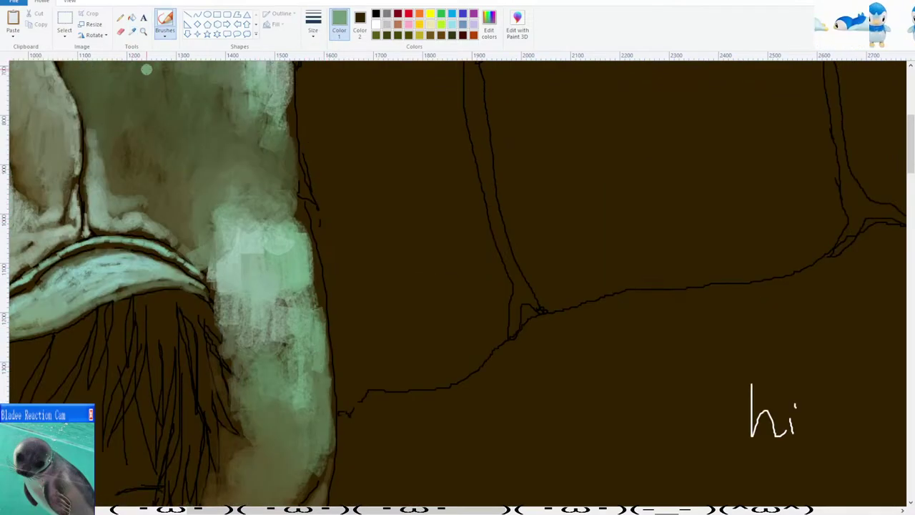
pyautogui.click(319, 370)
pyautogui.moveTo(317, 376)
pyautogui.mouseDown()
pyautogui.moveTo(317, 389)
pyautogui.moveTo(312, 242)
pyautogui.mouseUp()
pyautogui.scroll(3, 299, 222)
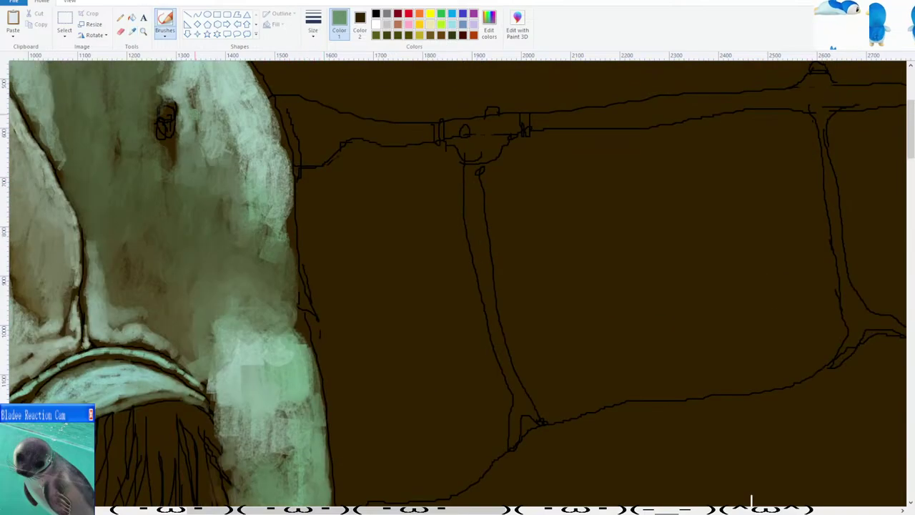
pyautogui.moveTo(296, 334); pyautogui.dragTo(302, 324)
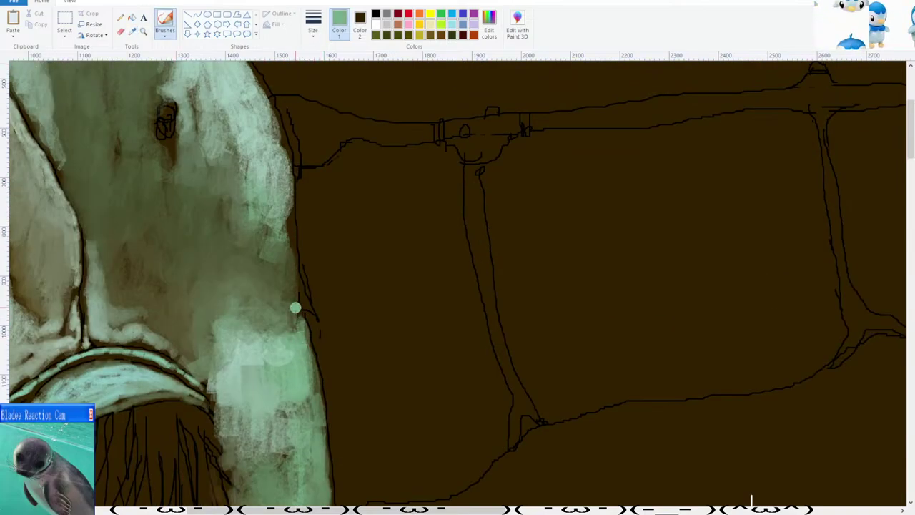
# Sample pale greens from the hood's upper part and paint the highlight further down its right edge.
pyautogui.scroll(3, 294, 300)
pyautogui.click(132, 32)
pyautogui.click(213, 150)
pyautogui.moveTo(213, 150)
pyautogui.mouseDown()
pyautogui.moveTo(231, 157)
pyautogui.moveTo(278, 257)
pyautogui.moveTo(286, 366)
pyautogui.mouseUp()
pyautogui.scroll(-3, 205, 116)
pyautogui.press('i')
pyautogui.click(284, 249)
pyautogui.moveTo(281, 233); pyautogui.dragTo(290, 296)
pyautogui.scroll(-1, 291, 270)
pyautogui.moveTo(149, 111); pyautogui.dragTo(151, 137)
# Sample grey-green tones and fill the hood's right edge between the upper highlight and the light patch beside the brim.
pyautogui.press('i')
pyautogui.scroll(2, 328, 245)
pyautogui.scroll(-1, 329, 245)
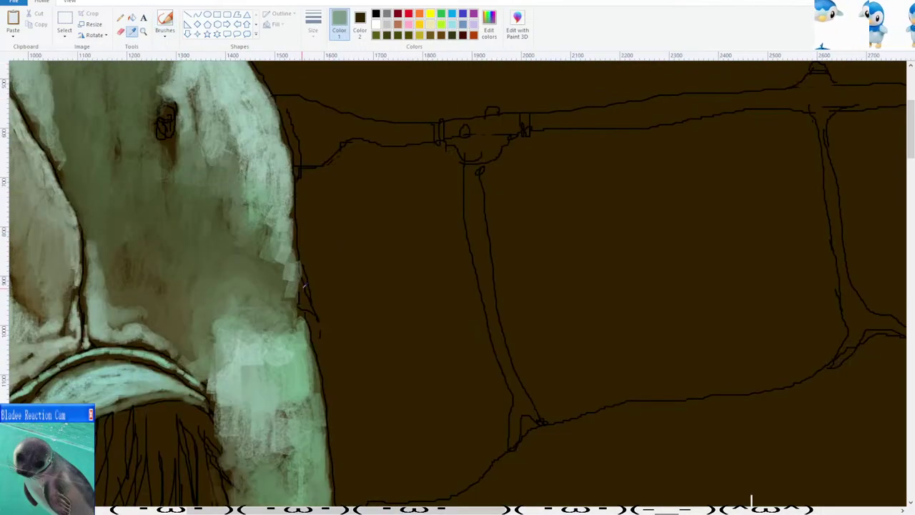
pyautogui.click(303, 287)
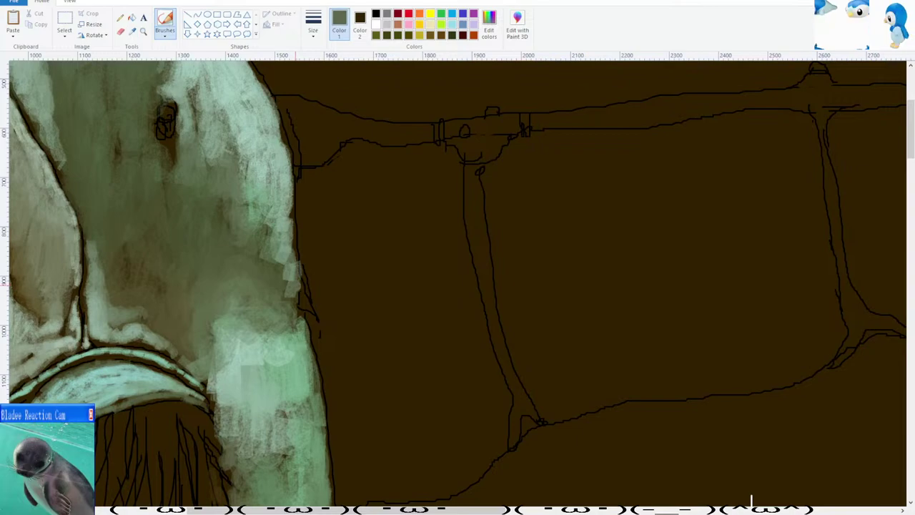
pyautogui.click(131, 32)
pyautogui.click(284, 255)
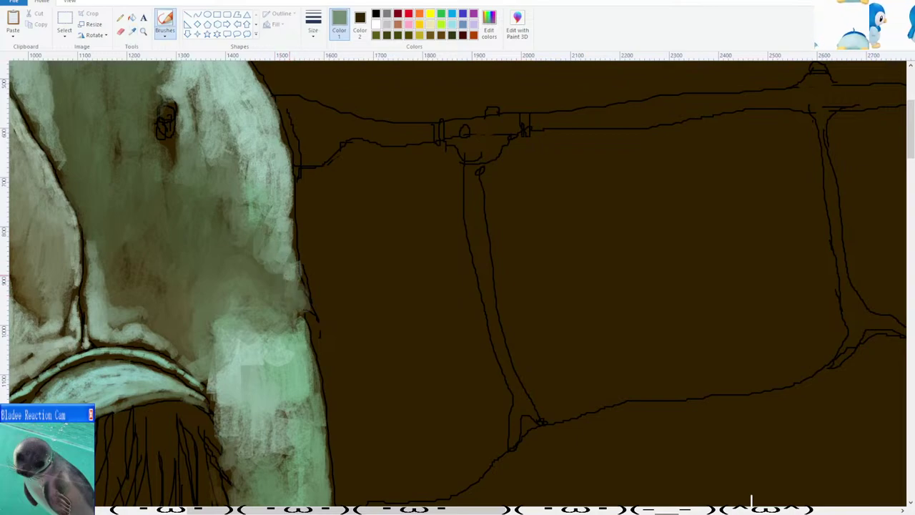
# Sample muted green from the hood's right side and blend the shaded area between its two light patches.
pyautogui.scroll(-3, 290, 279)
pyautogui.scroll(2, 305, 295)
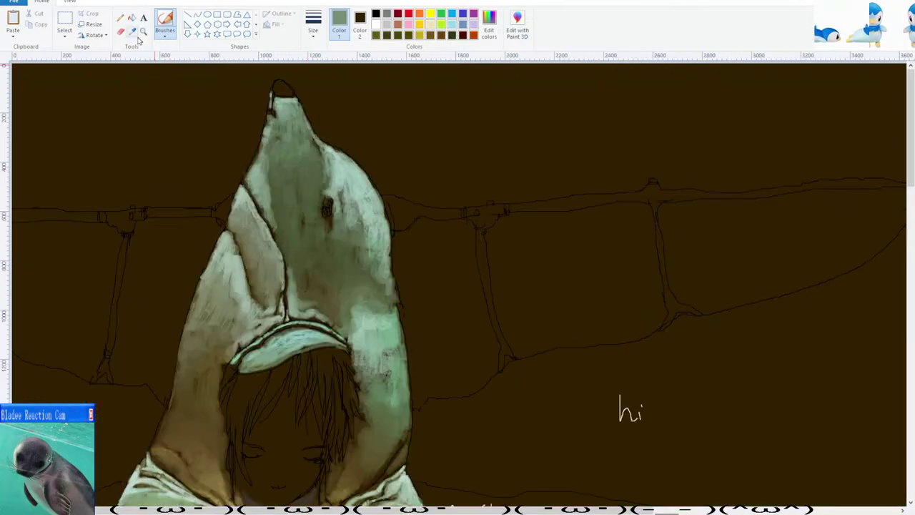
pyautogui.click(131, 32)
pyautogui.click(373, 266)
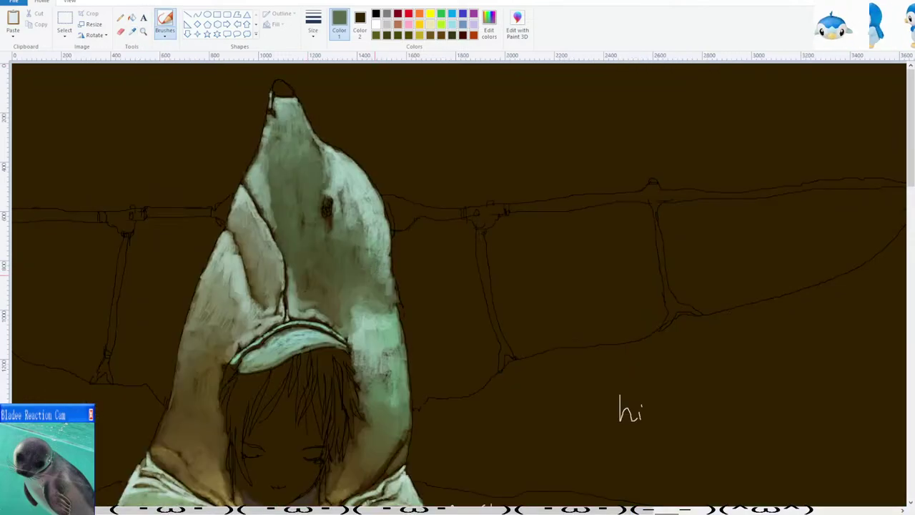
pyautogui.scroll(-1, 379, 301)
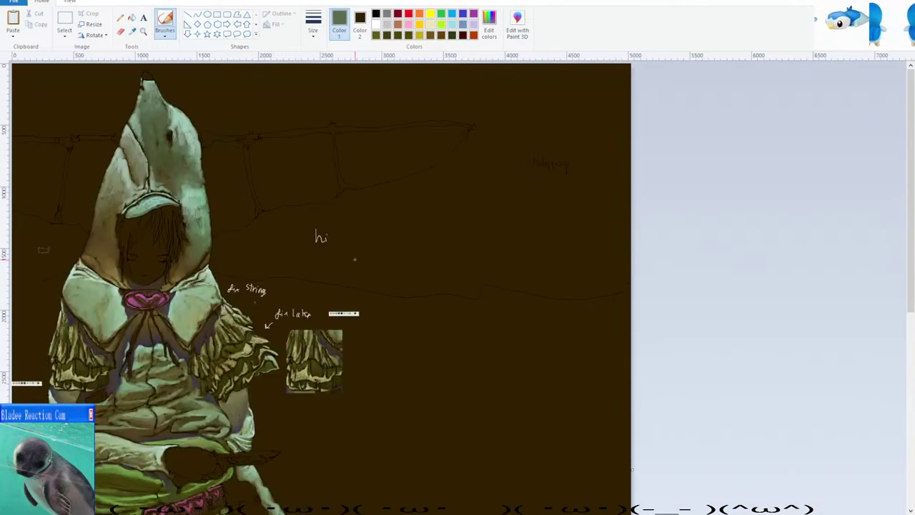
pyautogui.scroll(1, 355, 259)
pyautogui.scroll(1, 367, 292)
pyautogui.moveTo(258, 511); pyautogui.dragTo(328, 510)
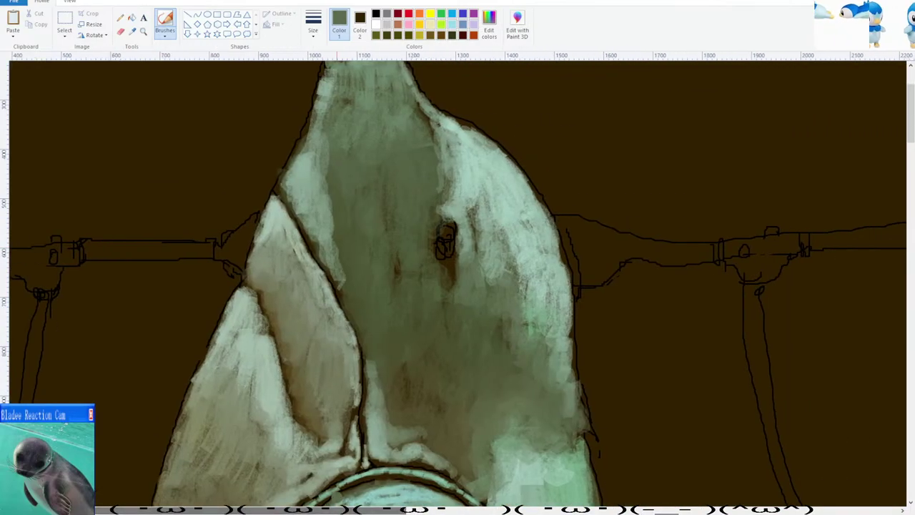
# Sample pale green from the hood's upper right highlight and add light strokes around the fold above the brim.
pyautogui.click(143, 31)
pyautogui.click(133, 32)
pyautogui.click(463, 130)
pyautogui.scroll(-3, 463, 130)
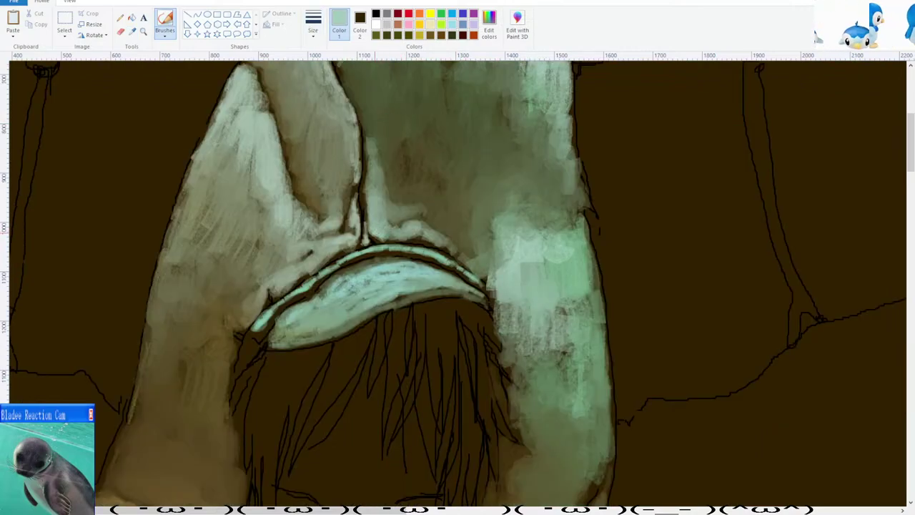
pyautogui.moveTo(412, 228); pyautogui.dragTo(420, 225)
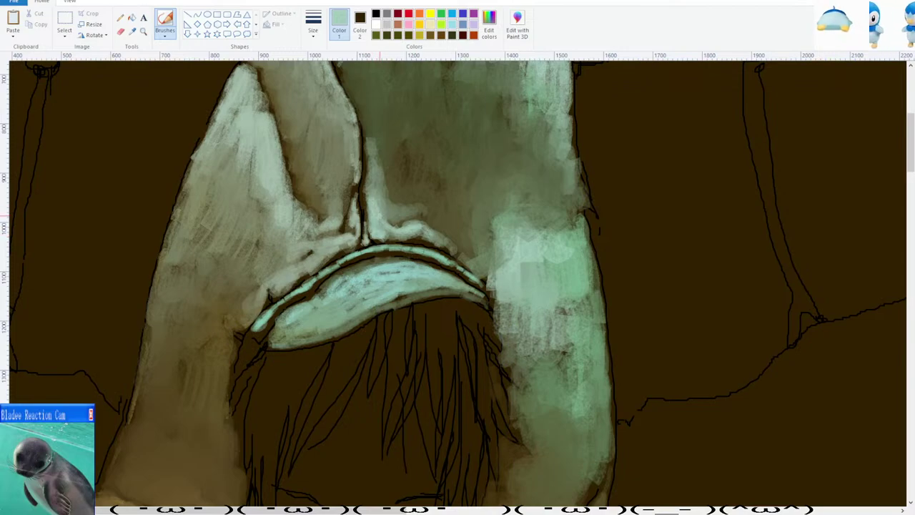
# Sample olive brown from the shaded folds of the forearm sleeve above the green sash.
pyautogui.scroll(-2, 379, 216)
pyautogui.scroll(2, 363, 206)
pyautogui.scroll(-2, 354, 224)
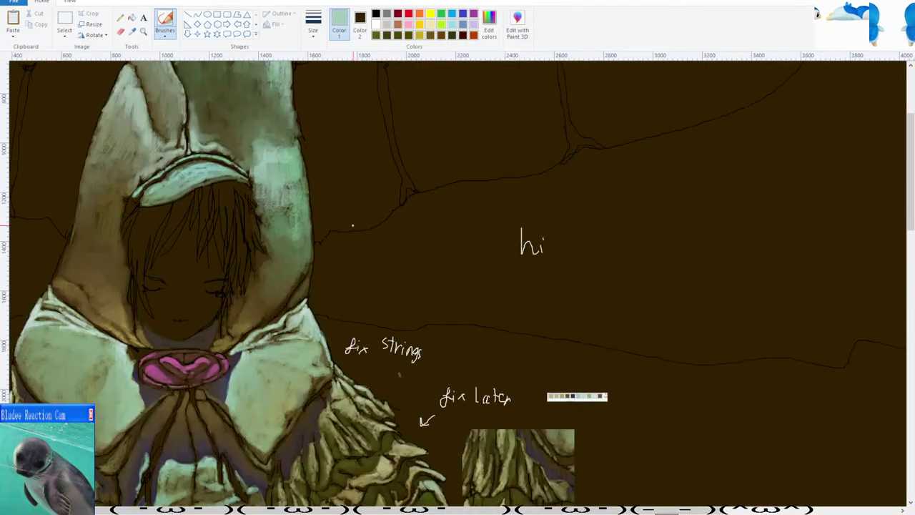
pyautogui.scroll(-3, 346, 233)
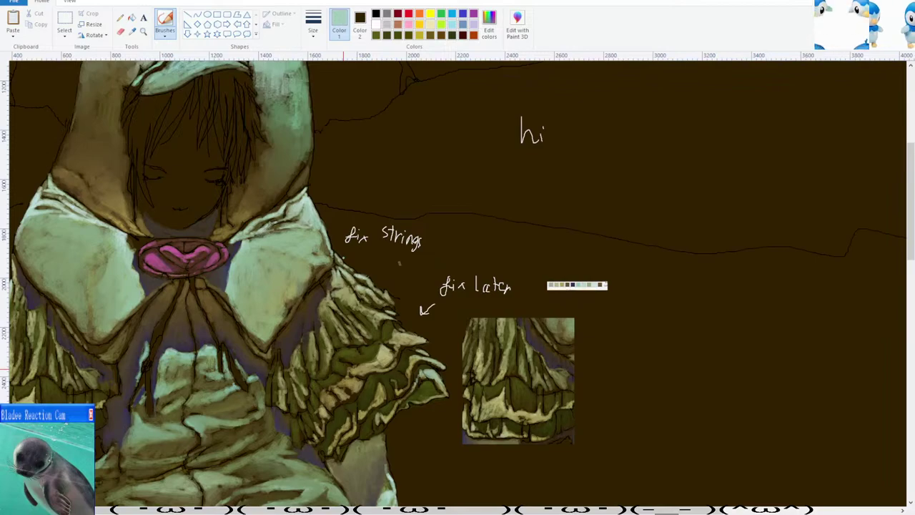
pyautogui.scroll(-9, 399, 263)
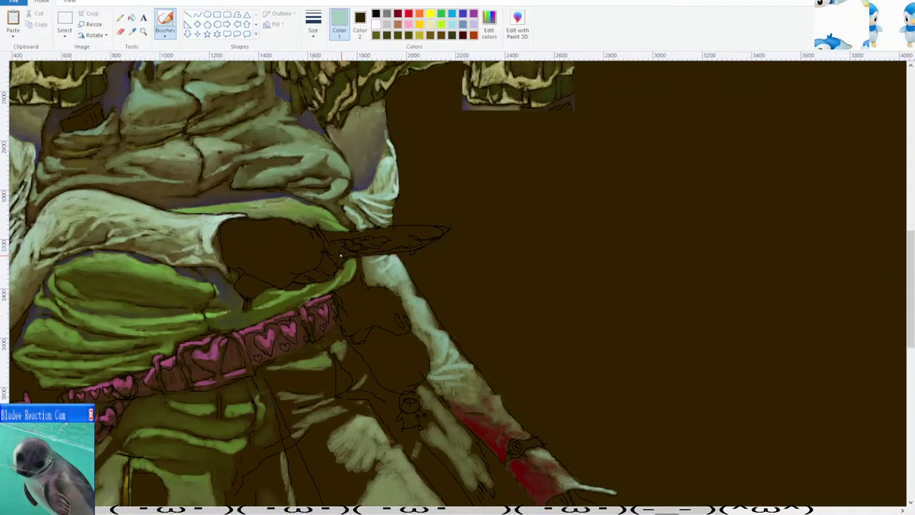
pyautogui.scroll(2, 328, 245)
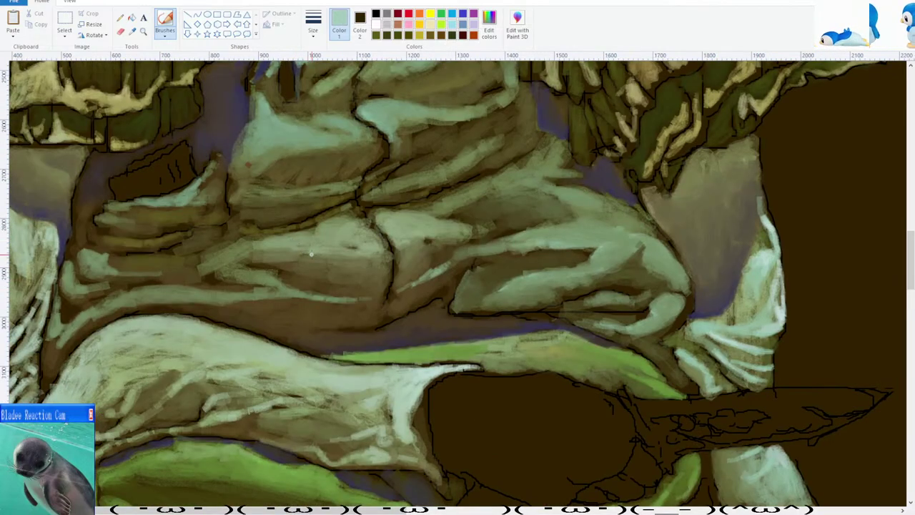
pyautogui.scroll(-3, 315, 251)
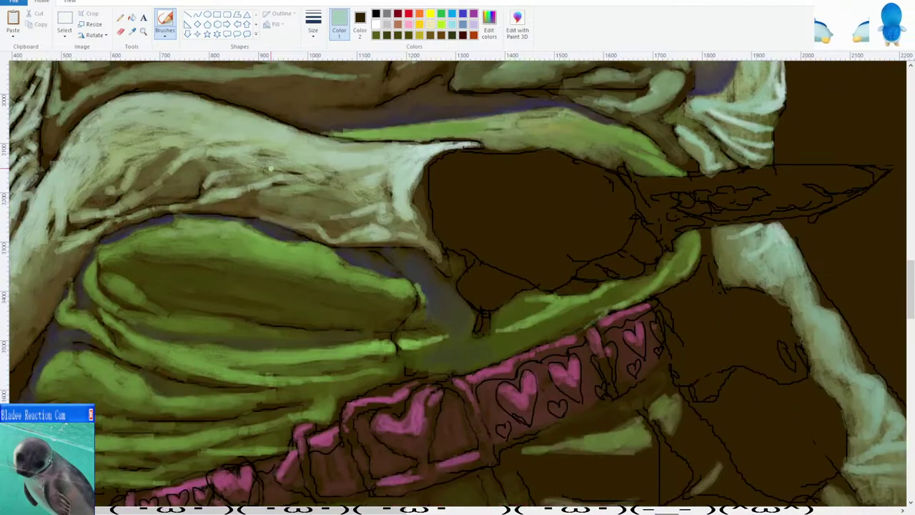
pyautogui.click(132, 31)
pyautogui.click(251, 203)
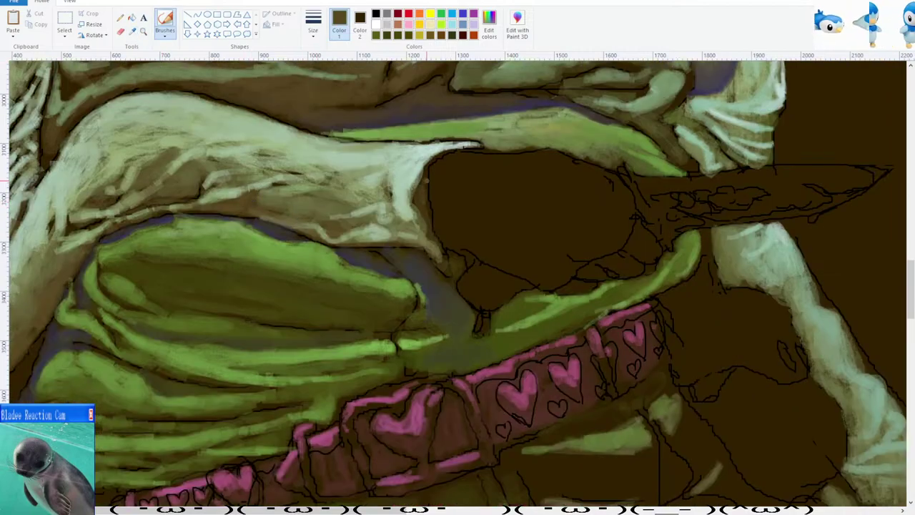
# Sample pale mint from the sleeve cuff and block in a highlight along the upper edge of the hand holding the knife.
pyautogui.scroll(-2, 252, 215)
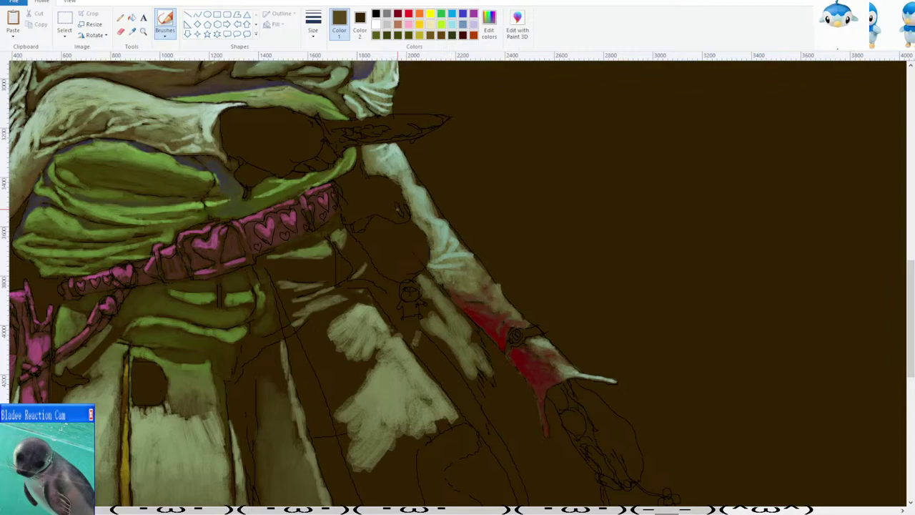
pyautogui.scroll(2, 395, 207)
pyautogui.click(139, 31)
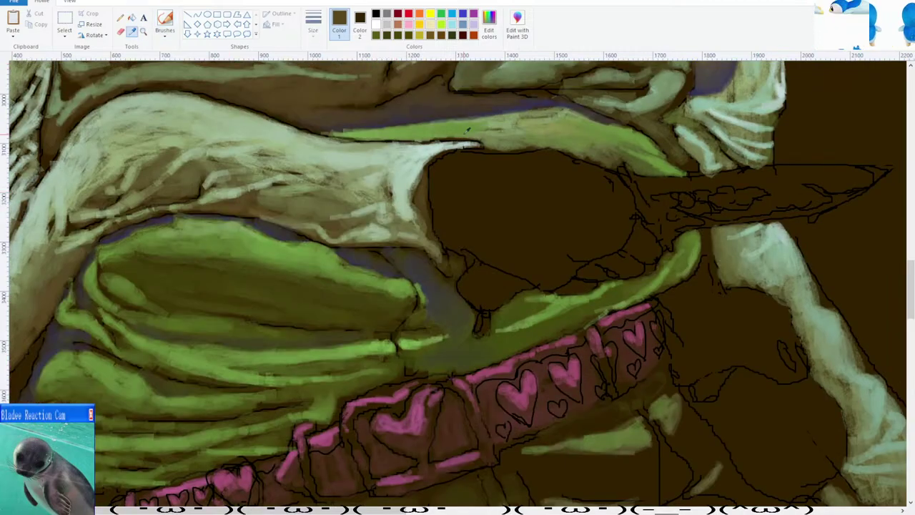
pyautogui.click(442, 146)
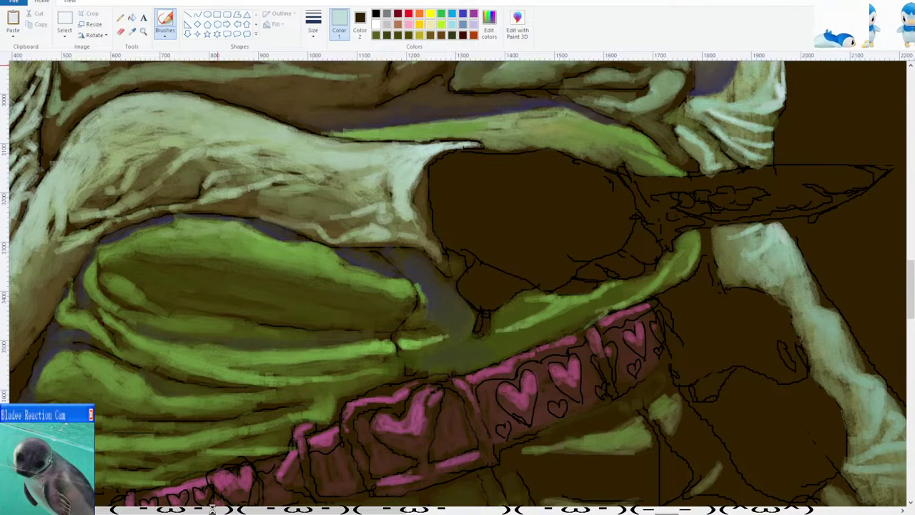
pyautogui.moveTo(201, 507); pyautogui.dragTo(315, 507)
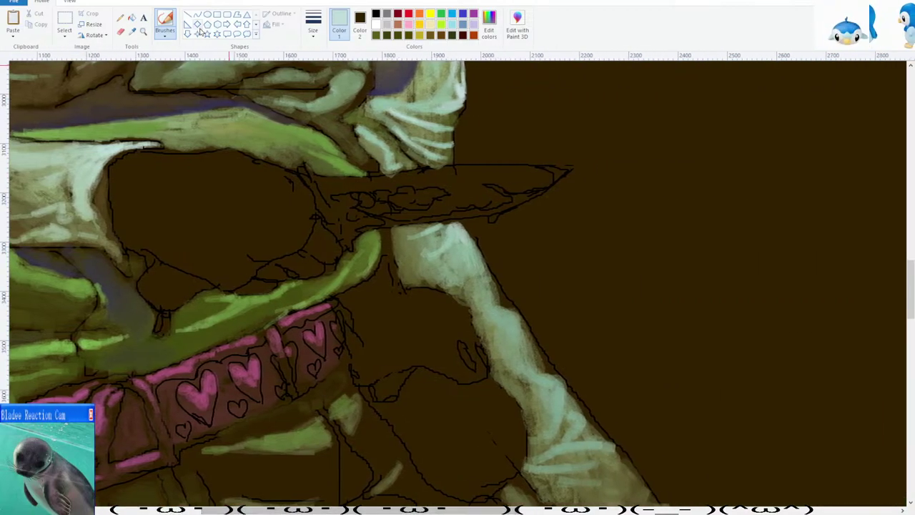
pyautogui.scroll(2, 292, 114)
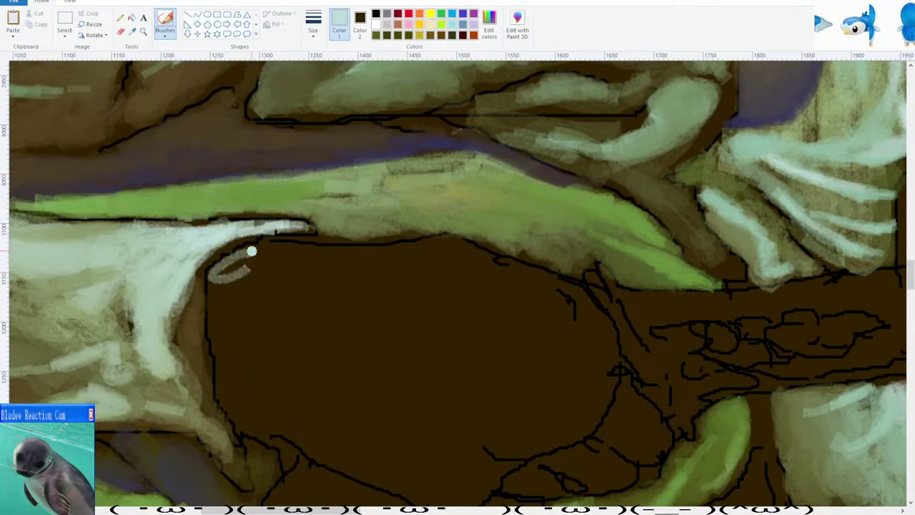
pyautogui.moveTo(267, 248)
pyautogui.mouseDown()
pyautogui.moveTo(251, 266)
pyautogui.moveTo(314, 277)
pyautogui.moveTo(269, 263)
pyautogui.moveTo(272, 250)
pyautogui.moveTo(286, 248)
pyautogui.moveTo(293, 264)
pyautogui.moveTo(242, 287)
pyautogui.moveTo(386, 283)
pyautogui.moveTo(356, 271)
pyautogui.moveTo(424, 264)
pyautogui.moveTo(387, 260)
pyautogui.moveTo(441, 246)
pyautogui.moveTo(419, 275)
pyautogui.moveTo(450, 267)
pyautogui.moveTo(416, 254)
pyautogui.moveTo(491, 281)
pyautogui.moveTo(479, 288)
pyautogui.moveTo(440, 262)
pyautogui.moveTo(538, 288)
pyautogui.moveTo(515, 285)
pyautogui.moveTo(528, 275)
pyautogui.moveTo(569, 288)
pyautogui.moveTo(603, 317)
pyautogui.mouseUp()
pyautogui.scroll(-1, 414, 256)
pyautogui.scroll(1, 422, 261)
pyautogui.scroll(-1, 603, 317)
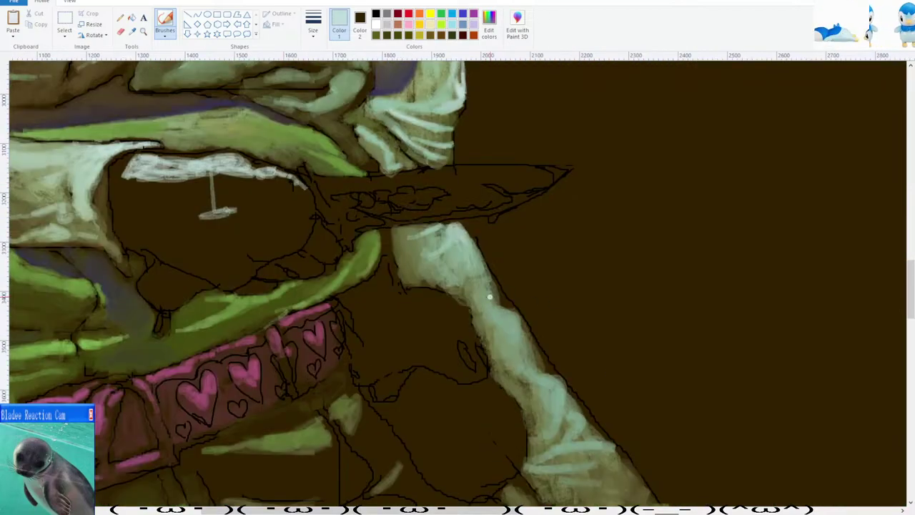
# Paint pale mint highlights across the middle of the hand and over the knuckles above its lower edge.
pyautogui.scroll(1, 437, 286)
pyautogui.moveTo(564, 364)
pyautogui.mouseDown()
pyautogui.moveTo(526, 352)
pyautogui.moveTo(495, 329)
pyautogui.moveTo(428, 331)
pyautogui.mouseUp()
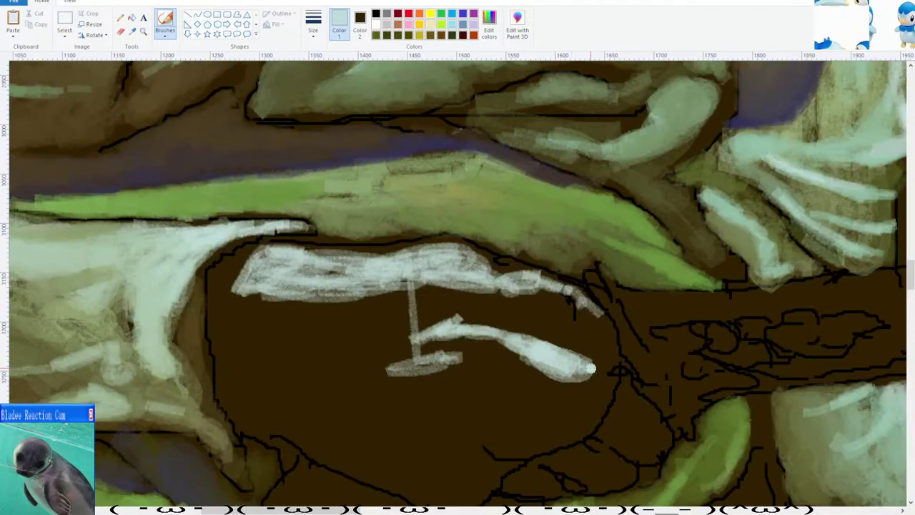
pyautogui.moveTo(592, 368); pyautogui.dragTo(605, 376)
pyautogui.scroll(-3, 605, 377)
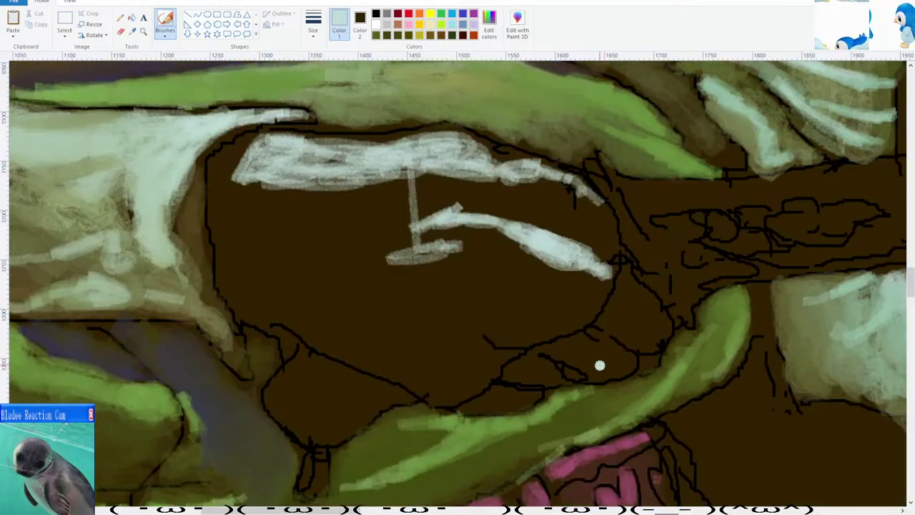
pyautogui.moveTo(576, 317)
pyautogui.mouseDown()
pyautogui.moveTo(514, 324)
pyautogui.moveTo(506, 316)
pyautogui.moveTo(551, 326)
pyautogui.moveTo(477, 301)
pyautogui.mouseUp()
pyautogui.moveTo(433, 210)
pyautogui.mouseDown()
pyautogui.moveTo(402, 220)
pyautogui.moveTo(358, 217)
pyautogui.moveTo(399, 205)
pyautogui.moveTo(283, 182)
pyautogui.mouseUp()
pyautogui.scroll(-2, 274, 169)
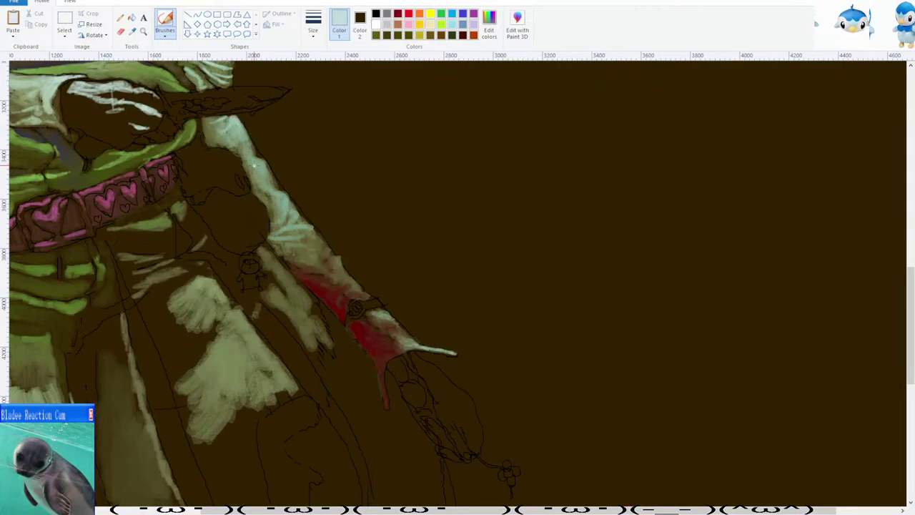
pyautogui.keyDown('ctrl'); pyautogui.scroll(5, 254, 164); pyautogui.keyUp('ctrl')
# Sample olive tones from the sleeve shadows and shade the wrist-side edge of the hand beside the cuff.
pyautogui.click(132, 30)
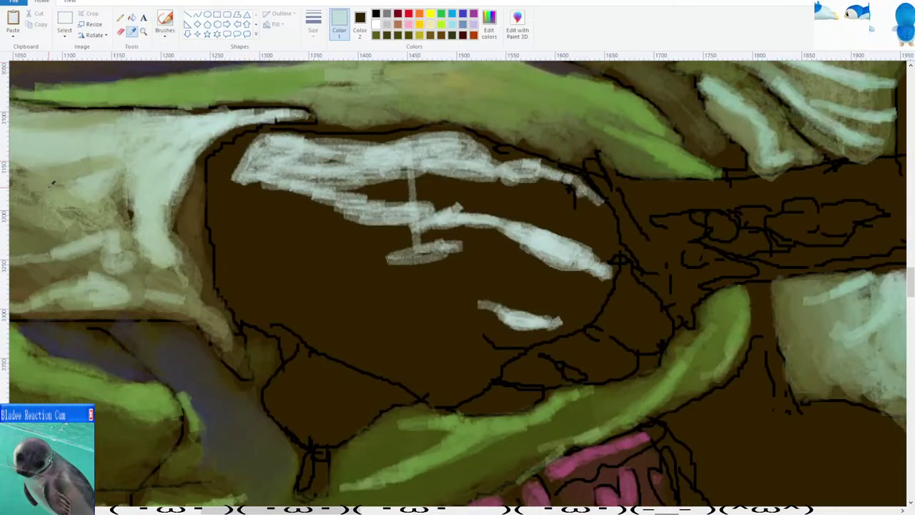
pyautogui.click(40, 218)
pyautogui.moveTo(241, 187)
pyautogui.mouseDown()
pyautogui.moveTo(235, 153)
pyautogui.moveTo(221, 191)
pyautogui.moveTo(231, 290)
pyautogui.mouseUp()
pyautogui.click(132, 30)
pyautogui.click(247, 204)
pyautogui.moveTo(239, 210)
pyautogui.mouseDown()
pyautogui.moveTo(244, 294)
pyautogui.moveTo(261, 323)
pyautogui.mouseUp()
pyautogui.click(272, 281)
# Mix a custom reddish brown, blend it with the base tone and fill the hand's shaded middle and lower part.
pyautogui.click(493, 33)
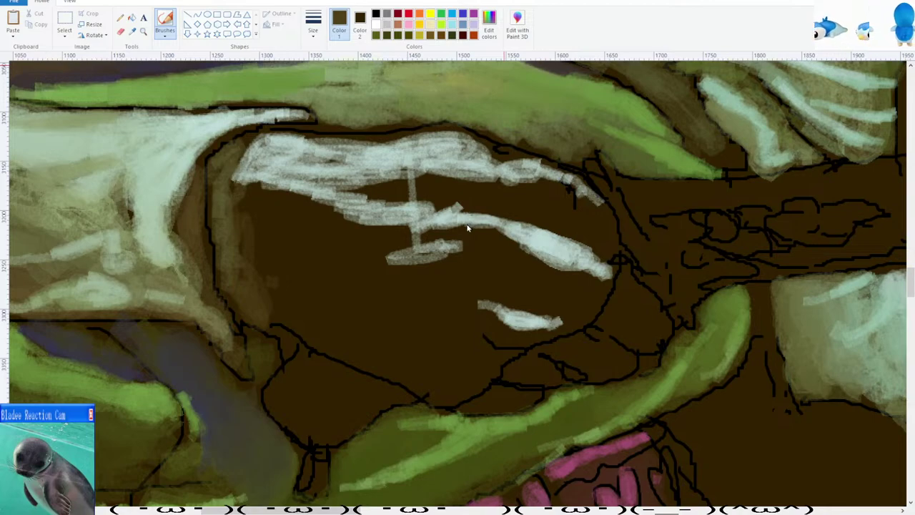
pyautogui.click(360, 320)
pyautogui.moveTo(277, 306); pyautogui.dragTo(274, 312)
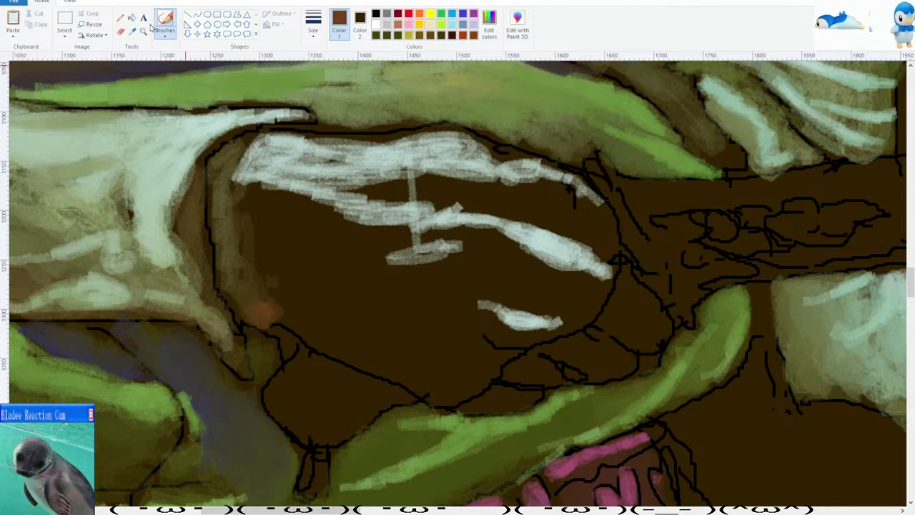
pyautogui.click(132, 33)
pyautogui.moveTo(286, 308)
pyautogui.mouseDown()
pyautogui.moveTo(342, 358)
pyautogui.moveTo(451, 393)
pyautogui.moveTo(504, 349)
pyautogui.moveTo(306, 312)
pyautogui.moveTo(488, 323)
pyautogui.moveTo(529, 336)
pyautogui.moveTo(247, 259)
pyautogui.mouseUp()
pyautogui.moveTo(509, 258)
pyautogui.mouseDown()
pyautogui.moveTo(550, 281)
pyautogui.moveTo(597, 284)
pyautogui.moveTo(527, 291)
pyautogui.moveTo(510, 272)
pyautogui.moveTo(518, 259)
pyautogui.moveTo(452, 232)
pyautogui.moveTo(334, 246)
pyautogui.mouseUp()
# Examine the painted hand at several zoom levels against the sleeves, sash and knife outline.
pyautogui.scroll(-2, 266, 223)
pyautogui.scroll(1, 264, 221)
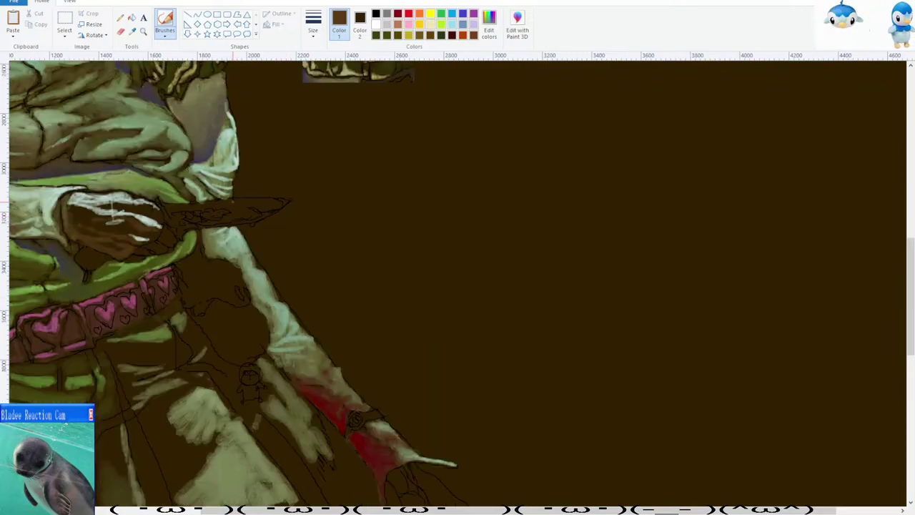
pyautogui.scroll(-1, 220, 217)
pyautogui.scroll(2, 220, 217)
pyautogui.scroll(1, 342, 286)
pyautogui.scroll(-4, 342, 286)
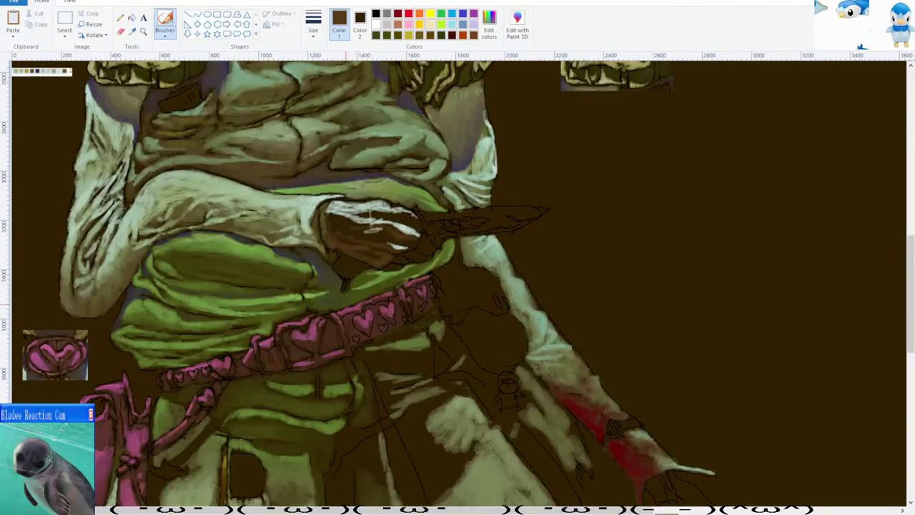
pyautogui.scroll(1, 346, 305)
pyautogui.scroll(-2, 346, 304)
pyautogui.scroll(1, 245, 500)
pyautogui.moveTo(244, 510); pyautogui.dragTo(438, 510)
pyautogui.scroll(2, 357, 458)
pyautogui.moveTo(366, 512); pyautogui.dragTo(365, 512)
pyautogui.hscroll(-3, 458, 286)
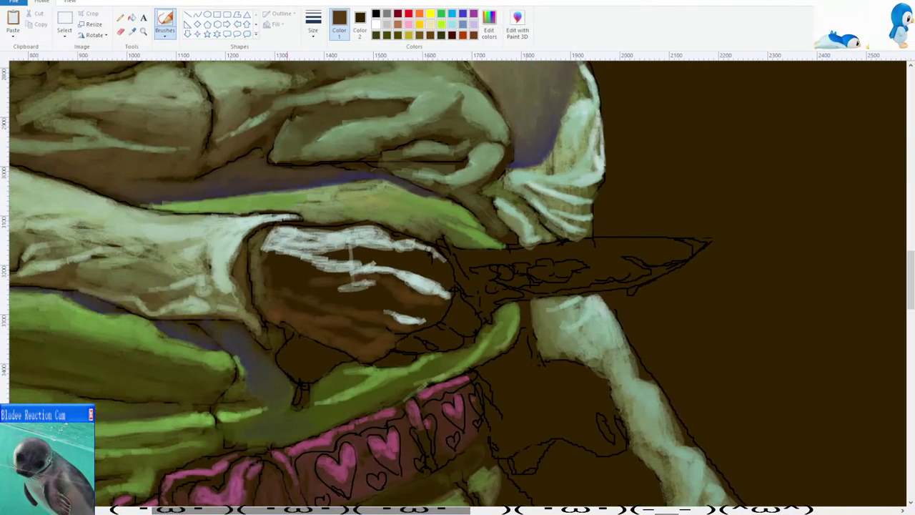
# Sample olive green from the wrist edge and blend it over the brown middle and between the hand's upper highlights.
pyautogui.click(131, 32)
pyautogui.click(258, 265)
pyautogui.moveTo(280, 281); pyautogui.dragTo(319, 295)
pyautogui.moveTo(264, 261)
pyautogui.mouseDown()
pyautogui.moveTo(340, 298)
pyautogui.moveTo(398, 301)
pyautogui.moveTo(322, 302)
pyautogui.moveTo(329, 319)
pyautogui.moveTo(363, 337)
pyautogui.moveTo(367, 322)
pyautogui.mouseUp()
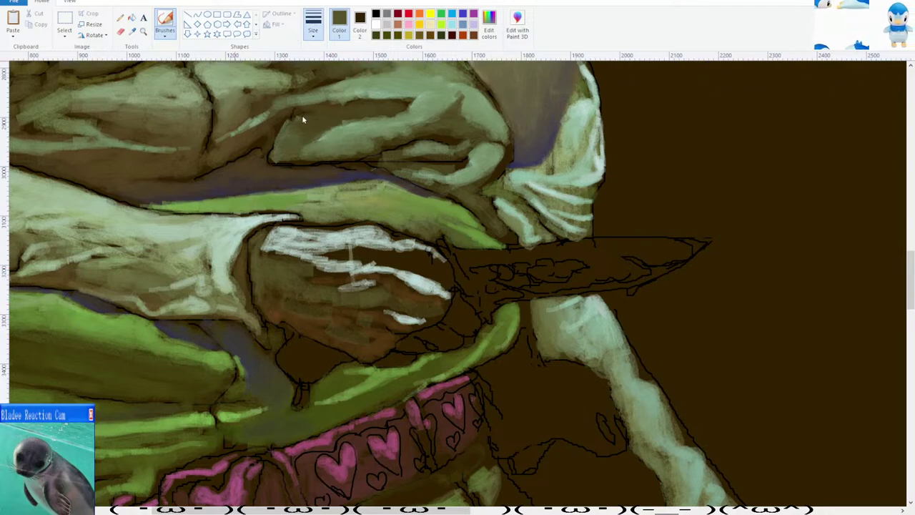
pyautogui.moveTo(334, 254); pyautogui.dragTo(421, 258)
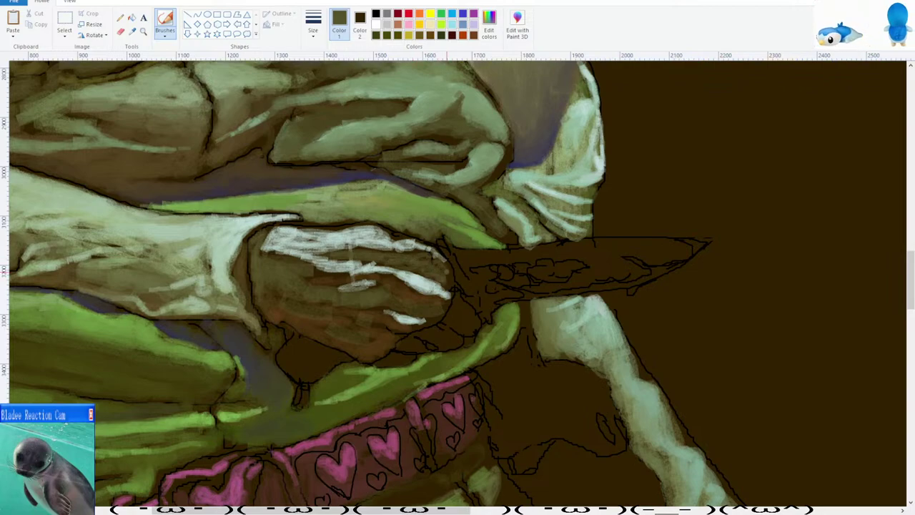
# Sample a grey-green and paint a light patch on the wrist end of the hand under the upper highlight.
pyautogui.scroll(-1, 438, 272)
pyautogui.scroll(3, 427, 262)
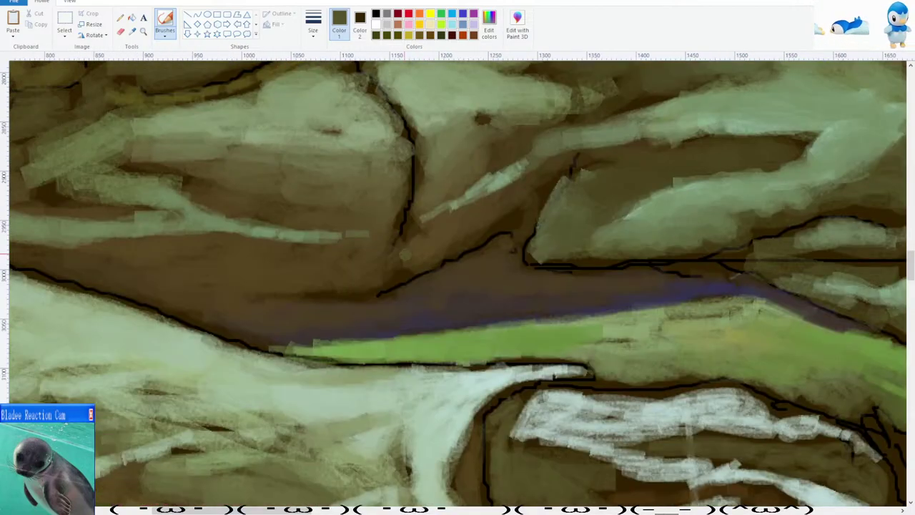
pyautogui.click(120, 32)
pyautogui.click(164, 20)
pyautogui.click(133, 32)
pyautogui.click(335, 302)
pyautogui.scroll(-1, 362, 259)
pyautogui.moveTo(269, 197)
pyautogui.mouseDown()
pyautogui.moveTo(283, 205)
pyautogui.moveTo(257, 205)
pyautogui.moveTo(285, 203)
pyautogui.moveTo(262, 204)
pyautogui.moveTo(268, 195)
pyautogui.moveTo(275, 212)
pyautogui.moveTo(286, 209)
pyautogui.mouseUp()
# Sample the wrist-end patch's green tones and soften its edges into the surrounding olive shading.
pyautogui.click(133, 34)
pyautogui.click(261, 206)
pyautogui.moveTo(259, 209)
pyautogui.mouseDown()
pyautogui.moveTo(262, 219)
pyautogui.moveTo(280, 220)
pyautogui.mouseUp()
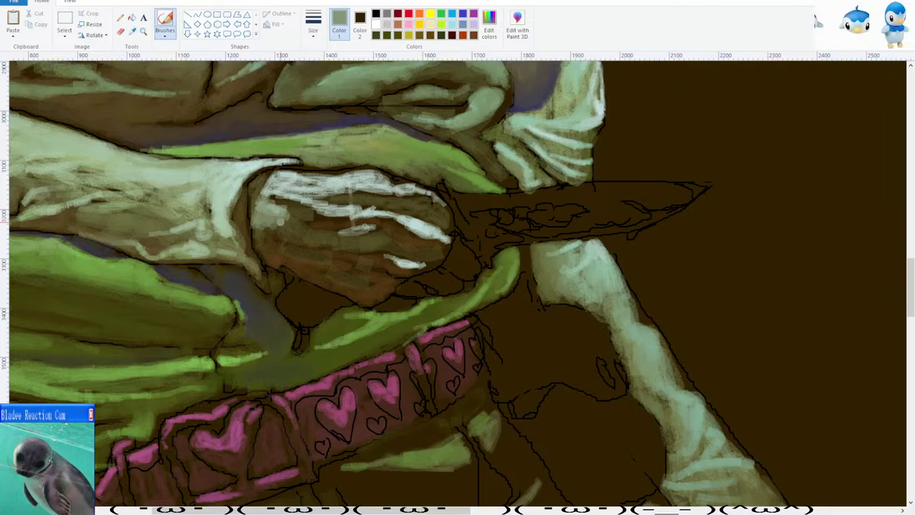
pyautogui.click(133, 32)
pyautogui.click(260, 220)
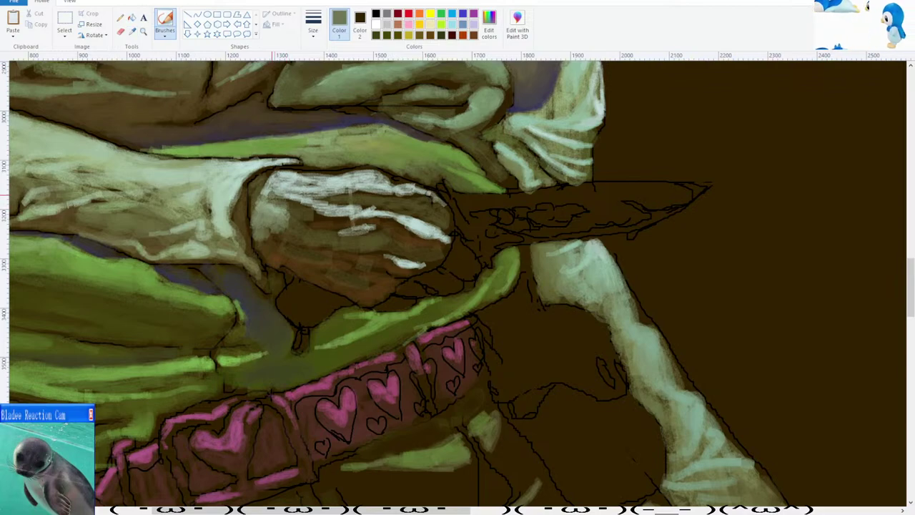
pyautogui.scroll(-1, 313, 204)
pyautogui.scroll(1, 311, 204)
# Sample grey-green from the wrist-end patch and add light strokes under the middle highlight and around the lower knuckle.
pyautogui.click(122, 32)
pyautogui.click(132, 32)
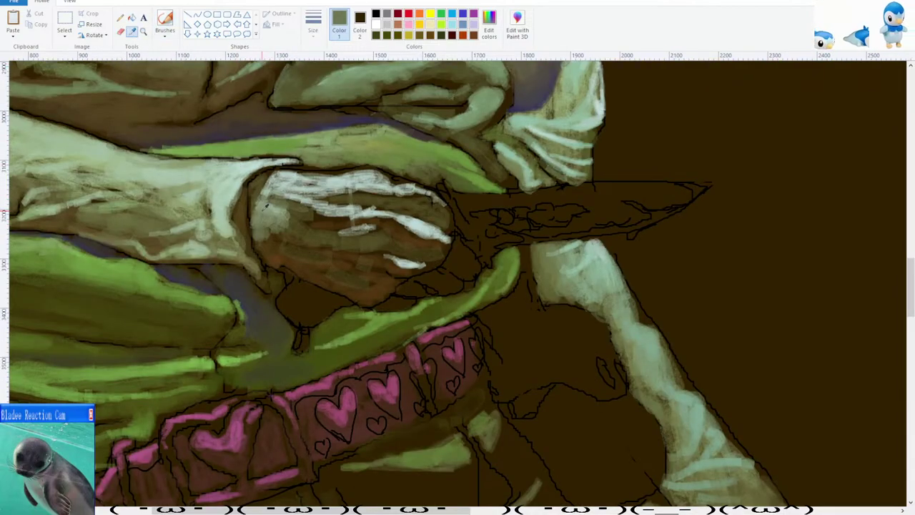
pyautogui.click(263, 208)
pyautogui.click(165, 20)
pyautogui.moveTo(368, 234); pyautogui.dragTo(384, 225)
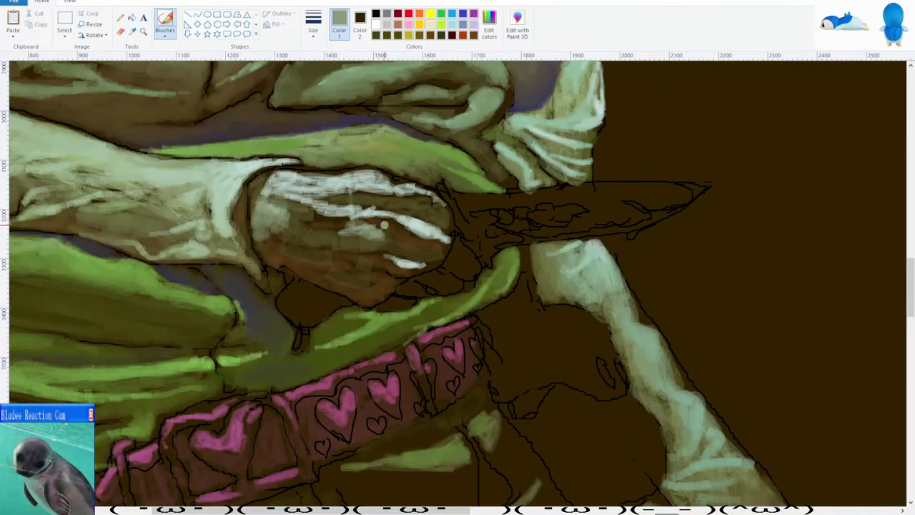
pyautogui.moveTo(384, 225)
pyautogui.mouseDown()
pyautogui.moveTo(405, 257)
pyautogui.moveTo(385, 238)
pyautogui.mouseUp()
pyautogui.moveTo(391, 260)
pyautogui.mouseDown()
pyautogui.moveTo(329, 227)
pyautogui.moveTo(390, 244)
pyautogui.mouseUp()
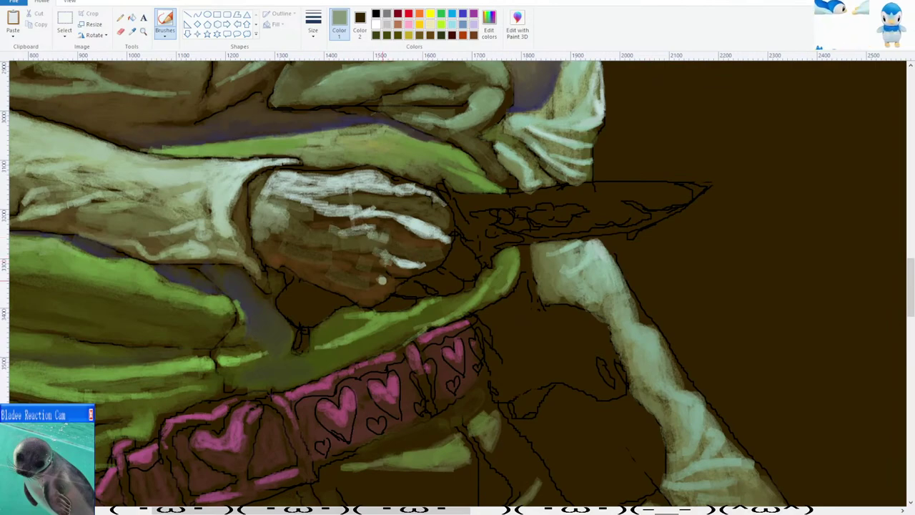
pyautogui.scroll(-1, 394, 245)
pyautogui.scroll(1, 391, 230)
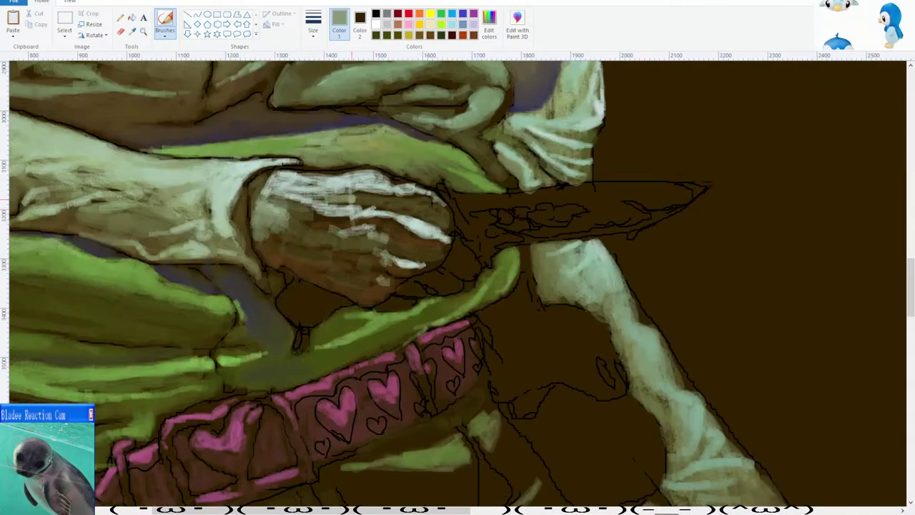
pyautogui.click(482, 251)
pyautogui.click(363, 321)
pyautogui.moveTo(322, 197); pyautogui.dragTo(345, 194)
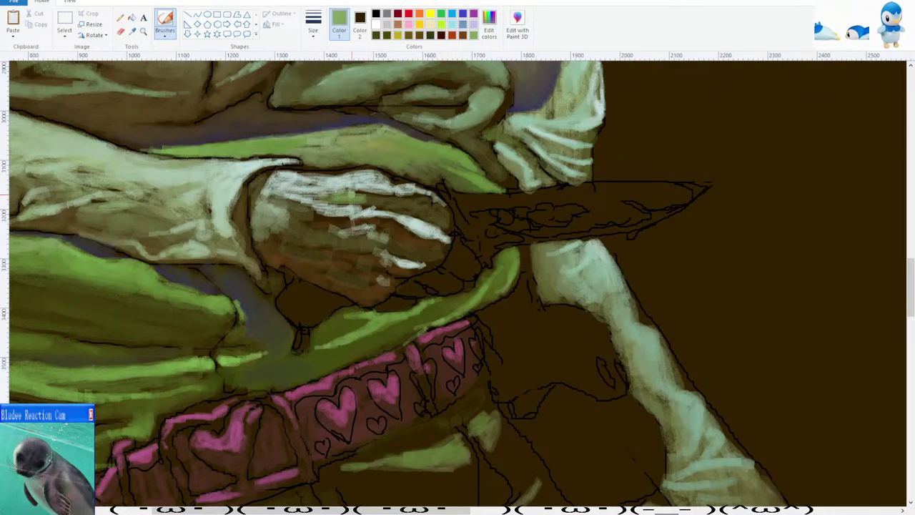
pyautogui.hotkey('ctrl', 'z')
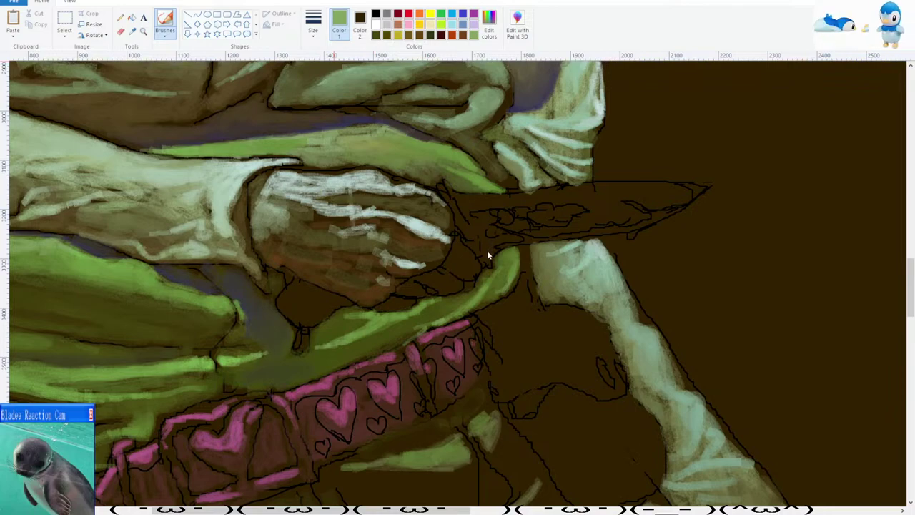
# Mix a custom teal green, blend it with sampled grey-green and fill the band between the hand's two upper highlights.
pyautogui.click(387, 34)
pyautogui.moveTo(314, 197)
pyautogui.mouseDown()
pyautogui.moveTo(365, 196)
pyautogui.moveTo(343, 194)
pyautogui.mouseUp()
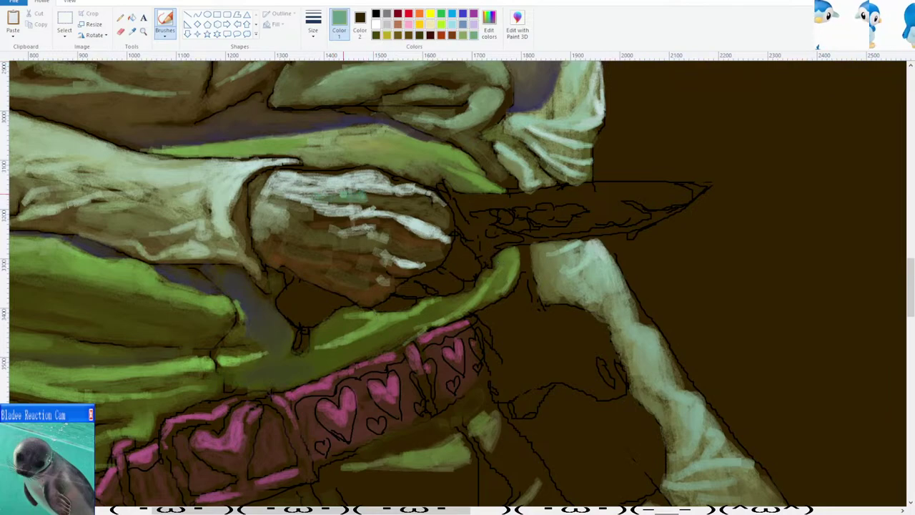
pyautogui.click(132, 31)
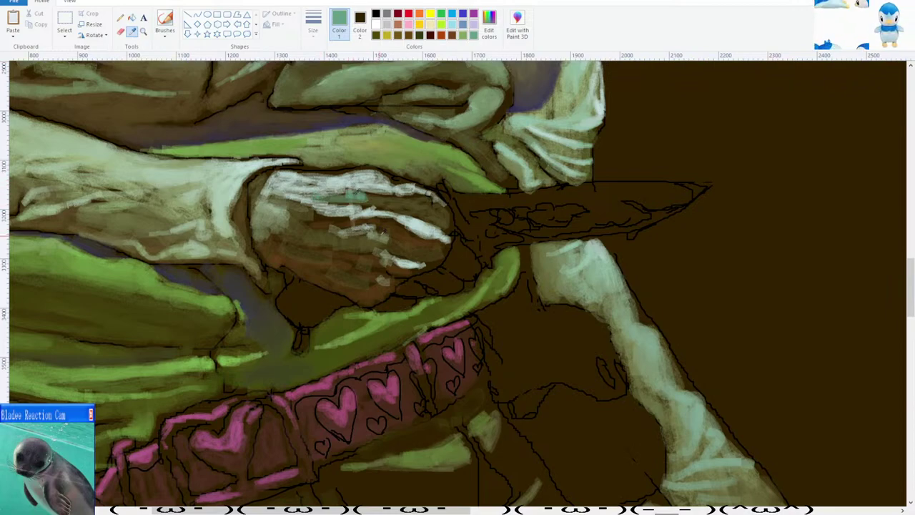
pyautogui.click(278, 207)
pyautogui.moveTo(334, 198)
pyautogui.mouseDown()
pyautogui.moveTo(376, 201)
pyautogui.moveTo(202, 72)
pyautogui.moveTo(257, 95)
pyautogui.moveTo(353, 193)
pyautogui.moveTo(439, 213)
pyautogui.mouseUp()
pyautogui.click(132, 32)
pyautogui.click(351, 198)
# Sample pale mint from the cuff and refine the hand's upper highlight, extending it down over the knuckles toward the knife.
pyautogui.scroll(-5, 402, 190)
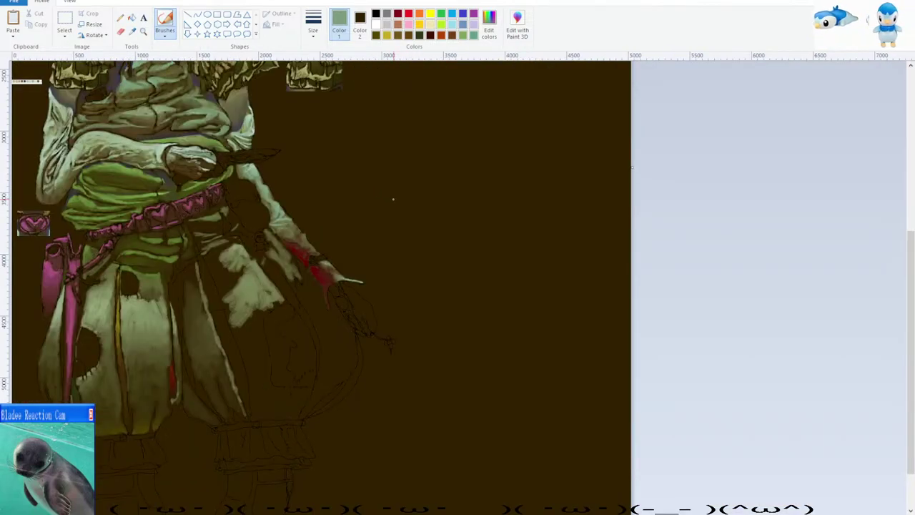
pyautogui.scroll(5, 384, 299)
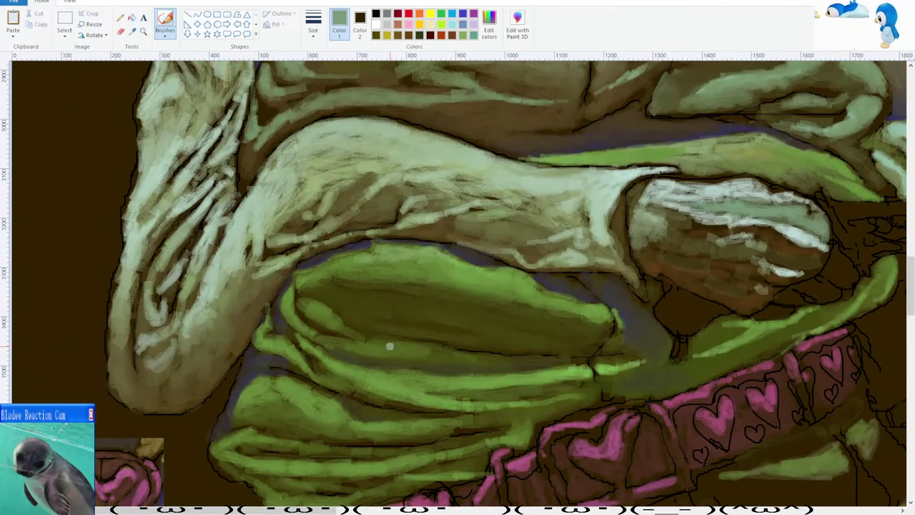
pyautogui.hscroll(5, 357, 186)
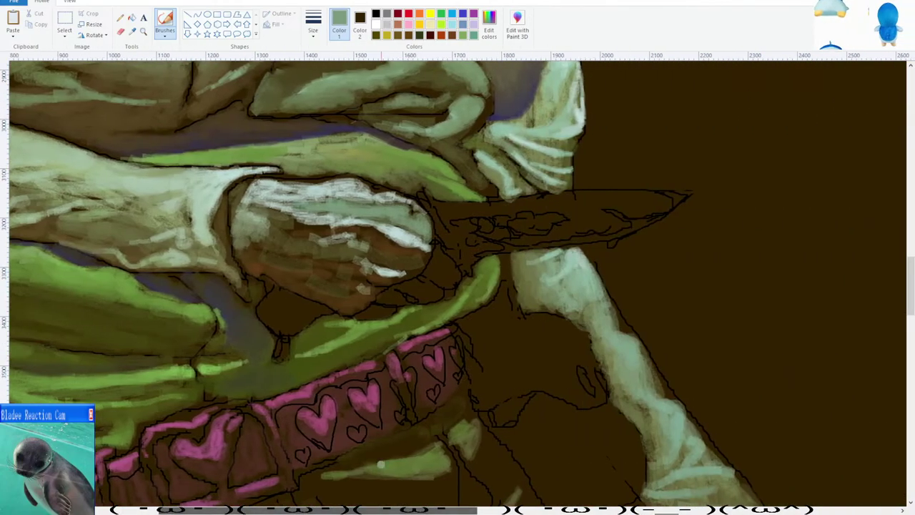
pyautogui.click(132, 32)
pyautogui.click(241, 172)
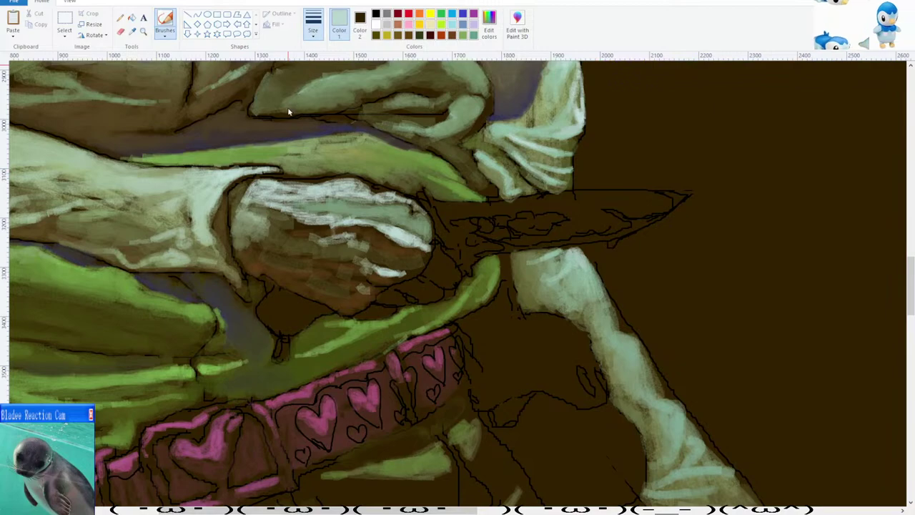
pyautogui.moveTo(280, 187); pyautogui.dragTo(365, 180)
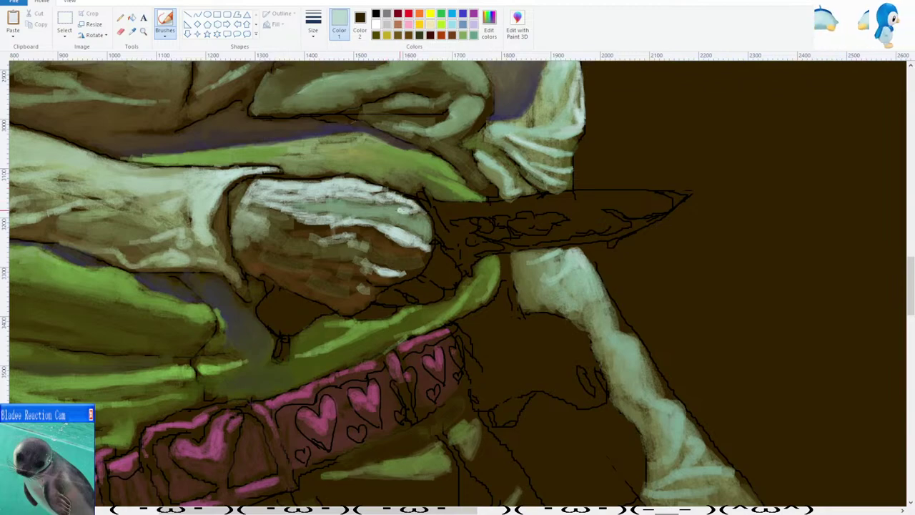
pyautogui.scroll(-2, 430, 210)
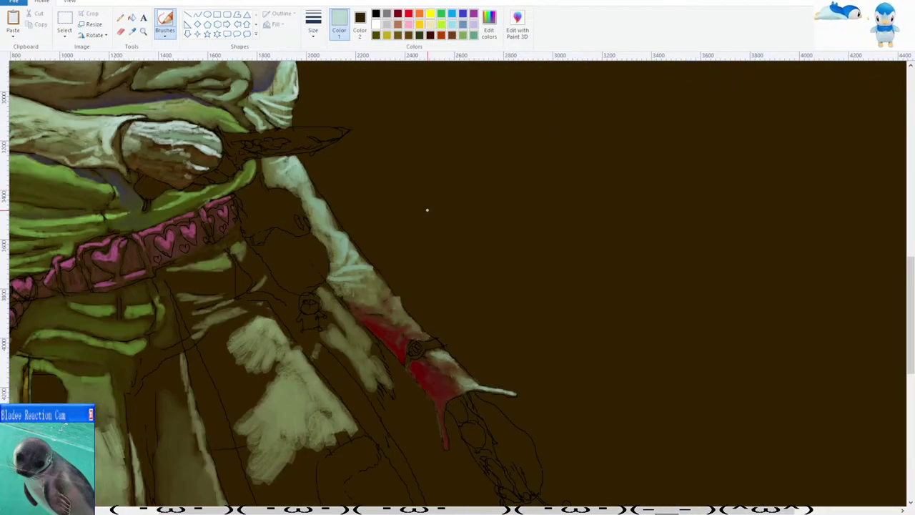
pyautogui.scroll(2, 428, 209)
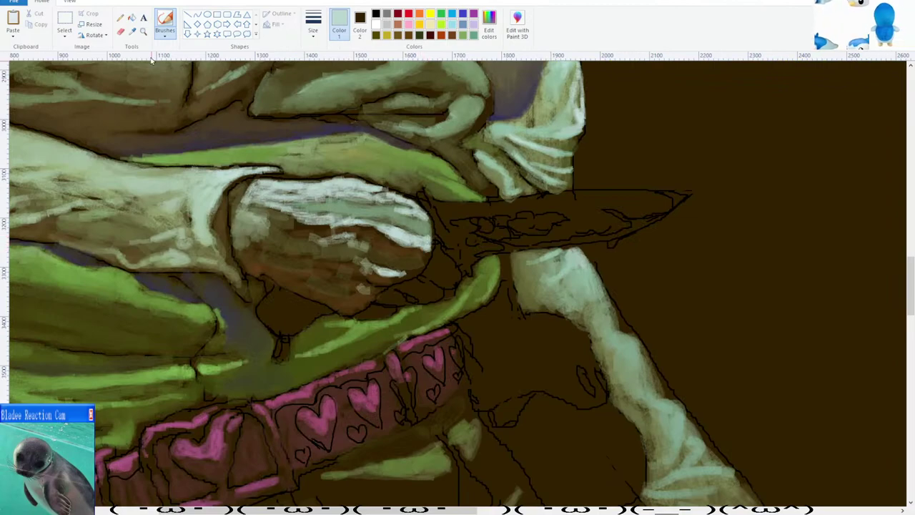
# Blend custom teal, sampled grey-green and dark olive into the bands across the middle of the hand.
pyautogui.click(132, 33)
pyautogui.click(474, 35)
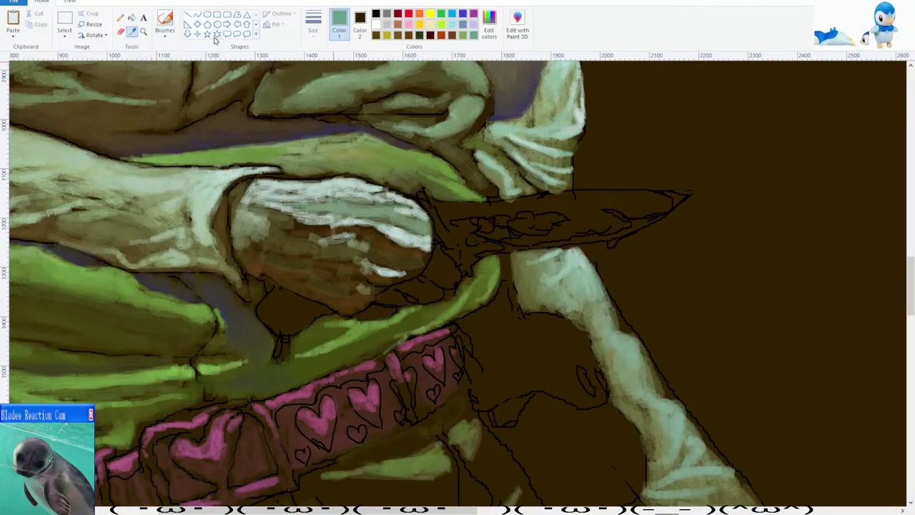
pyautogui.click(166, 18)
pyautogui.moveTo(360, 230)
pyautogui.mouseDown()
pyautogui.moveTo(420, 254)
pyautogui.moveTo(267, 215)
pyautogui.mouseUp()
pyautogui.click(132, 32)
pyautogui.click(388, 248)
pyautogui.moveTo(255, 212)
pyautogui.mouseDown()
pyautogui.moveTo(246, 213)
pyautogui.moveTo(331, 256)
pyautogui.moveTo(384, 256)
pyautogui.mouseUp()
pyautogui.click(133, 33)
pyautogui.click(292, 229)
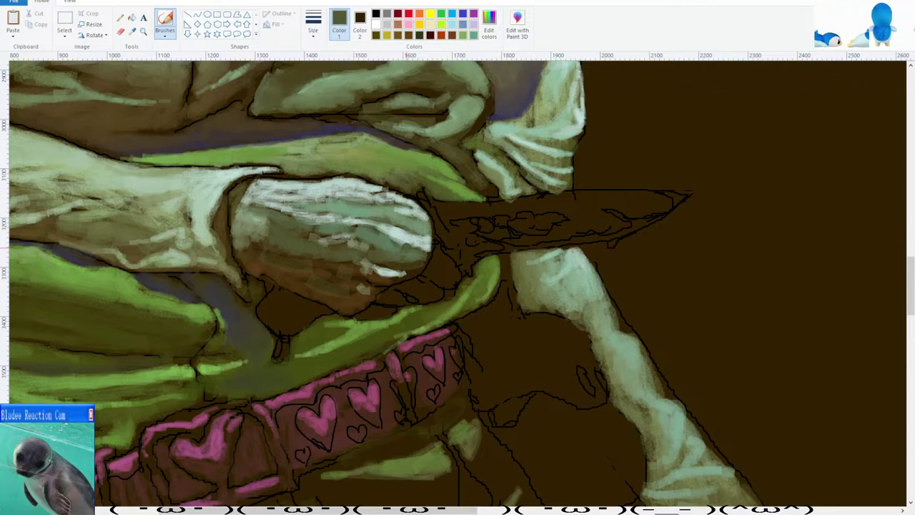
# Sample pale mint from the hand's upper highlight and add a small bright highlight on the wrist-end patch.
pyautogui.scroll(-2, 400, 249)
pyautogui.scroll(-2, 387, 245)
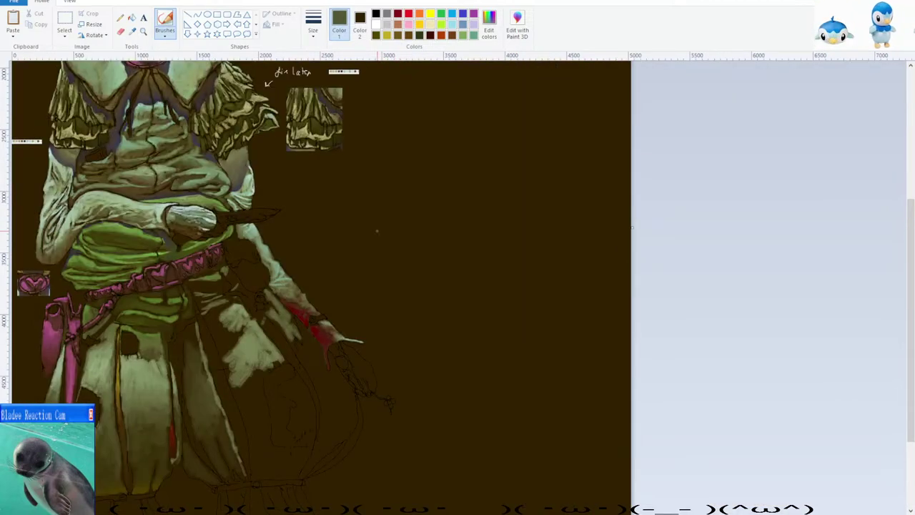
pyautogui.scroll(3, 376, 231)
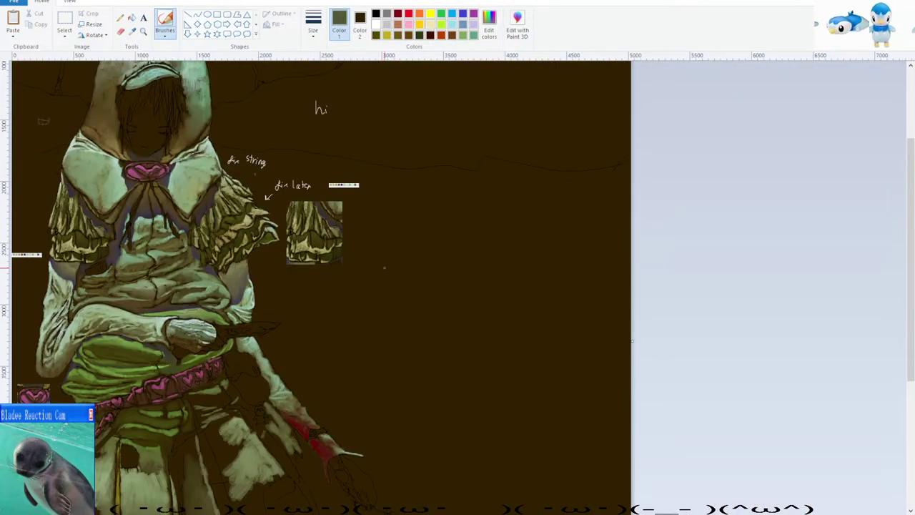
pyautogui.scroll(-2, 324, 263)
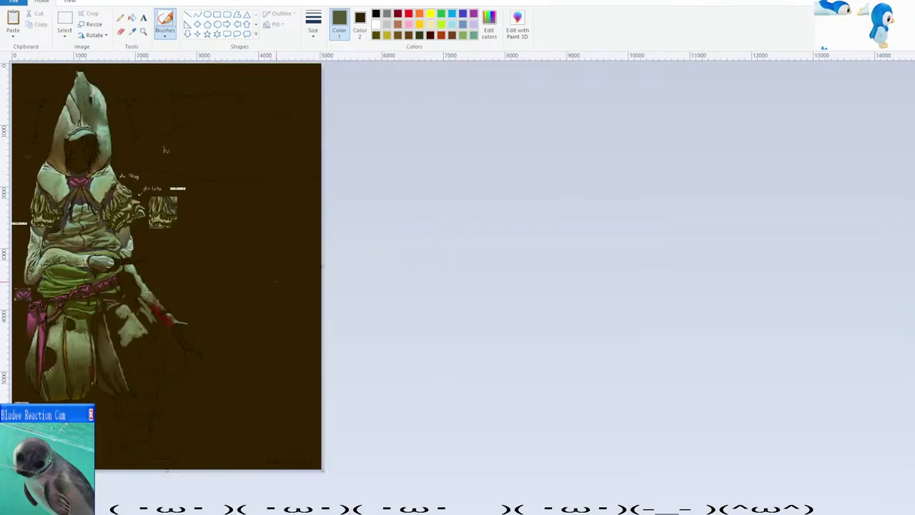
pyautogui.scroll(5, 261, 270)
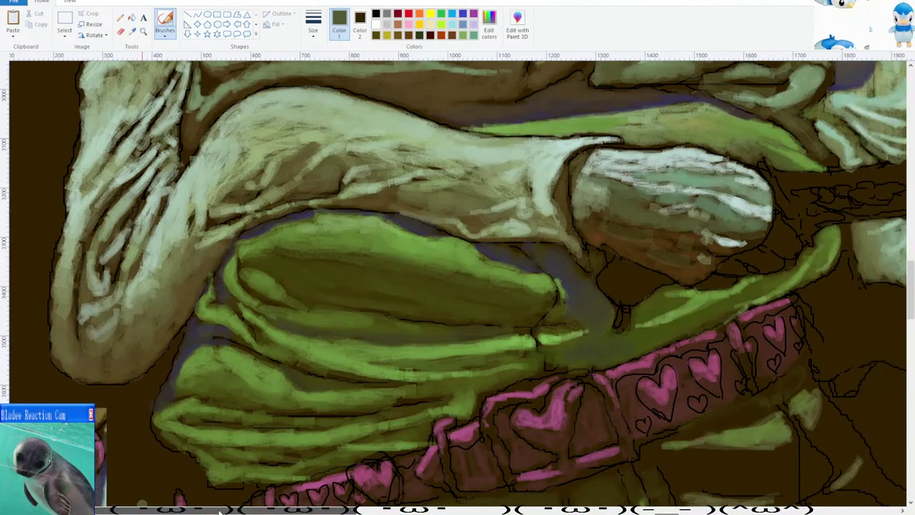
pyautogui.moveTo(219, 512); pyautogui.dragTo(382, 511)
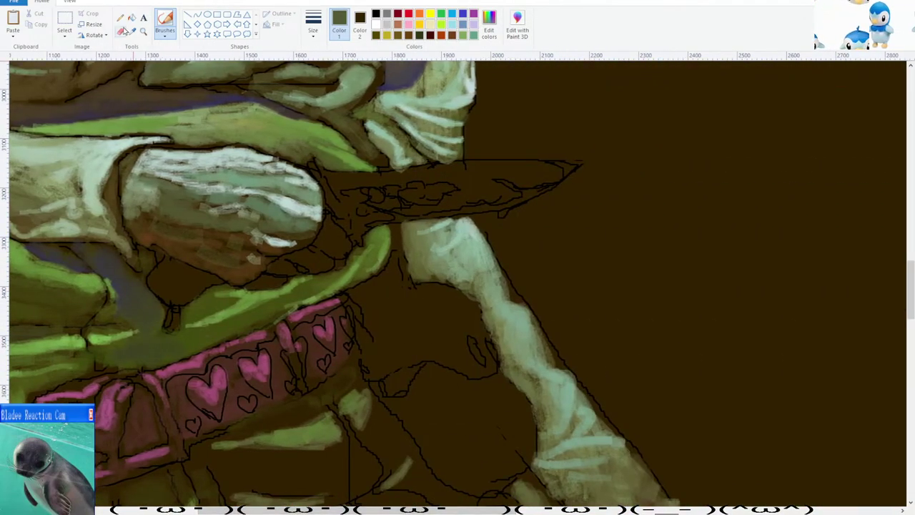
pyautogui.click(132, 33)
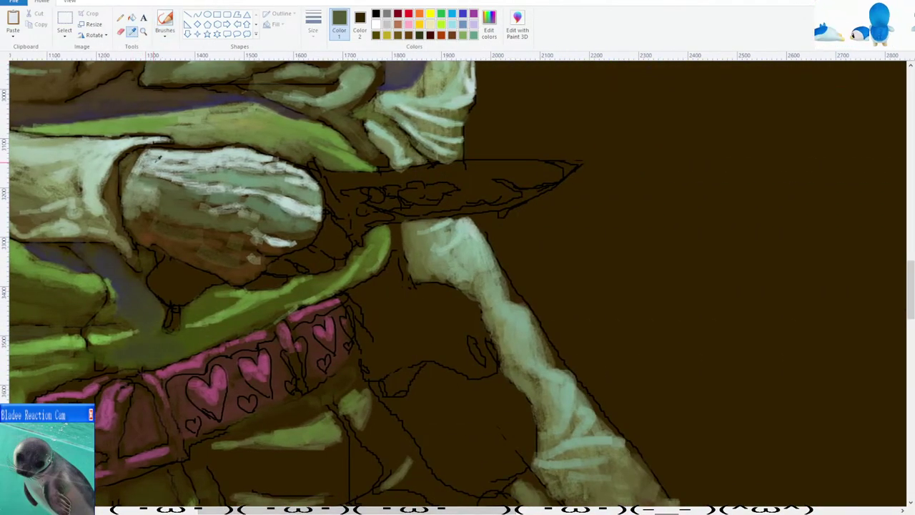
pyautogui.click(159, 160)
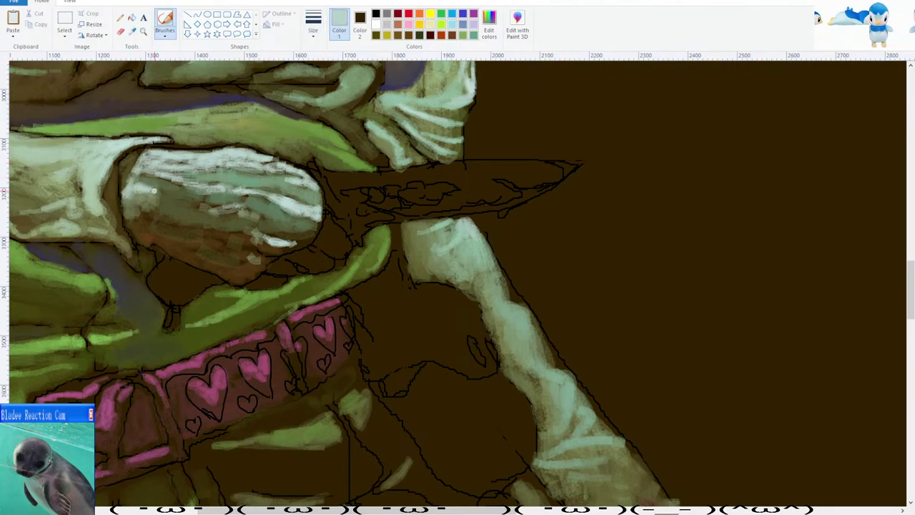
pyautogui.scroll(1, 153, 191)
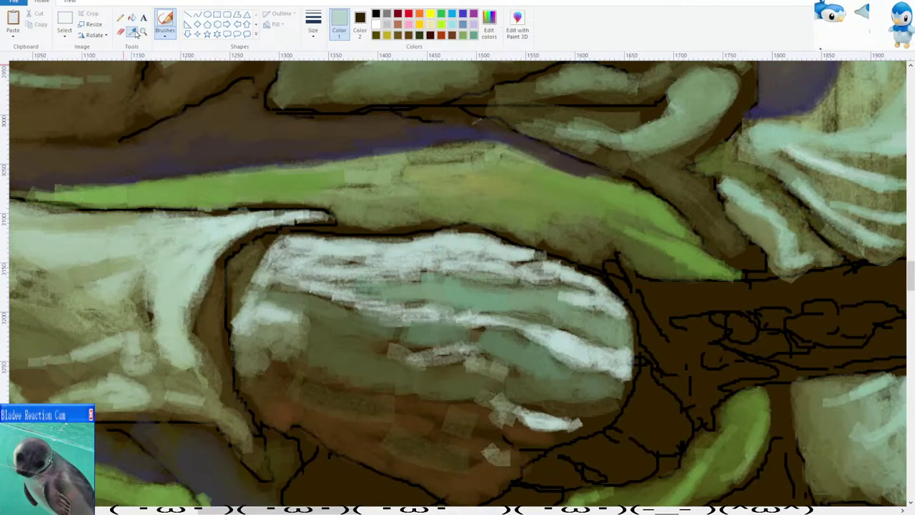
# Sample muted grey-greens from the wrist-end patch and paint its lower edge down into the hand's shadow.
pyautogui.click(135, 34)
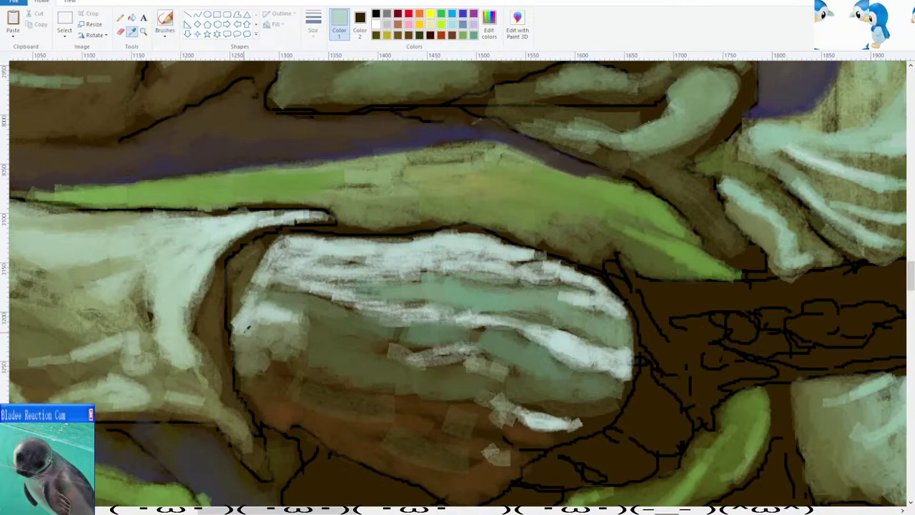
pyautogui.click(248, 327)
pyautogui.scroll(-3, 277, 329)
pyautogui.click(133, 32)
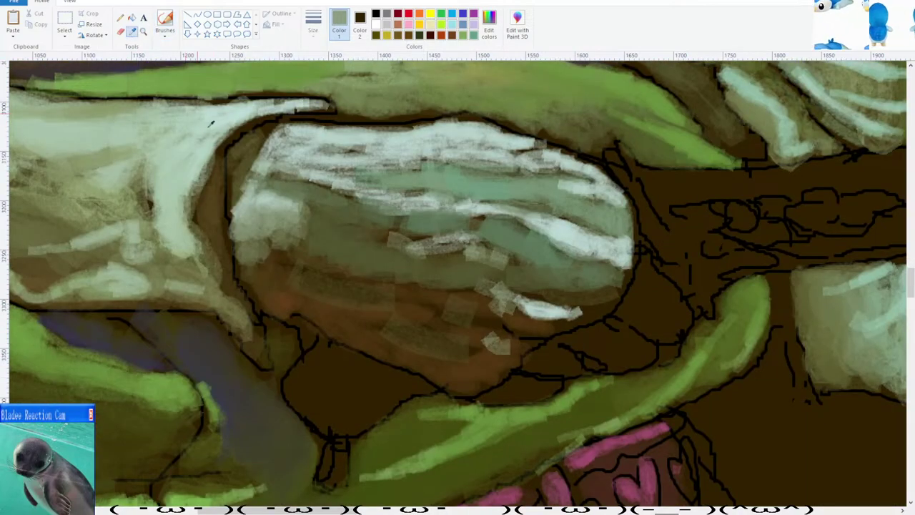
pyautogui.click(252, 244)
pyautogui.moveTo(251, 243)
pyautogui.mouseDown()
pyautogui.moveTo(282, 275)
pyautogui.moveTo(267, 267)
pyautogui.moveTo(347, 289)
pyautogui.mouseUp()
# Change the brush size, sample pale grey-green from the wrist-end patch and sweep a curved highlight into the palm shading.
pyautogui.click(310, 25)
pyautogui.click(303, 103)
pyautogui.scroll(-1, 372, 300)
pyautogui.scroll(3, 345, 282)
pyautogui.scroll(2, 324, 278)
pyautogui.click(132, 31)
pyautogui.click(281, 208)
pyautogui.moveTo(288, 208); pyautogui.dragTo(369, 237)
# Examine how the repainted hand reads against the sleeve, sash and whole figure.
pyautogui.scroll(-4, 369, 236)
pyautogui.scroll(3, 299, 231)
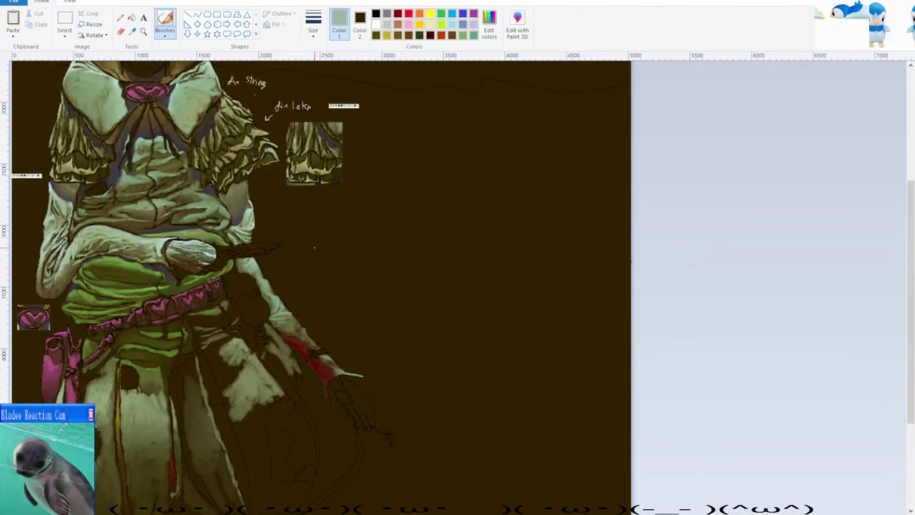
pyautogui.scroll(-2, 312, 294)
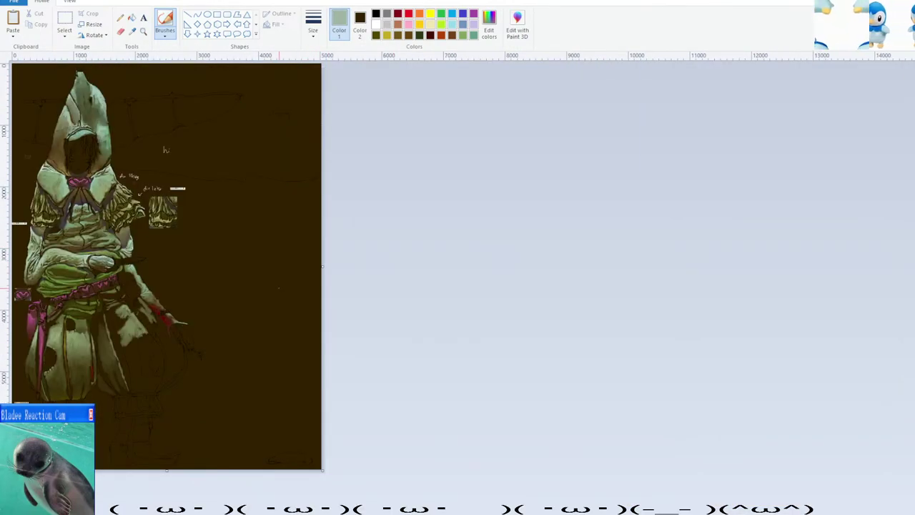
pyautogui.scroll(5, 166, 300)
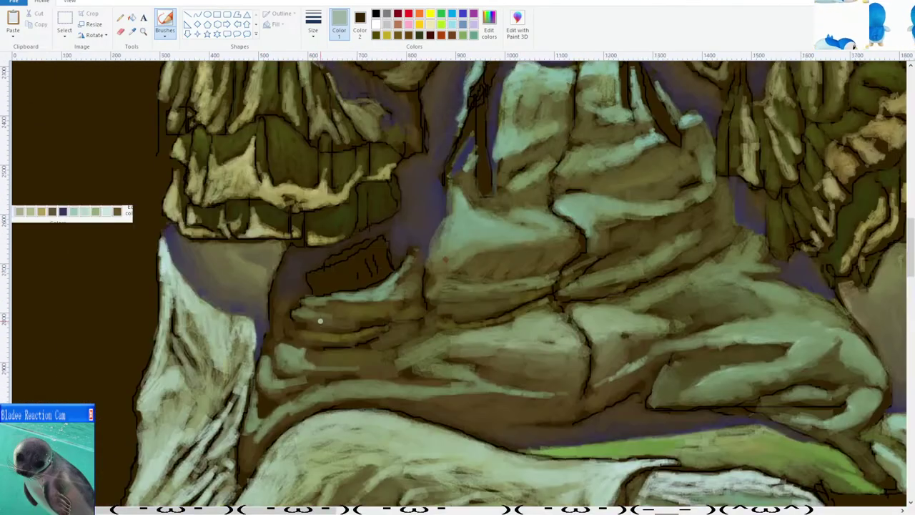
pyautogui.hscroll(5, 220, 482)
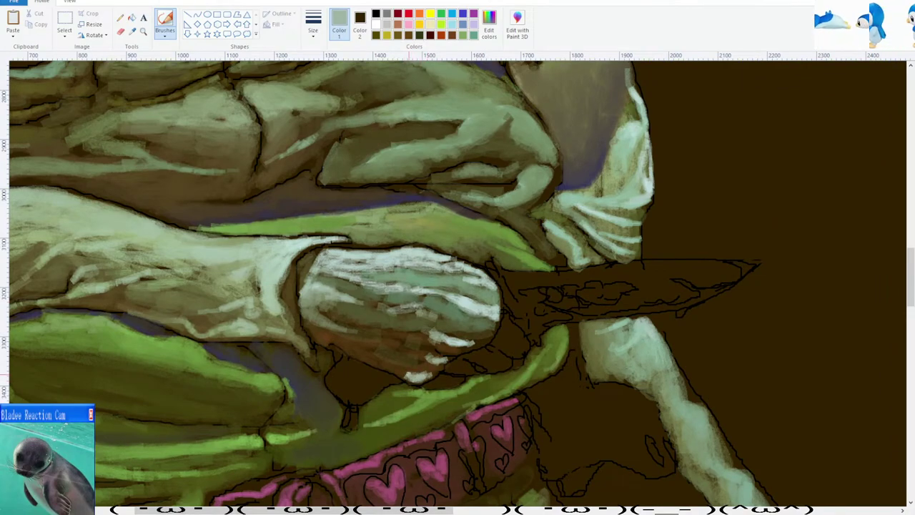
pyautogui.scroll(-4, 371, 306)
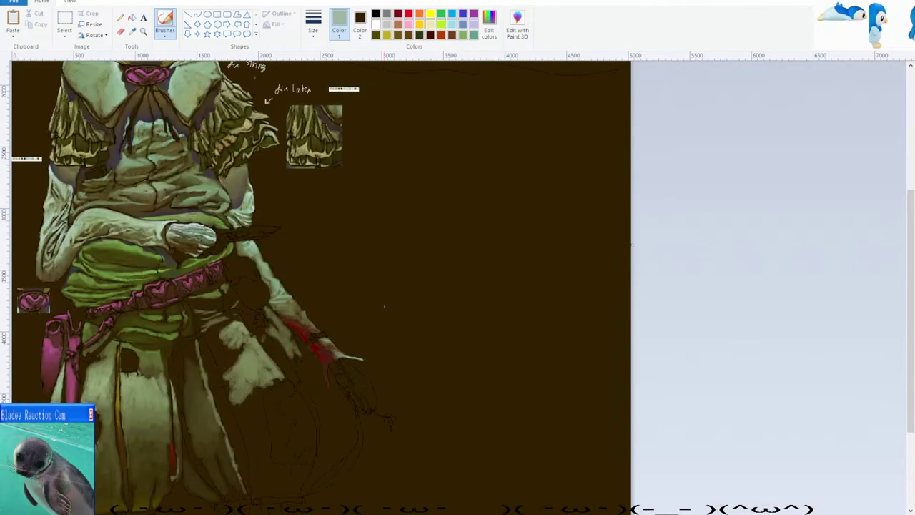
pyautogui.scroll(5, 373, 313)
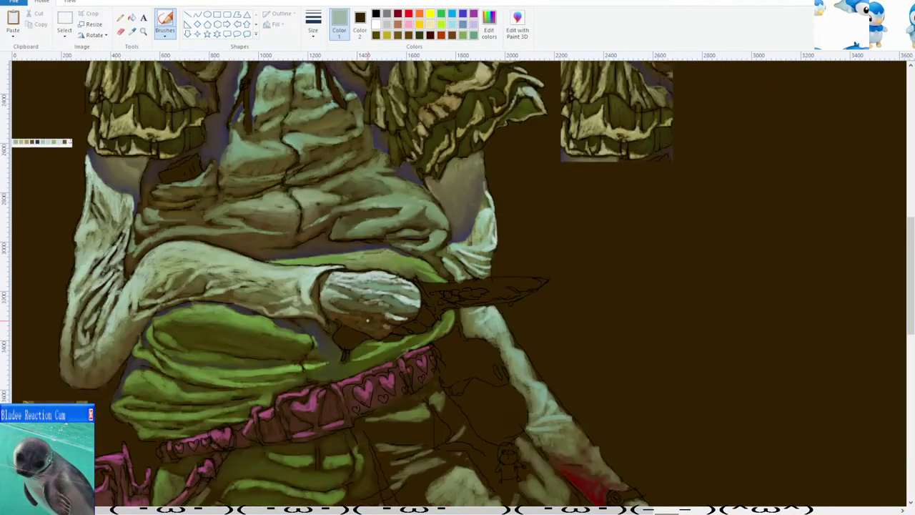
pyautogui.hscroll(5, 294, 476)
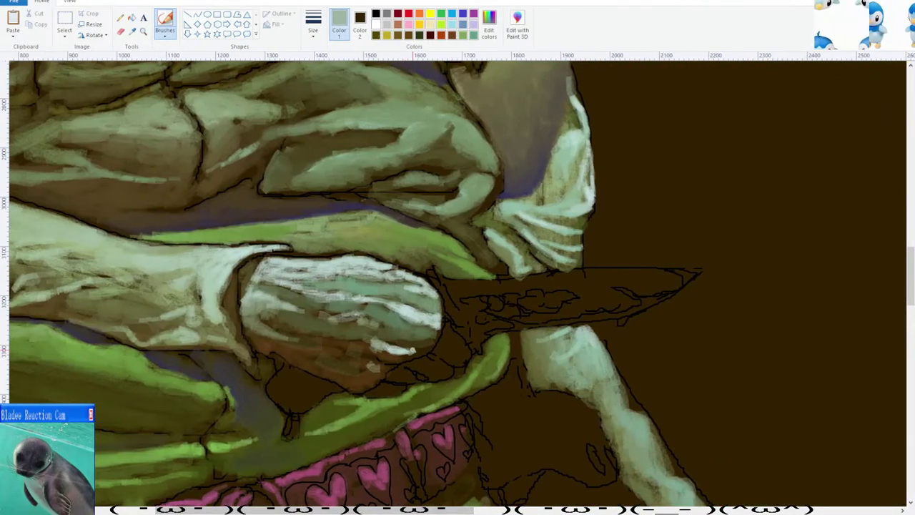
# Sample dark olive green from the hand's shading and paint it into the shadow below the curved highlight.
pyautogui.scroll(-3, 293, 212)
pyautogui.click(133, 31)
pyautogui.click(312, 214)
pyautogui.moveTo(338, 237); pyautogui.dragTo(315, 229)
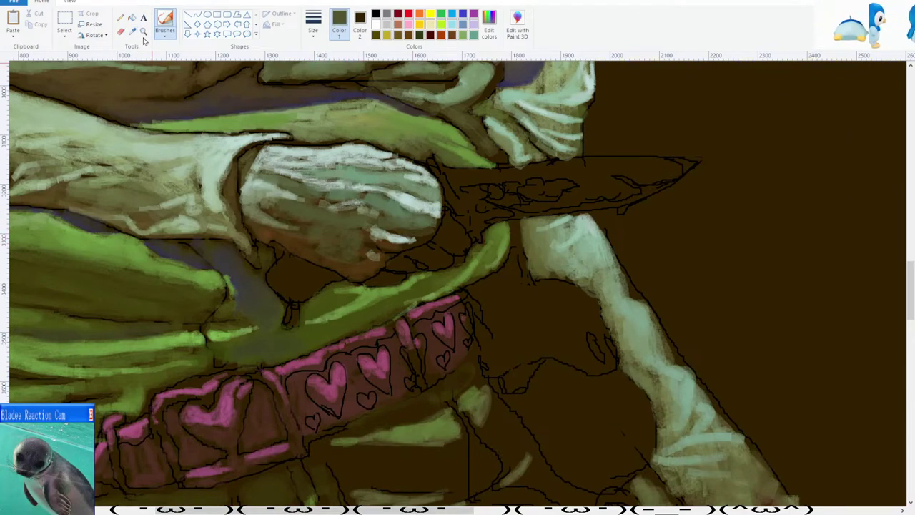
# Cover the reddish-brown underside of the hand with sampled olive, undoing stray strokes along the way.
pyautogui.click(121, 31)
pyautogui.click(132, 32)
pyautogui.rightClick(311, 250)
pyautogui.moveTo(319, 244); pyautogui.dragTo(294, 247)
pyautogui.hotkey('ctrl', 'z')
pyautogui.click(171, 26)
pyautogui.hotkey('ctrl', 'z')
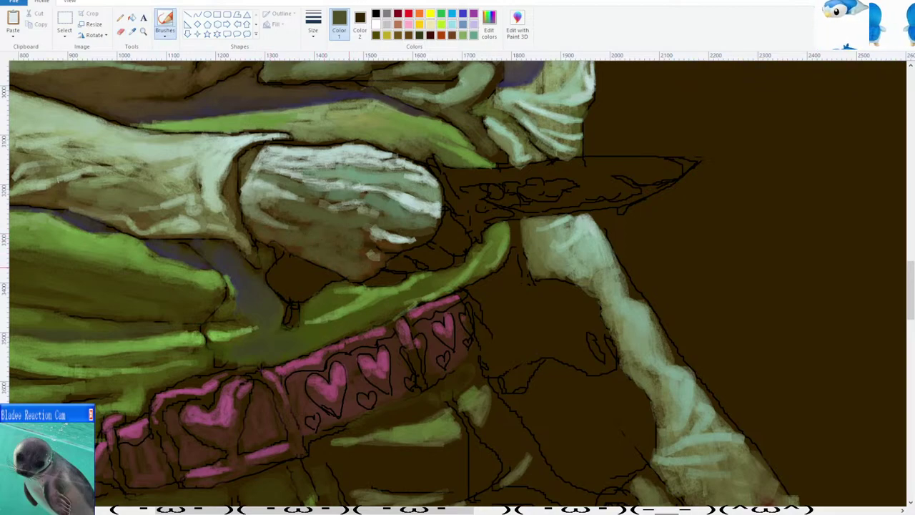
pyautogui.moveTo(365, 242); pyautogui.dragTo(391, 241)
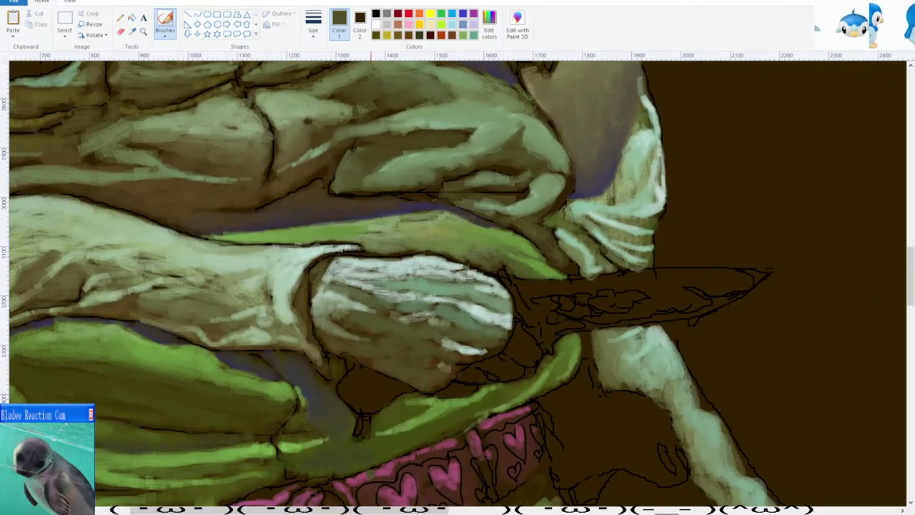
# Blend sampled and custom olive tones along the hand's lower edge and over its remaining reddish patches.
pyautogui.hscroll(3, 357, 429)
pyautogui.scroll(-3, 340, 374)
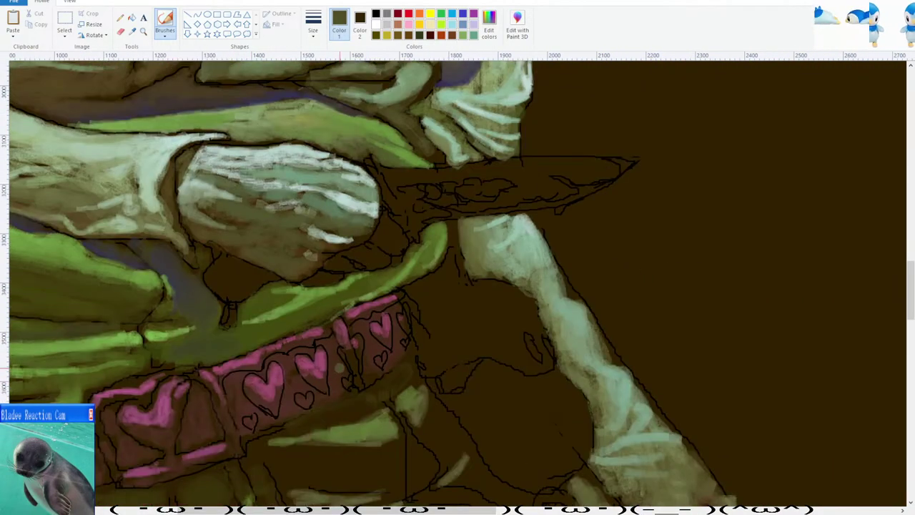
pyautogui.click(132, 32)
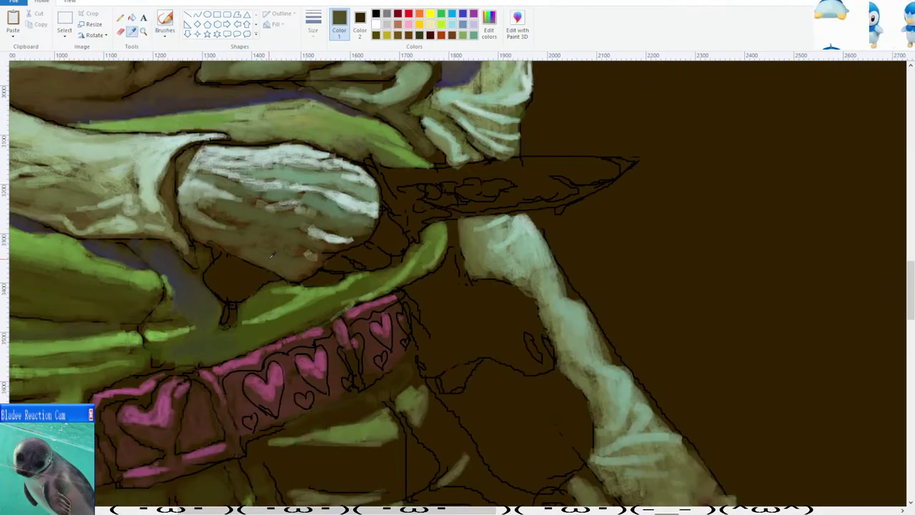
pyautogui.click(271, 254)
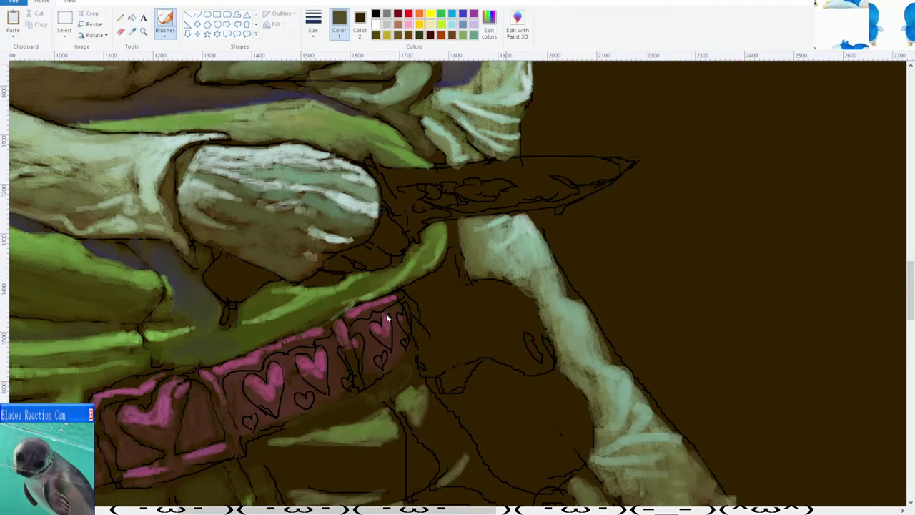
pyautogui.scroll(2, 386, 314)
pyautogui.moveTo(405, 192); pyautogui.dragTo(454, 190)
pyautogui.moveTo(393, 184)
pyautogui.mouseDown()
pyautogui.moveTo(512, 199)
pyautogui.moveTo(462, 223)
pyautogui.moveTo(566, 271)
pyautogui.moveTo(600, 262)
pyautogui.moveTo(613, 246)
pyautogui.moveTo(569, 248)
pyautogui.moveTo(512, 230)
pyautogui.moveTo(631, 204)
pyautogui.moveTo(598, 191)
pyautogui.mouseUp()
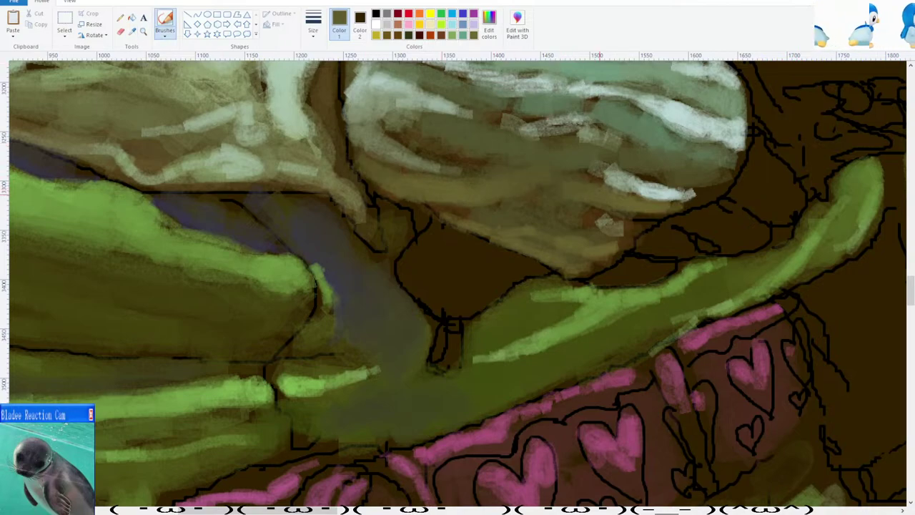
# Handwrite the note "fix glove" in white on the empty background beside the knife.
pyautogui.scroll(-5, 483, 194)
pyautogui.scroll(-2, 379, 221)
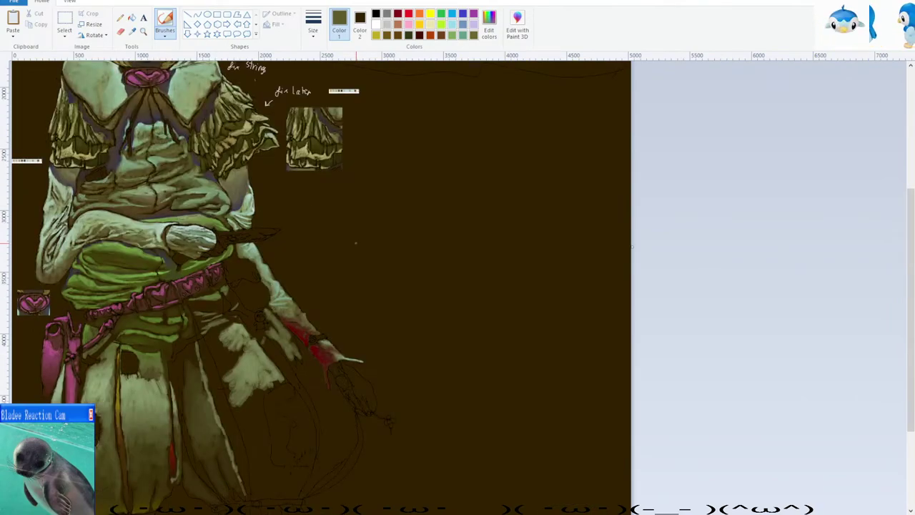
pyautogui.scroll(2, 355, 243)
pyautogui.click(387, 25)
pyautogui.moveTo(580, 205)
pyautogui.mouseDown()
pyautogui.moveTo(564, 227)
pyautogui.moveTo(612, 230)
pyautogui.moveTo(626, 217)
pyautogui.moveTo(663, 233)
pyautogui.mouseUp()
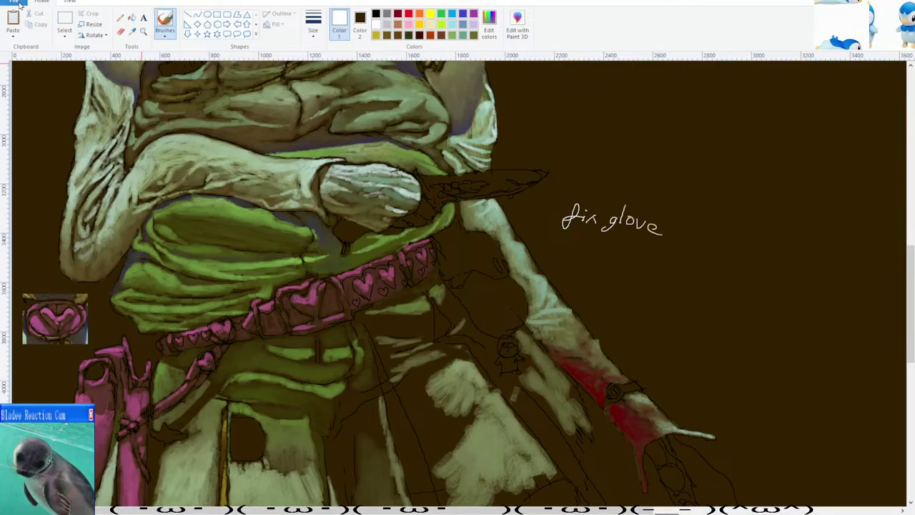